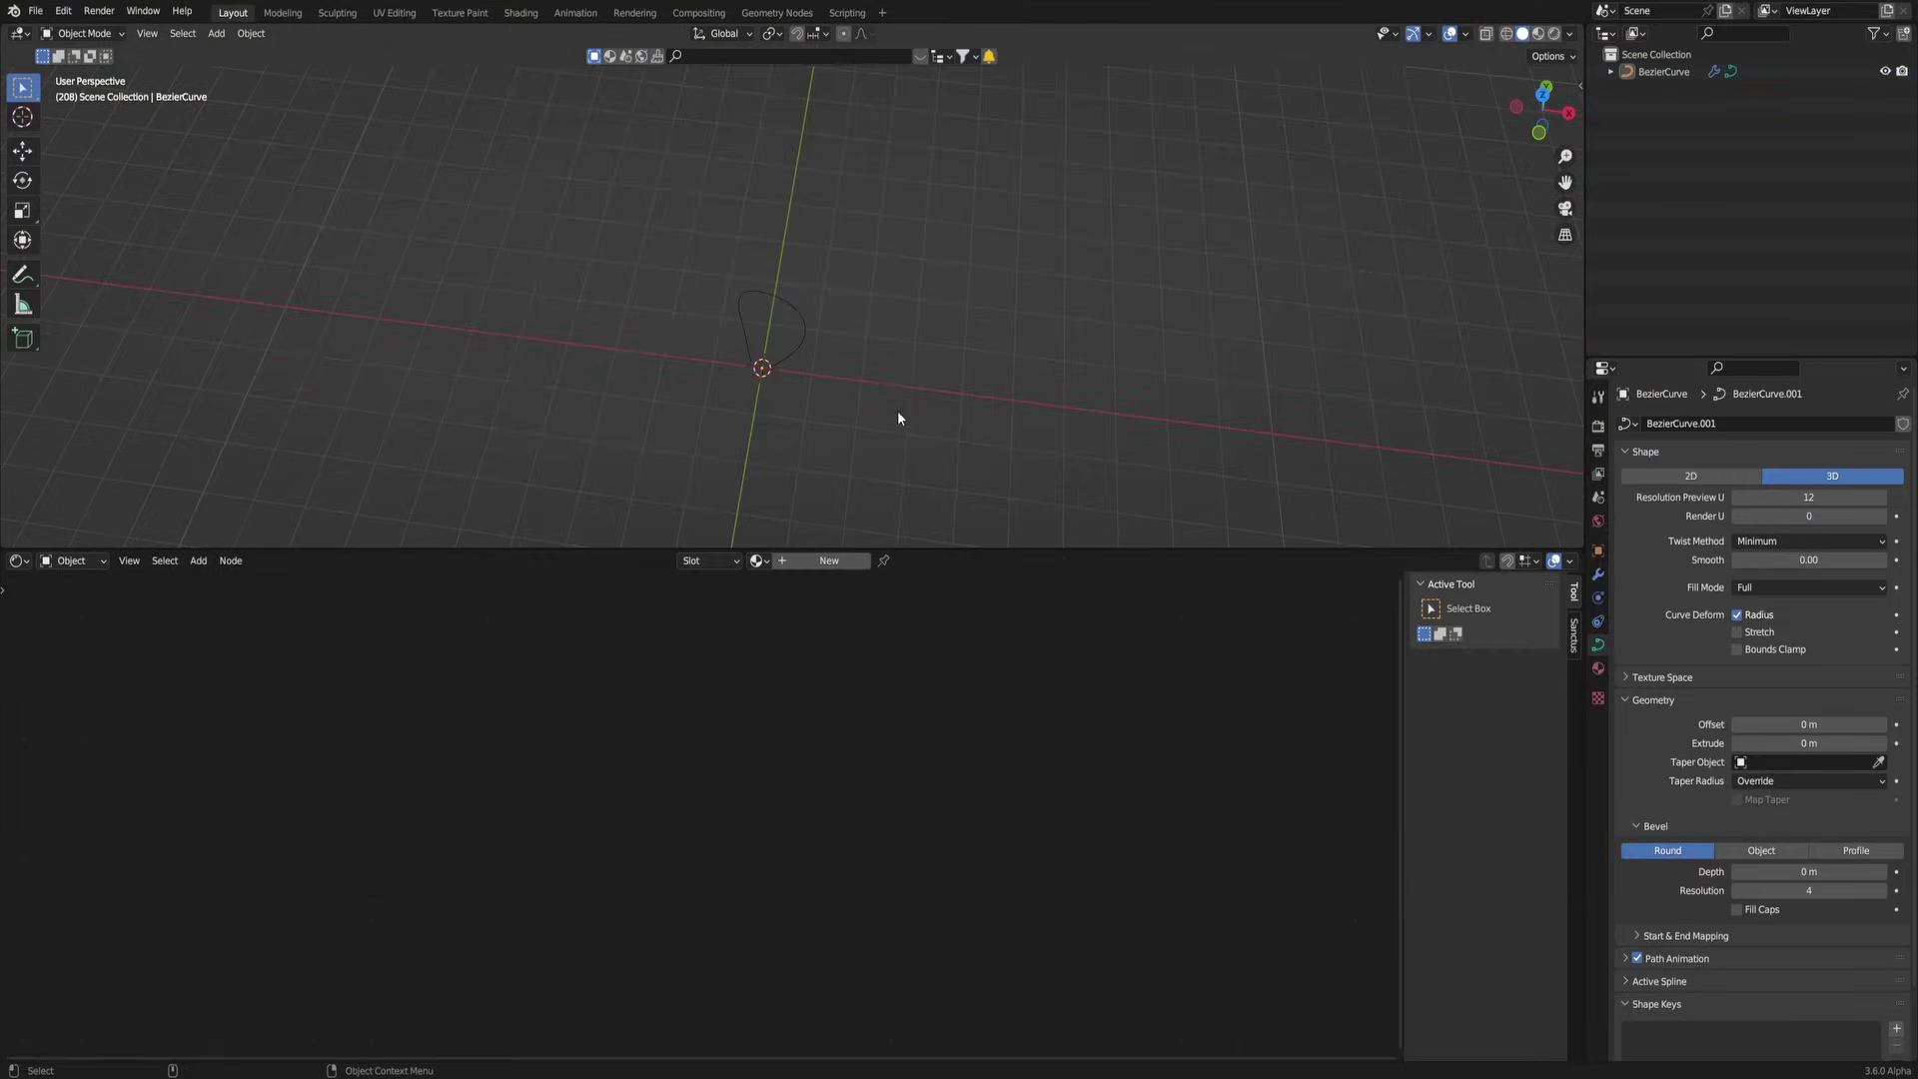
Step: Select the existing Bezier curve loop and delete it from the scene
middle_click_drag(898, 418, 907, 384)
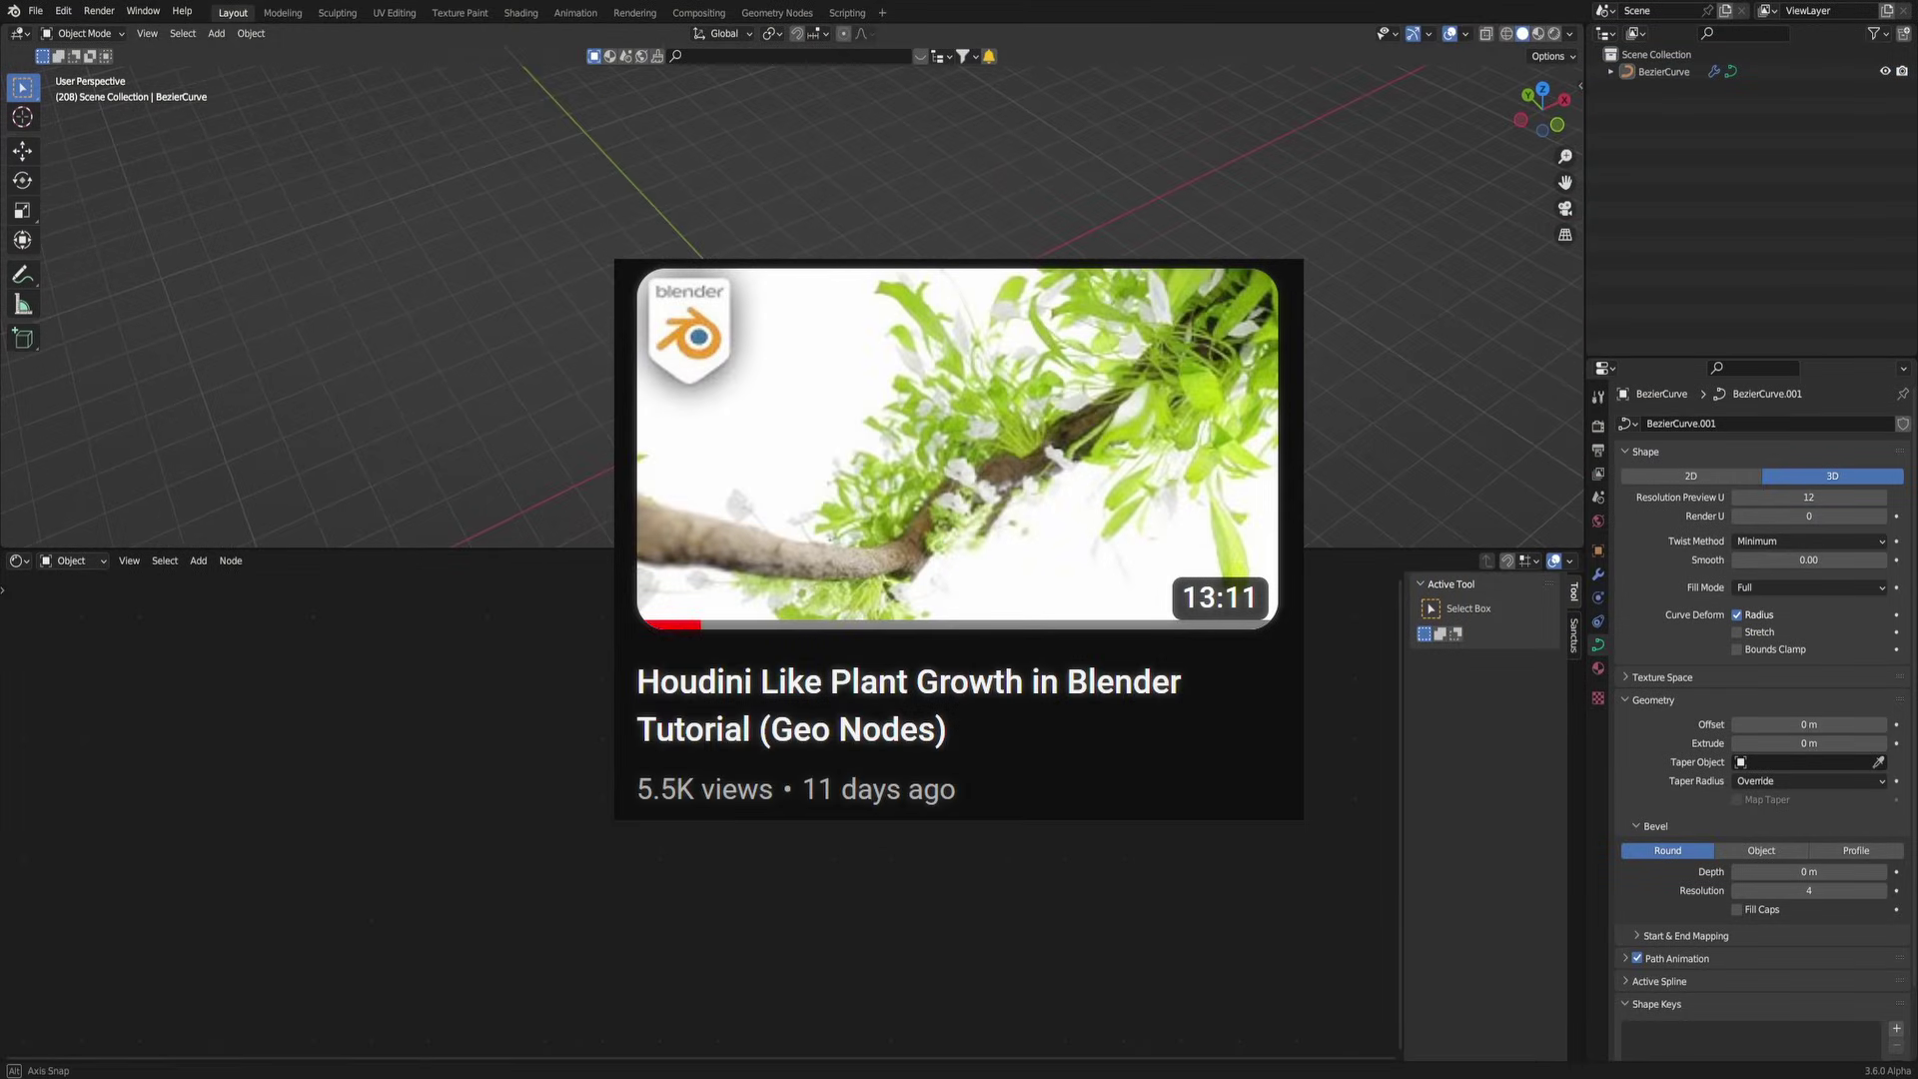
left_click(816, 264)
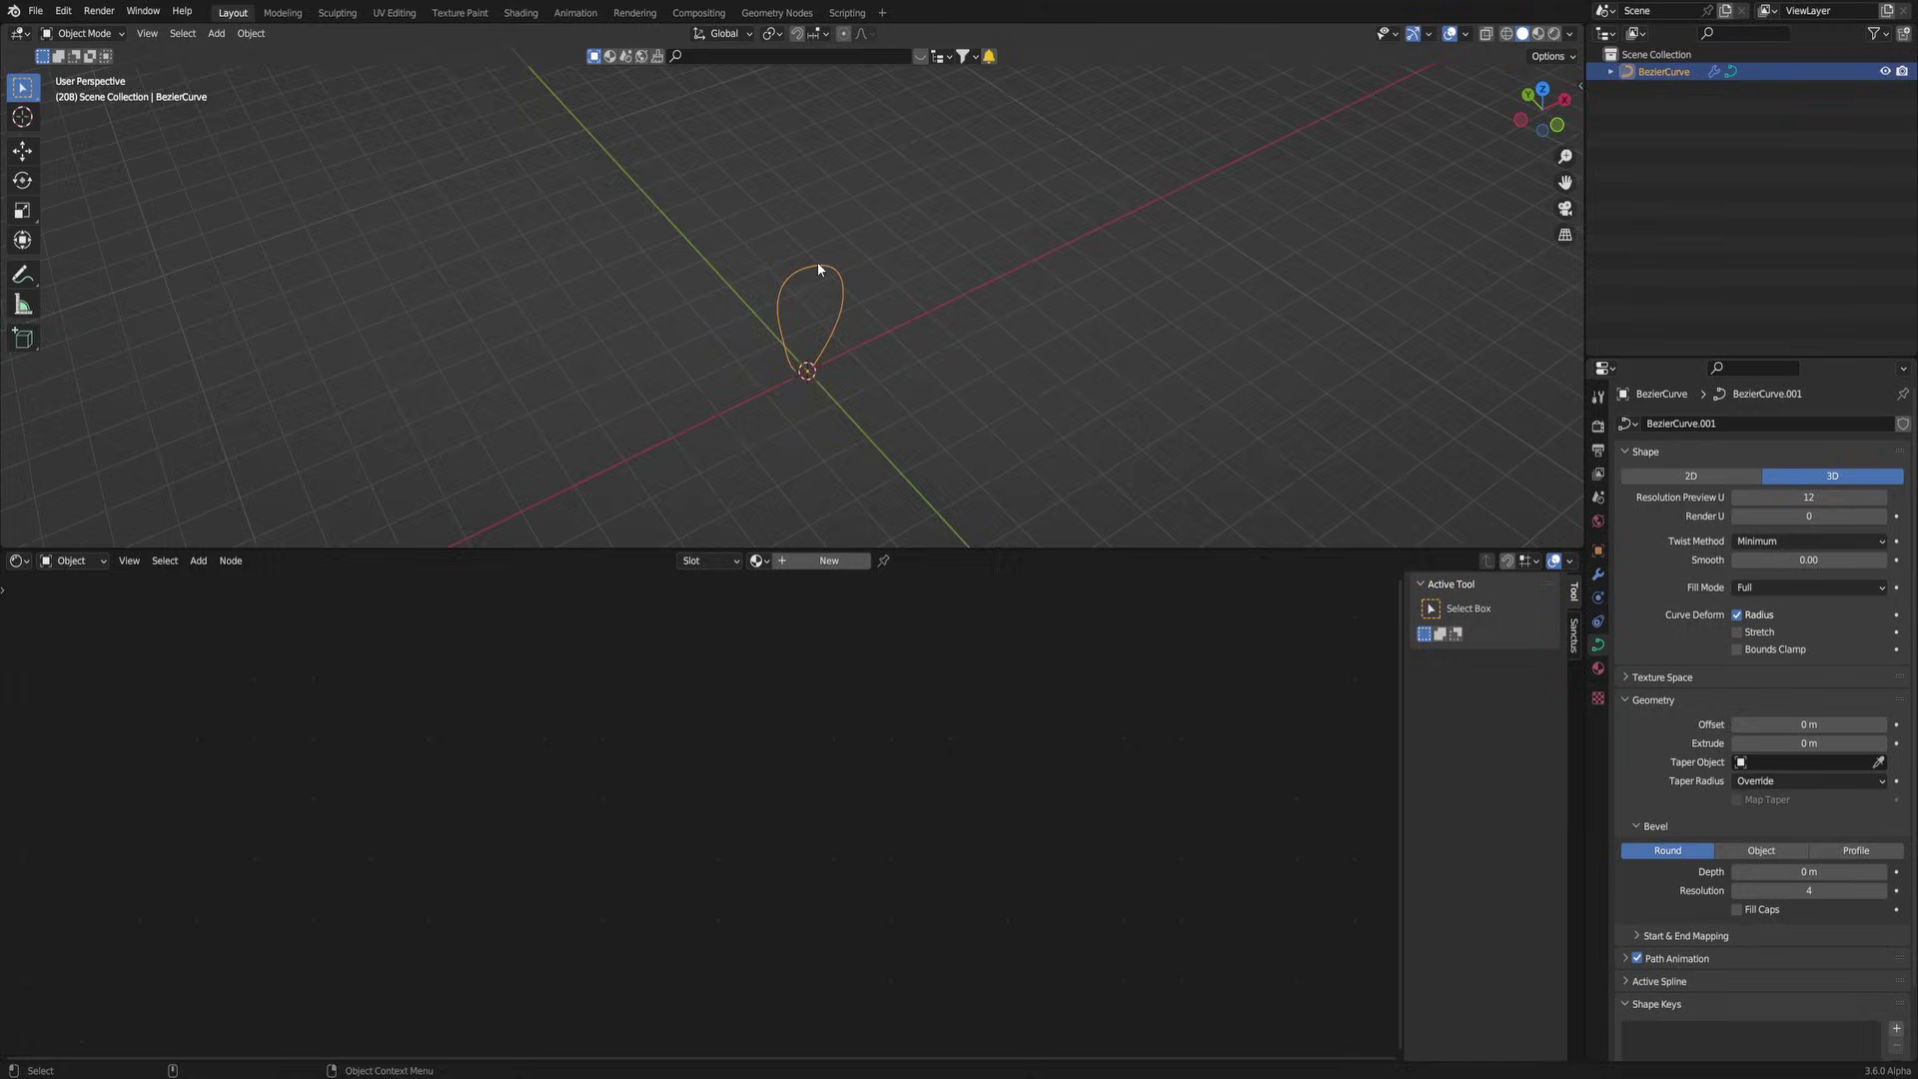
middle_click_drag(817, 263, 942, 266)
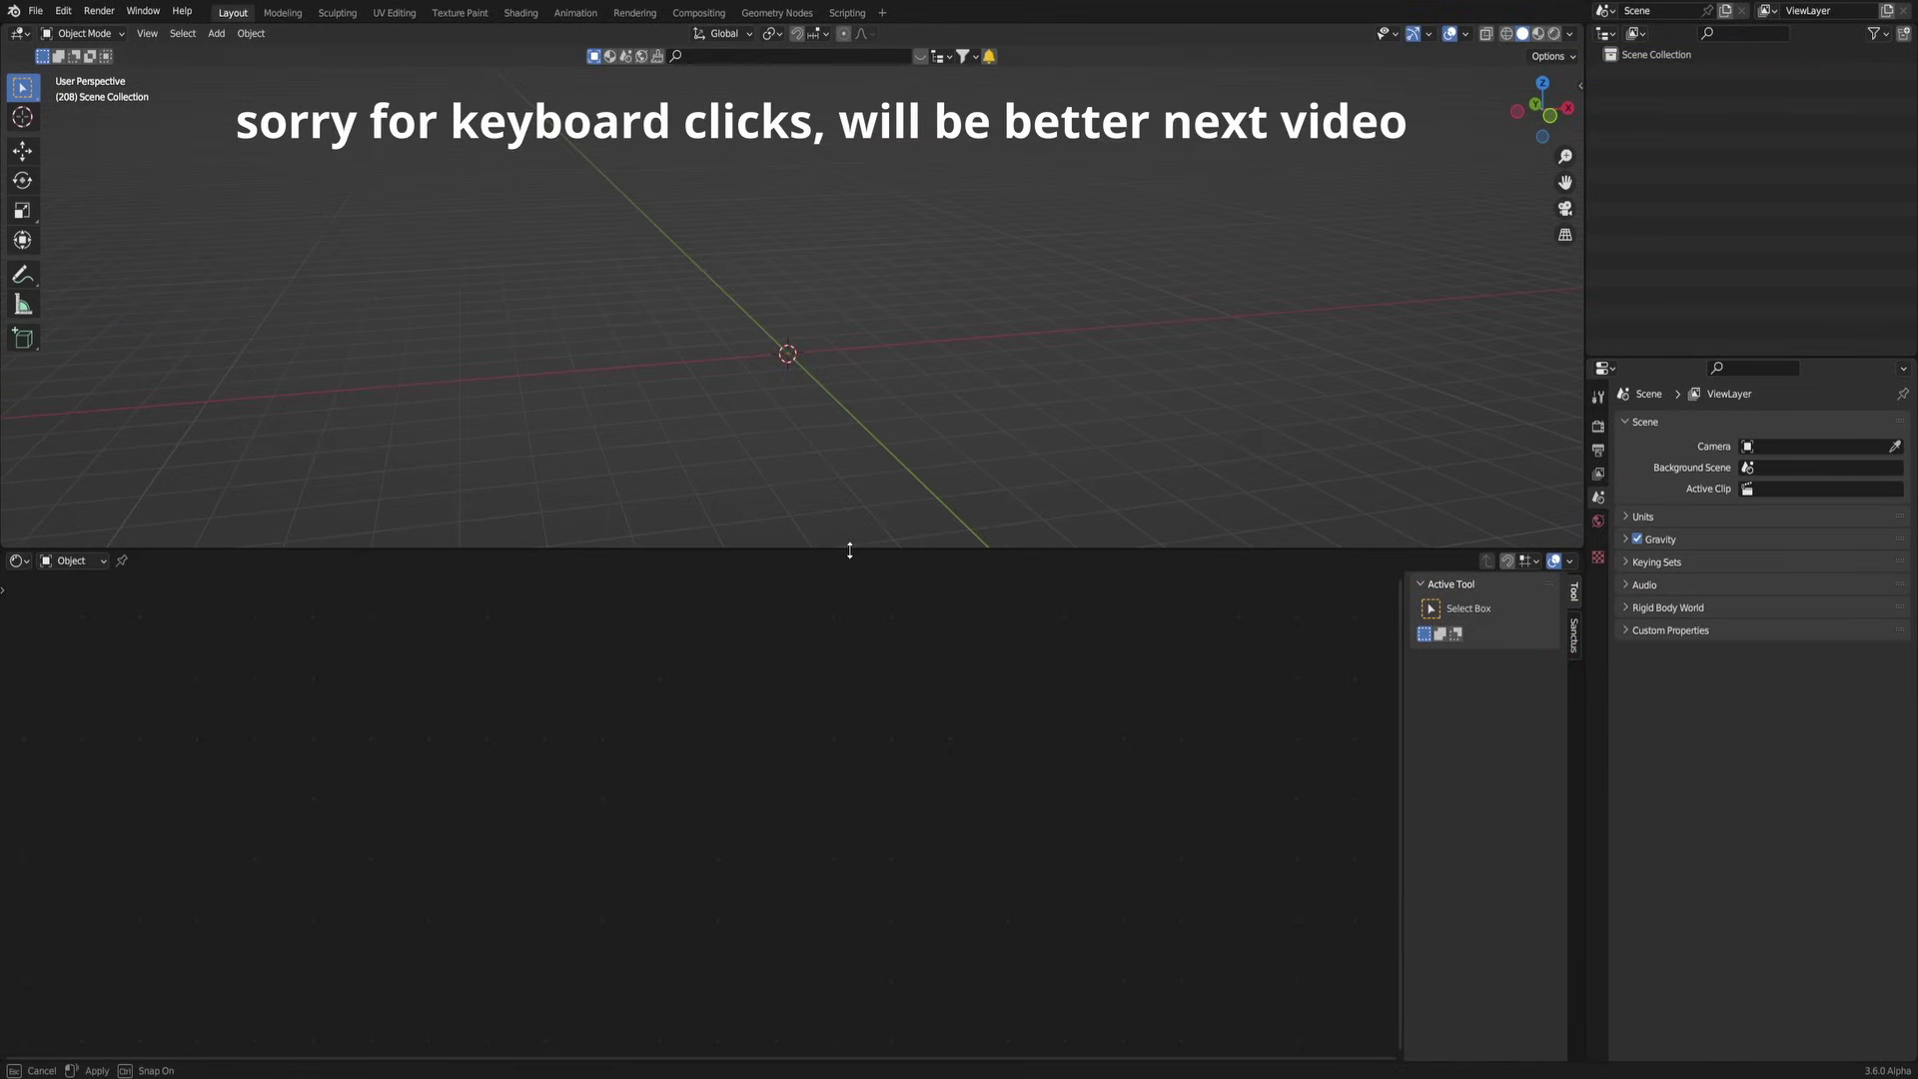
Step: Enlarge the 3D viewport and add a new Bezier curve at the world origin
left_click_drag(849, 551, 879, 704)
key("shift+a")
mouse_move(834, 450)
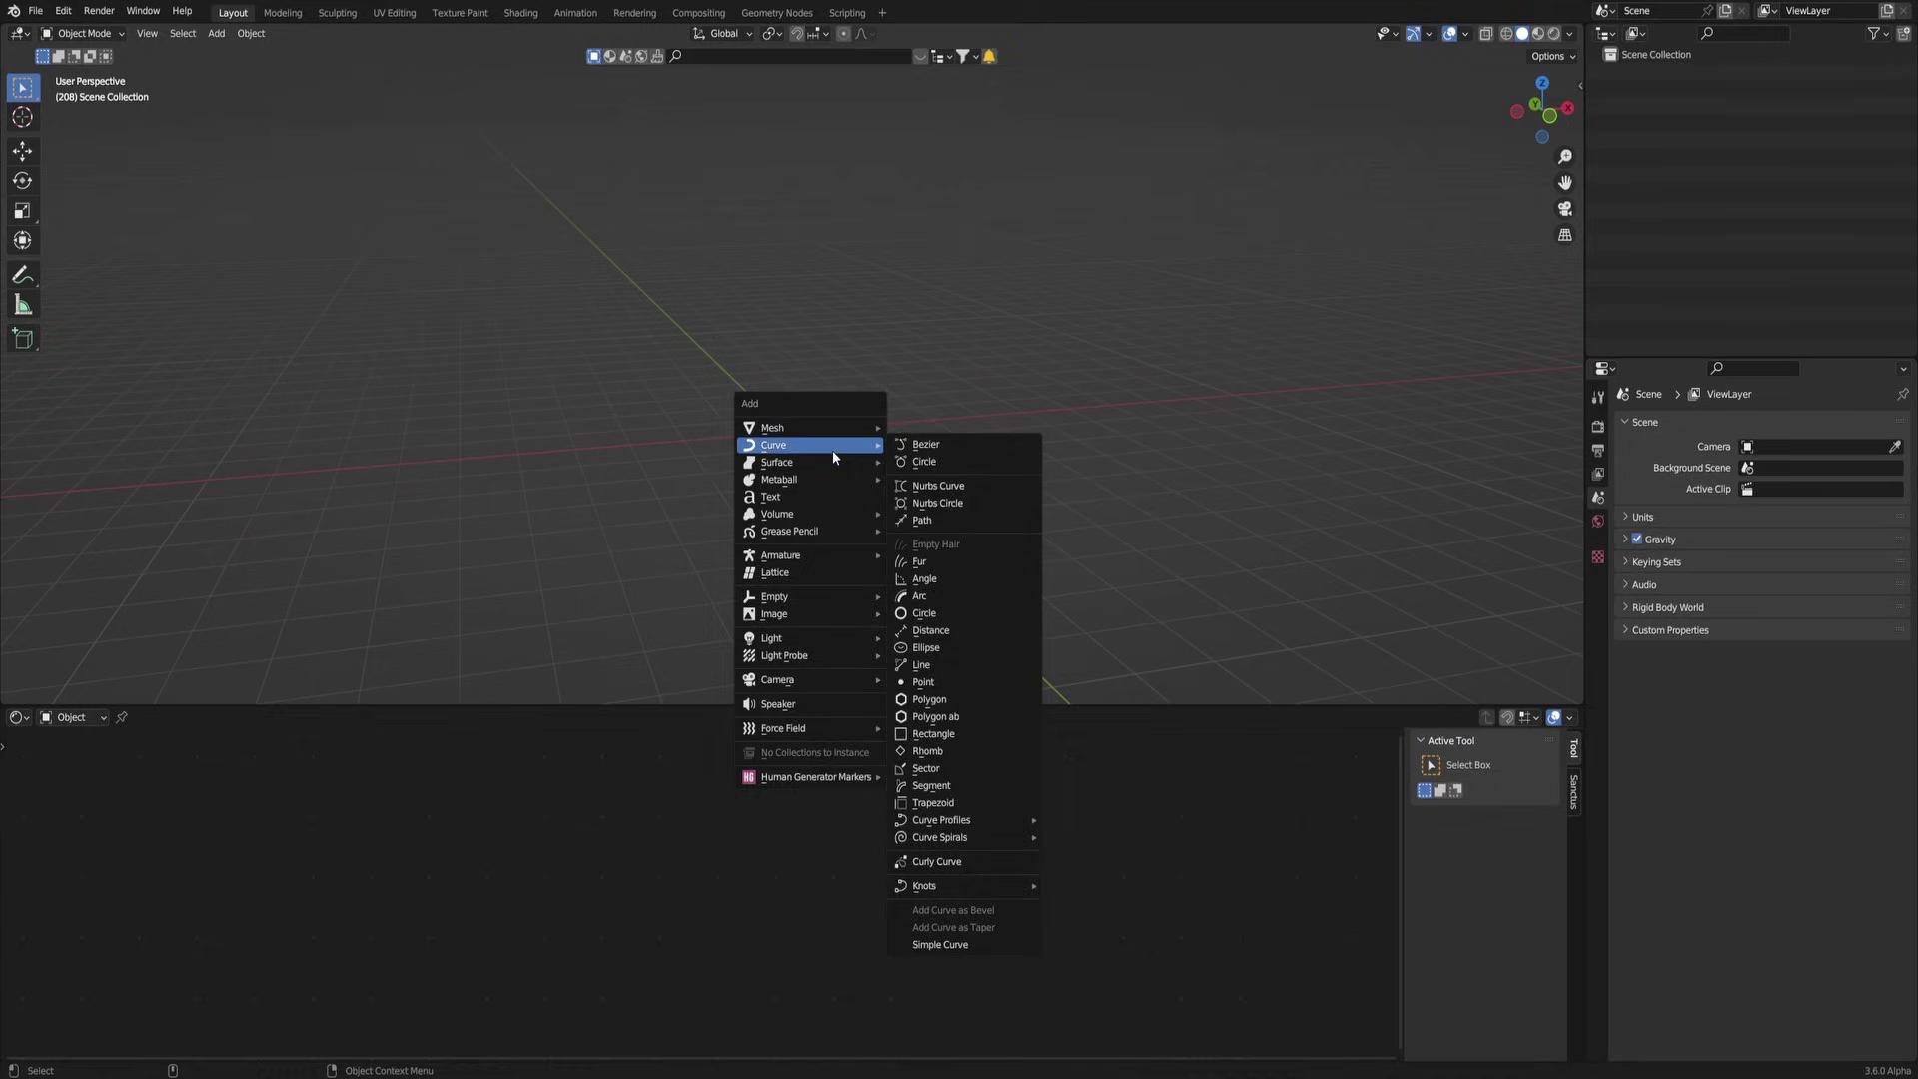
left_click(914, 444)
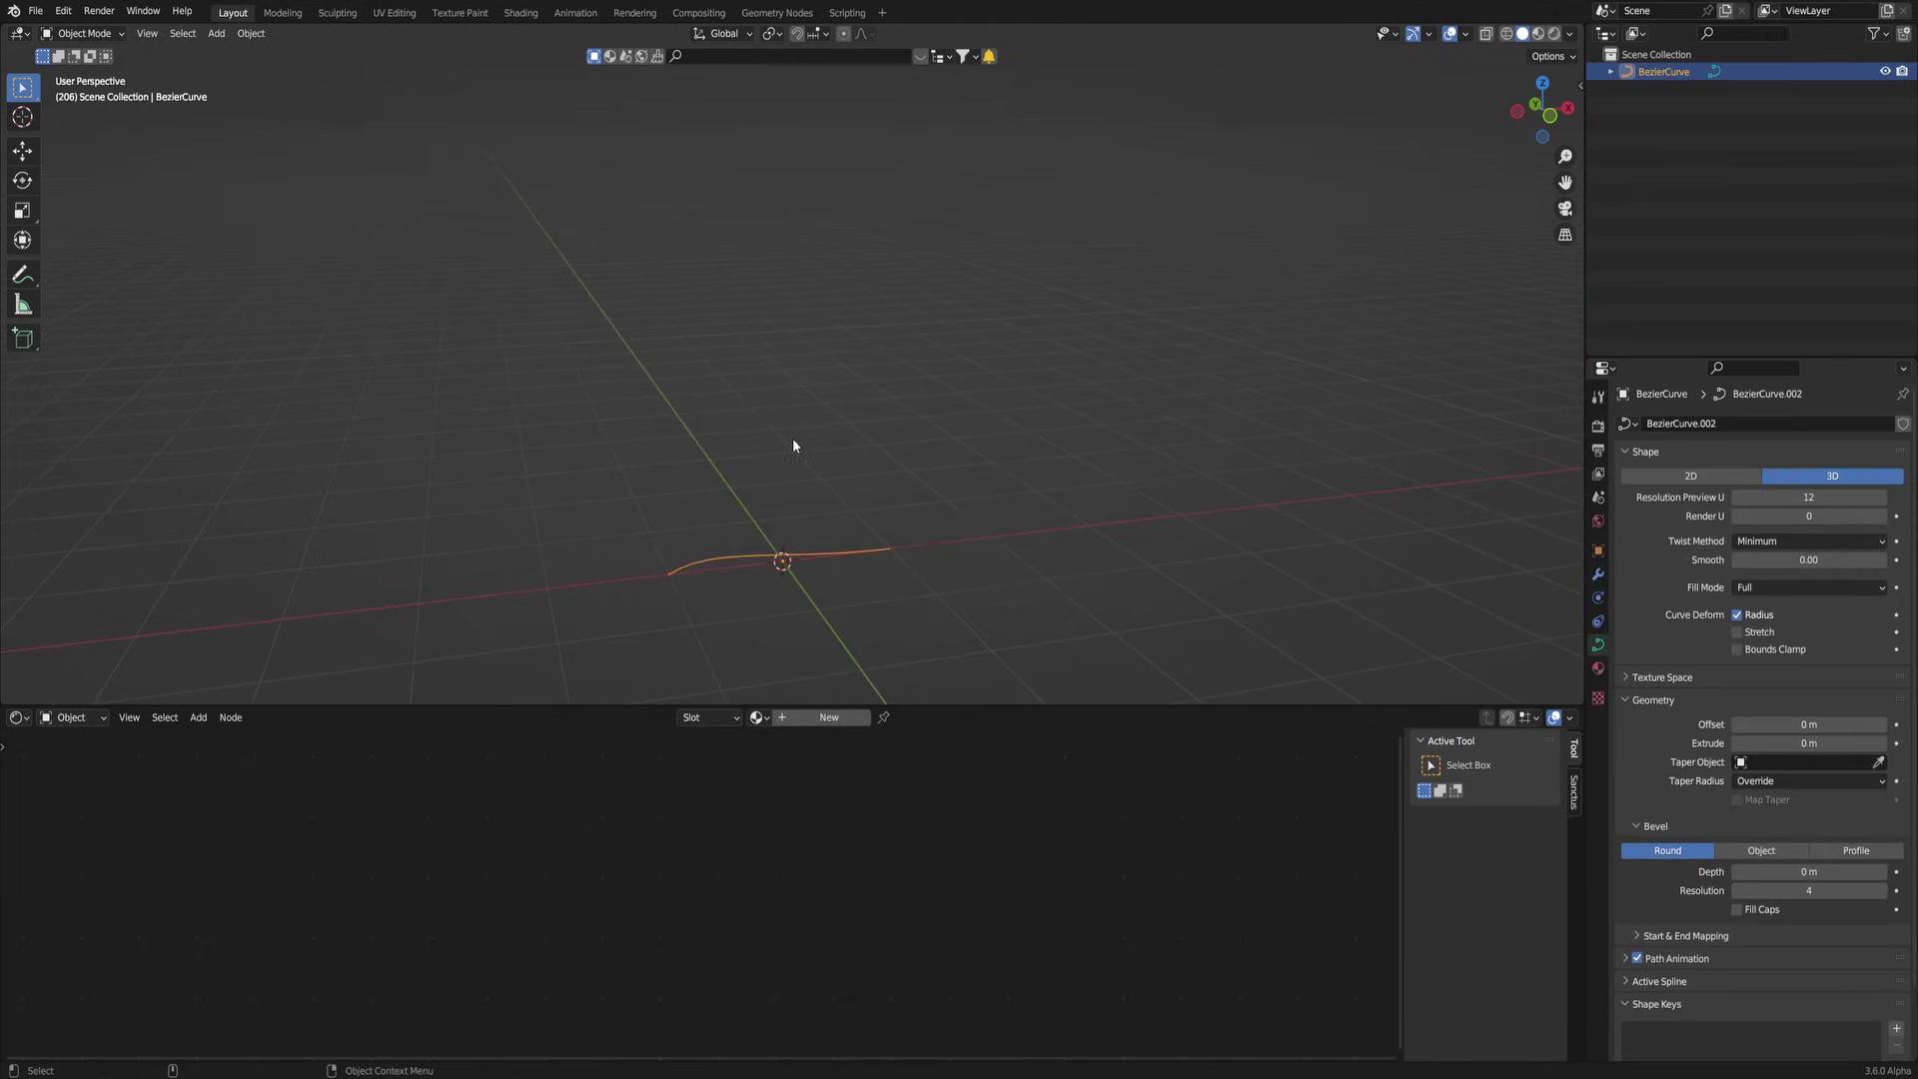
Step: Subdivide the new curve in Edit Mode to get a control point in its middle
key("Tab")
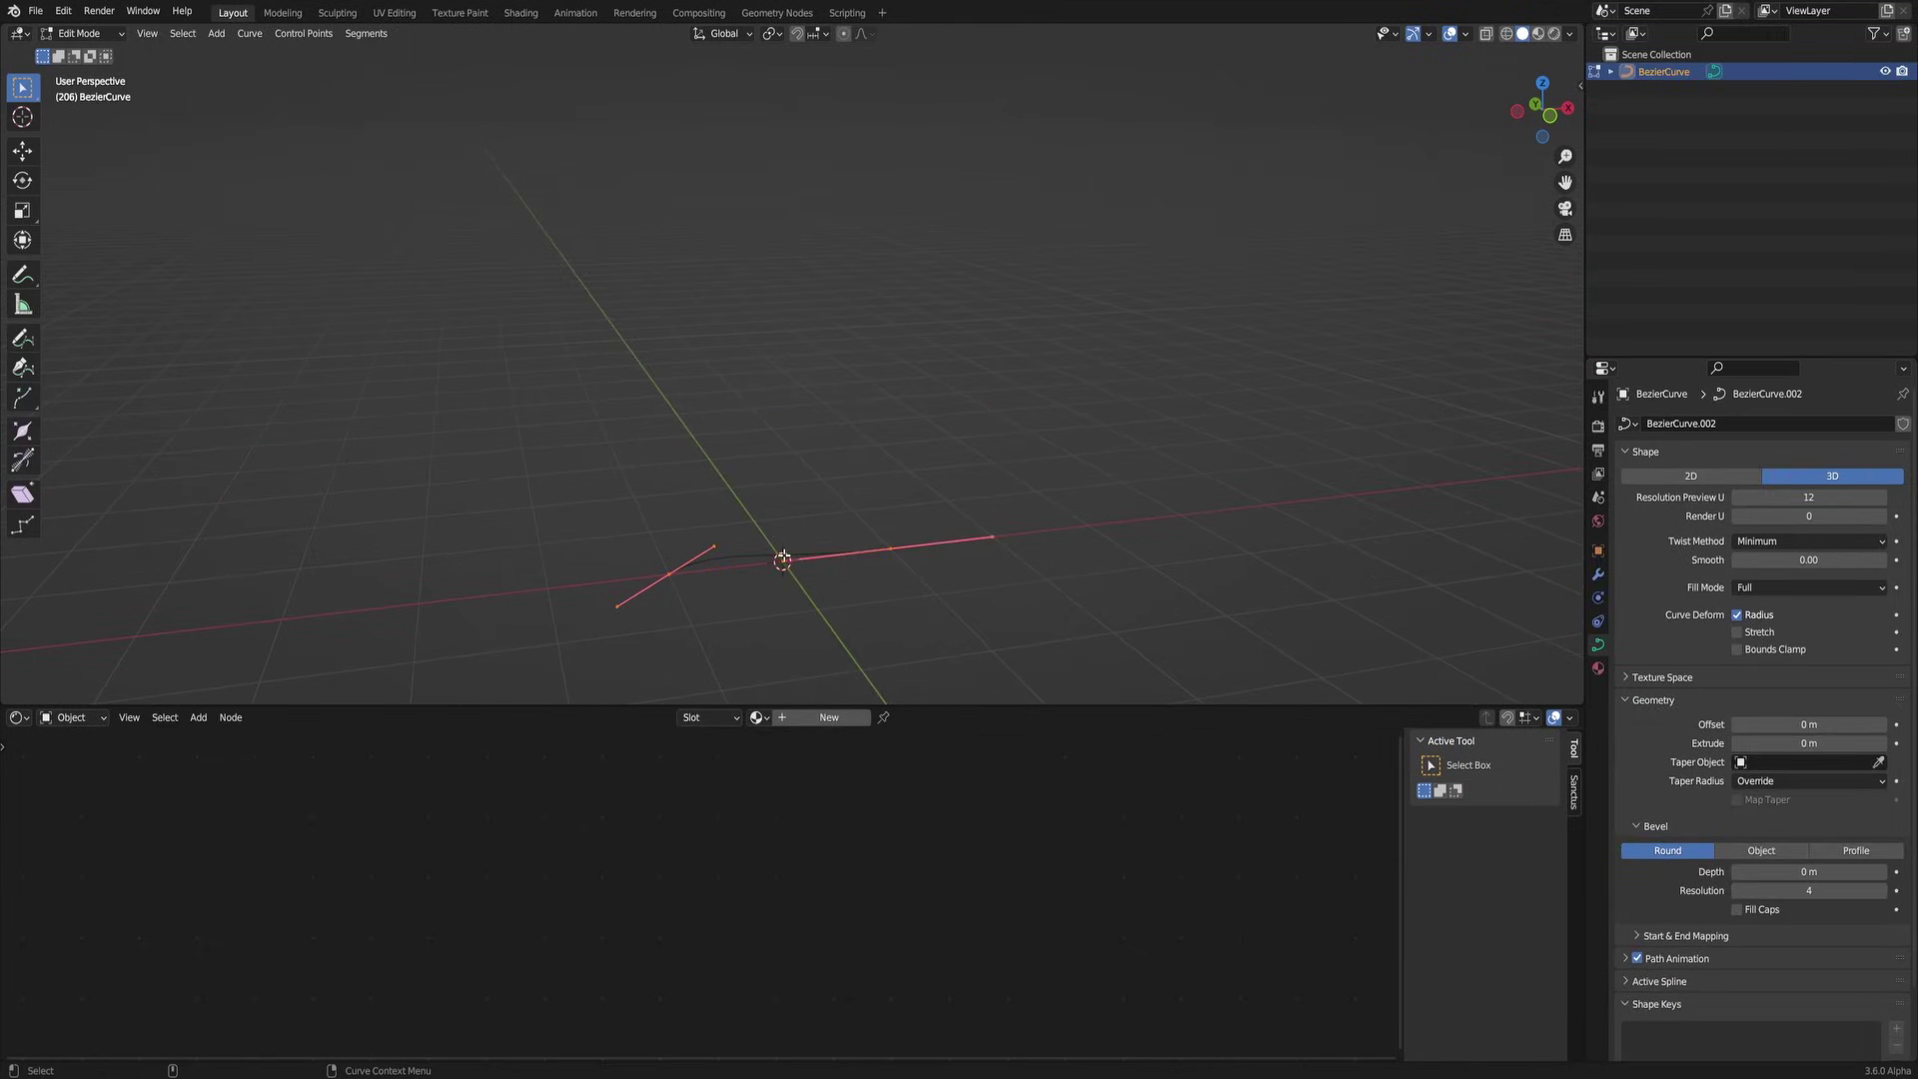
right_click(783, 558)
left_click(788, 553)
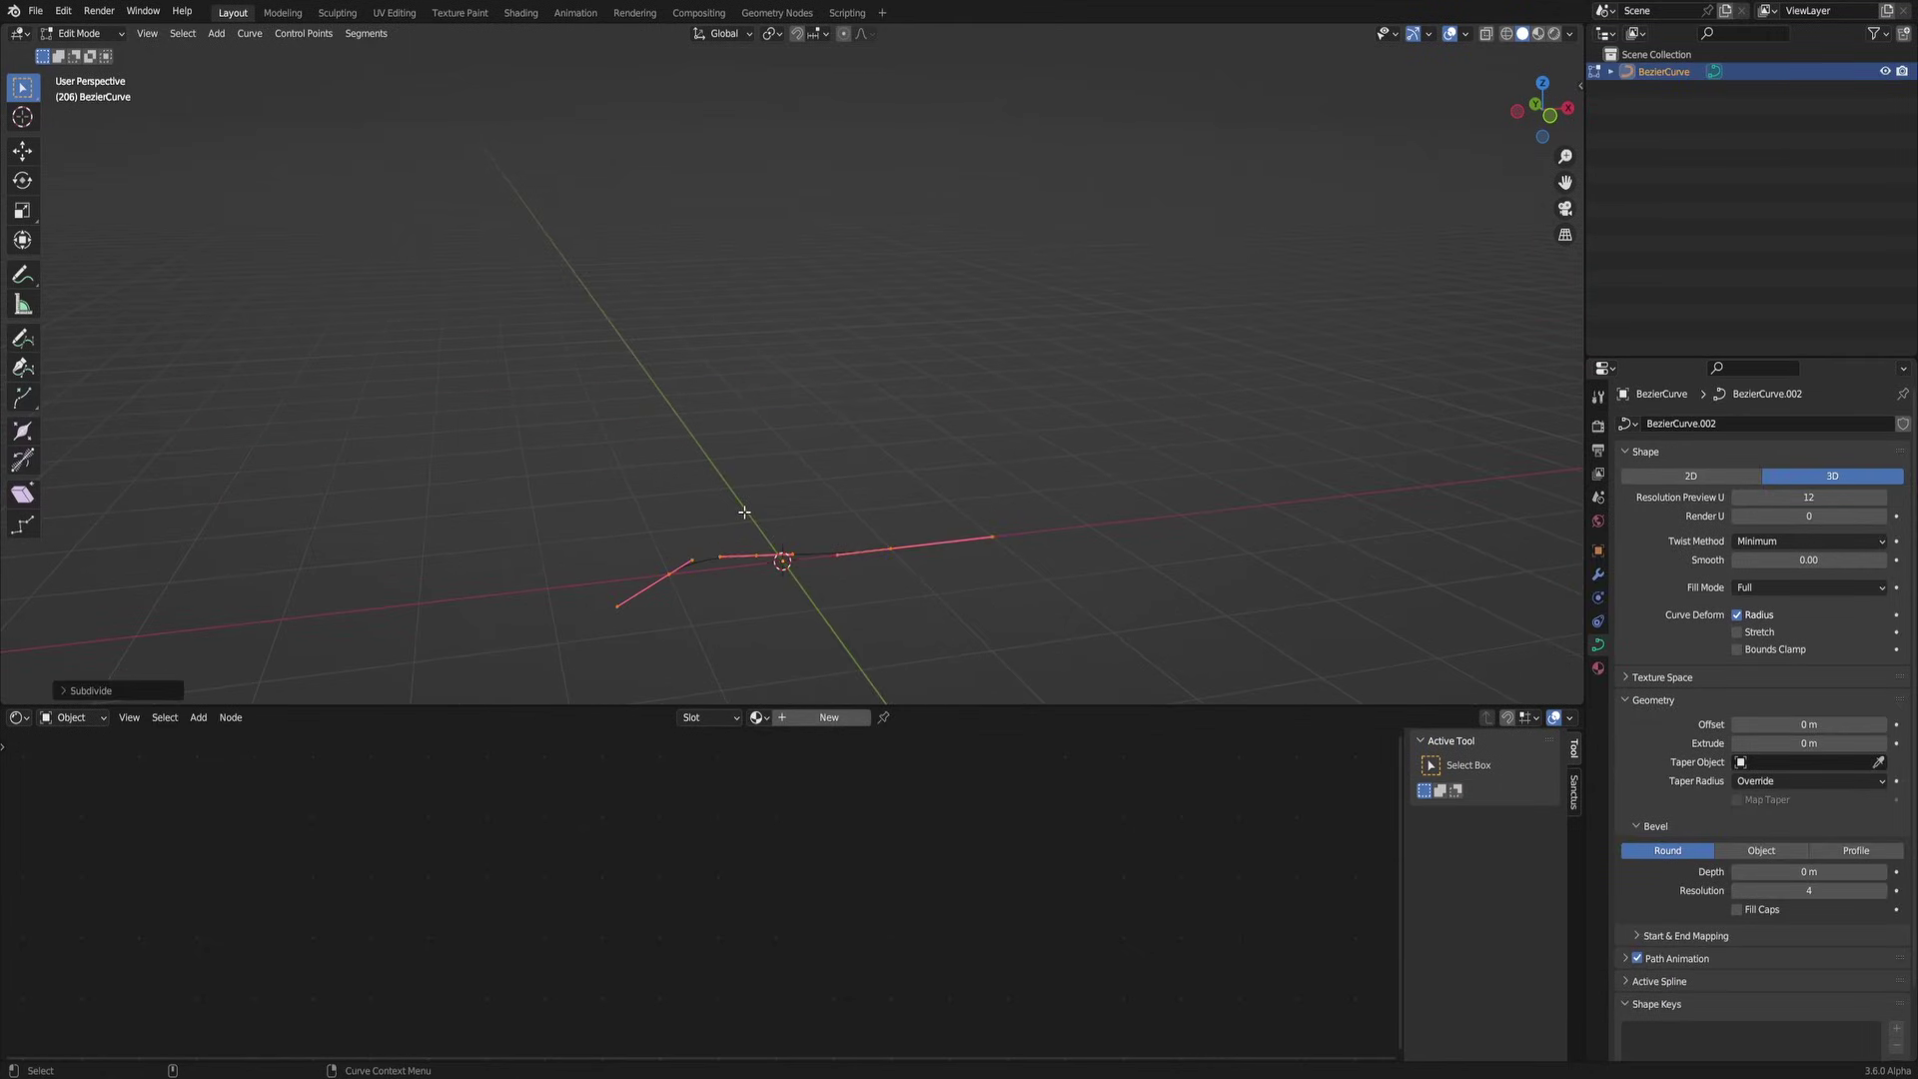
Step: Move the curve's middle control point upward along the Z axis
left_click(771, 592)
key("g")
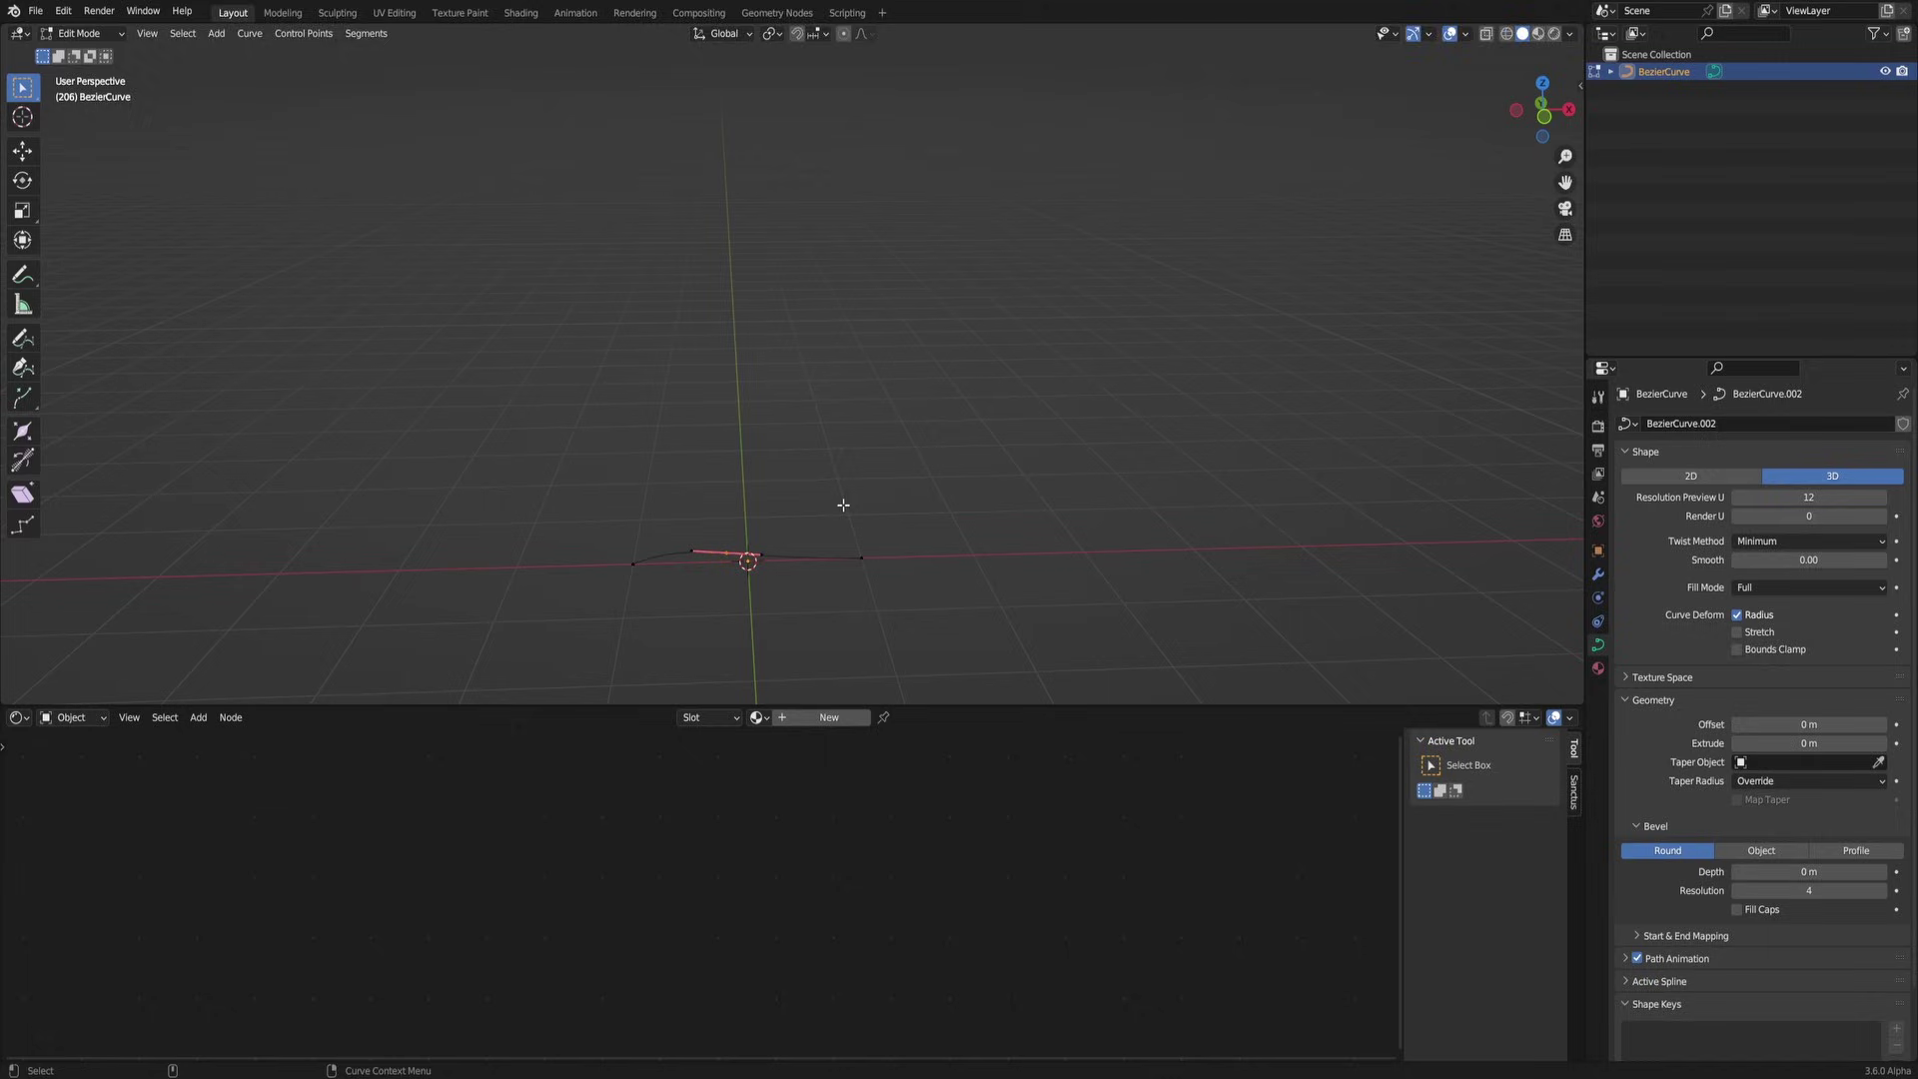
key("z")
left_click(905, 306)
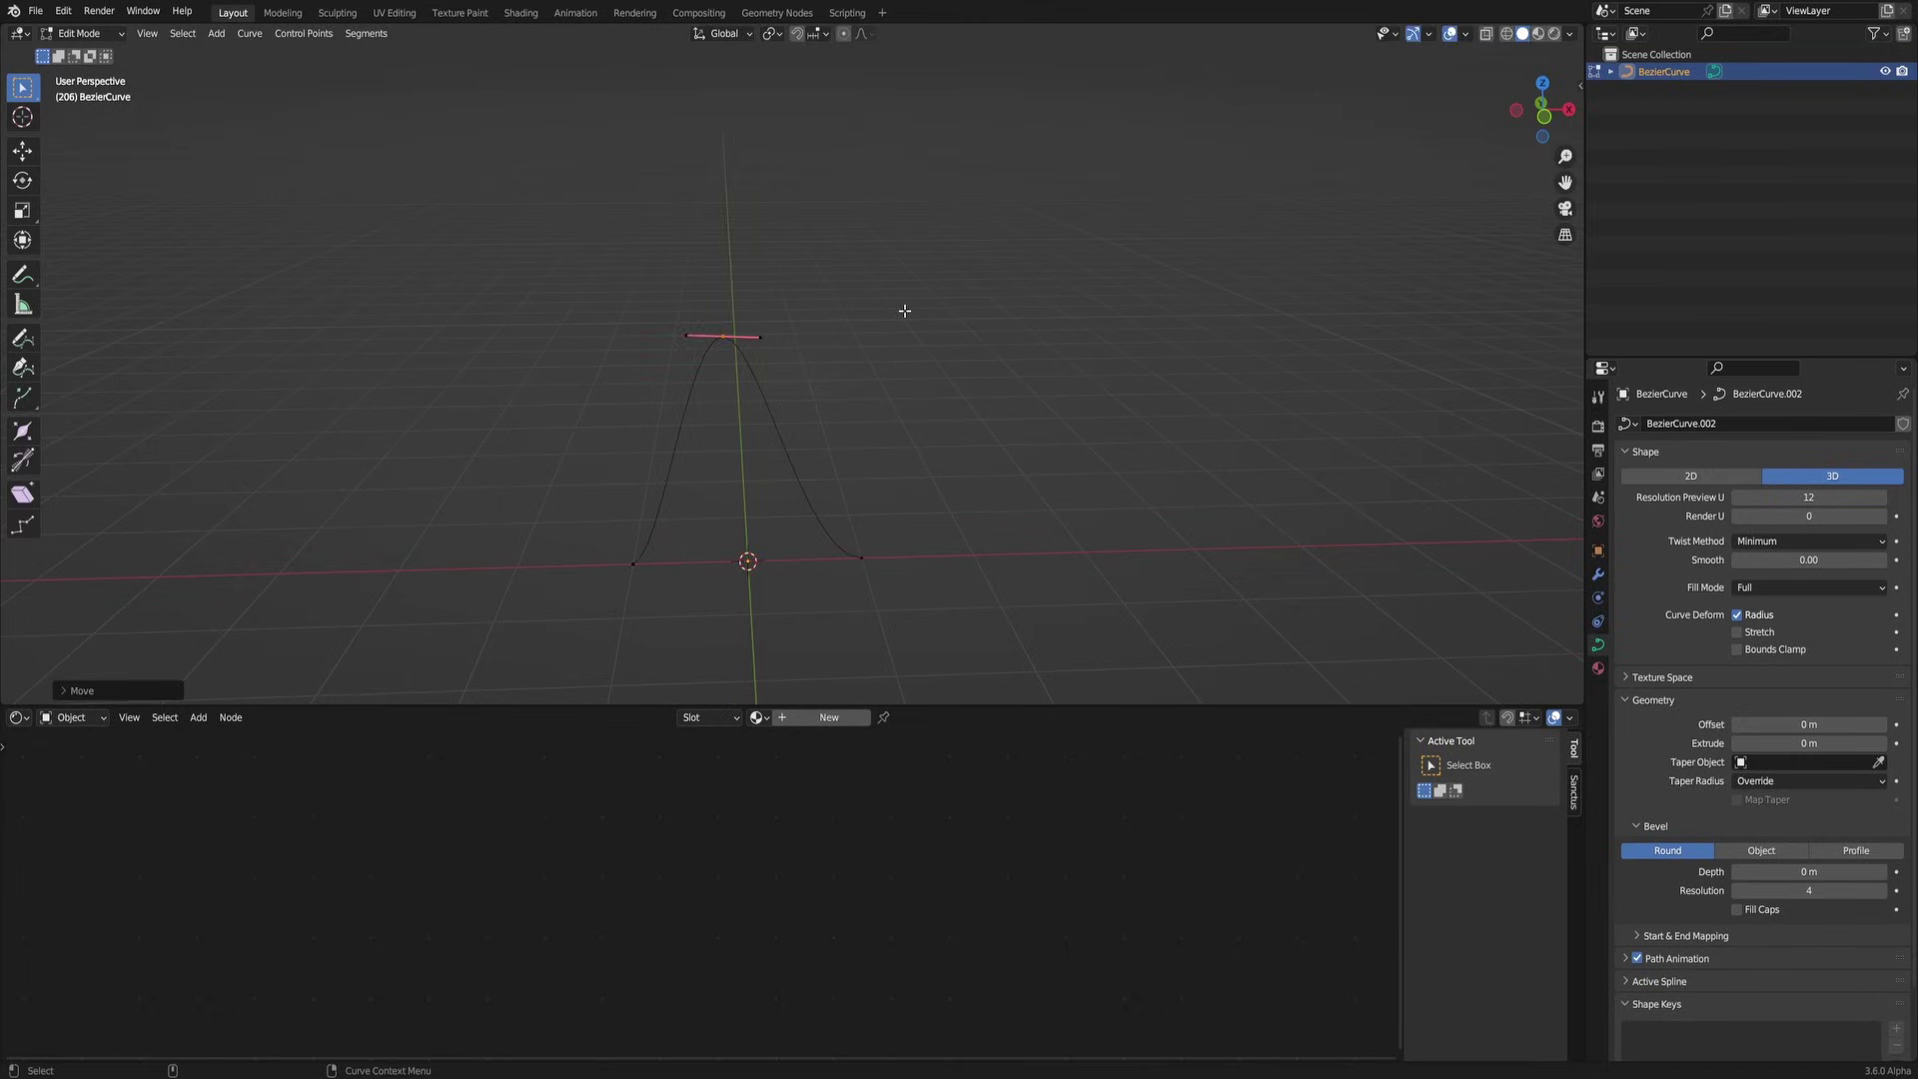
Step: Scale the middle point's handles wider and raise the point further to form a tall, rounded arch
middle_click_drag(905, 307, 843, 386)
key("s")
left_click(969, 402)
key("g")
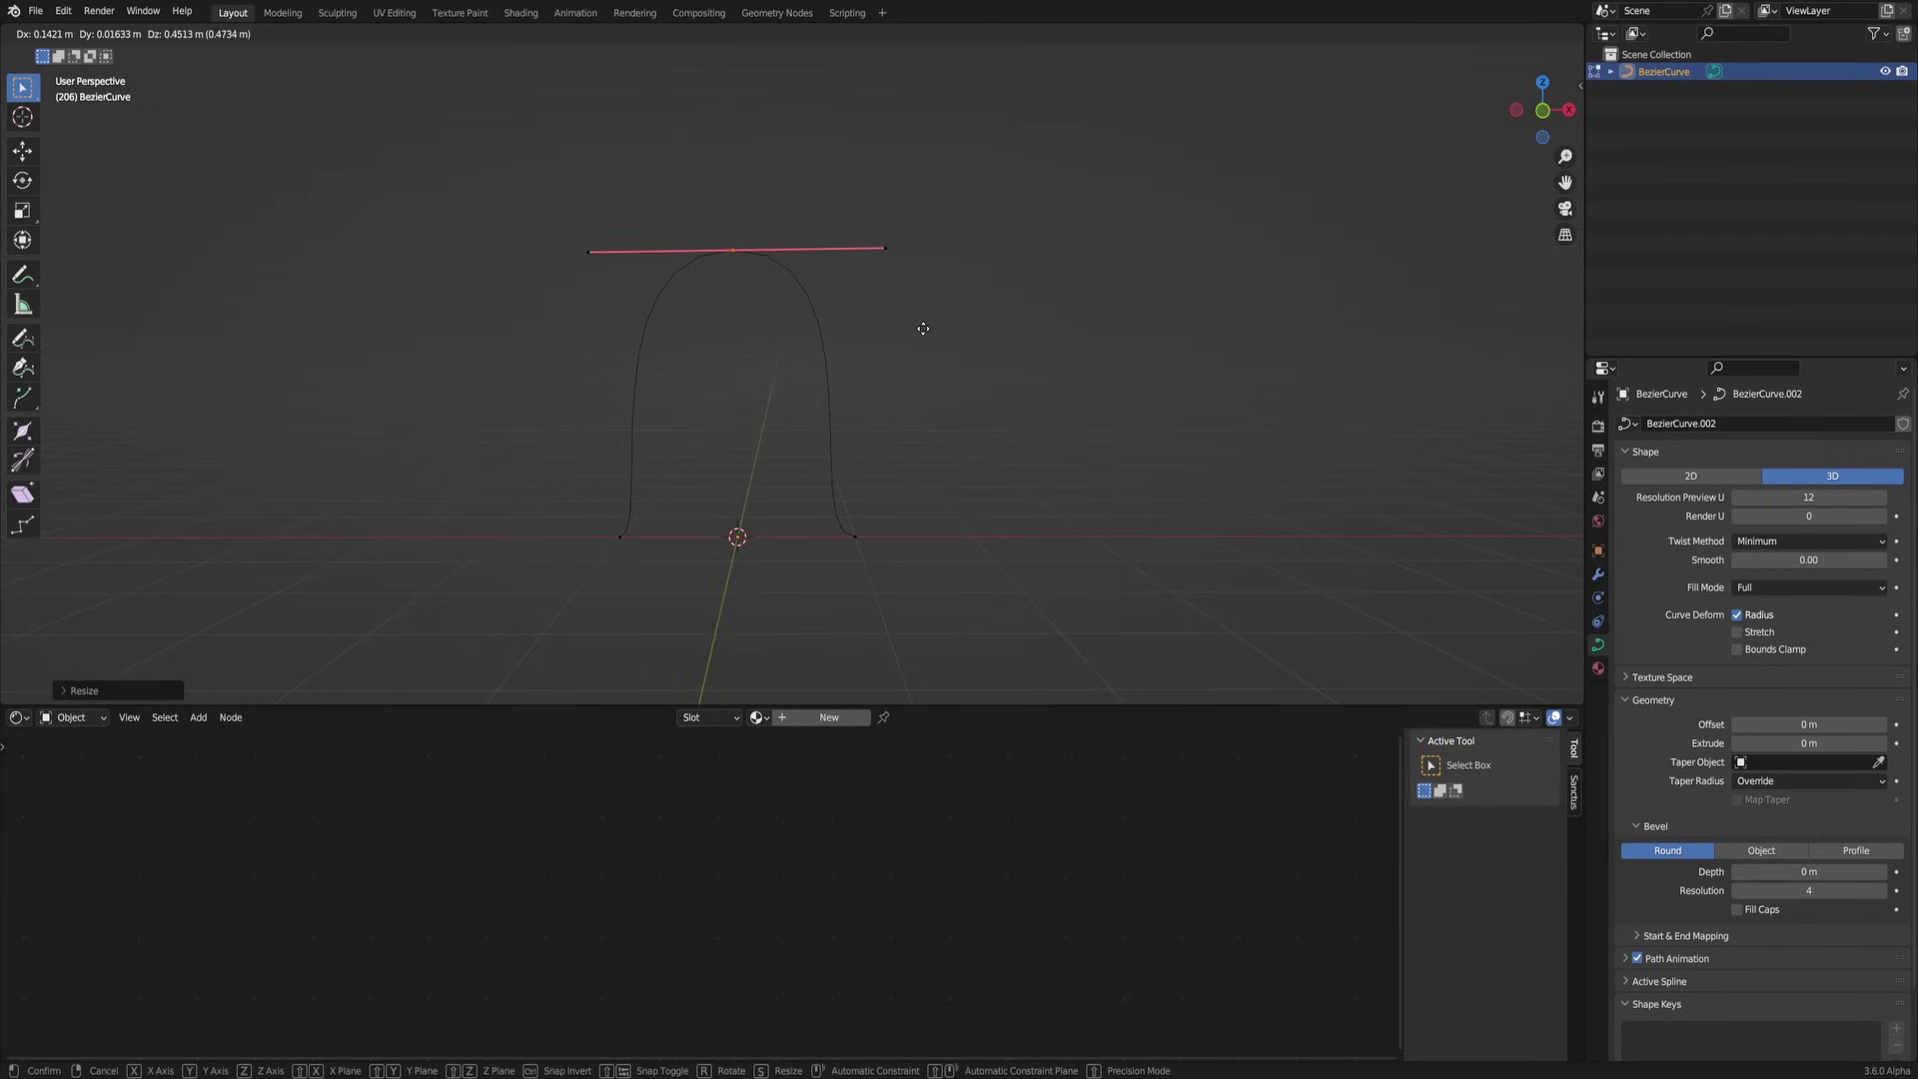
left_click(916, 319)
key("s")
left_click(953, 410)
Step: In front view, move the curve's right end point to the origin and rotate its handles to shape a teardrop side
left_click(1547, 114)
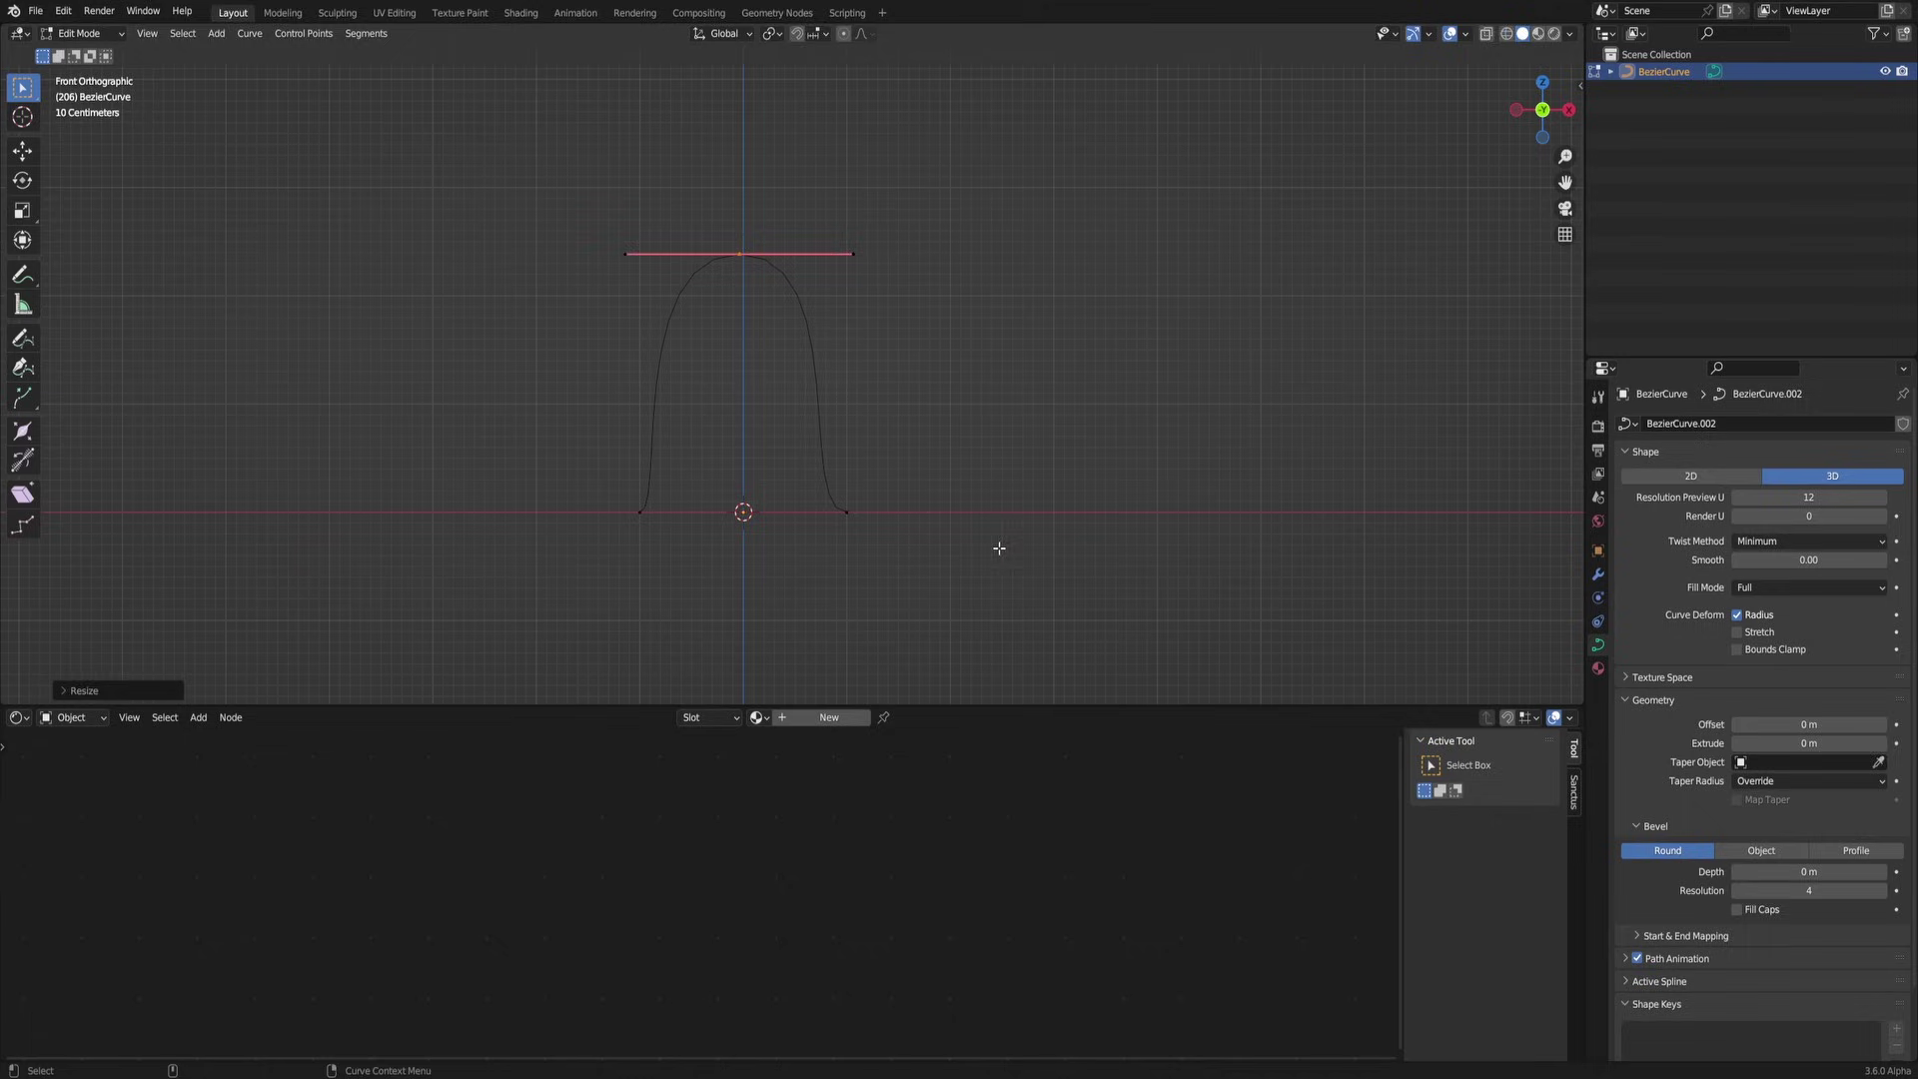
left_click_drag(970, 431, 793, 603)
key("g")
left_click(905, 493)
key("r")
key("r")
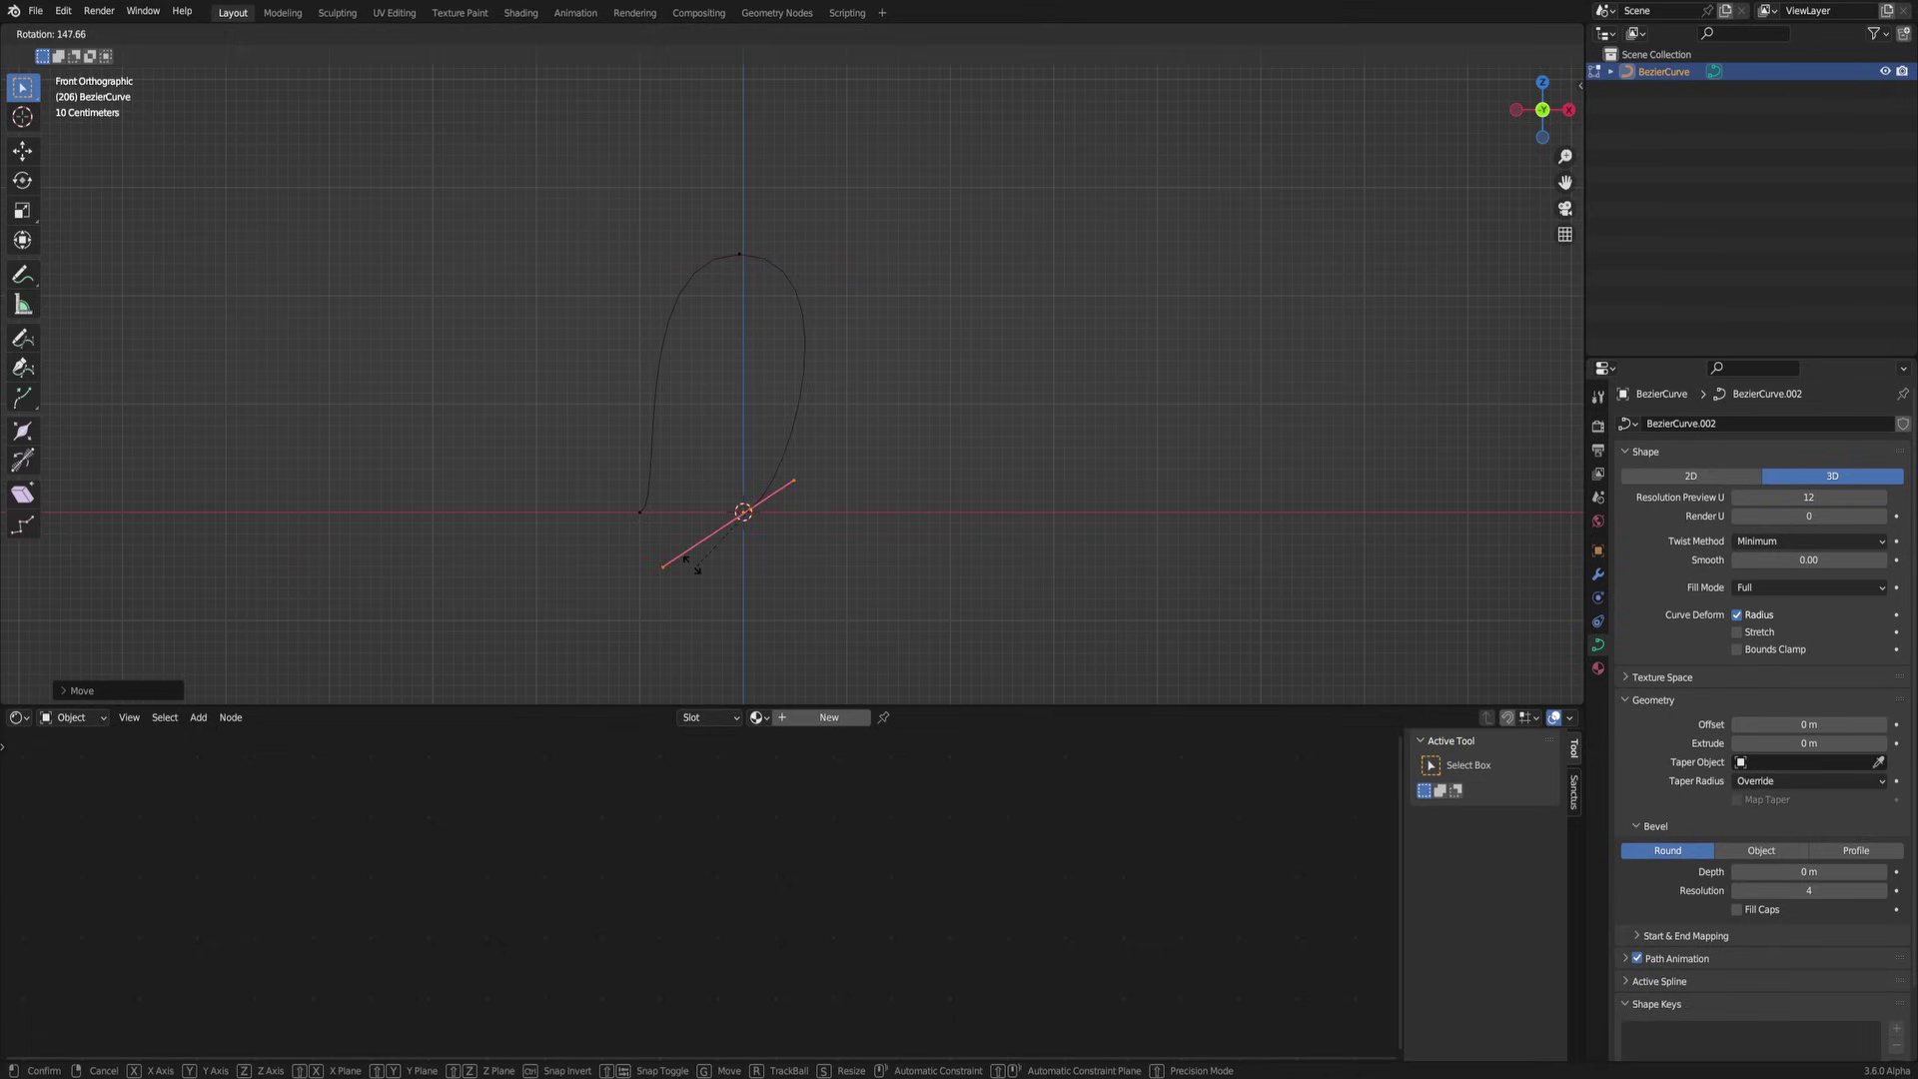
left_click(715, 553)
Step: Move the curve's left end point to the origin so both ends meet in a teardrop loop
left_click_drag(590, 462, 689, 568)
key("g")
left_click(854, 573)
middle_click_drag(799, 465, 976, 510)
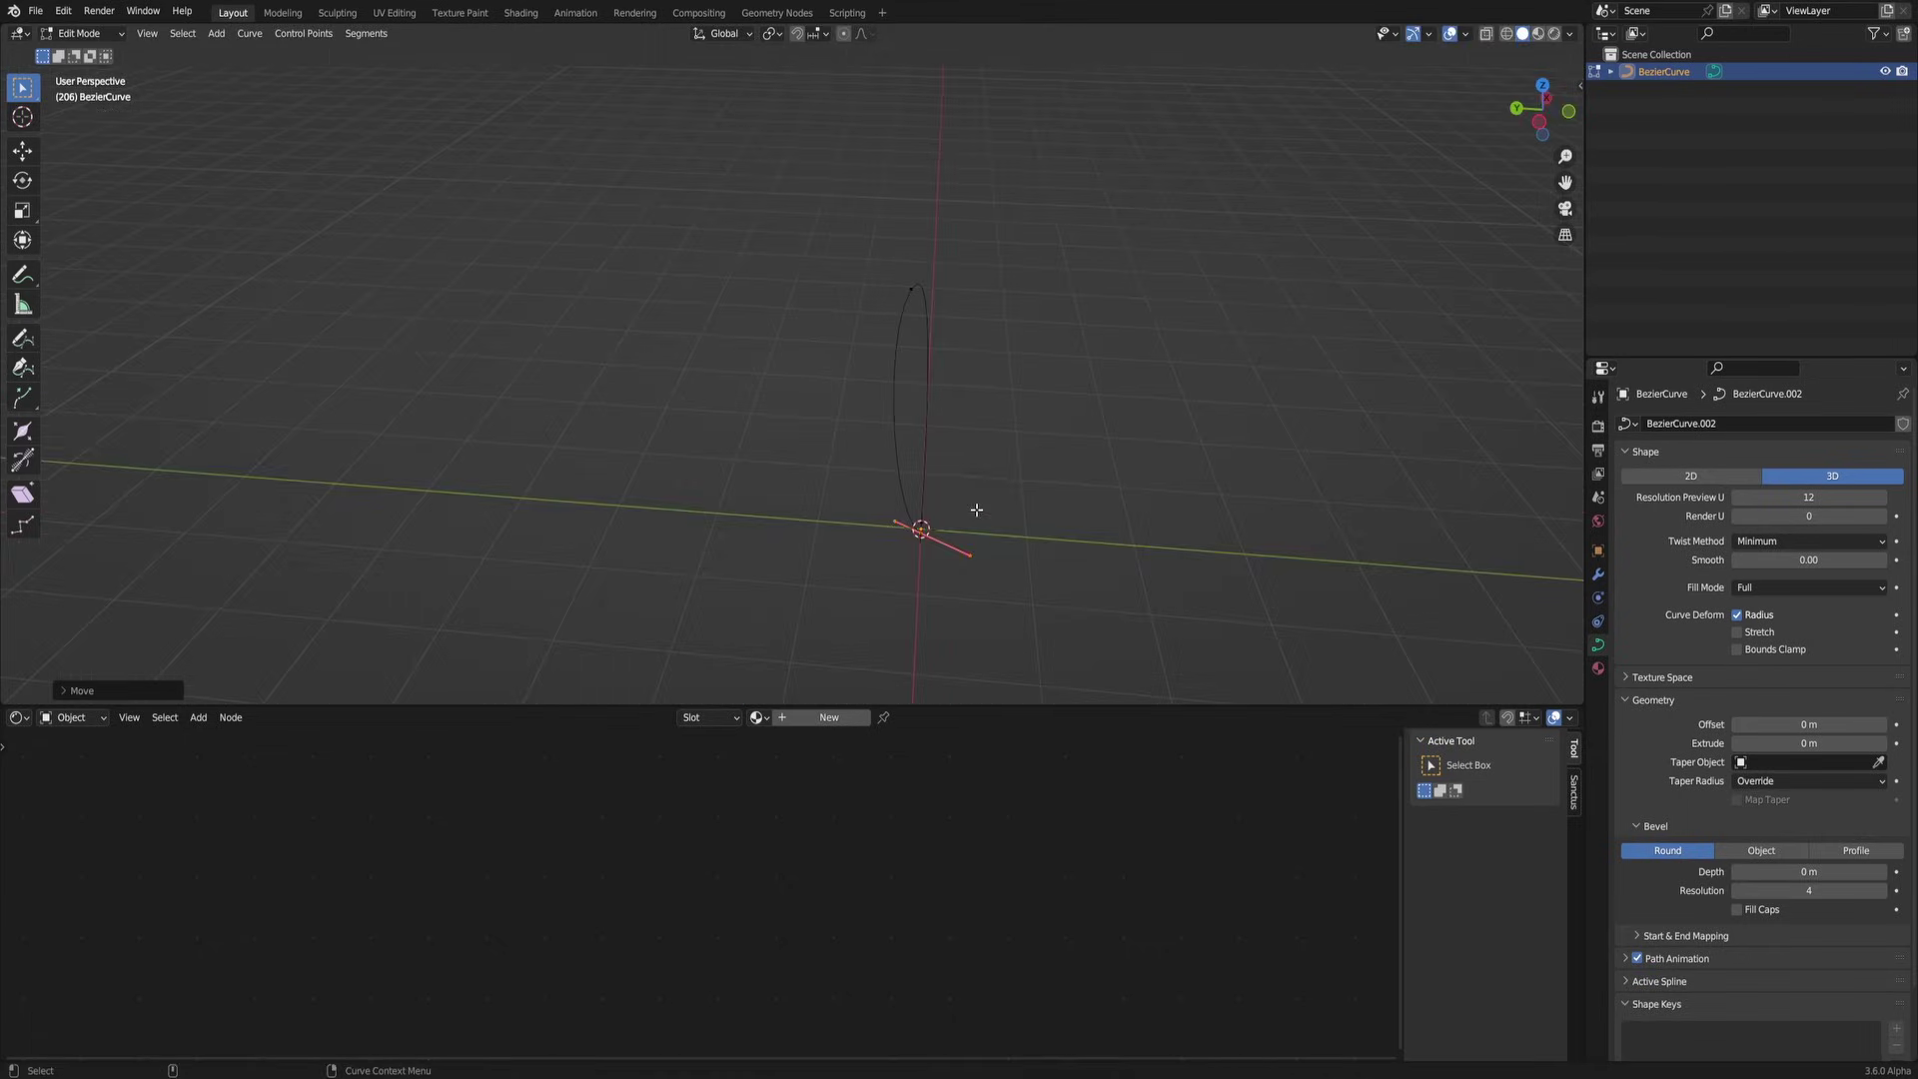
Step: Subdivide the whole teardrop curve to add a control point on each side, finishing in Object Mode
key("Tab")
middle_click_drag(1091, 462, 895, 429)
key("Tab")
right_click(828, 434)
left_click(789, 435)
key("Tab")
scroll(919, 469, "up", 6)
mouse_move(939, 498)
middle_mouse_down()
mouse_move(942, 530)
mouse_move(961, 494)
middle_mouse_up()
key("Tab")
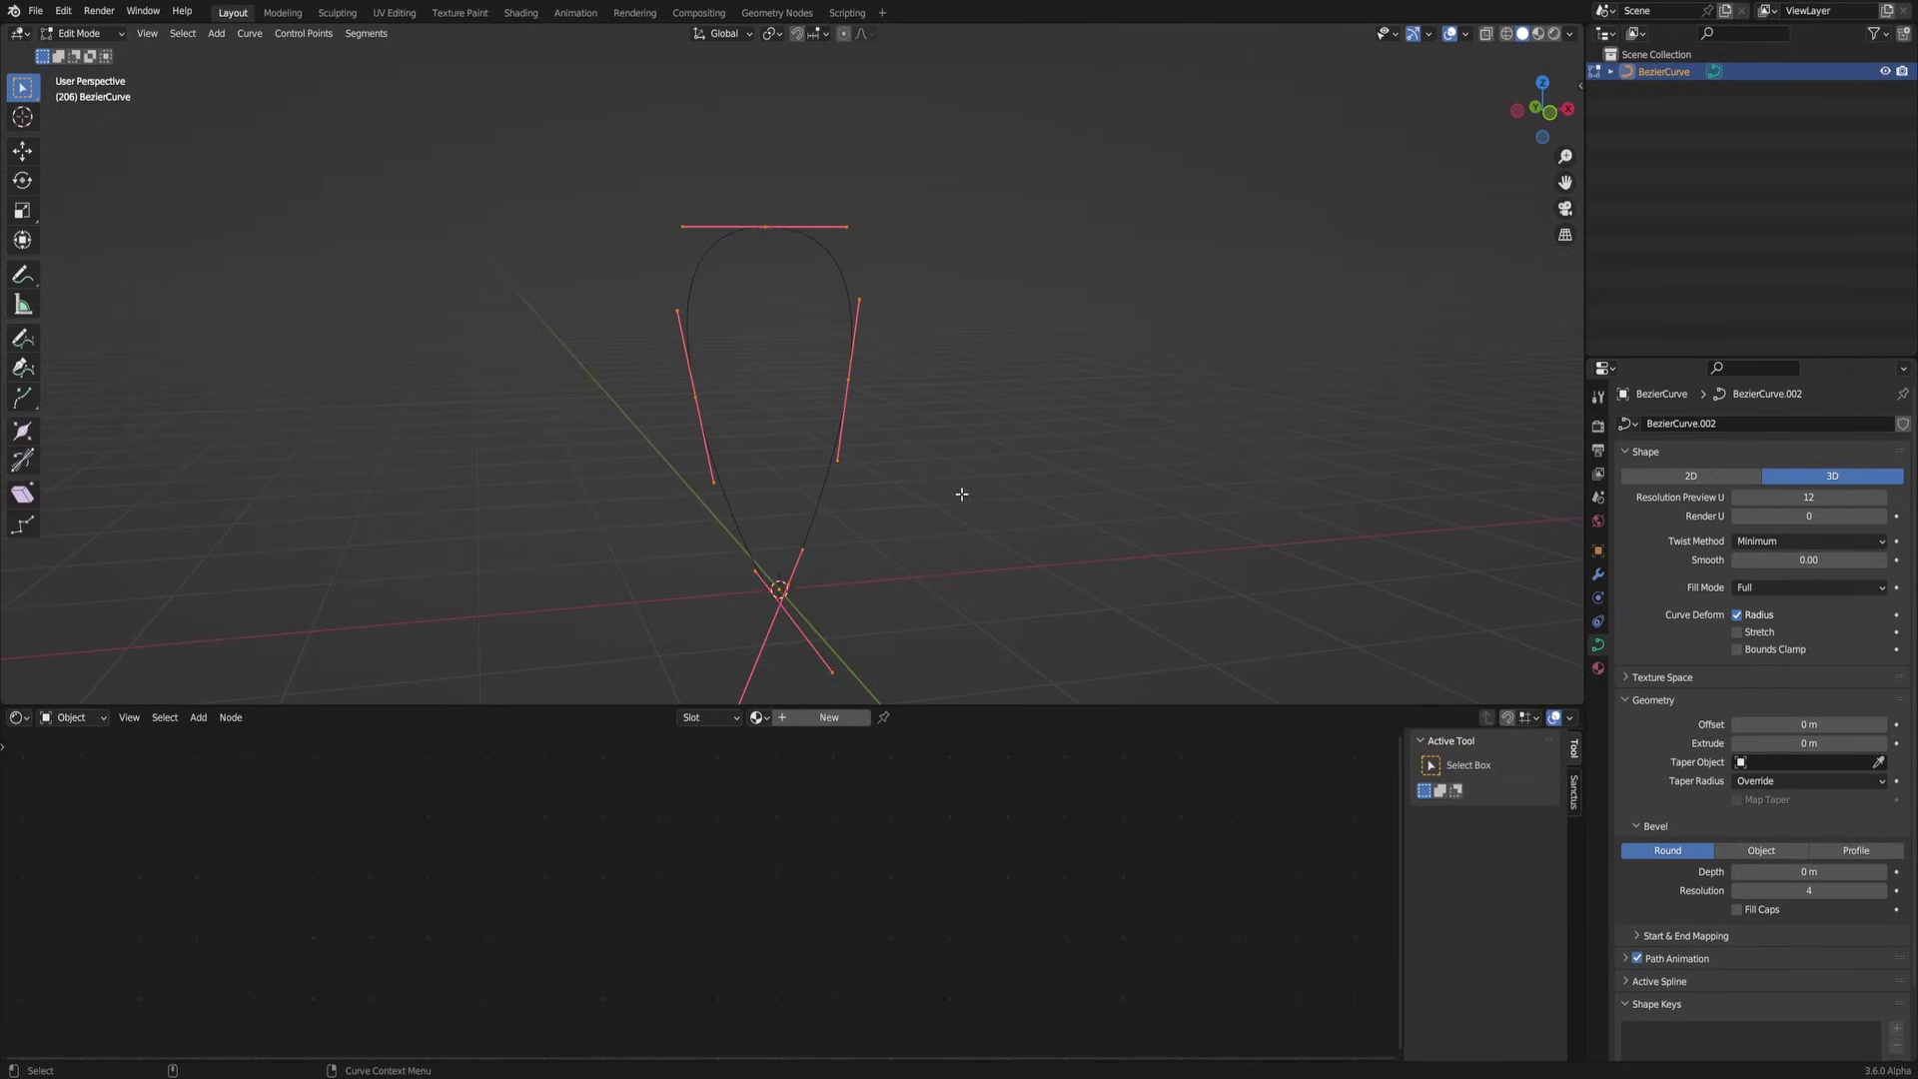
key("Tab")
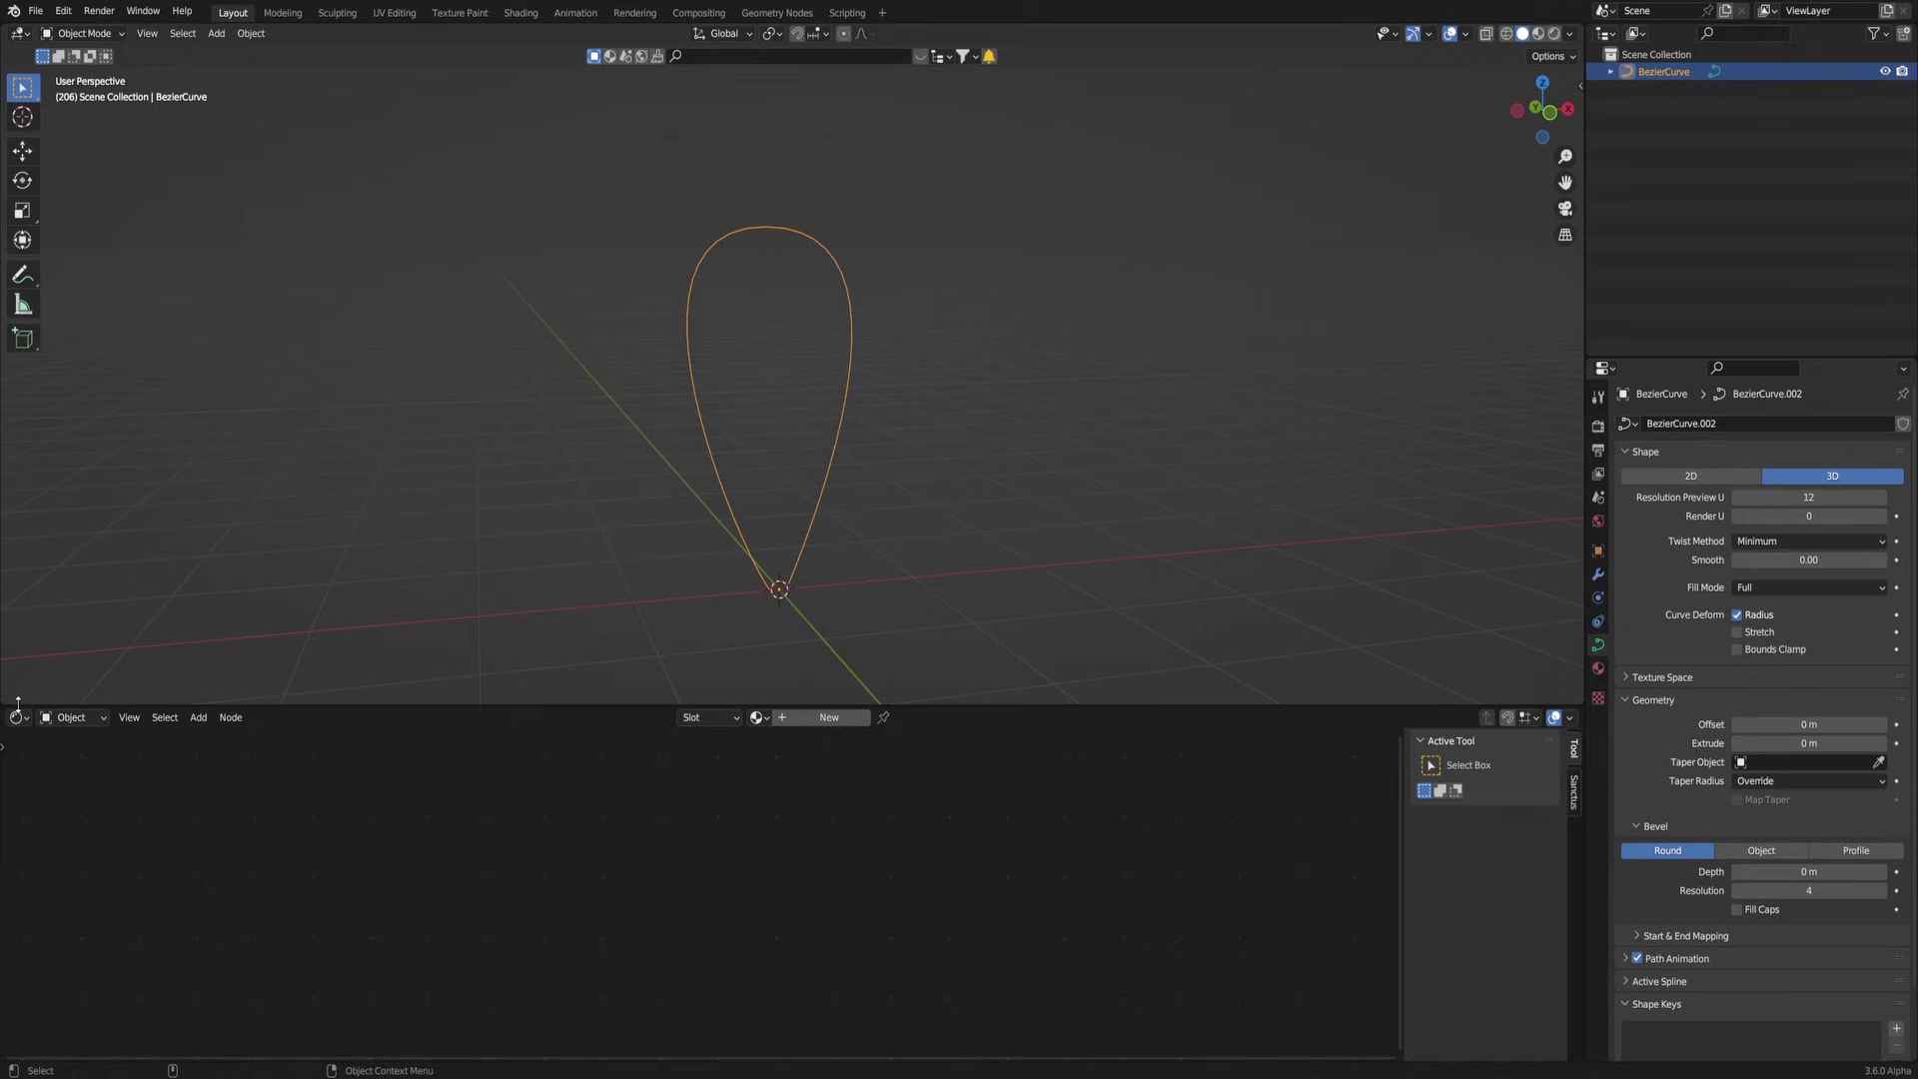
Step: Create a new geometry node tree on the curve with a Set Position node between Group Input and Group Output
left_click(17, 718)
left_click(82, 865)
left_click(766, 723)
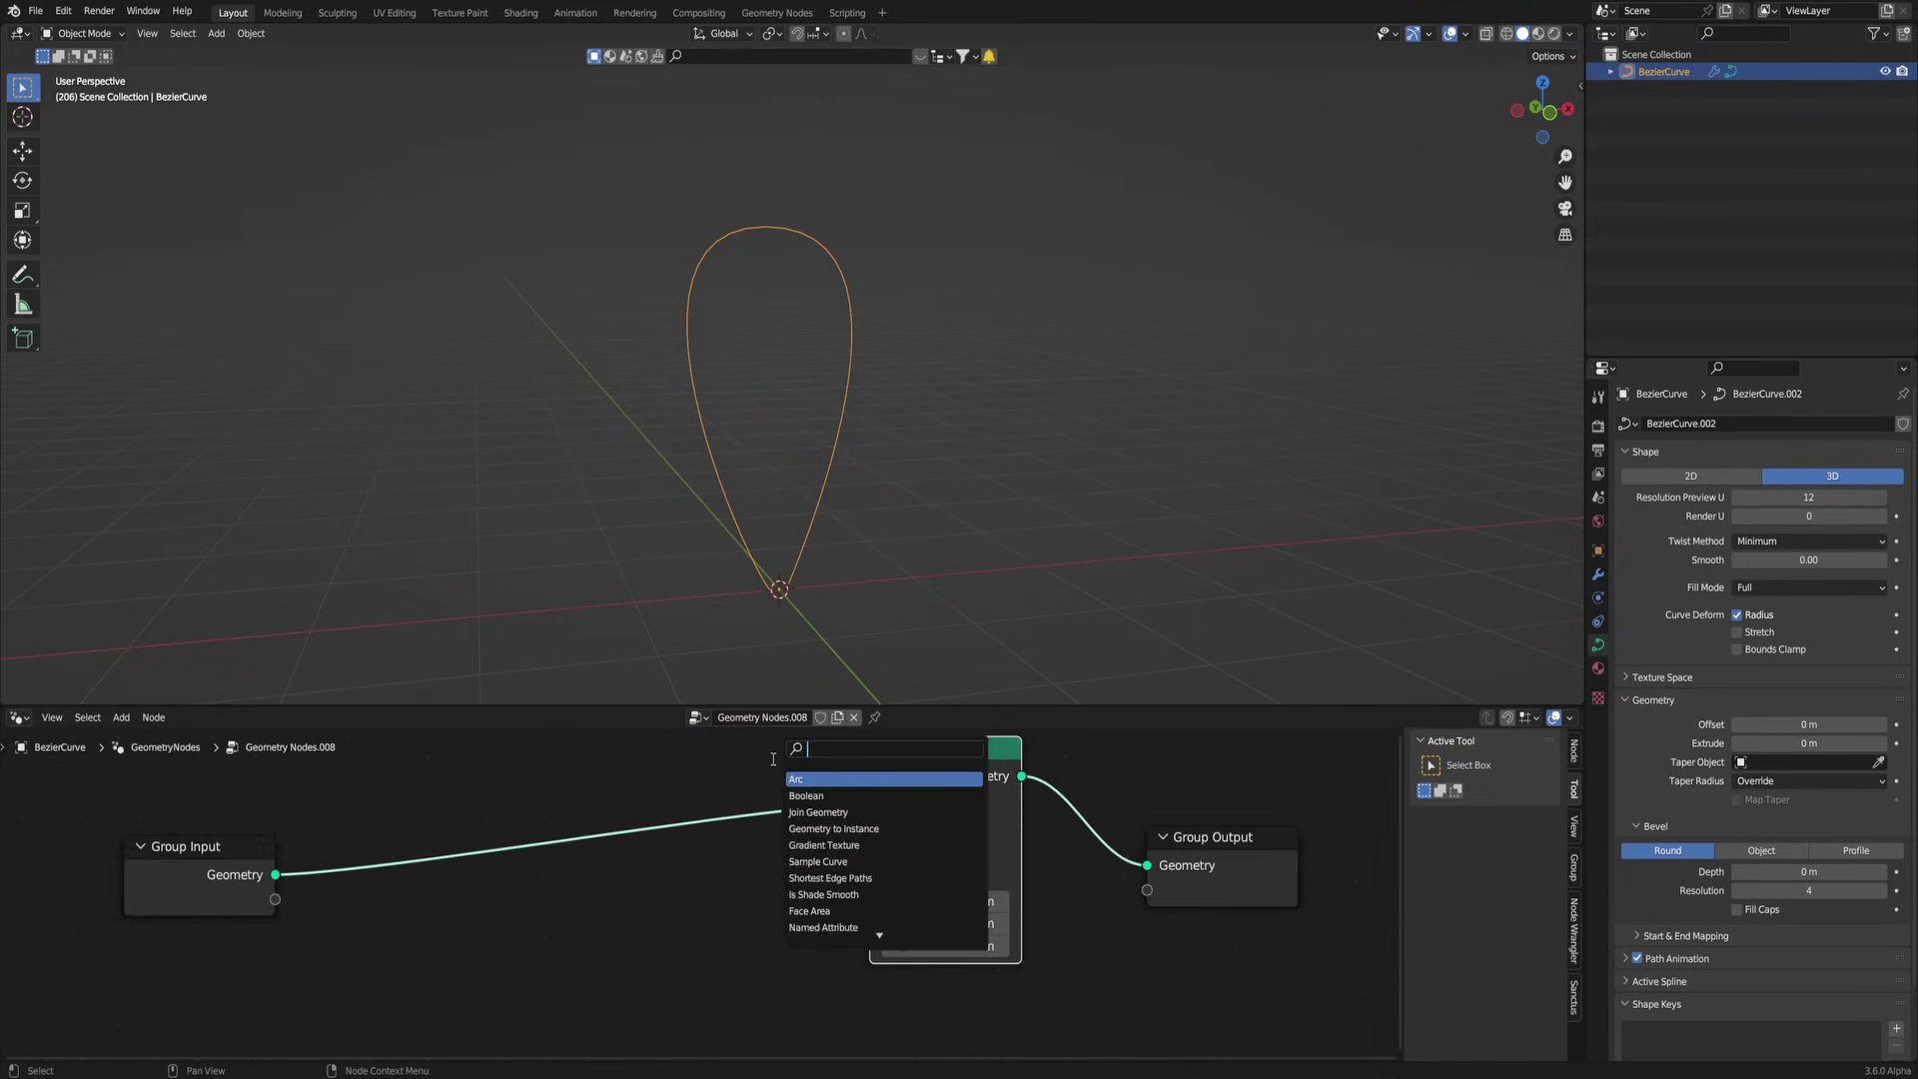
Step: Add a Noise Texture node below the Group Input node
type("noise")
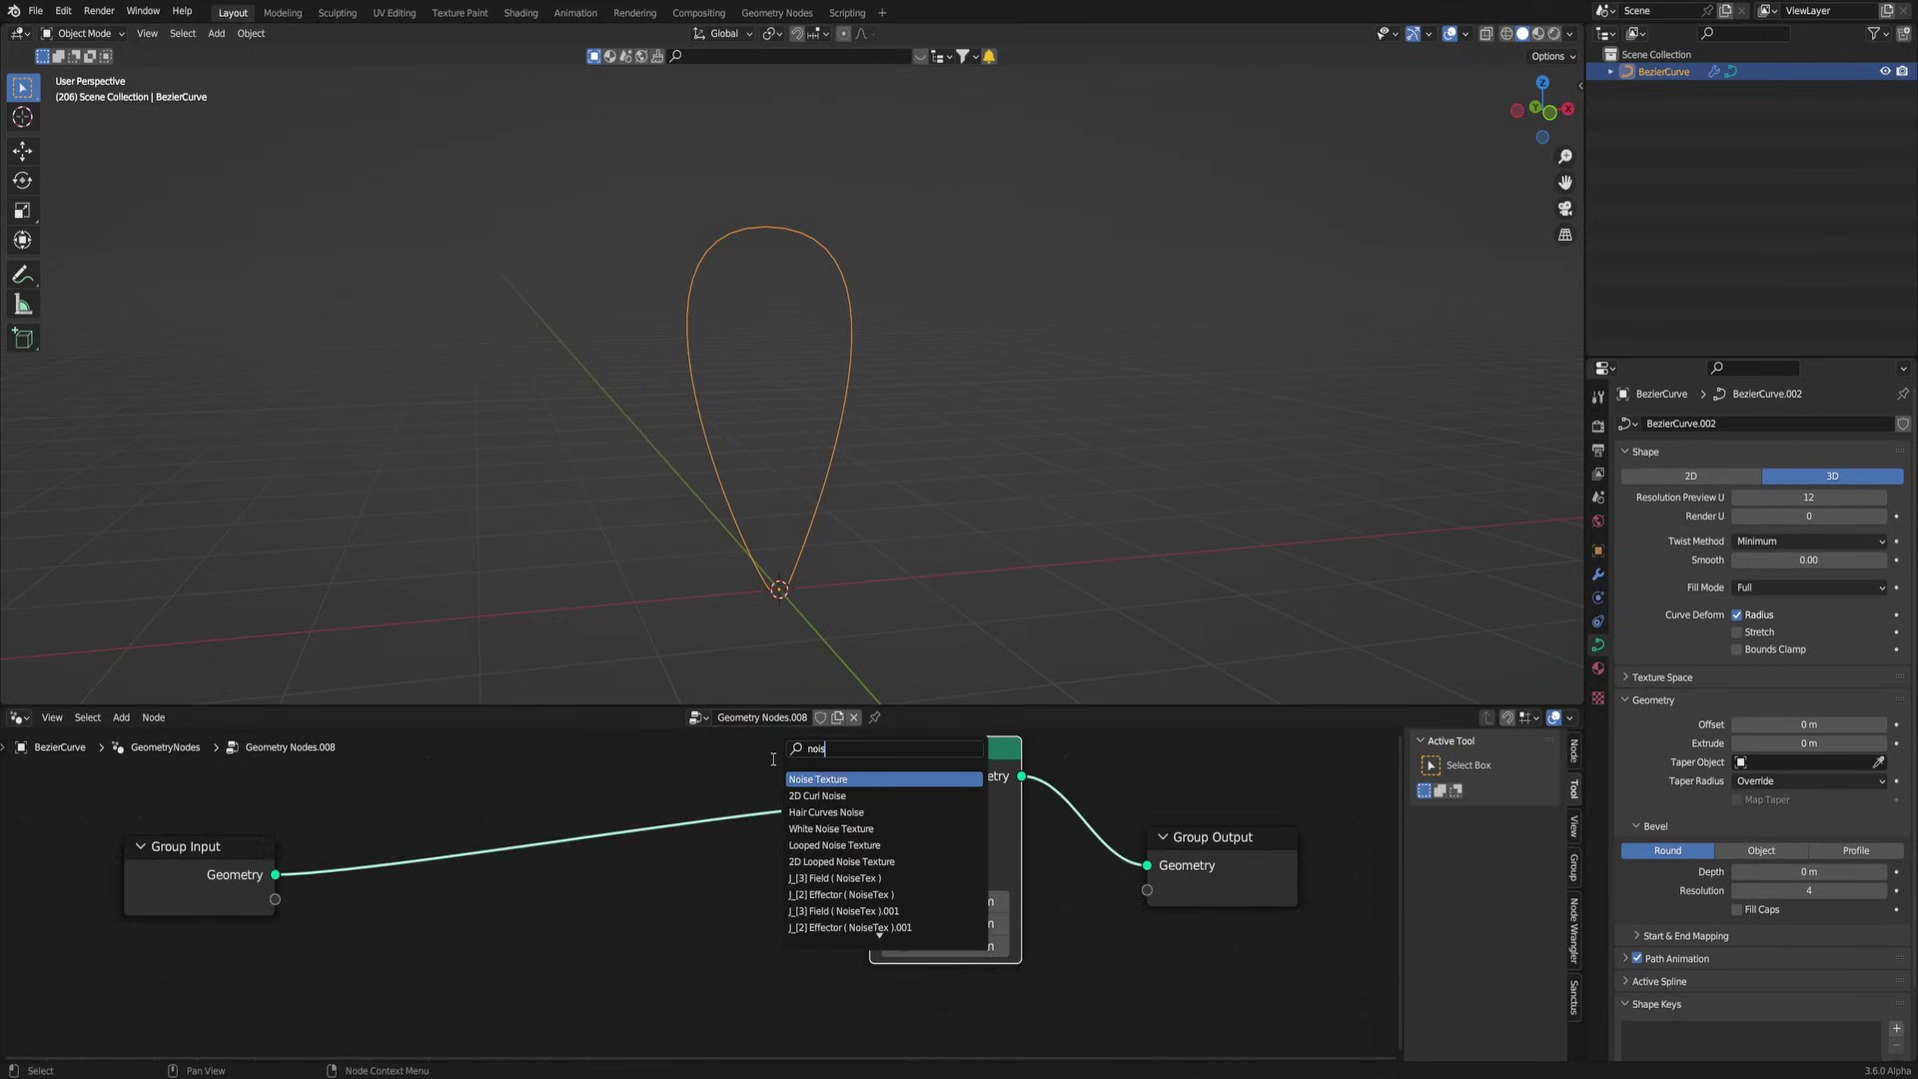
key("Return")
left_click(412, 931)
middle_click_drag(412, 931, 741, 819)
key("shift+a")
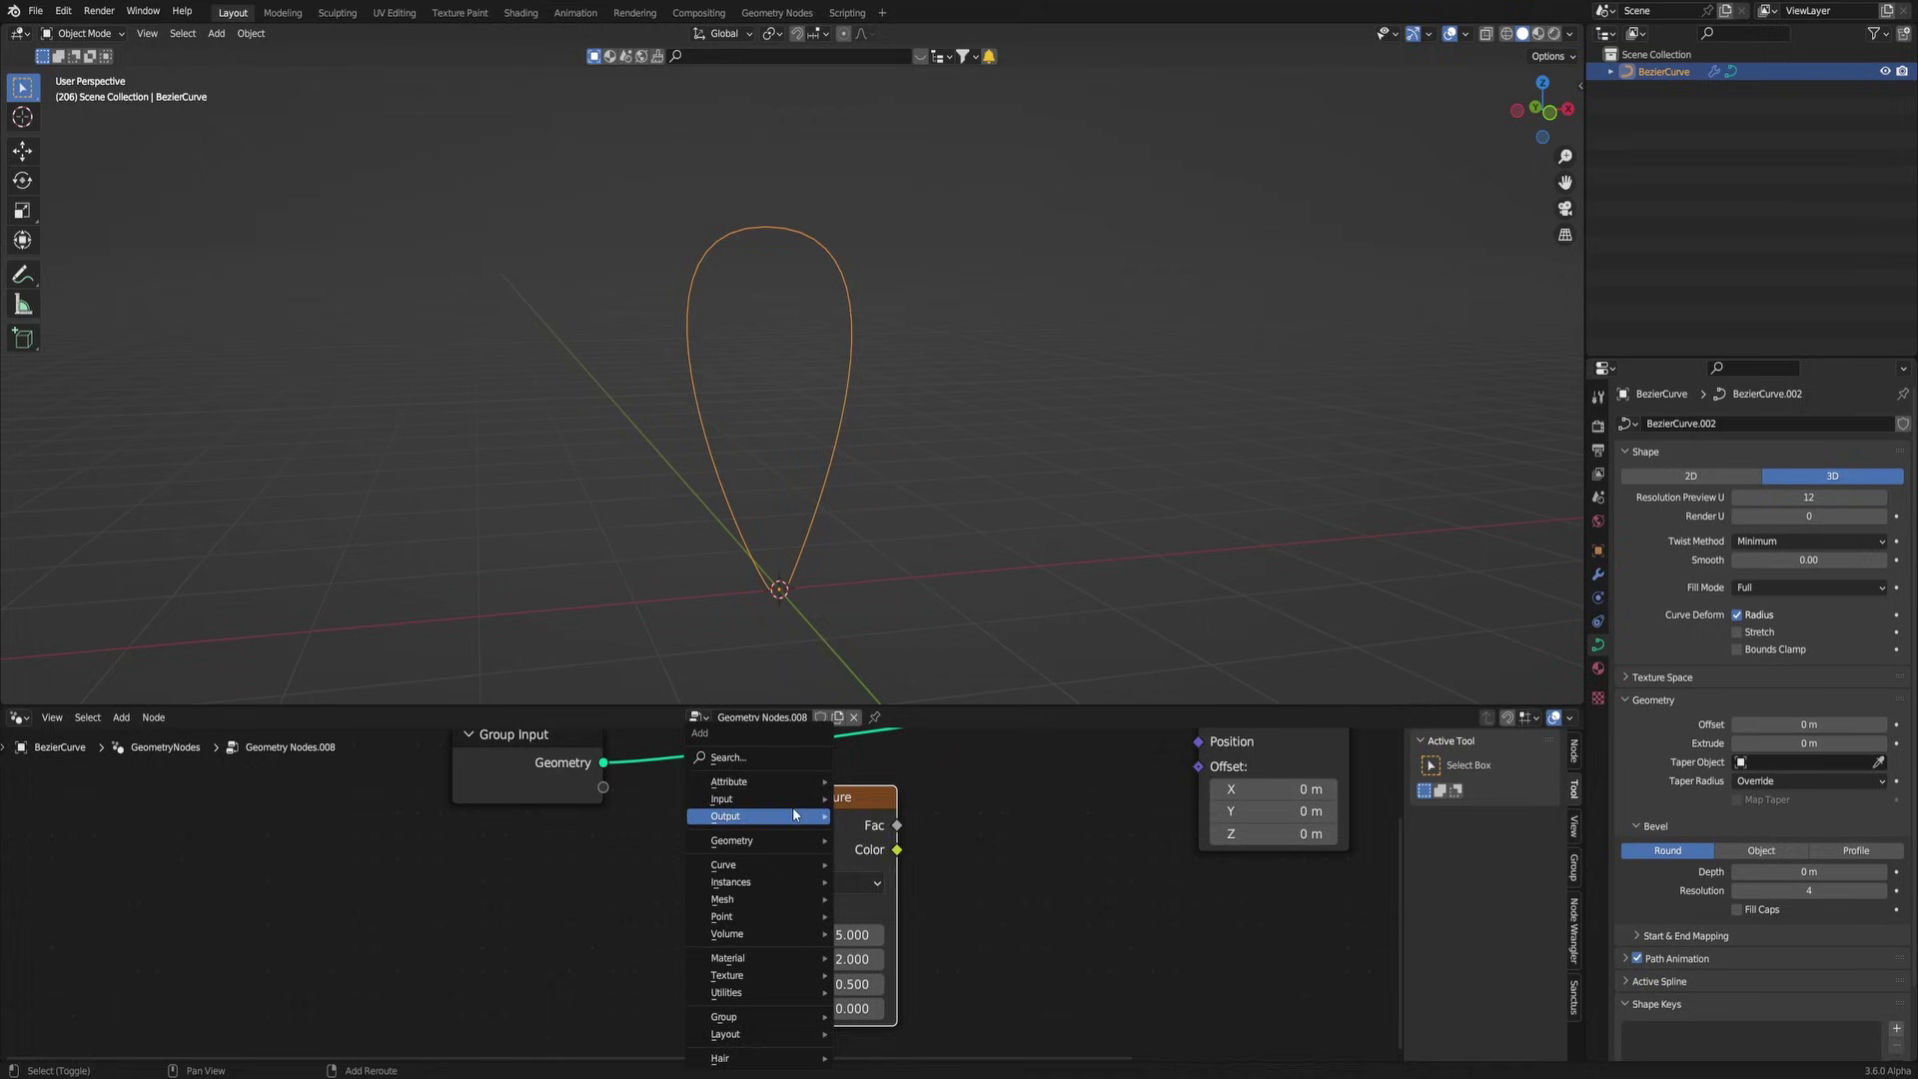
type("sce")
key("Escape")
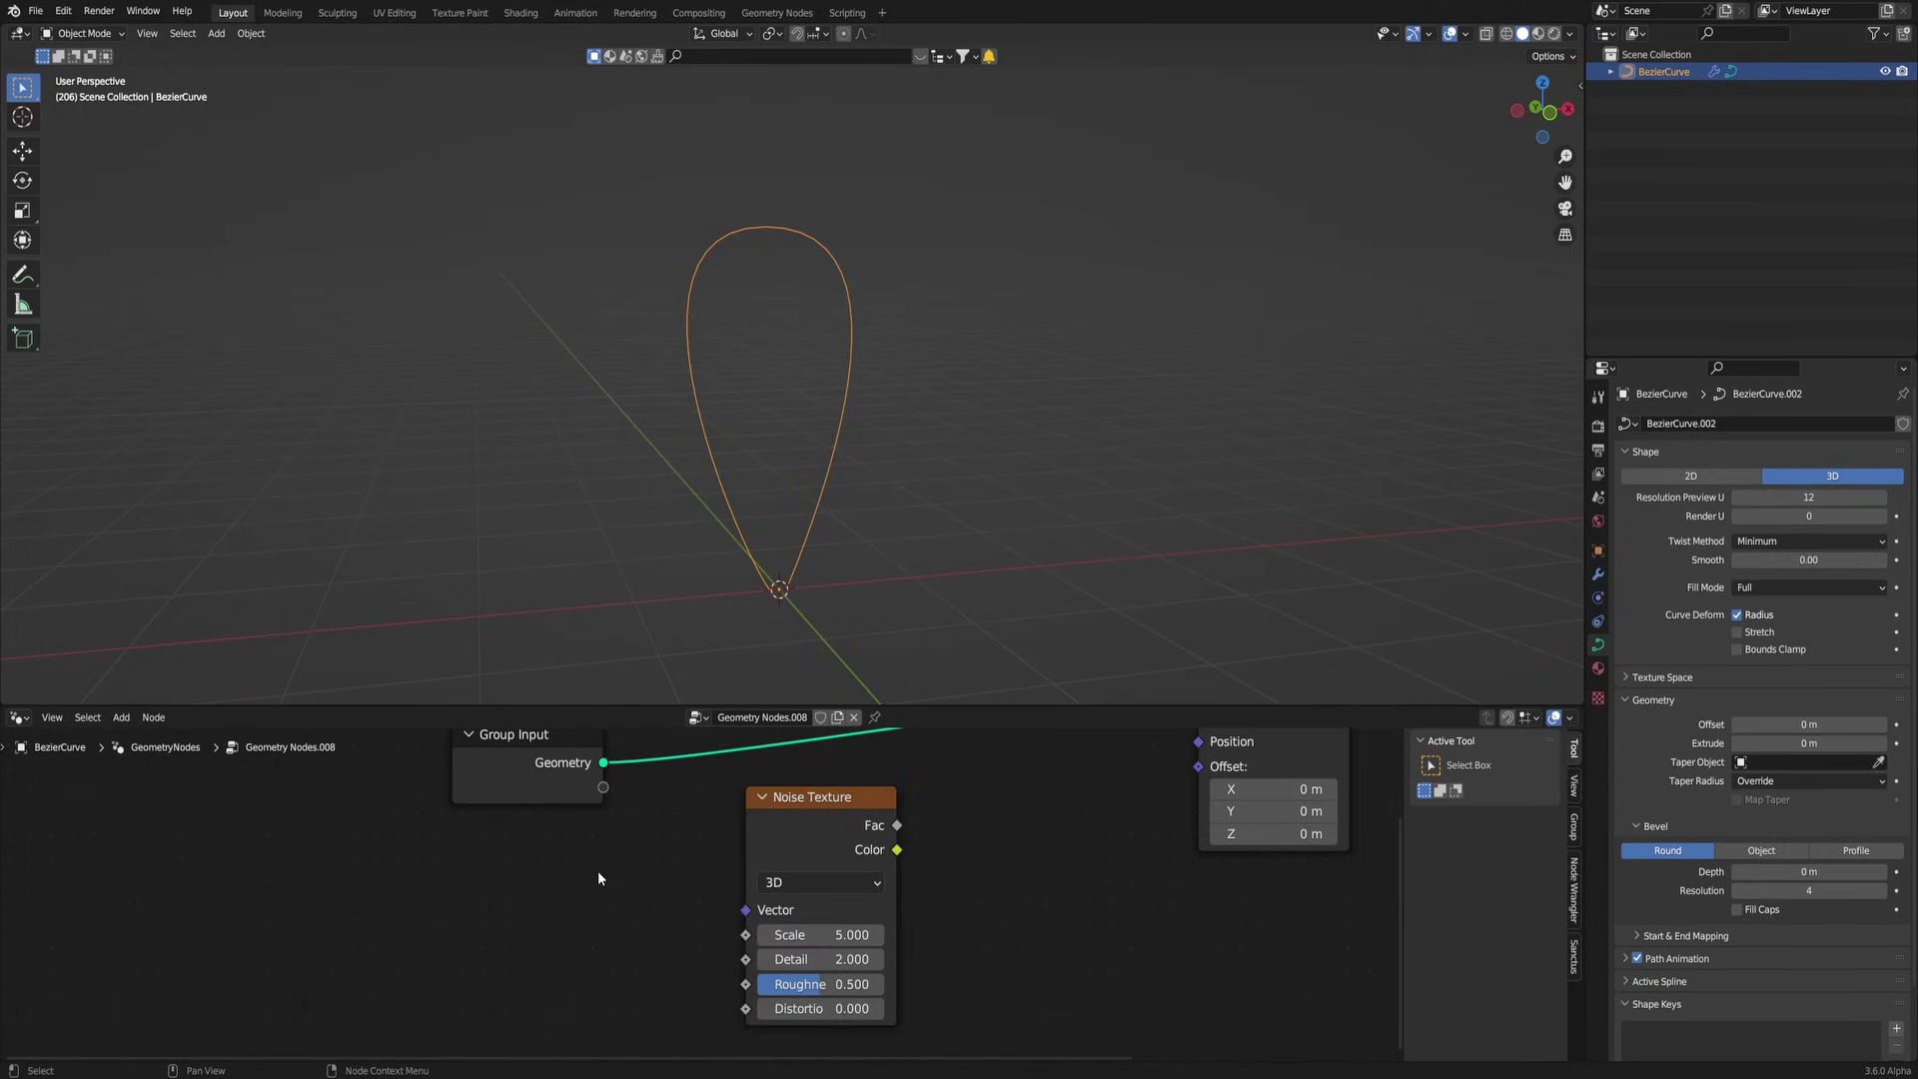
Step: Add a Scene Time node before the Noise Texture node
key("shift+a")
type("sce")
key("Return")
left_click(321, 877)
Step: Add a Math node between the Scene Time and Noise Texture nodes
key("shift+a")
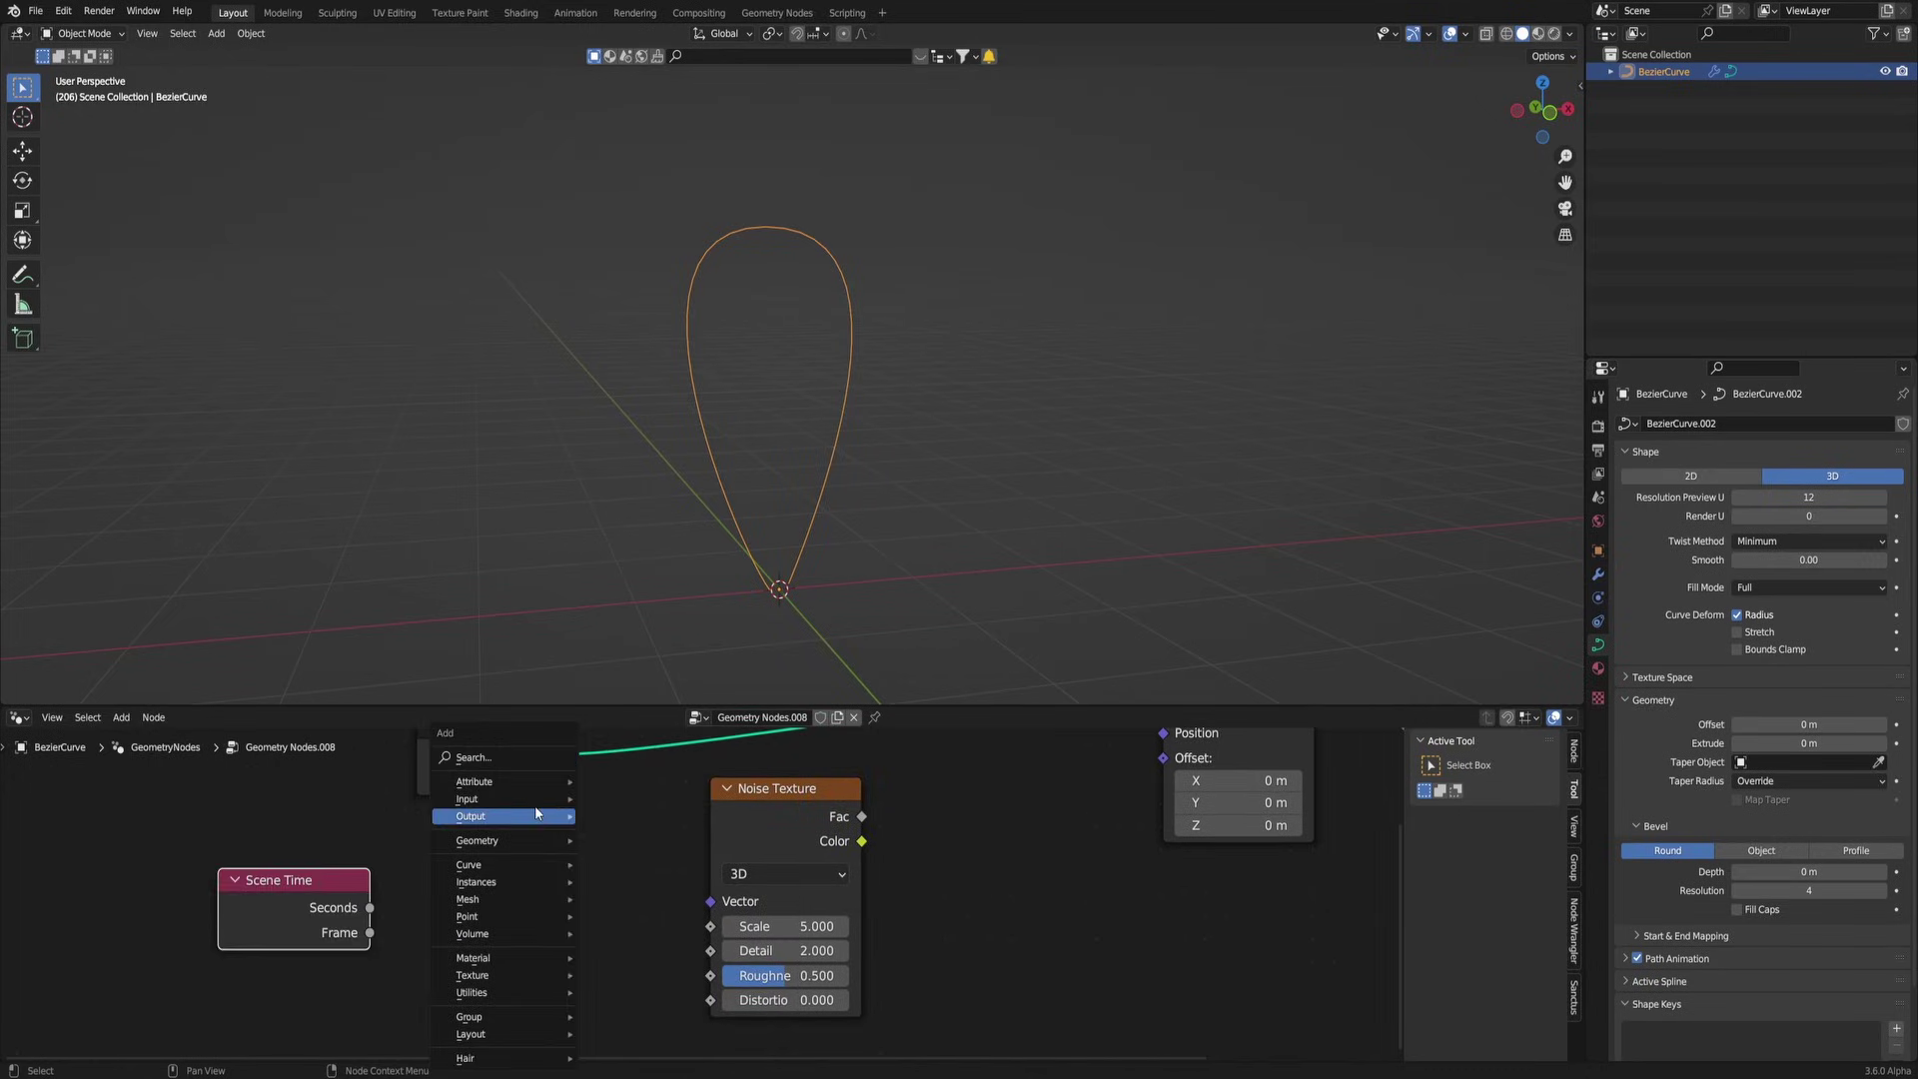
left_click(518, 759)
key("Return")
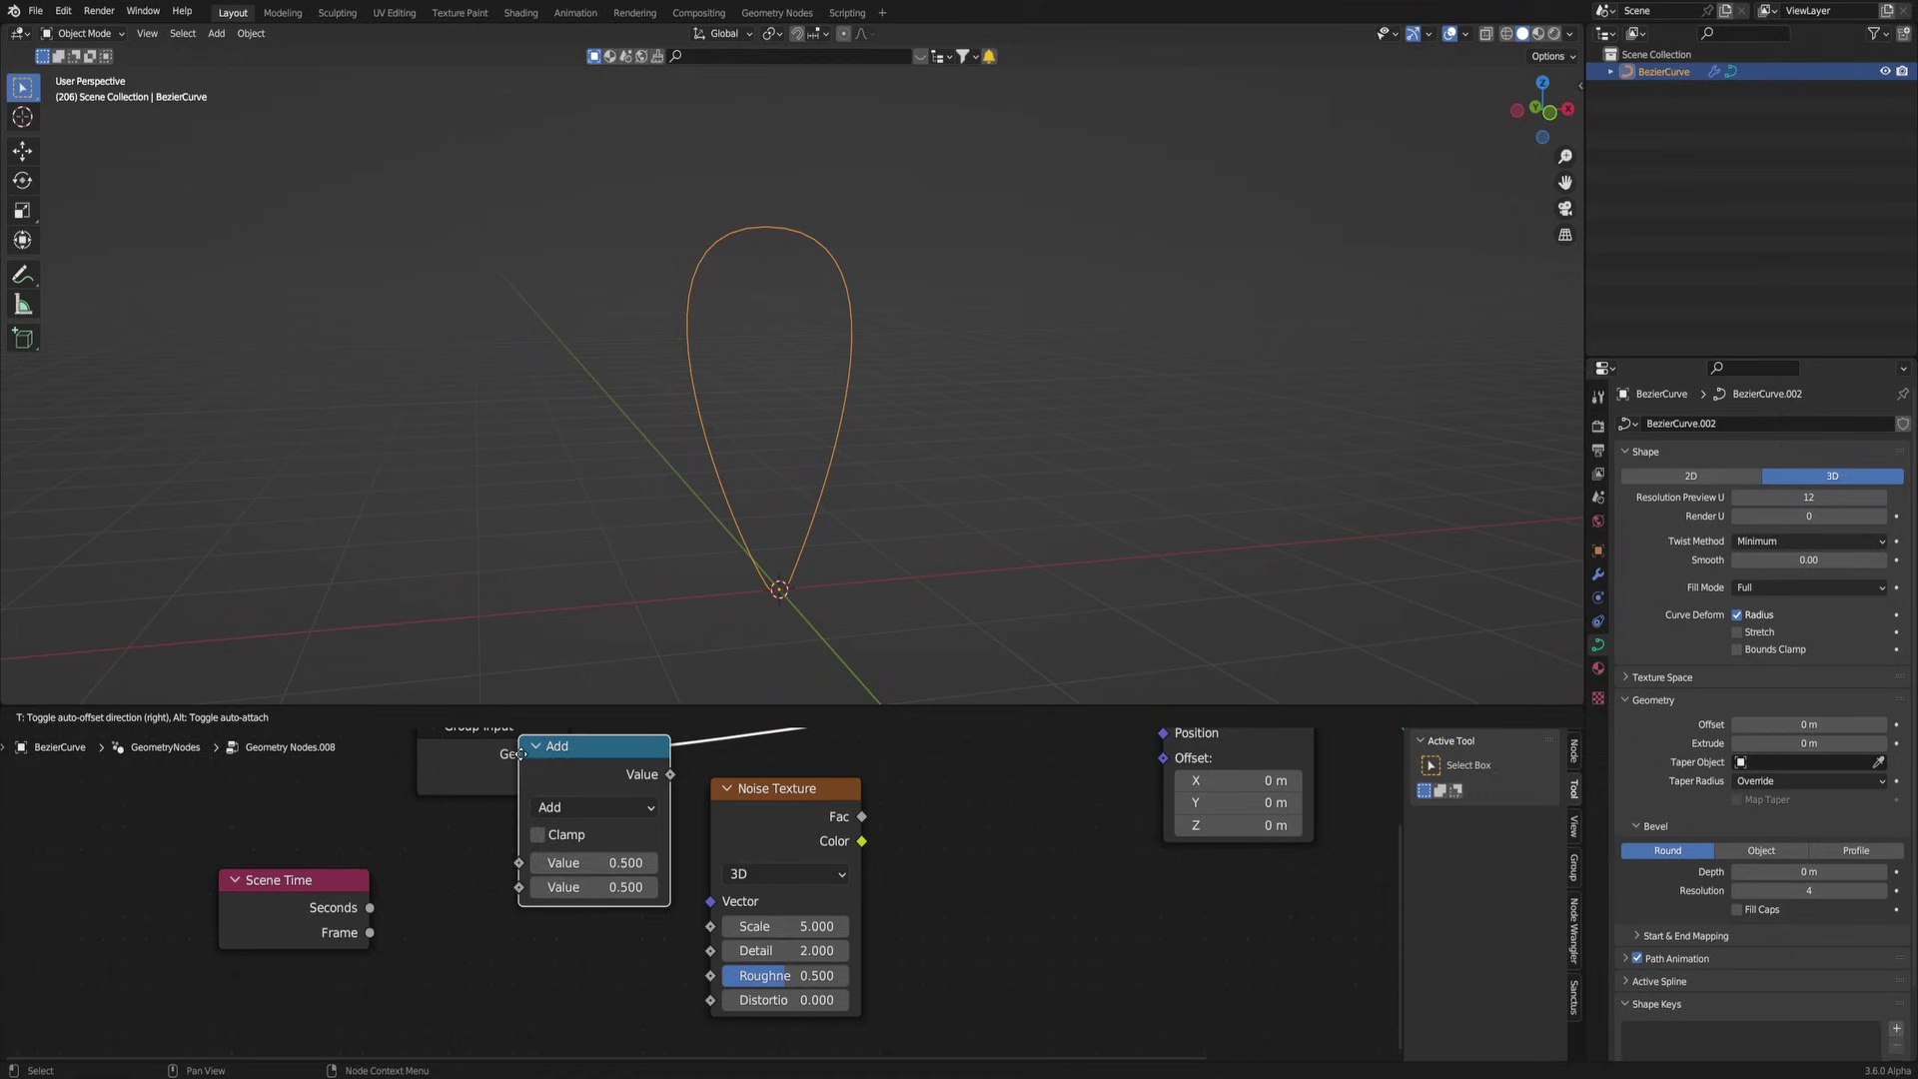
left_click(530, 879)
Step: Add a Vector Math node subtracting 0.5 on each axis from the noise Color, and feed it into Set Position's Offset
key("shift+a")
type("vect")
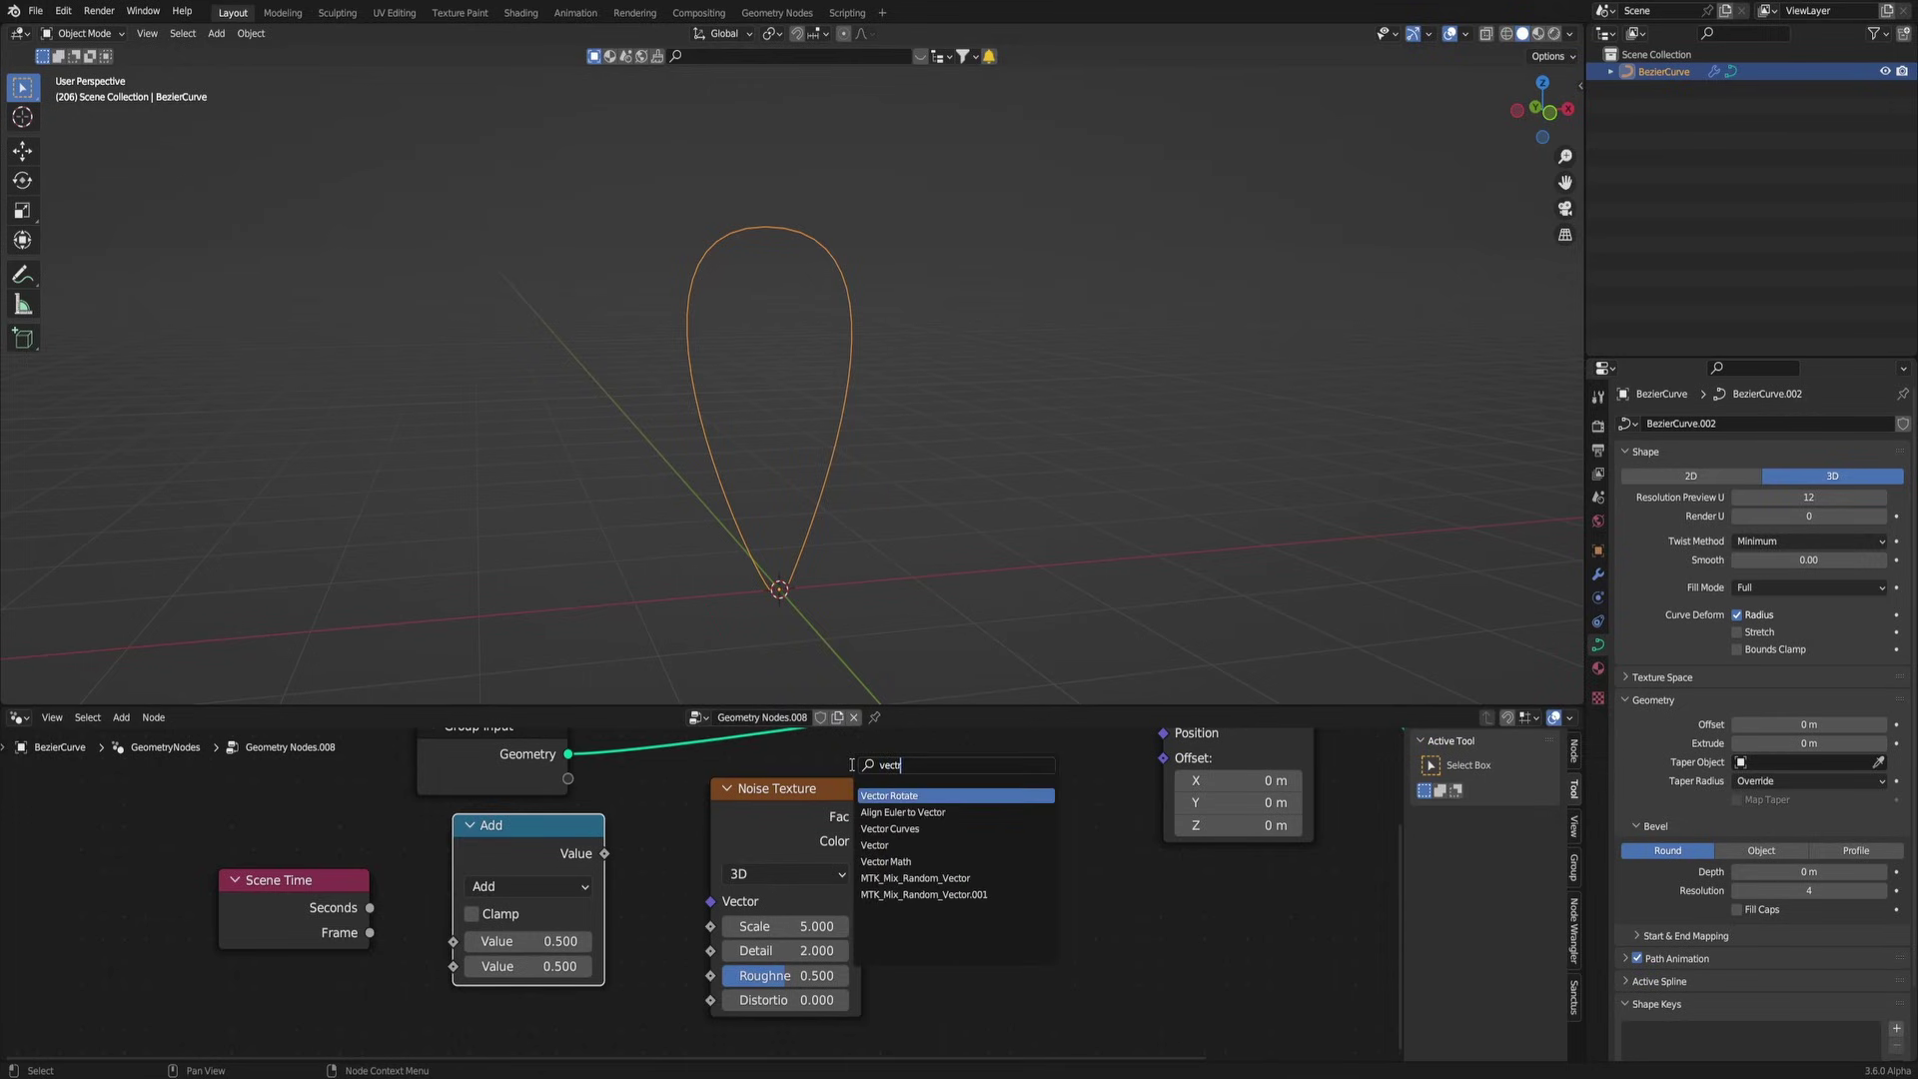
key("Return")
left_click(919, 806)
left_click(919, 806)
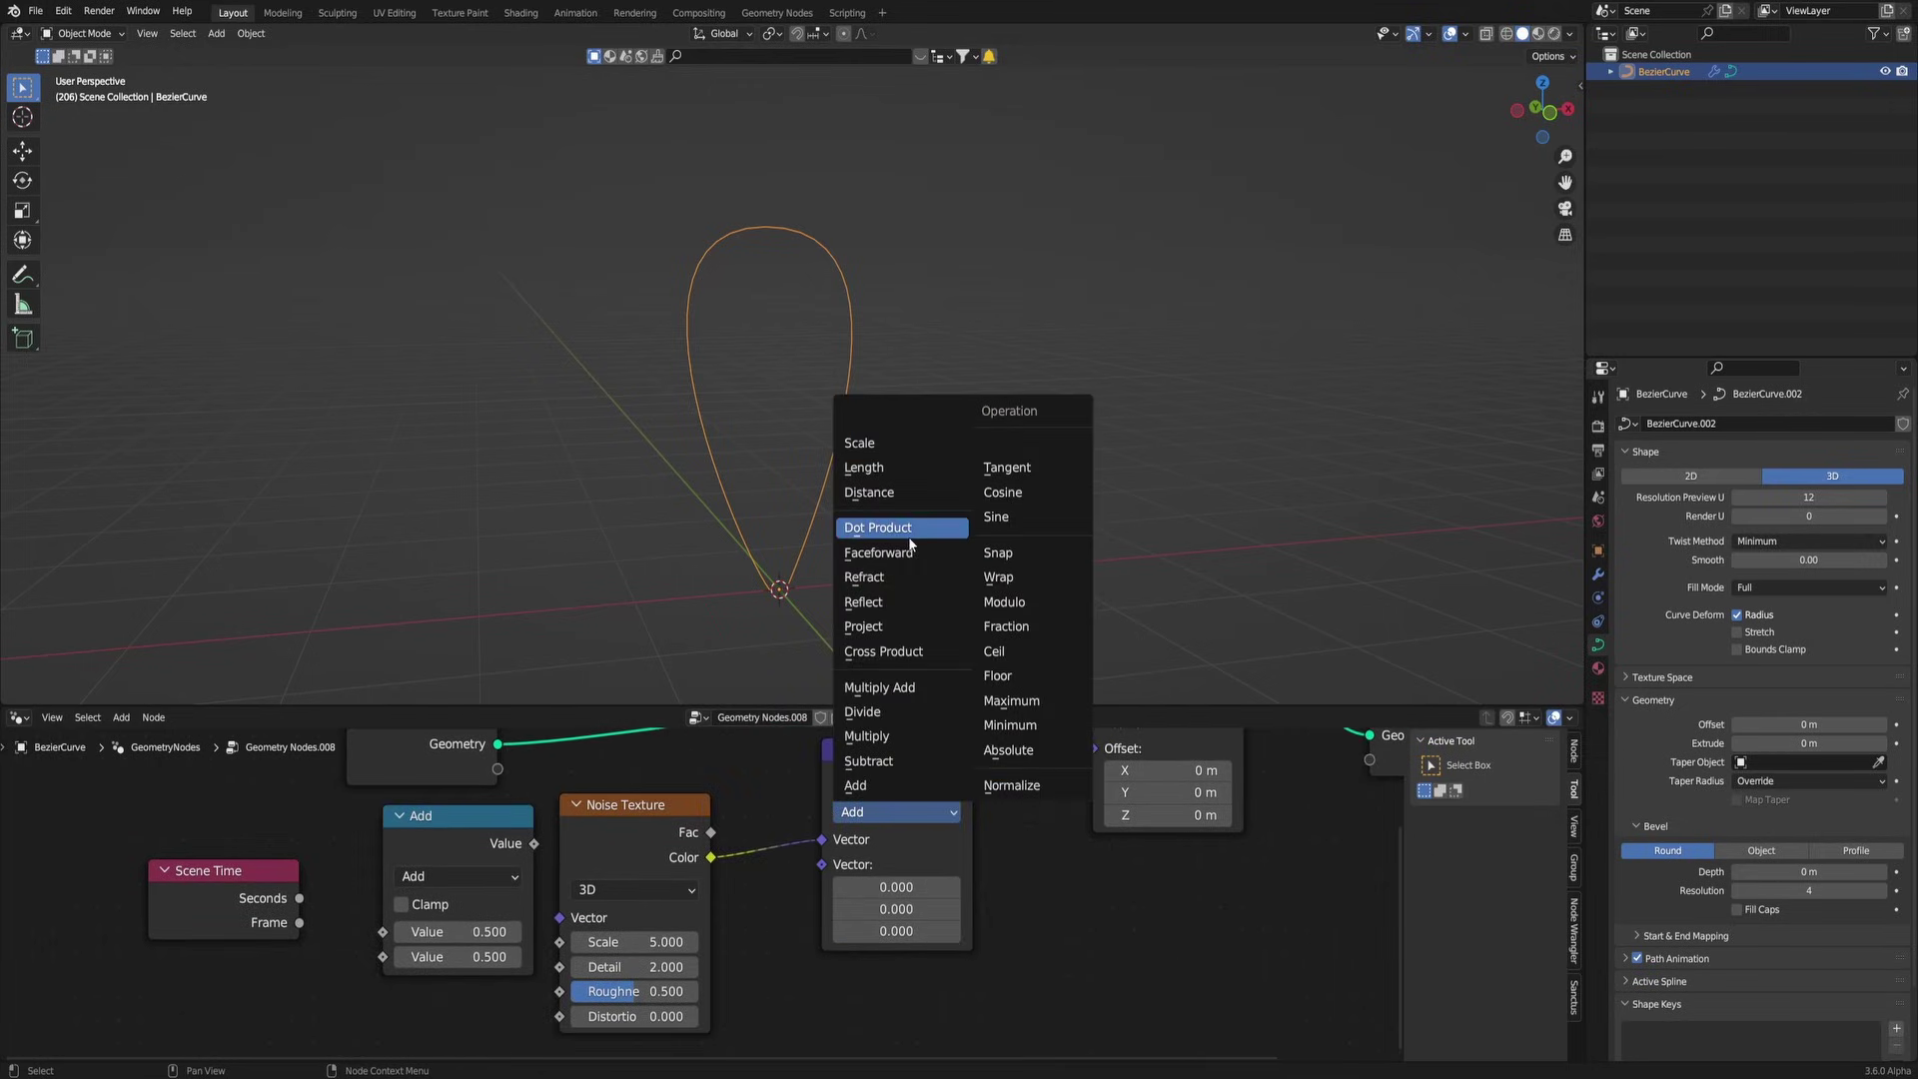
left_click(867, 761)
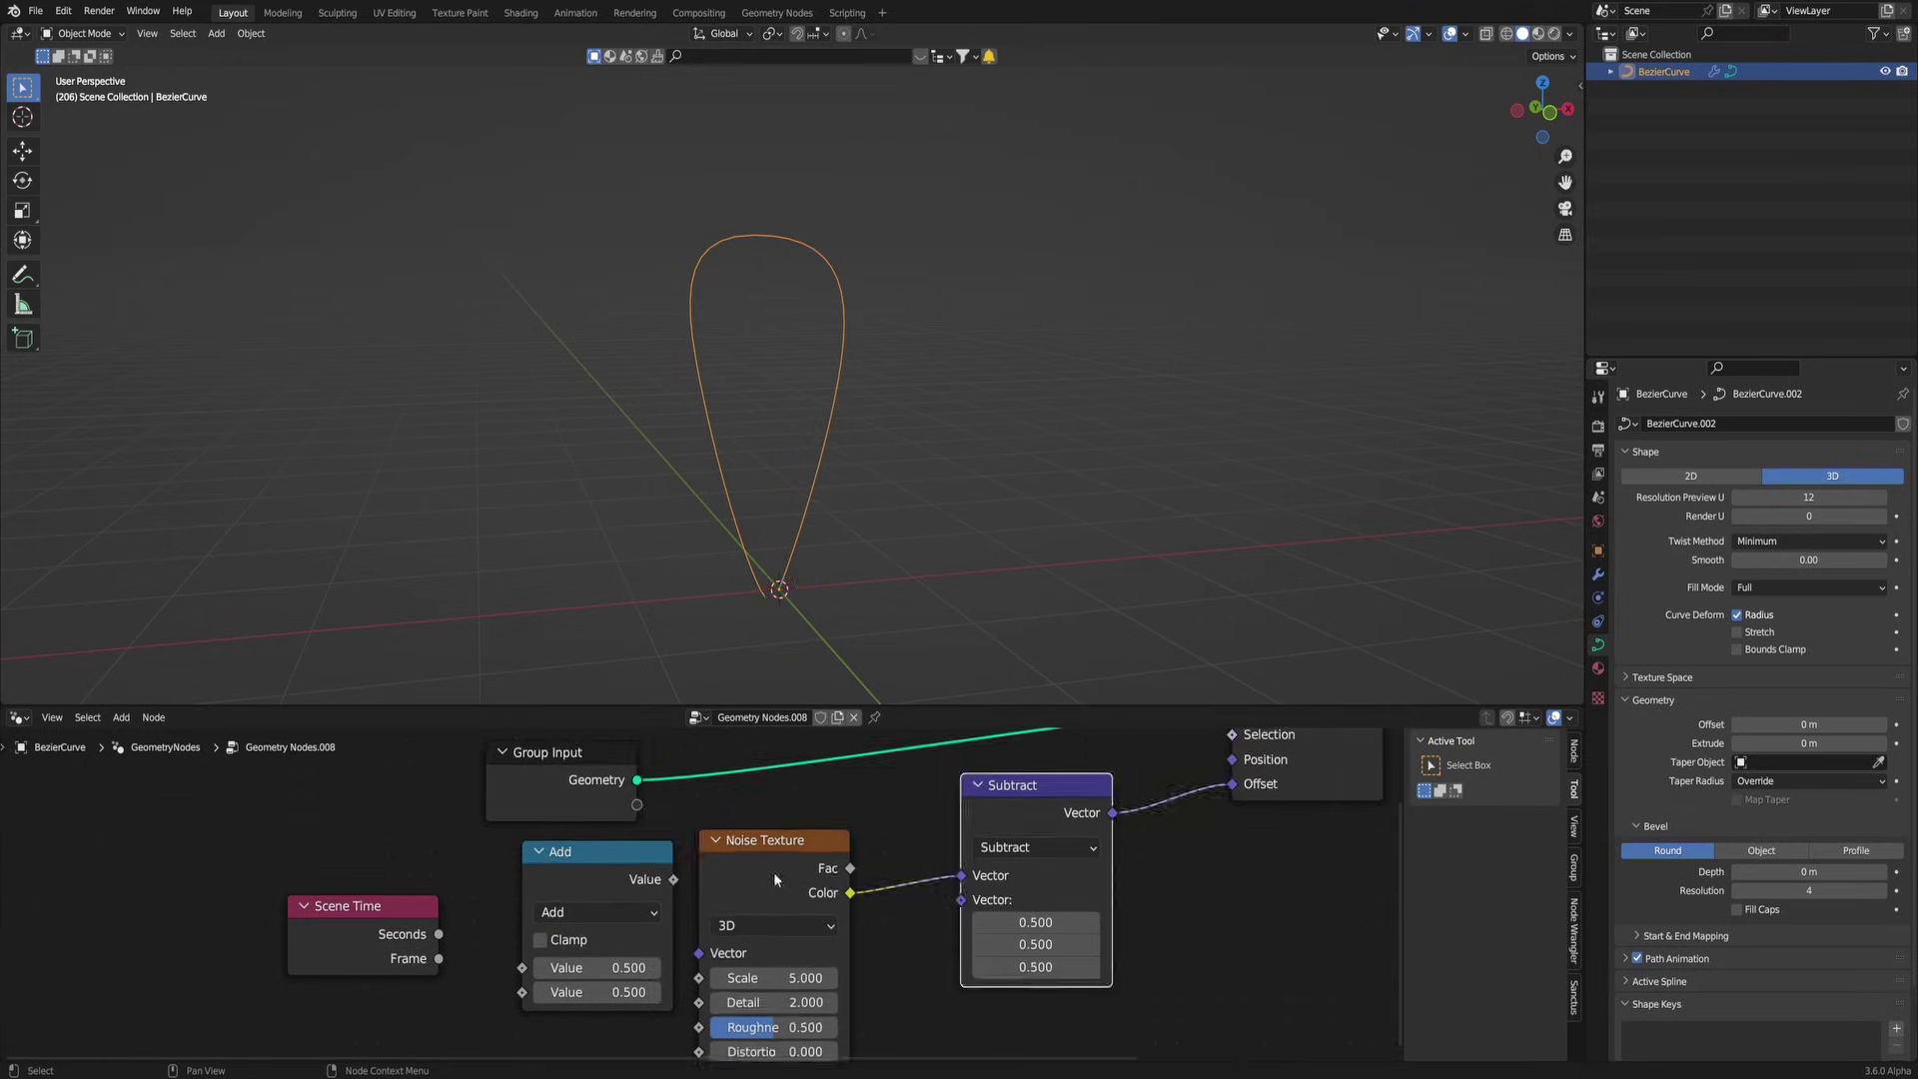
Step: Change the Math node to Multiply and connect Scene Time's Seconds to its first value
left_click_drag(773, 872, 801, 855)
left_click(620, 917)
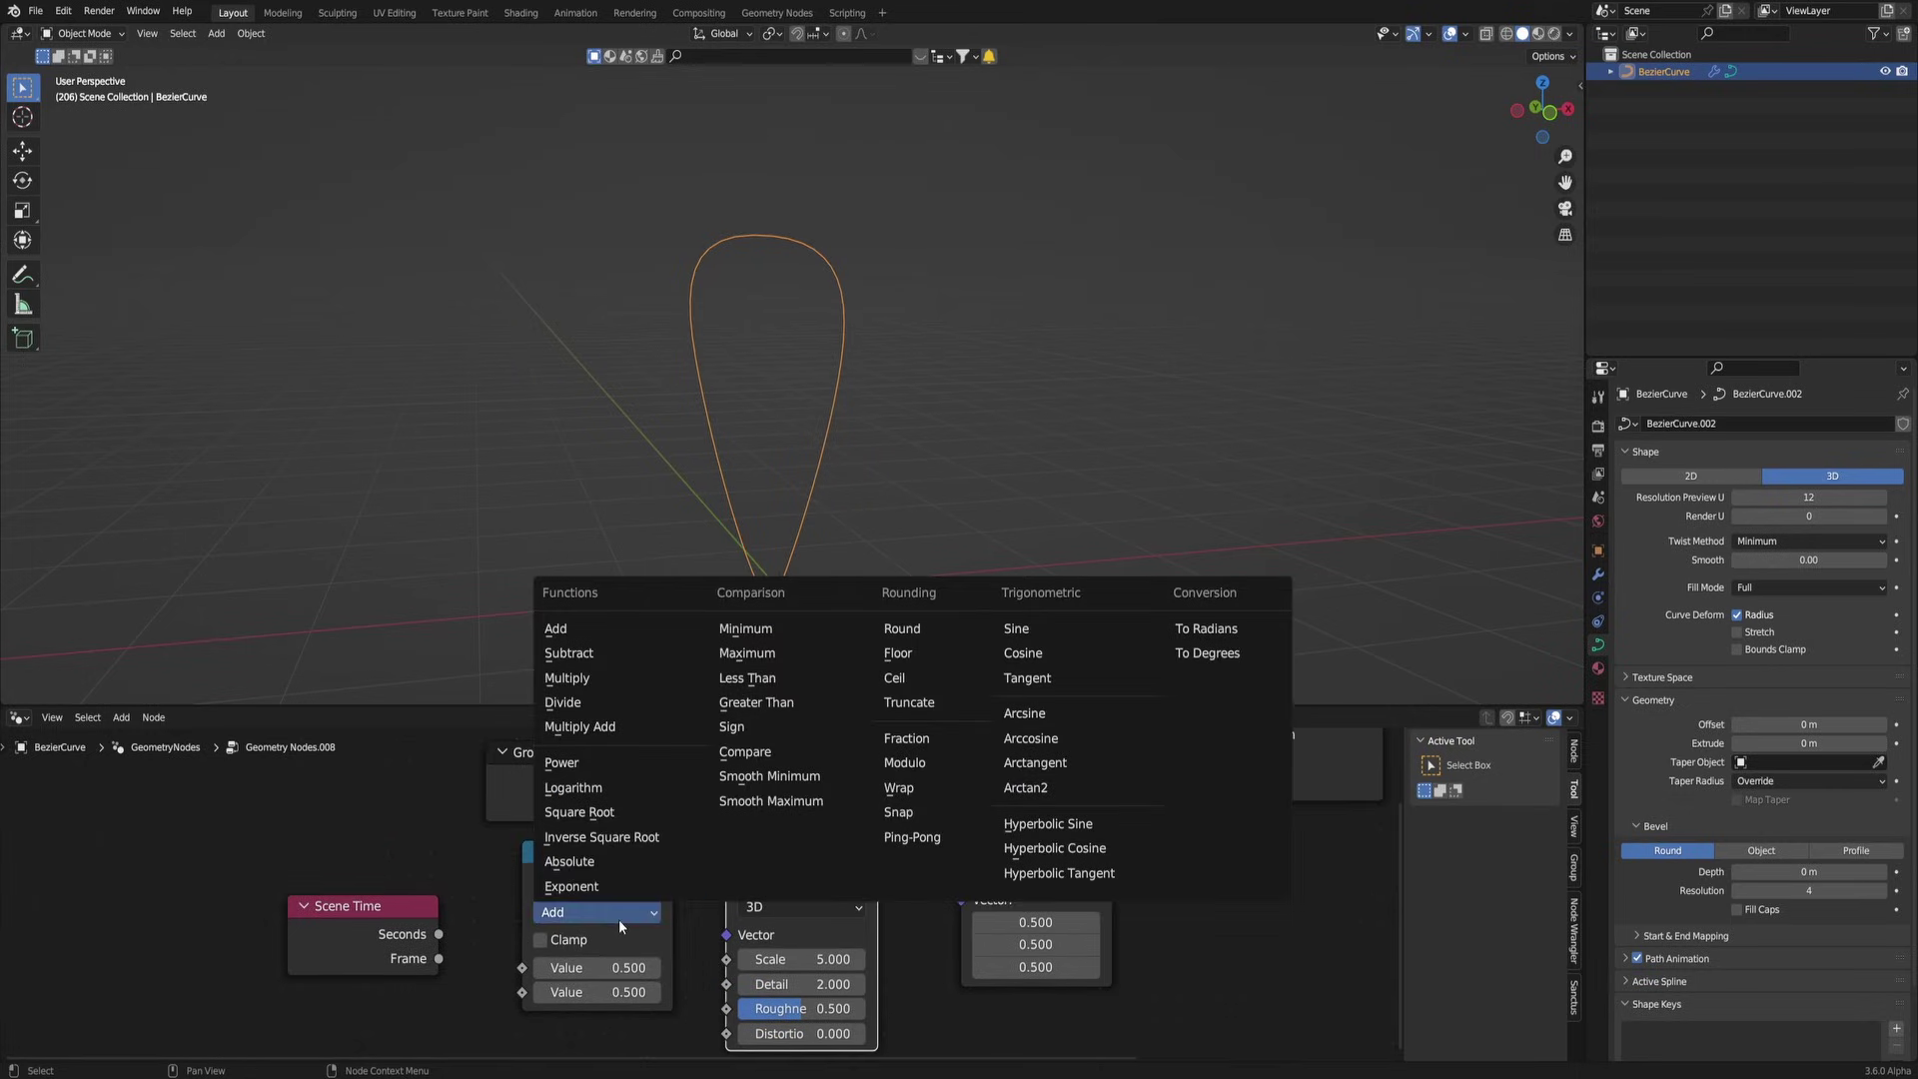
left_click(568, 677)
key("g")
left_click(434, 932)
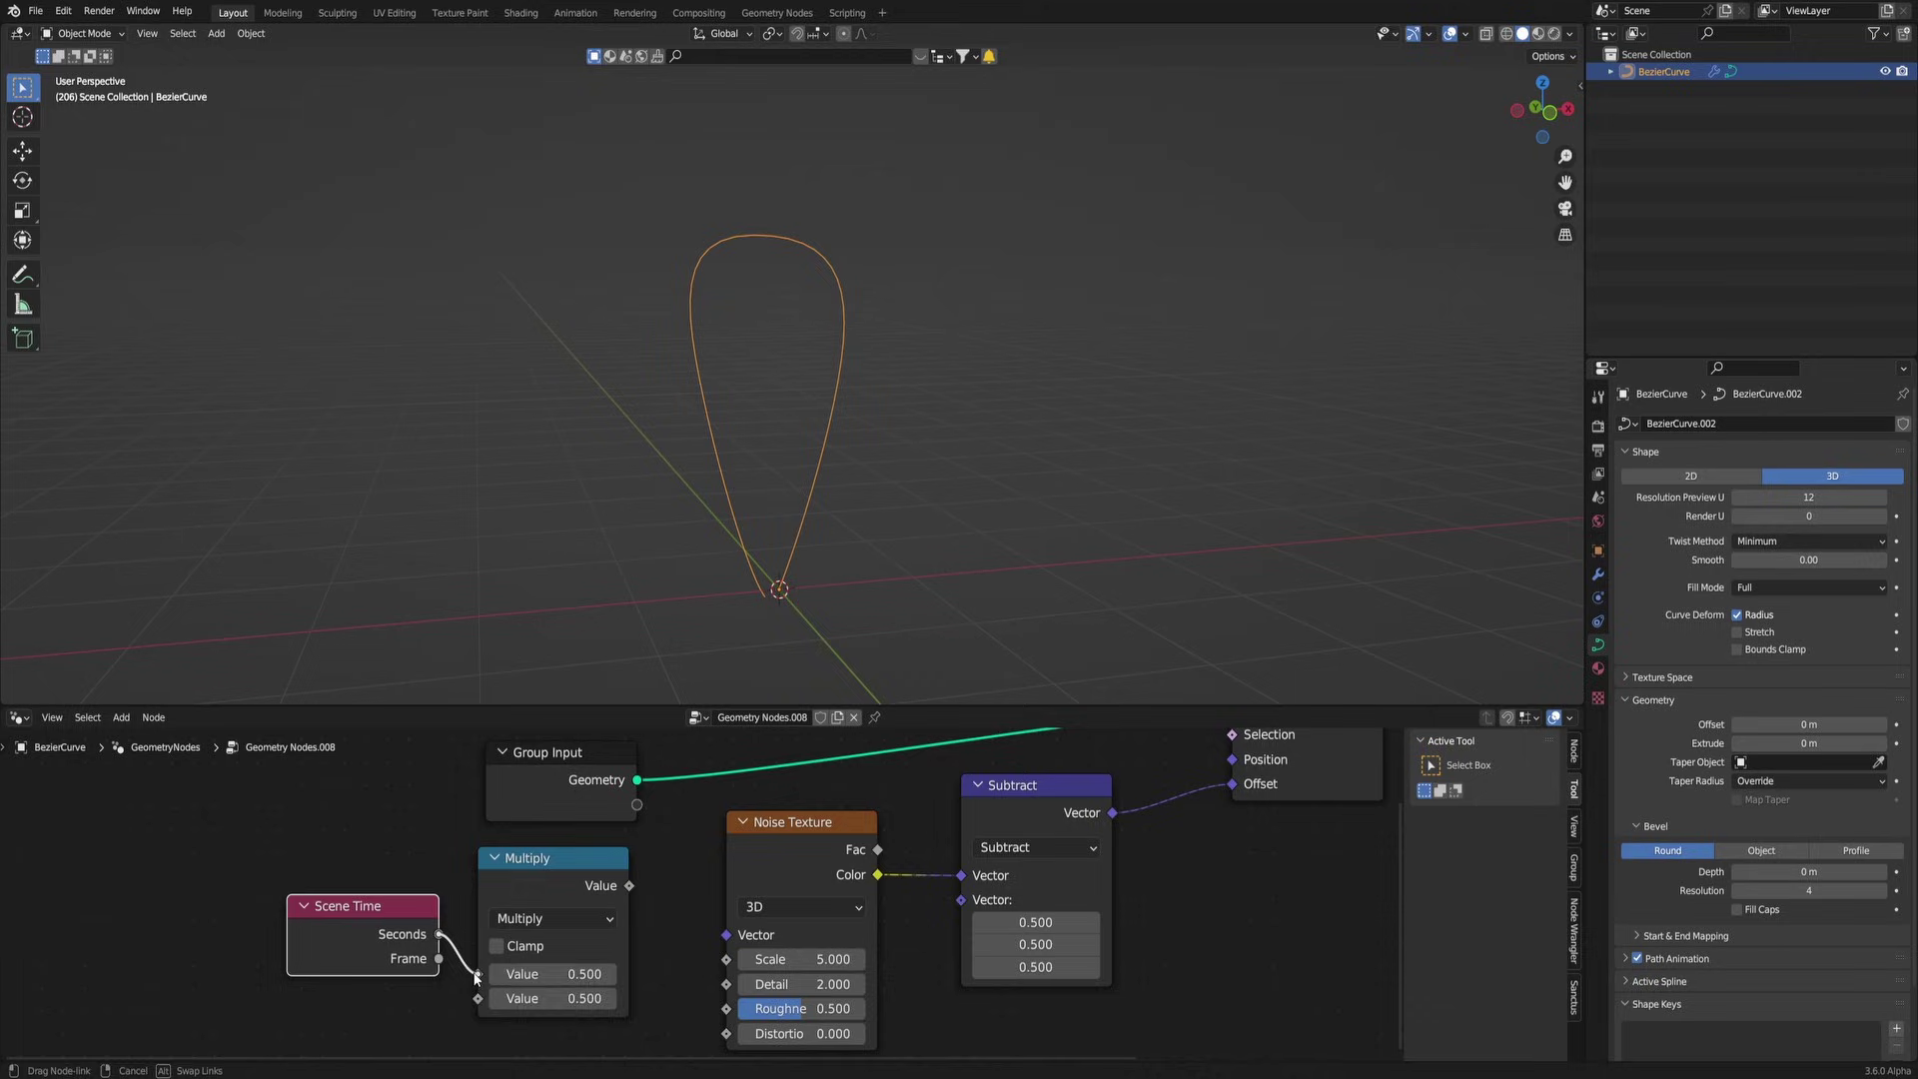
Step: Set the Noise Texture to 4D and connect the Multiply result to its W input
left_click(745, 909)
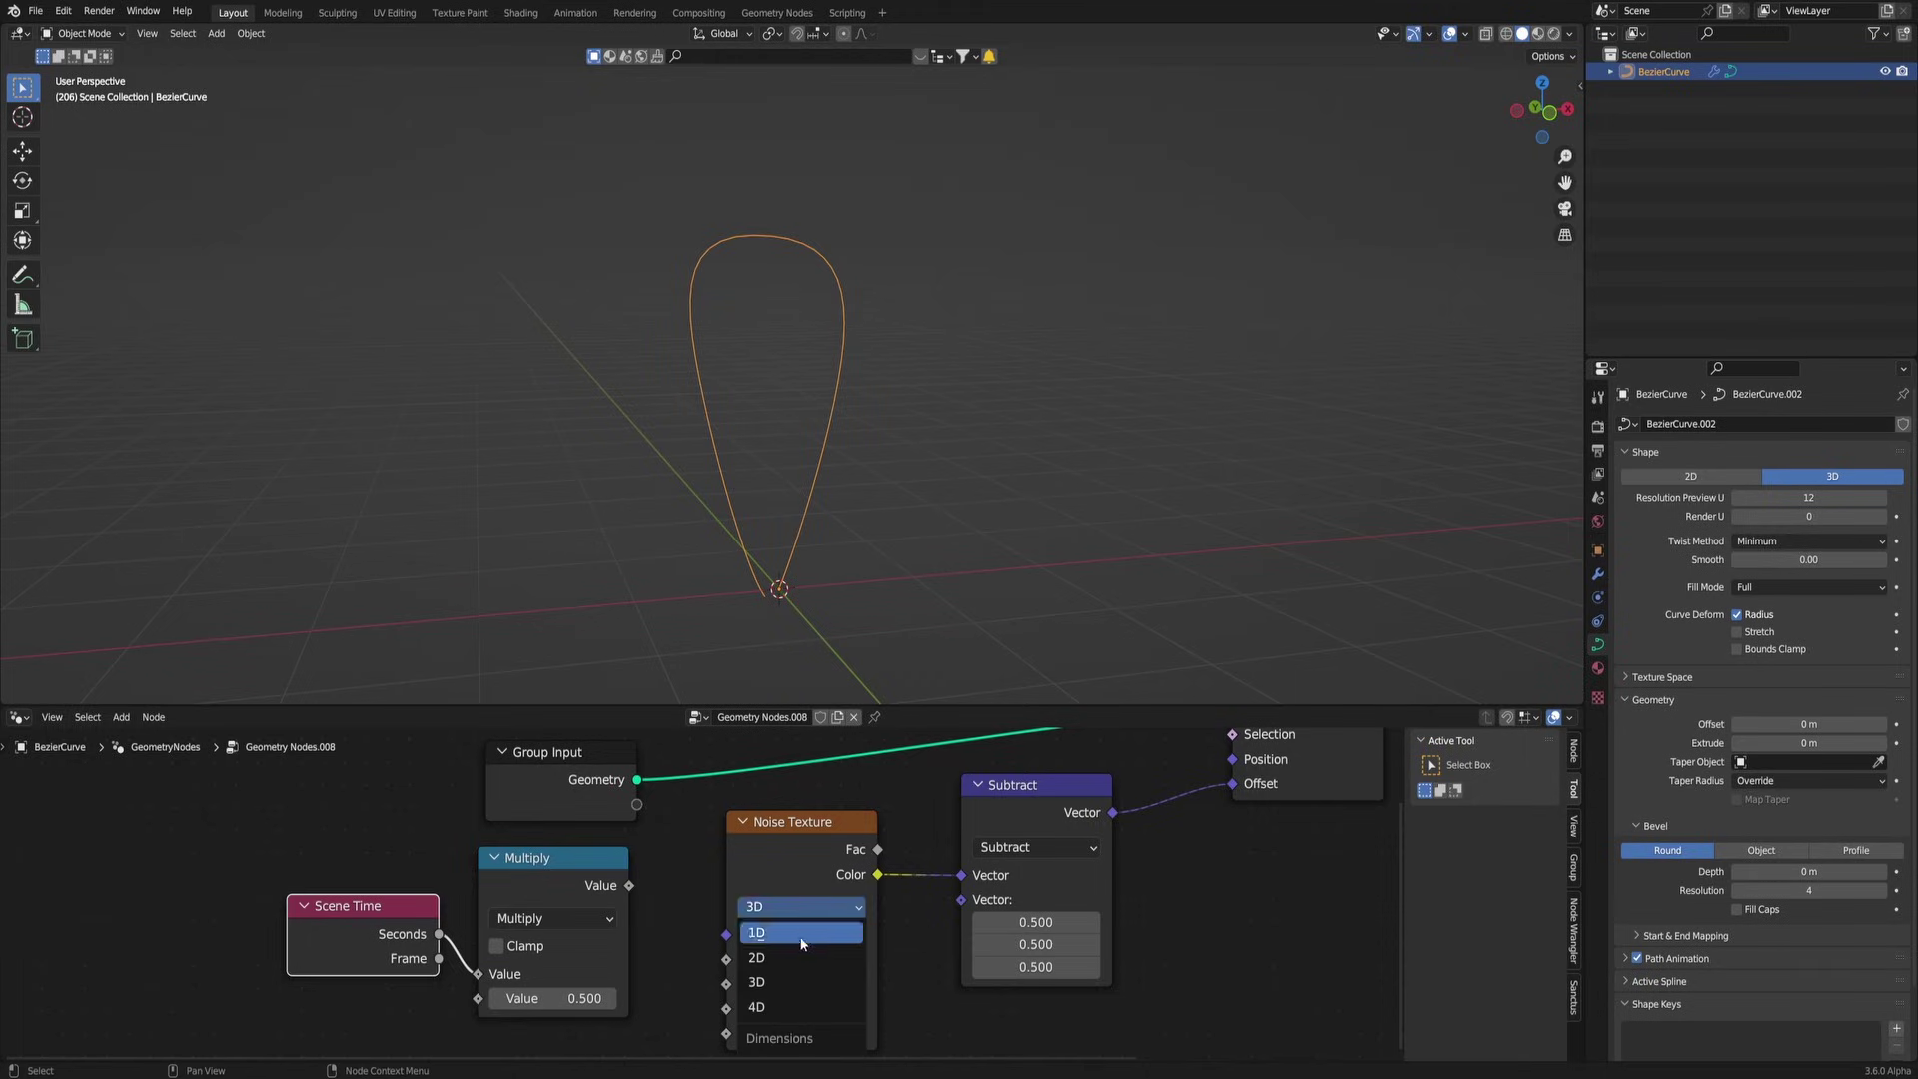
left_click(779, 1009)
left_click_drag(798, 837, 771, 839)
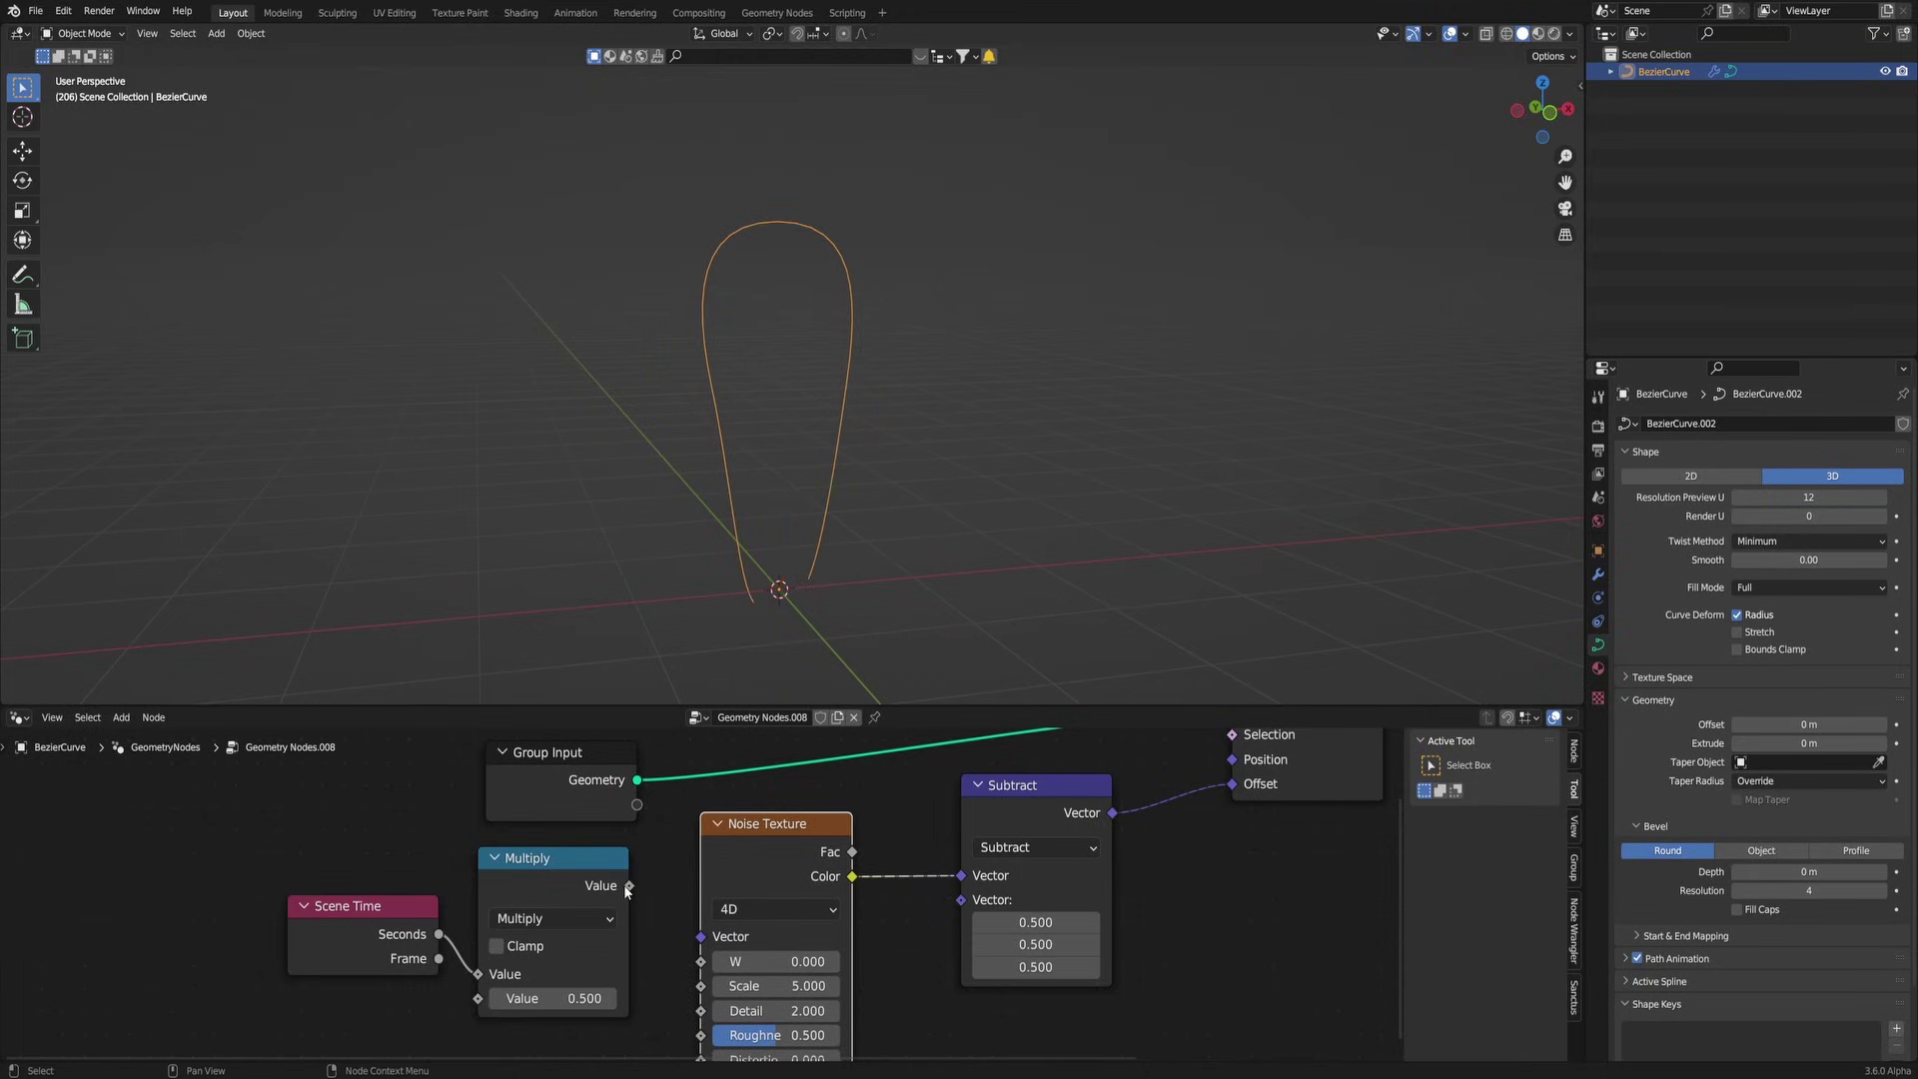
left_click_drag(707, 967, 722, 944)
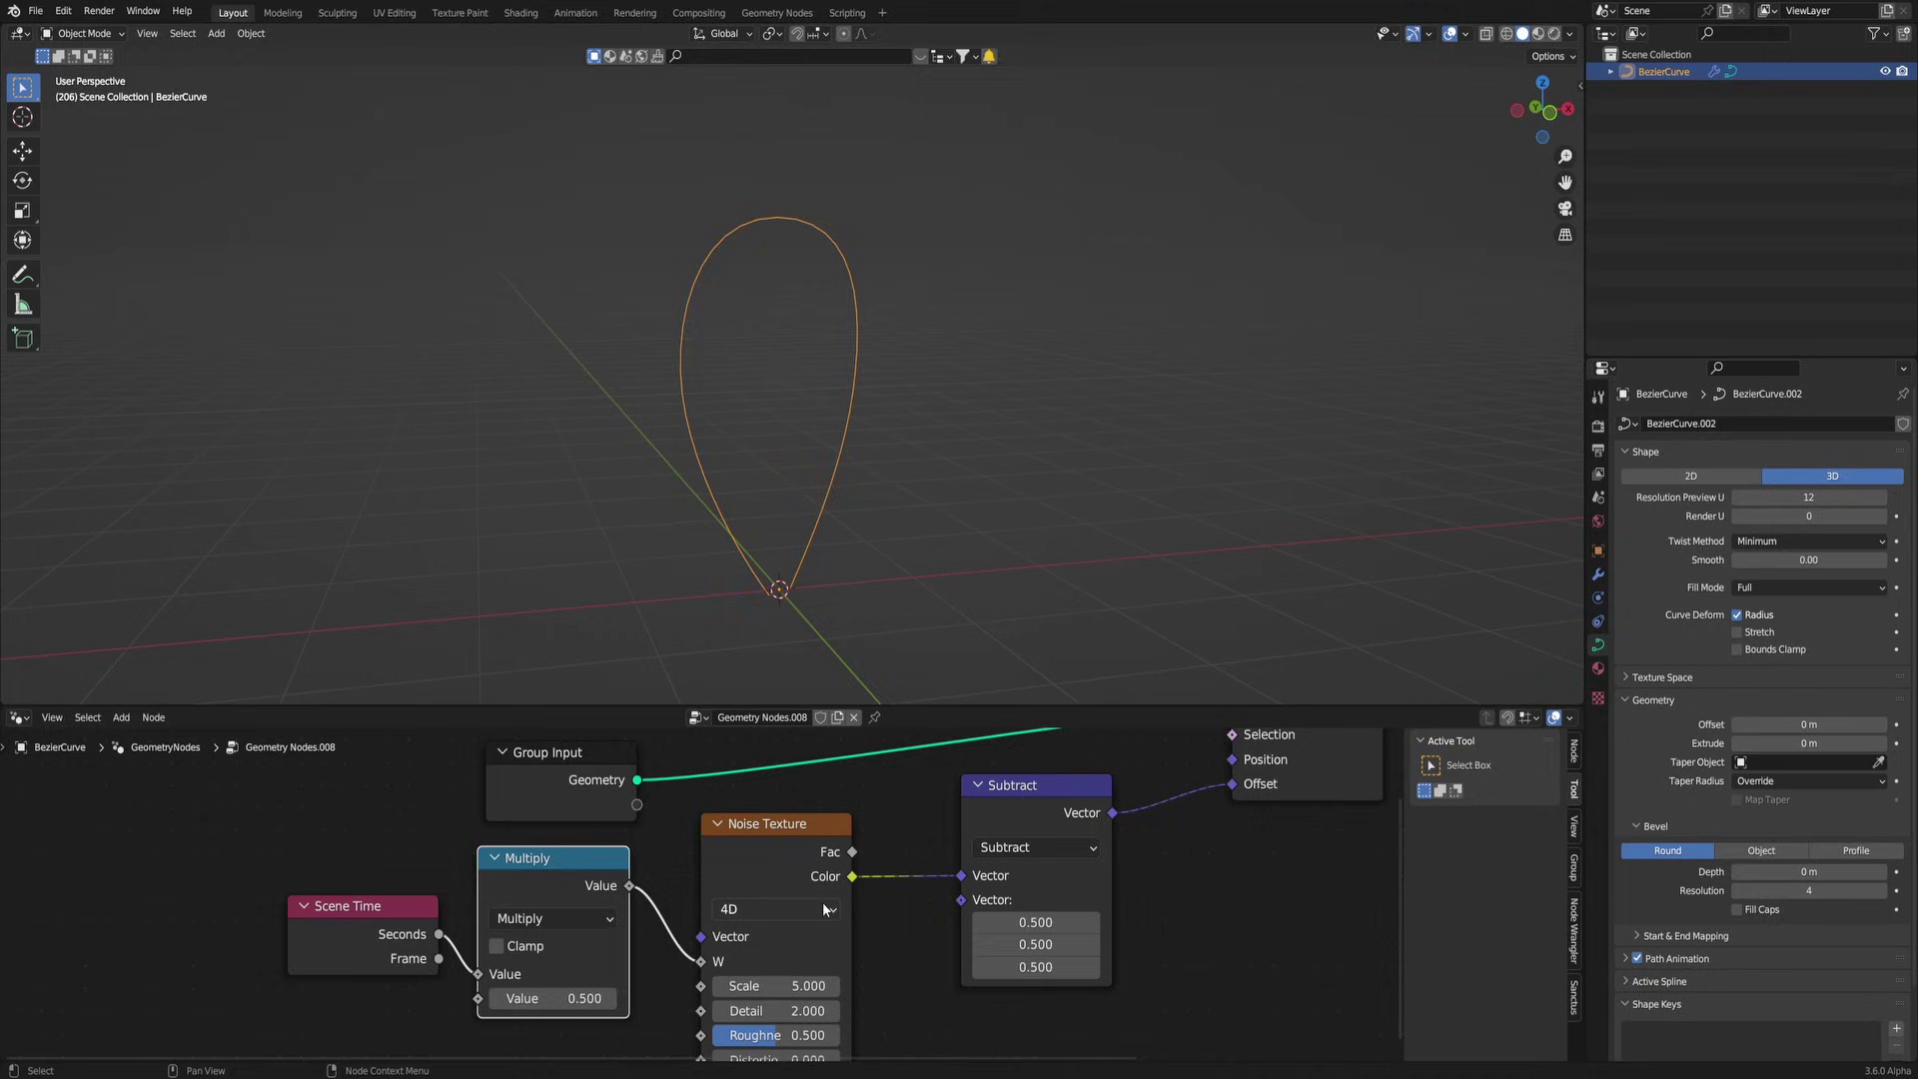
Step: Play the animation while setting the Multiply value to 0.3 and the Noise Texture's scale to 4
key("space")
middle_click_drag(890, 496, 885, 586)
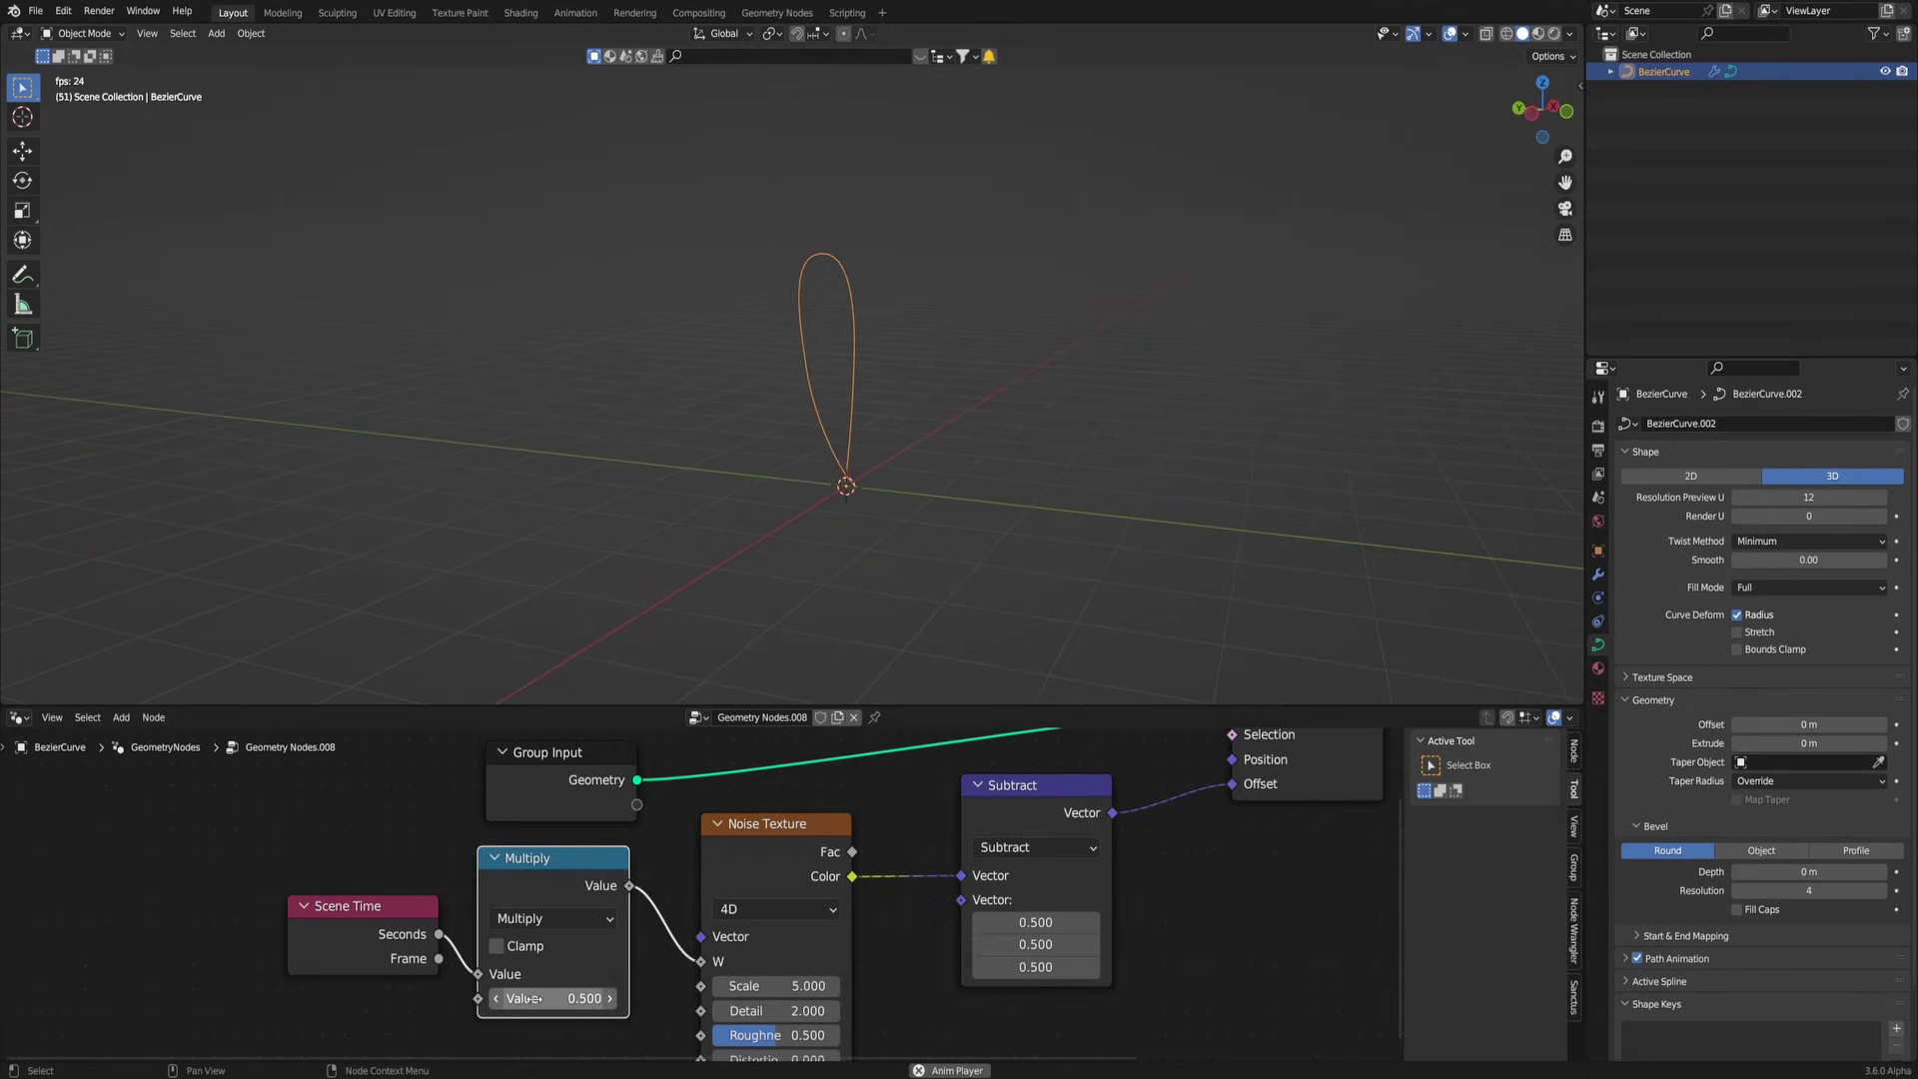
key("Return")
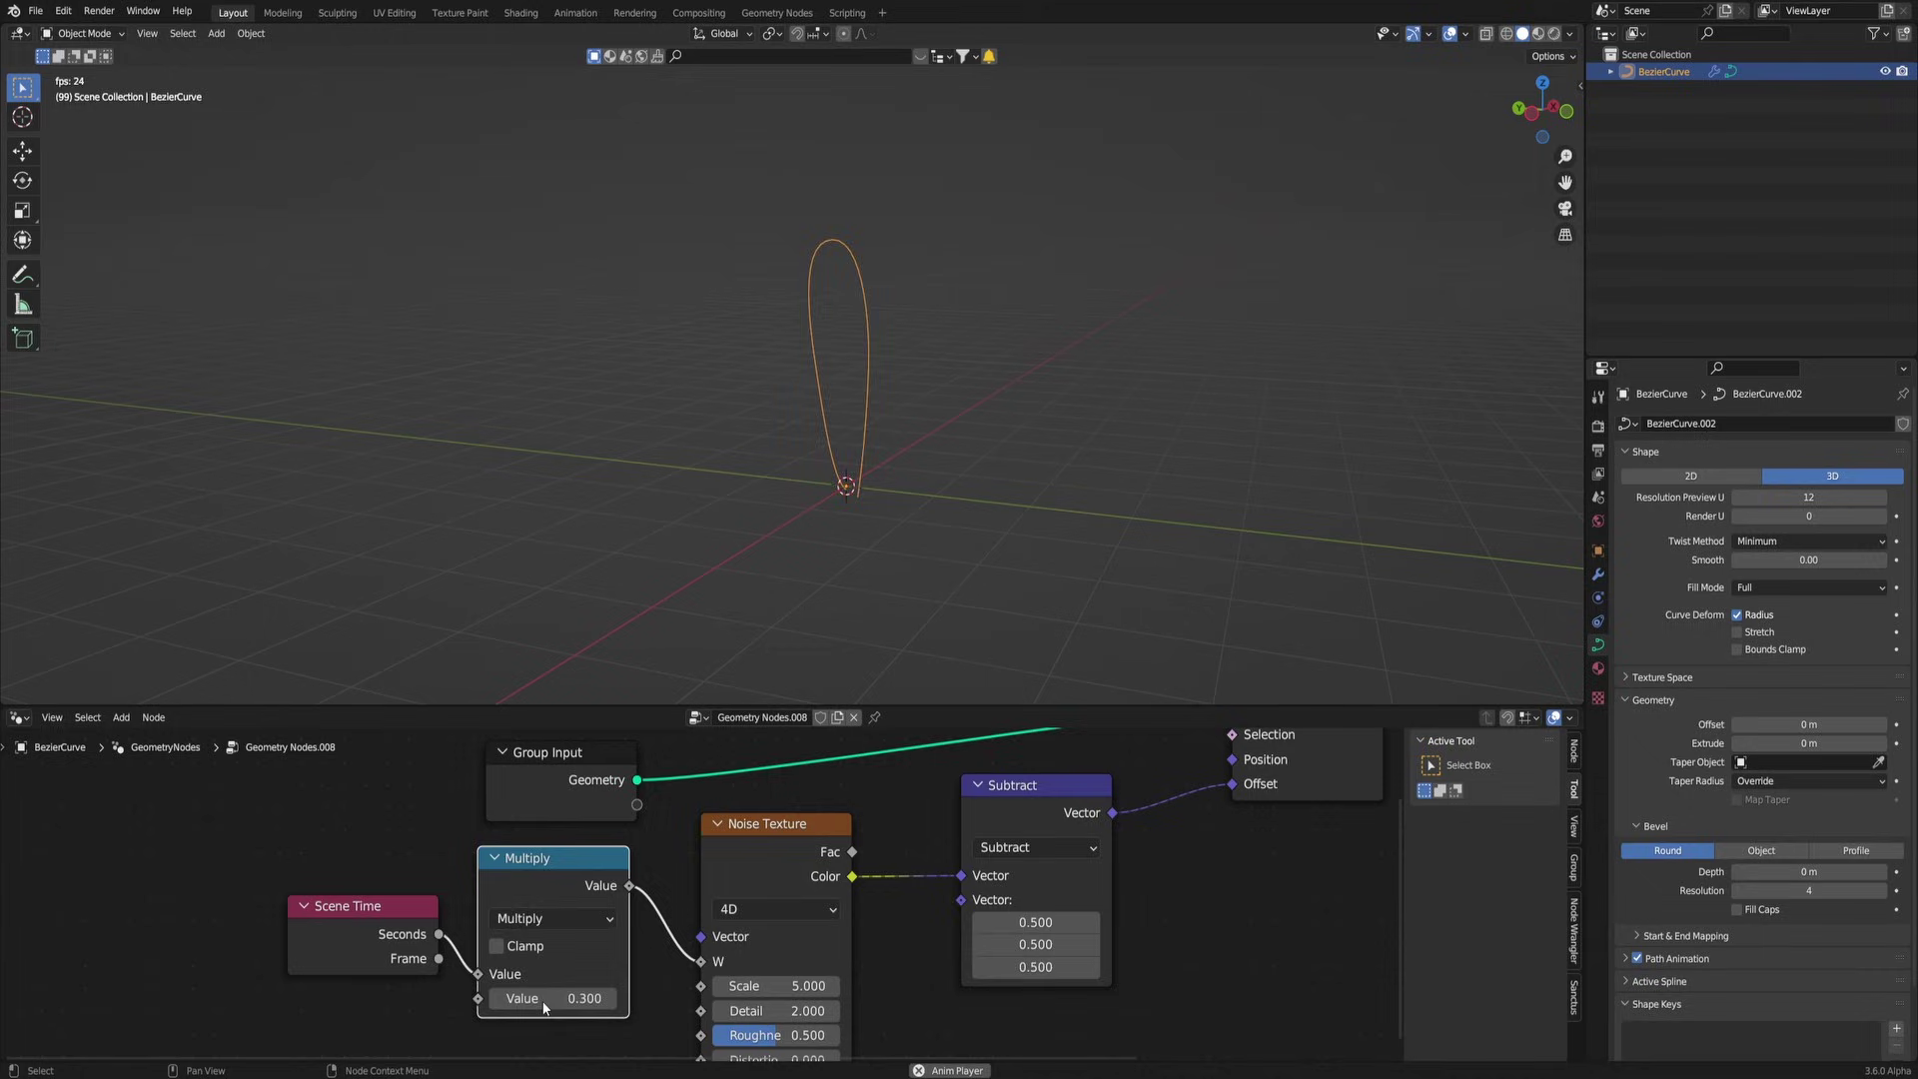
left_click_drag(584, 998, 534, 998, "shift")
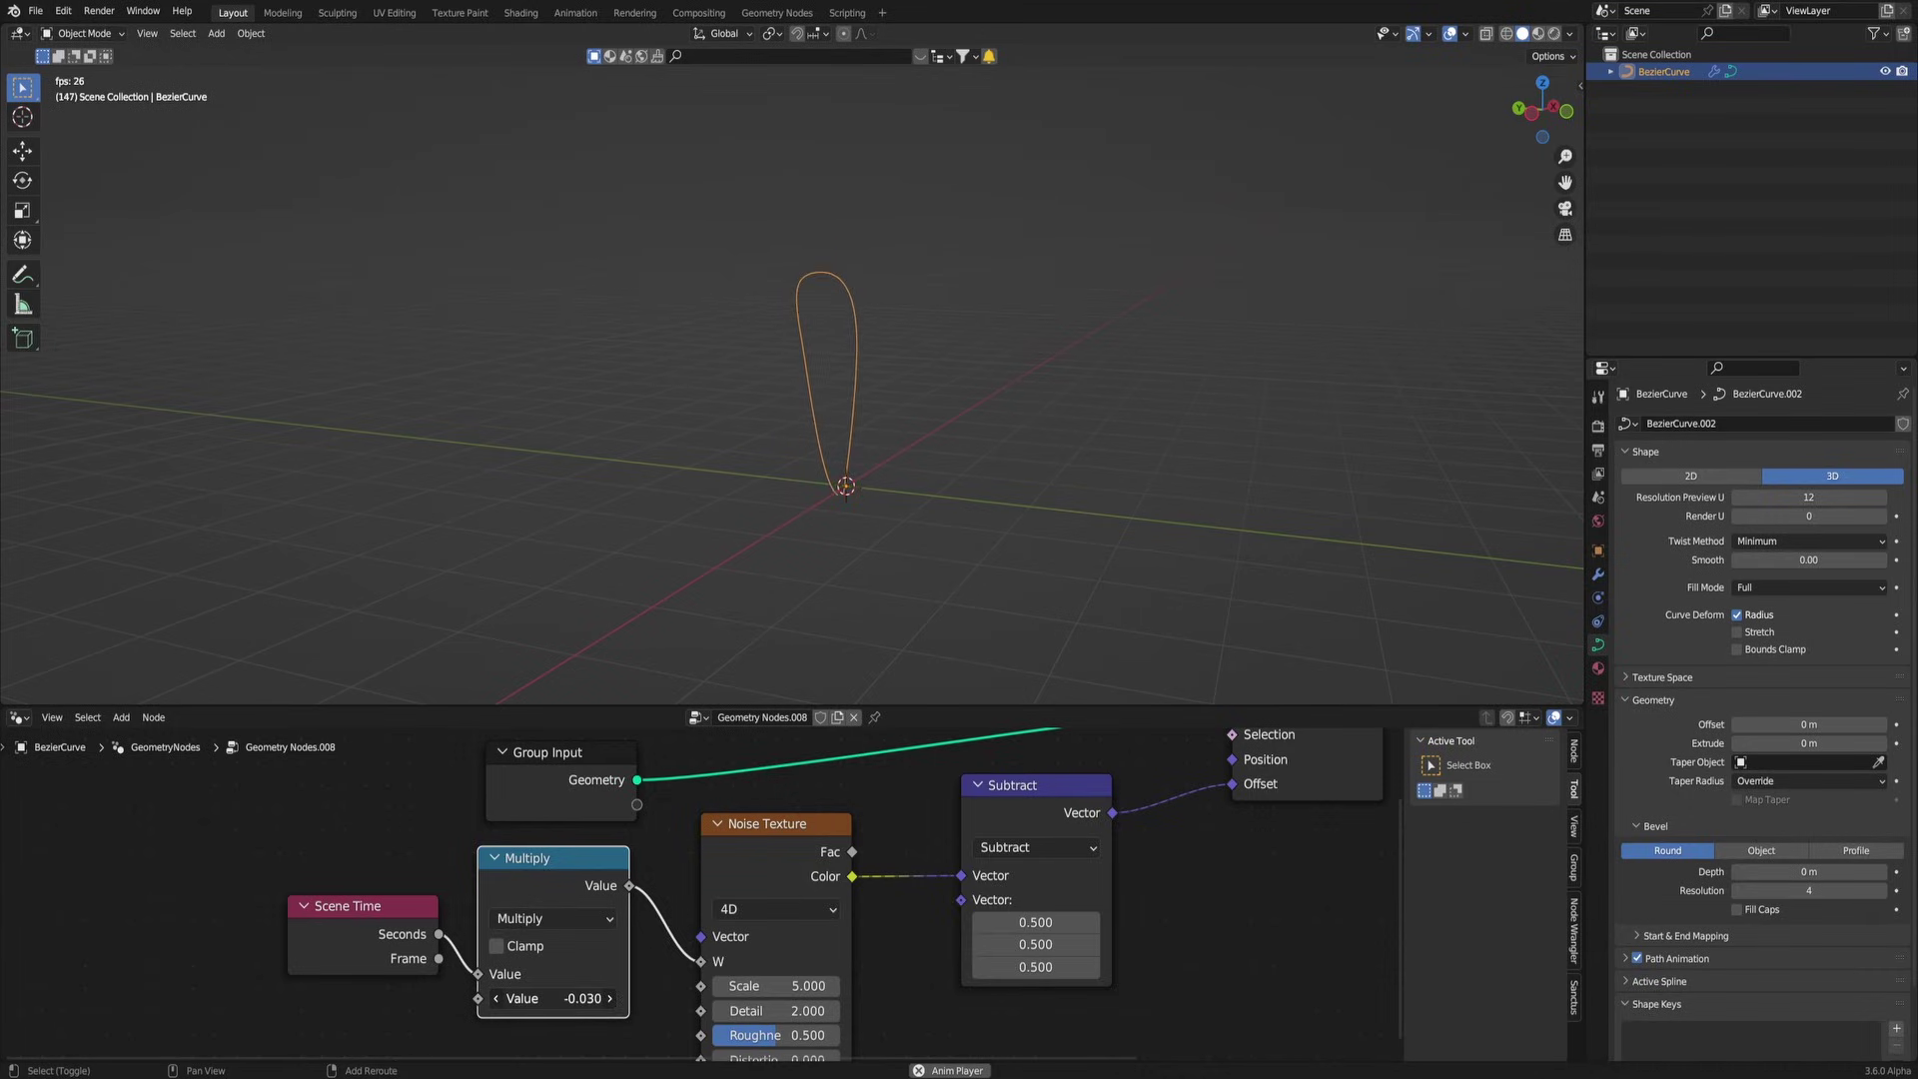
right_click(585, 998)
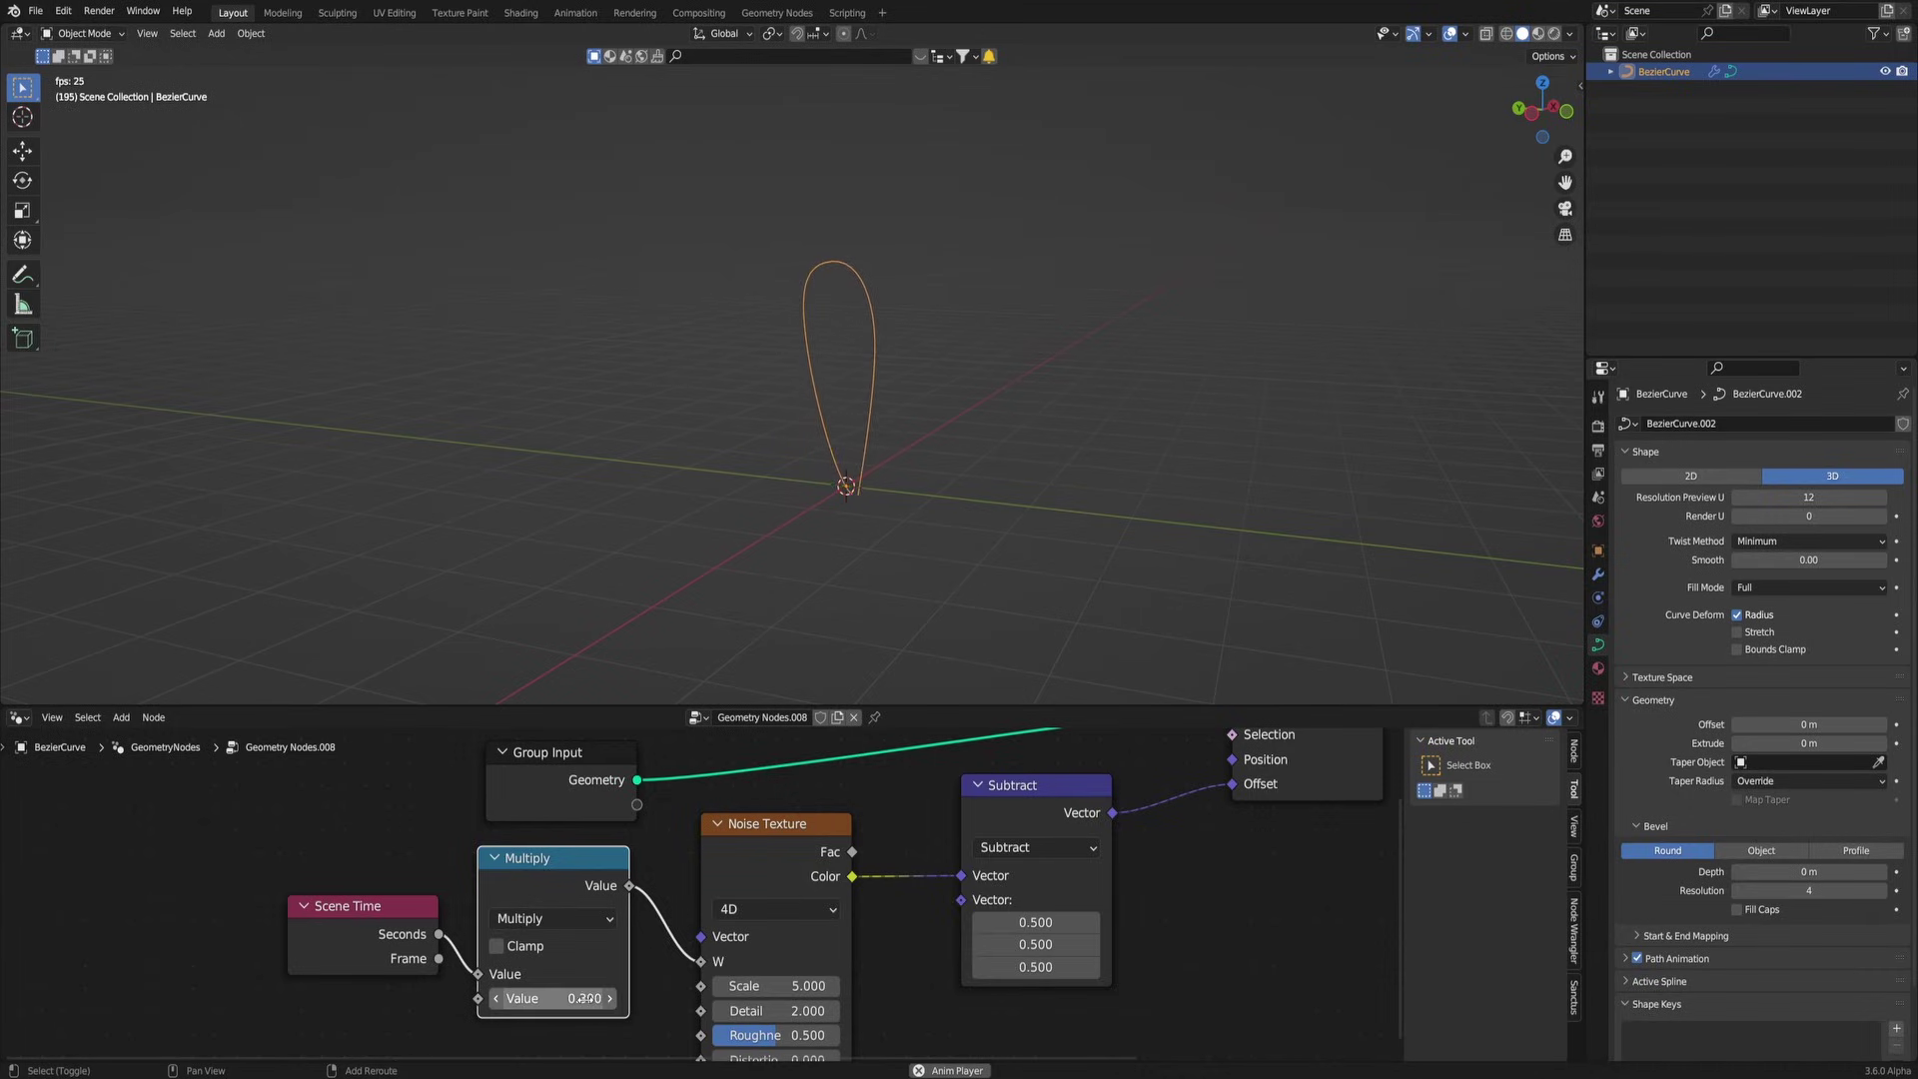
middle_click_drag(856, 918, 709, 828)
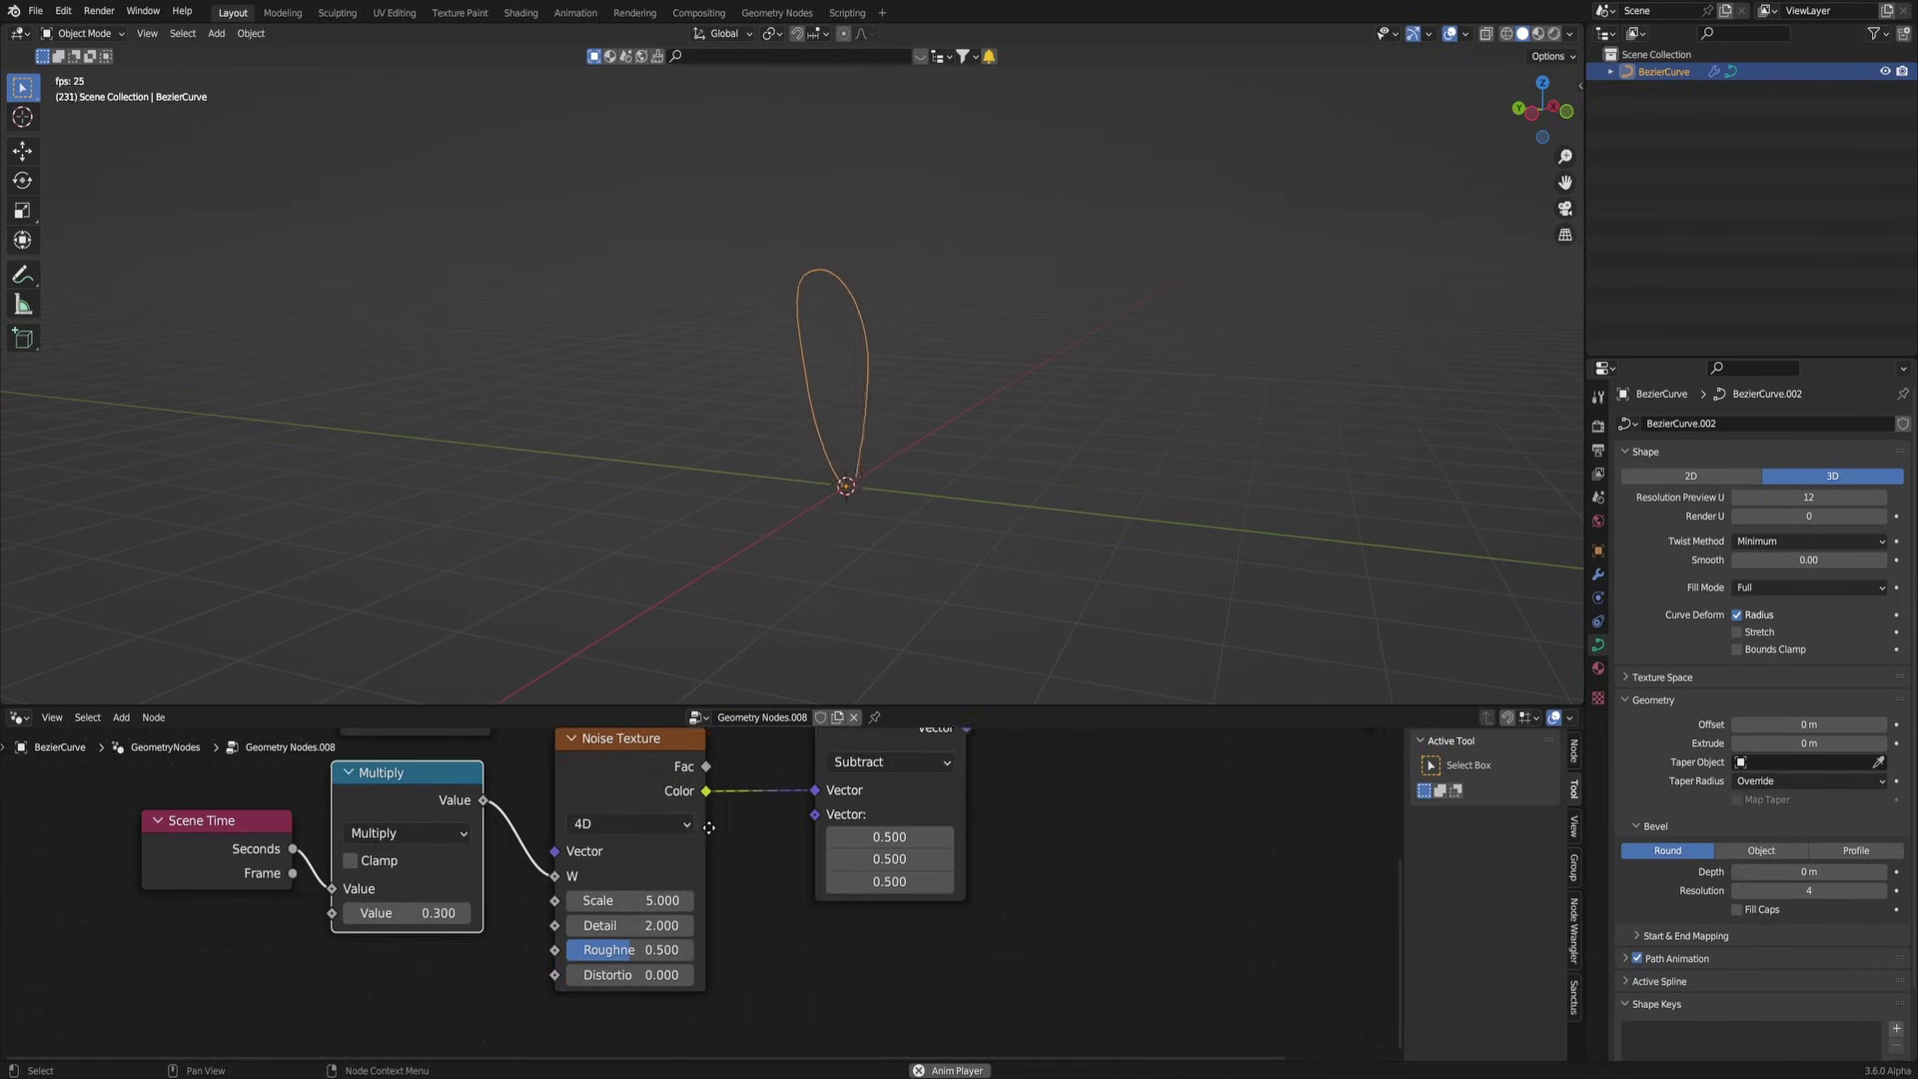
left_click(641, 900)
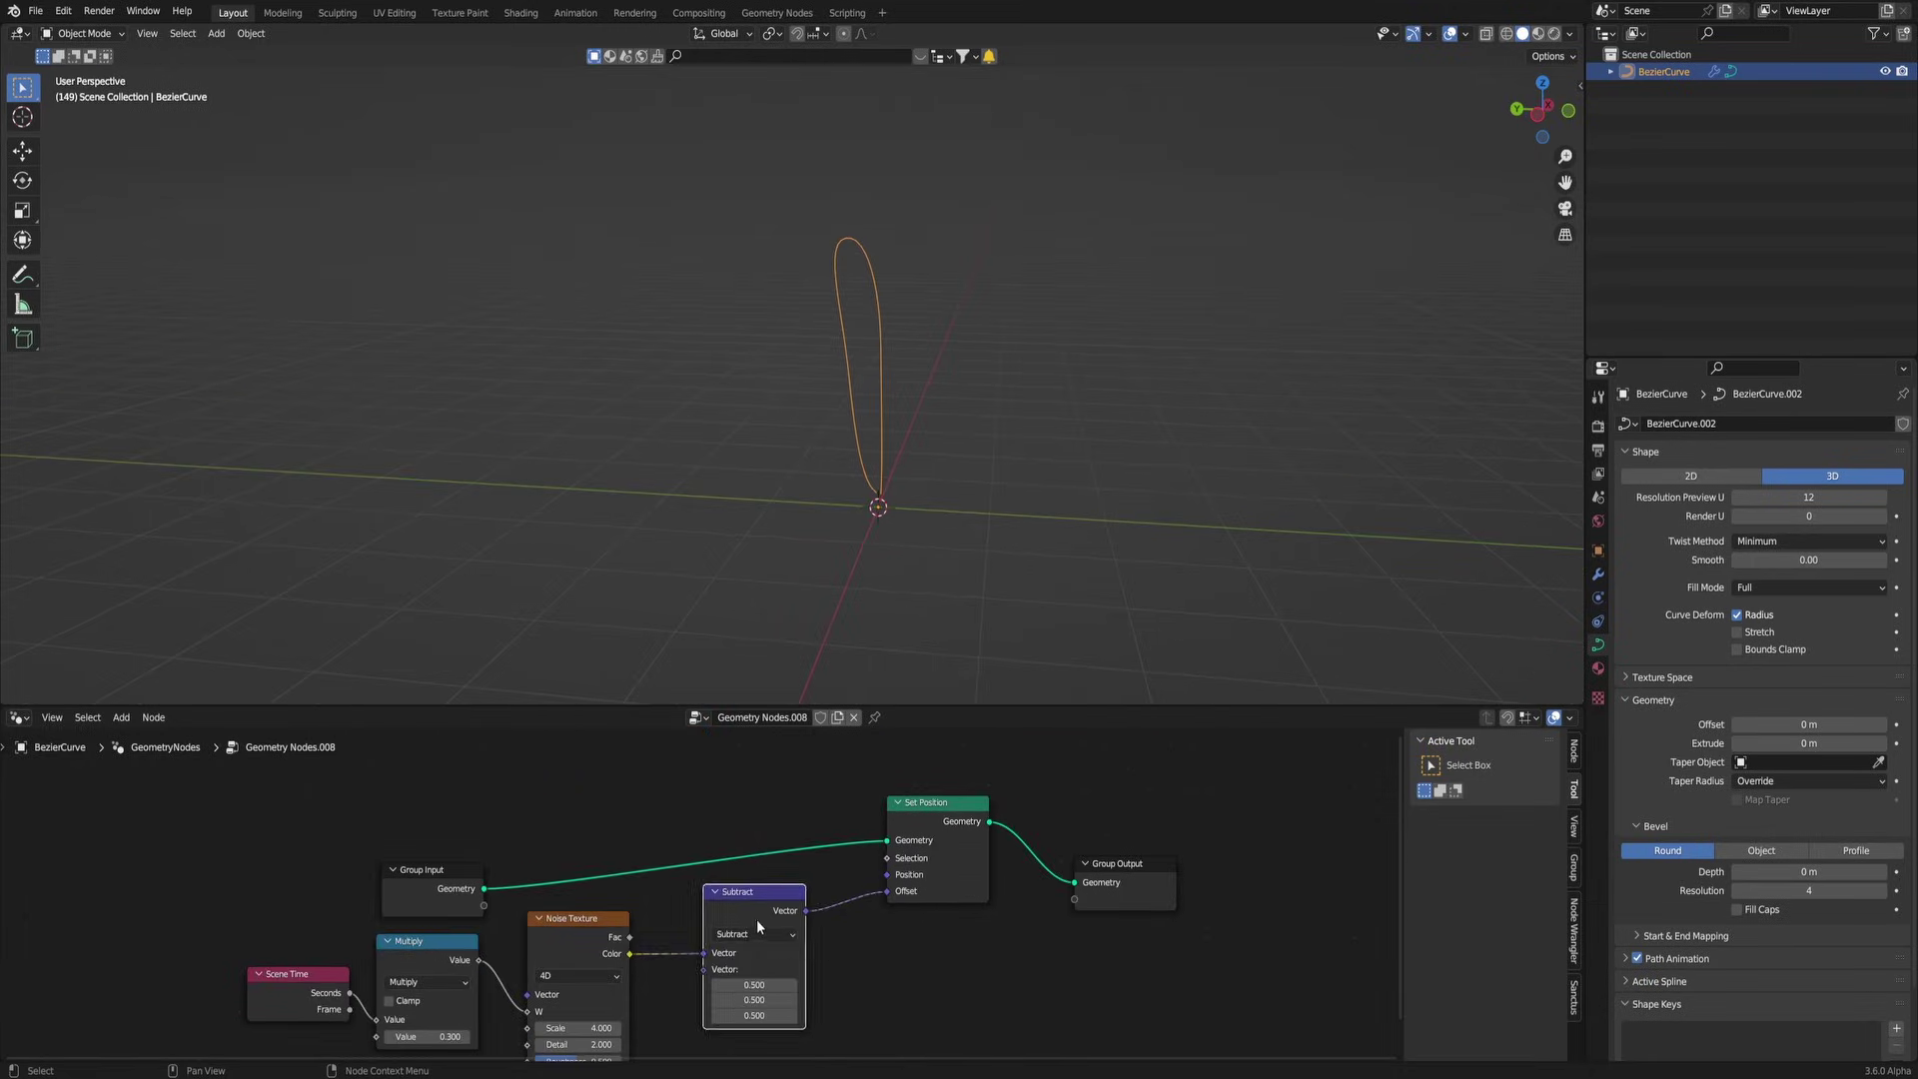
Step: Shift the Subtract node nearer the Noise Texture and duplicate the teardrop curve a short distance along Y
left_click_drag(757, 920, 709, 926)
middle_click_drag(961, 441, 1087, 474)
key("shift+d")
key("y")
left_click(1058, 435)
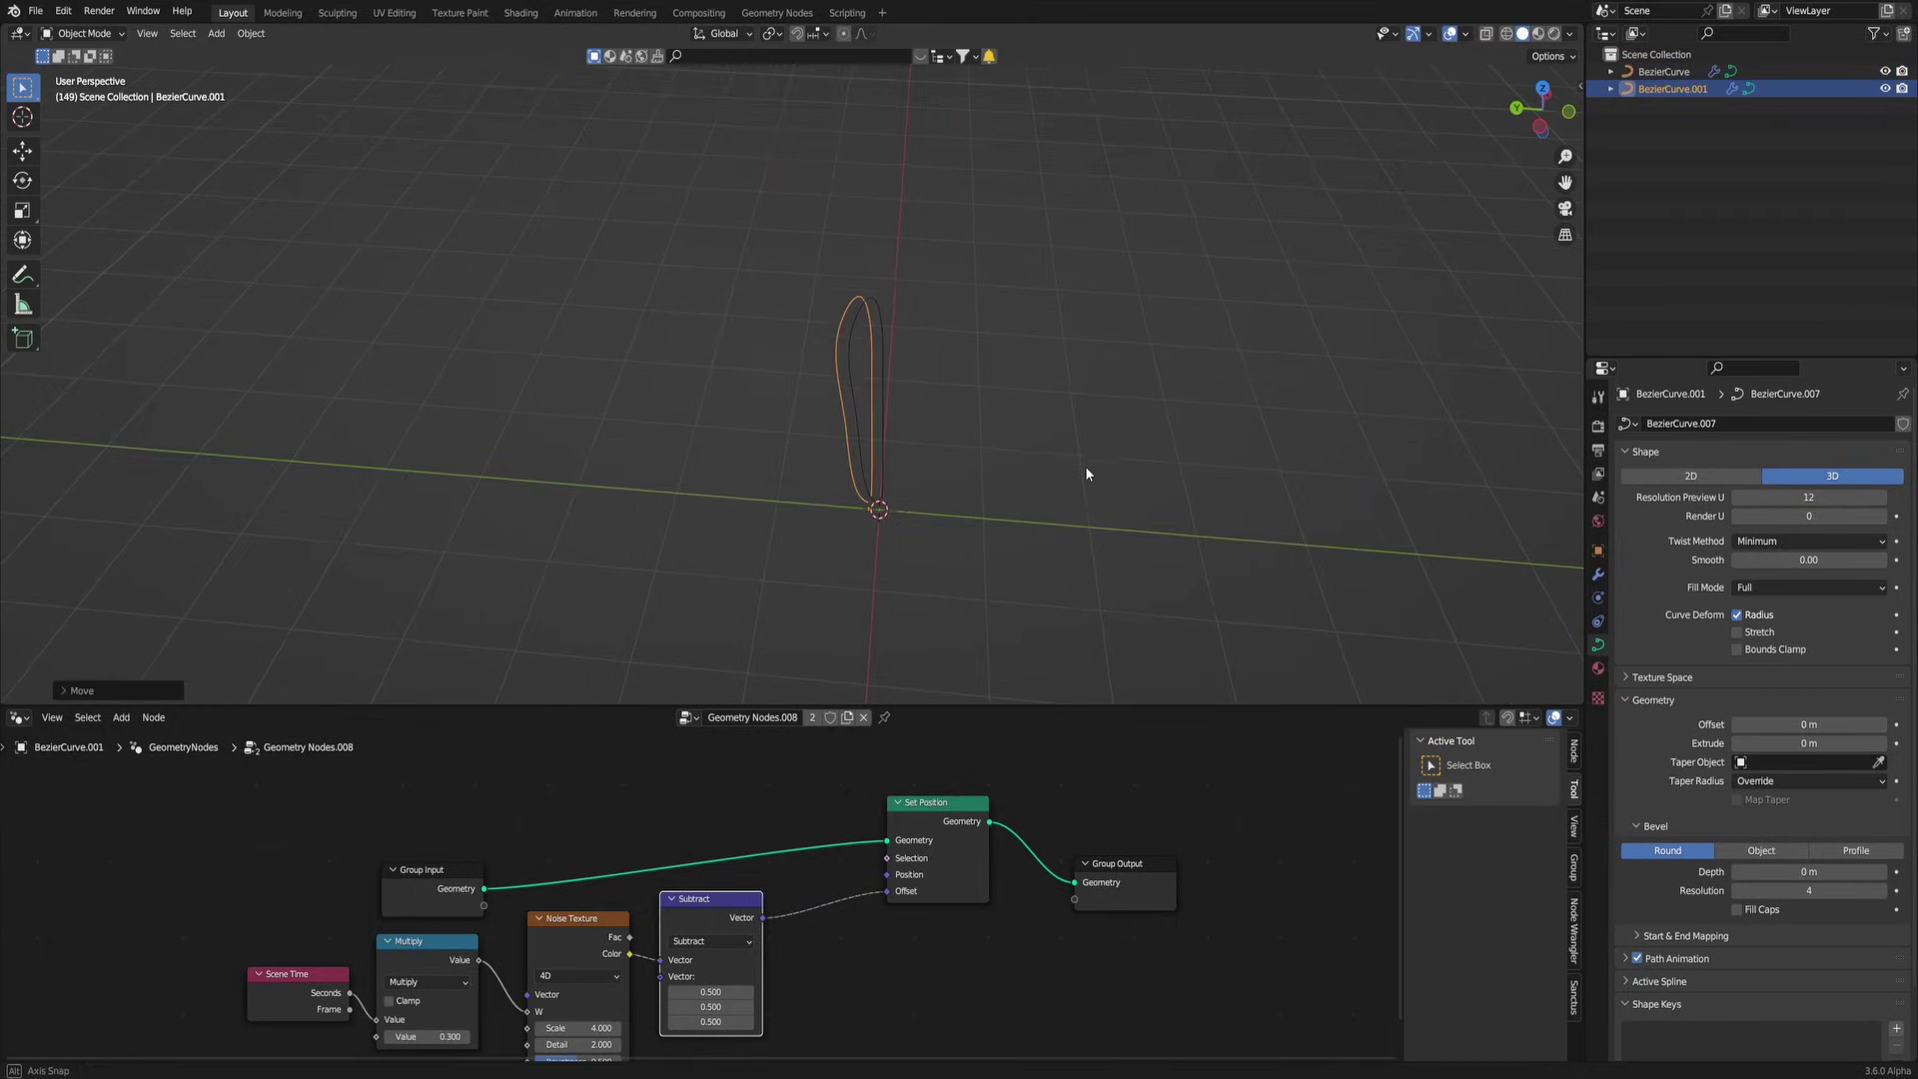
Step: Select both curves and duplicate the pair along Y by about 0.17 m twice, making a row of six curves
middle_click_drag(941, 378, 1030, 350)
key("a")
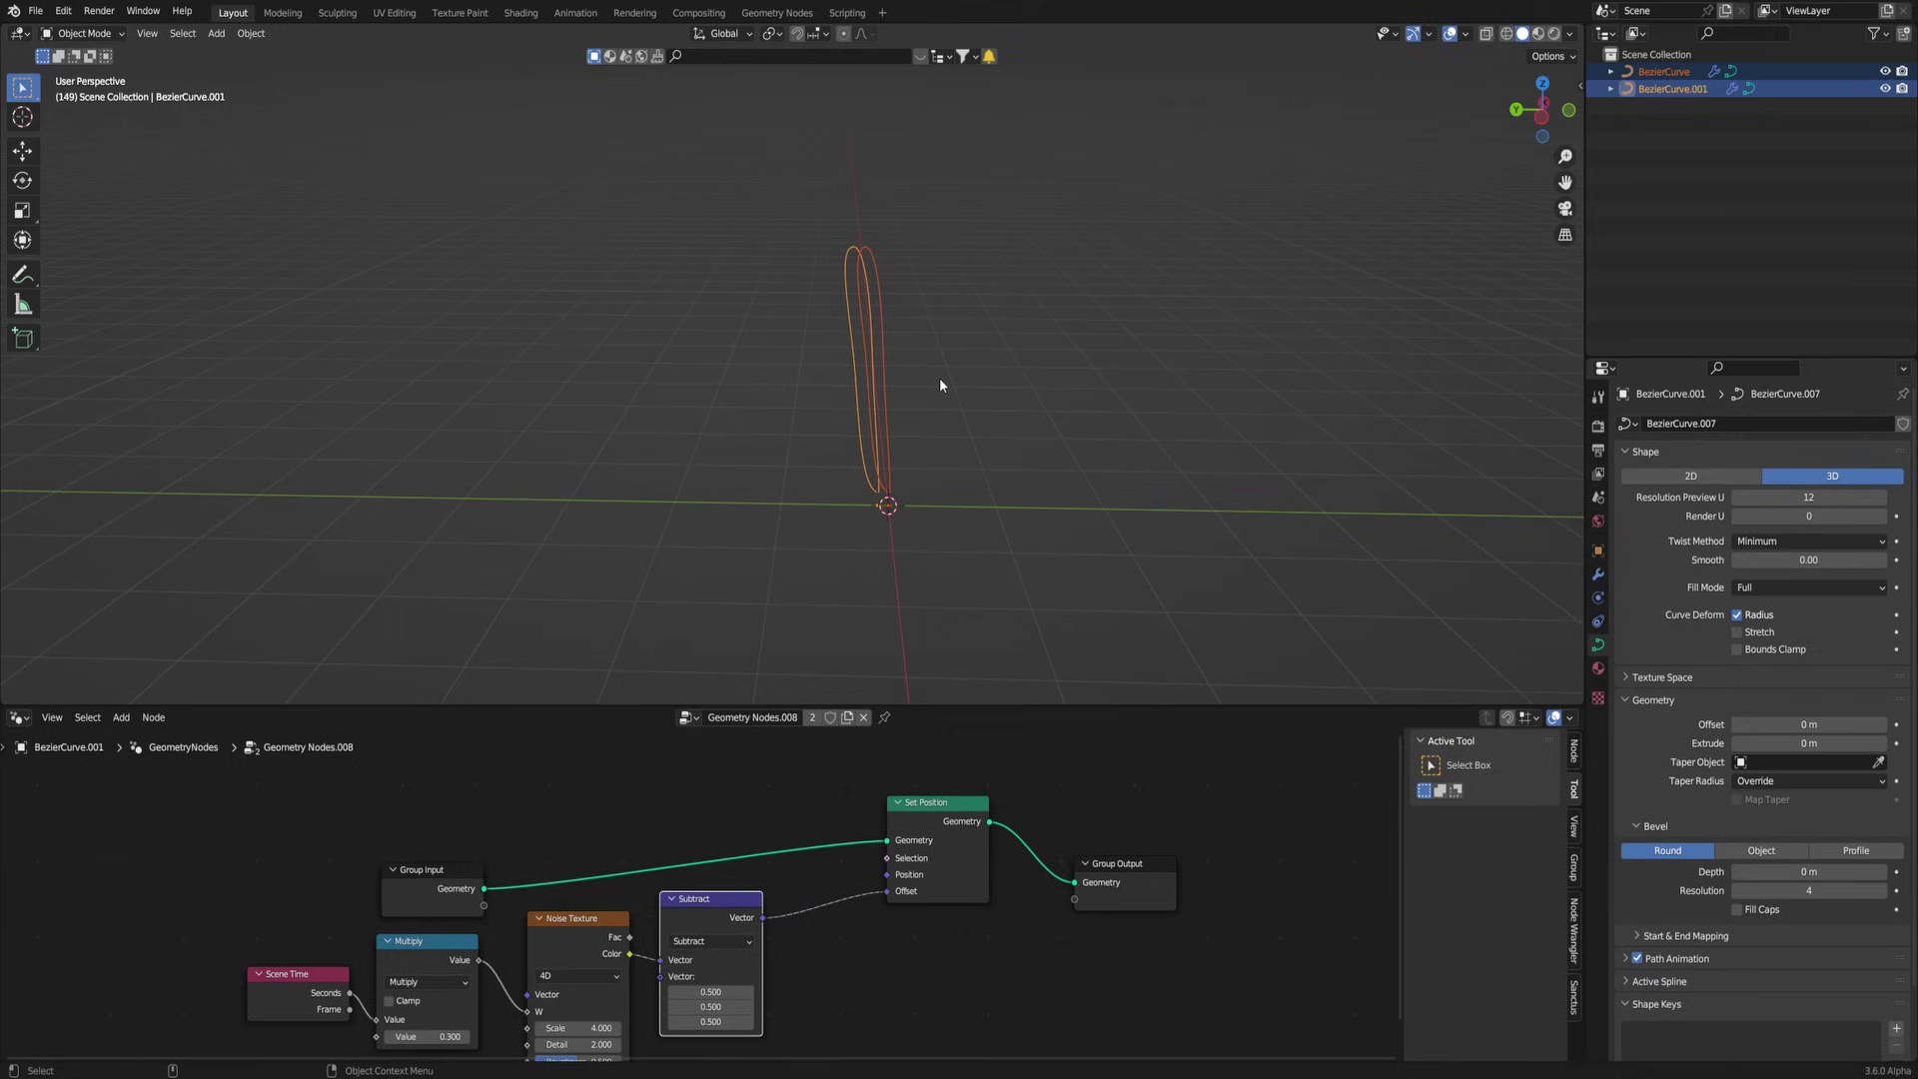
key("shift+d")
key("y")
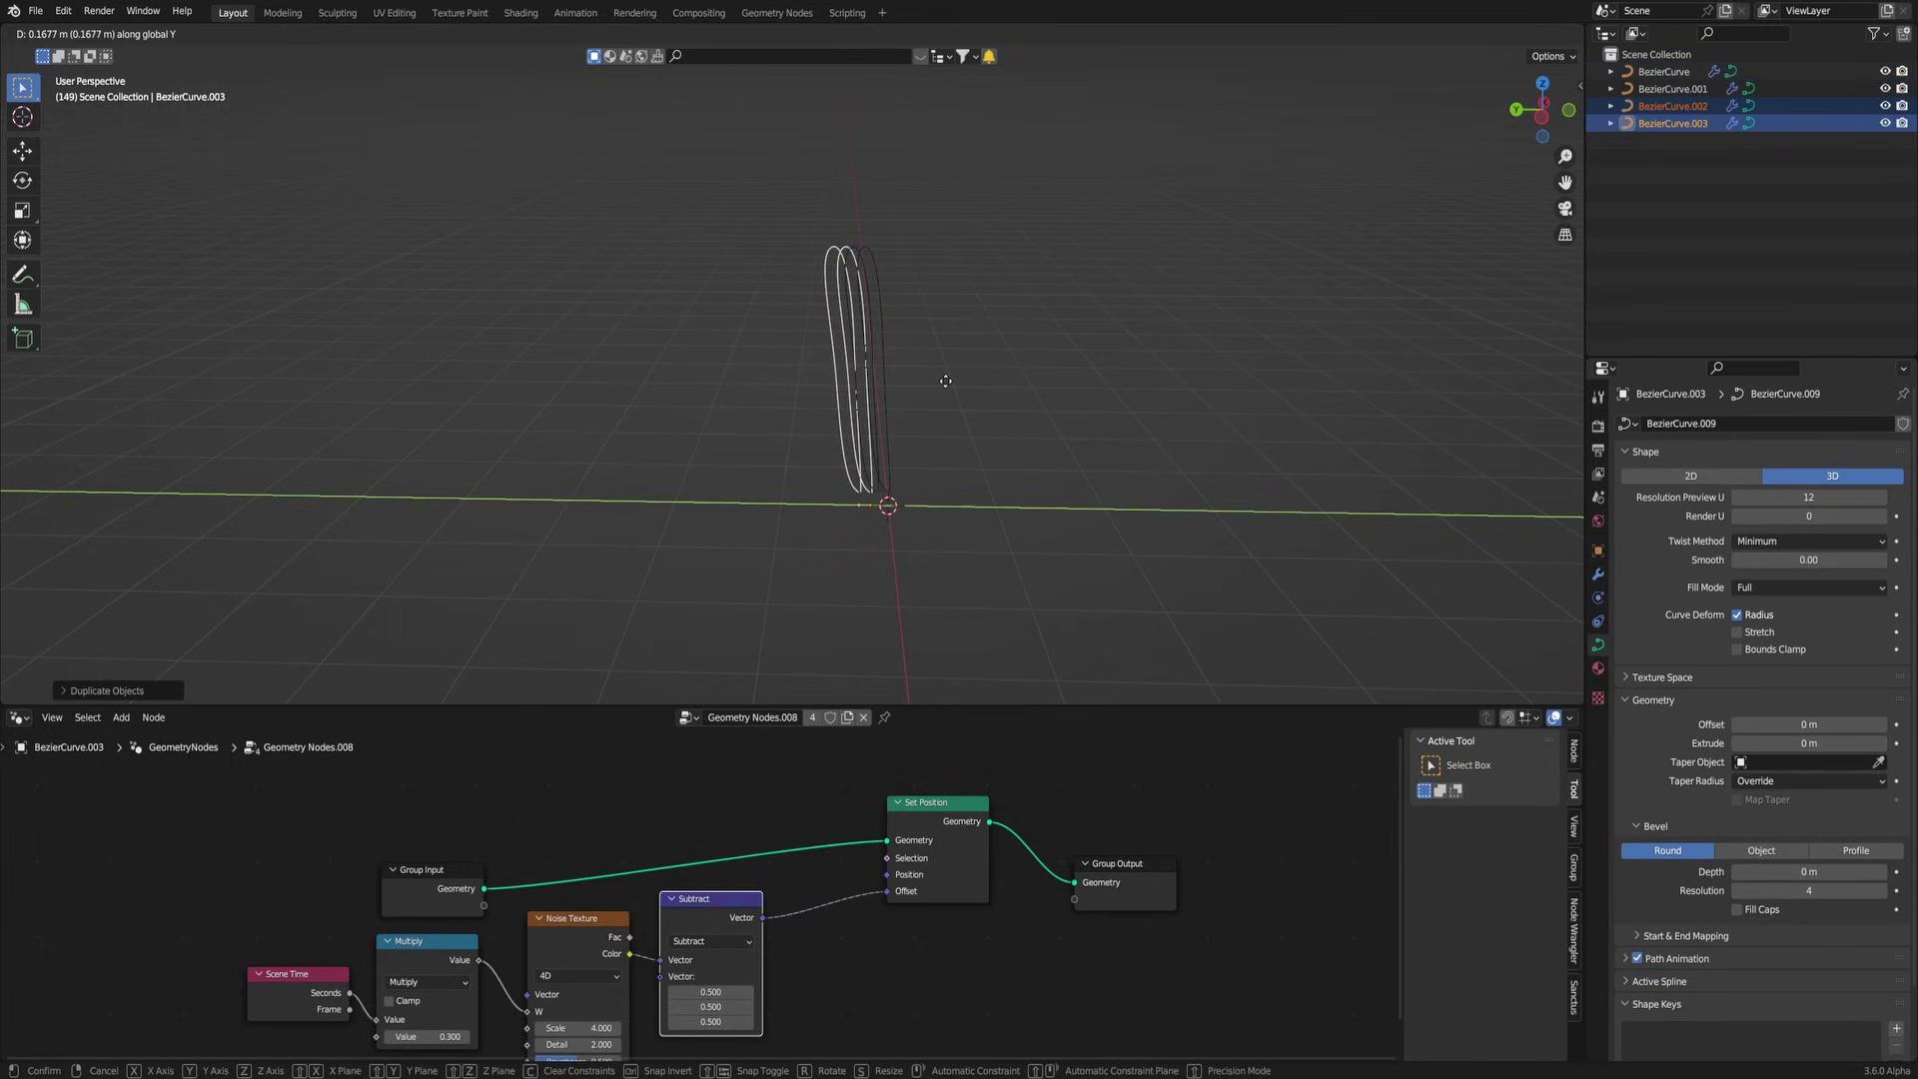
left_click(945, 381)
key("shift+d")
key("y")
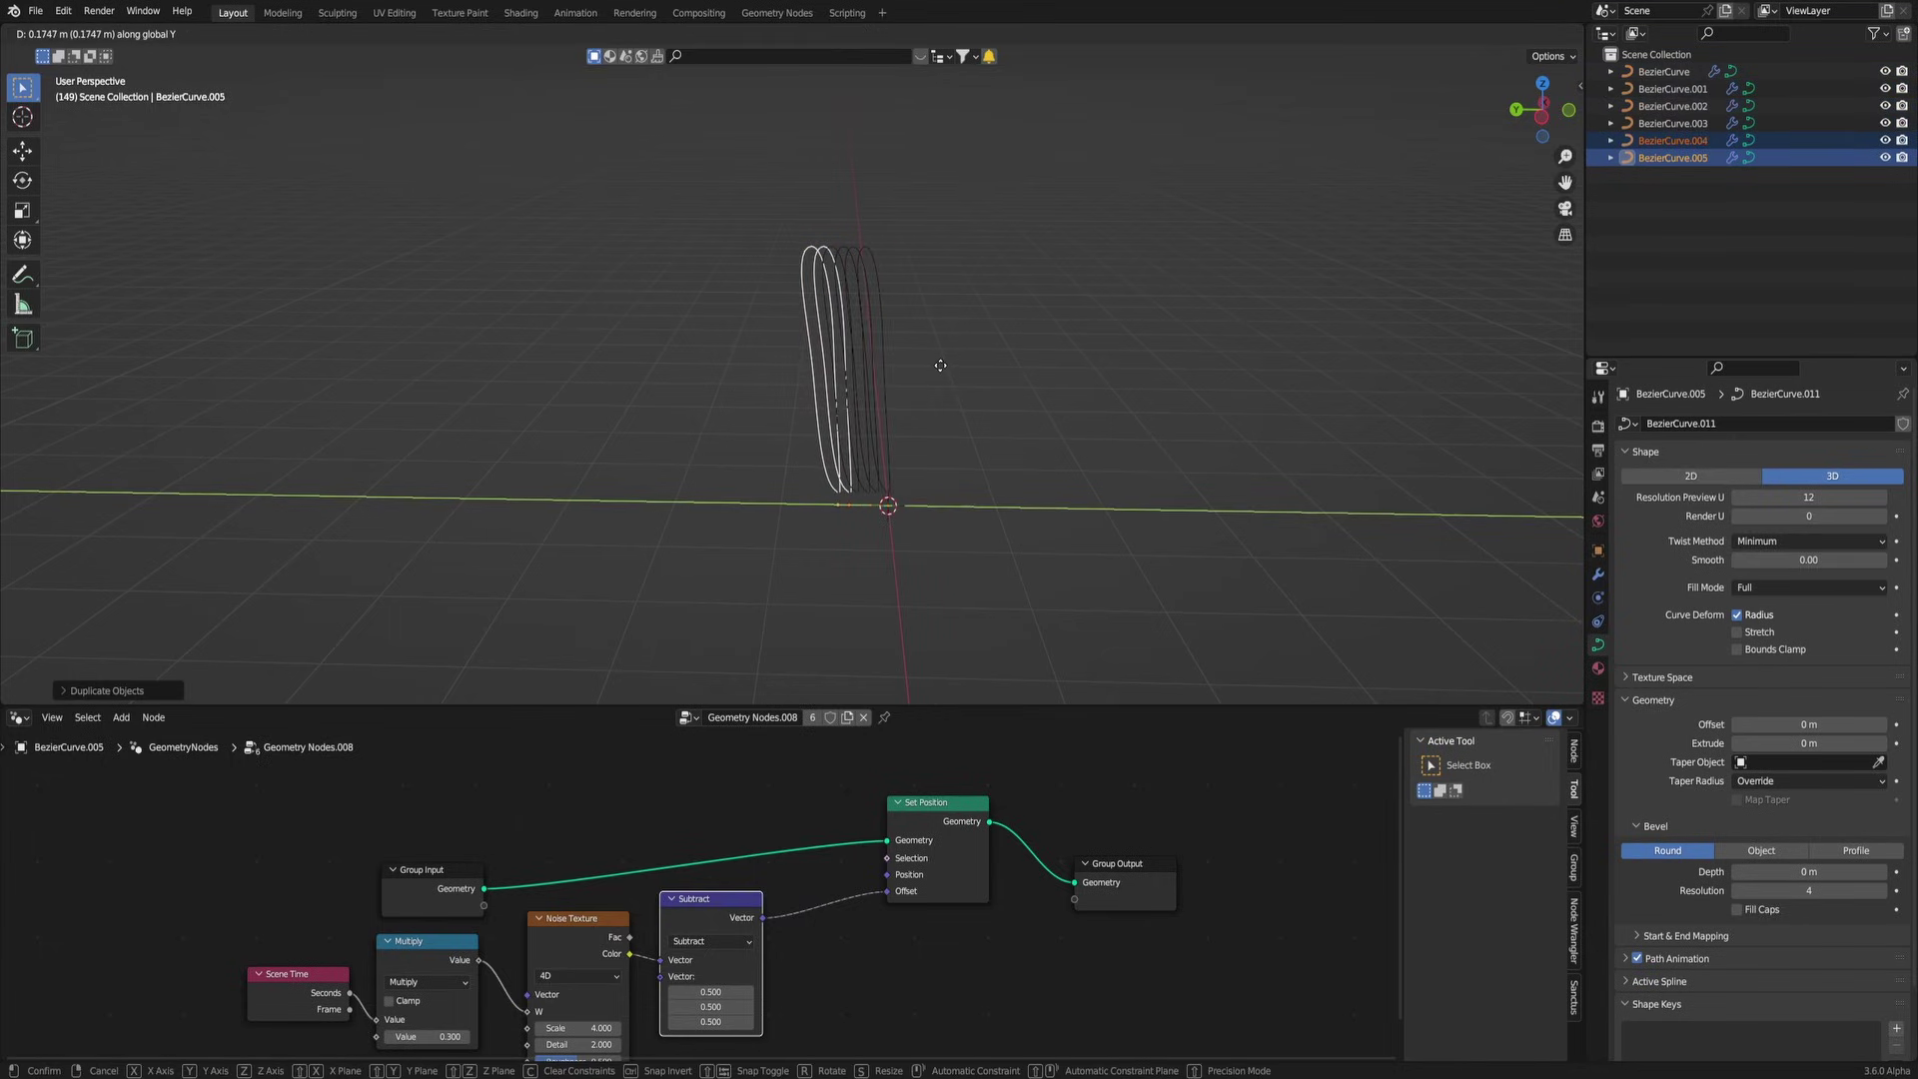
left_click(940, 366)
Step: Spread Set Position and Group Output apart to make room between them, and select the original curve
middle_click_drag(943, 369, 890, 380)
left_click(760, 230)
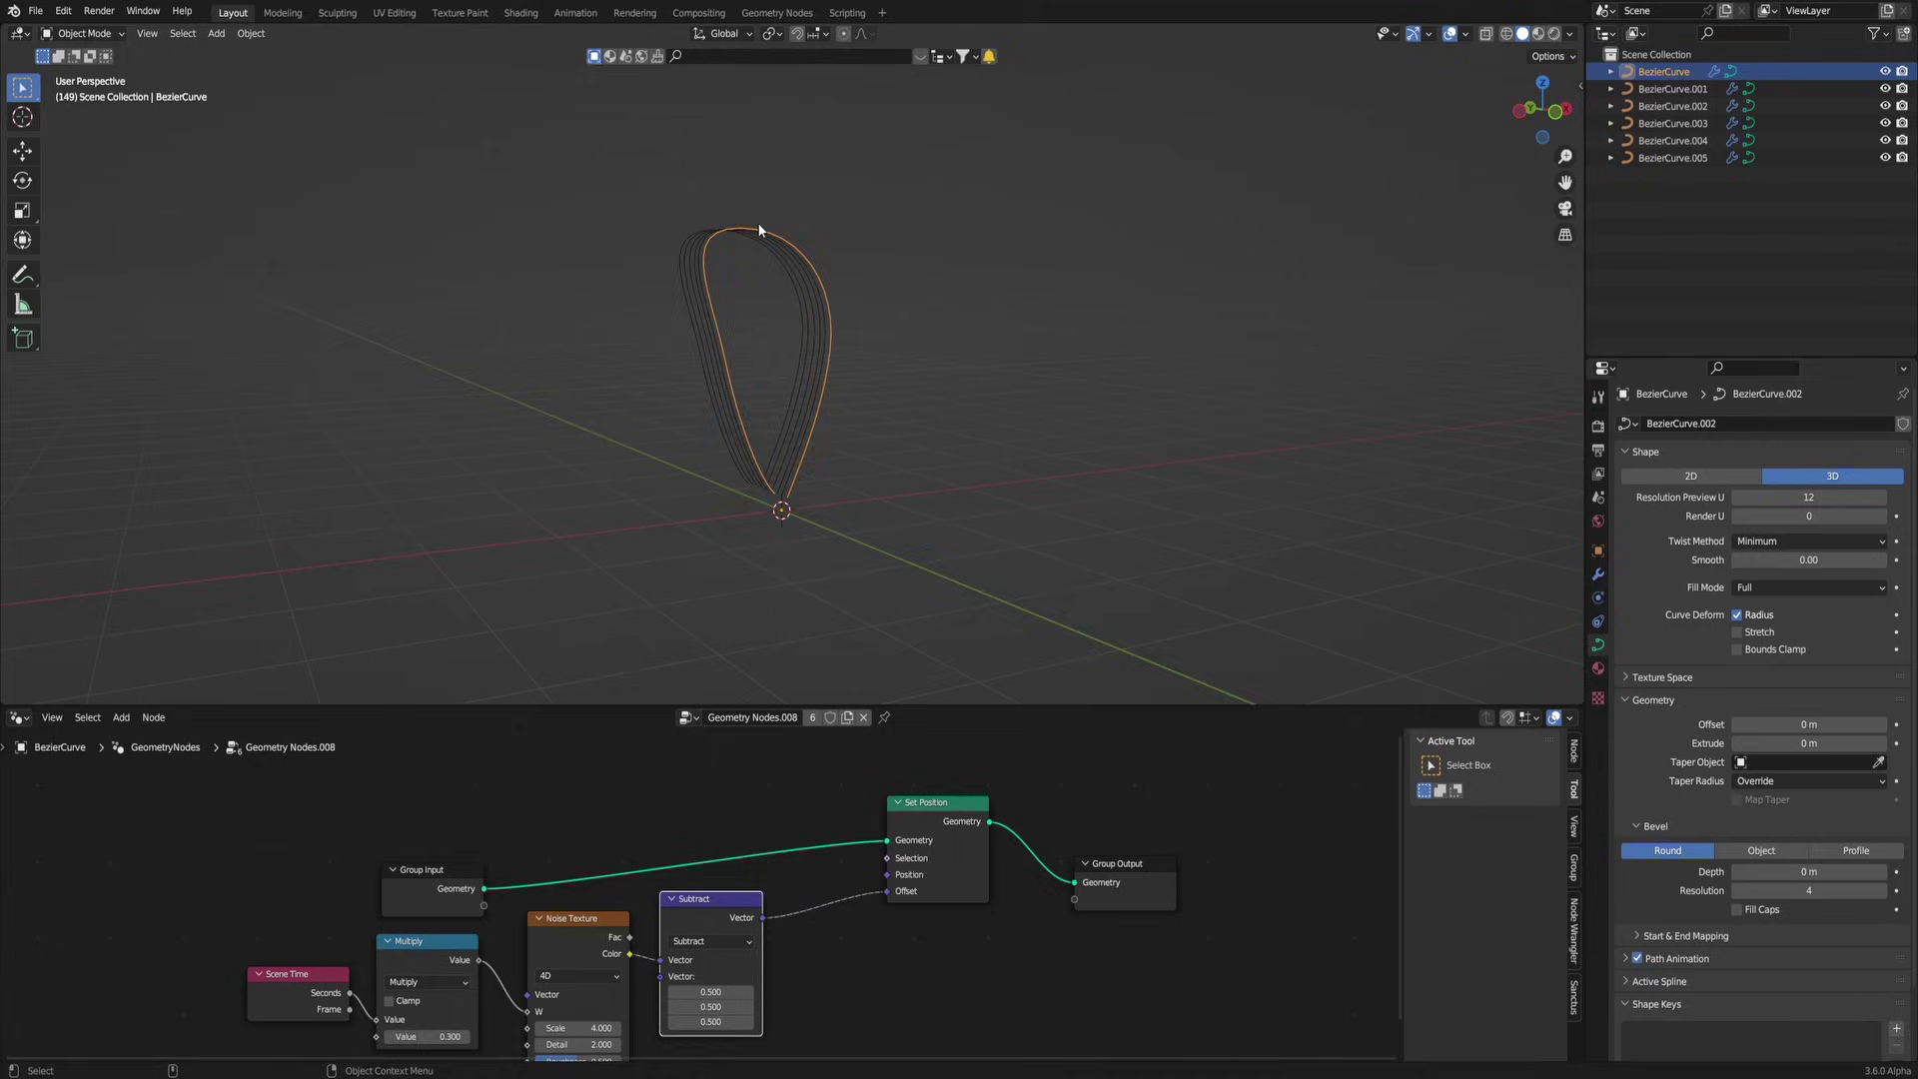
middle_click_drag(759, 230, 1041, 309)
left_click(697, 233)
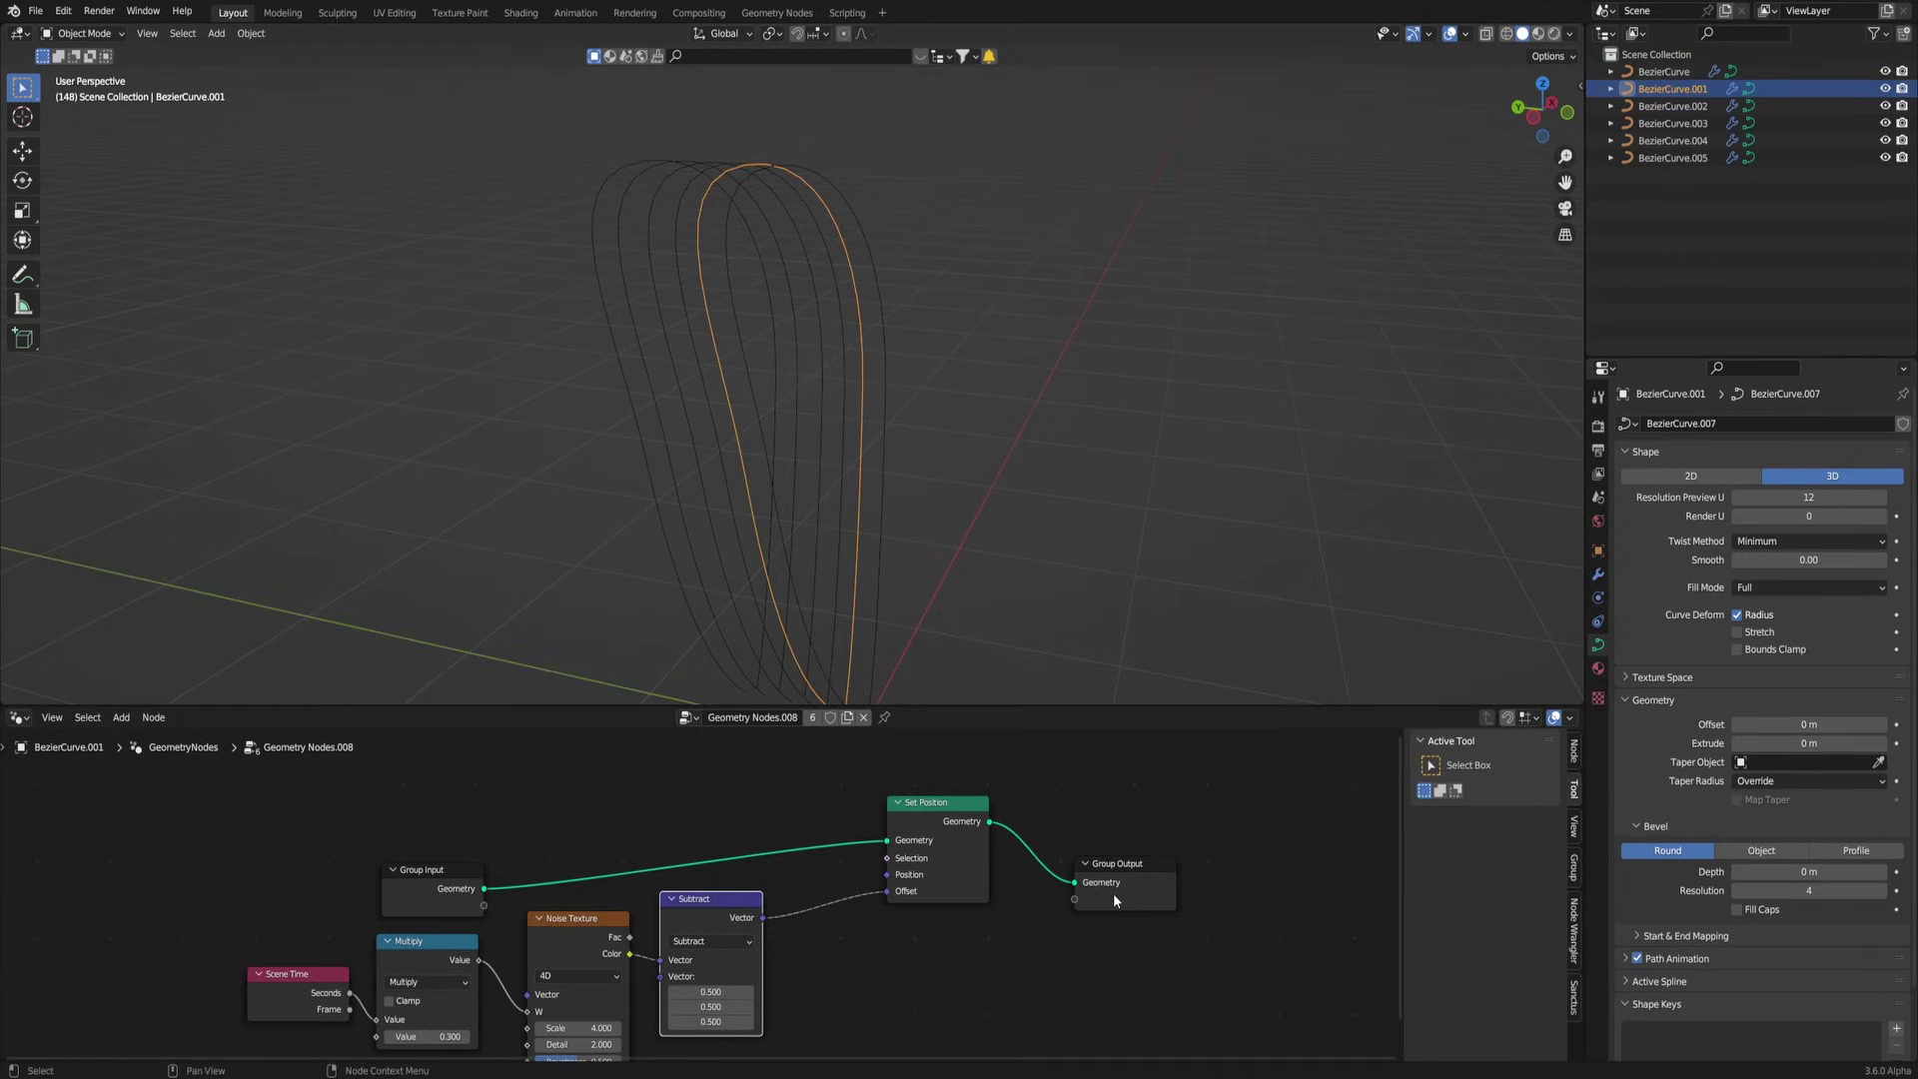
left_click_drag(1112, 899, 1360, 899)
left_click_drag(950, 832, 873, 832)
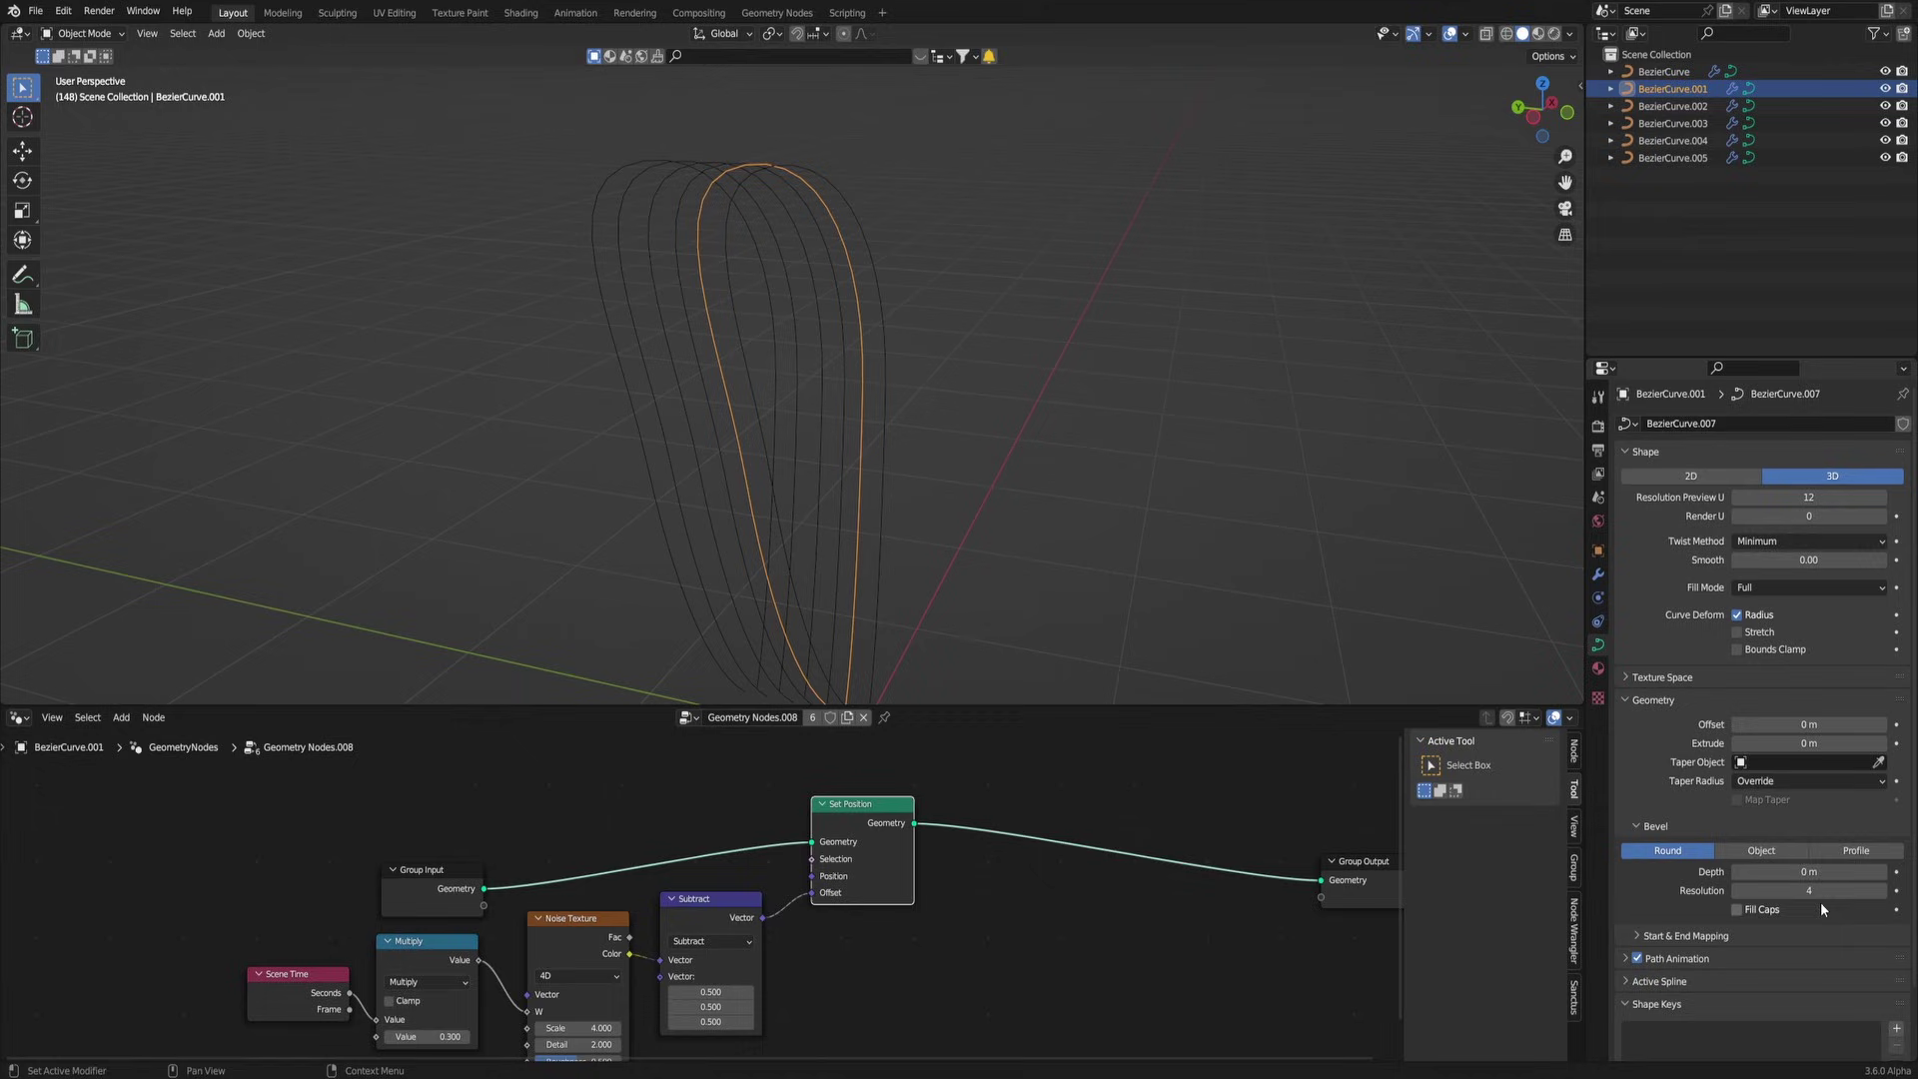
left_click(886, 309)
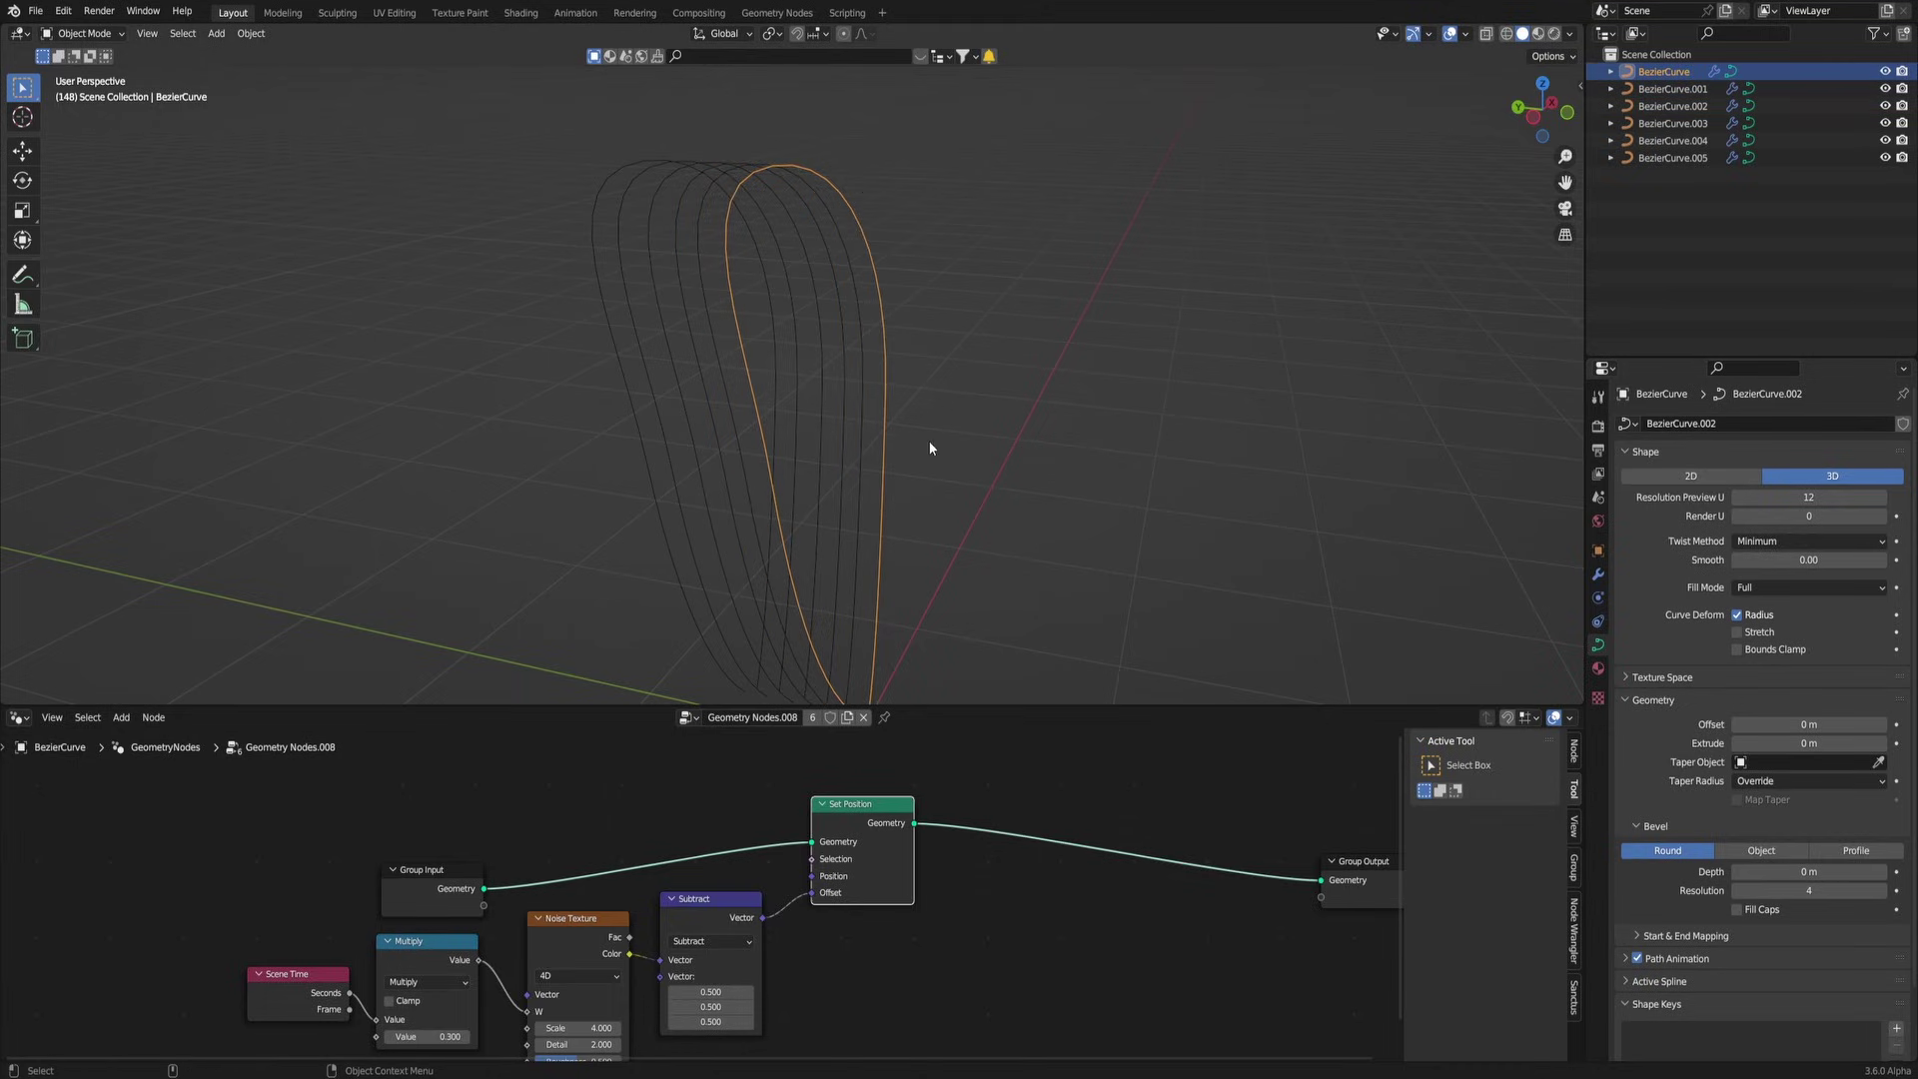
scroll(927, 439, "down", 2)
mouse_move(1766, 871)
left_mouse_down()
mouse_move(1829, 872)
mouse_move(1765, 871)
left_mouse_up()
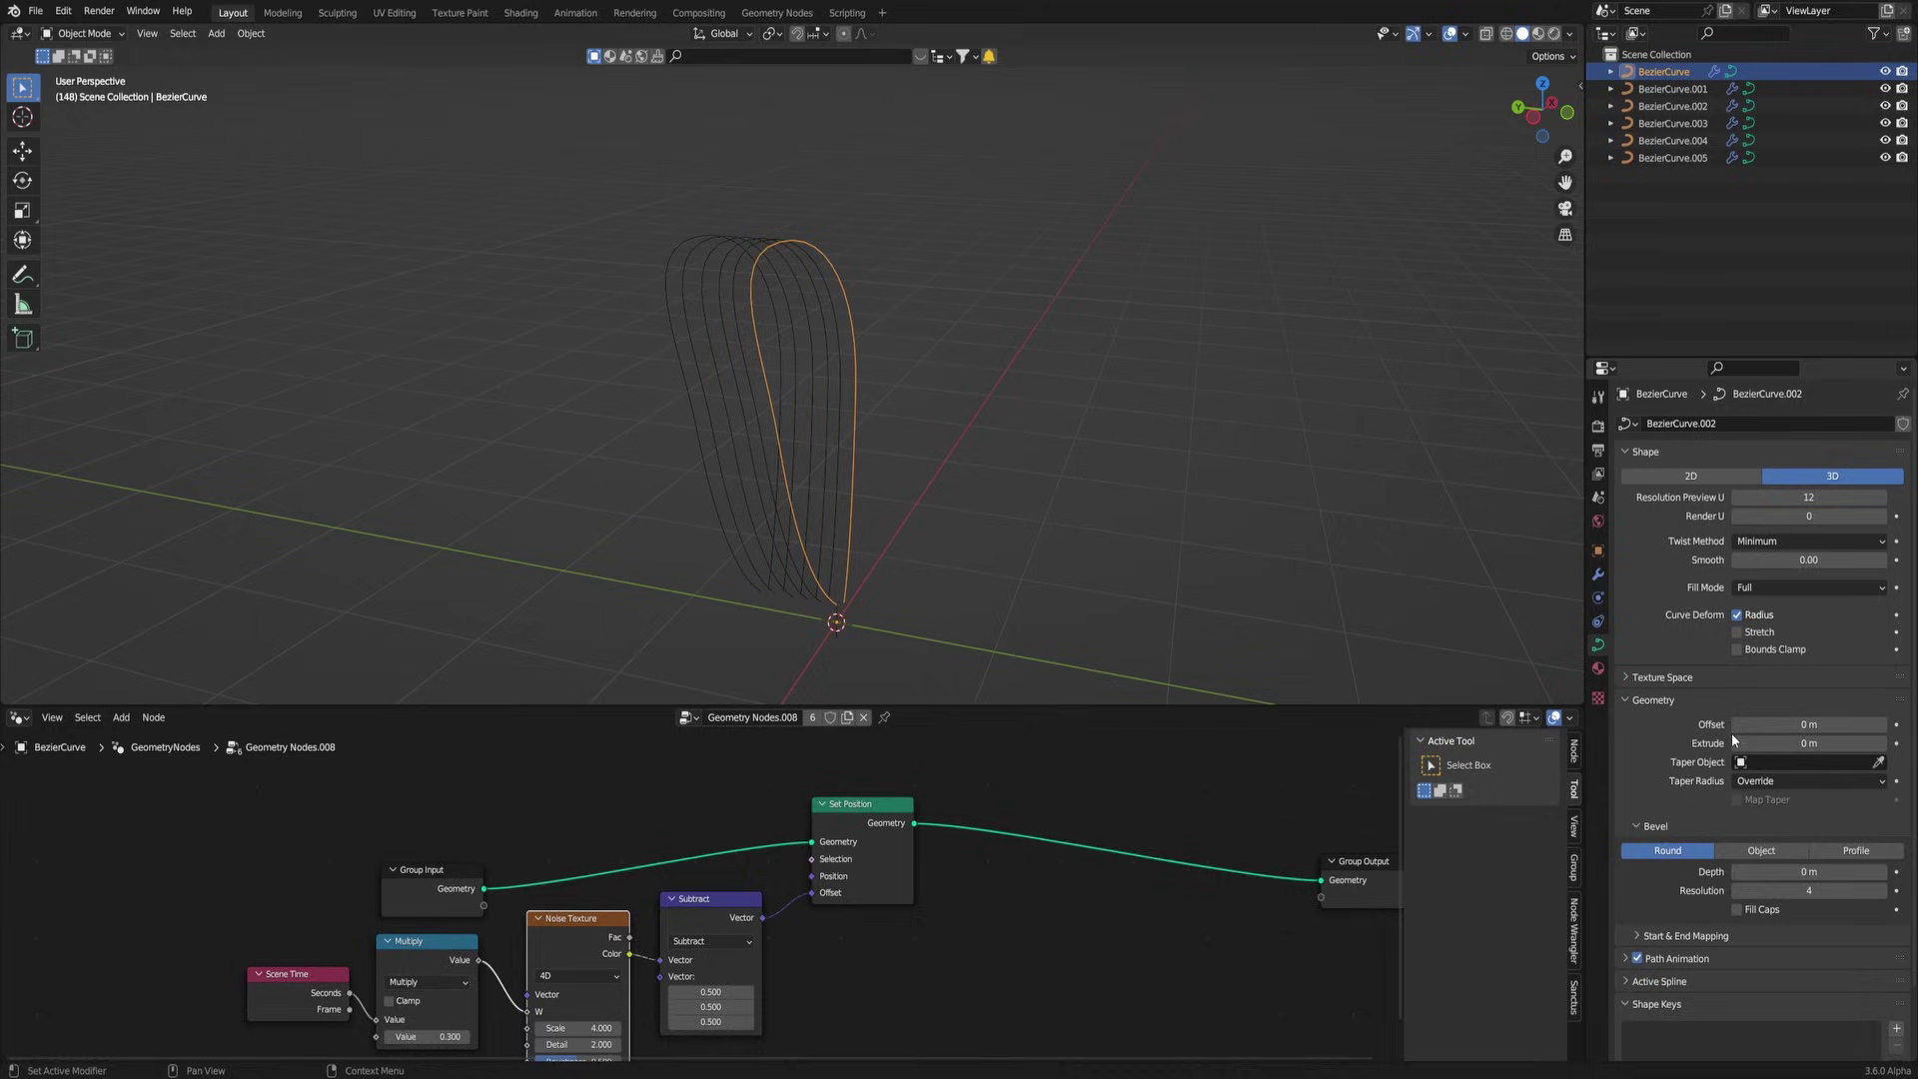
Step: Insert a Curve to Mesh node between Set Position and Group Output
left_click(1117, 816)
key("shift+a")
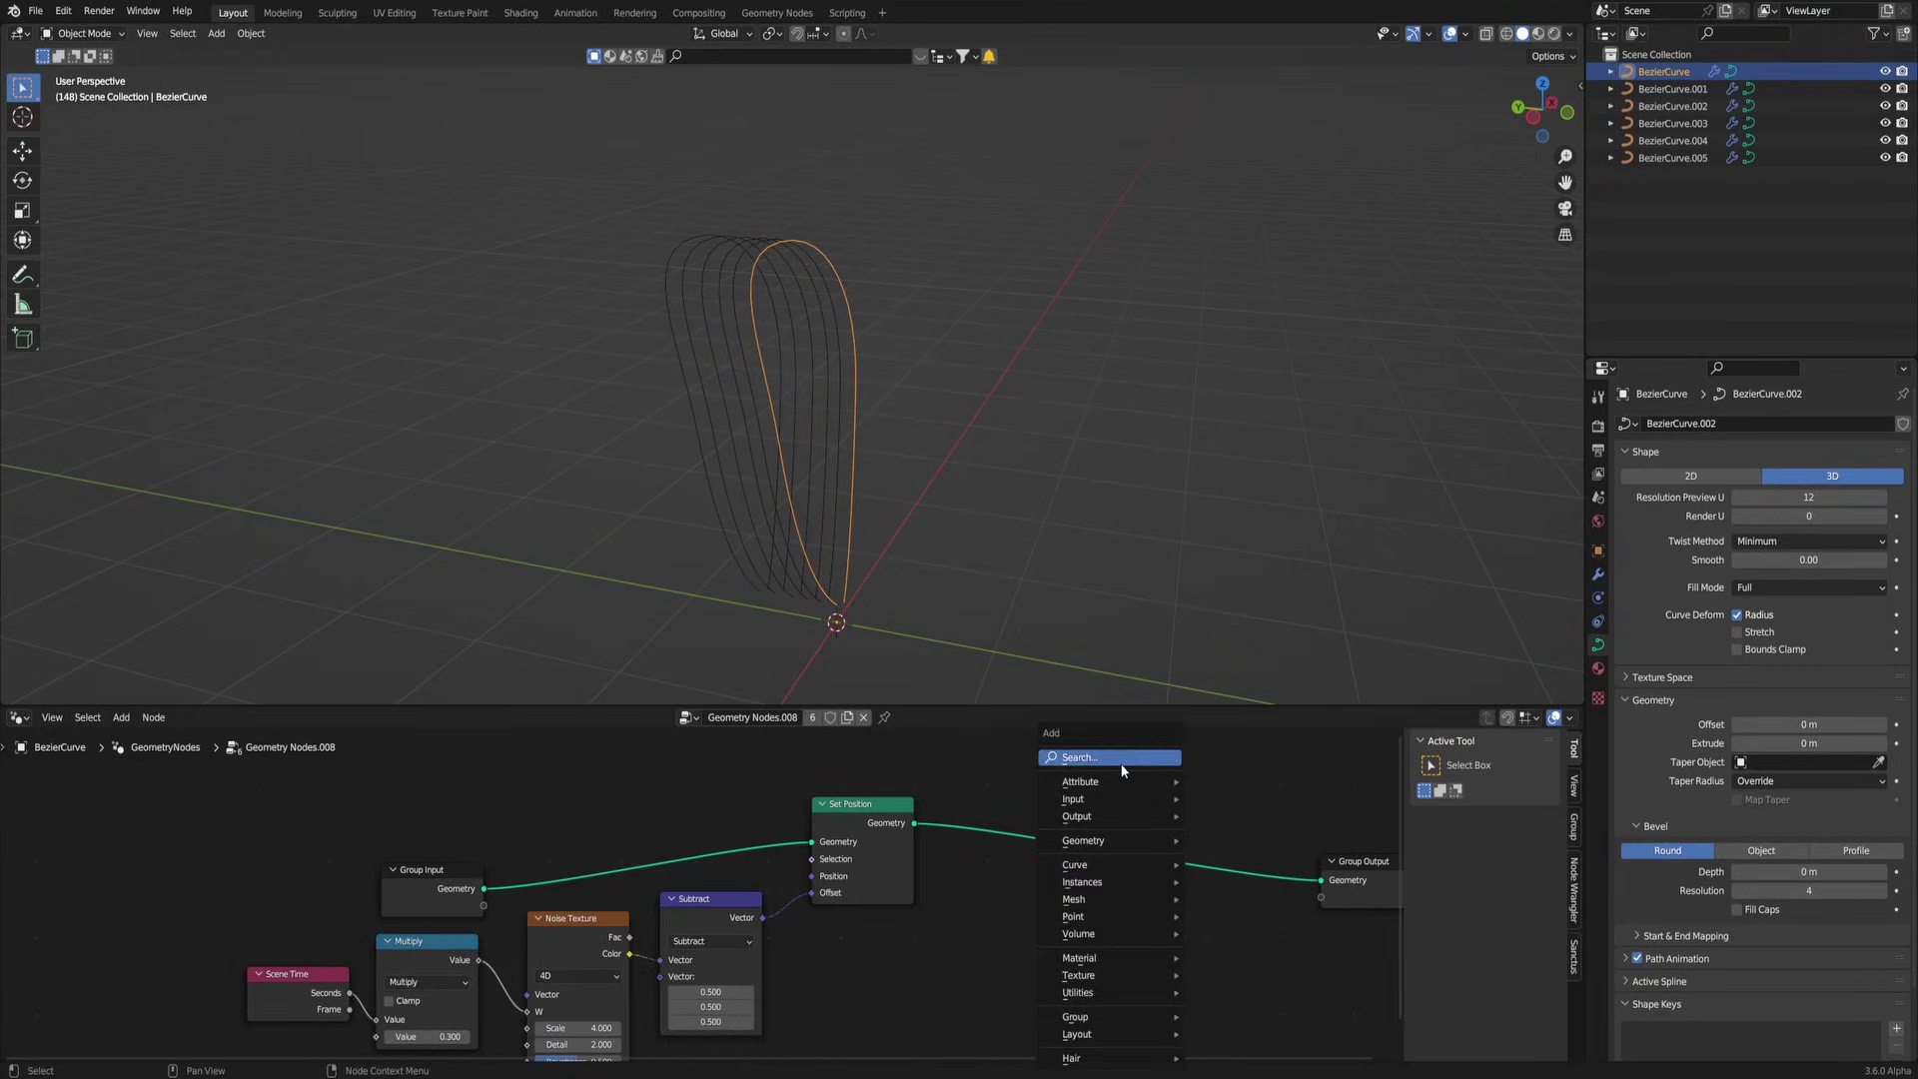
left_click(1121, 763)
type("curve to me")
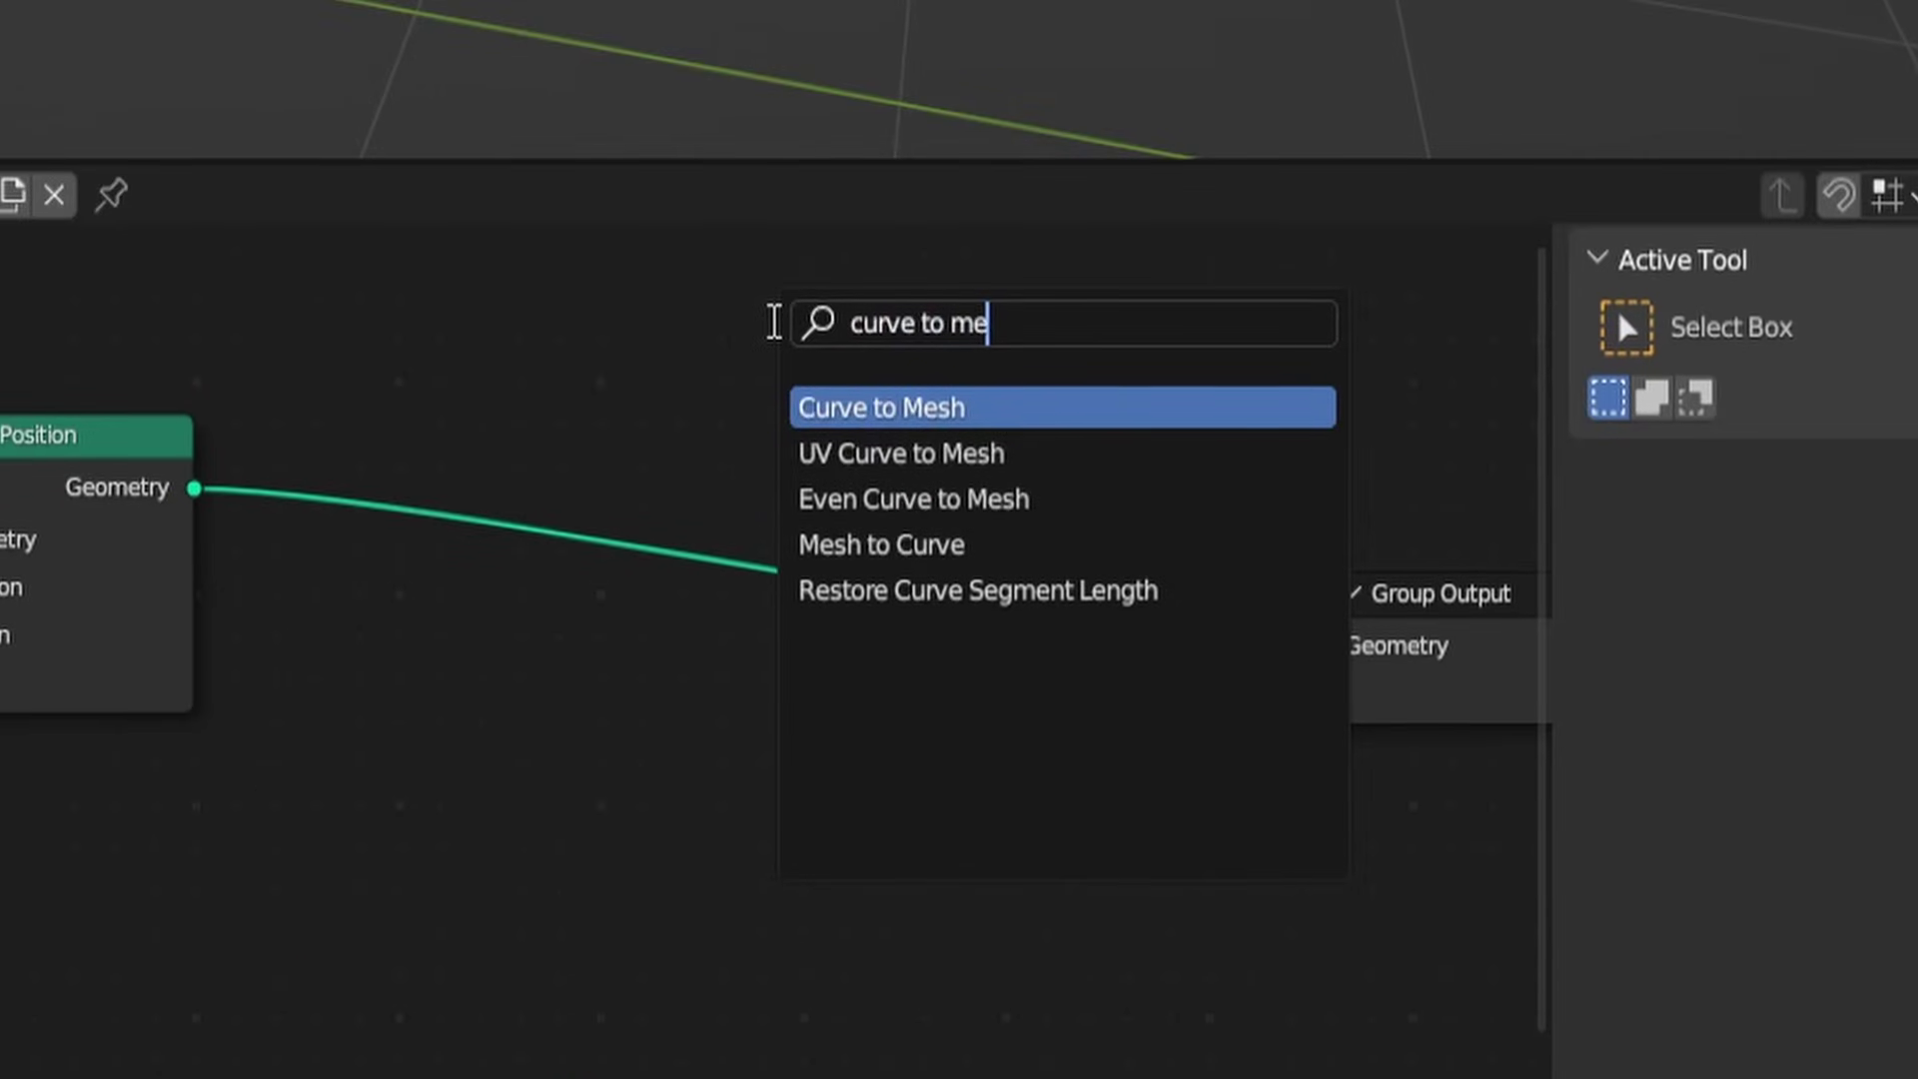
key("Return")
left_click(1169, 825)
Step: Add a Curve Circle node with a 0.01 m radius and connect it to Curve to Mesh's Profile Curve
key("shift+a")
left_click(1064, 758)
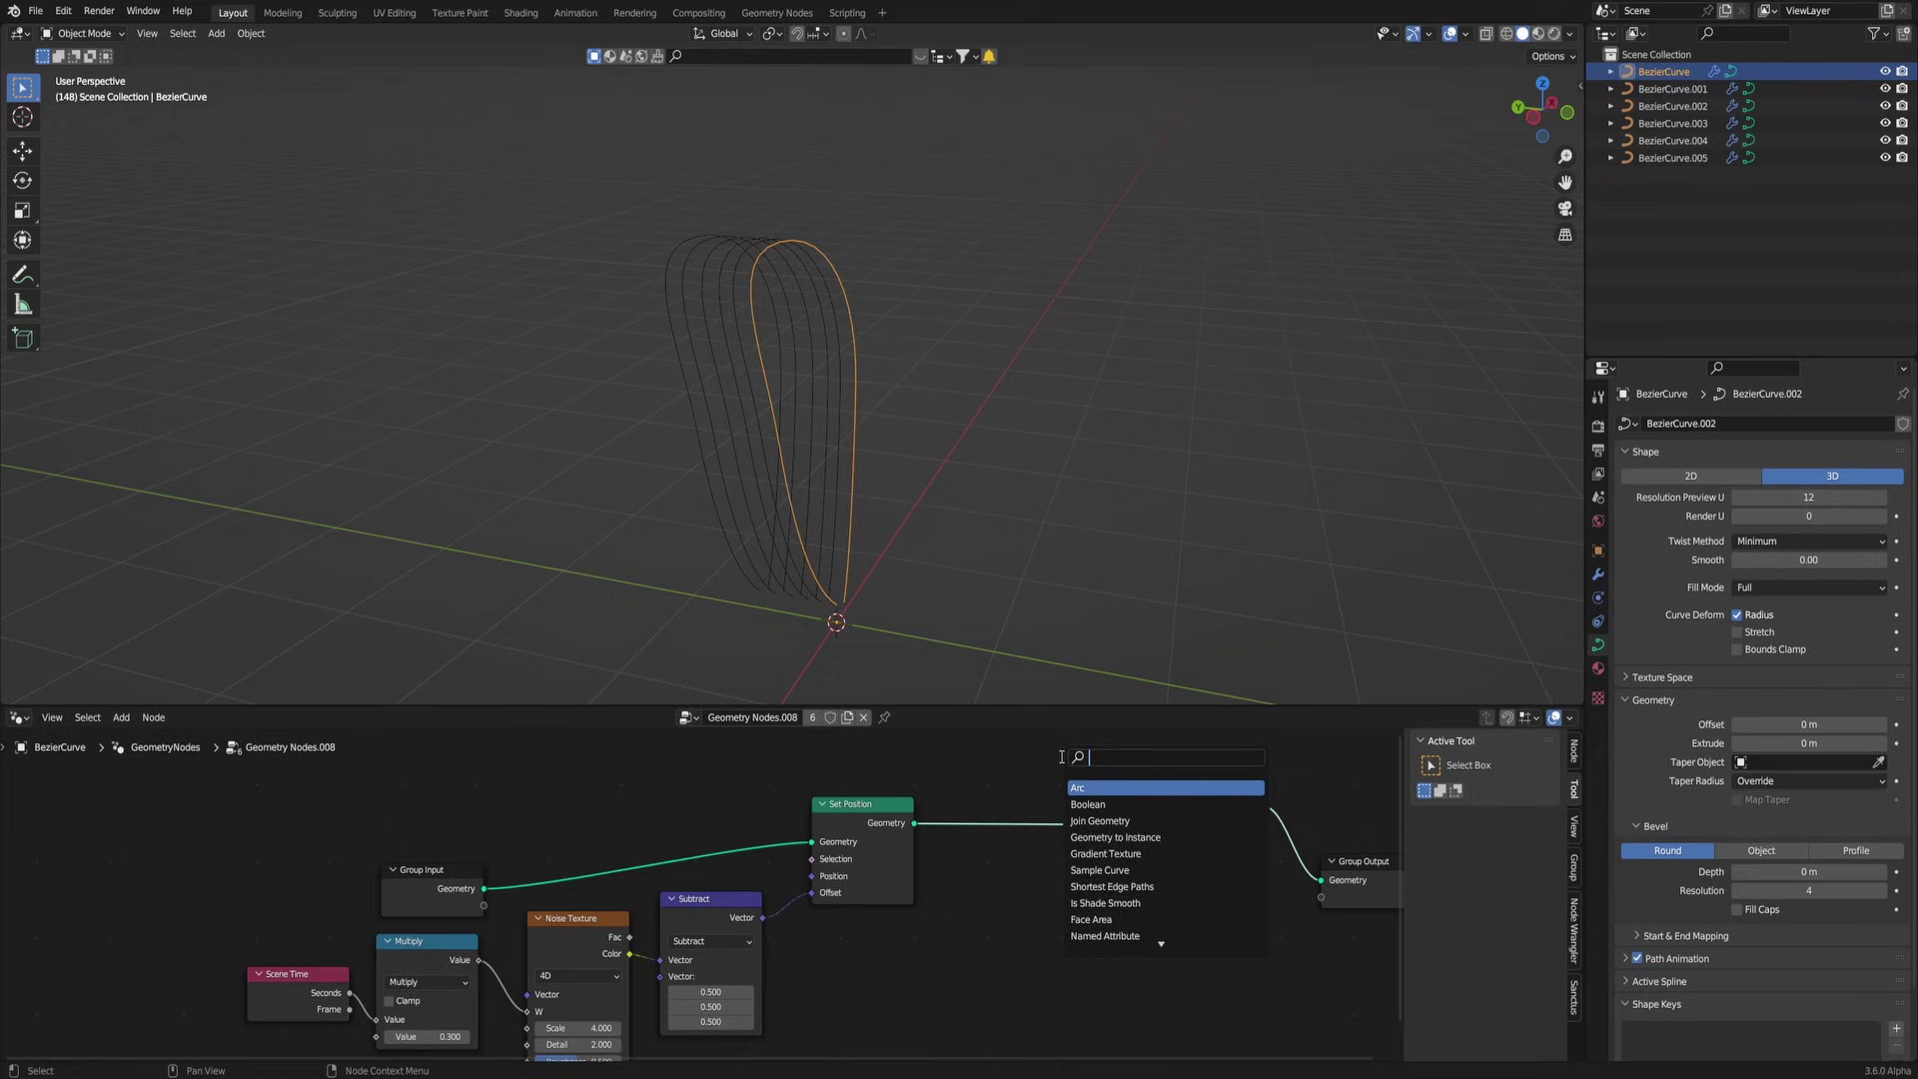
type("curve ")
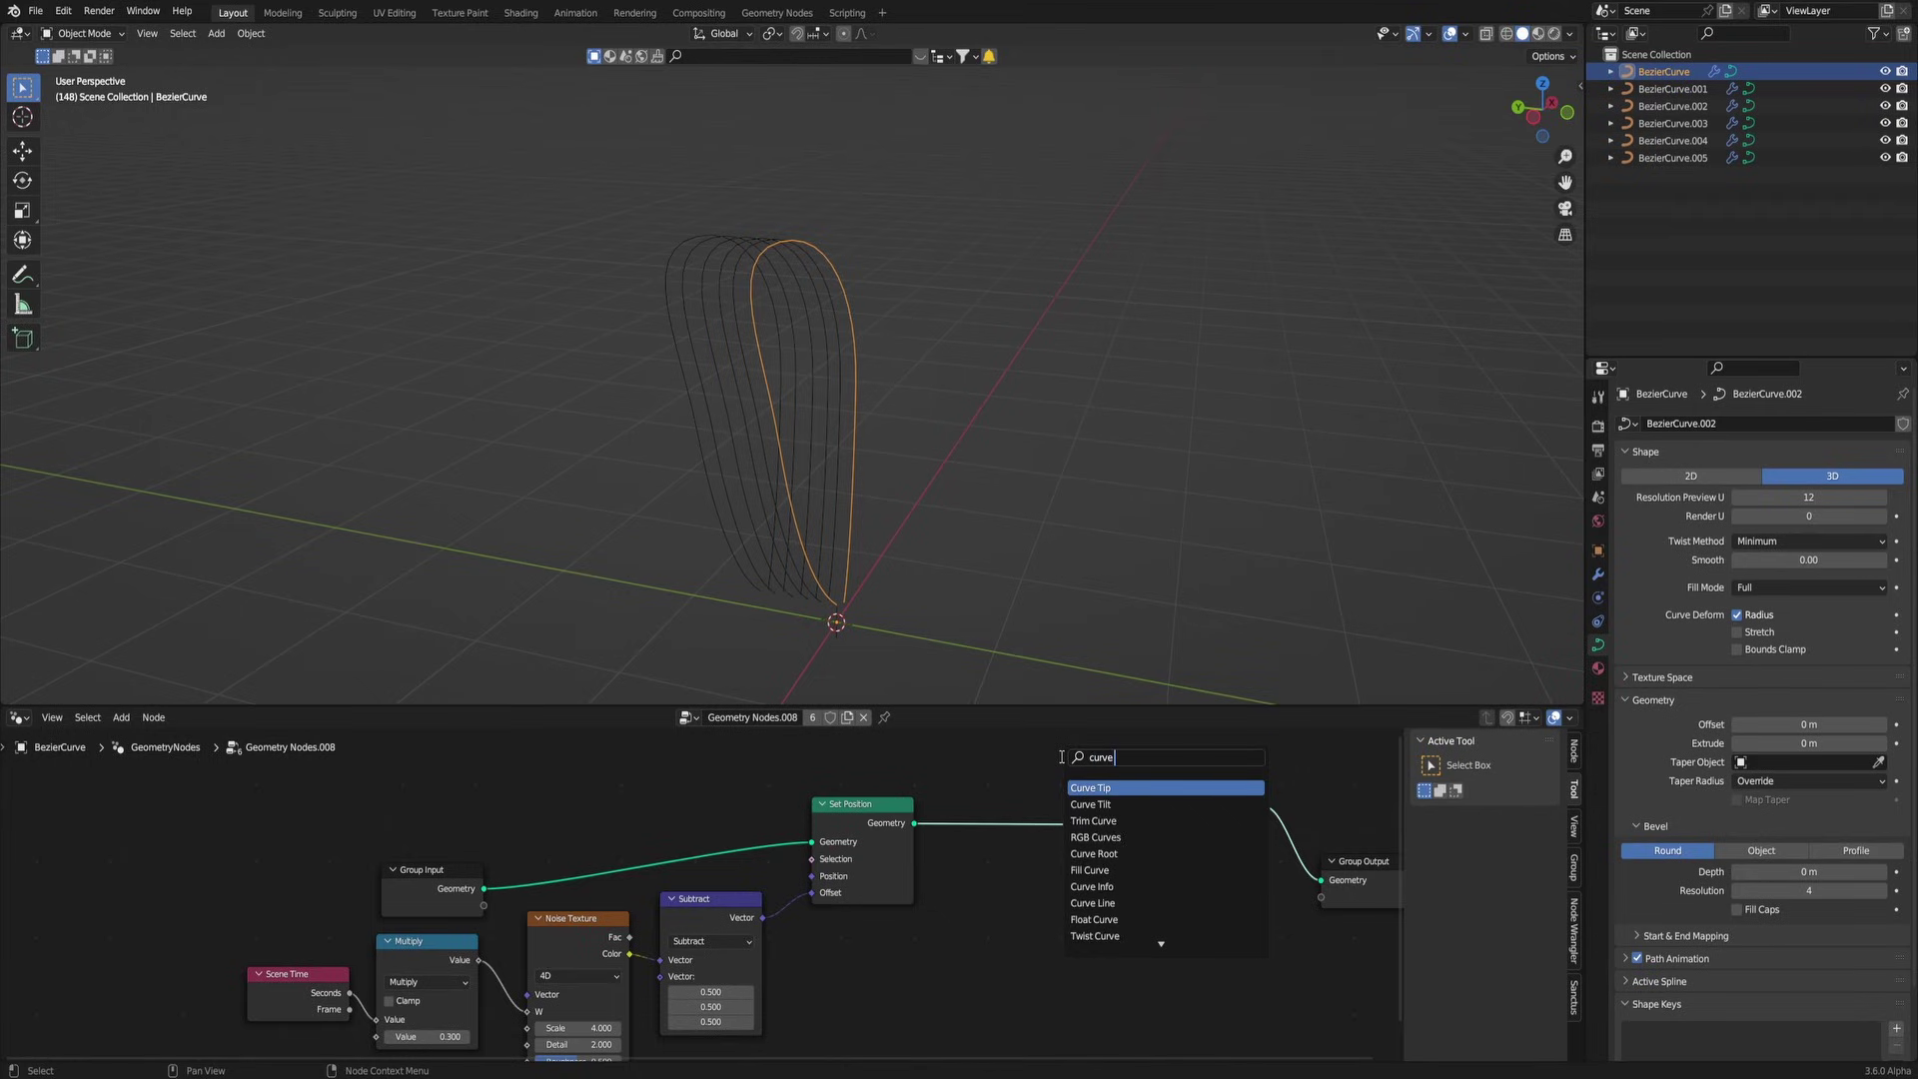
type("cir")
key("Return")
Step: Deselect the curves, play the animation and view the thickened strands from several angles
left_click_drag(927, 384, 944, 385)
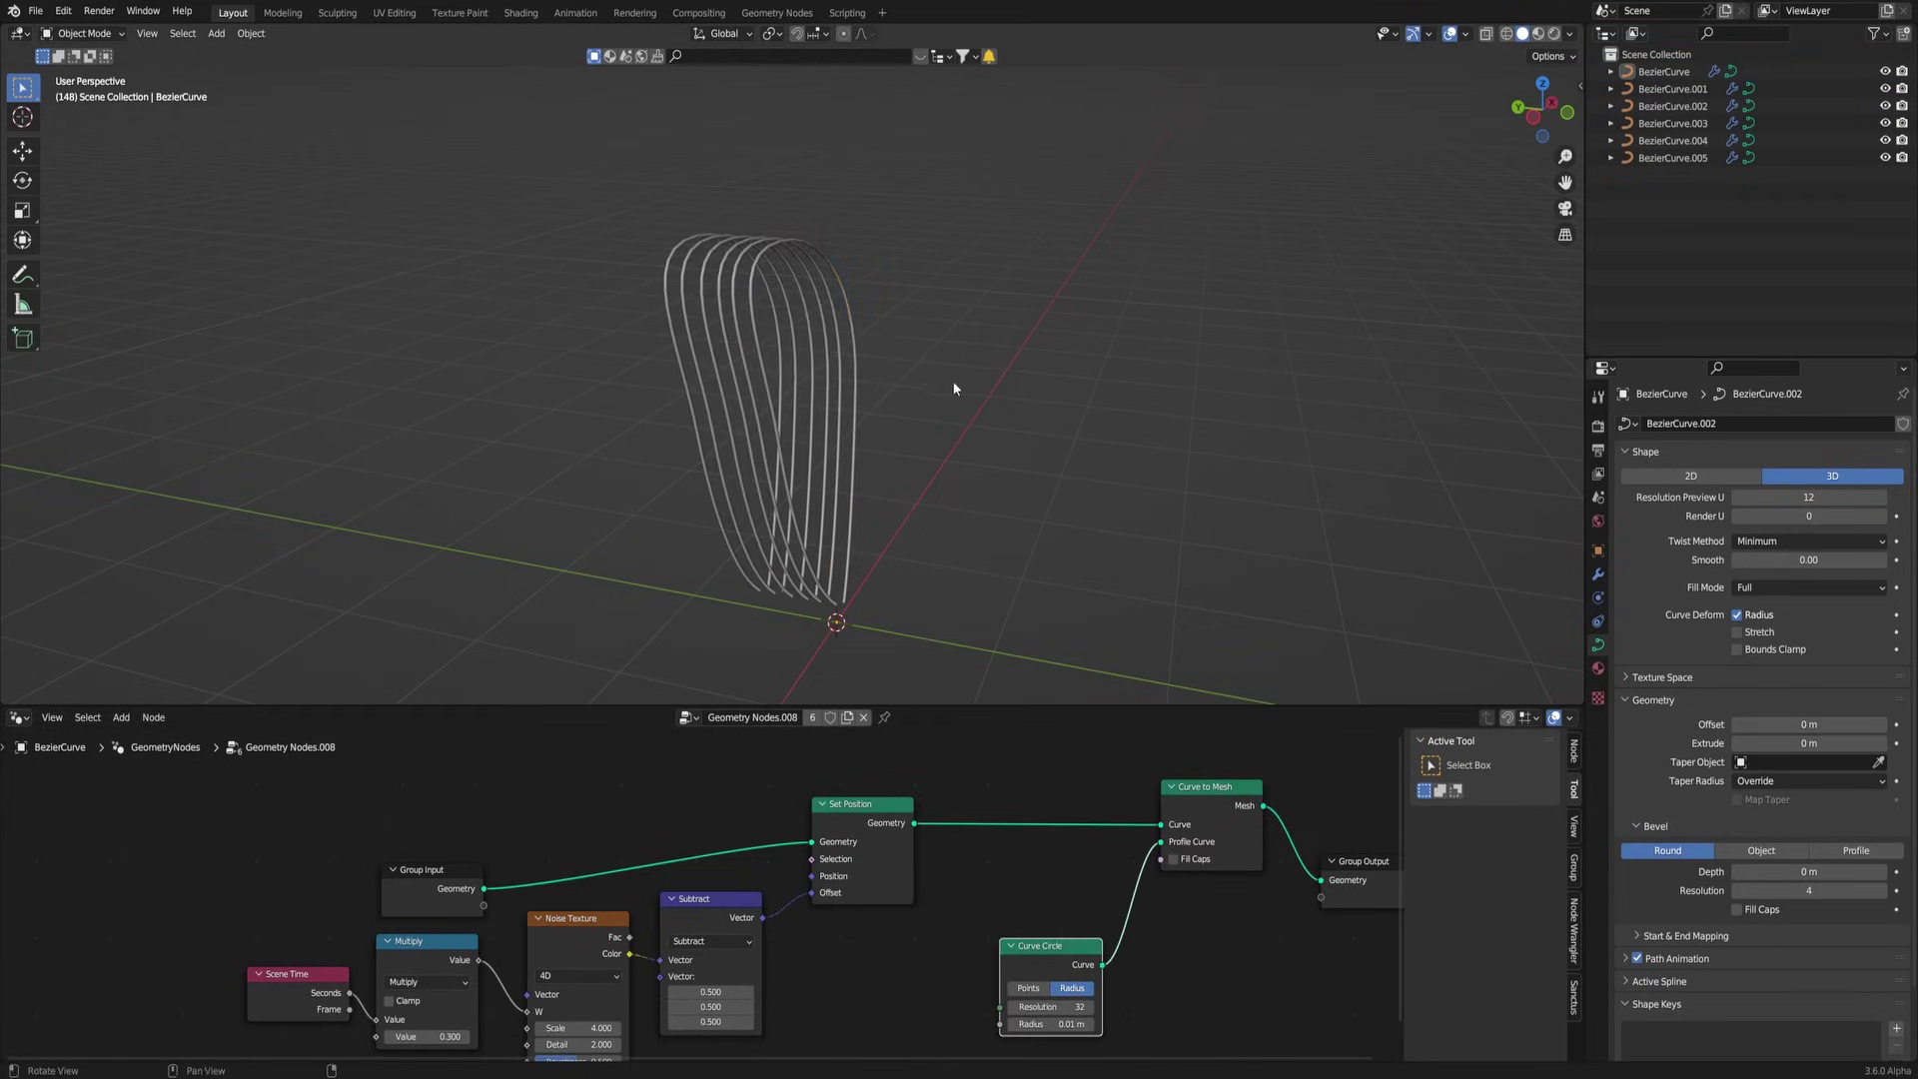
middle_click_drag(954, 389, 766, 425)
key("space")
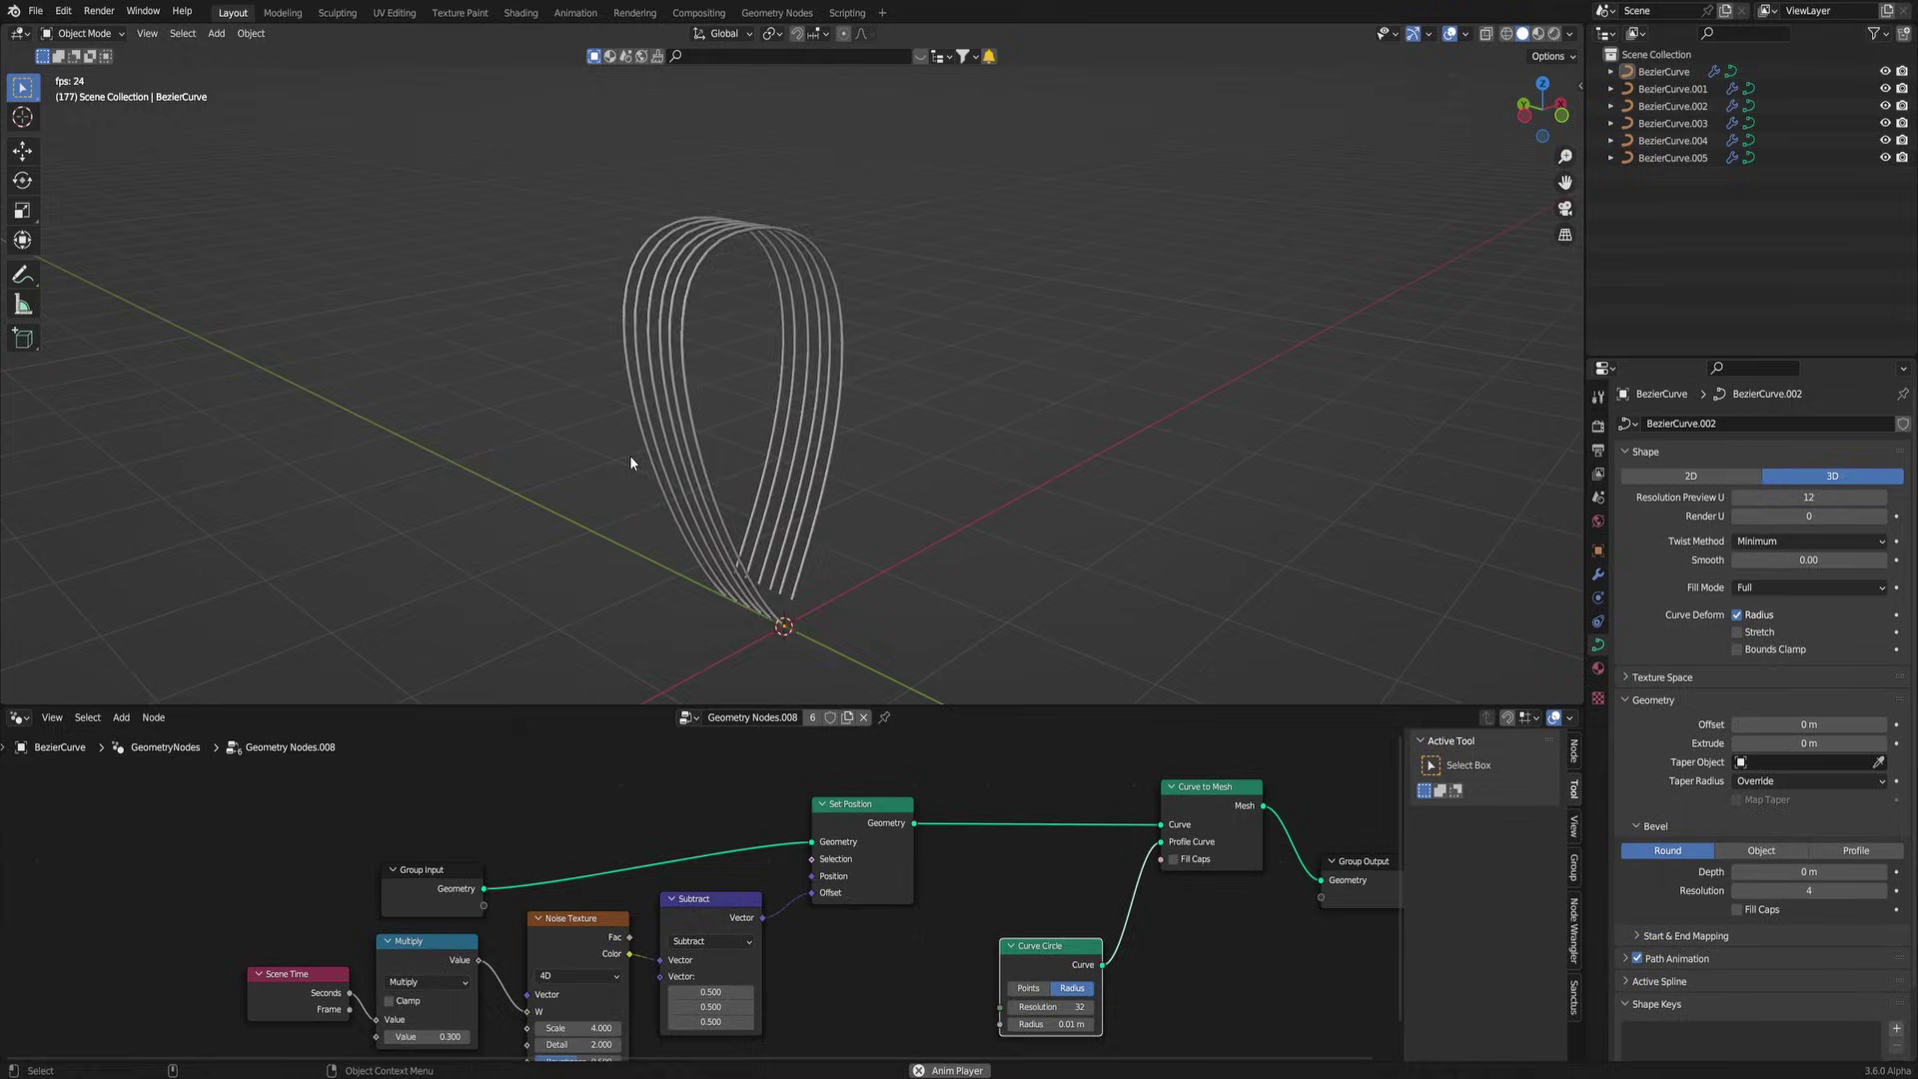
key("space")
middle_click_drag(667, 257, 814, 270)
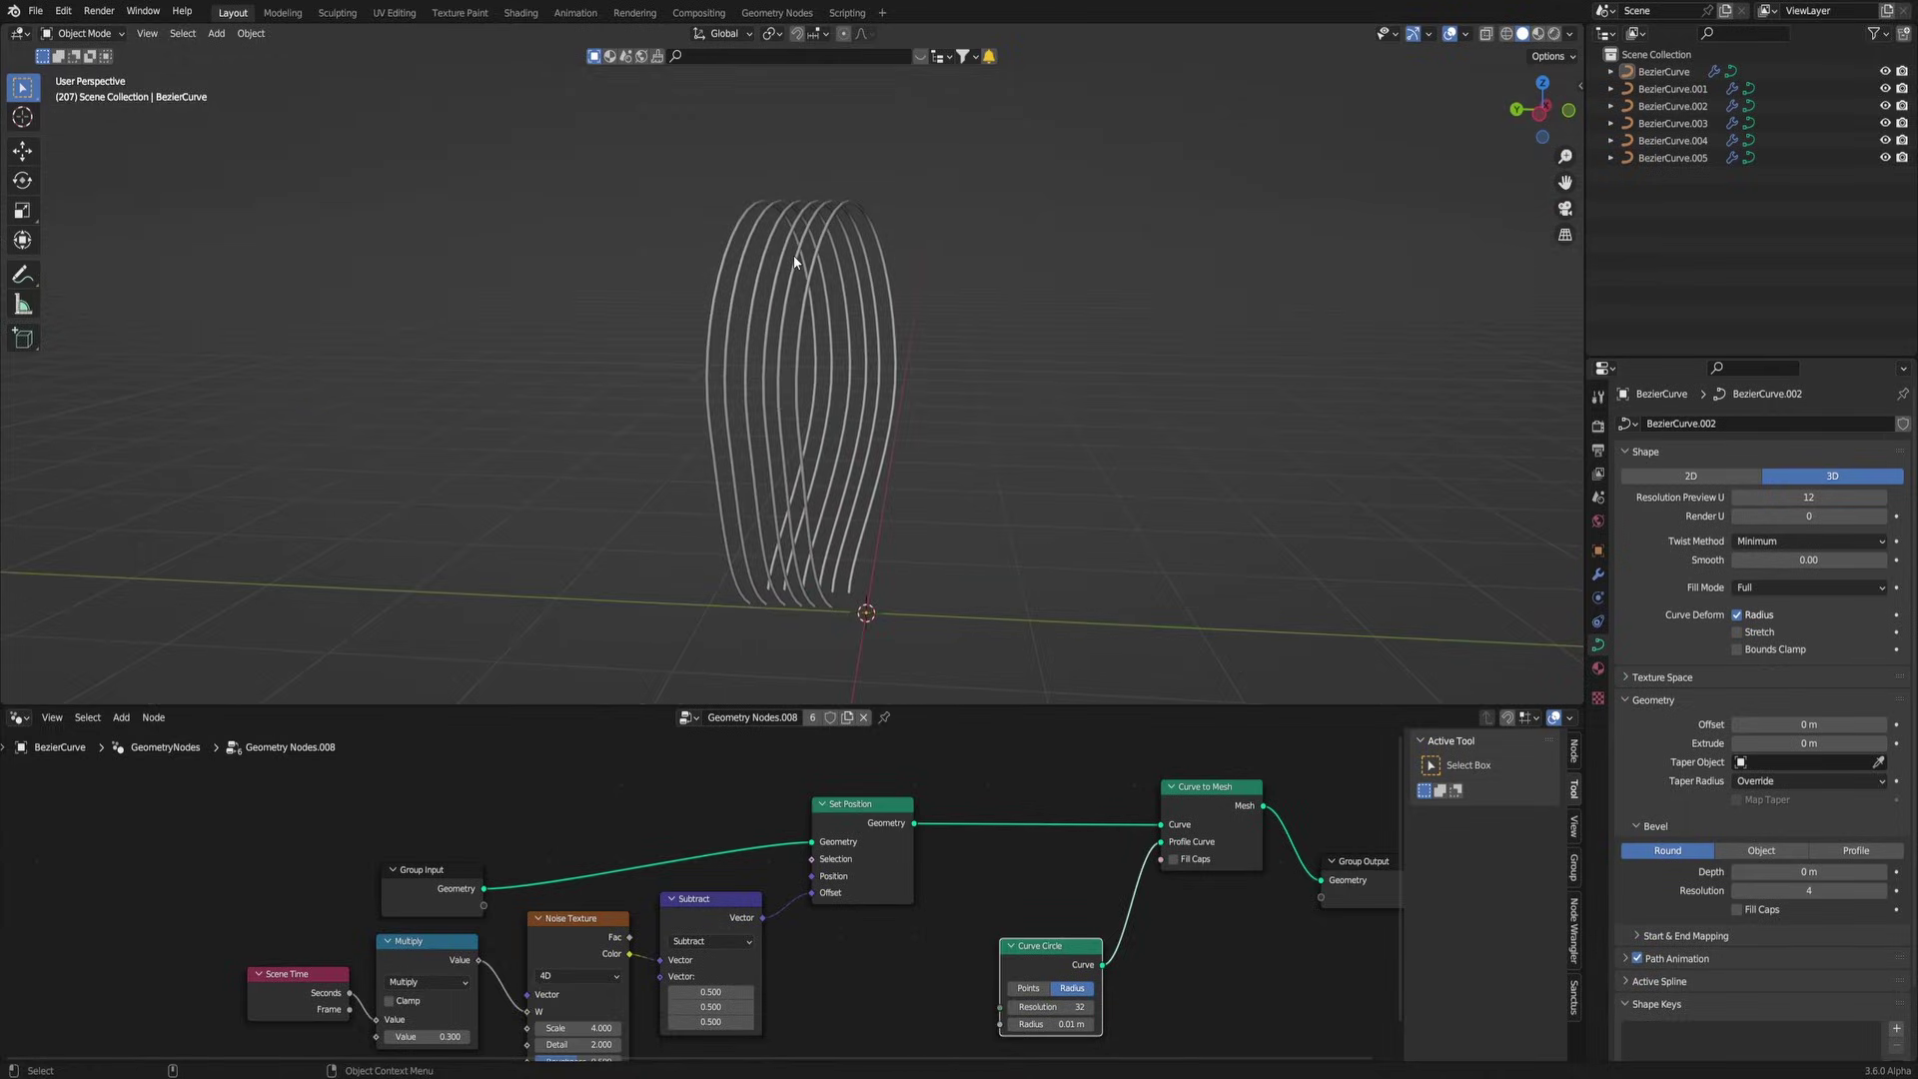
Step: Select the BezierCurve.001 strand and make its geometry node tree a single-user copy
left_click(794, 261)
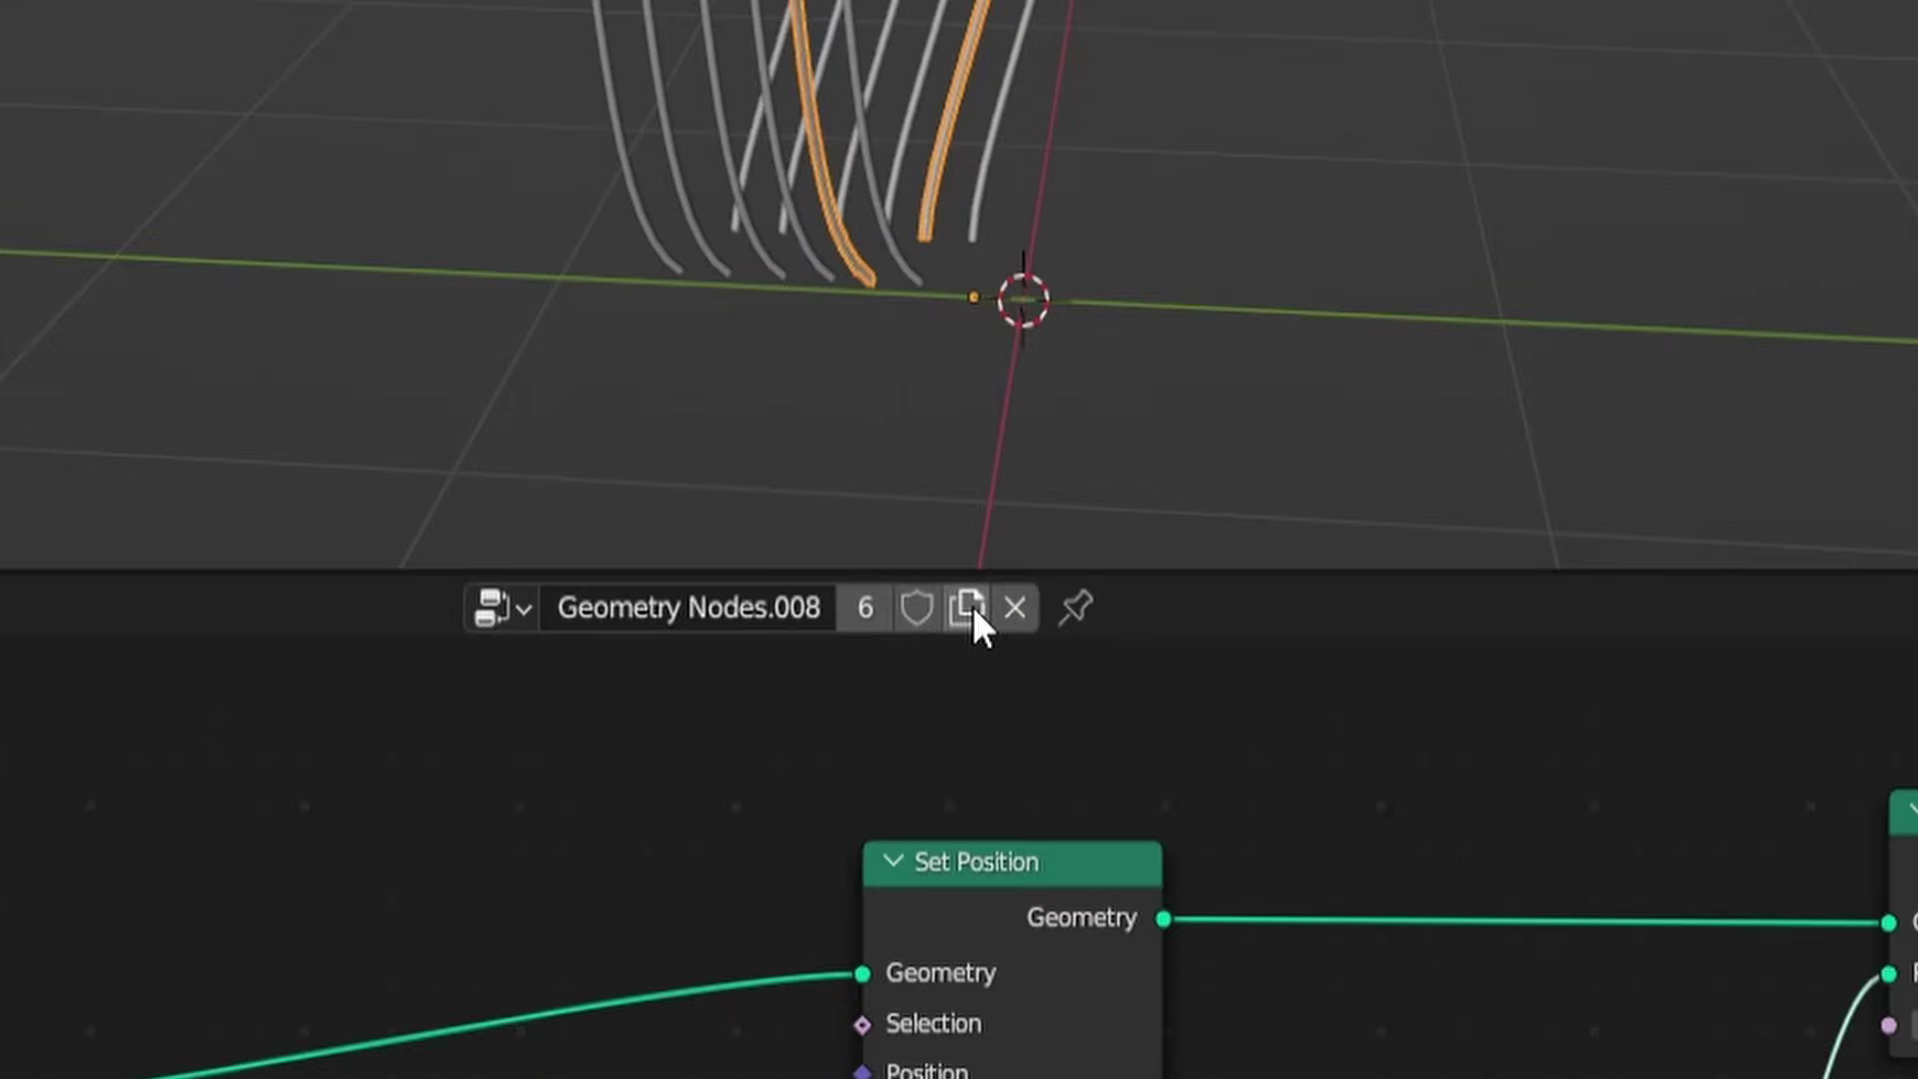
left_click(848, 718)
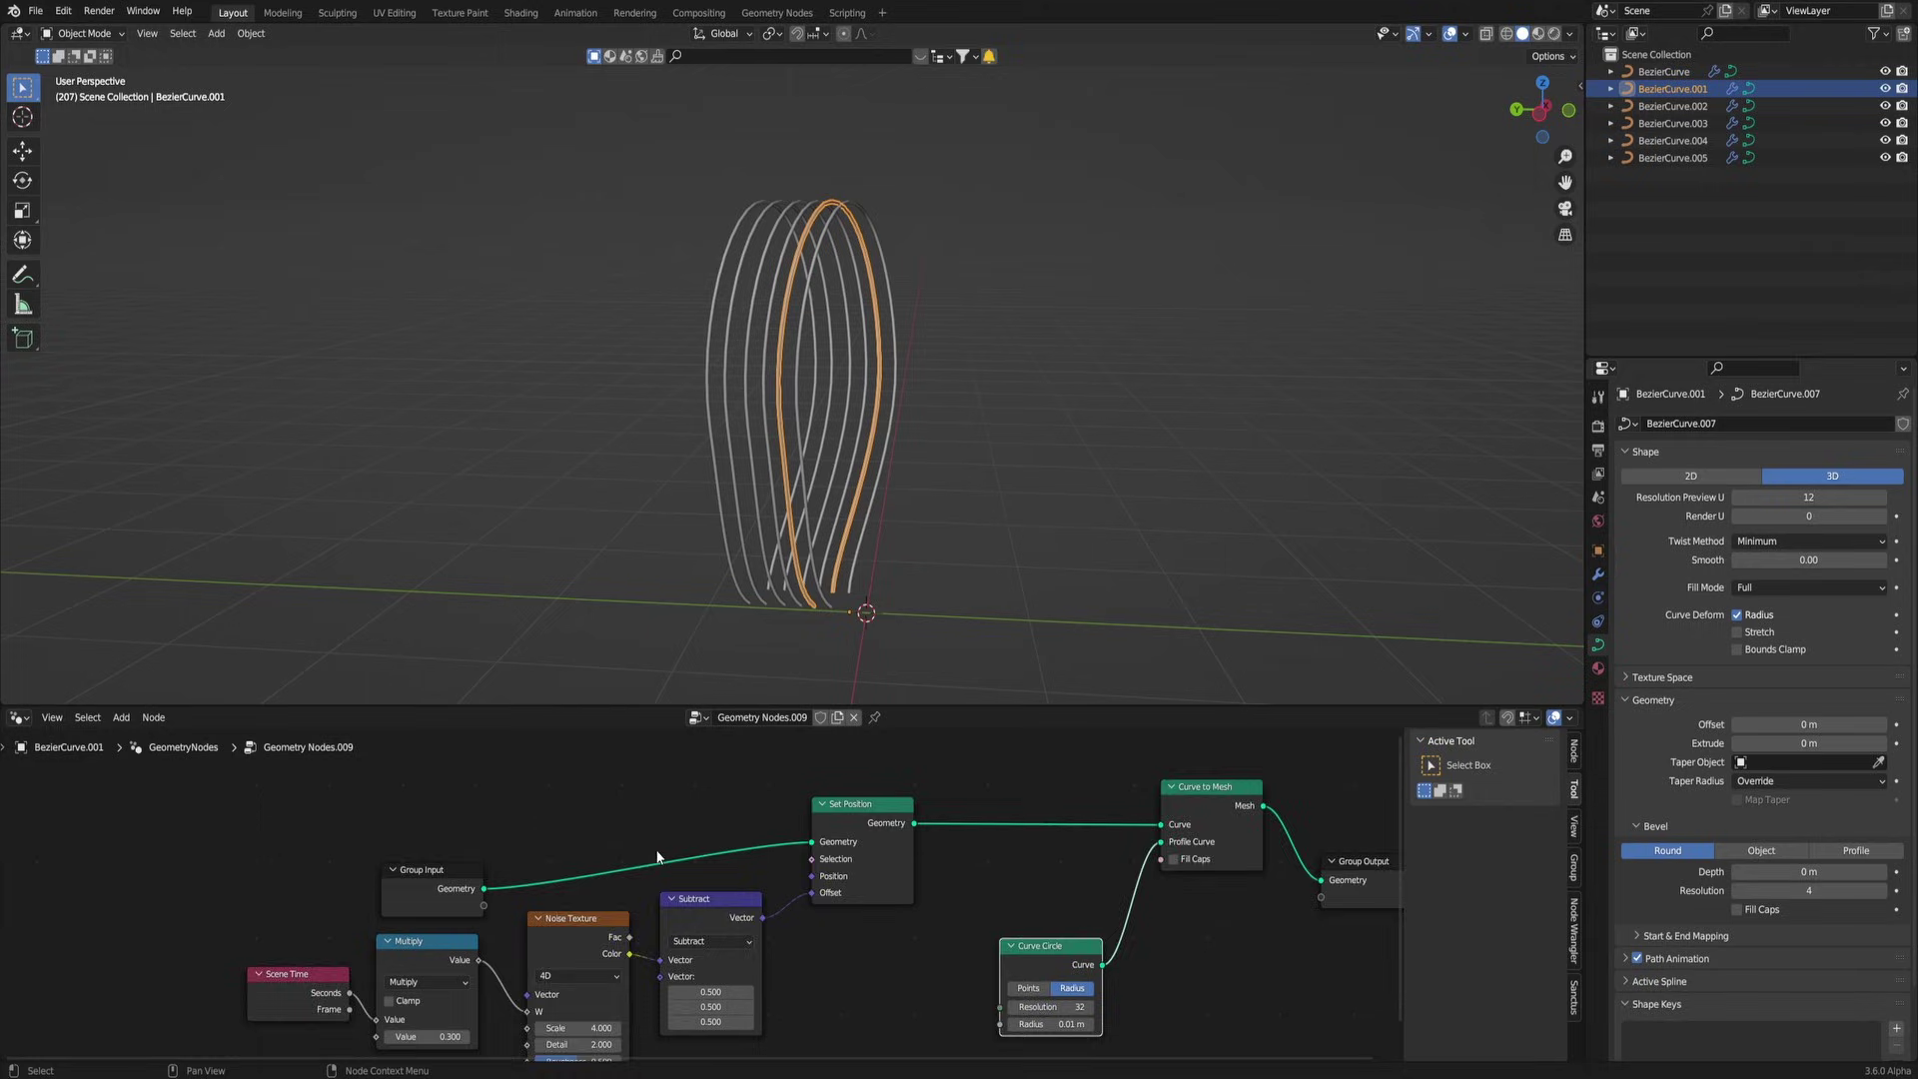
middle_click_drag(657, 852, 803, 708)
right_click(803, 1045)
key("Escape")
scroll(716, 894, "up", 4)
middle_click_drag(707, 879, 696, 918)
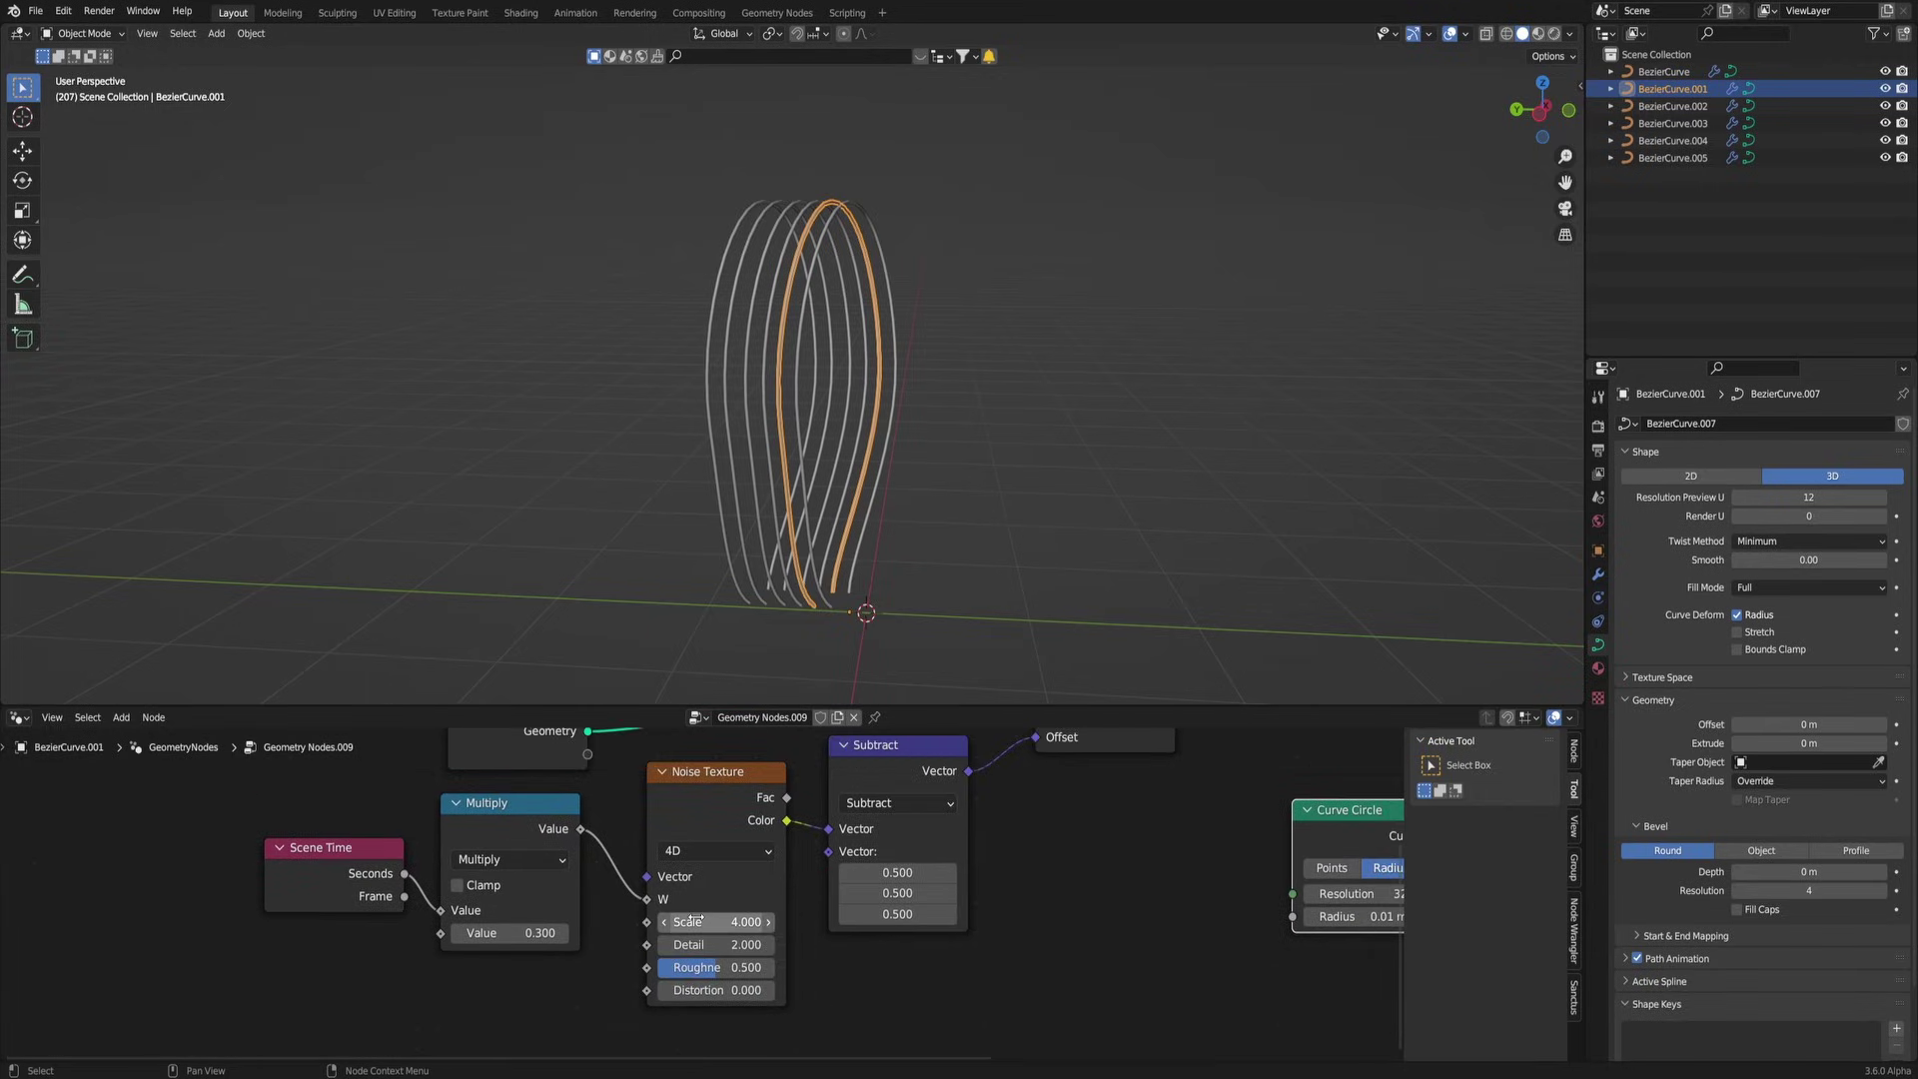
Step: Give the other strands their own node tree copies and vary the Noise Textures, with scale 3.77 and roughness 0.729 on BezierCurve.001
left_click(739, 532)
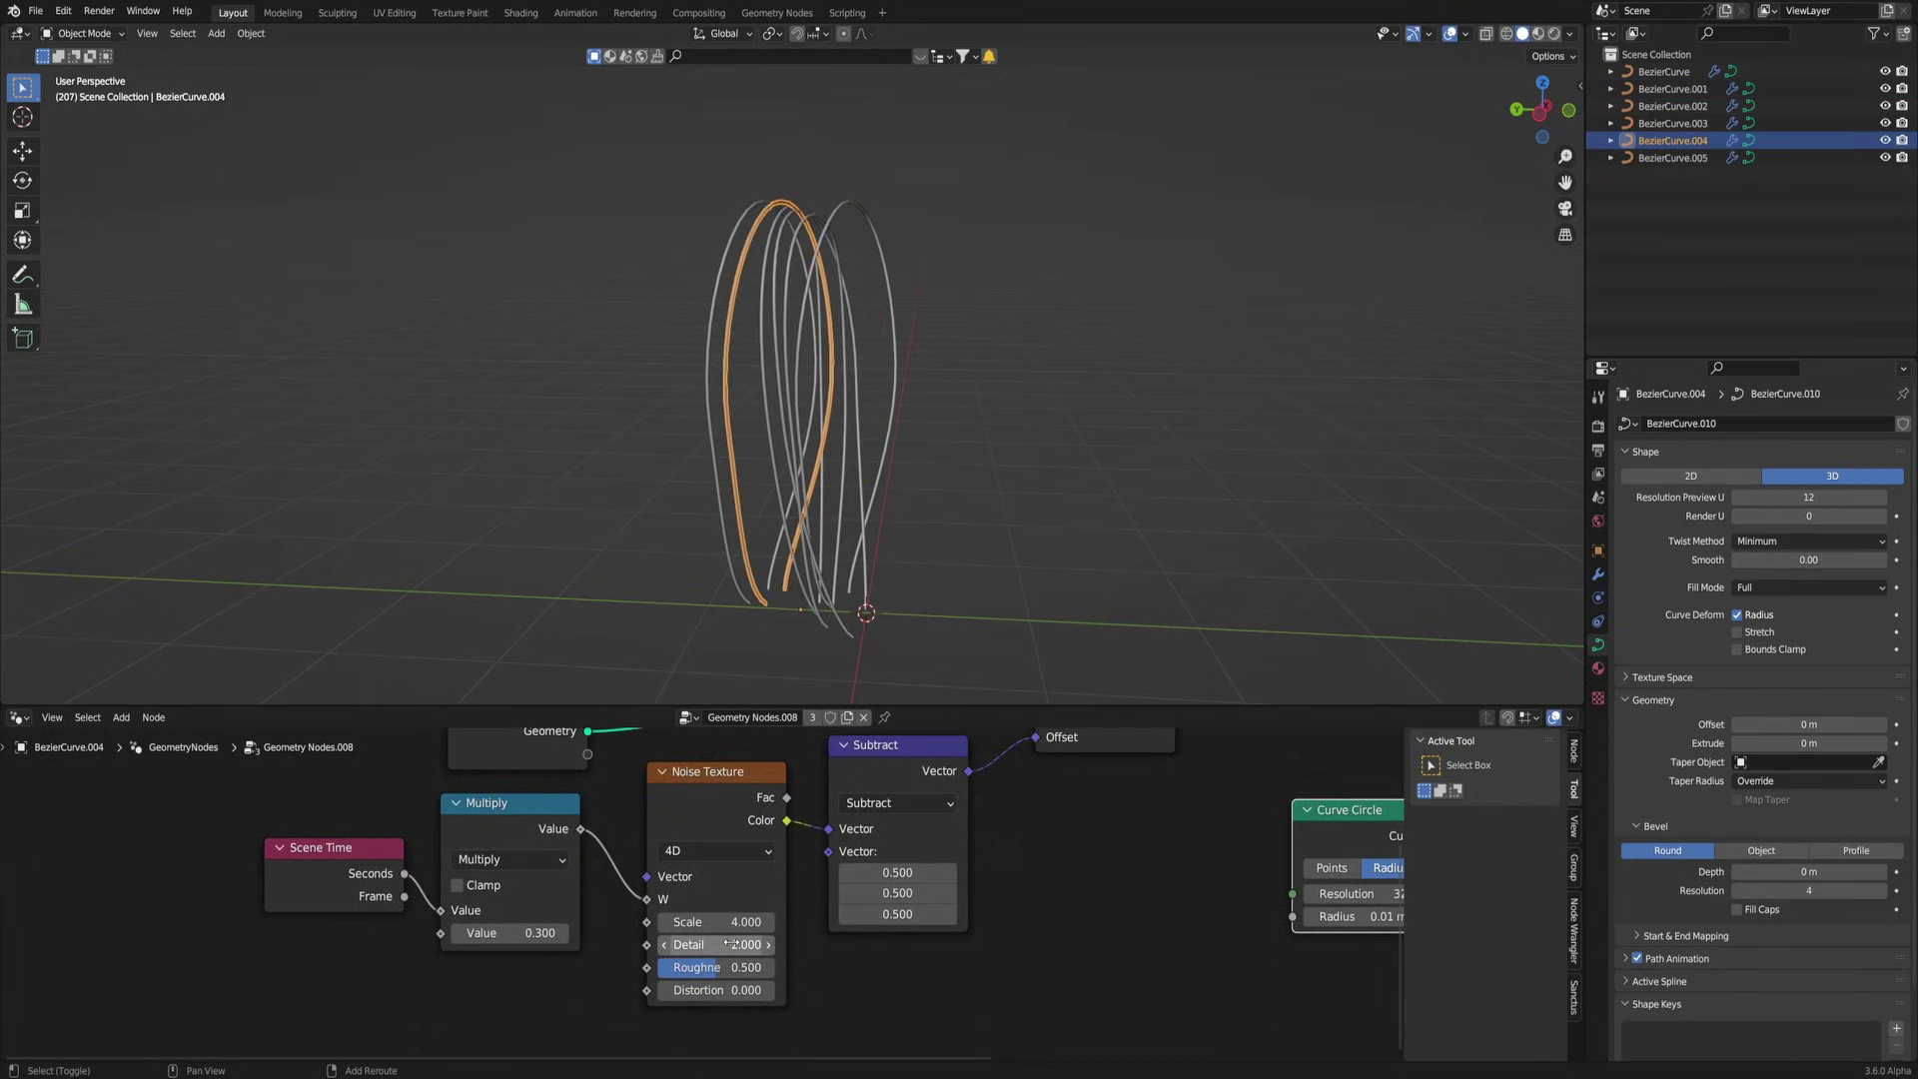
left_click_drag(720, 944, 659, 922)
left_click(726, 532)
left_click(816, 718)
left_click_drag(734, 944, 650, 944)
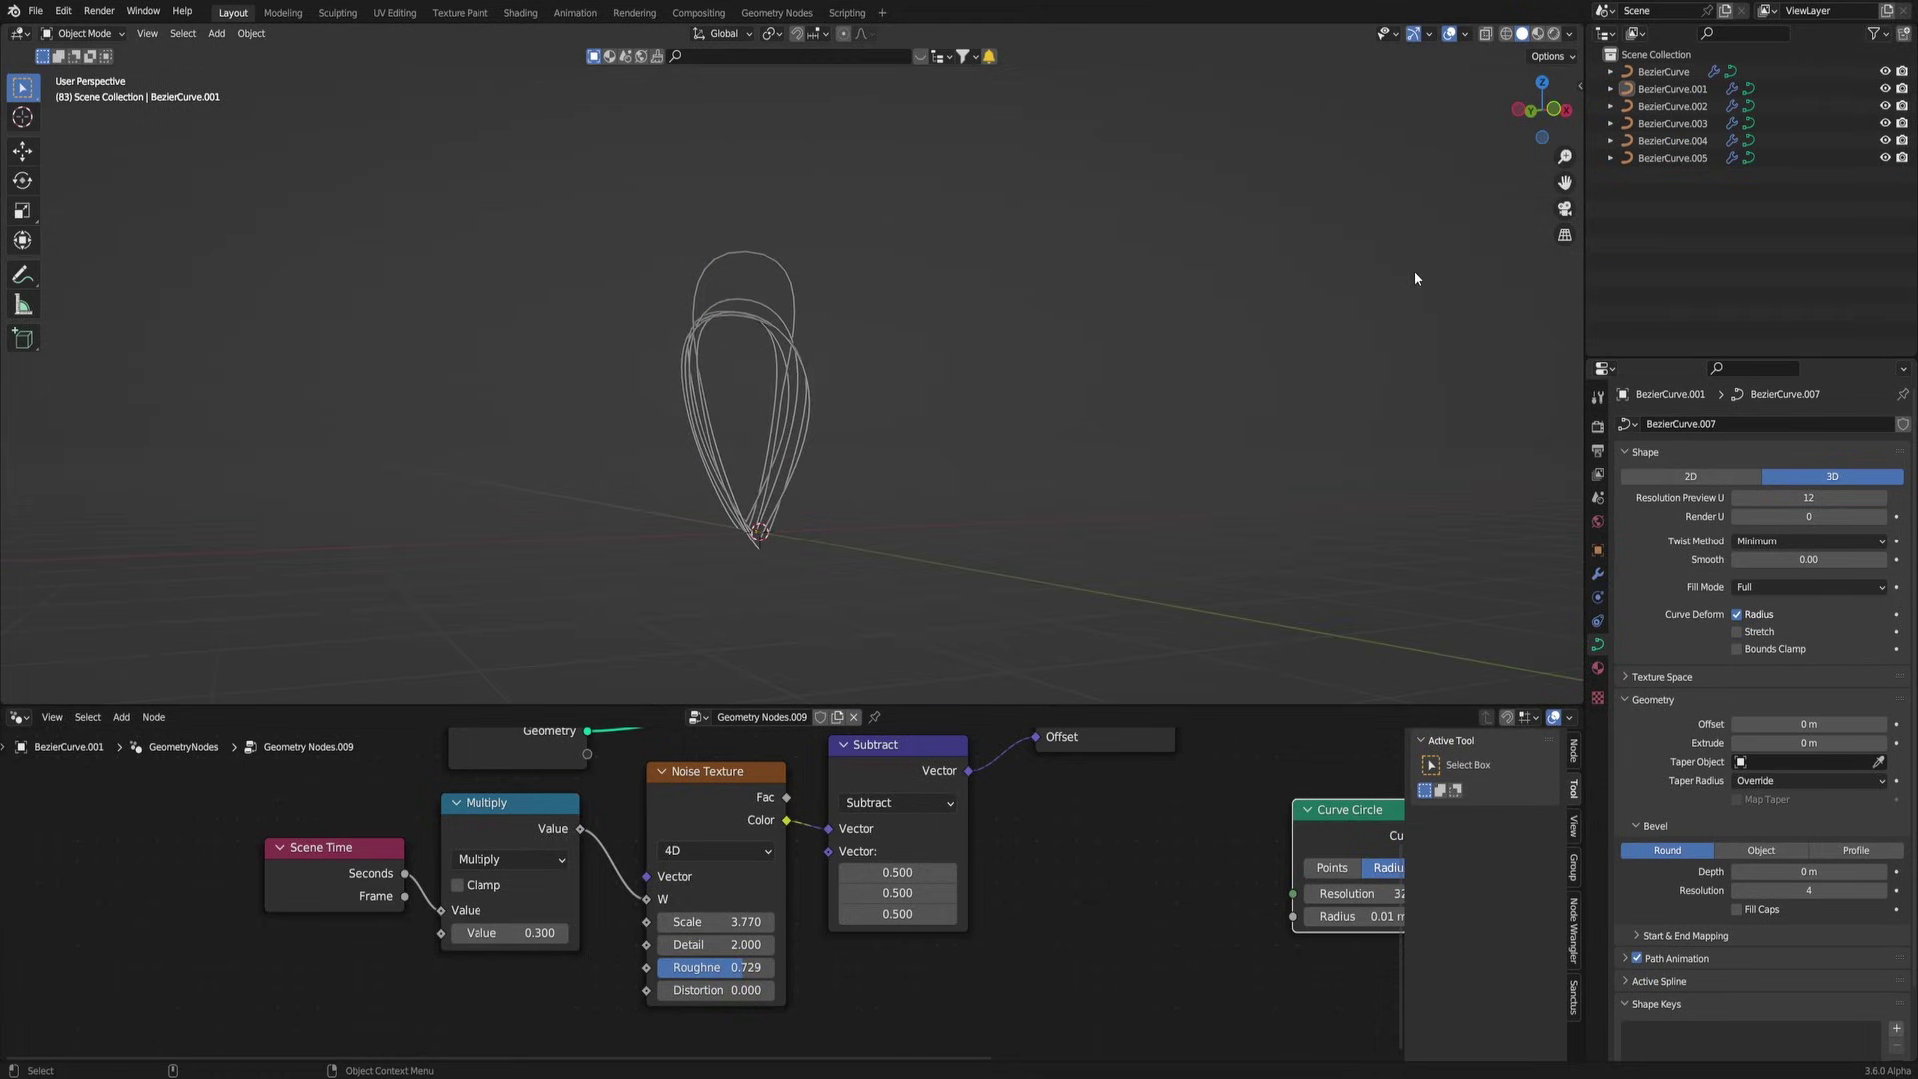
Step: Move all six curves into a new collection named threads and hide it
left_click_drag(1669, 66, 1668, 66)
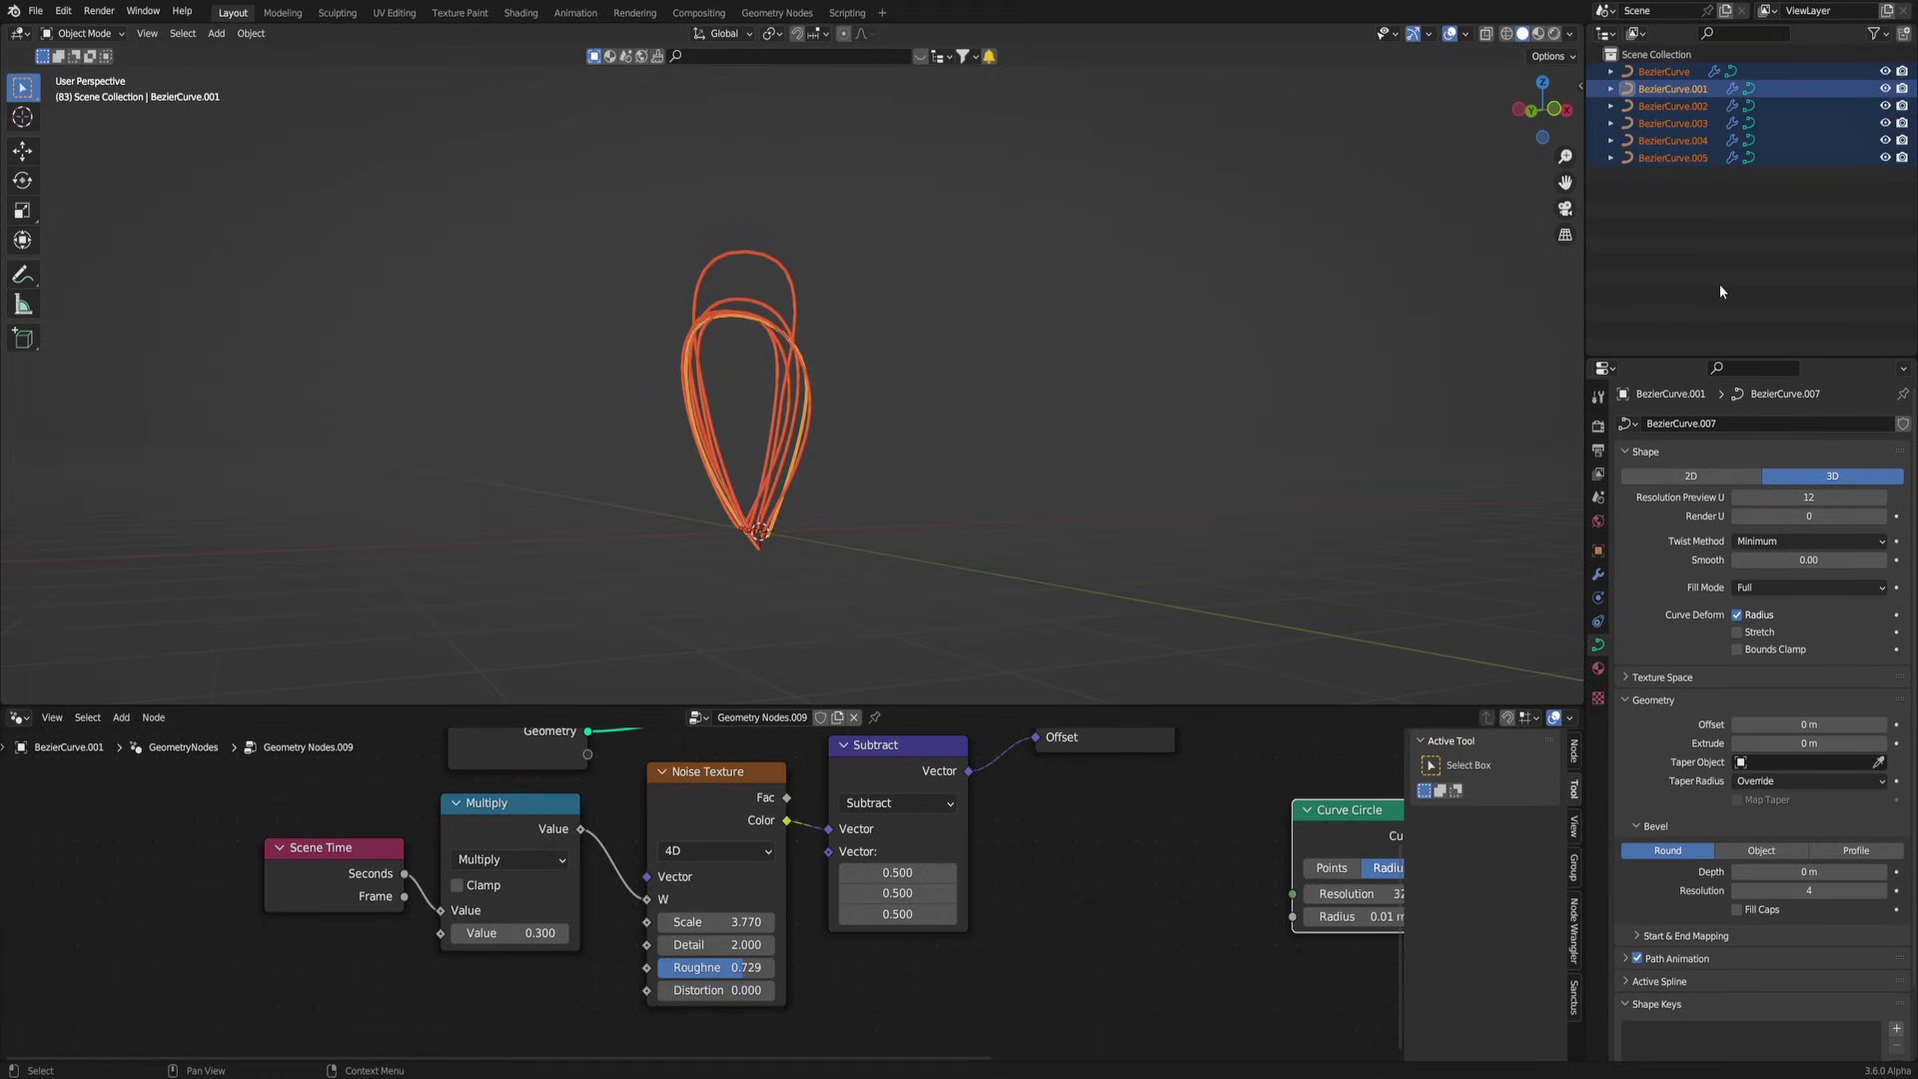
right_click(1718, 284)
left_click(1670, 286)
double_click(1657, 70)
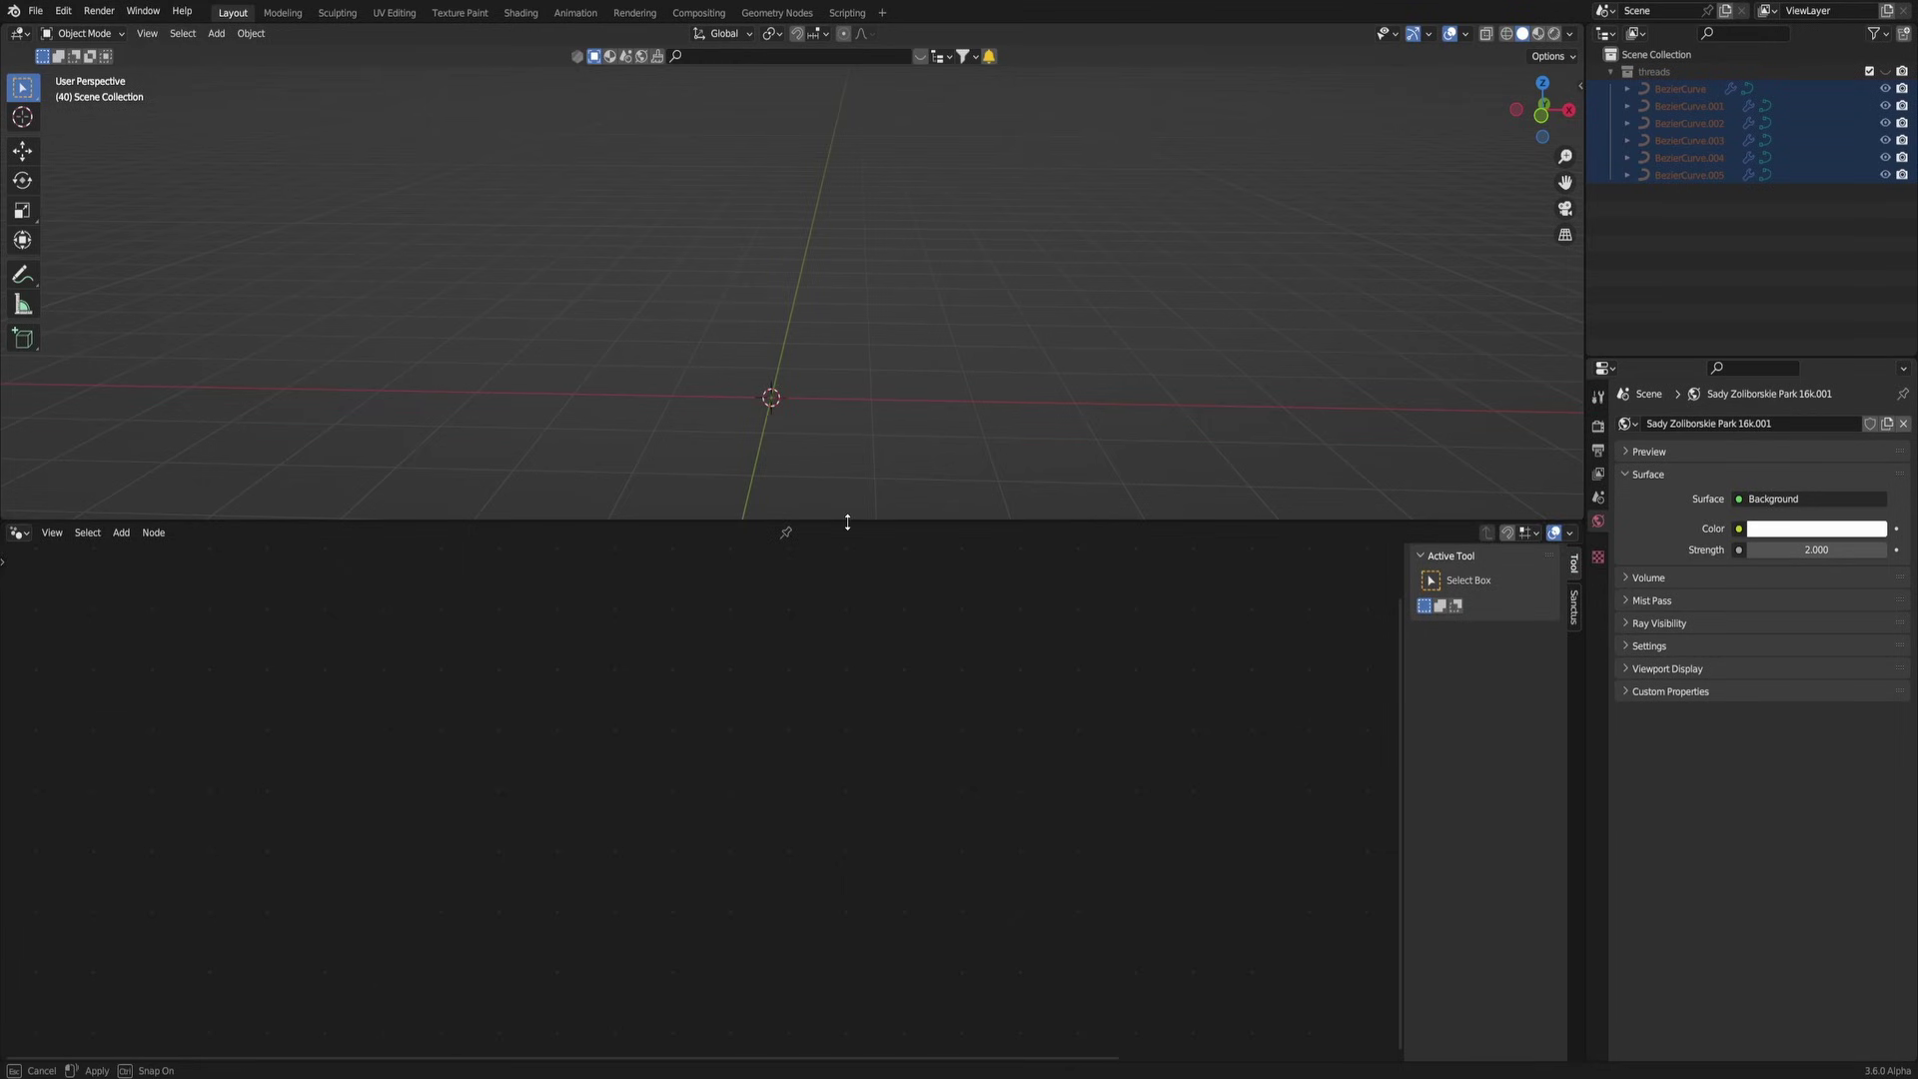
Step: Add a Monkey mesh, scale and smooth it, and give it a new geometry node tree
left_click_drag(847, 522, 830, 669)
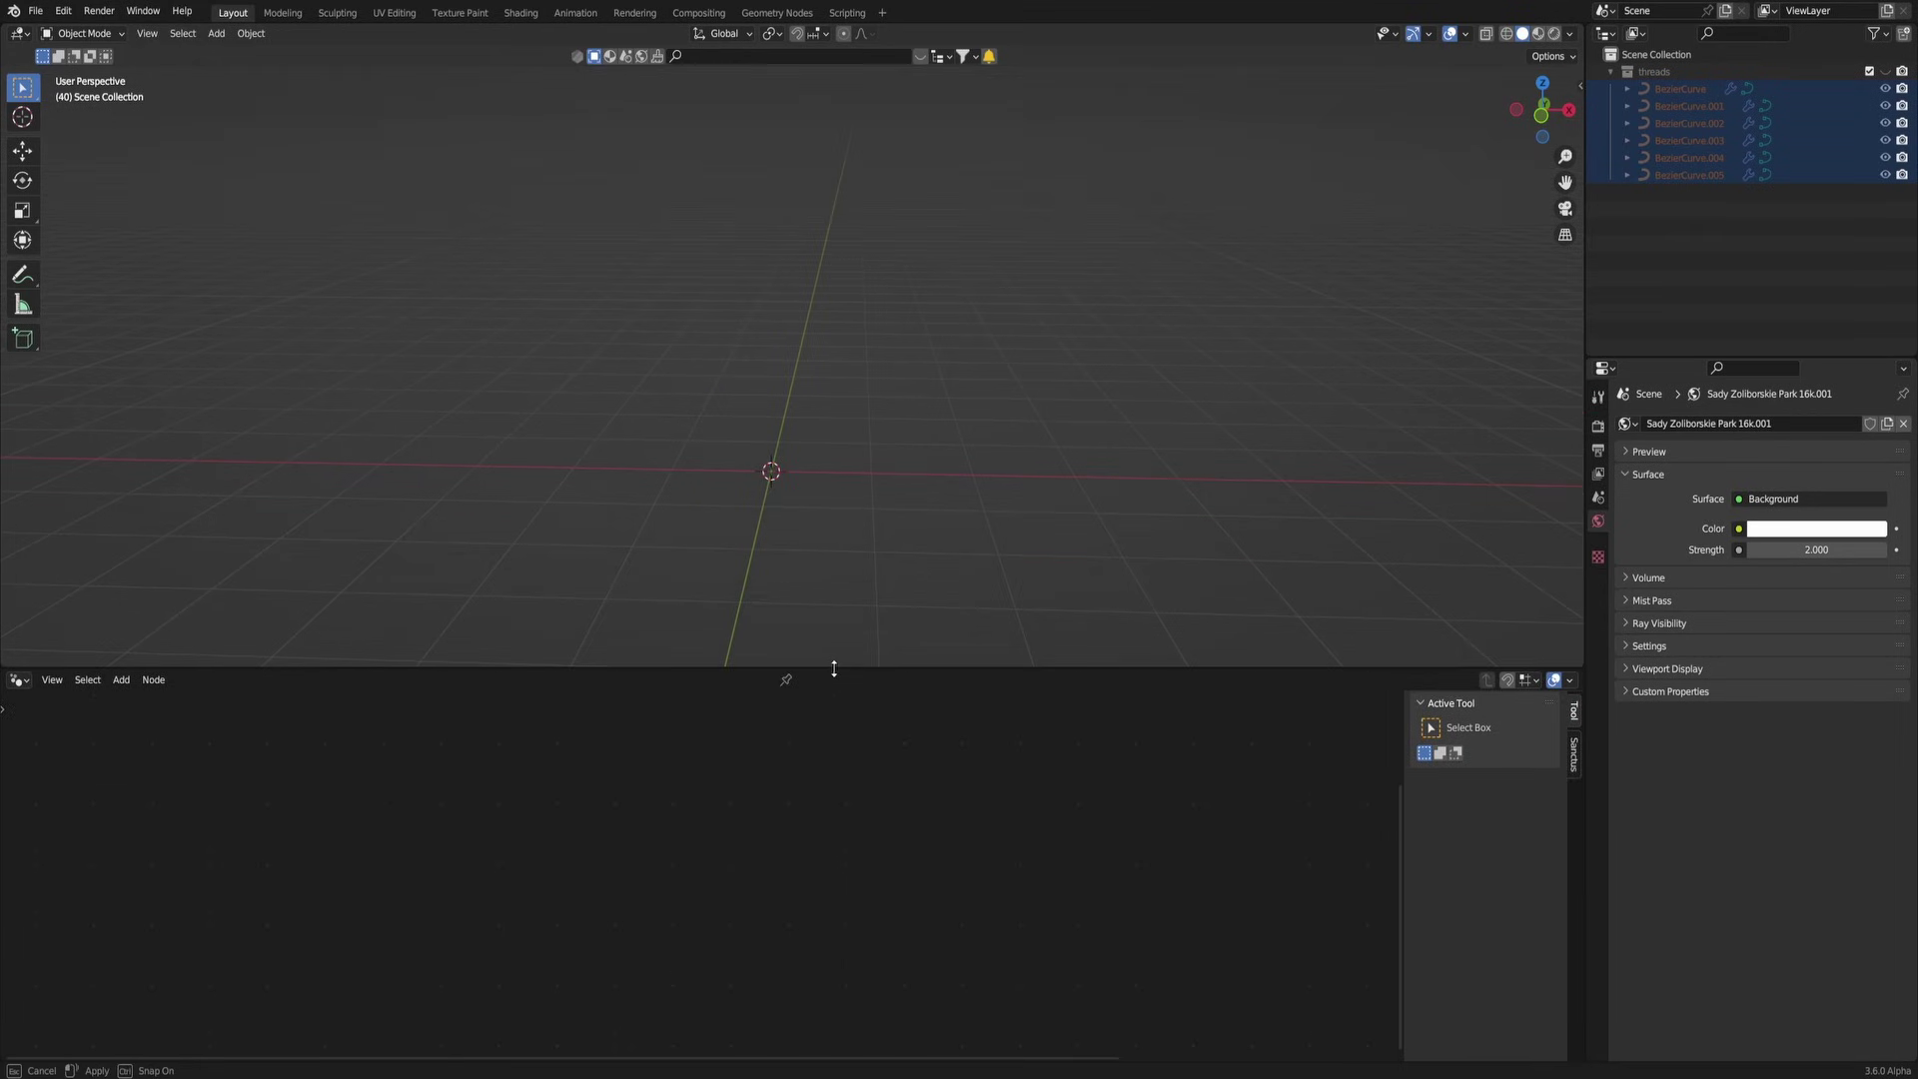
key("shift+a")
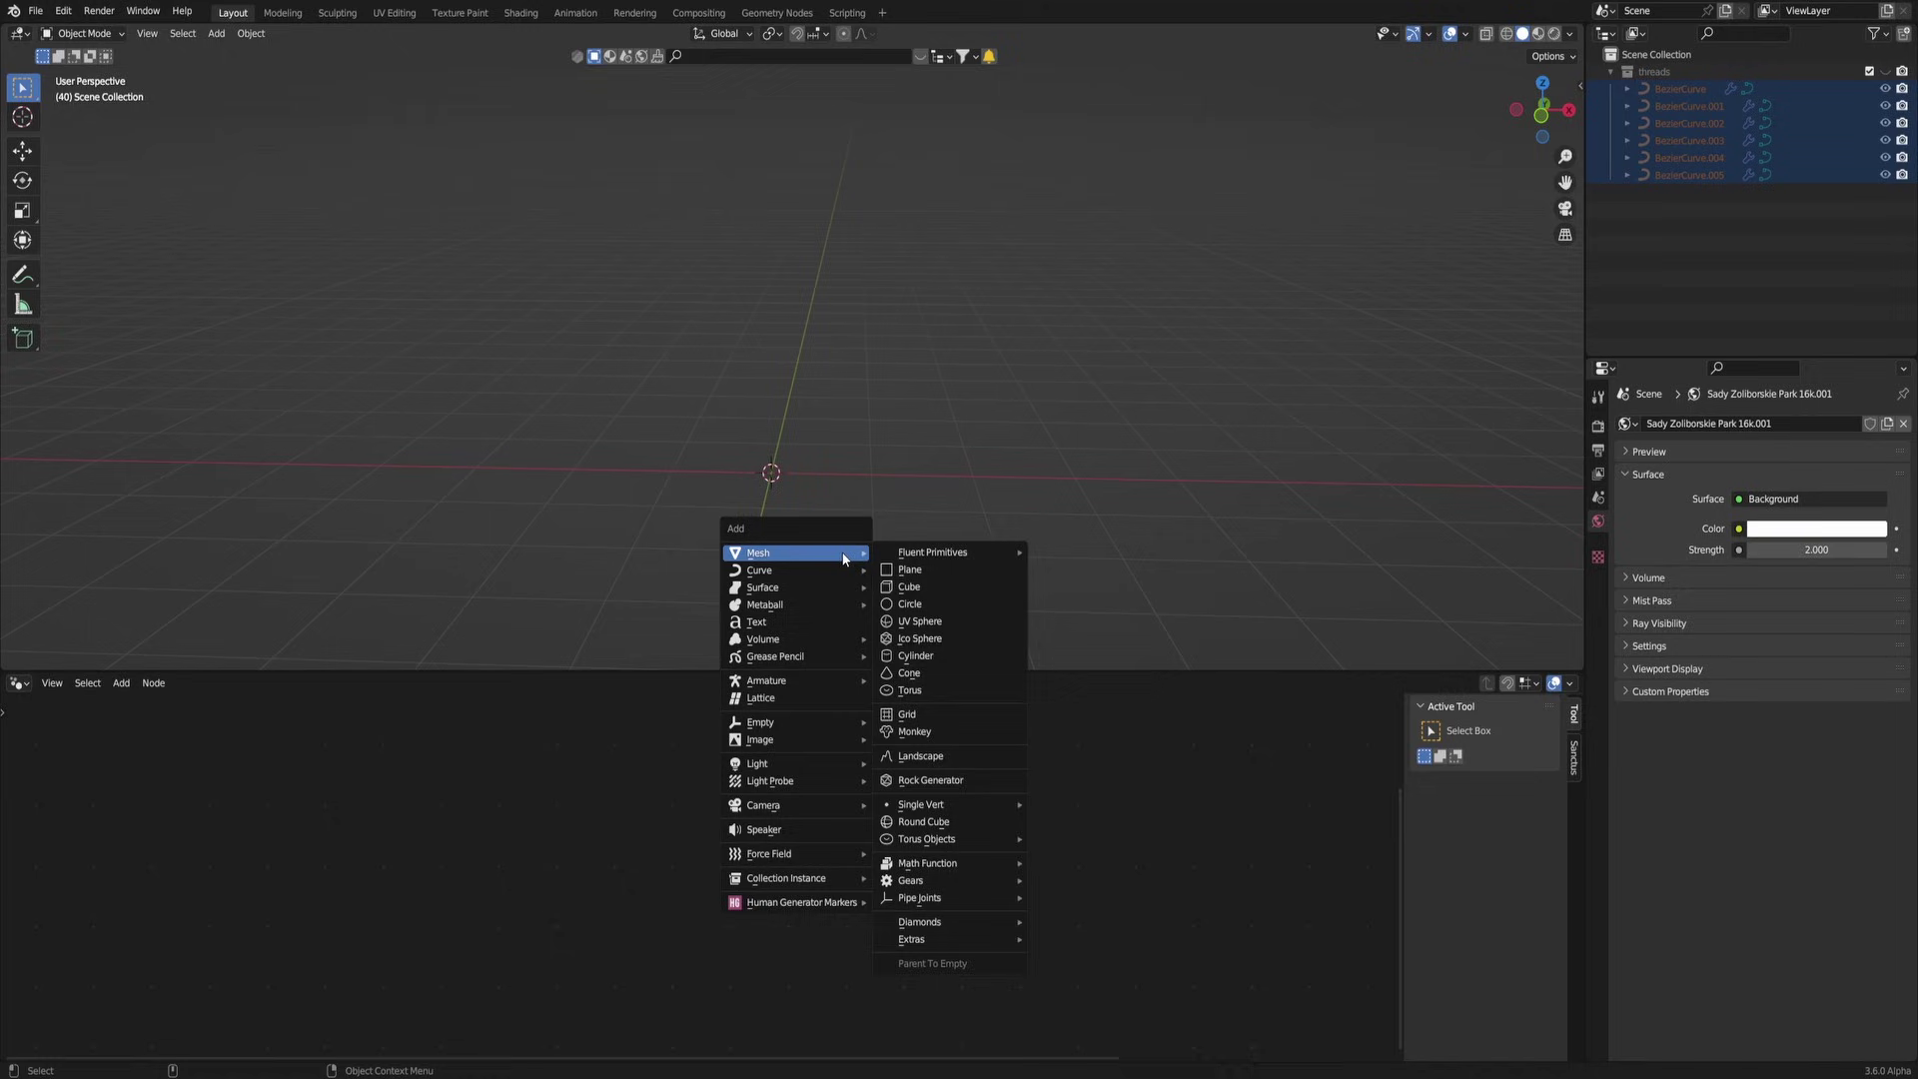
left_click(926, 740)
middle_click_drag(925, 559, 783, 556)
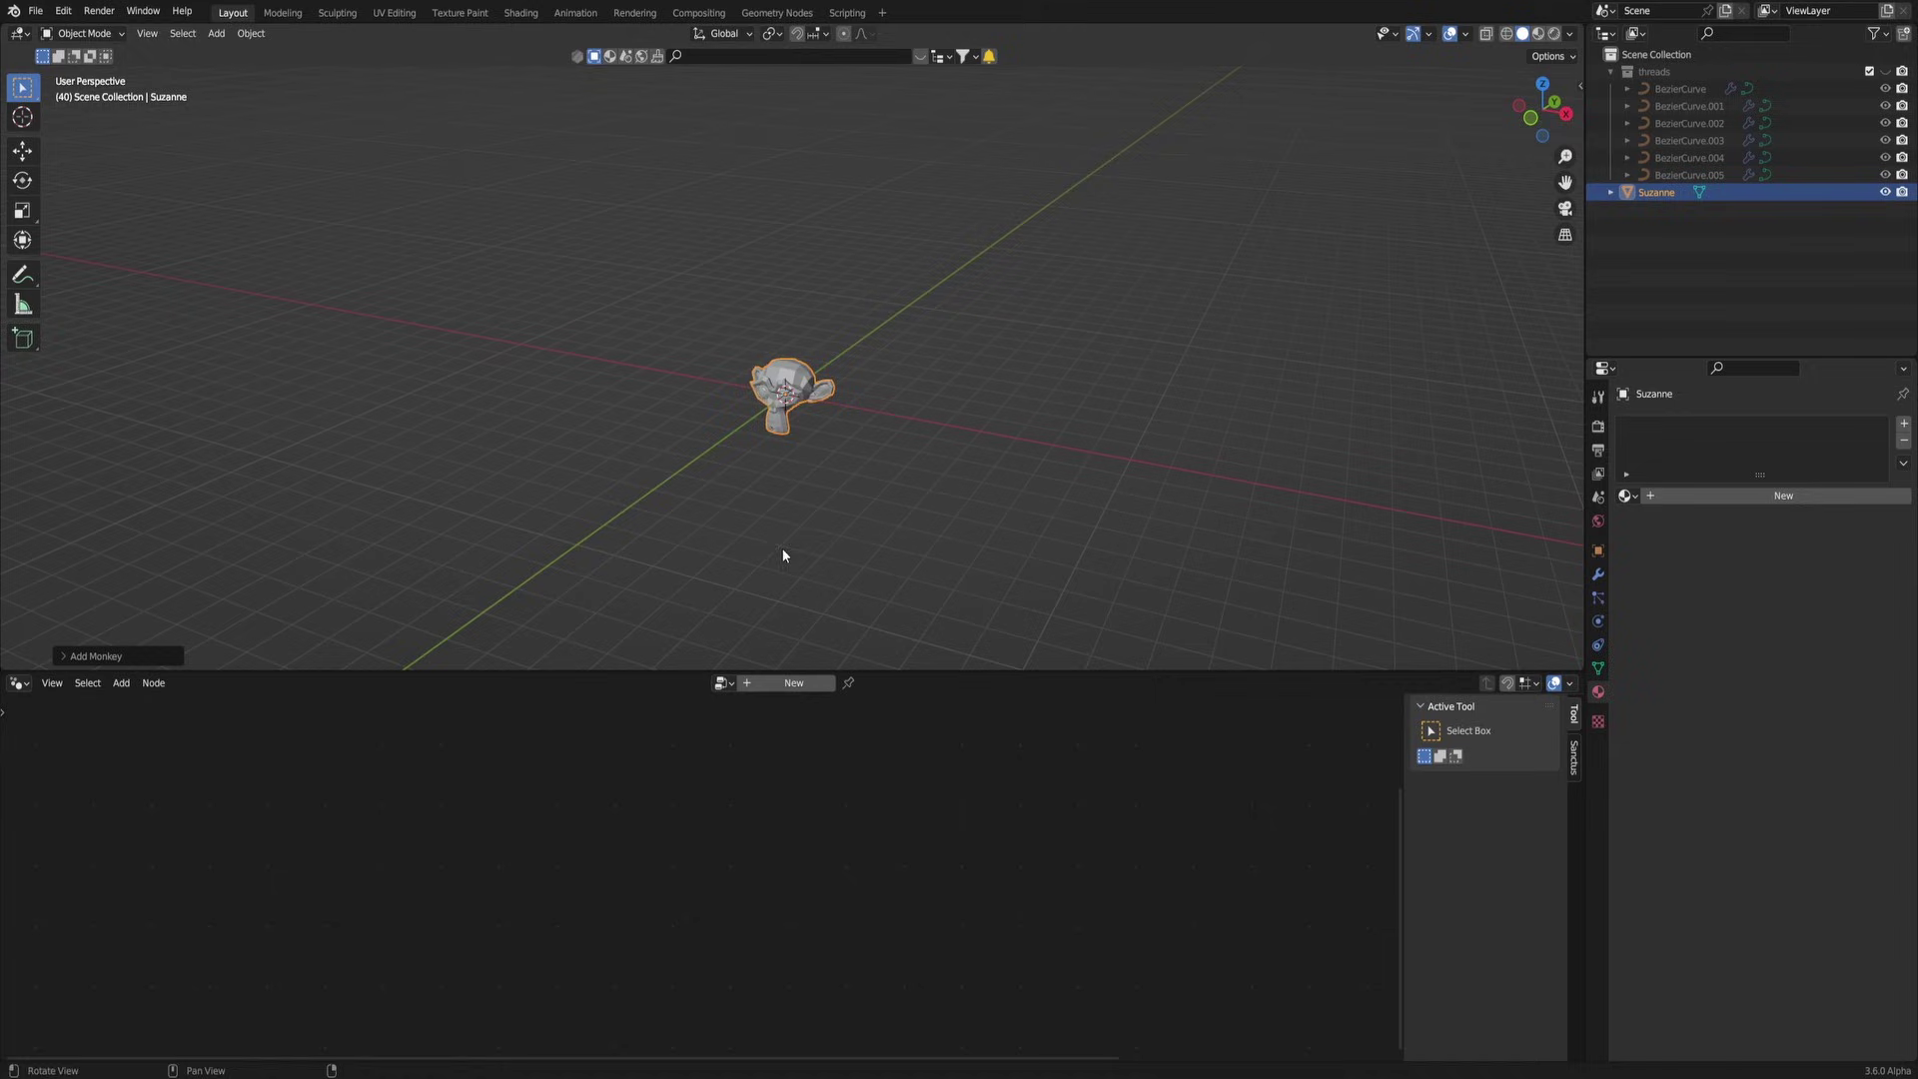
scroll(829, 440, "up", 5)
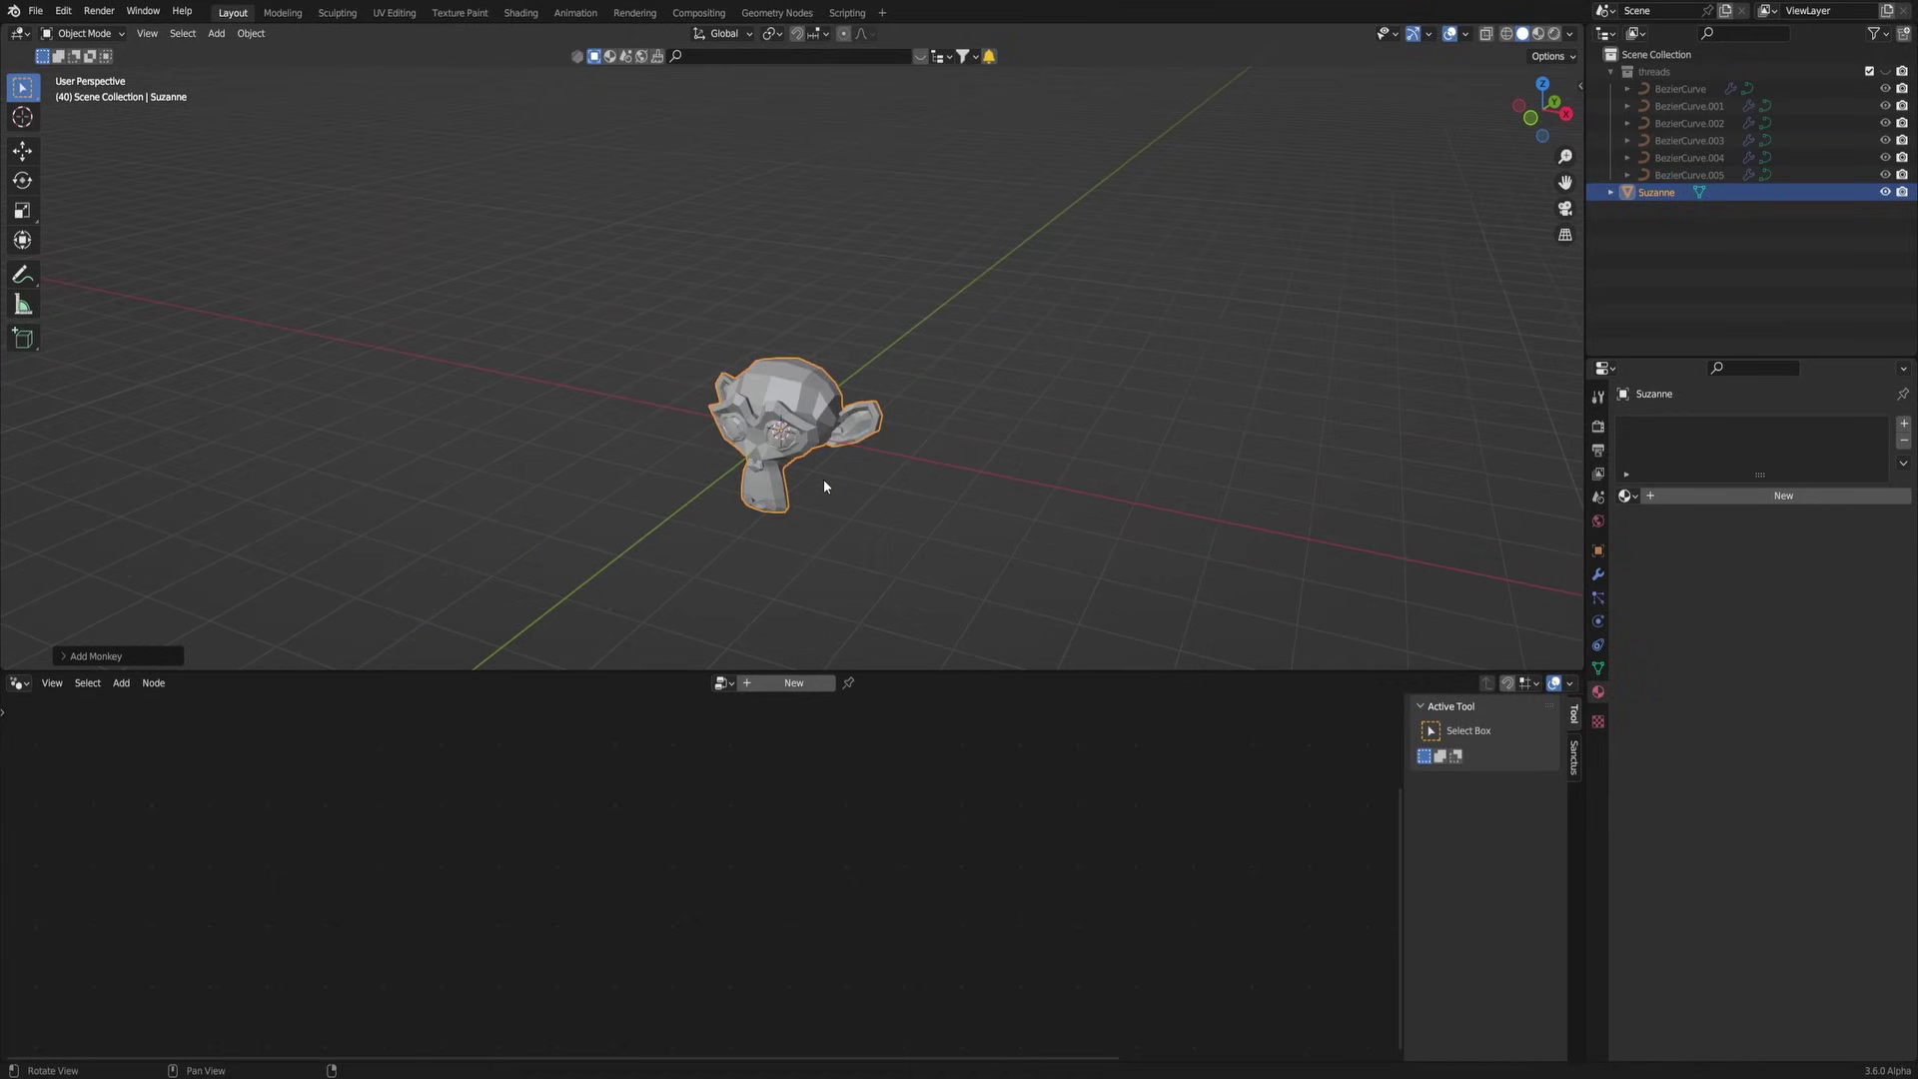
key("s")
left_click(903, 460)
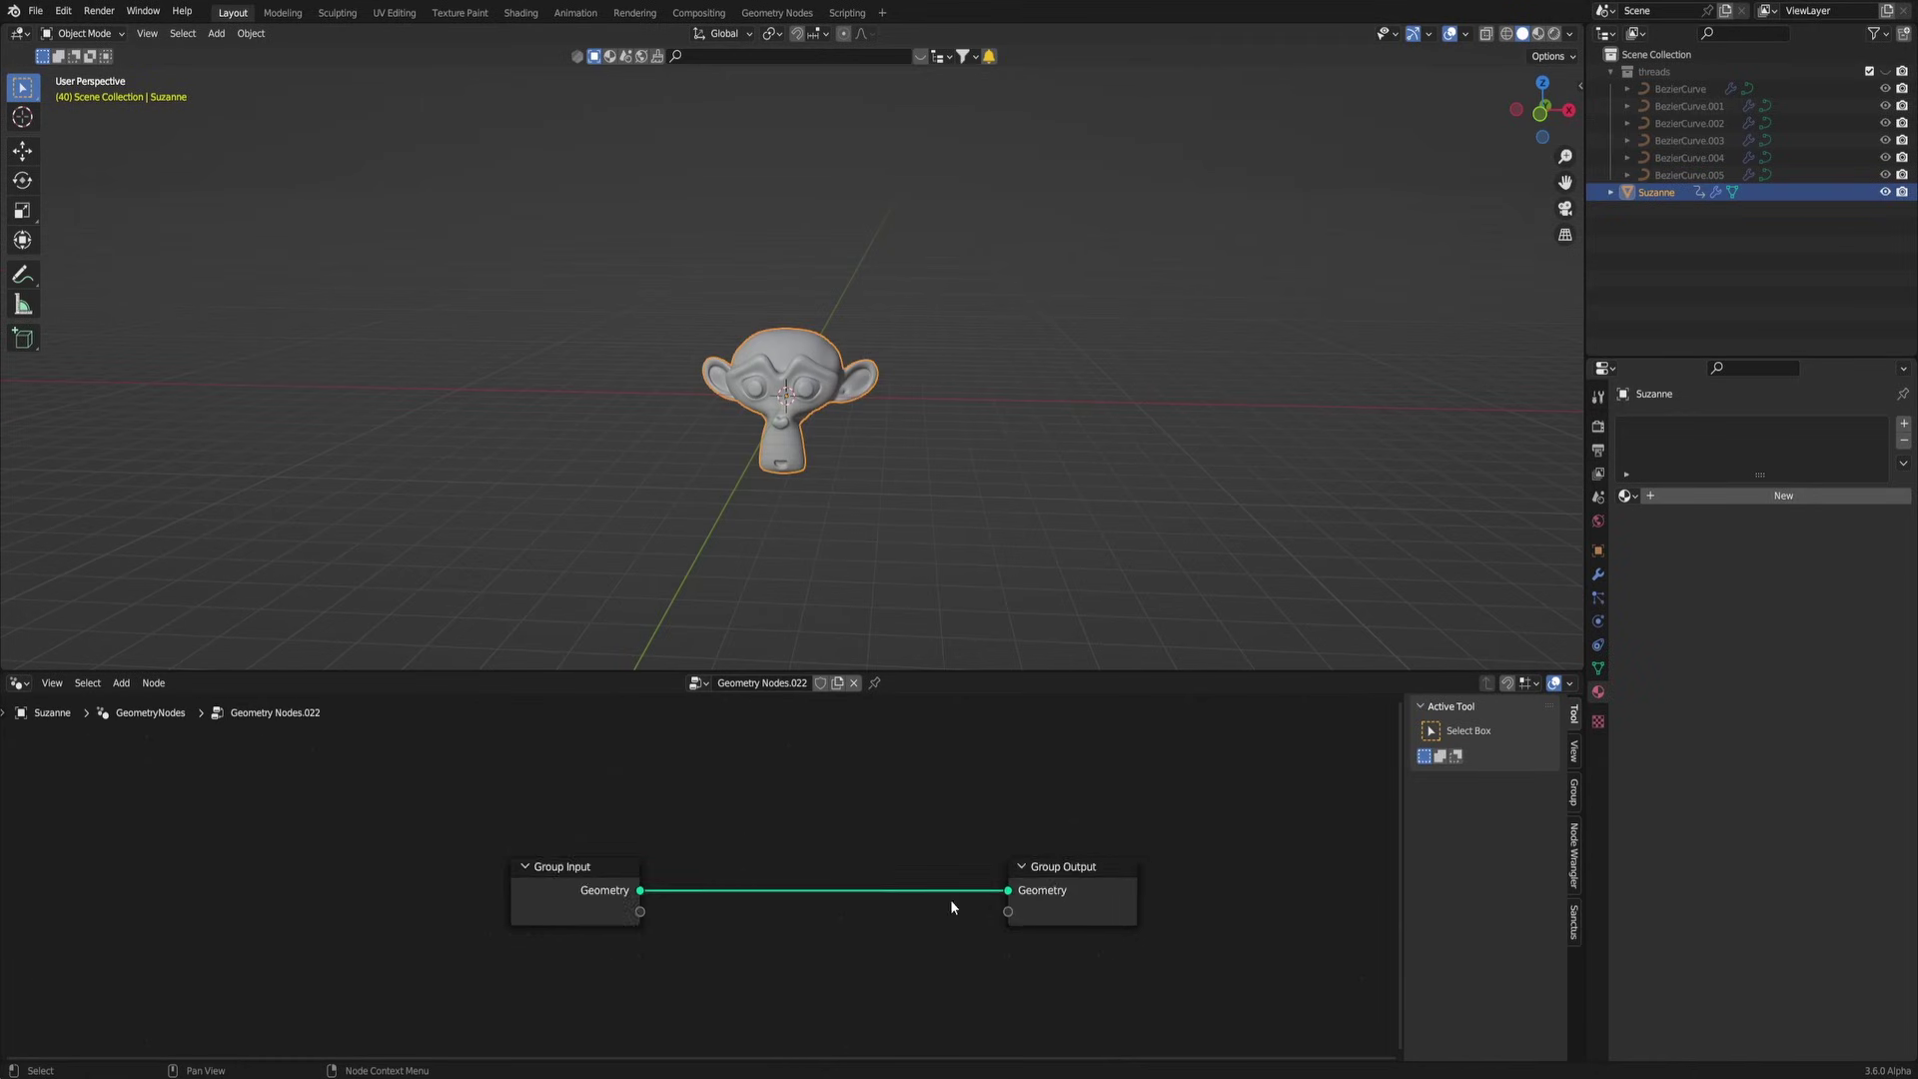
Step: Insert a Distribute Points on Faces node after Group Input and move Group Output farther away
middle_click_drag(950, 905, 784, 899)
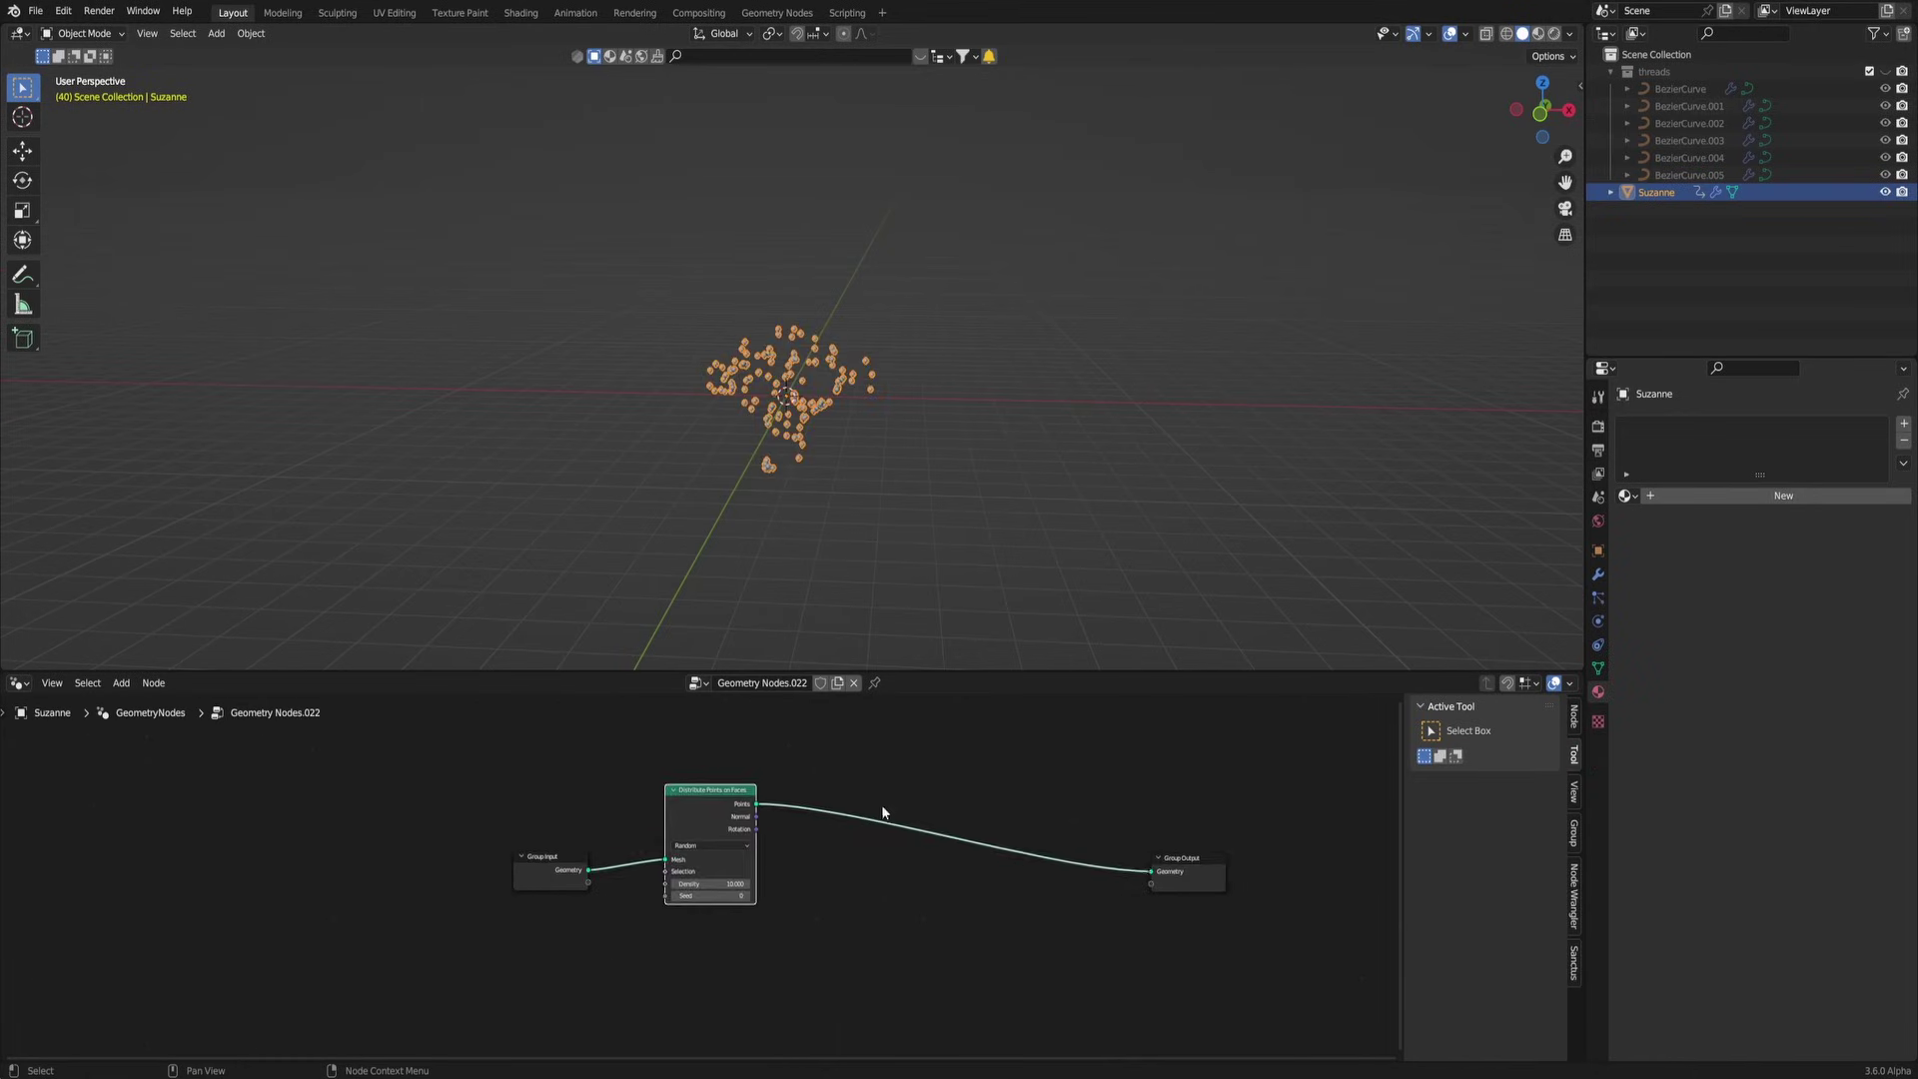
middle_click_drag(882, 806, 540, 847)
left_click_drag(842, 917, 1201, 897)
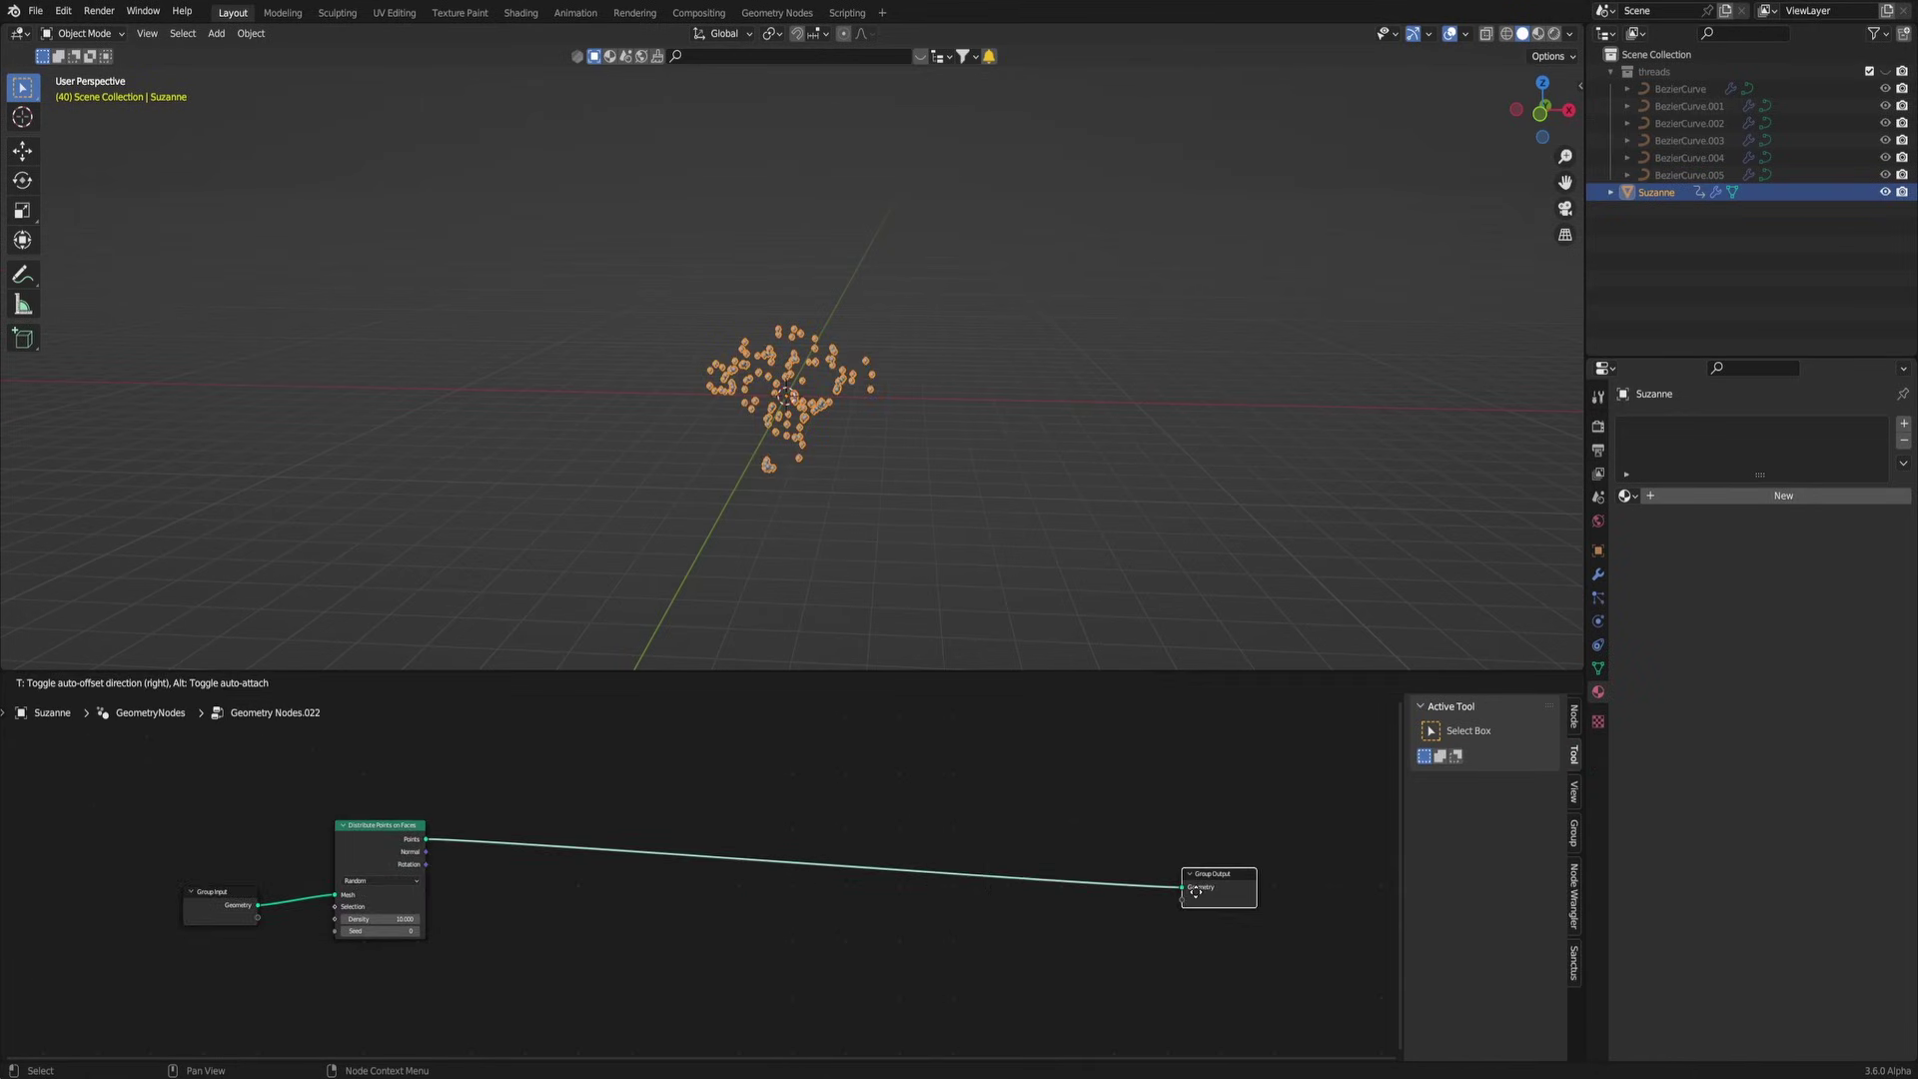
Step: Insert an Instance on Points node between Distribute Points on Faces and Group Output, and spread the nodes apart
key("shift+a")
left_click(866, 759)
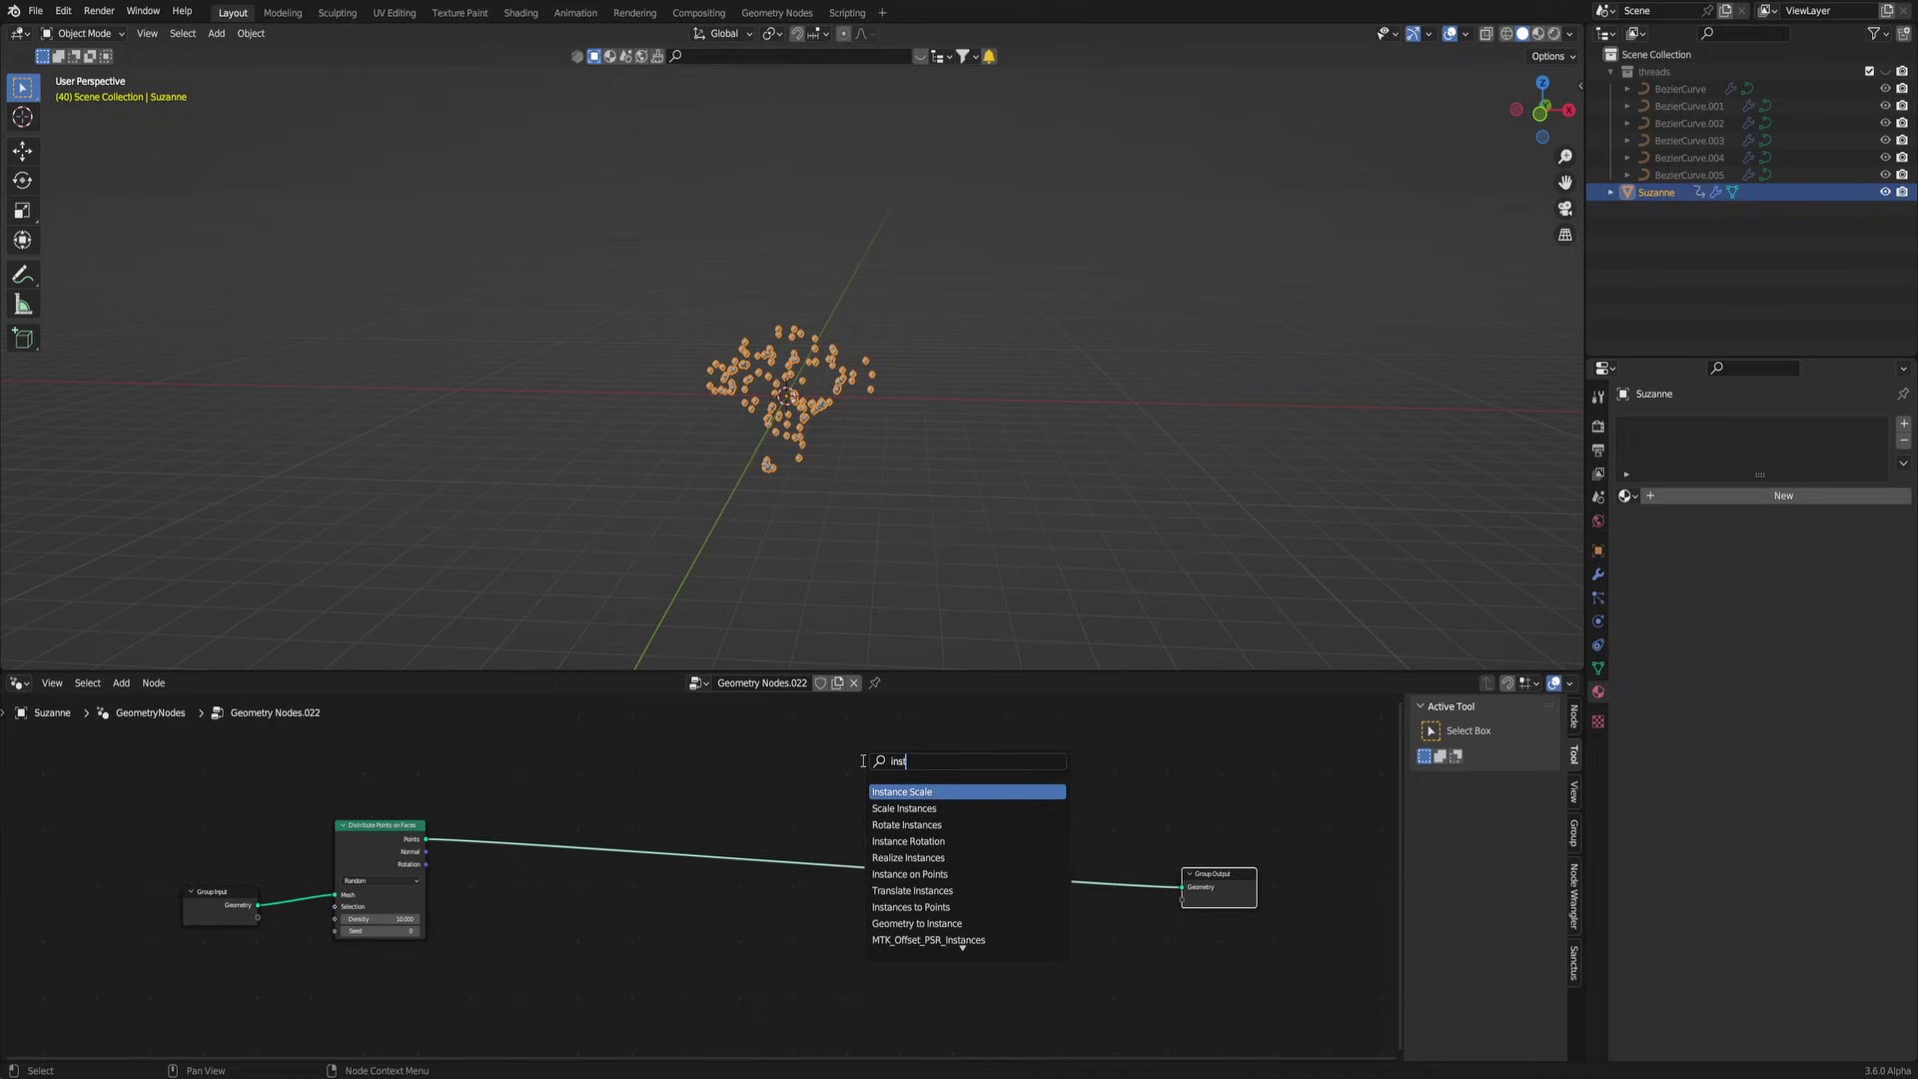
type("o")
key("Return")
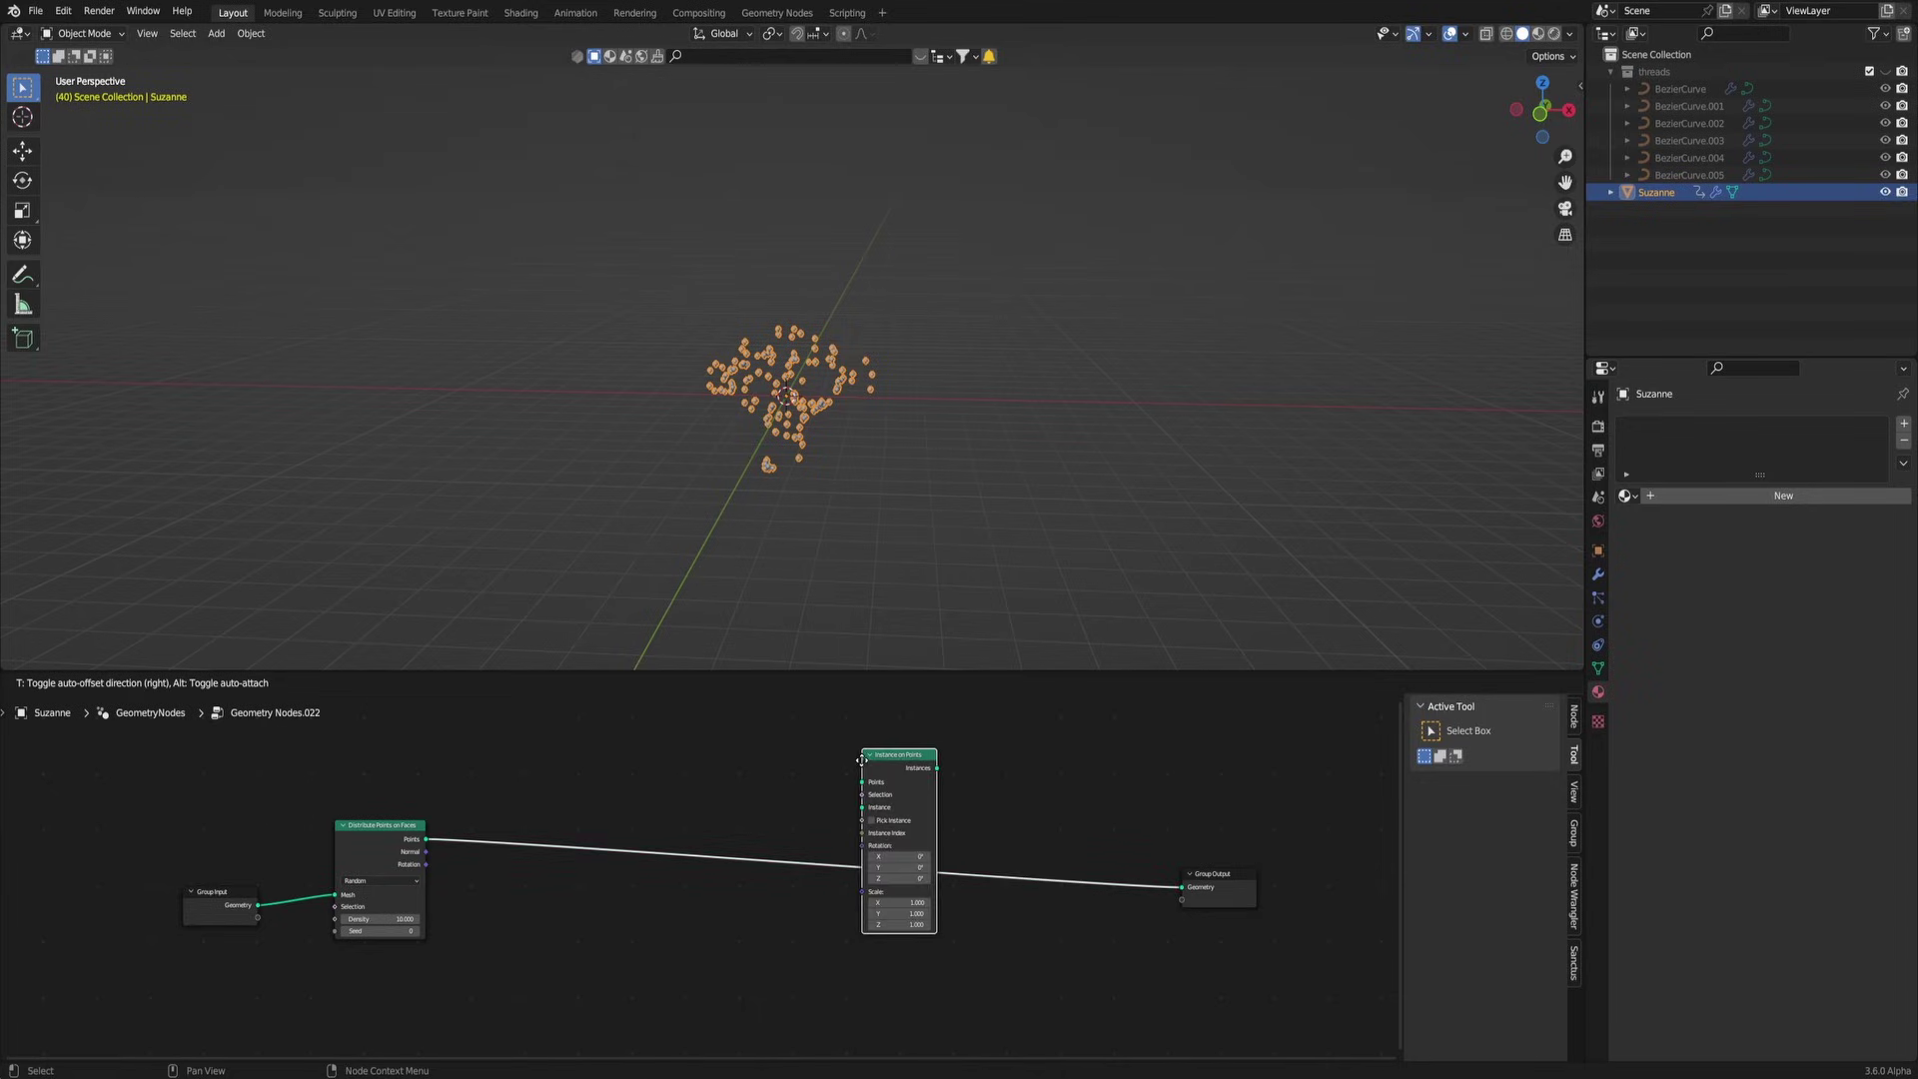
left_click(863, 760)
key("g")
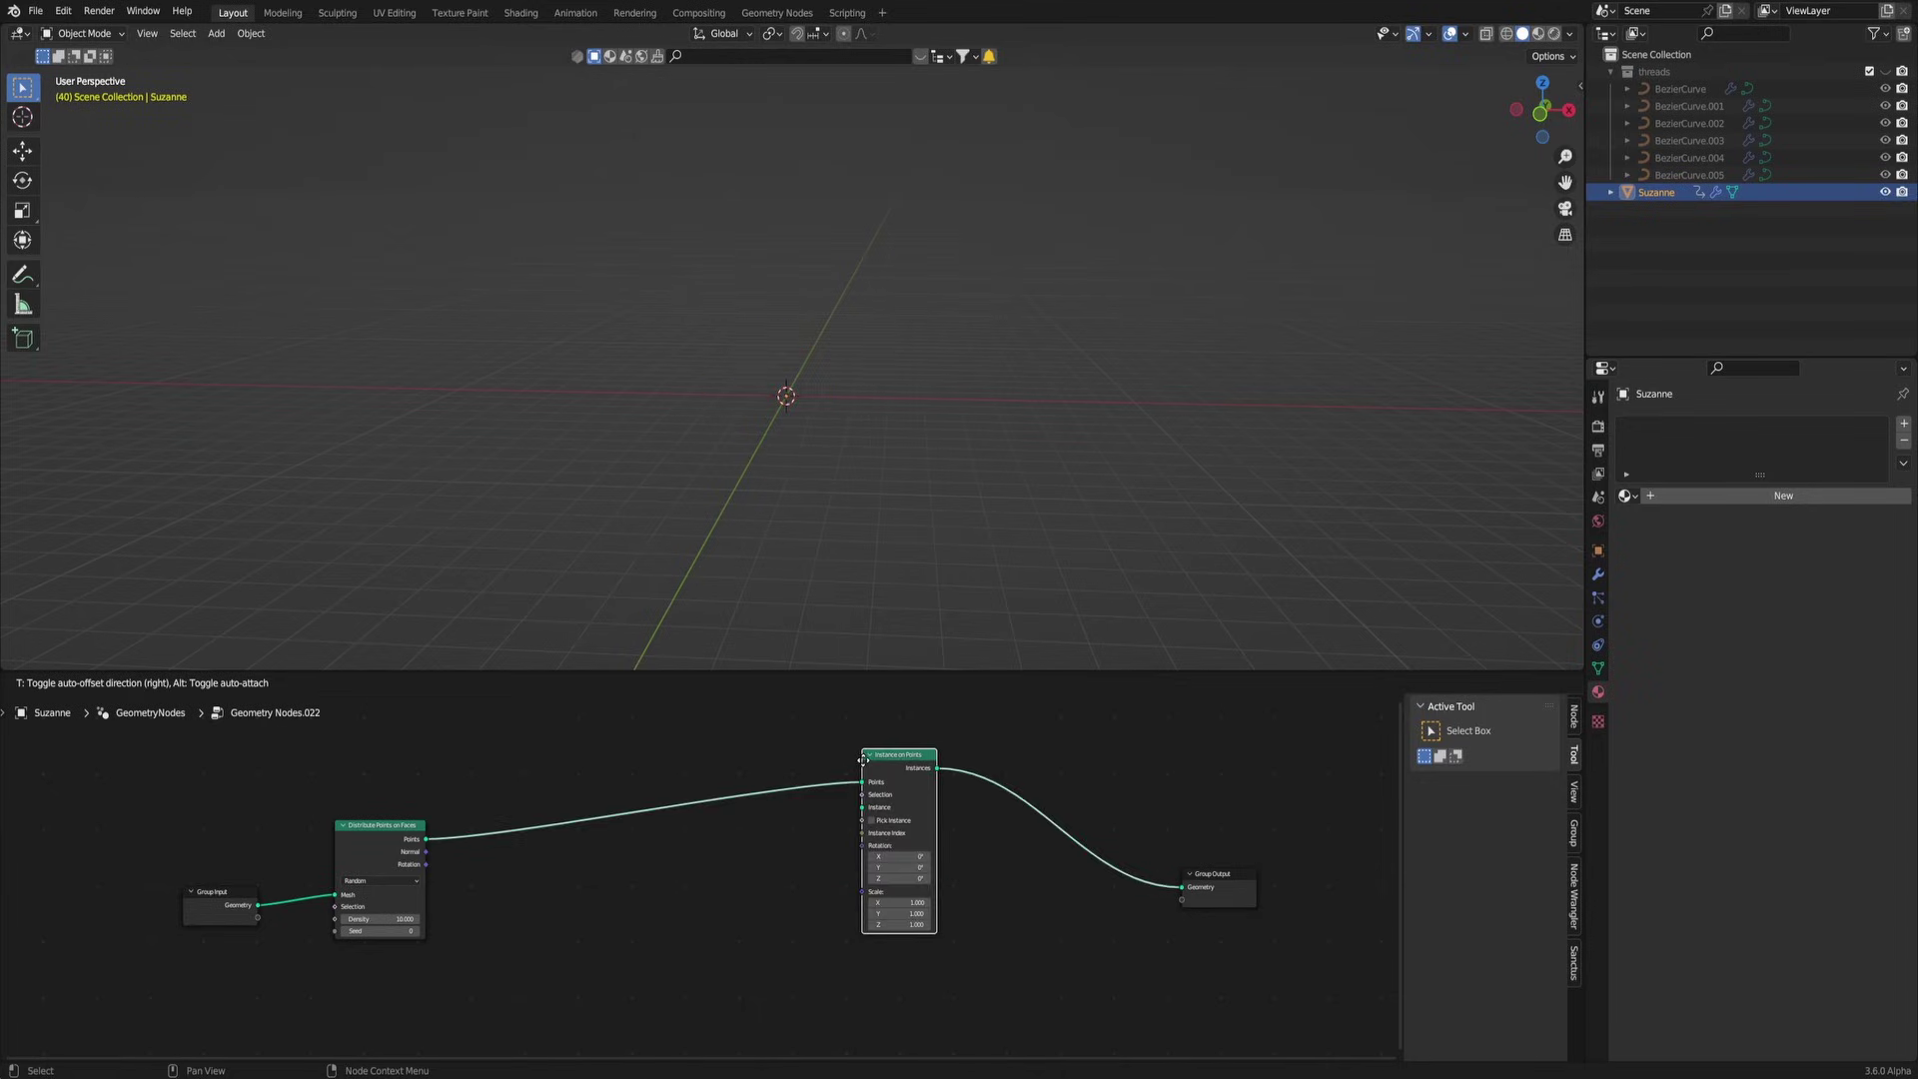
left_click(1068, 816)
middle_click_drag(1067, 816, 1148, 726)
left_click_drag(438, 766, 387, 777)
Step: Add a Vector Math node set to Distance beside the Distribute Points on Faces node
key("shift+a")
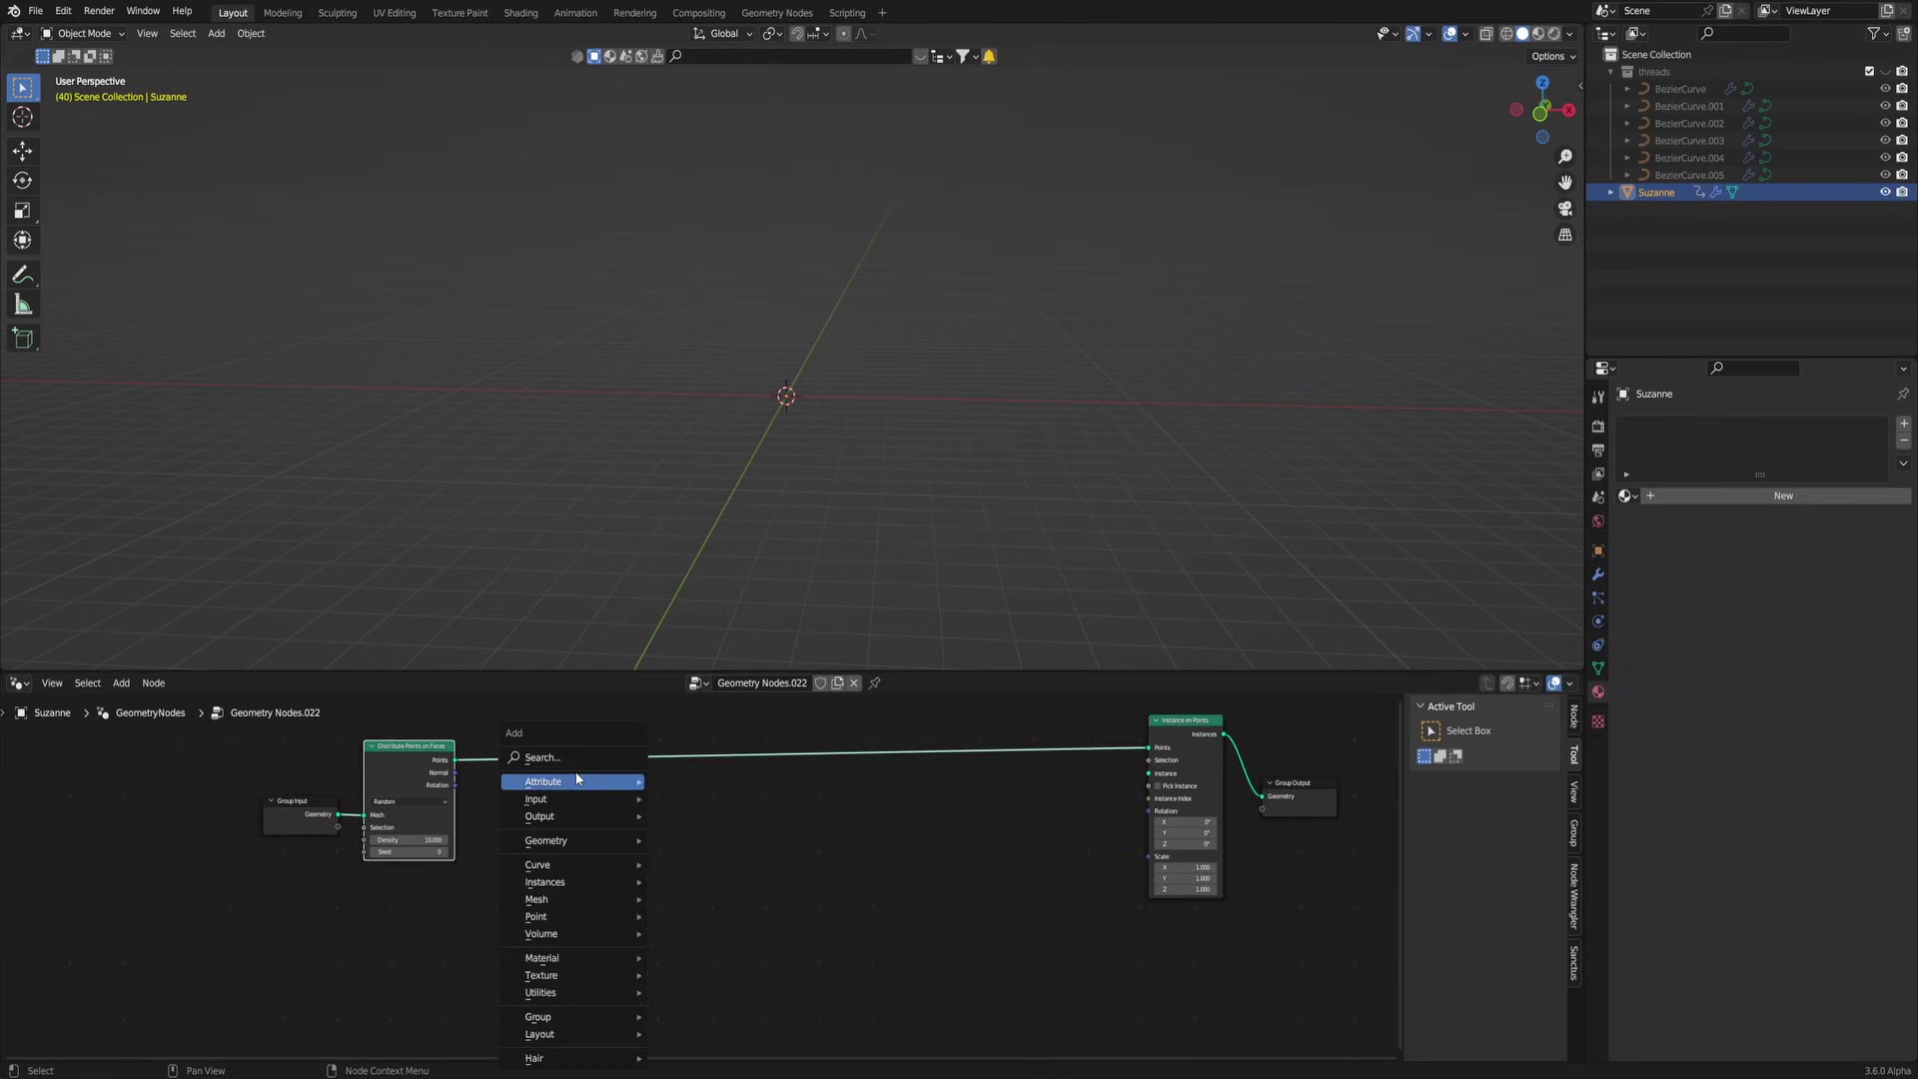
left_click(574, 760)
type("vec")
left_click(620, 809)
left_click(636, 874)
left_click(639, 849)
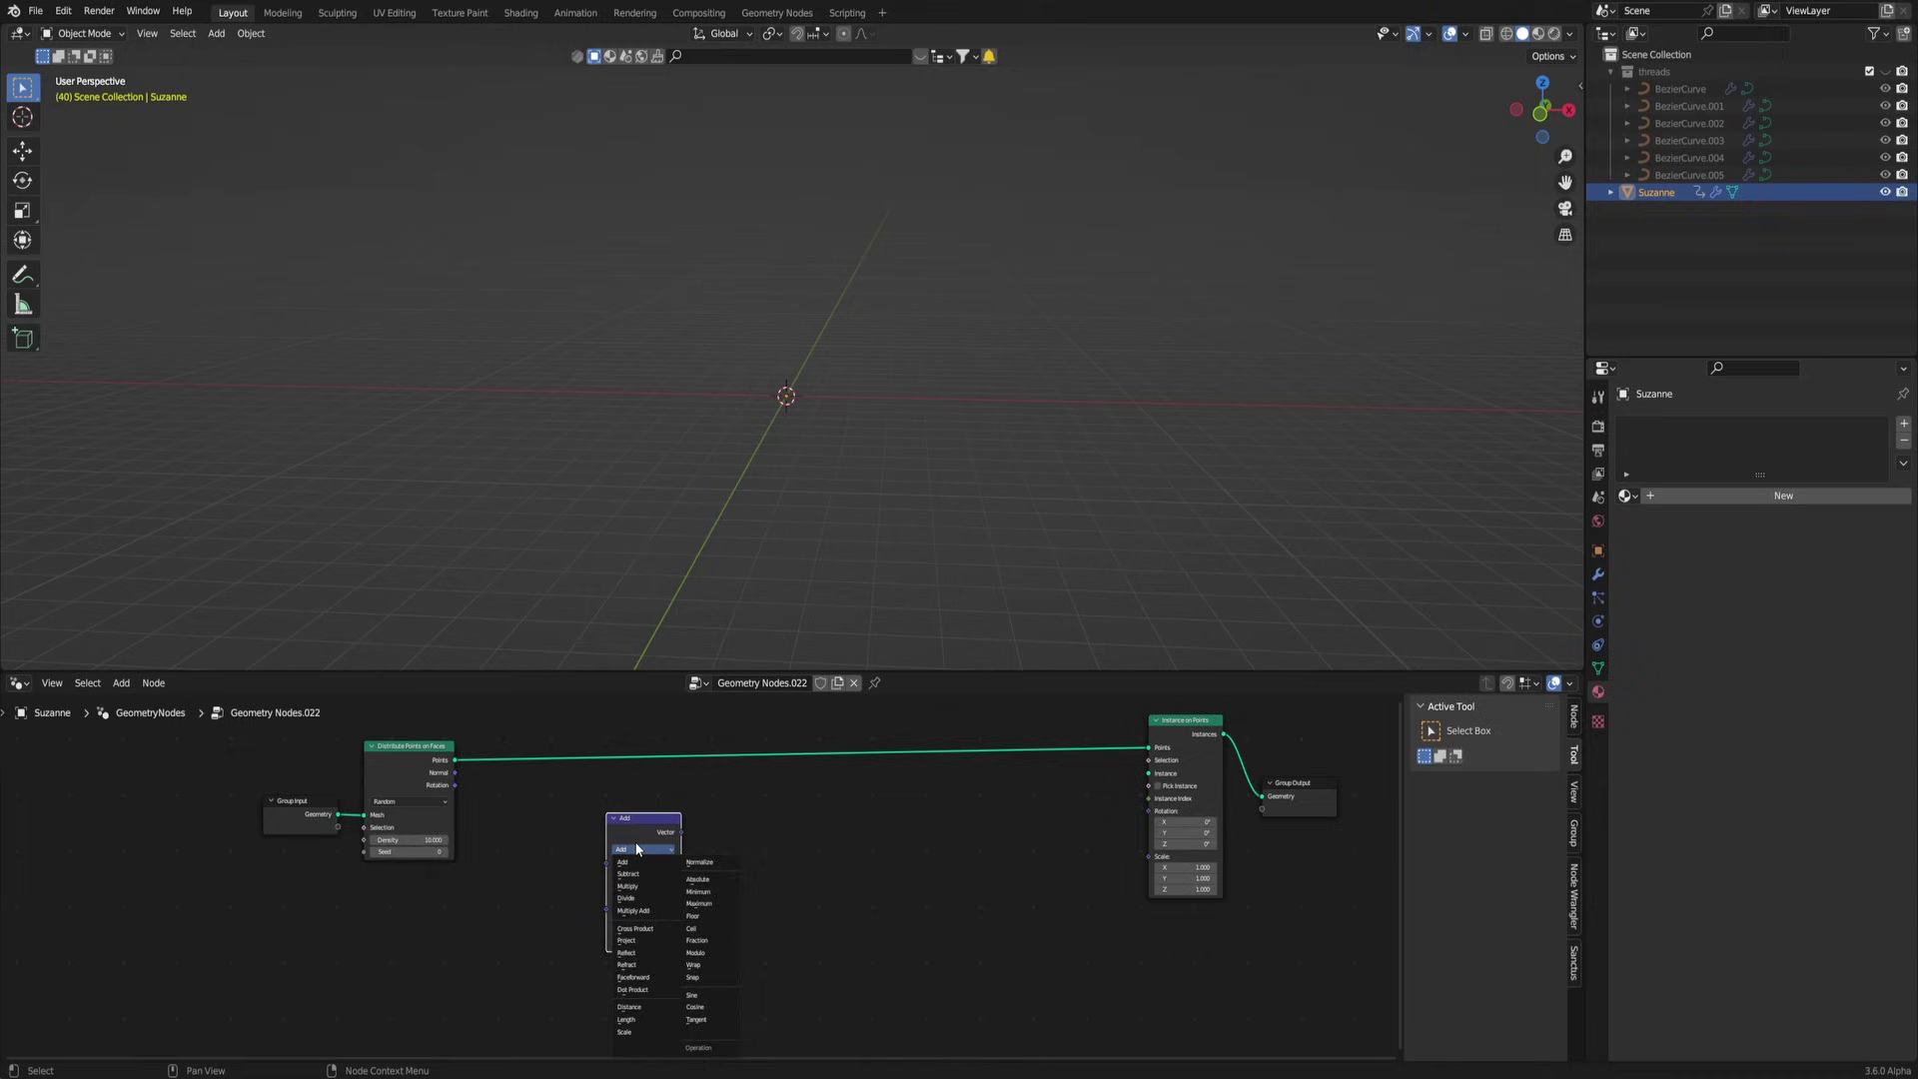
Step: Add a Geometry Proximity node to Suzanne's geometry node tree and place it in the empty space beside the Distance node
scroll(706, 880, "up", 7)
key("shift+a")
left_click(771, 761)
type("geo pr")
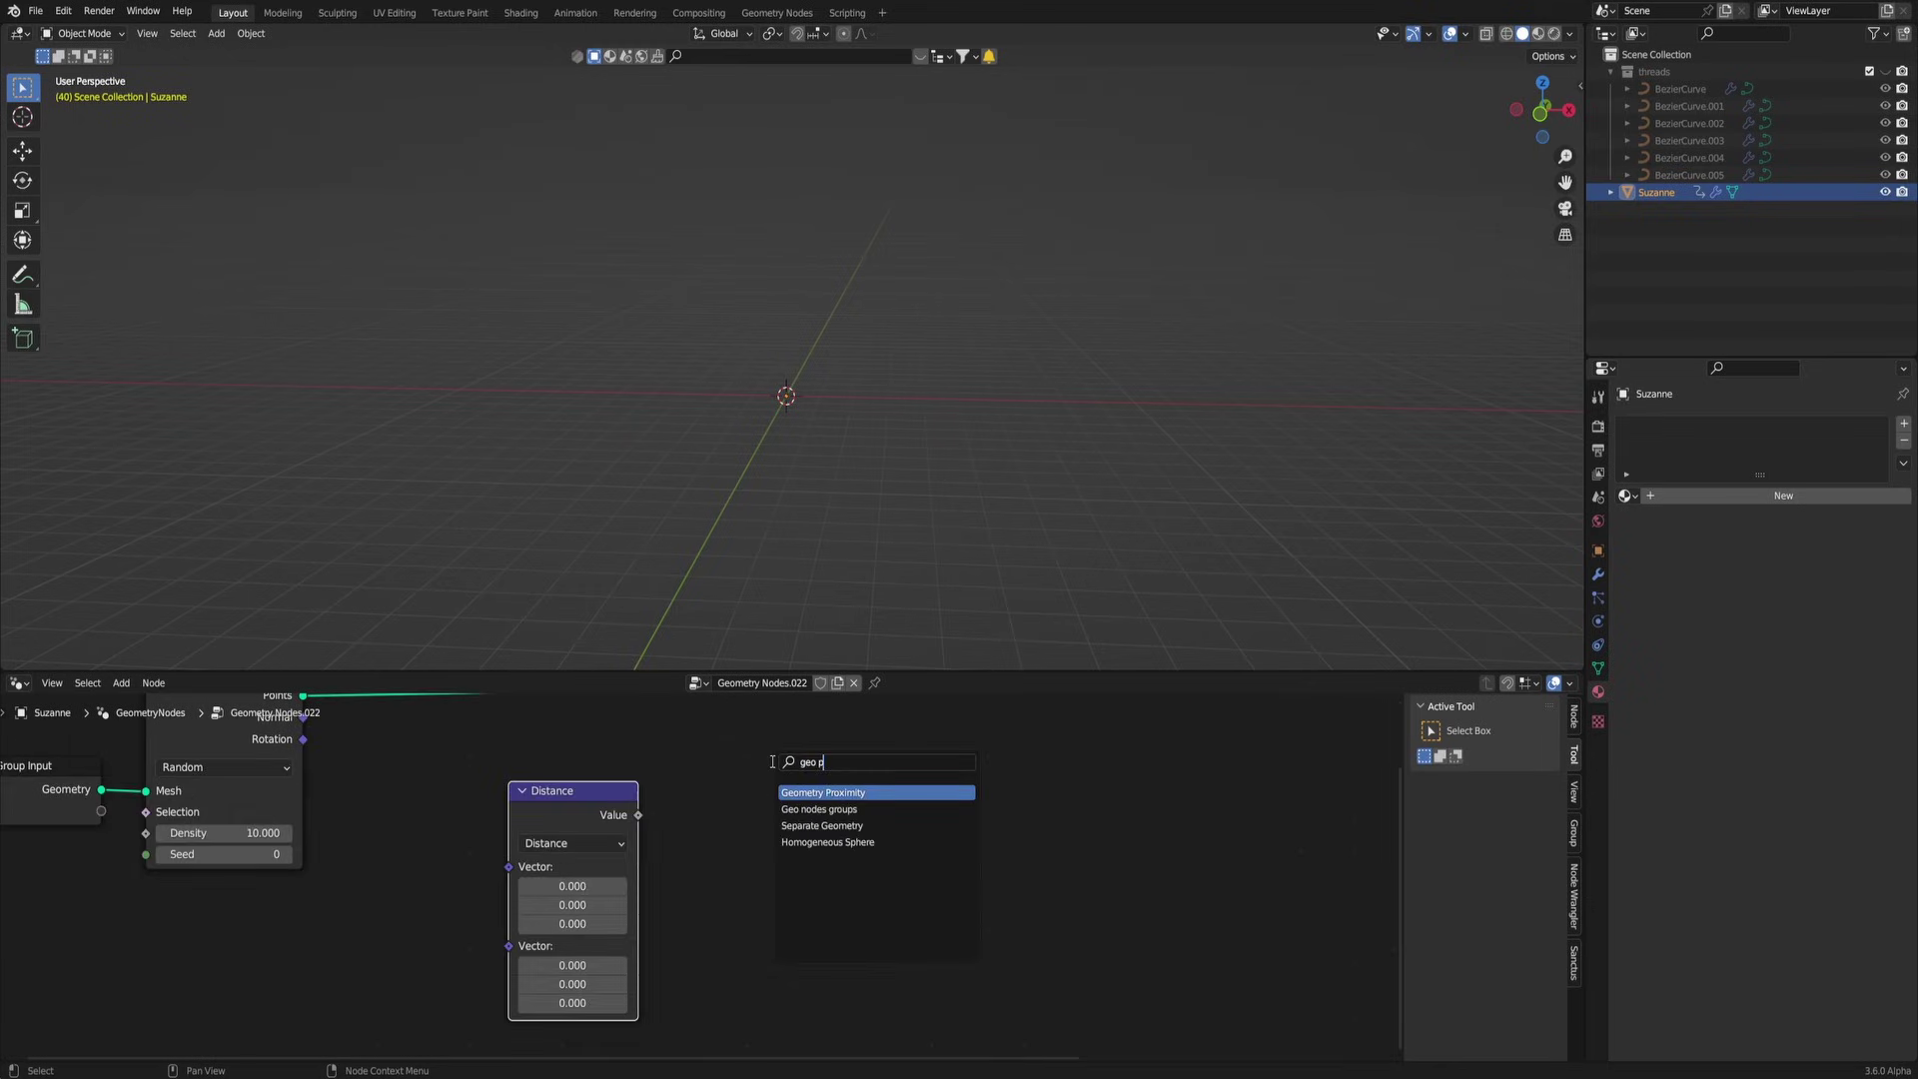
key("Return")
left_click(770, 760)
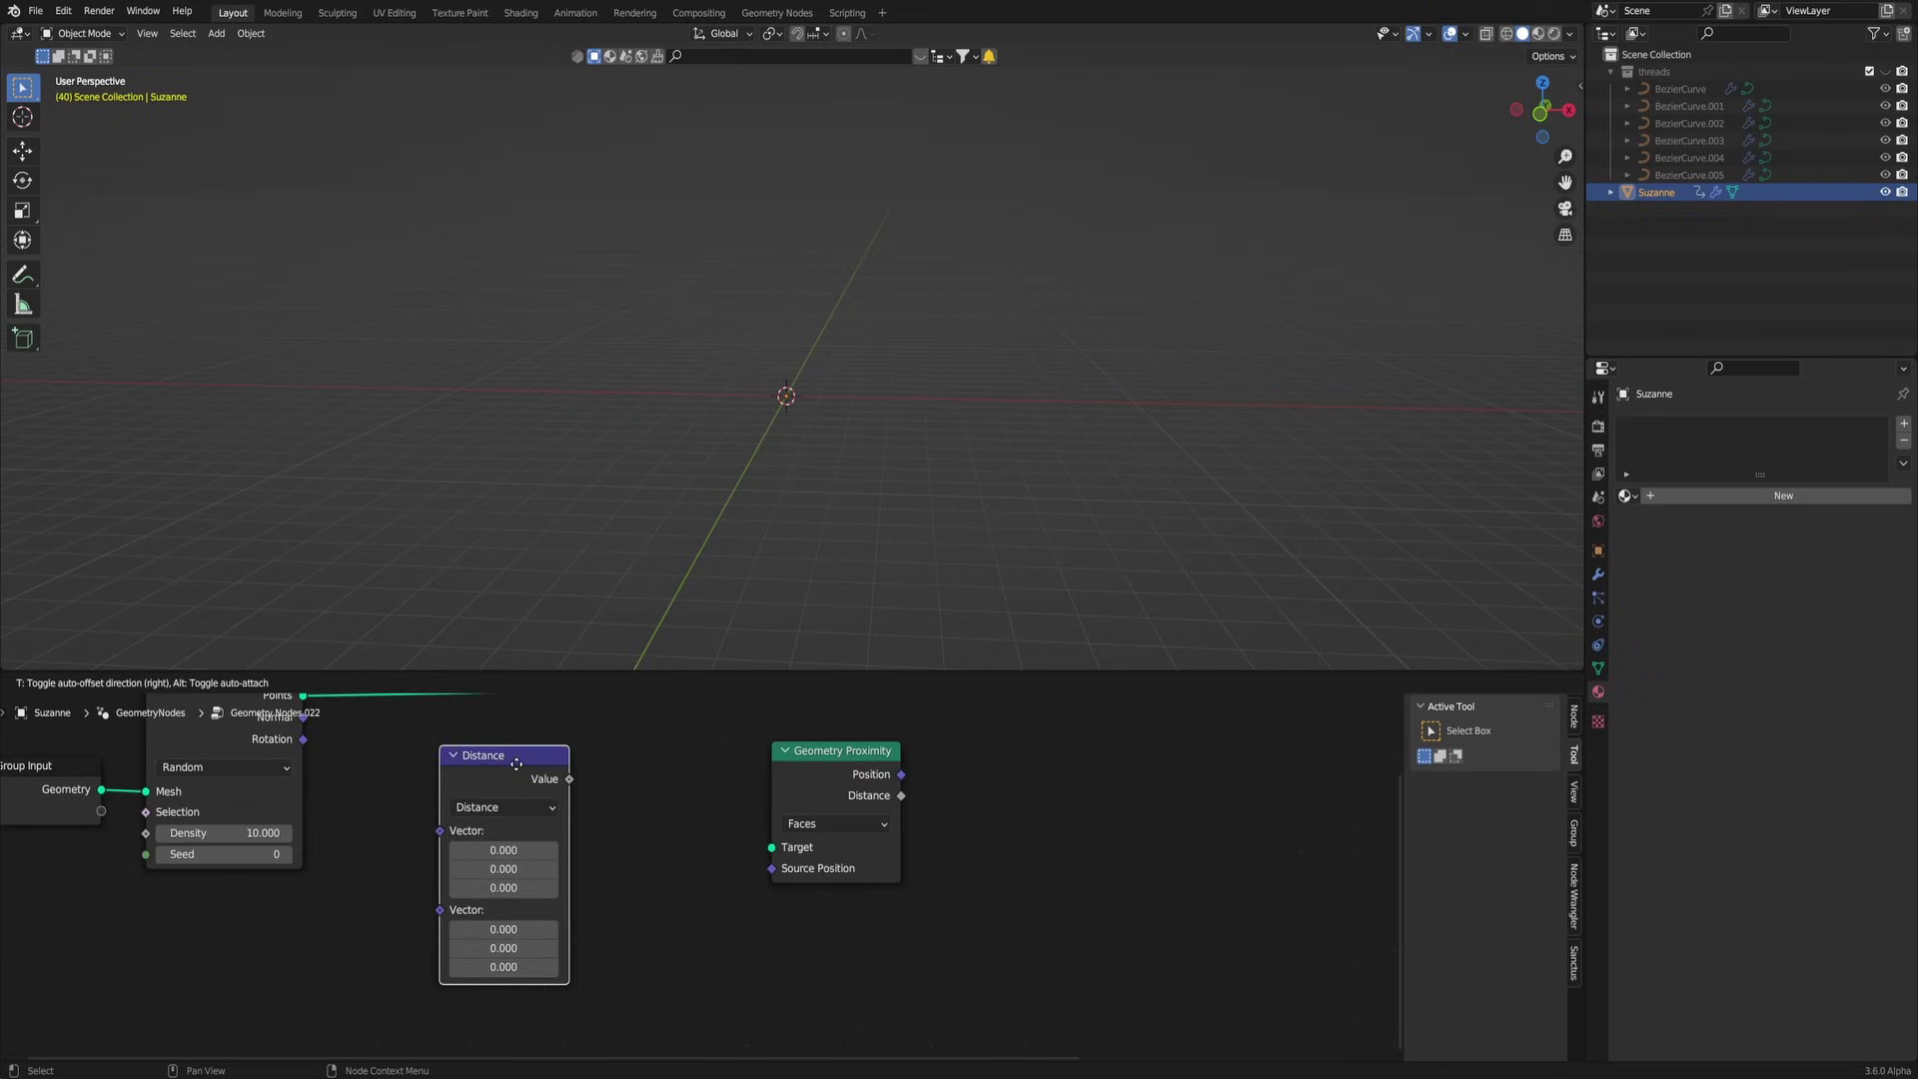
Step: Add a mesh plane at the scene origin at its default size, and make Suzanne the active object again
key("shift+a")
mouse_move(1081, 320)
left_click(1164, 321)
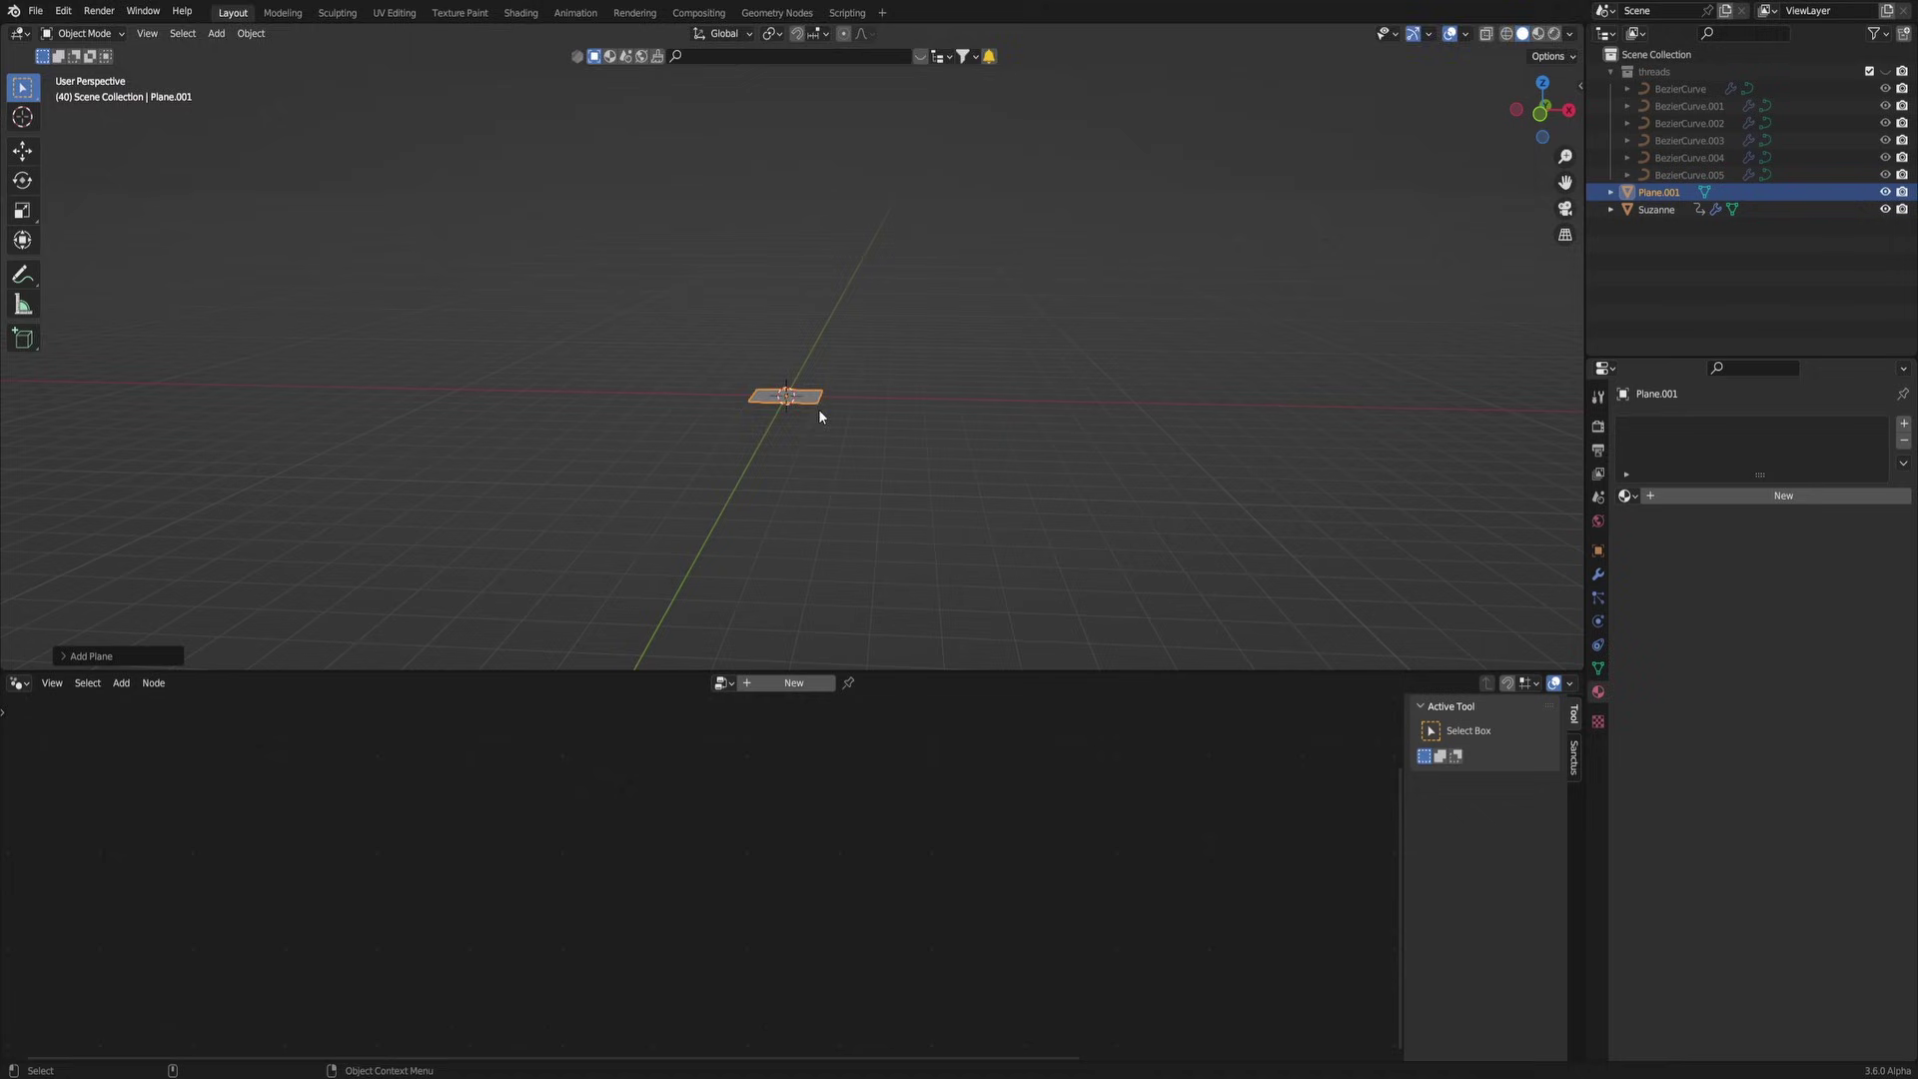
key("s")
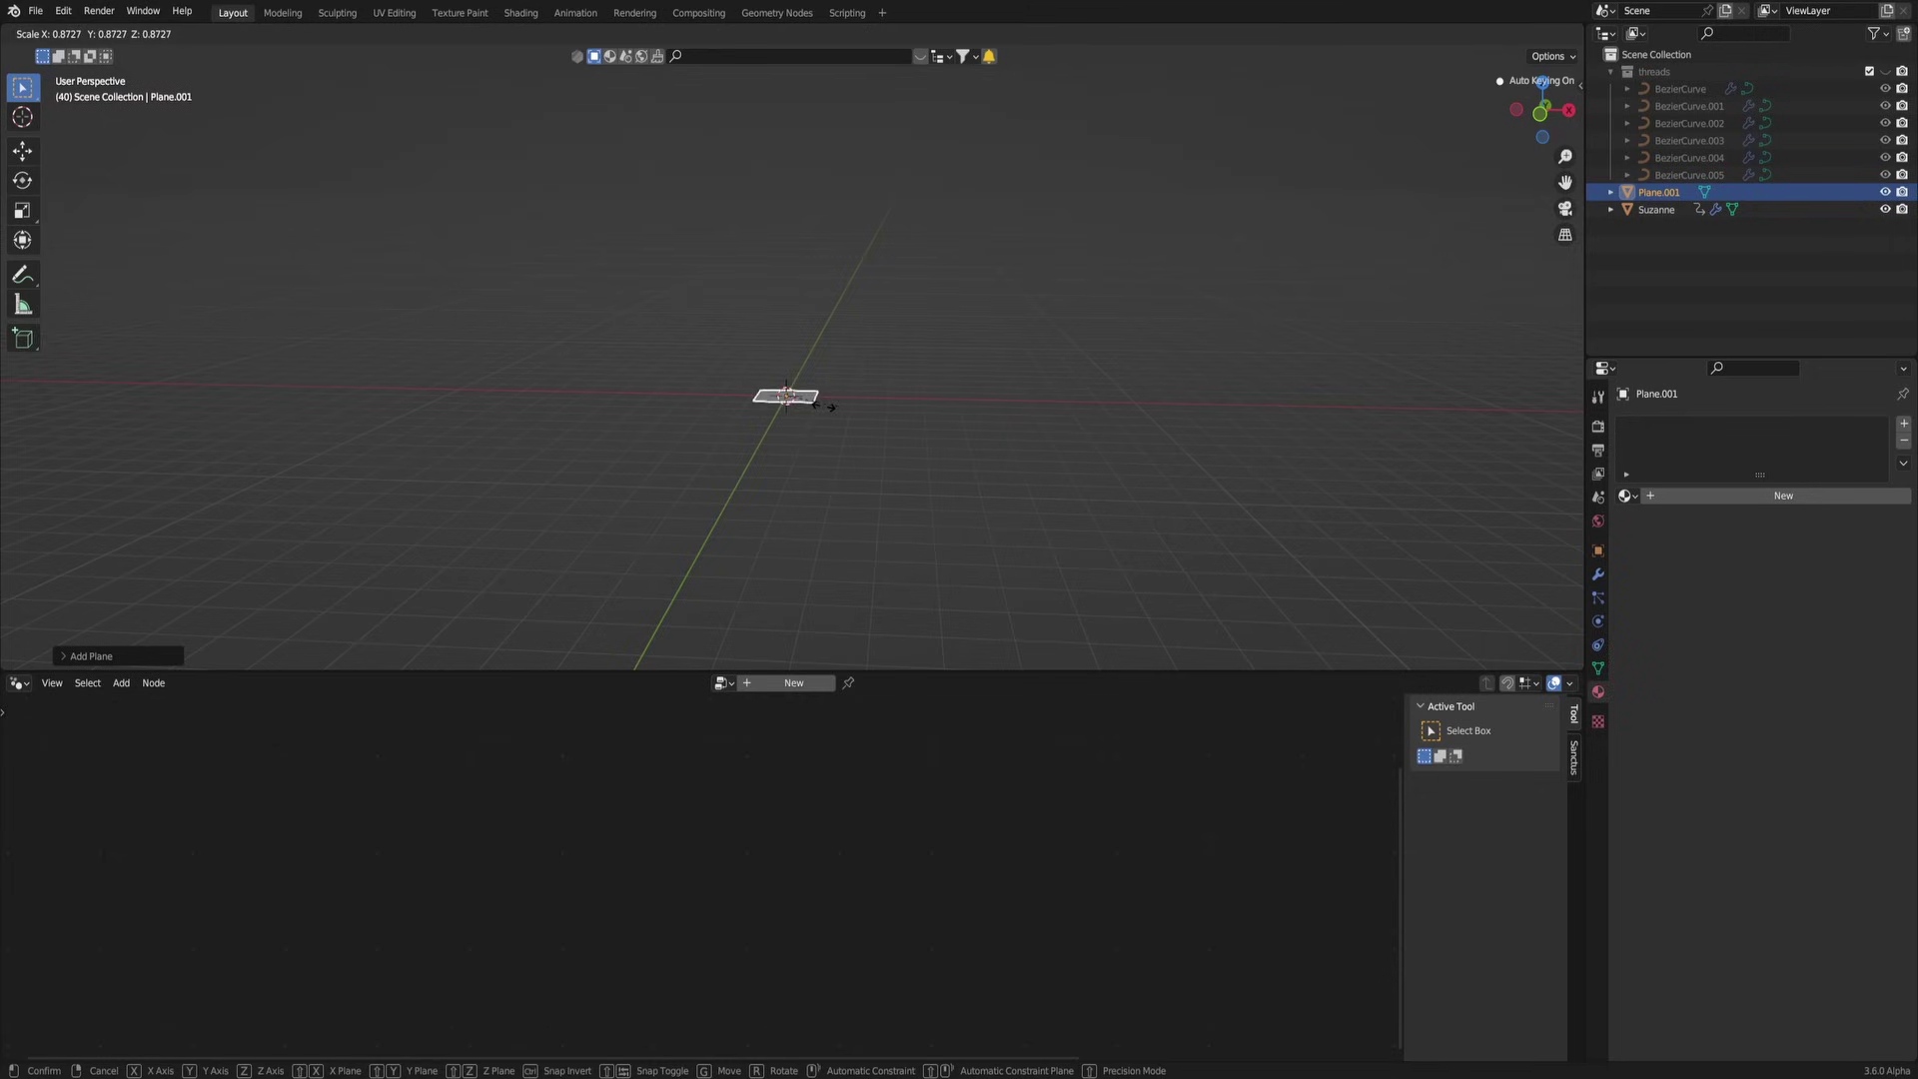
right_click(1445, 378)
left_click(1666, 208)
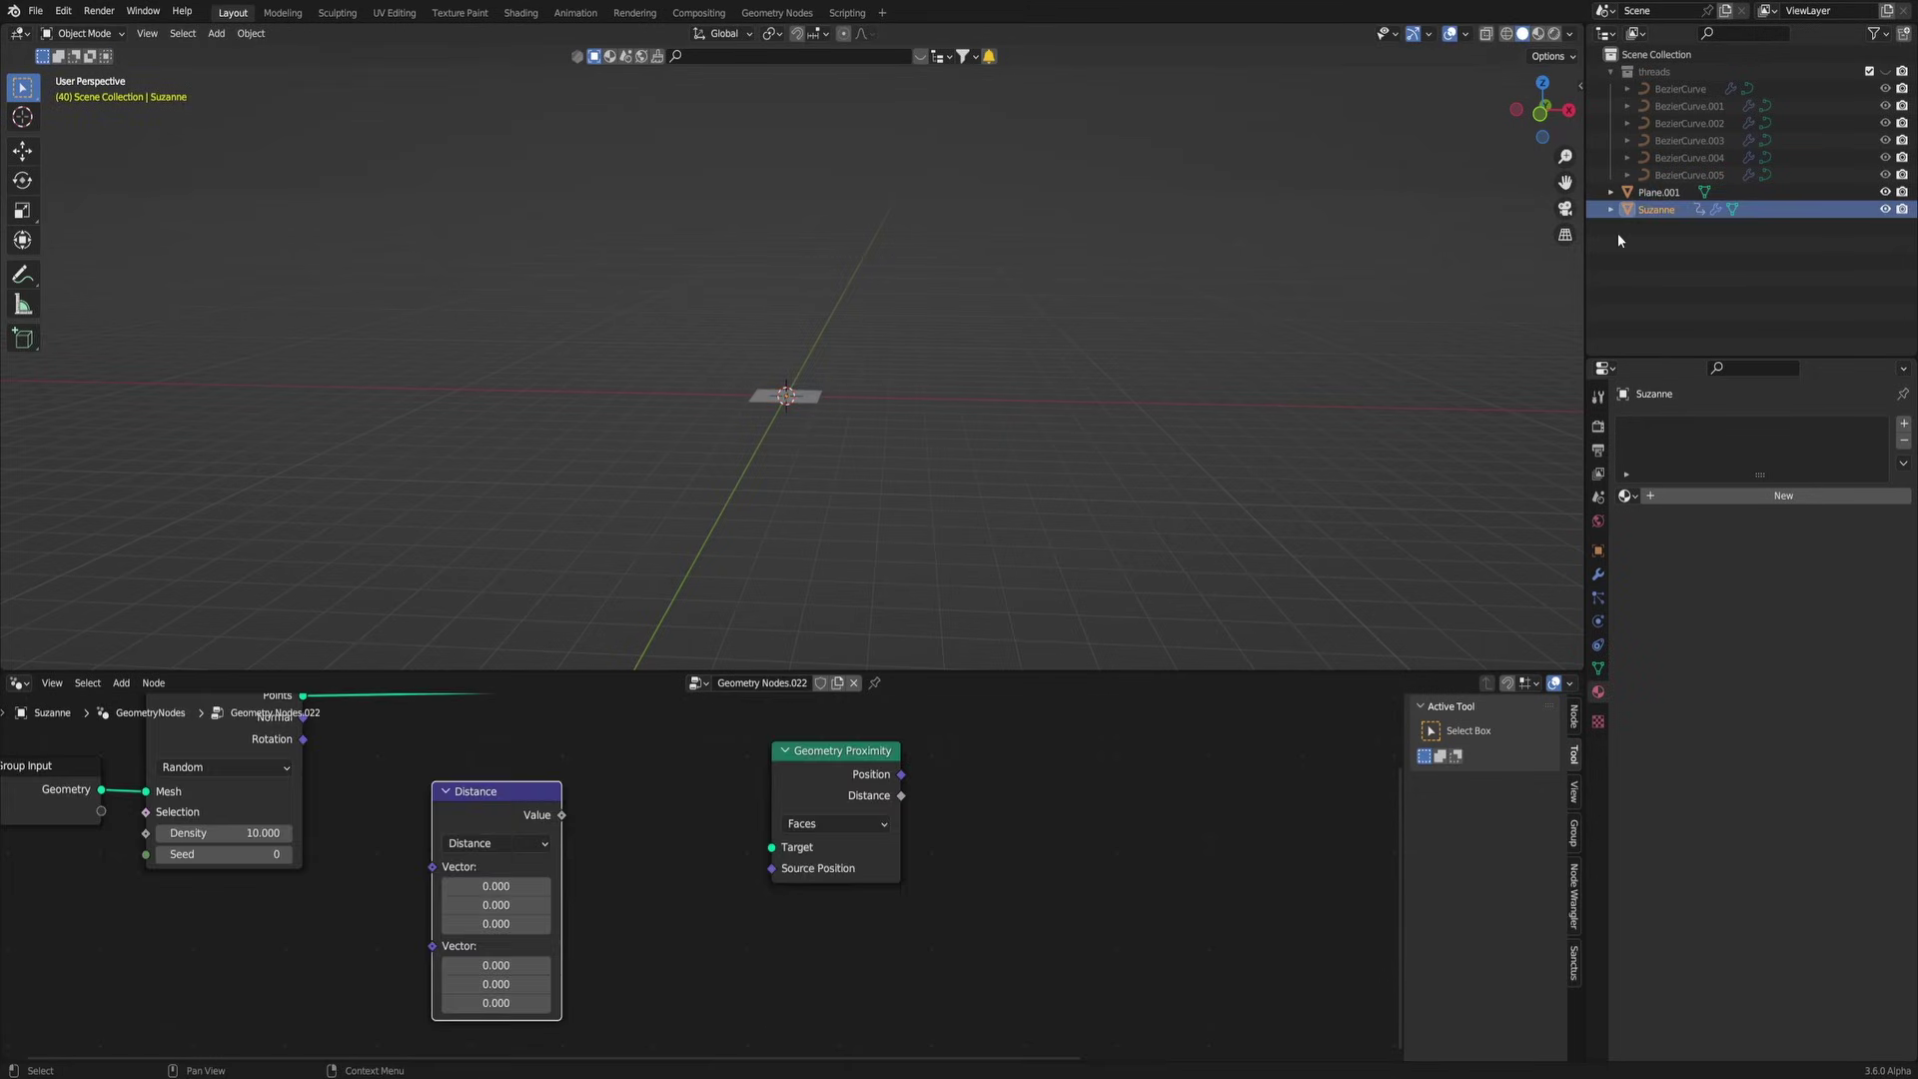
Step: Try repositioning the Geometry Proximity and Distance nodes, and undo the last changes
mouse_move(852, 788)
left_mouse_down()
mouse_move(817, 823)
mouse_move(784, 776)
mouse_move(736, 802)
mouse_move(807, 814)
mouse_move(836, 783)
left_mouse_up()
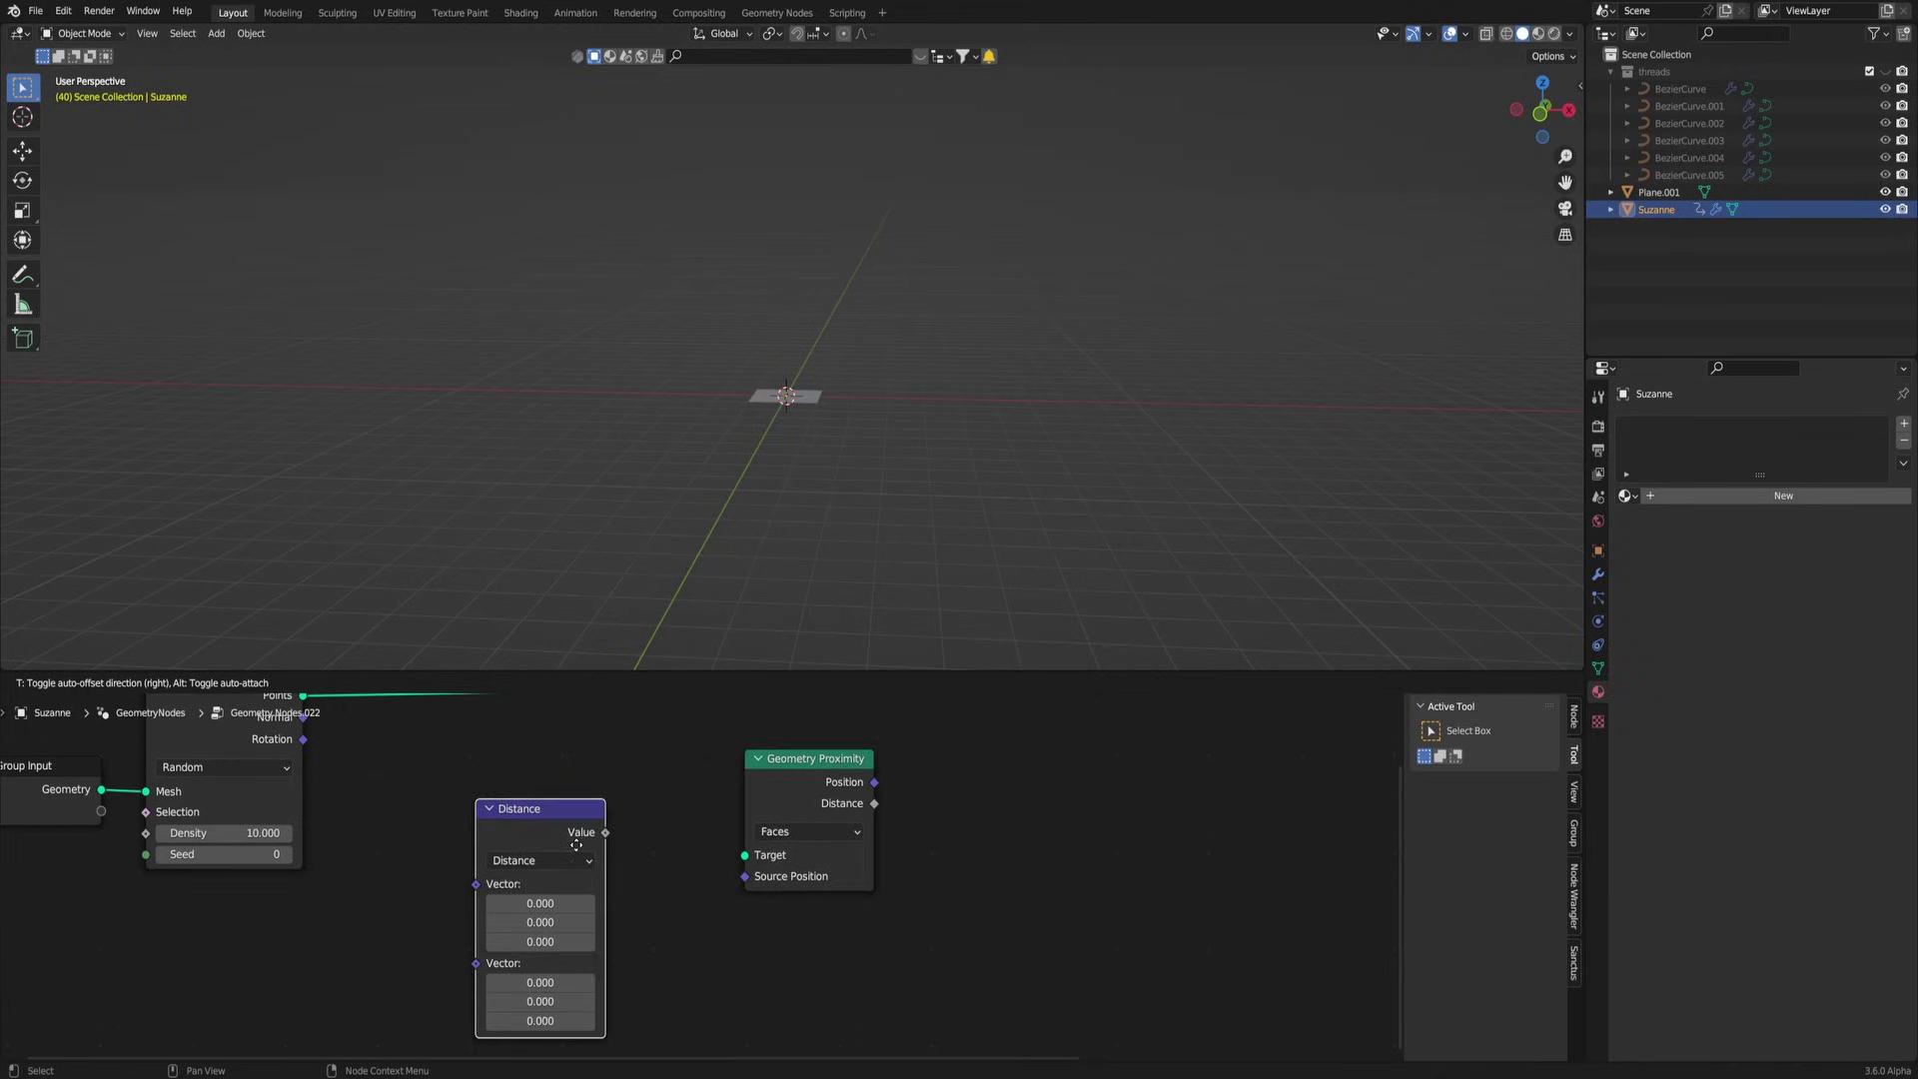
mouse_move(576, 845)
left_mouse_down()
mouse_move(561, 760)
mouse_move(595, 879)
mouse_move(638, 841)
mouse_move(553, 826)
left_mouse_up()
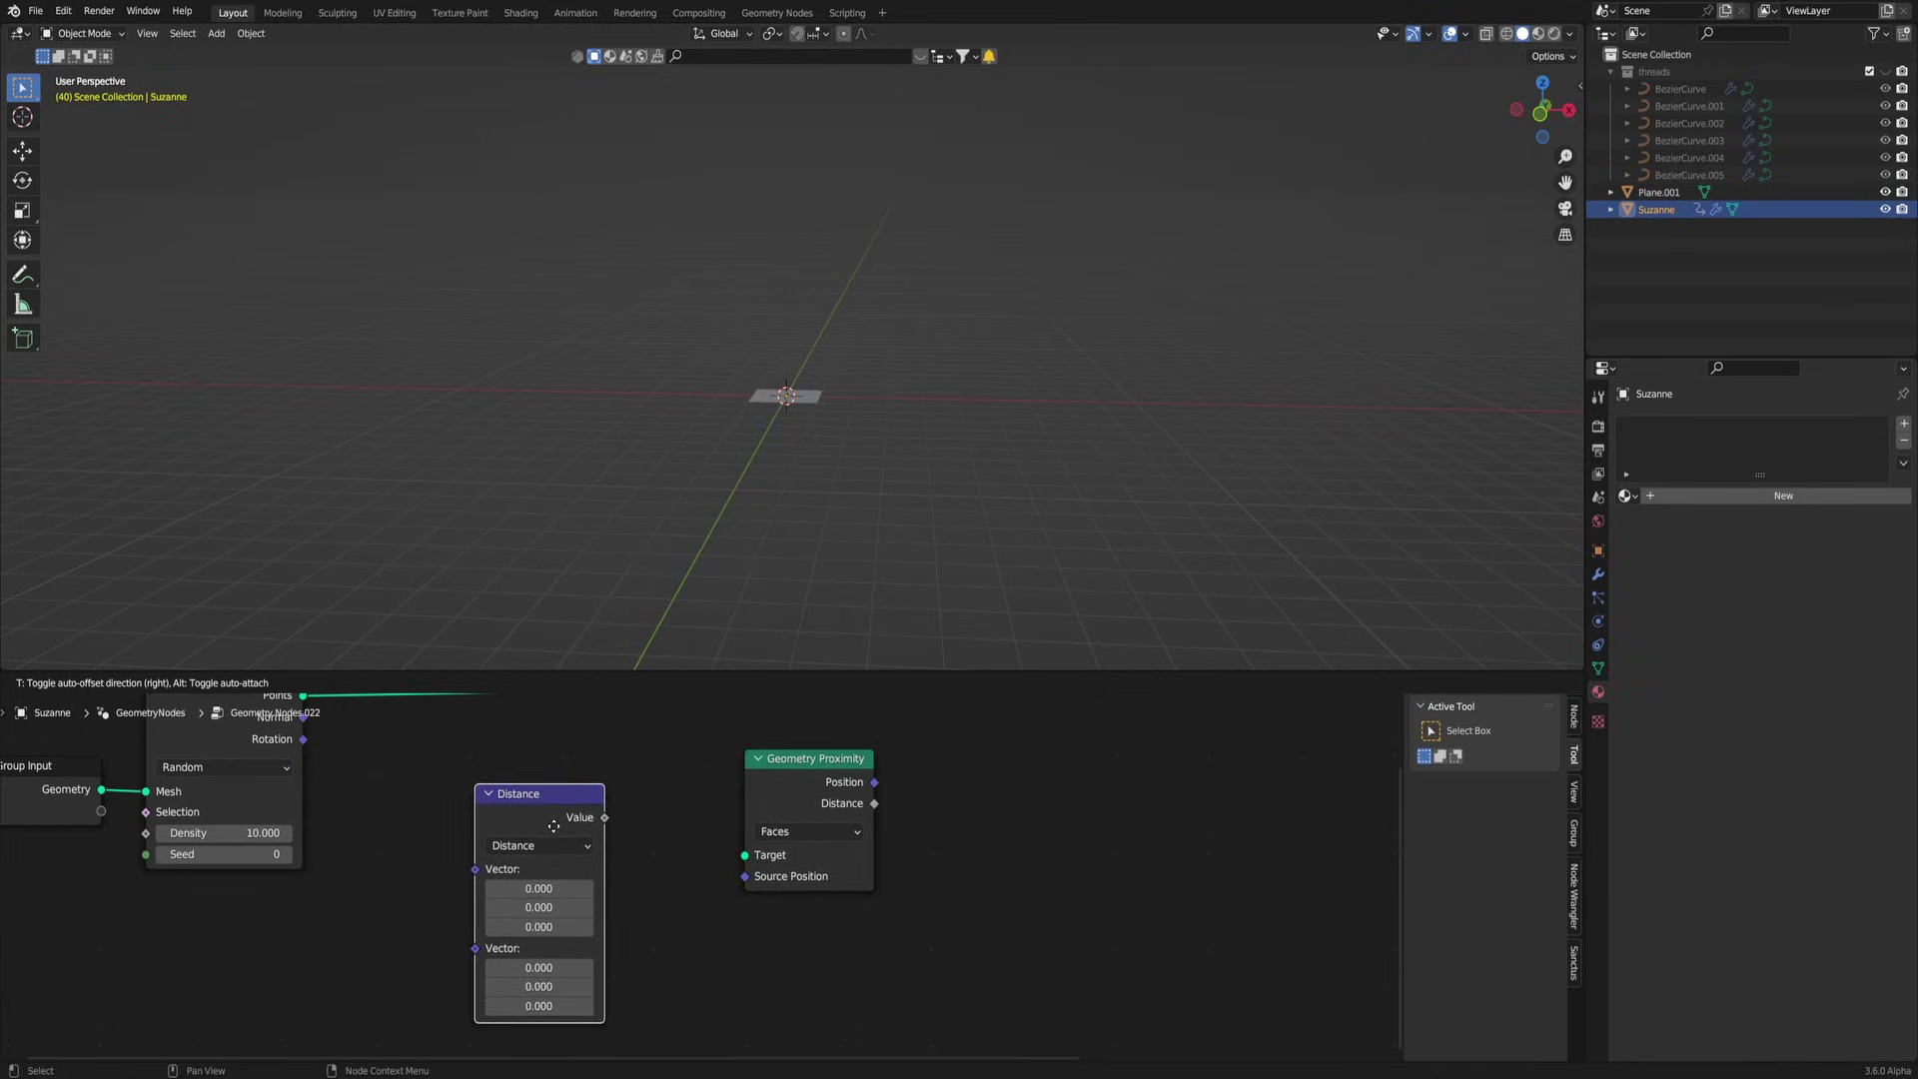
key("ctrl+z")
key("ctrl+z")
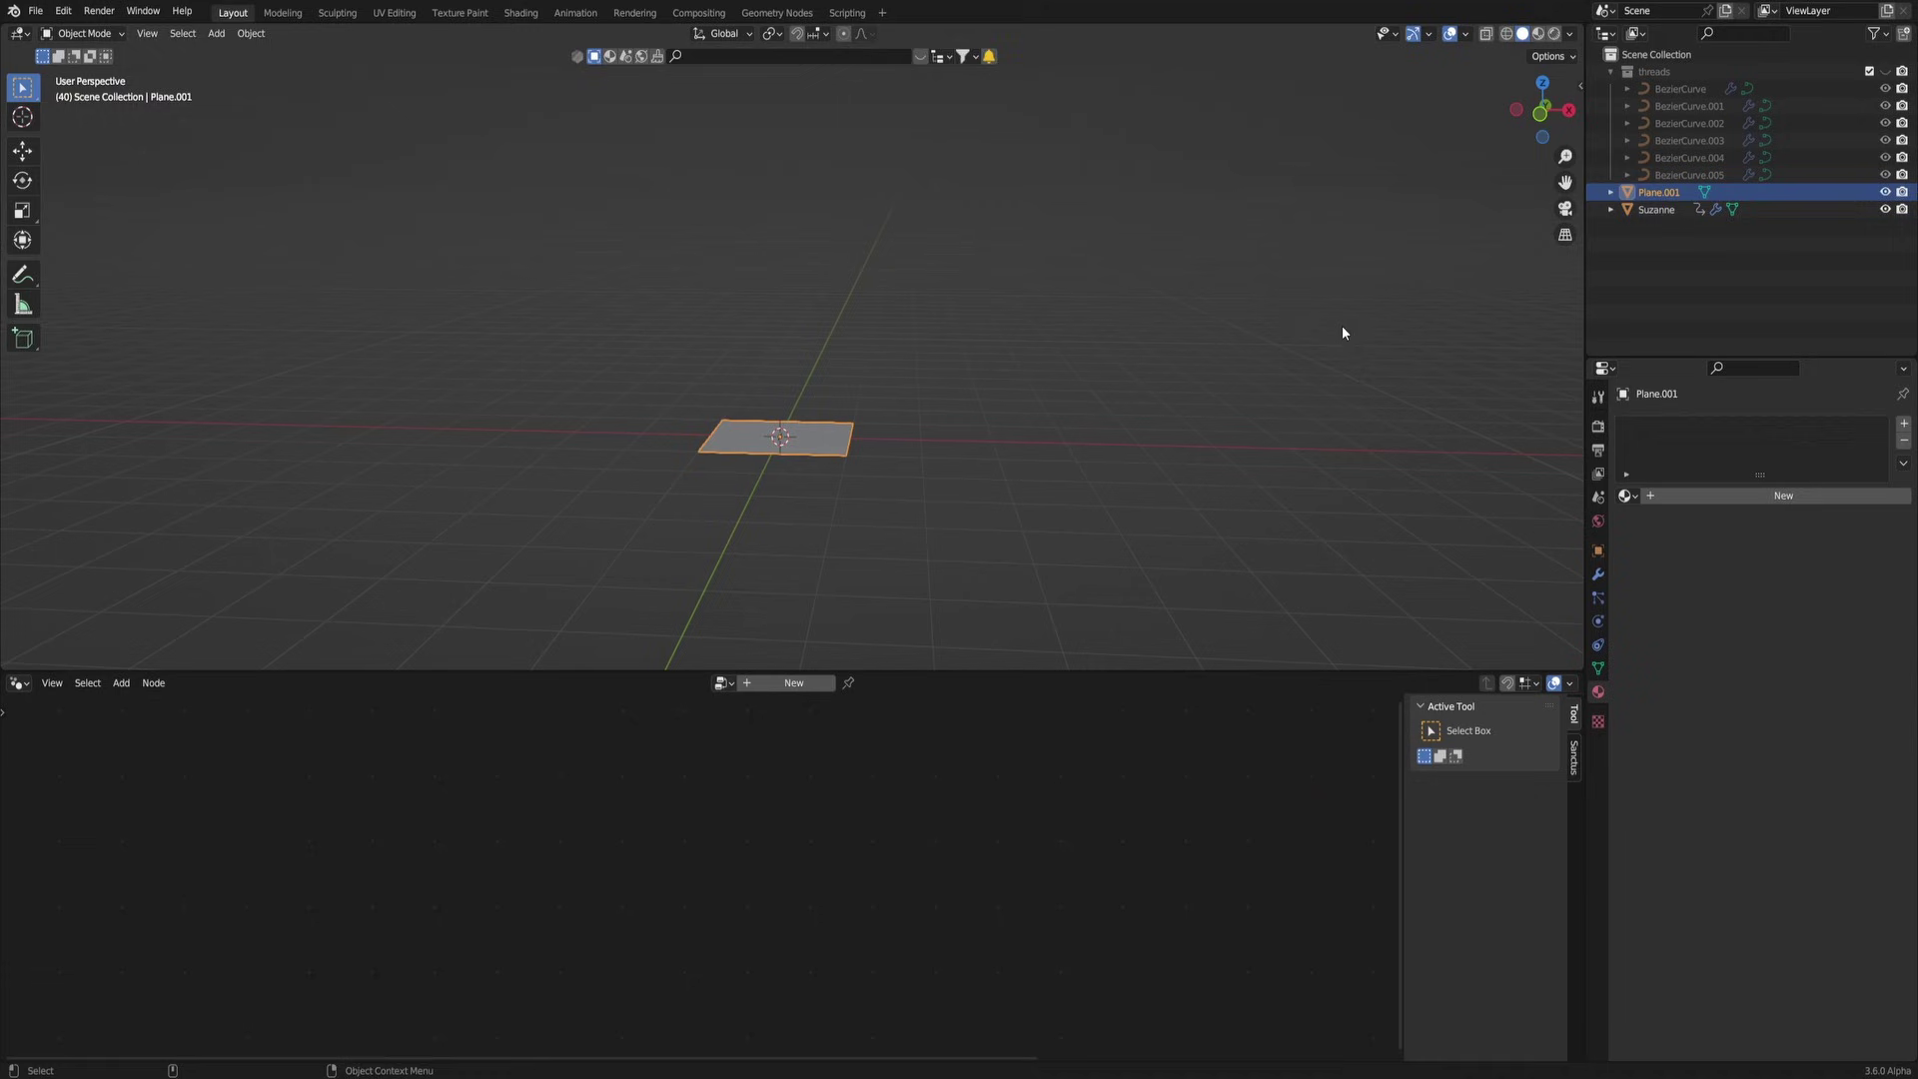
Step: Bring Plane.001 into Suzanne's node tree as an Object Info node and add a Position node near Geometry Proximity
left_click(1646, 207, "ctrl")
left_click_drag(1650, 194, 923, 987)
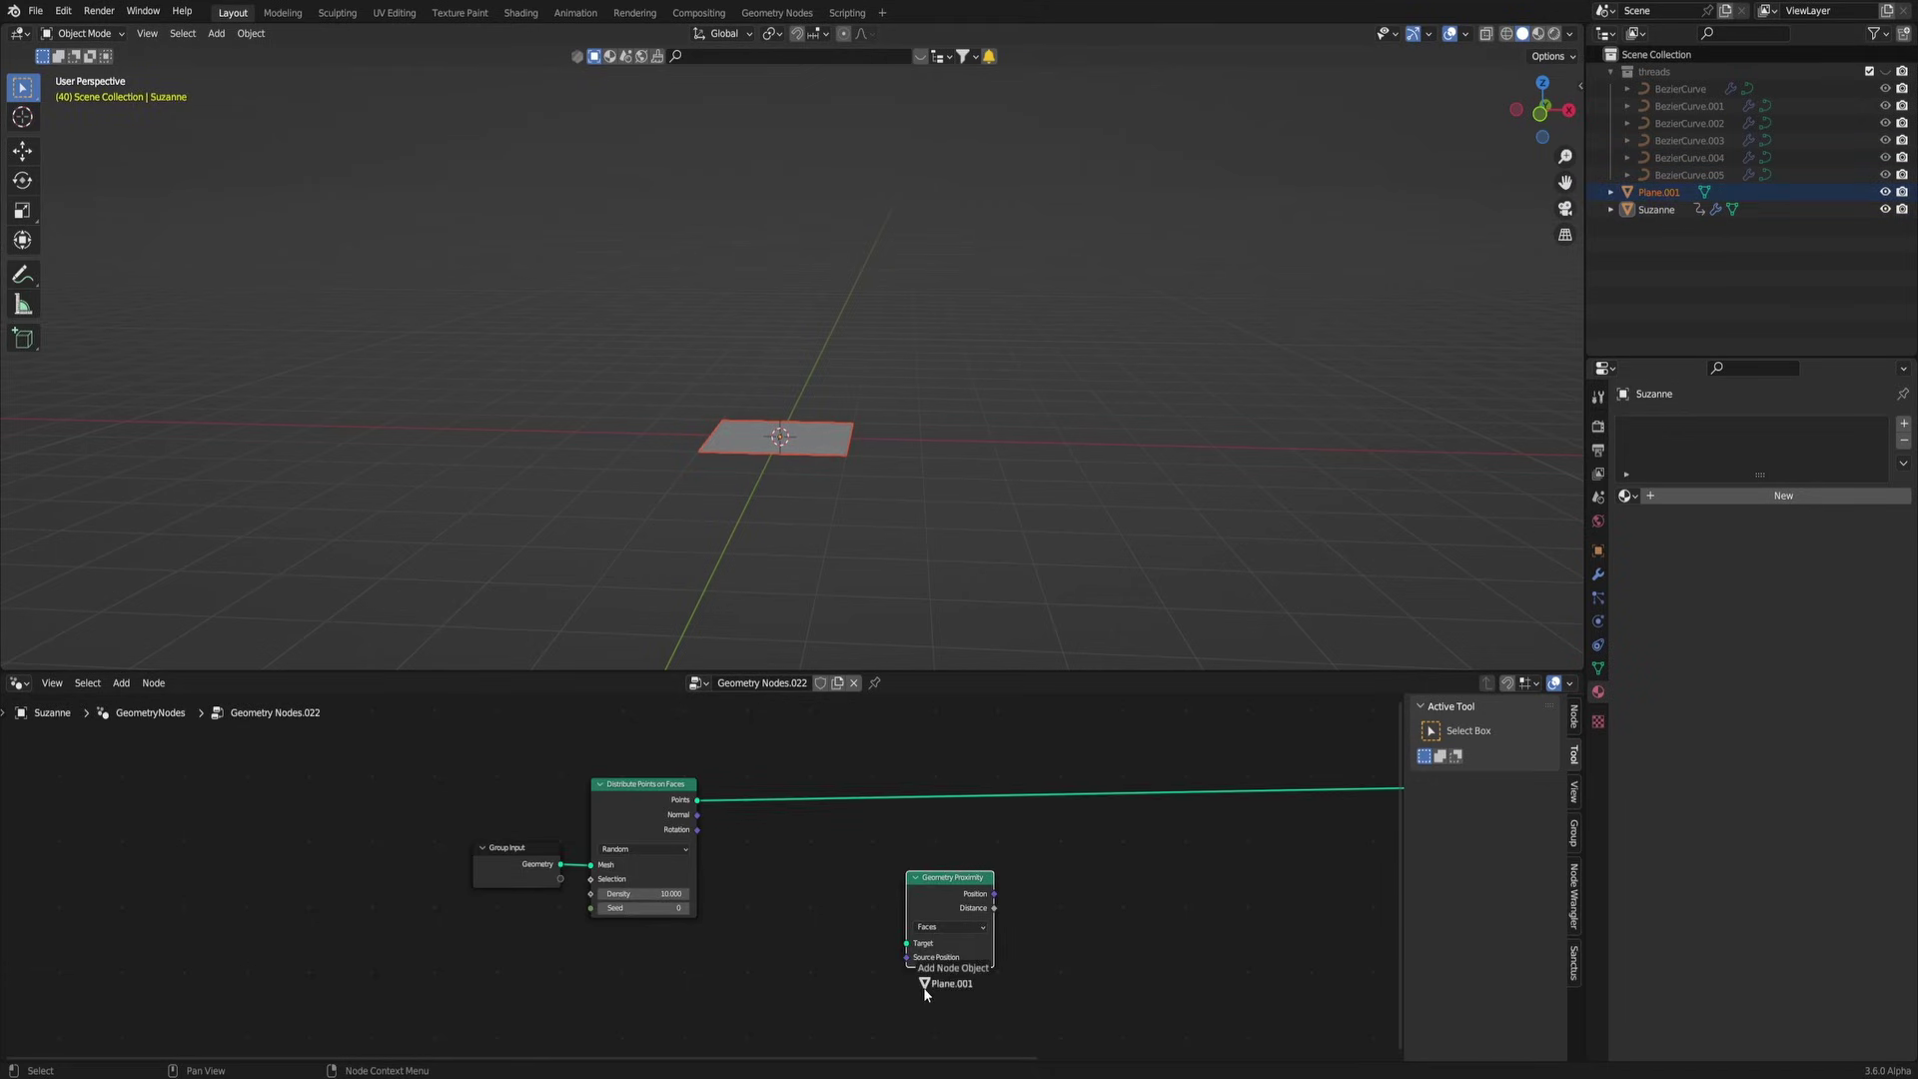
key("shift+a")
type("spo")
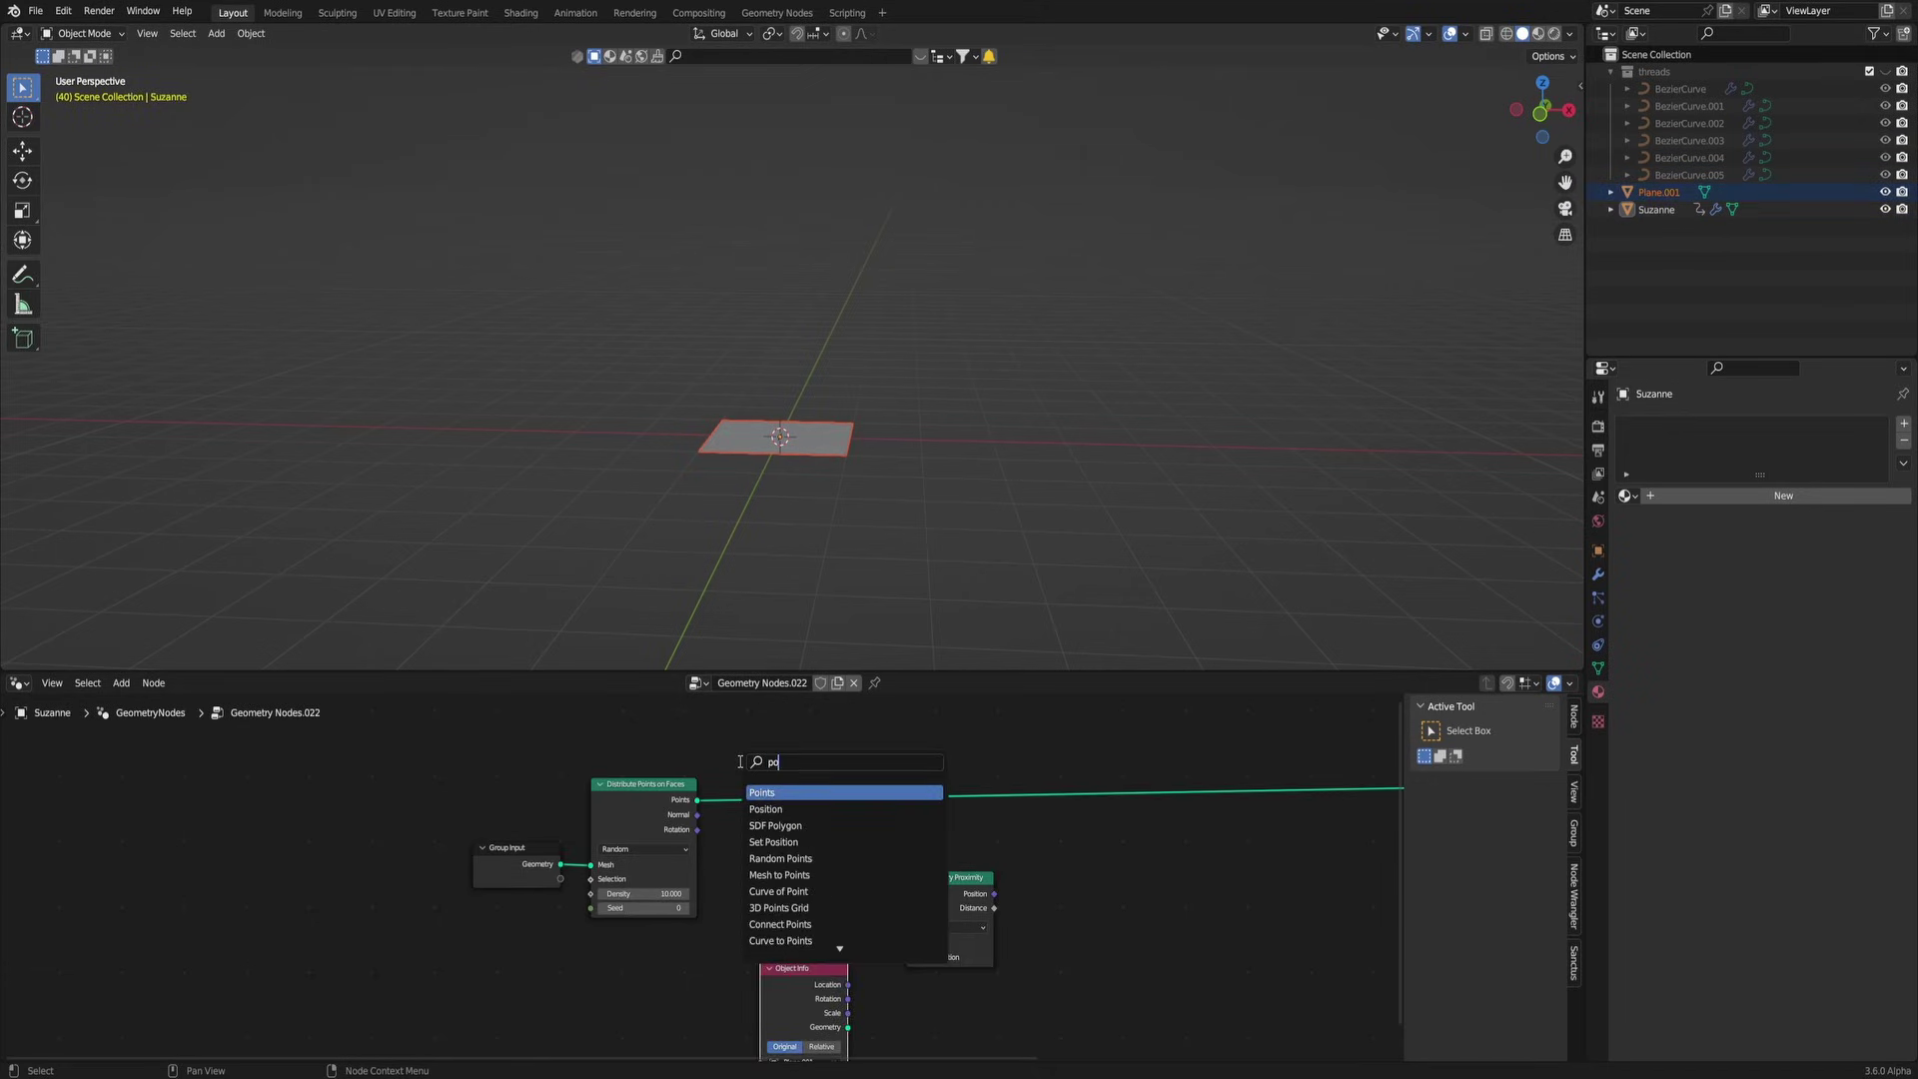
type("s")
key("Return")
left_click(754, 929)
Step: Connect Object Info's Geometry to Geometry Proximity's Target and the Position node to its Source Position
middle_click_drag(883, 980, 777, 879)
left_click_drag(835, 781, 840, 792)
middle_click_drag(799, 868, 754, 860)
scroll(754, 860, "up", 8)
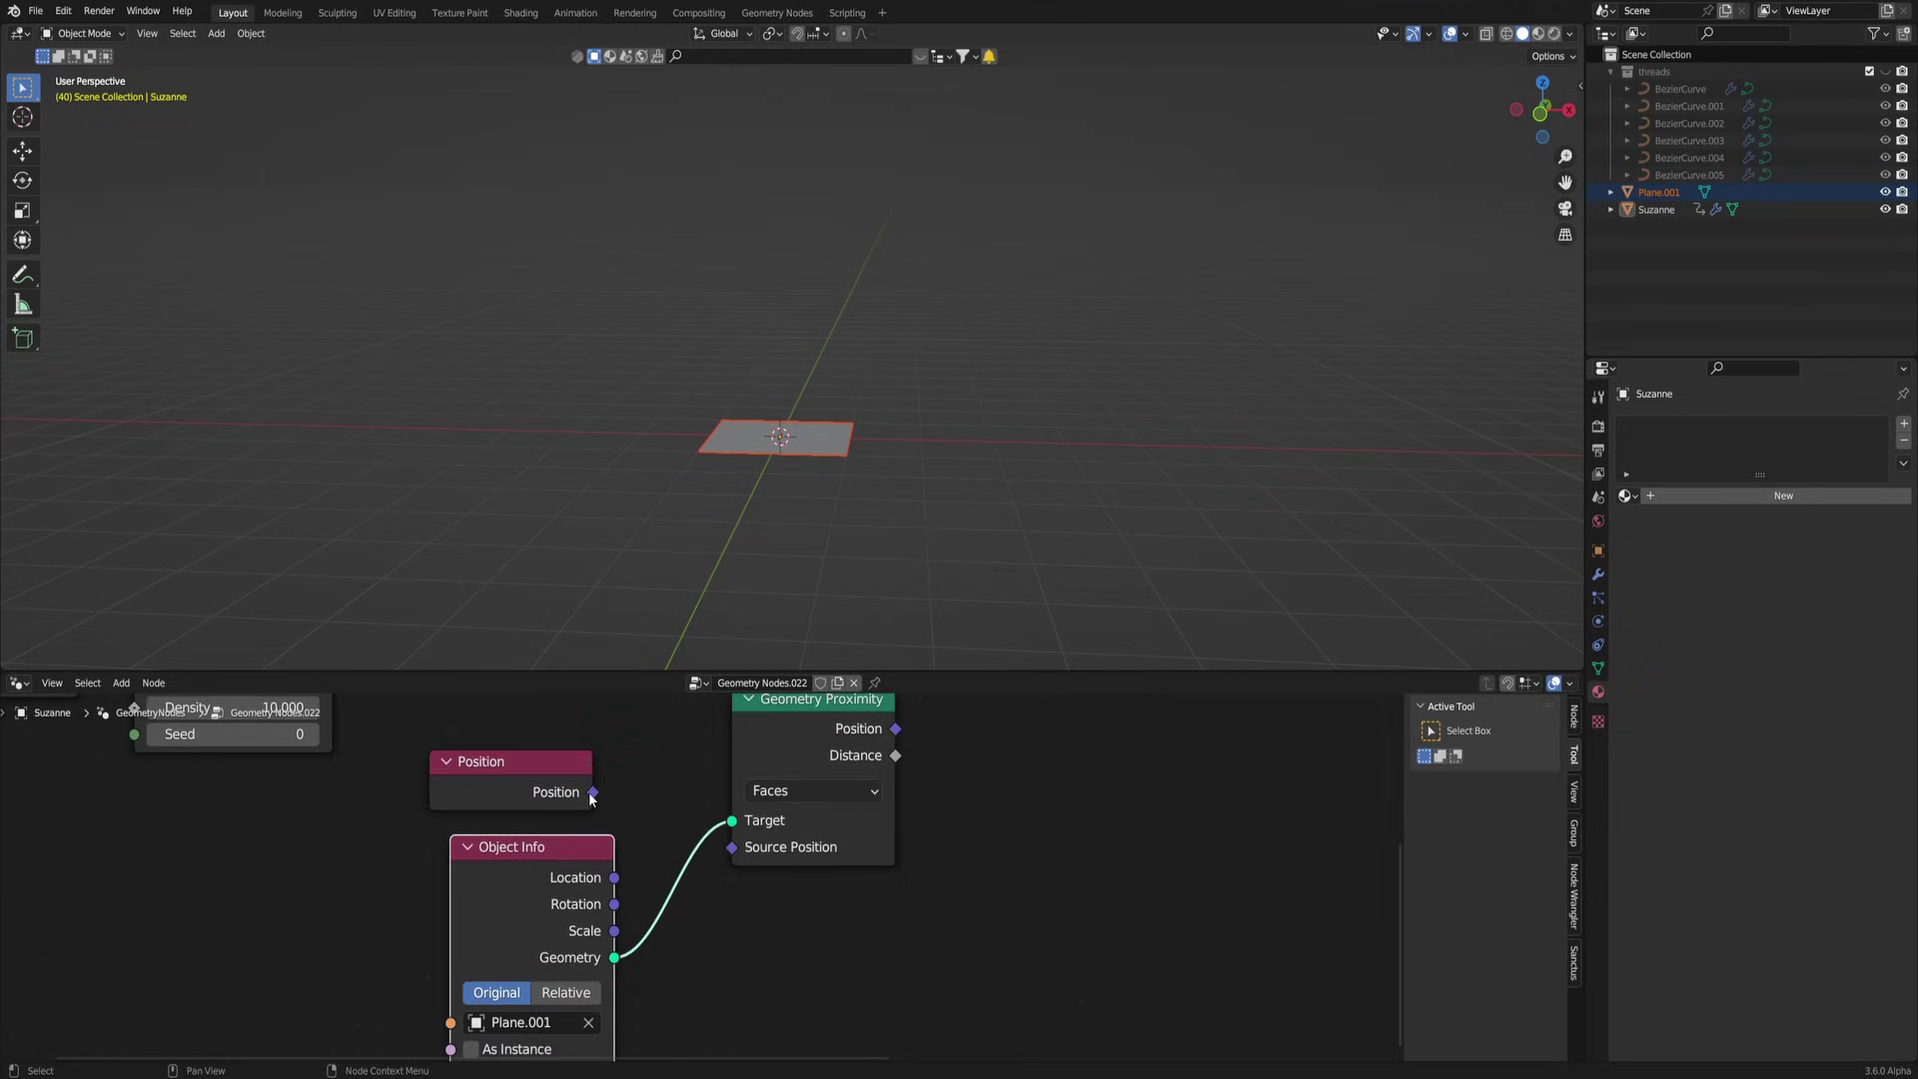
left_click_drag(592, 792, 733, 848)
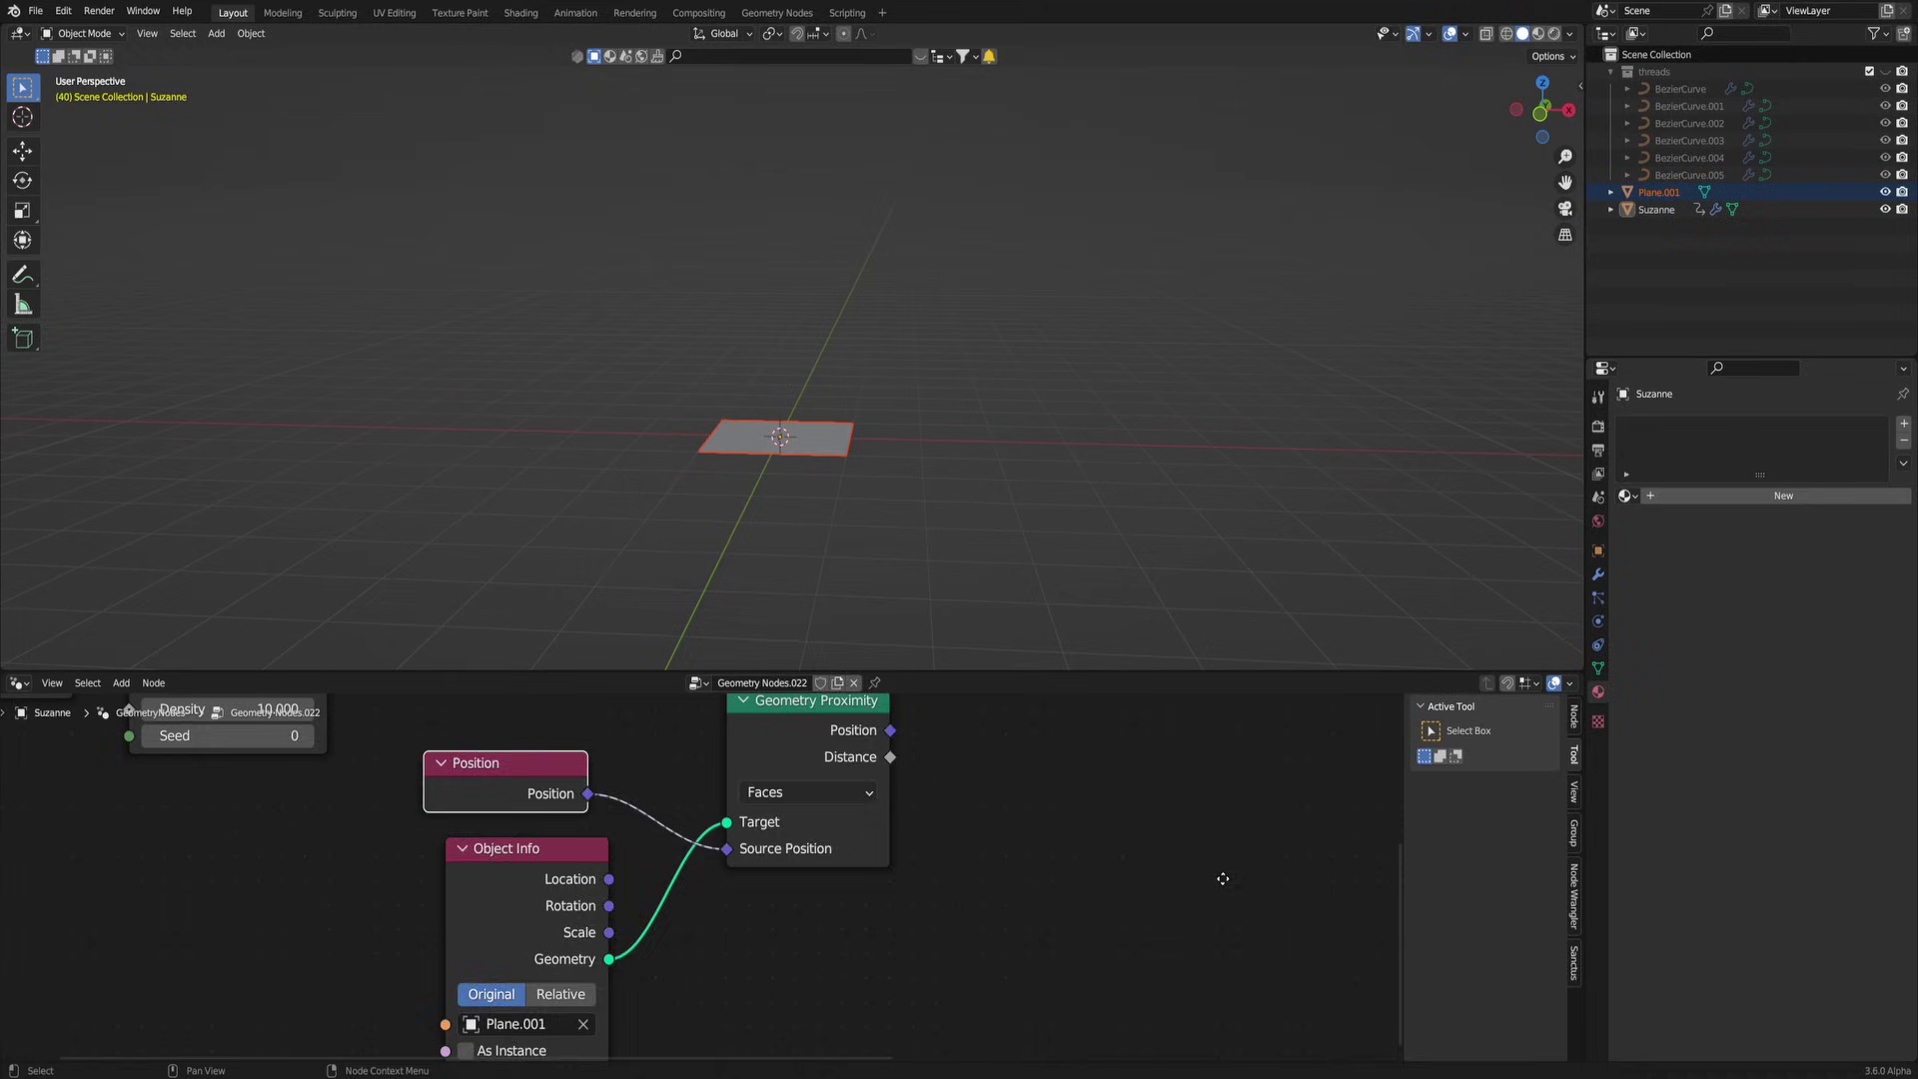
Step: Add a Vector Math node after Geometry Proximity and set its operation to Scale
scroll(869, 799, "down", 2)
key("shift+a")
type("vec")
left_click(871, 810)
left_click(787, 770)
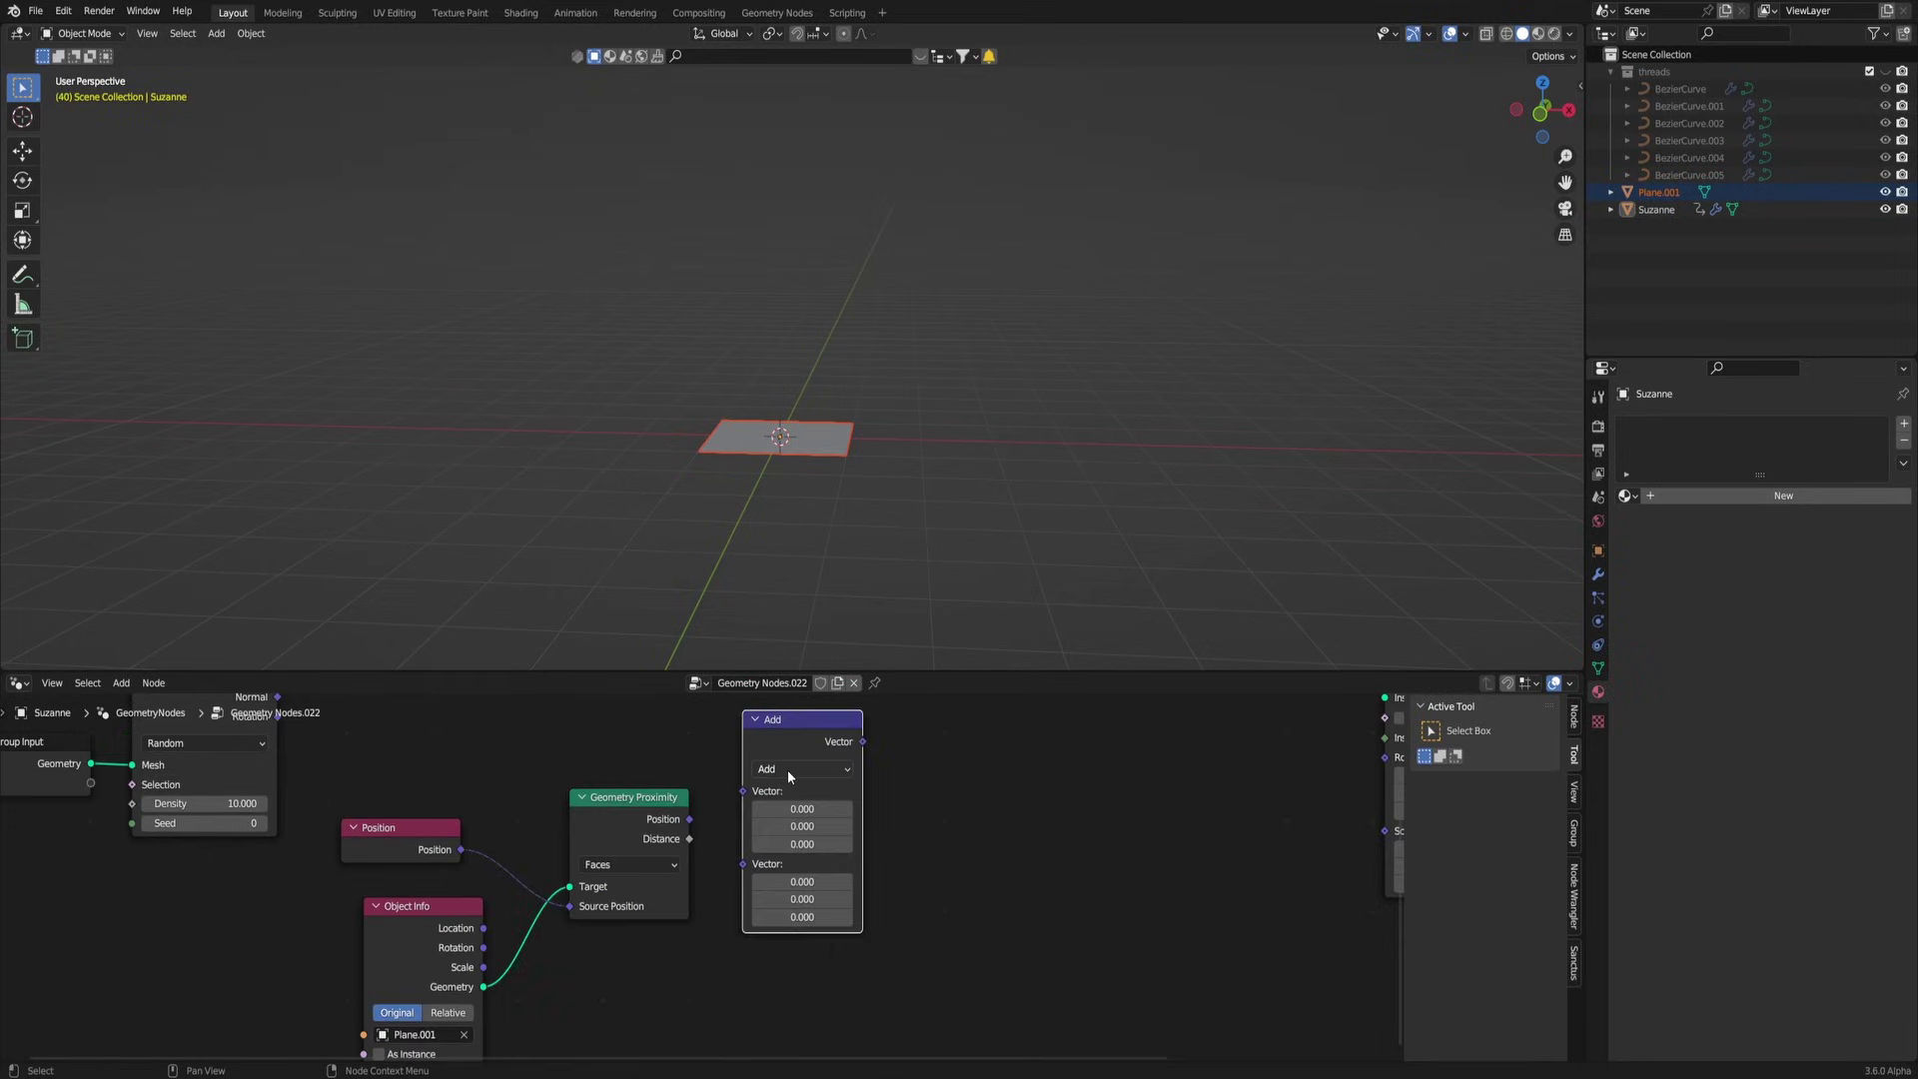
left_click(781, 773)
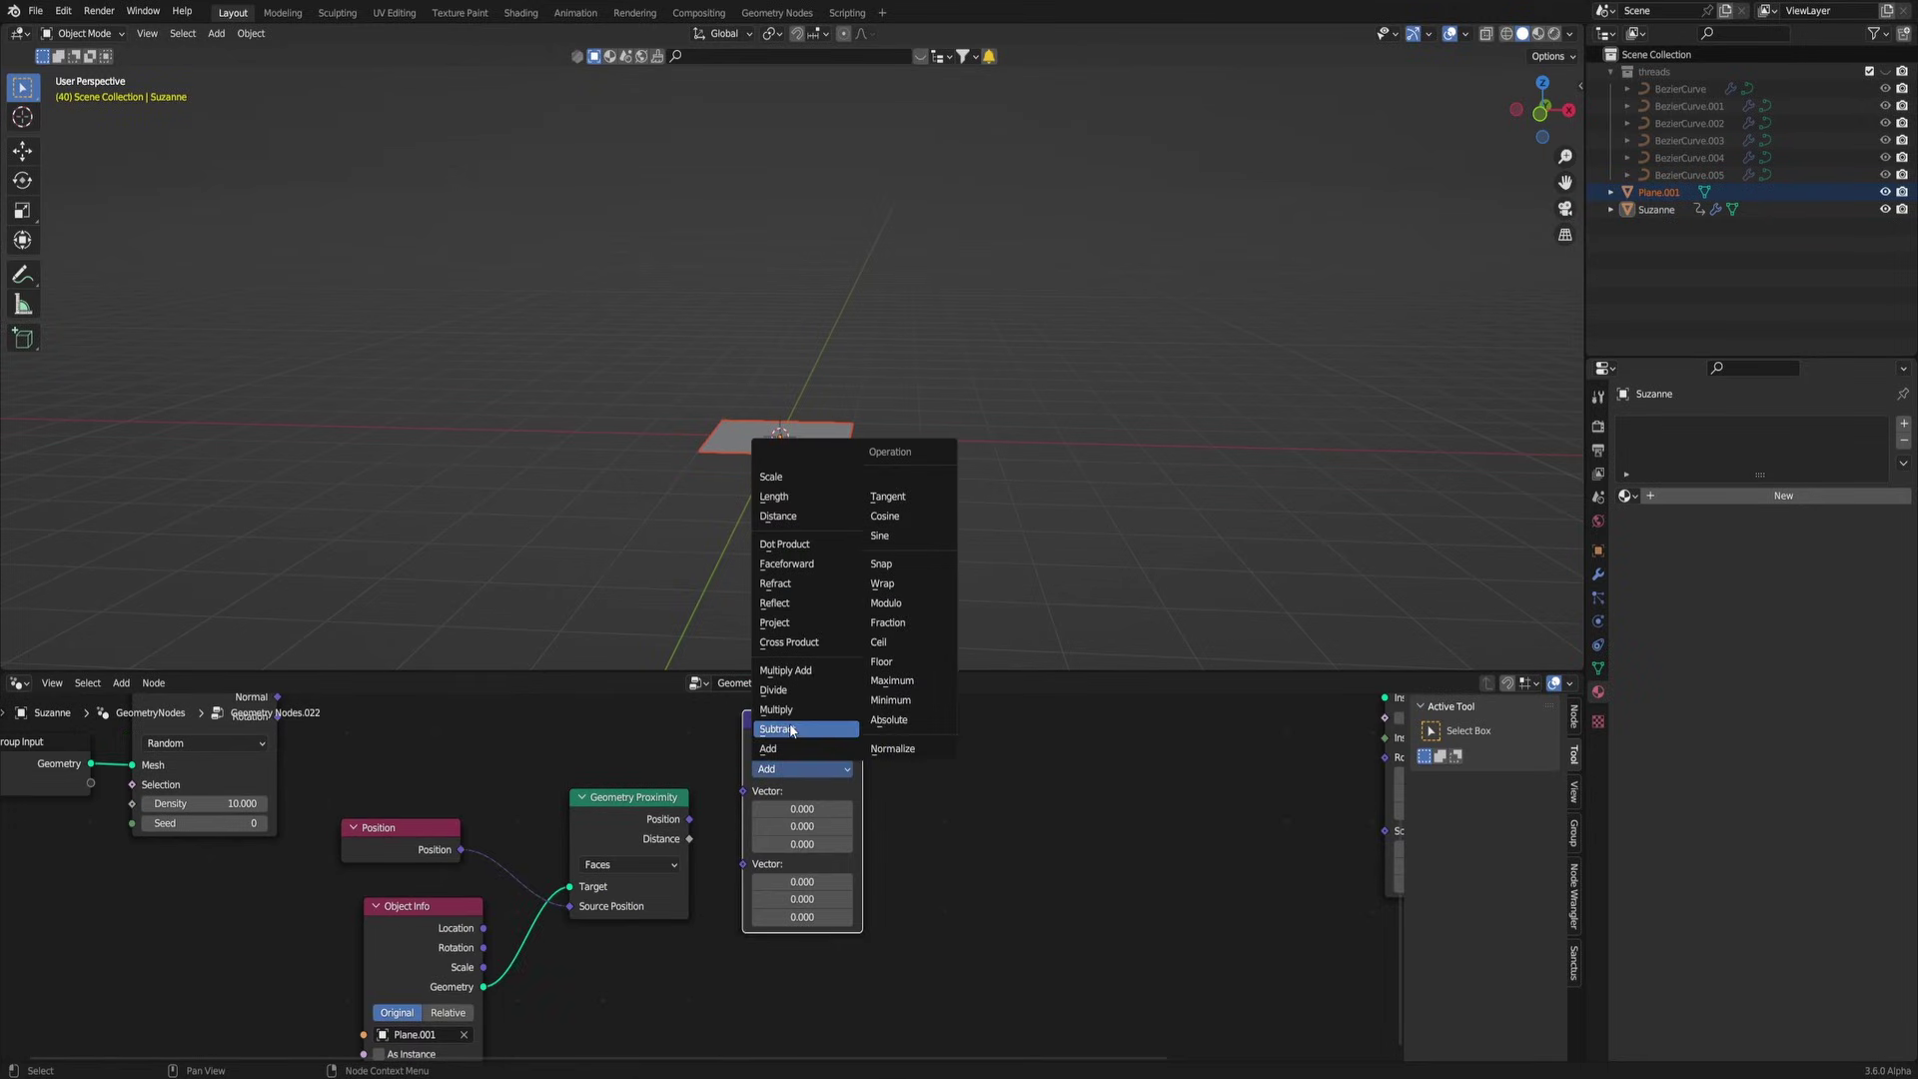
left_click(783, 476)
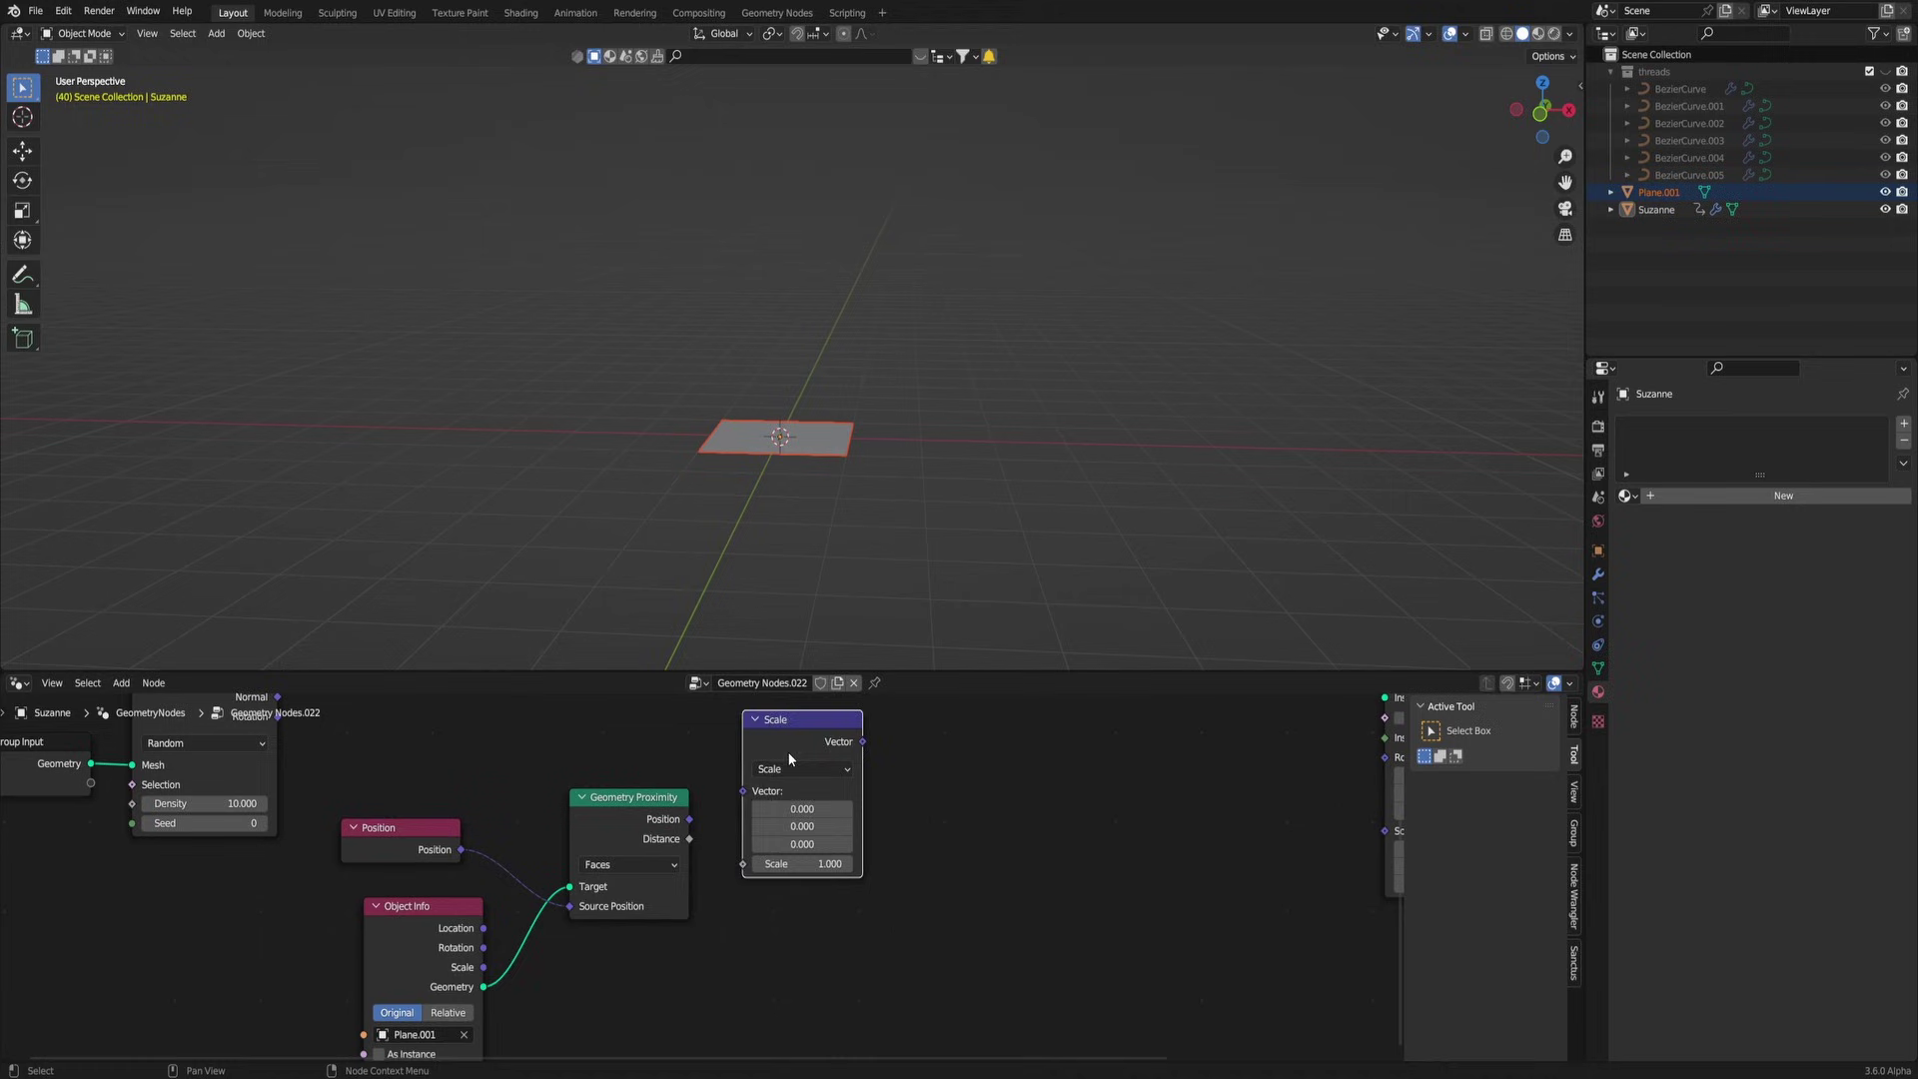
Step: Add a Random Value node and place it below the Scale node
middle_click_drag(882, 805, 791, 814)
key("shift+a")
type("random")
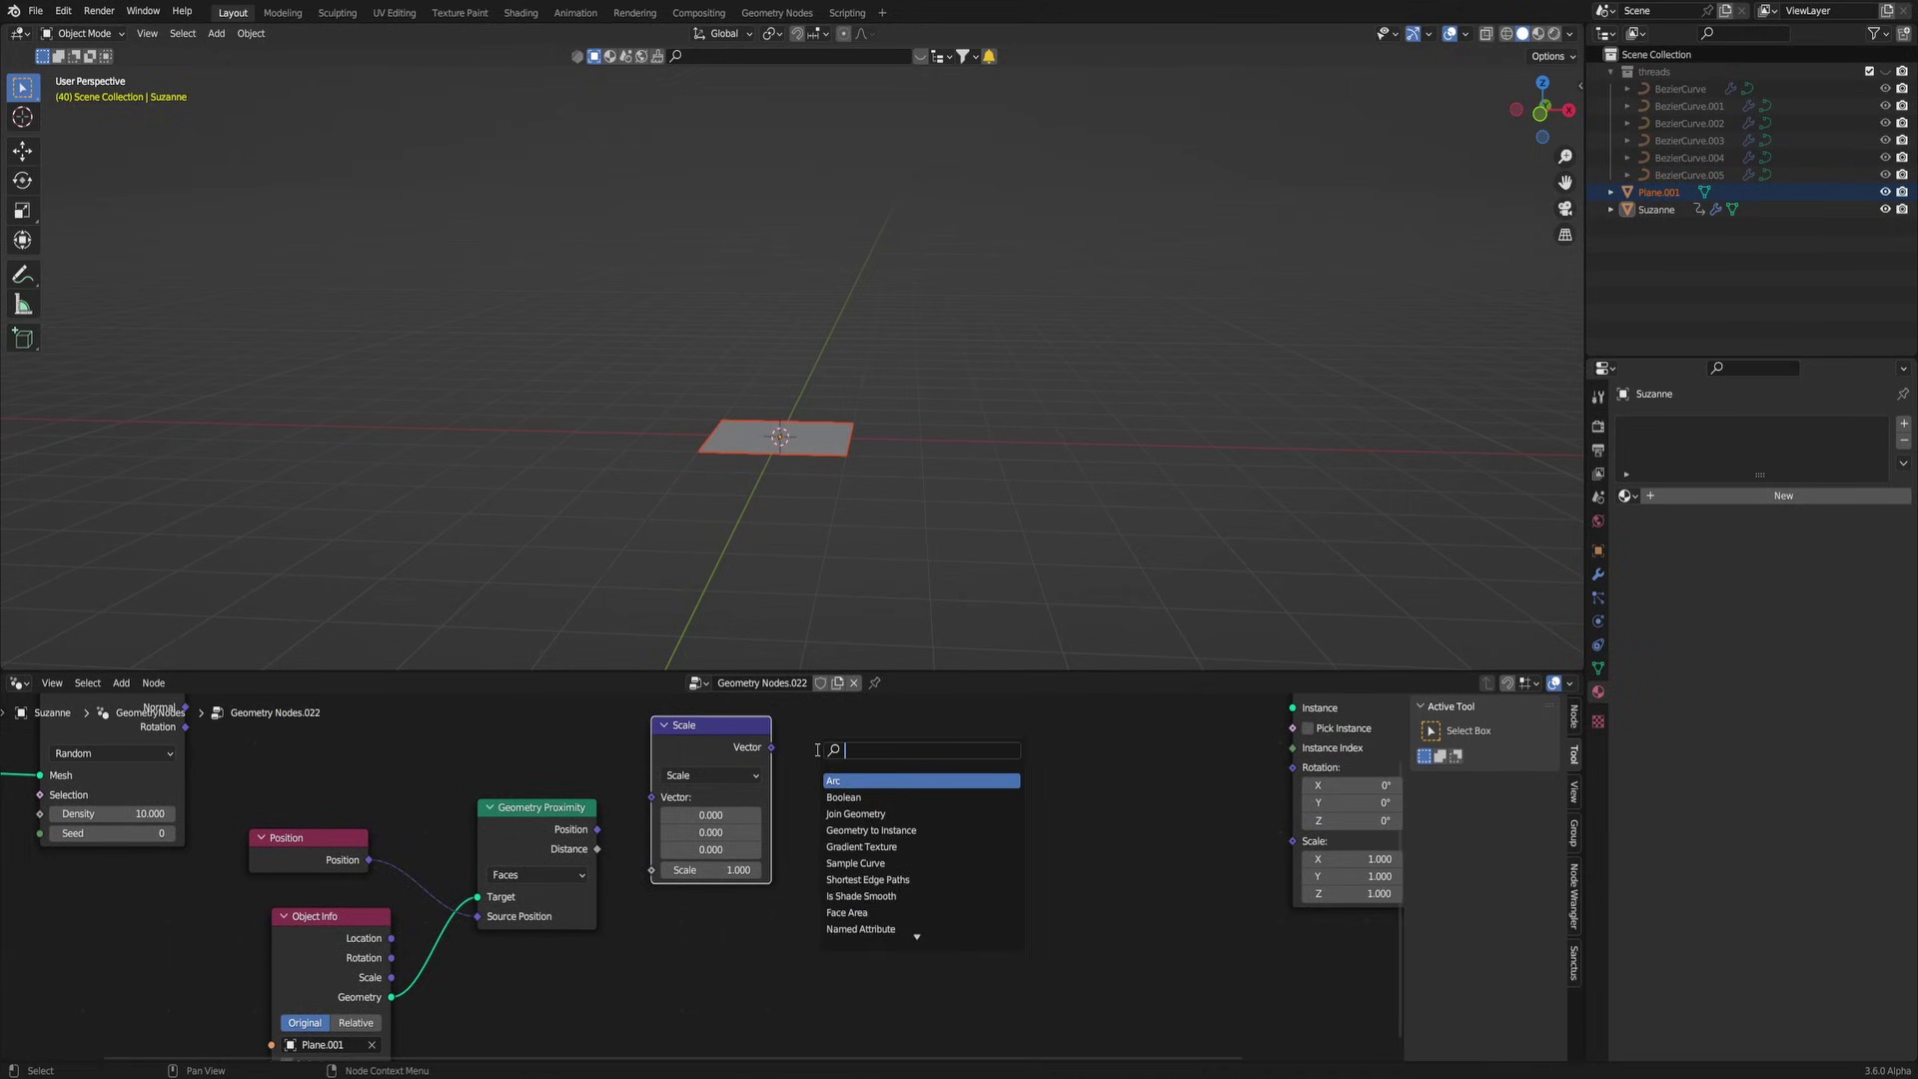
key("Return")
left_click(654, 915)
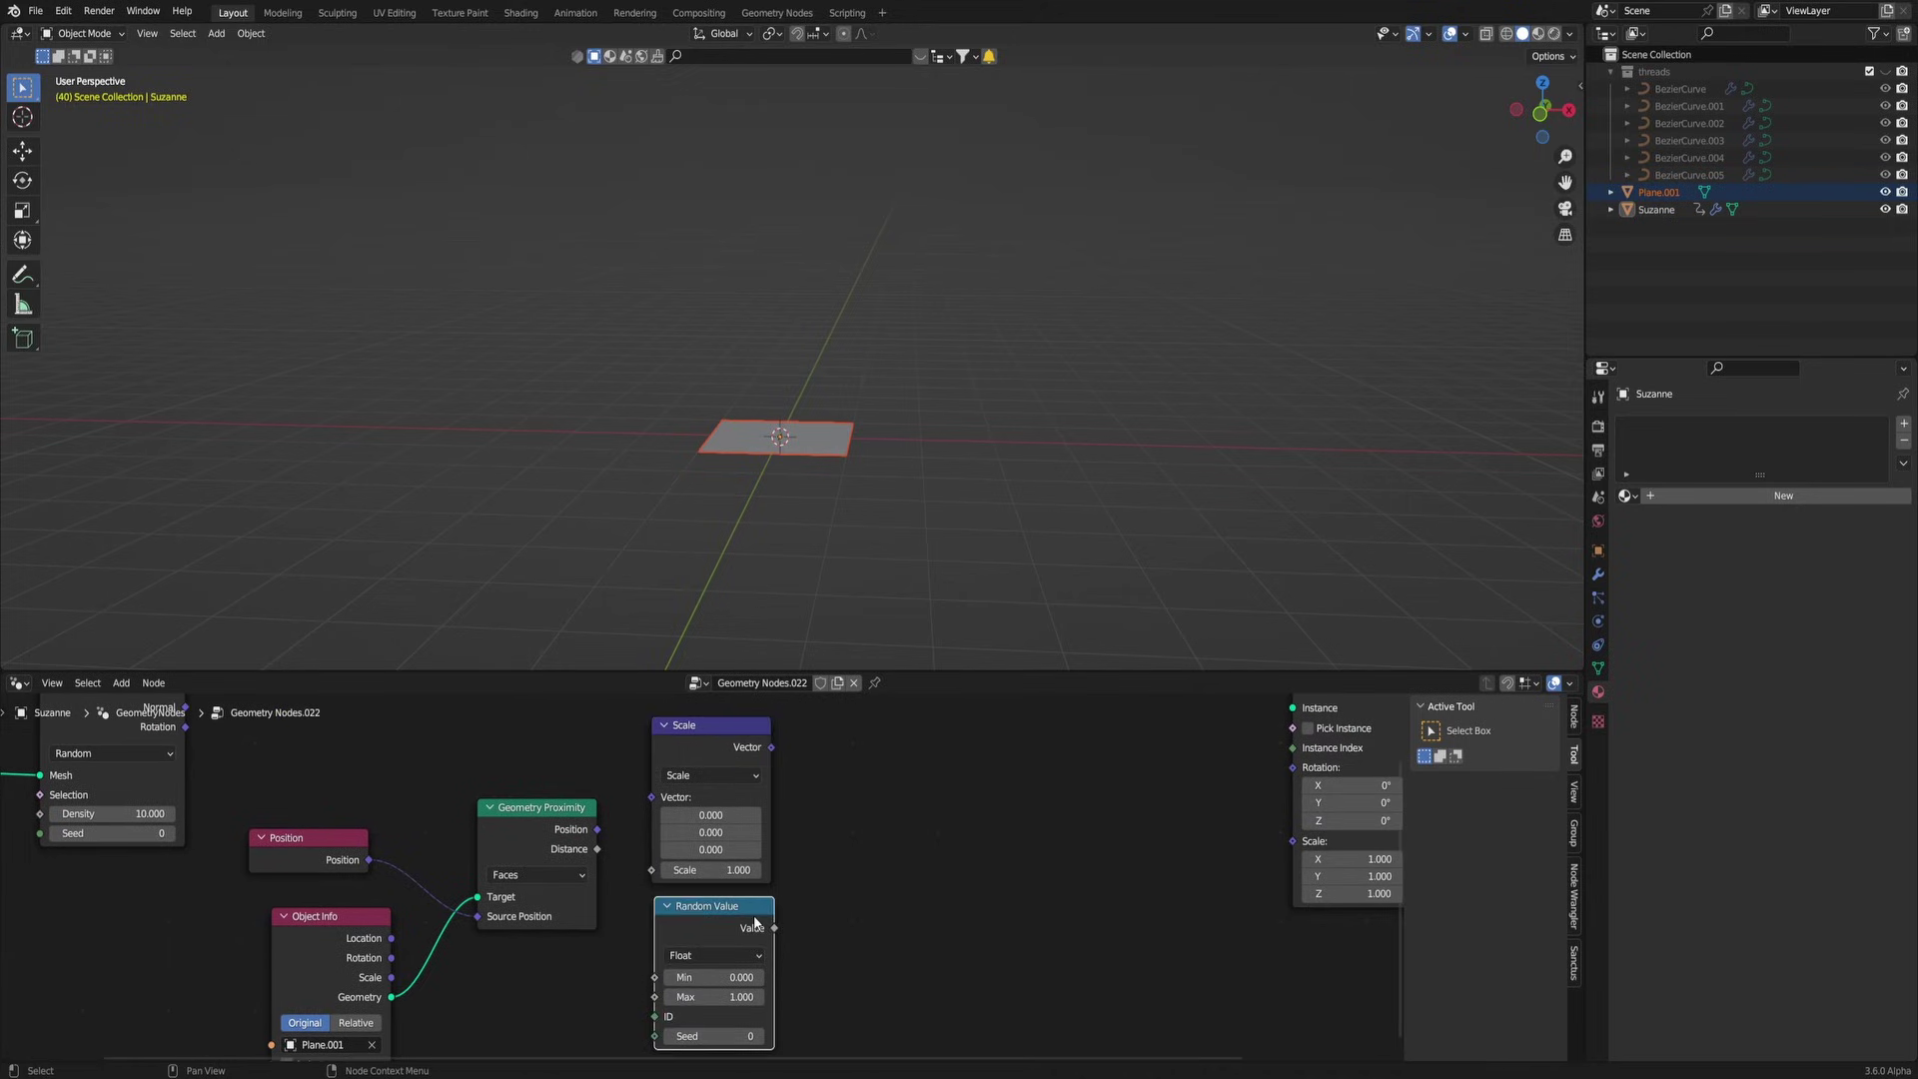
Step: Add a Math node set to Add and place it beyond the Scale node
middle_click_drag(1002, 856, 895, 858)
key("shift+a")
left_click(845, 761)
type("mat")
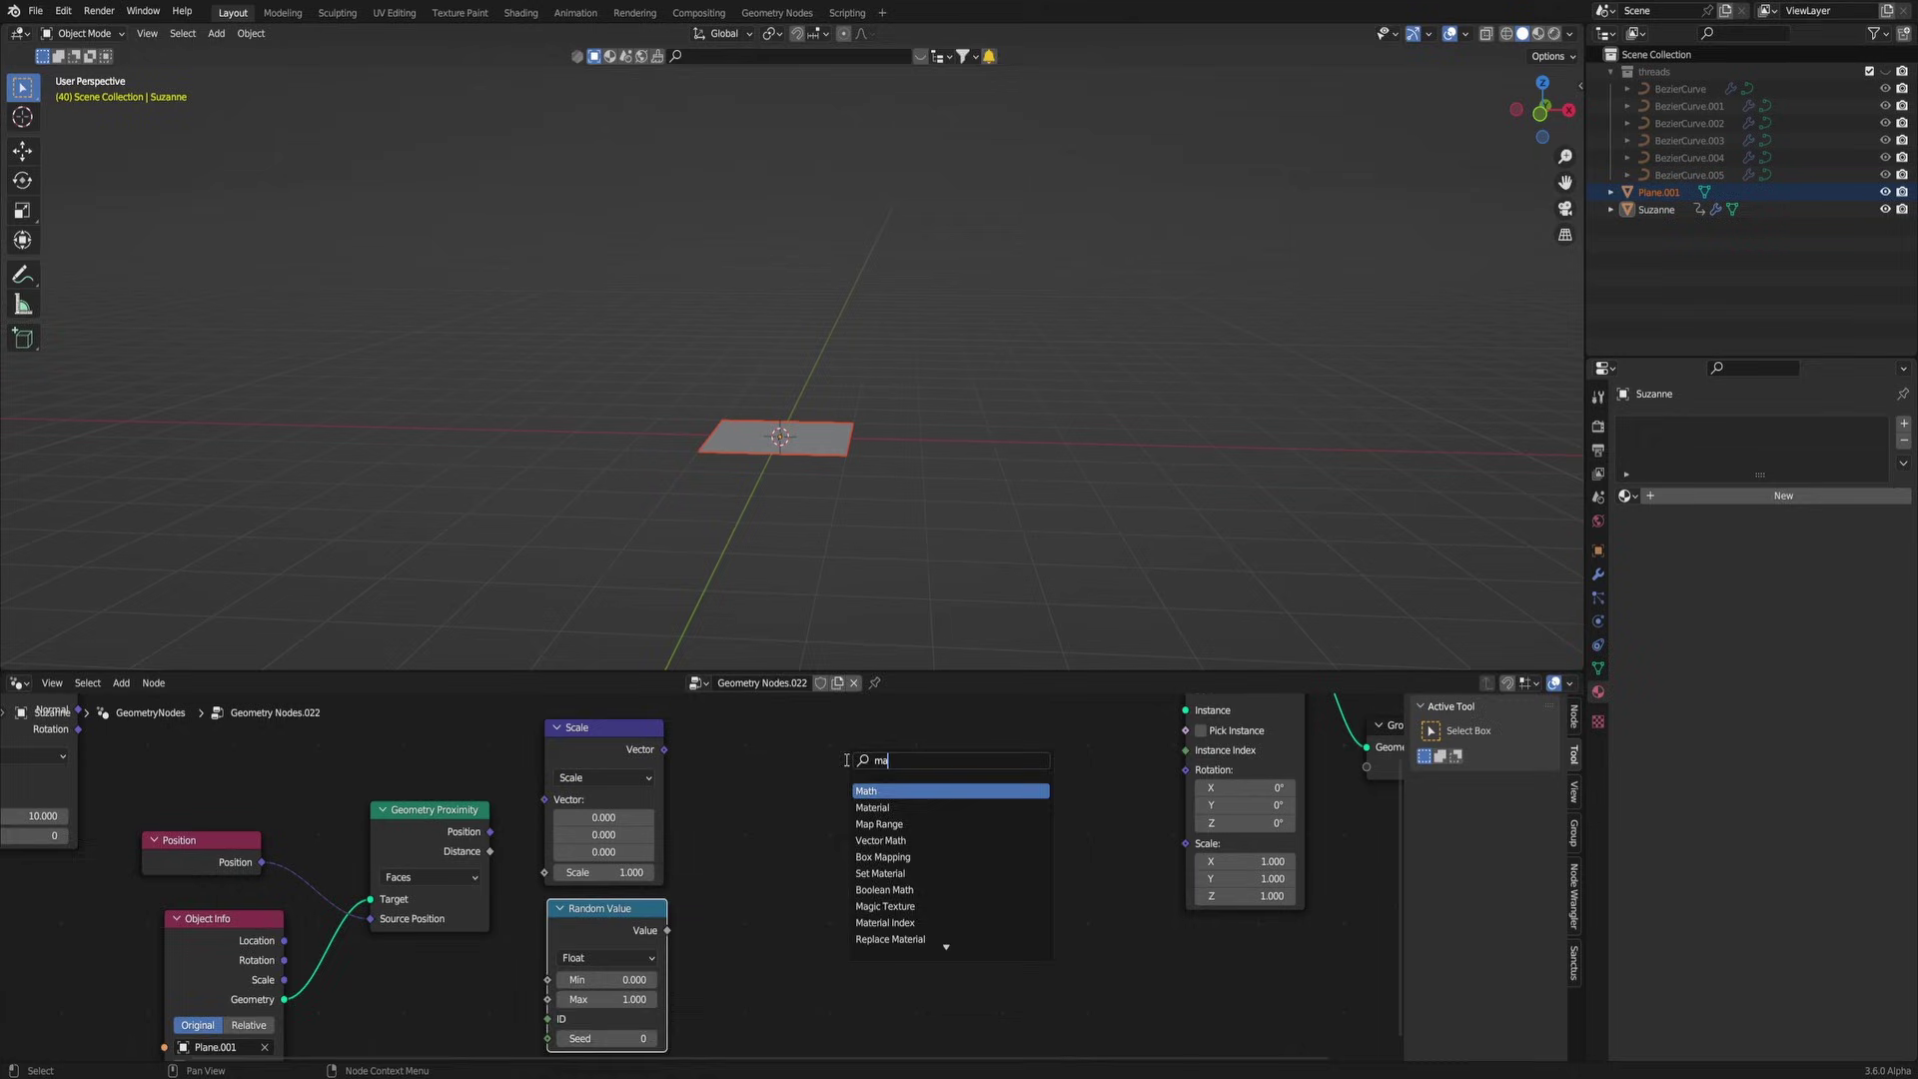
key("Return")
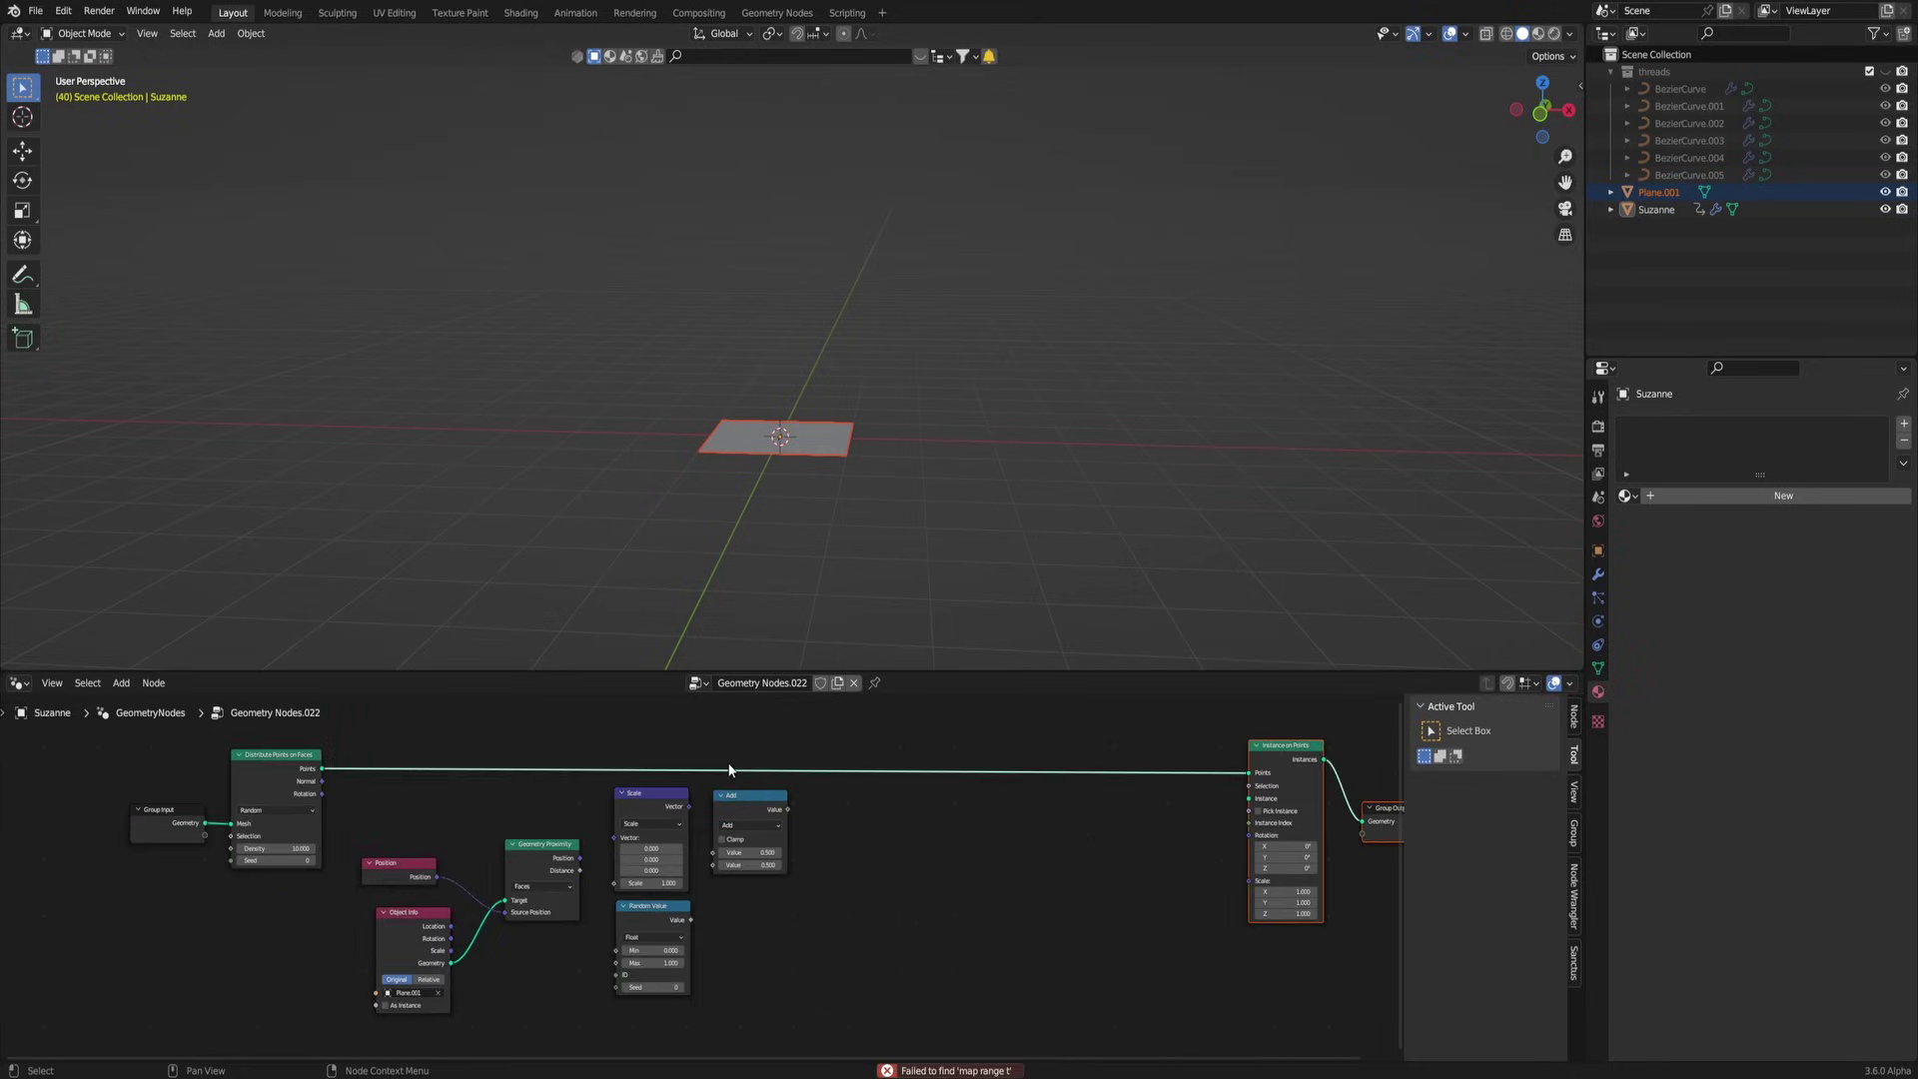
Step: Add a Map Range node and place it beyond the Add node
key("shift+a")
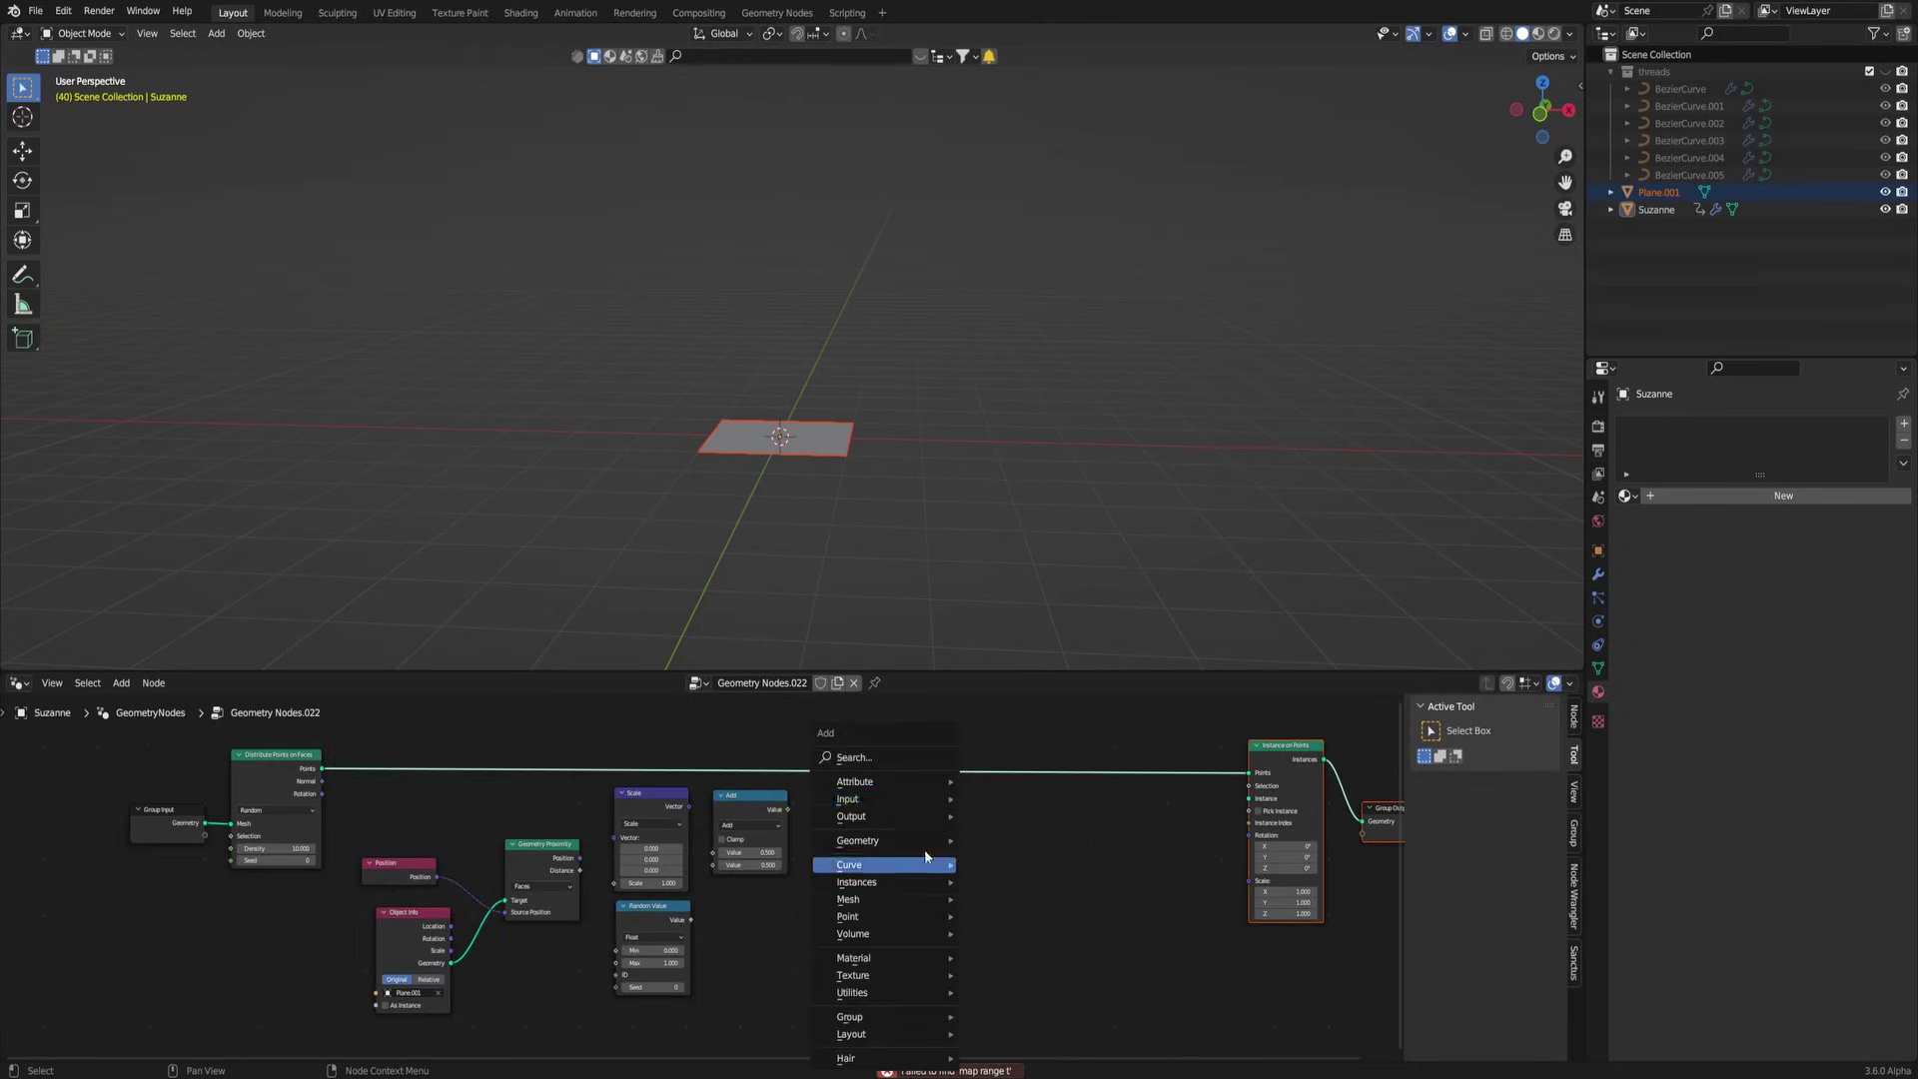
left_click(891, 758)
type("map ran")
key("Return")
left_click(864, 844)
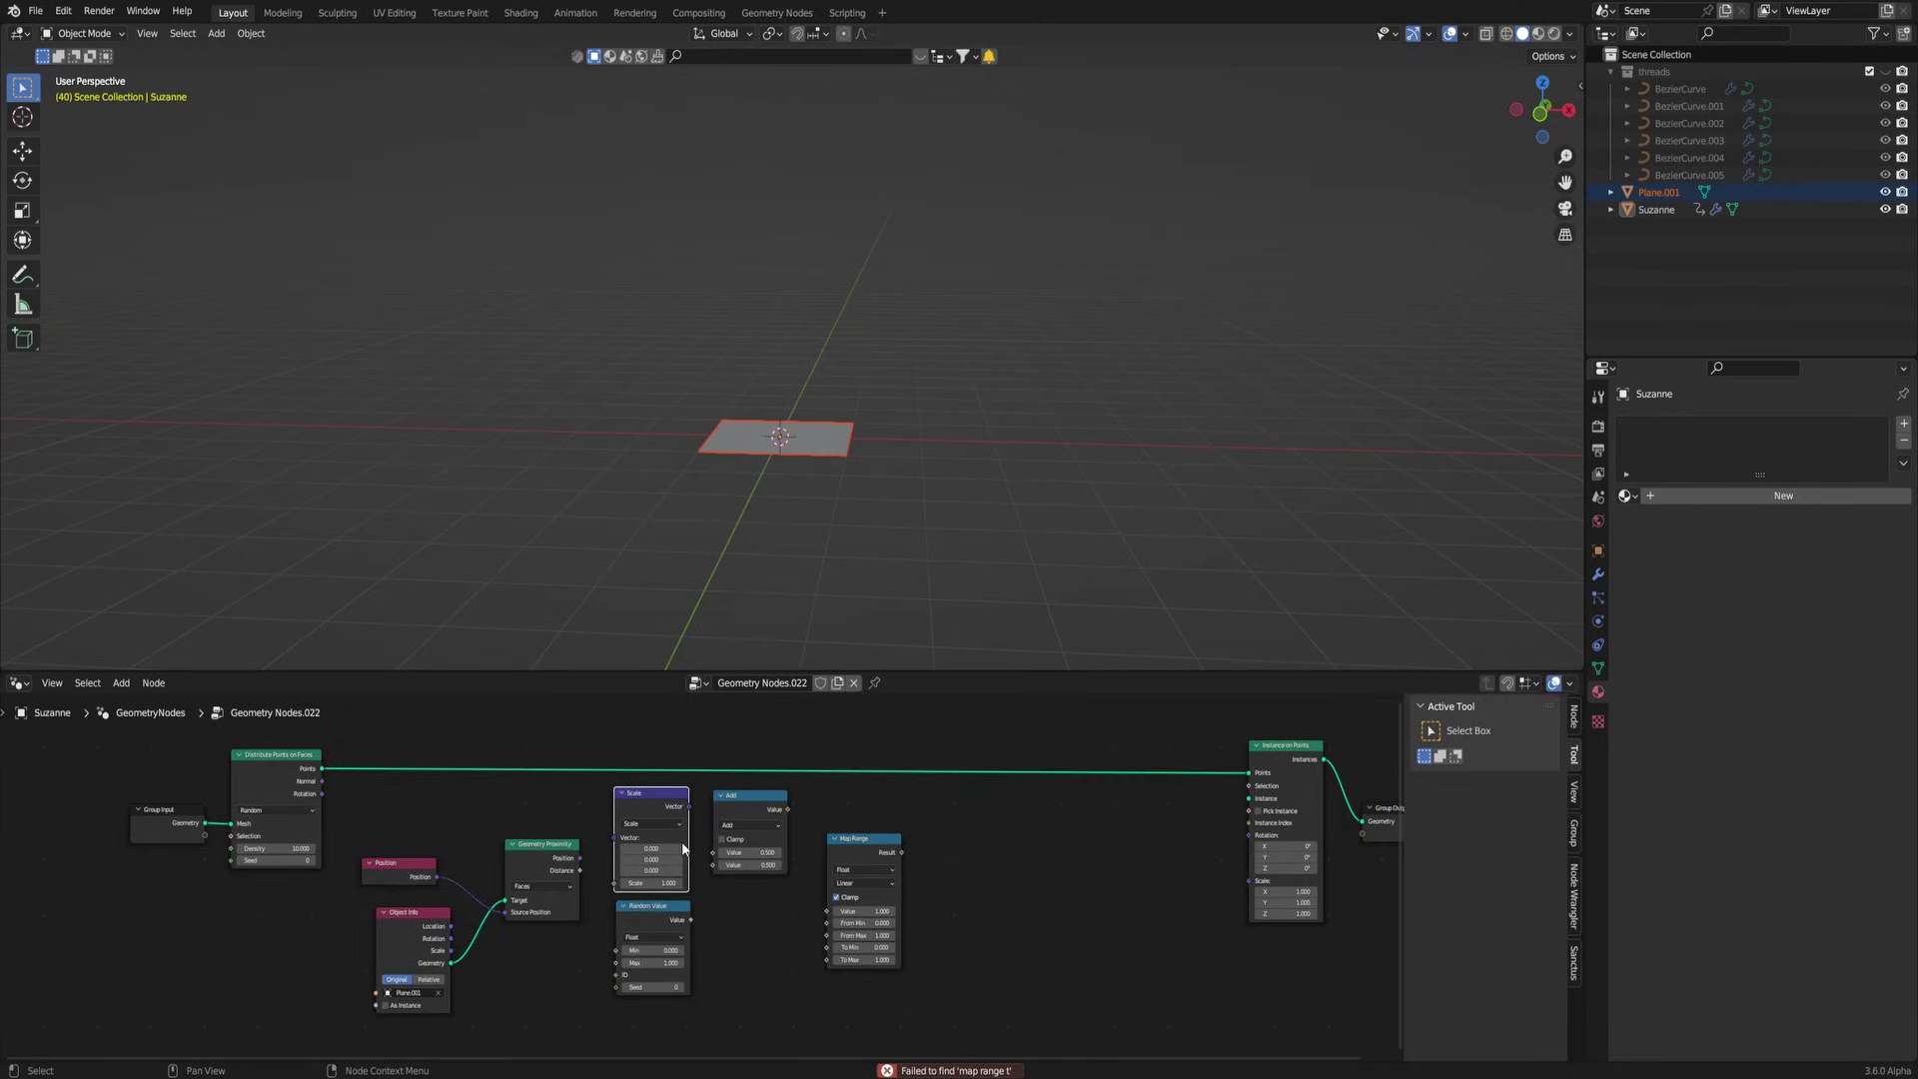
Step: Duplicate the Scale node and place the copy between Map Range and Instance on Points
left_click(649, 796)
key("shift+d")
left_click(994, 814)
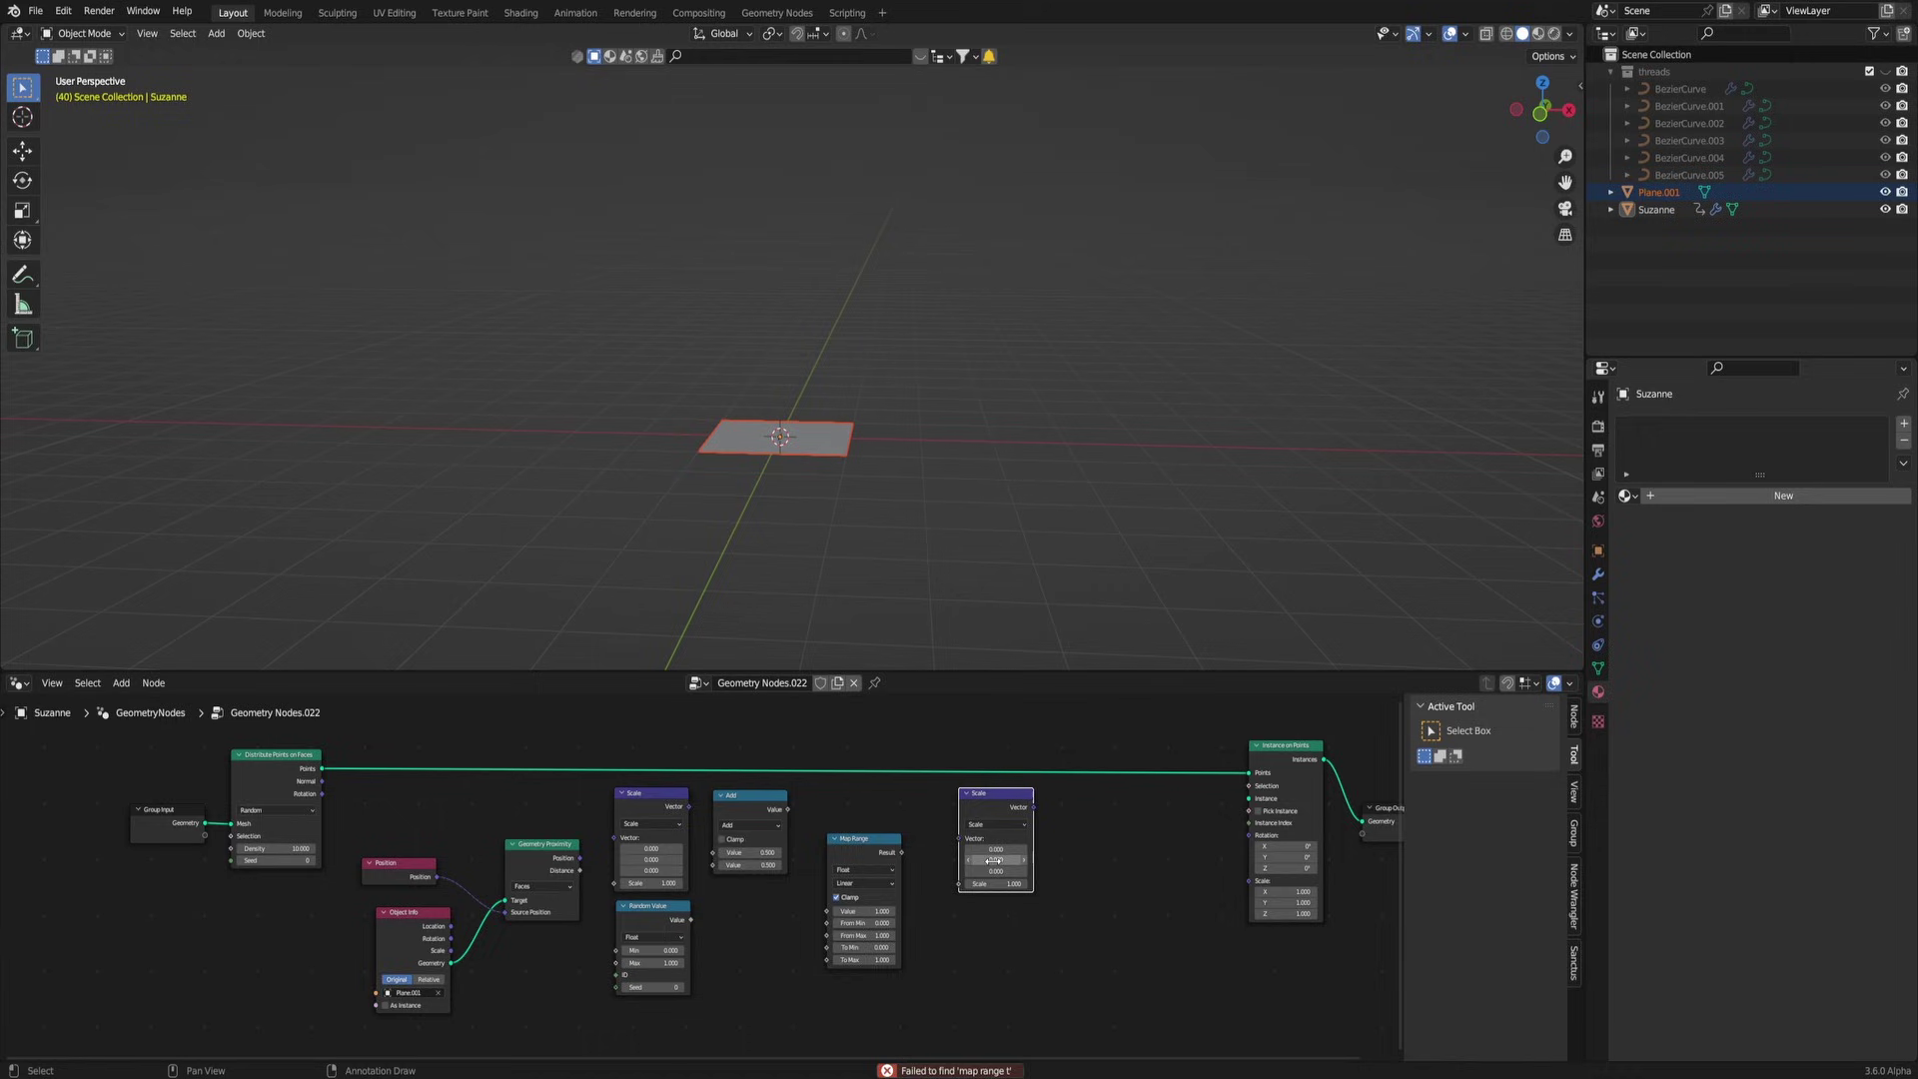
Step: Connect Geometry Proximity's Distance to the first Scale node's Vector, and feed Scale and Random Value into the Add node's two values
scroll(484, 807, "up", 3)
left_click_drag(527, 812, 558, 776)
middle_click_drag(663, 949, 627, 898)
left_click_drag(685, 803, 680, 800)
middle_click_drag(644, 687, 502, 788)
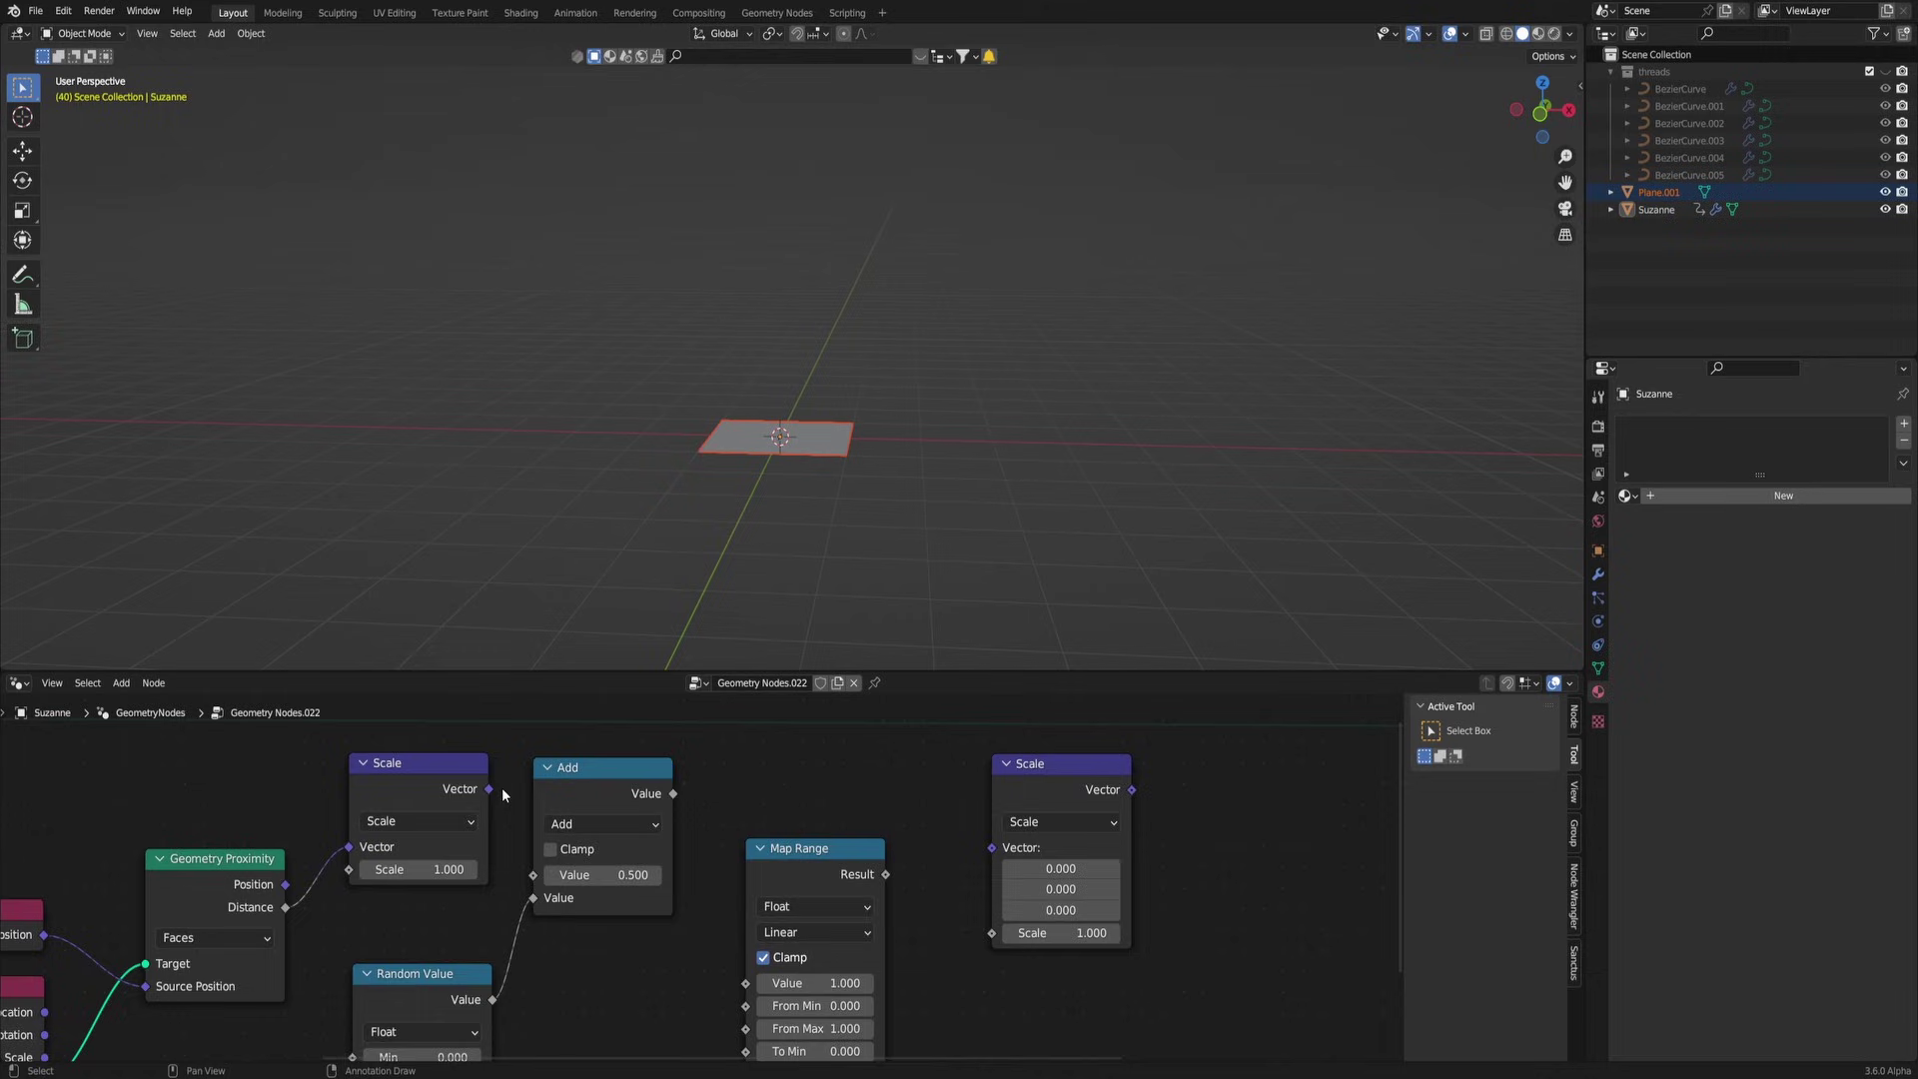
left_click_drag(523, 842, 540, 872)
Step: Connect the Add node's output to Map Range's Value and Map Range's Result to the duplicated Scale node's Vector
middle_click_drag(539, 871, 419, 838)
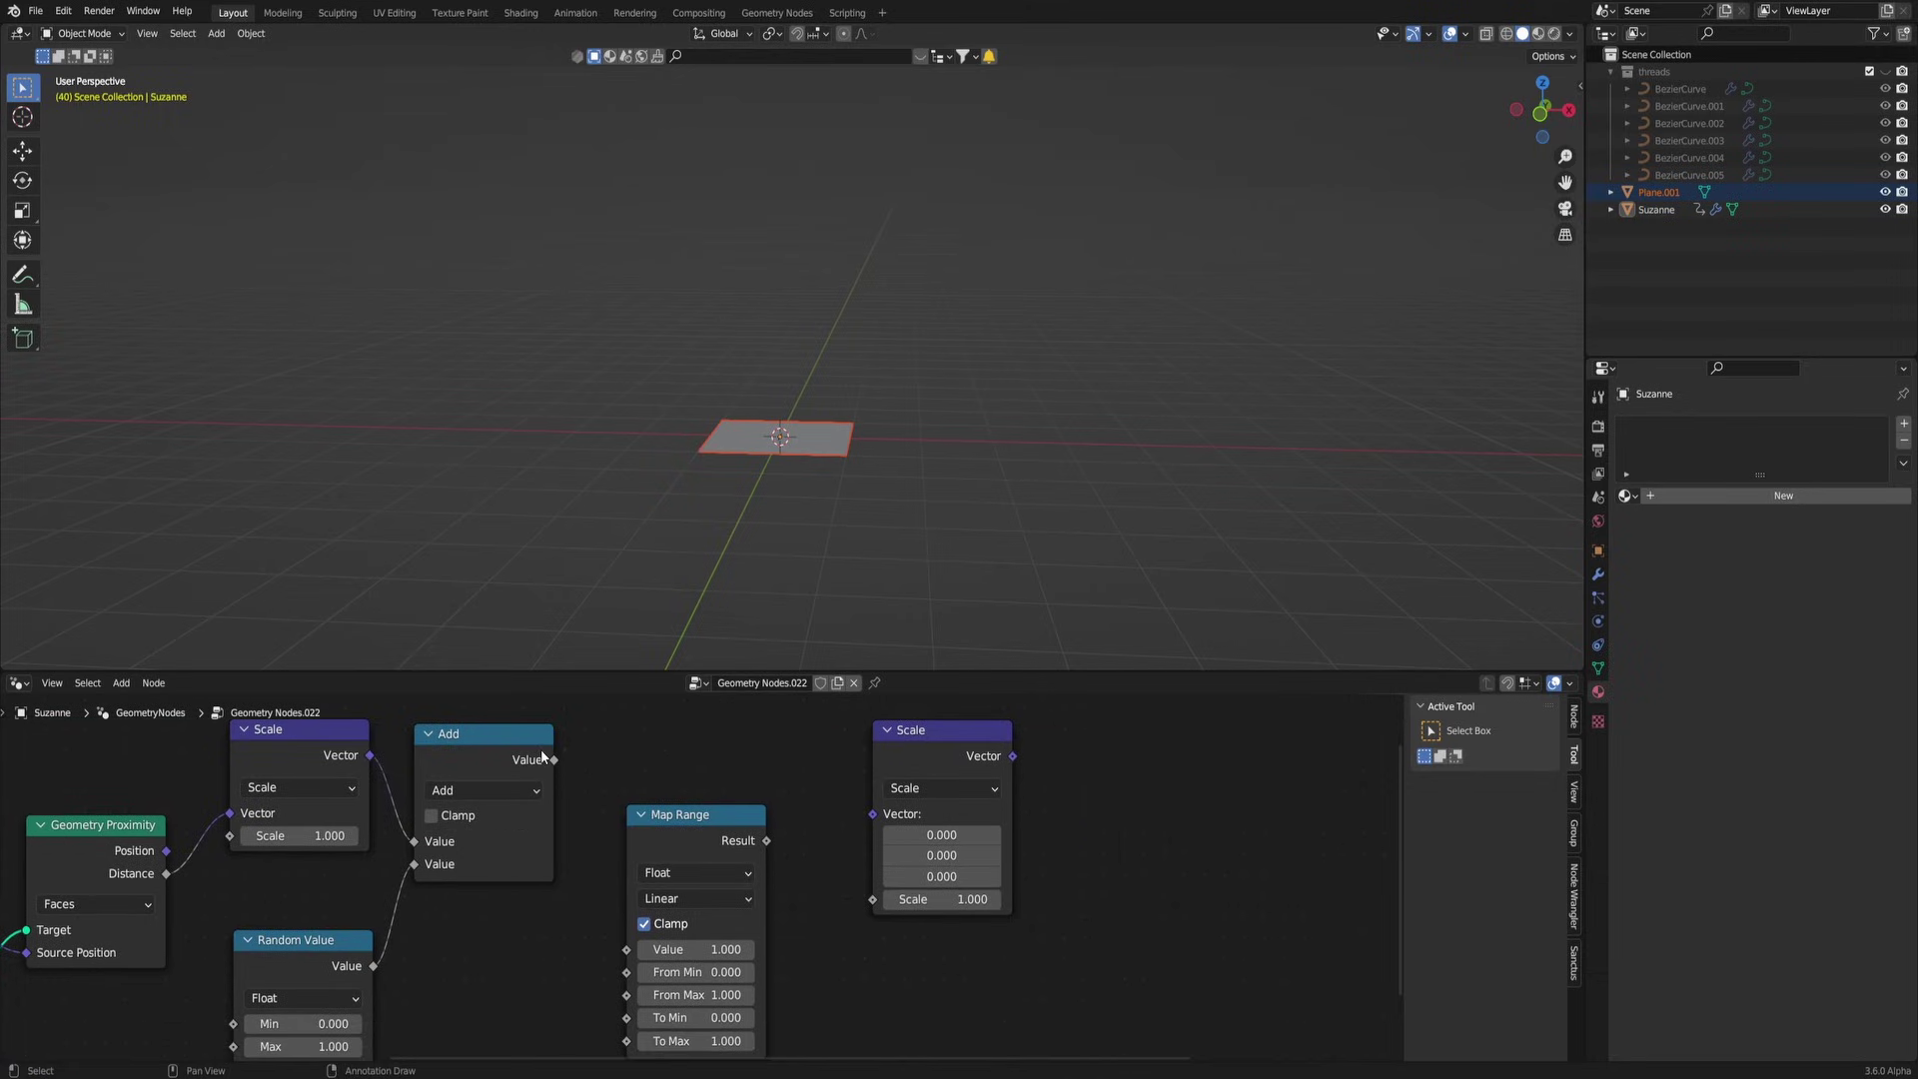
middle_click_drag(756, 861, 629, 896)
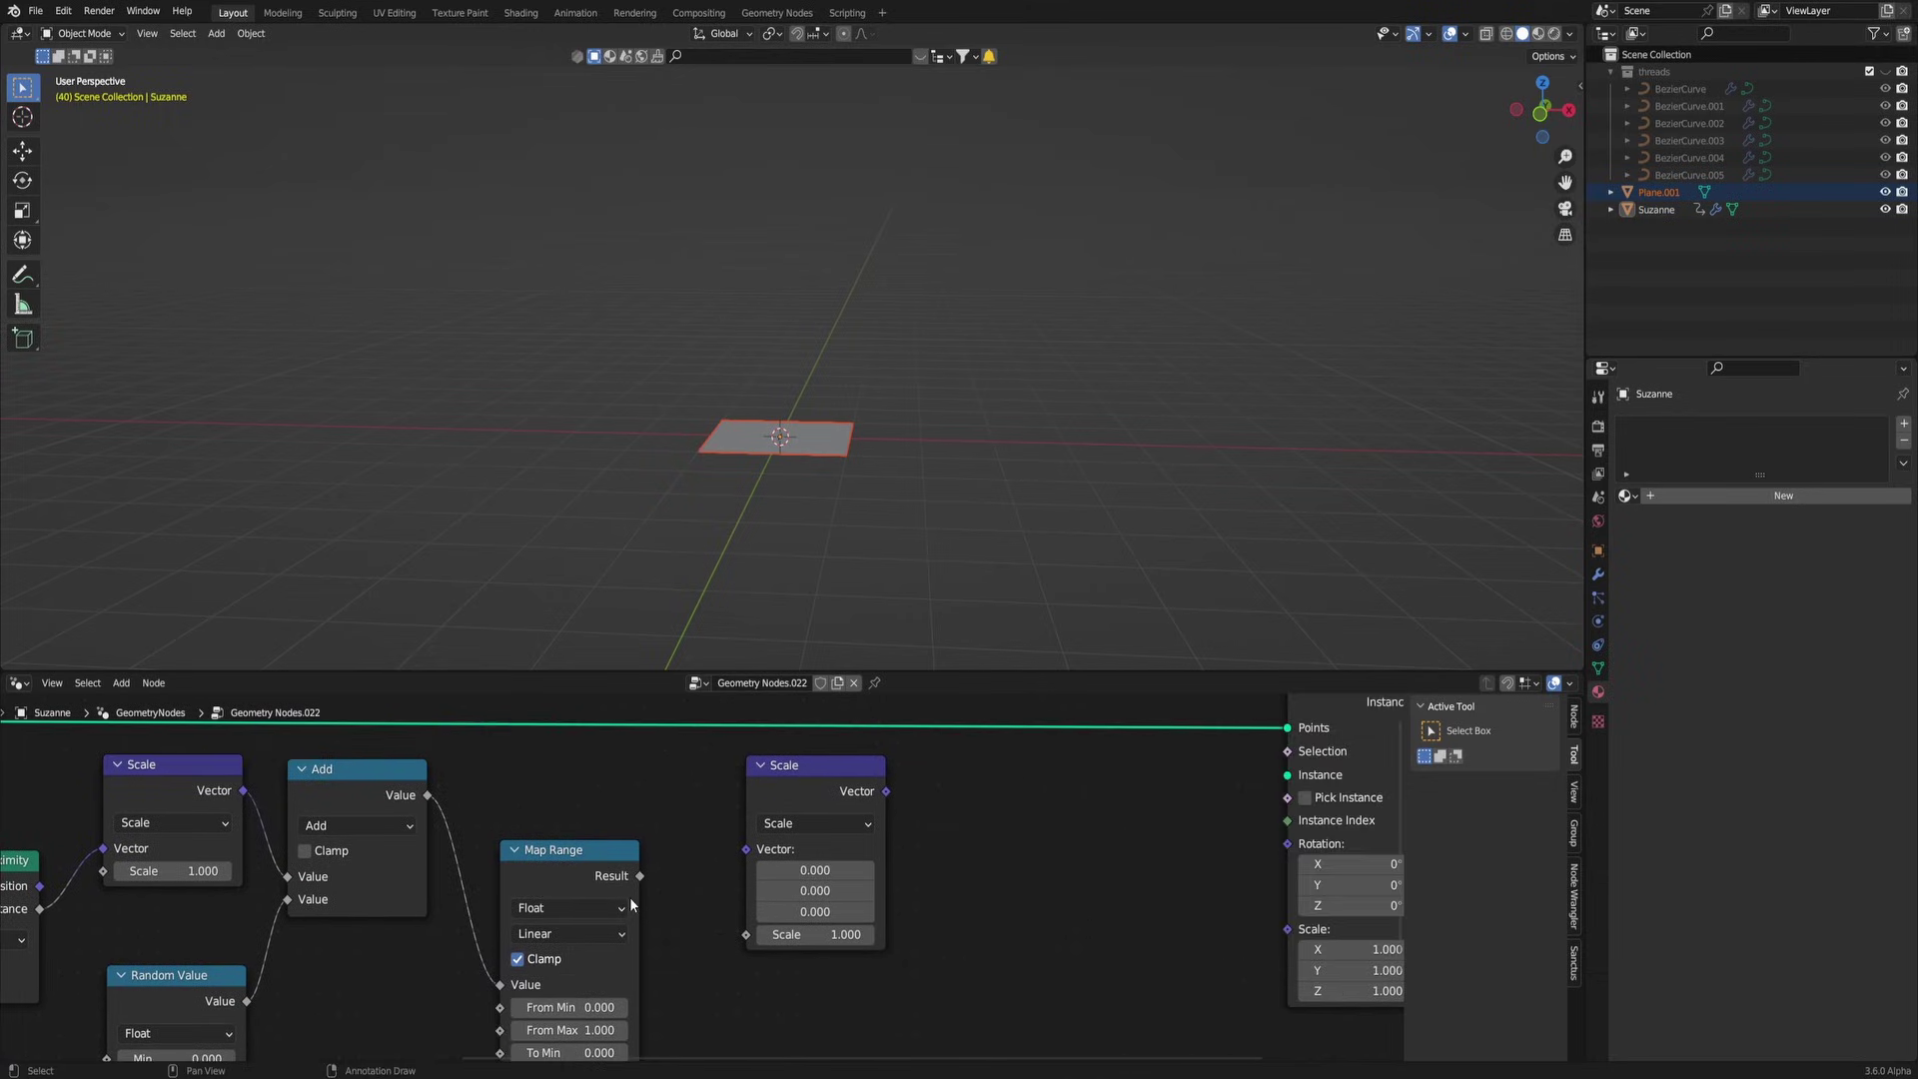
left_click_drag(702, 867, 745, 848)
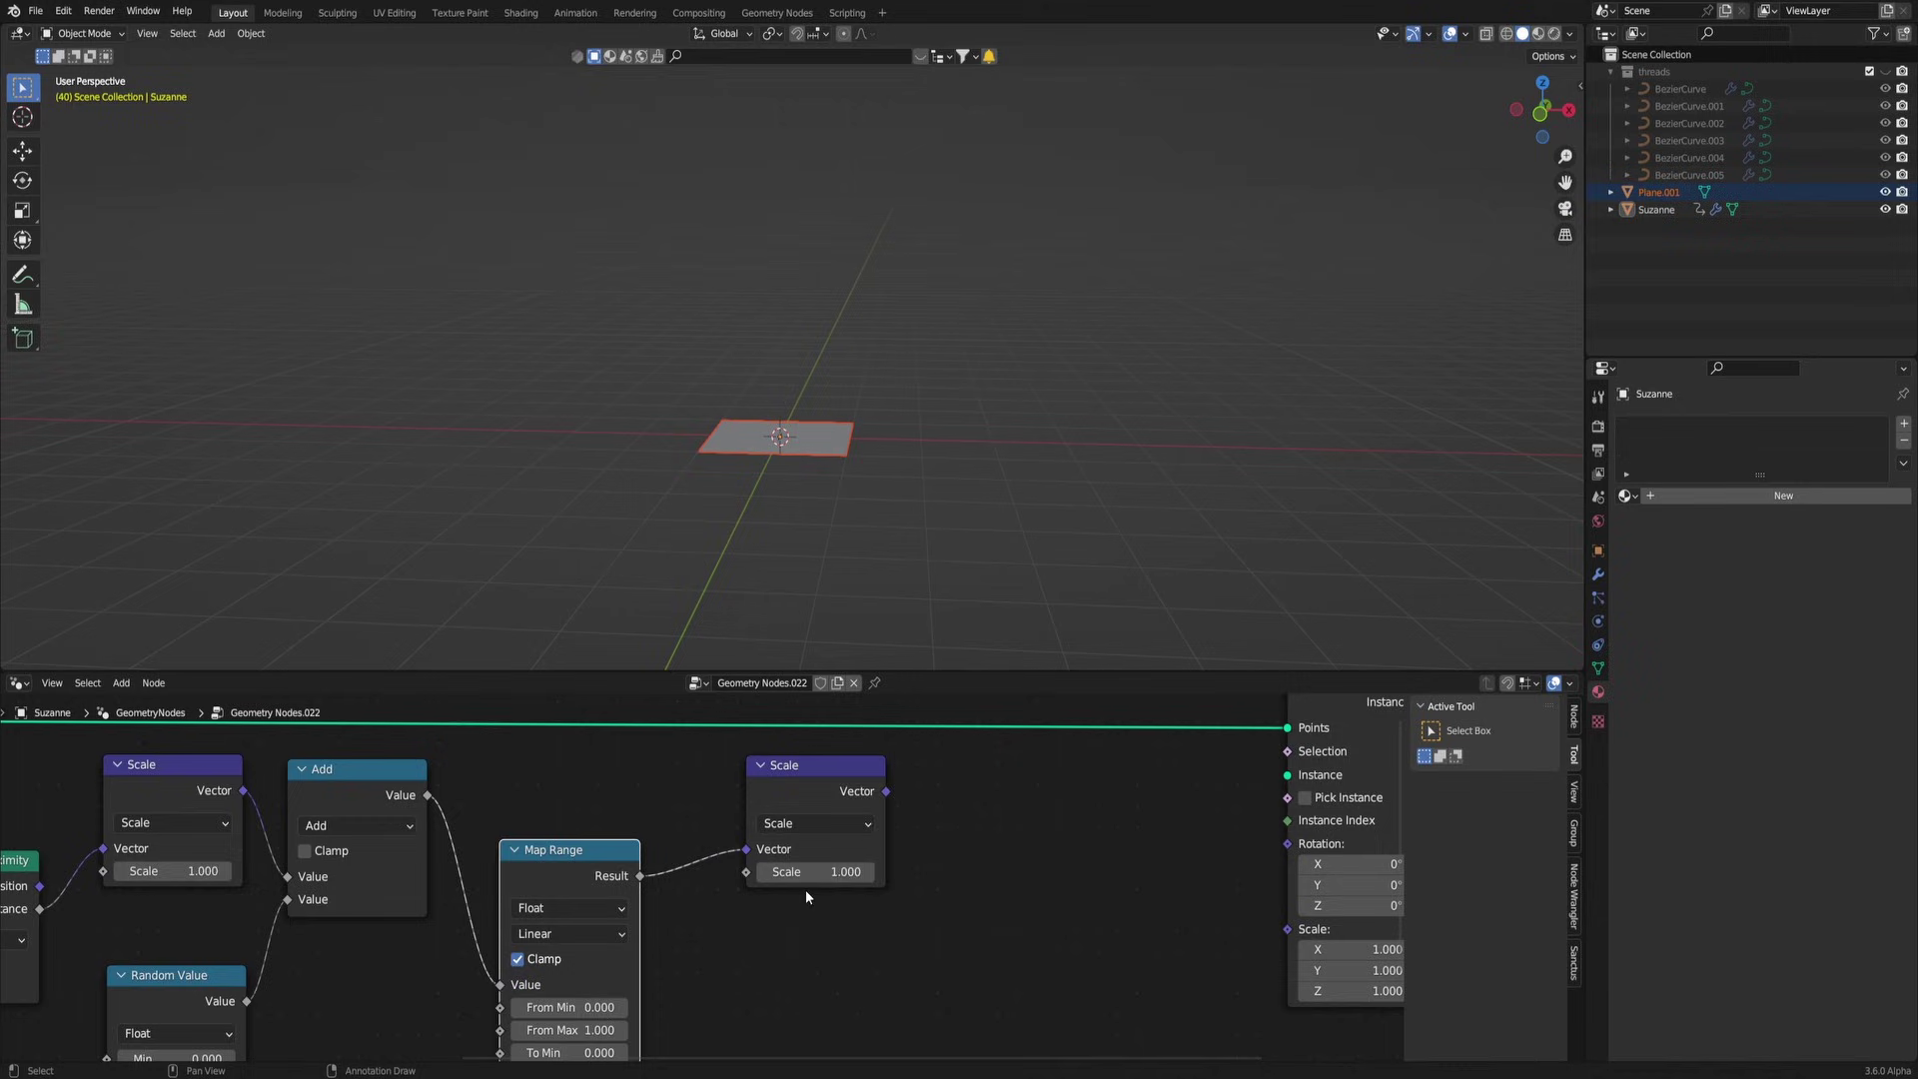
Step: Change the duplicated Scale node to Subtract with 0.500 on all three axes and connect it to Instance on Points' Scale
left_click(796, 823)
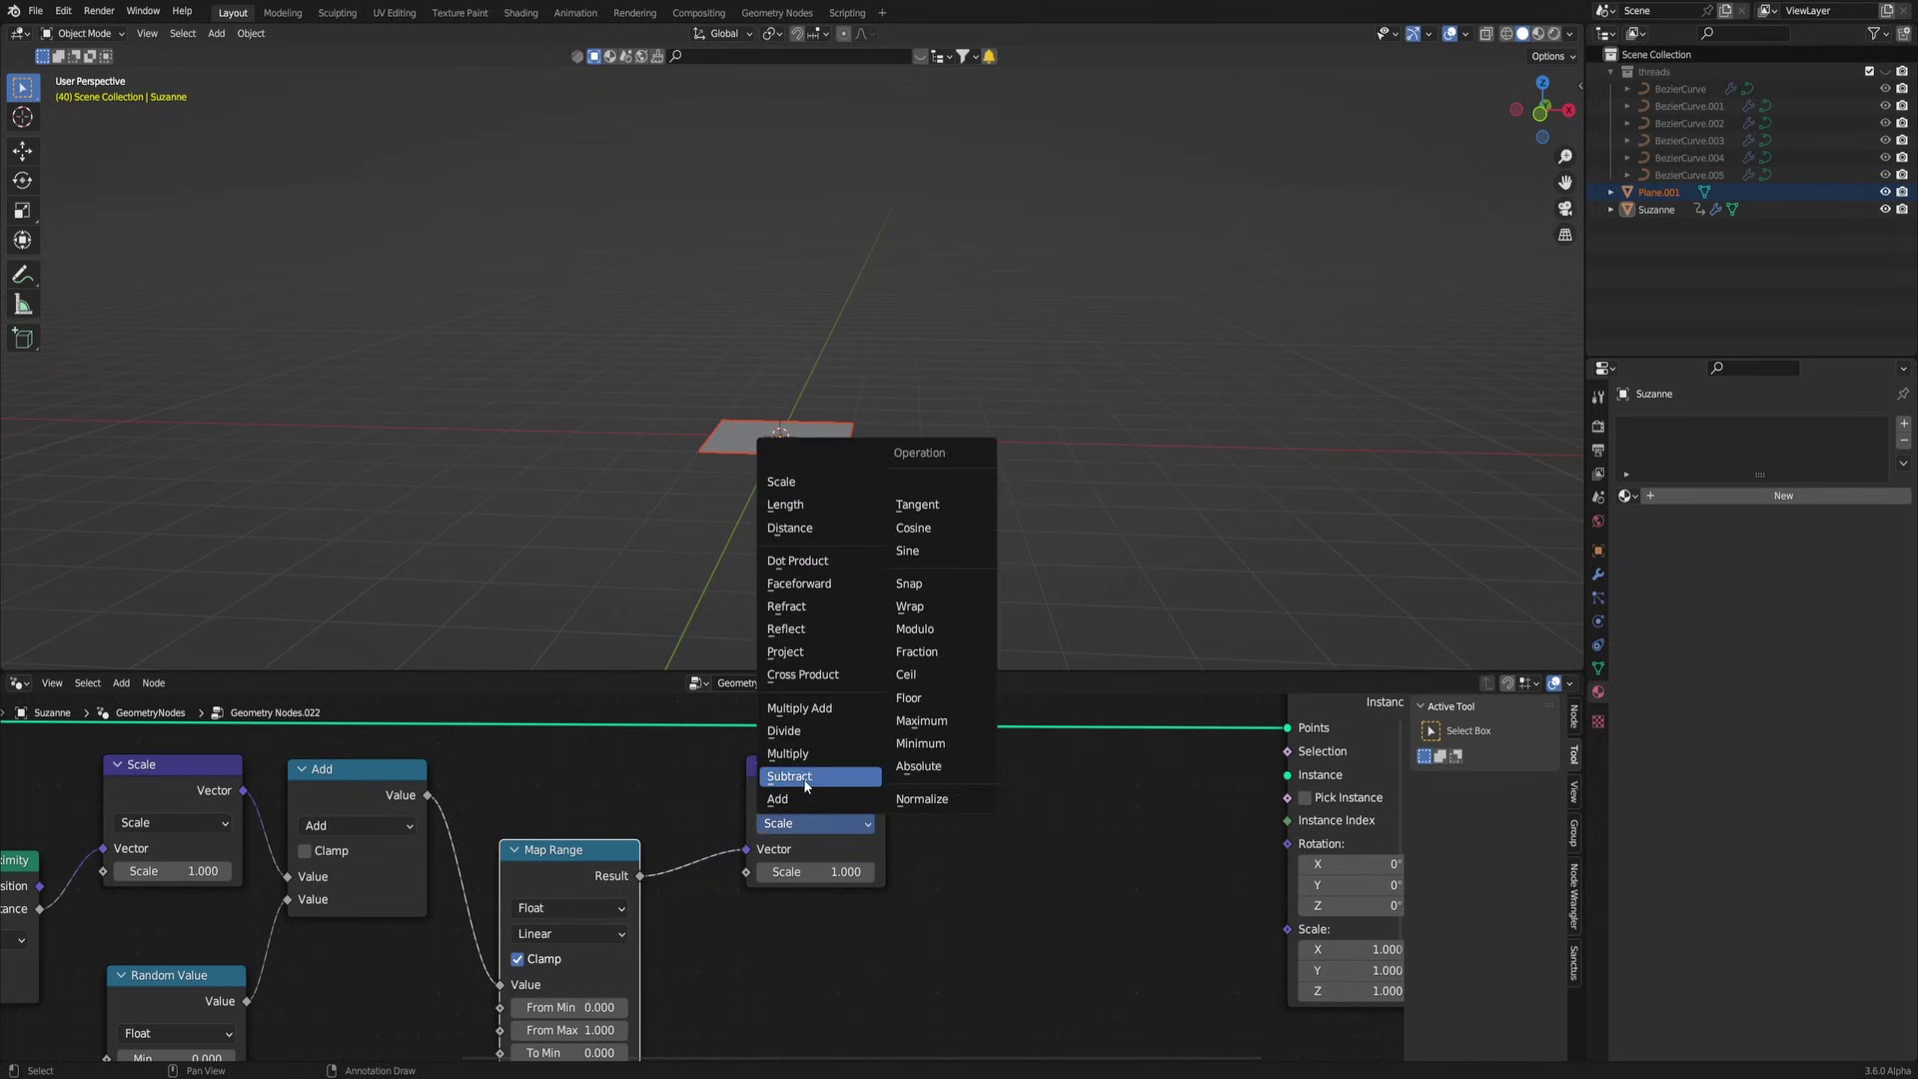
left_click(800, 776)
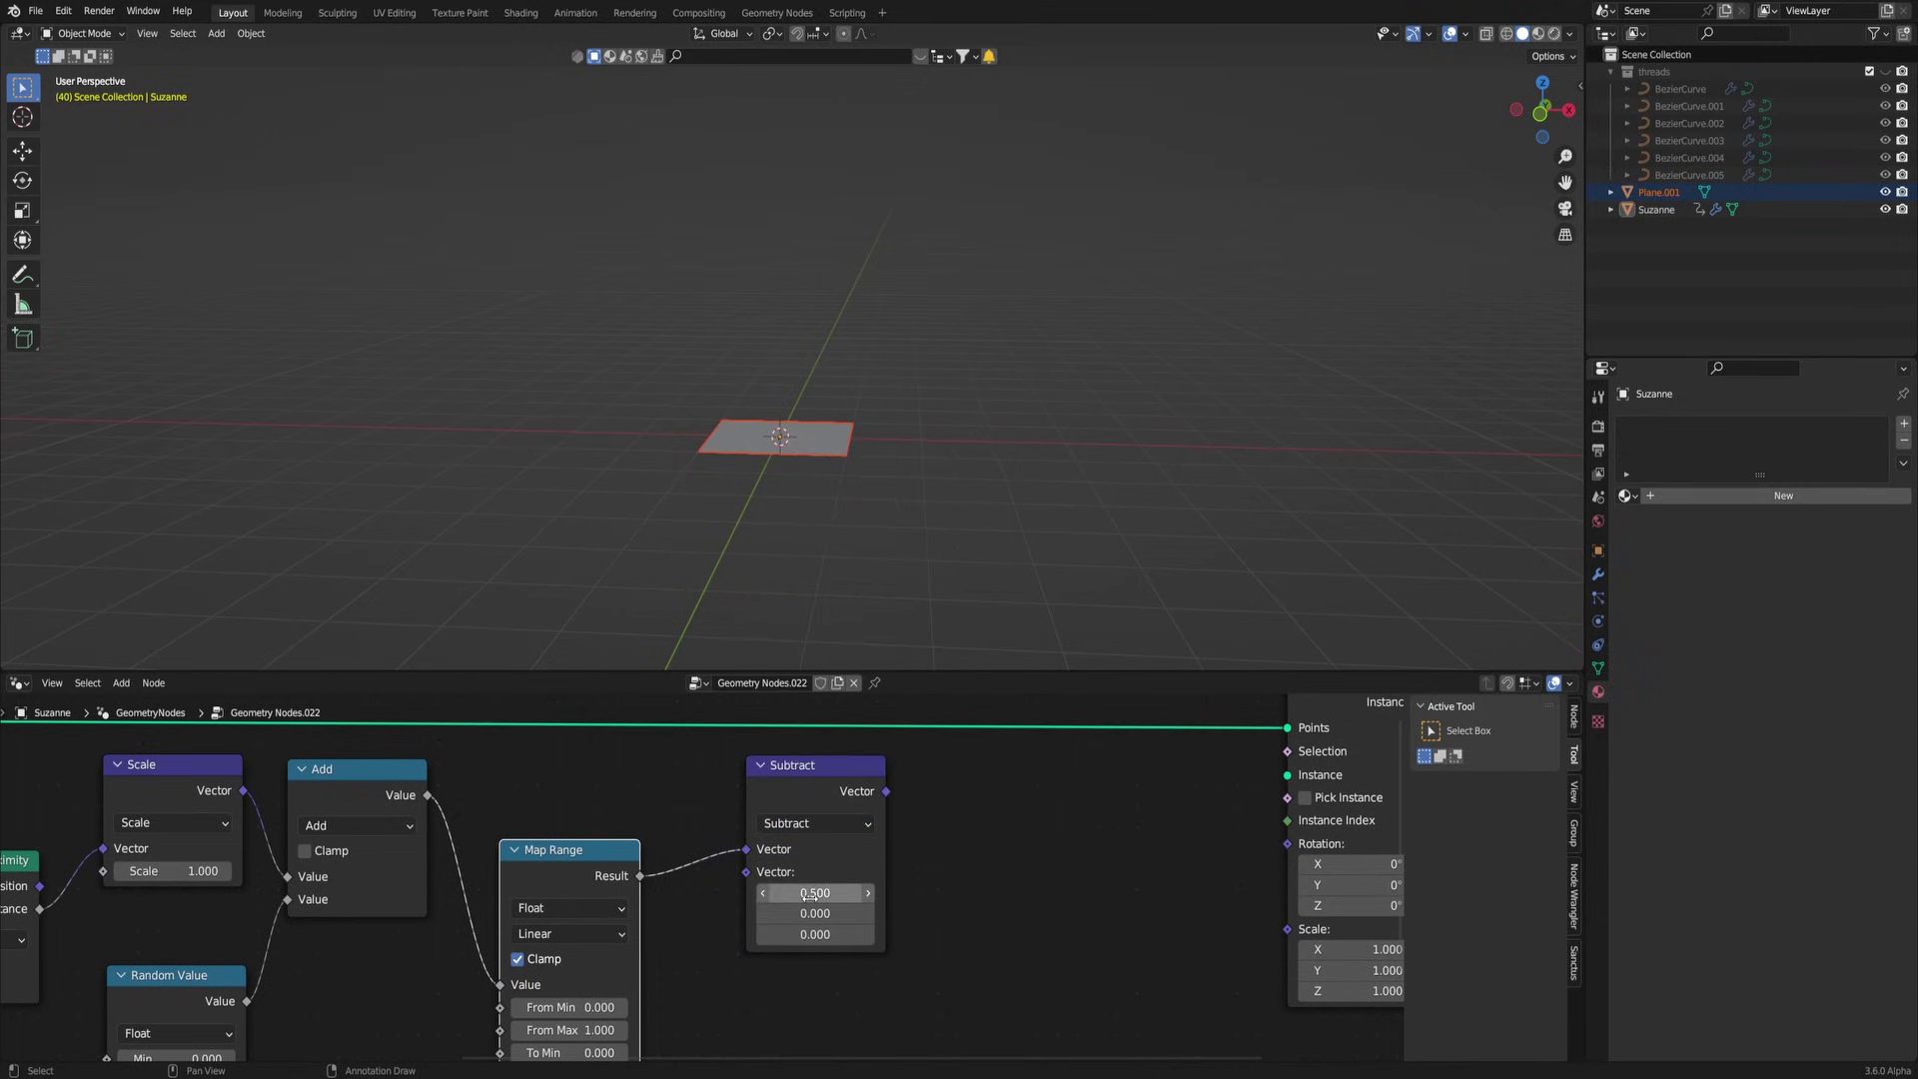
left_click_drag(811, 894, 817, 904)
left_click_drag(1250, 974, 1287, 927)
scroll(927, 846, "down", 2)
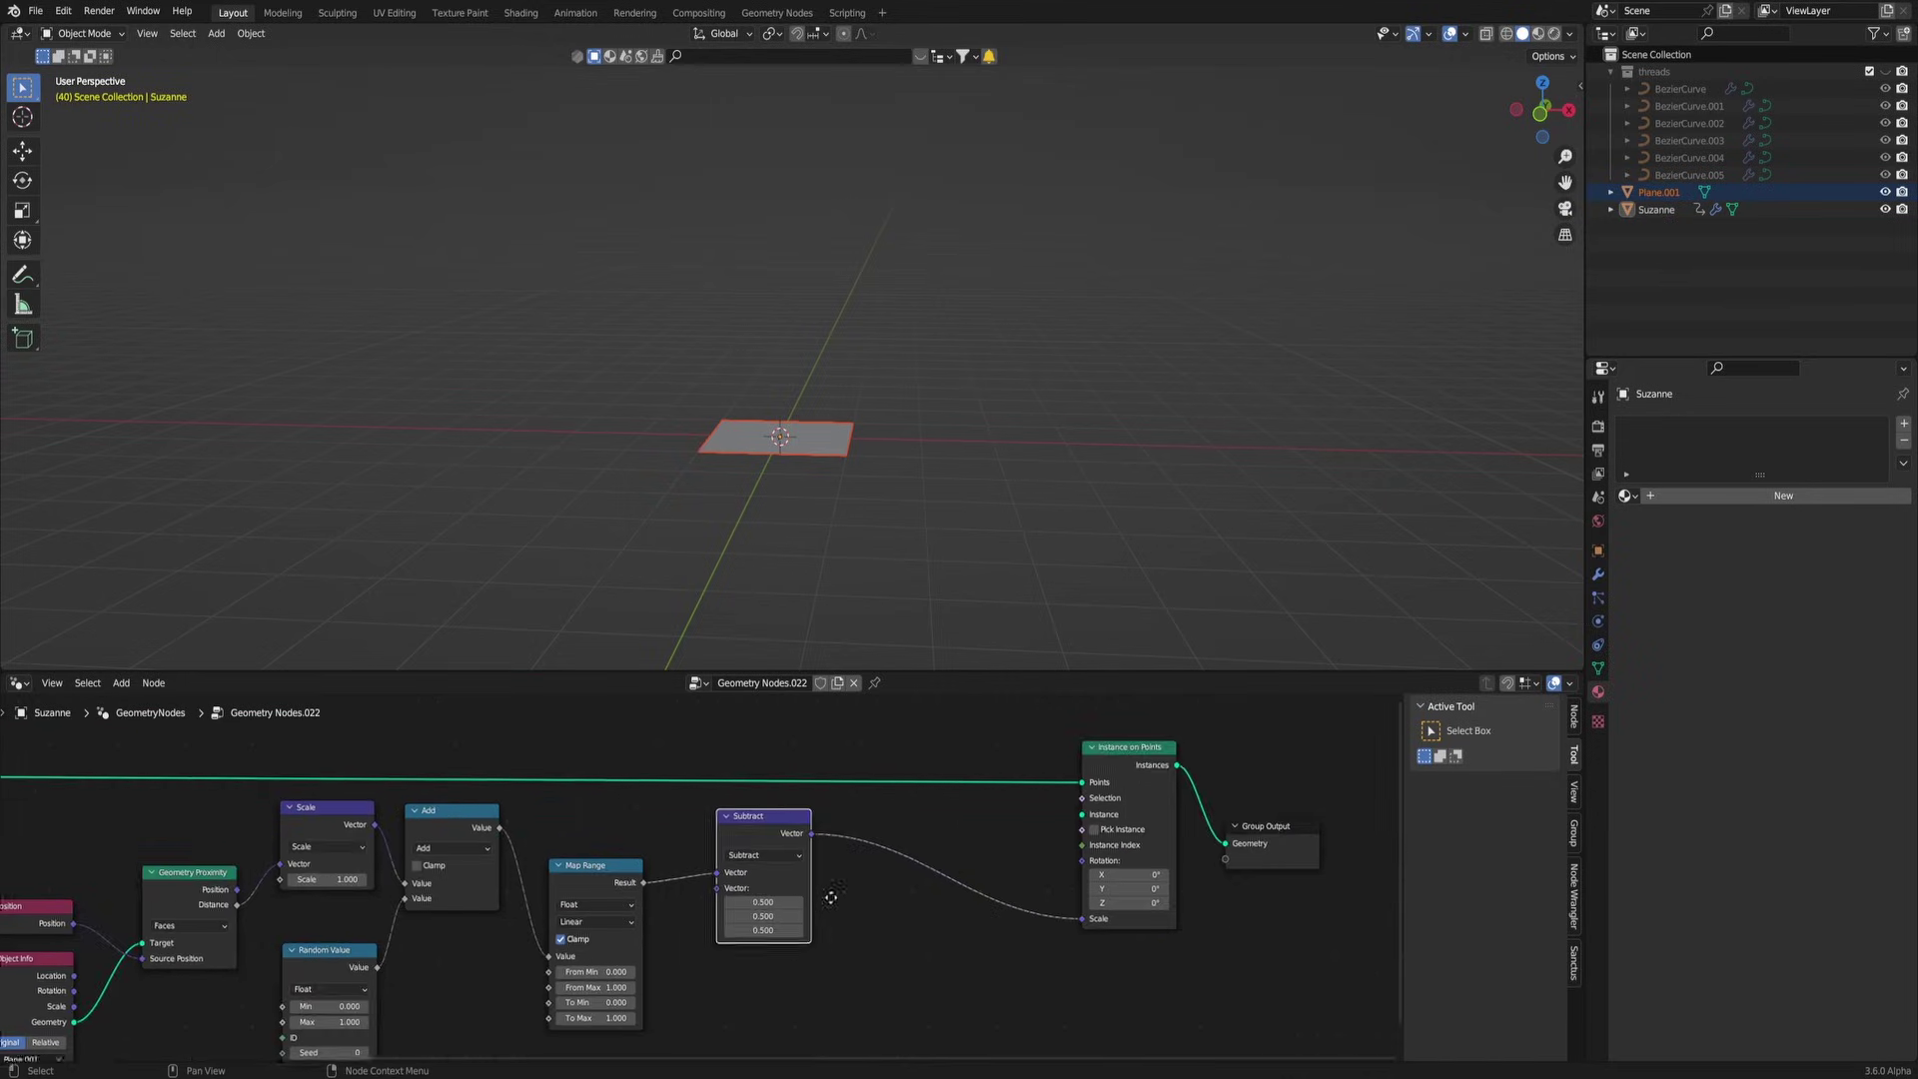
Step: Set the Object Info node for Plane.001 to Relative
middle_click_drag(927, 845, 1103, 833)
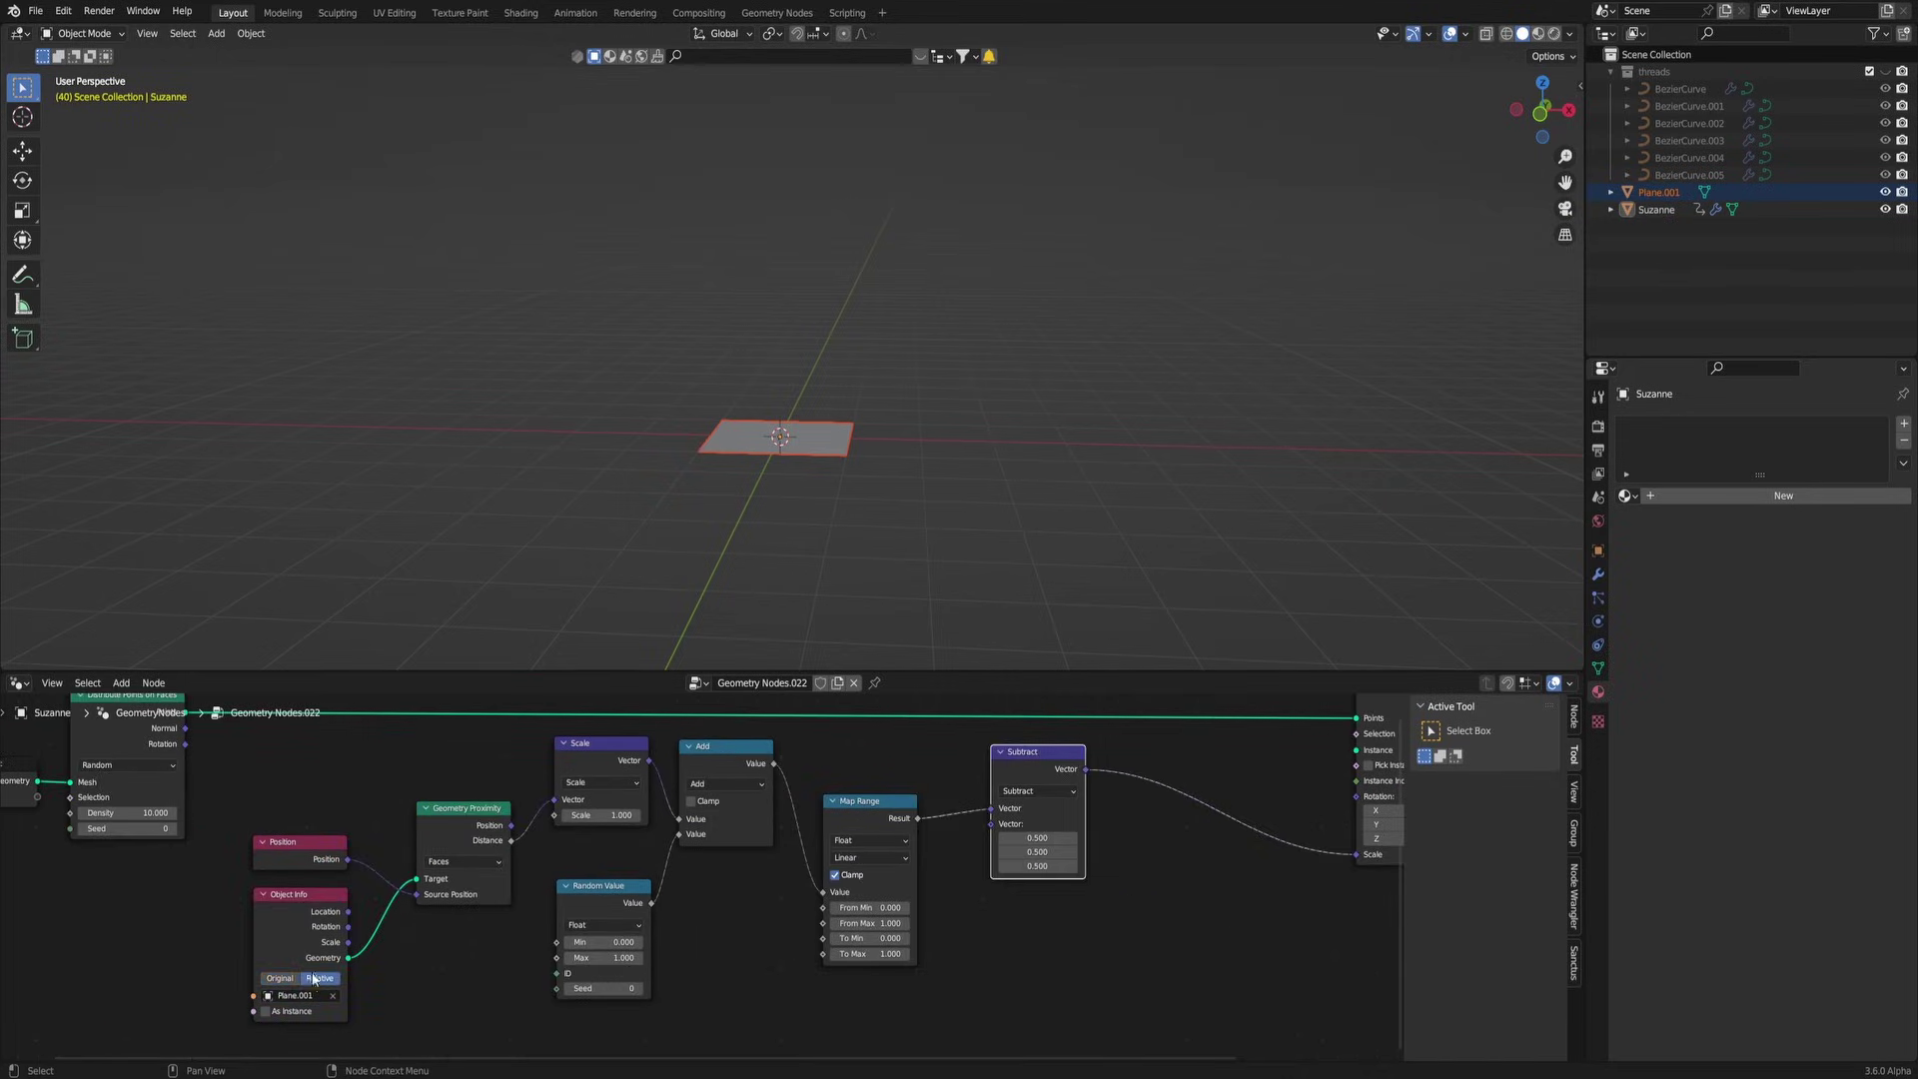
middle_click_drag(437, 941, 682, 879)
left_click(529, 854)
left_click(741, 441)
key("g")
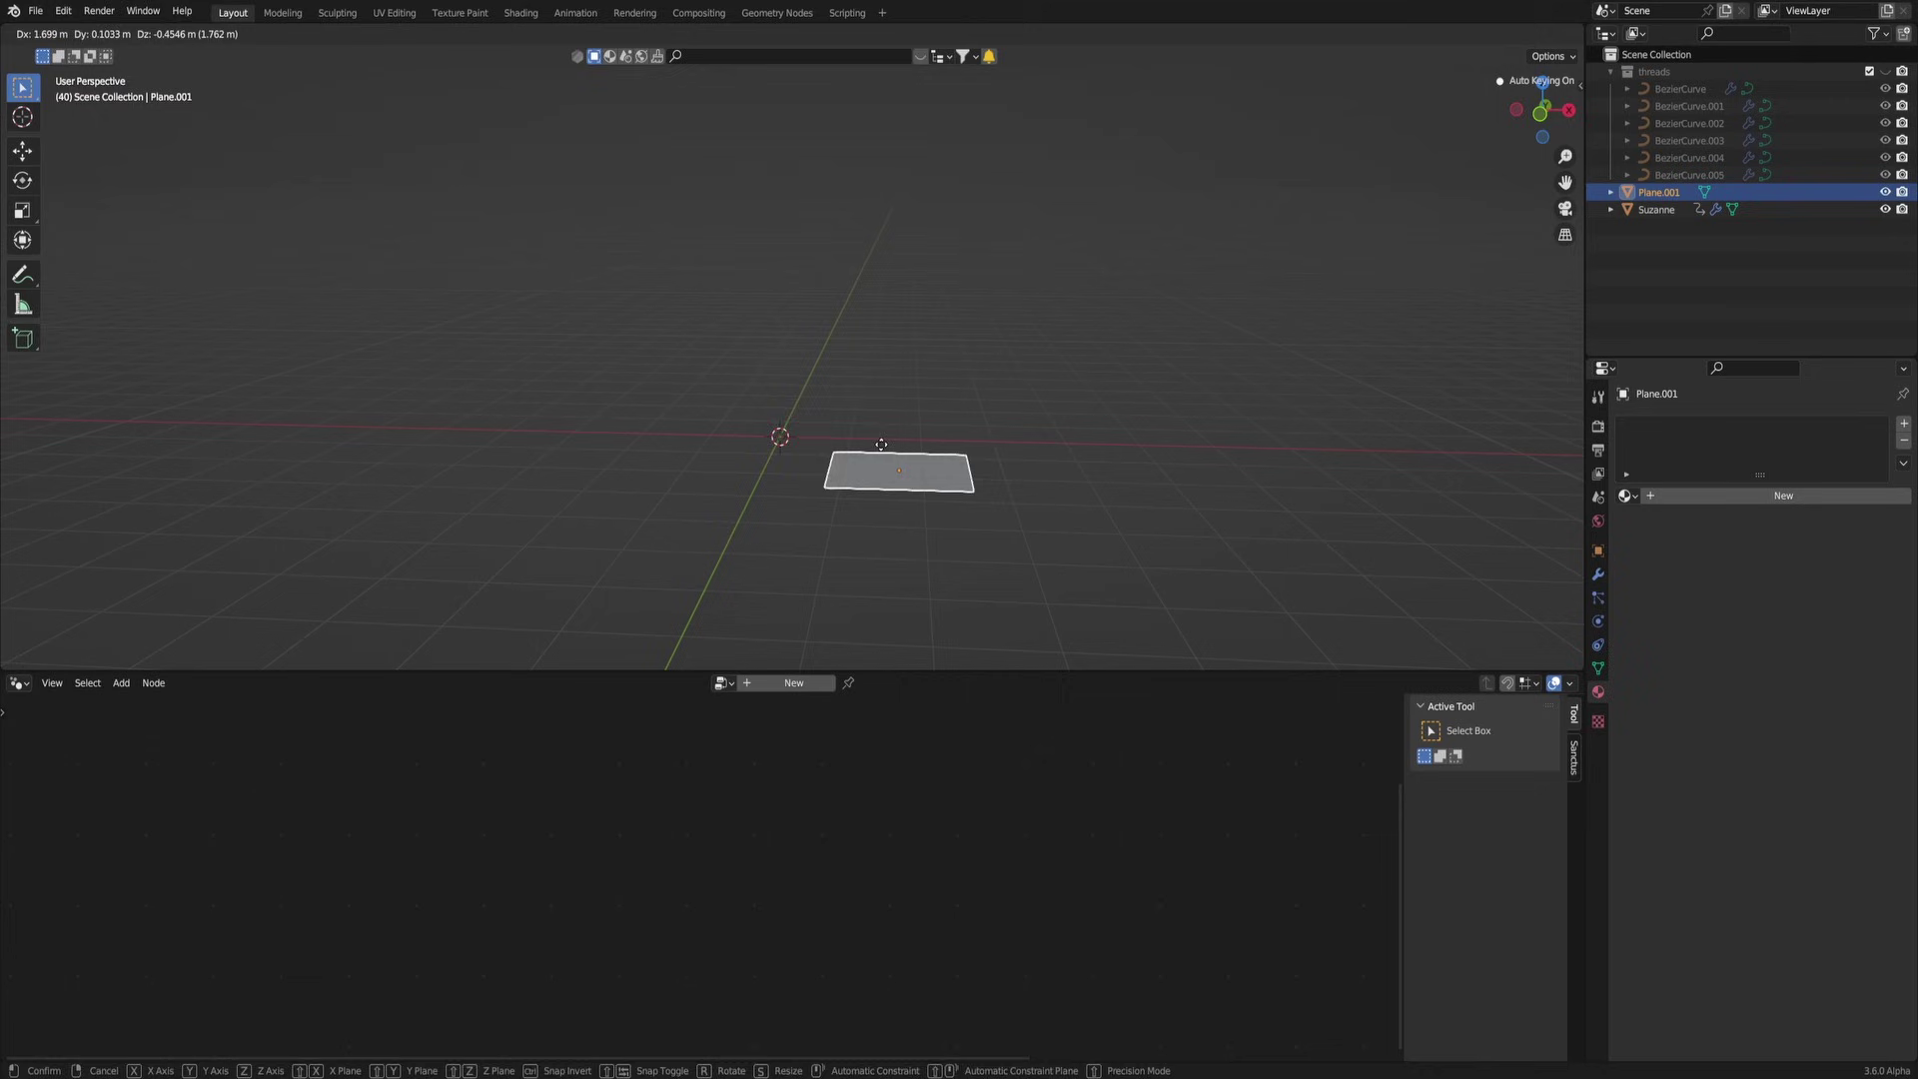
right_click(809, 474)
key("ctrl+z")
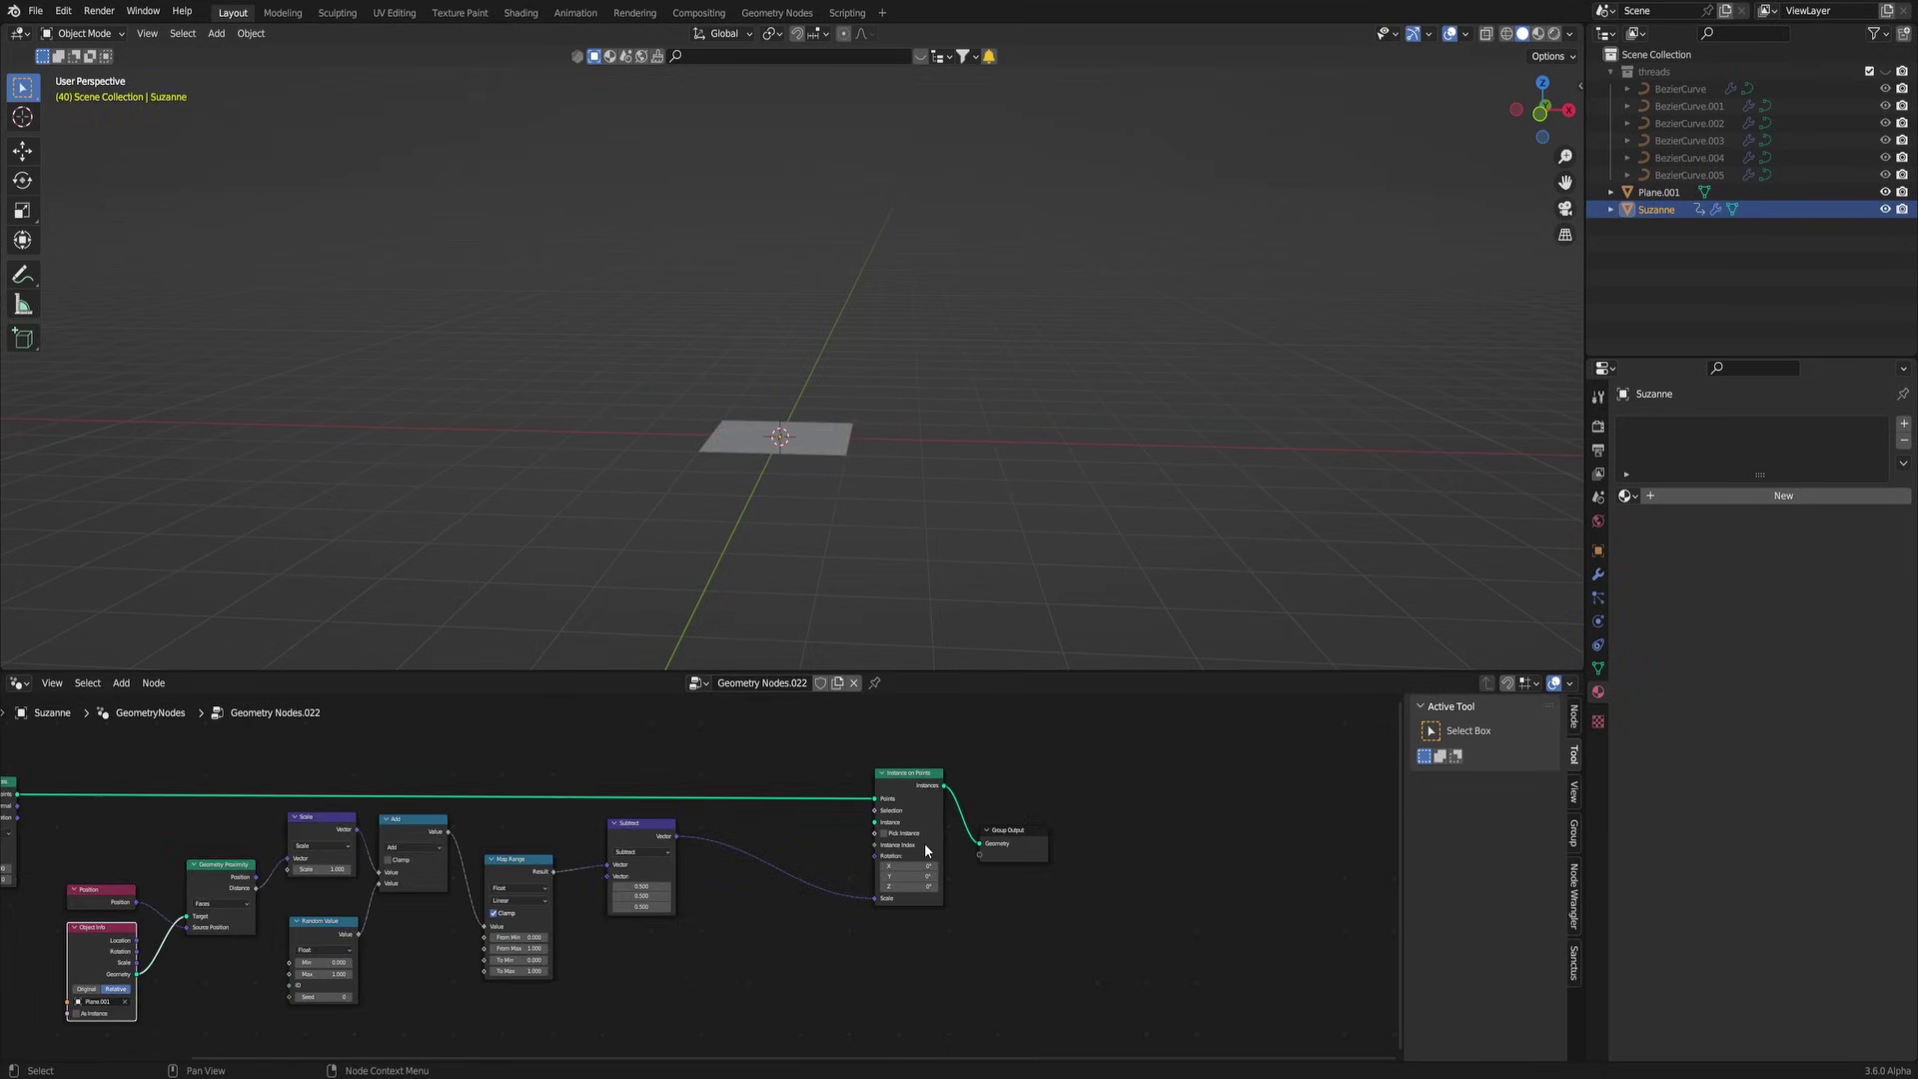
Step: Bring the threads collection into the node tree as a Collection Info node and connect its Instances to Instance on Points' Instance
left_click_drag(654, 829, 510, 865)
left_click_drag(1689, 74, 1167, 560)
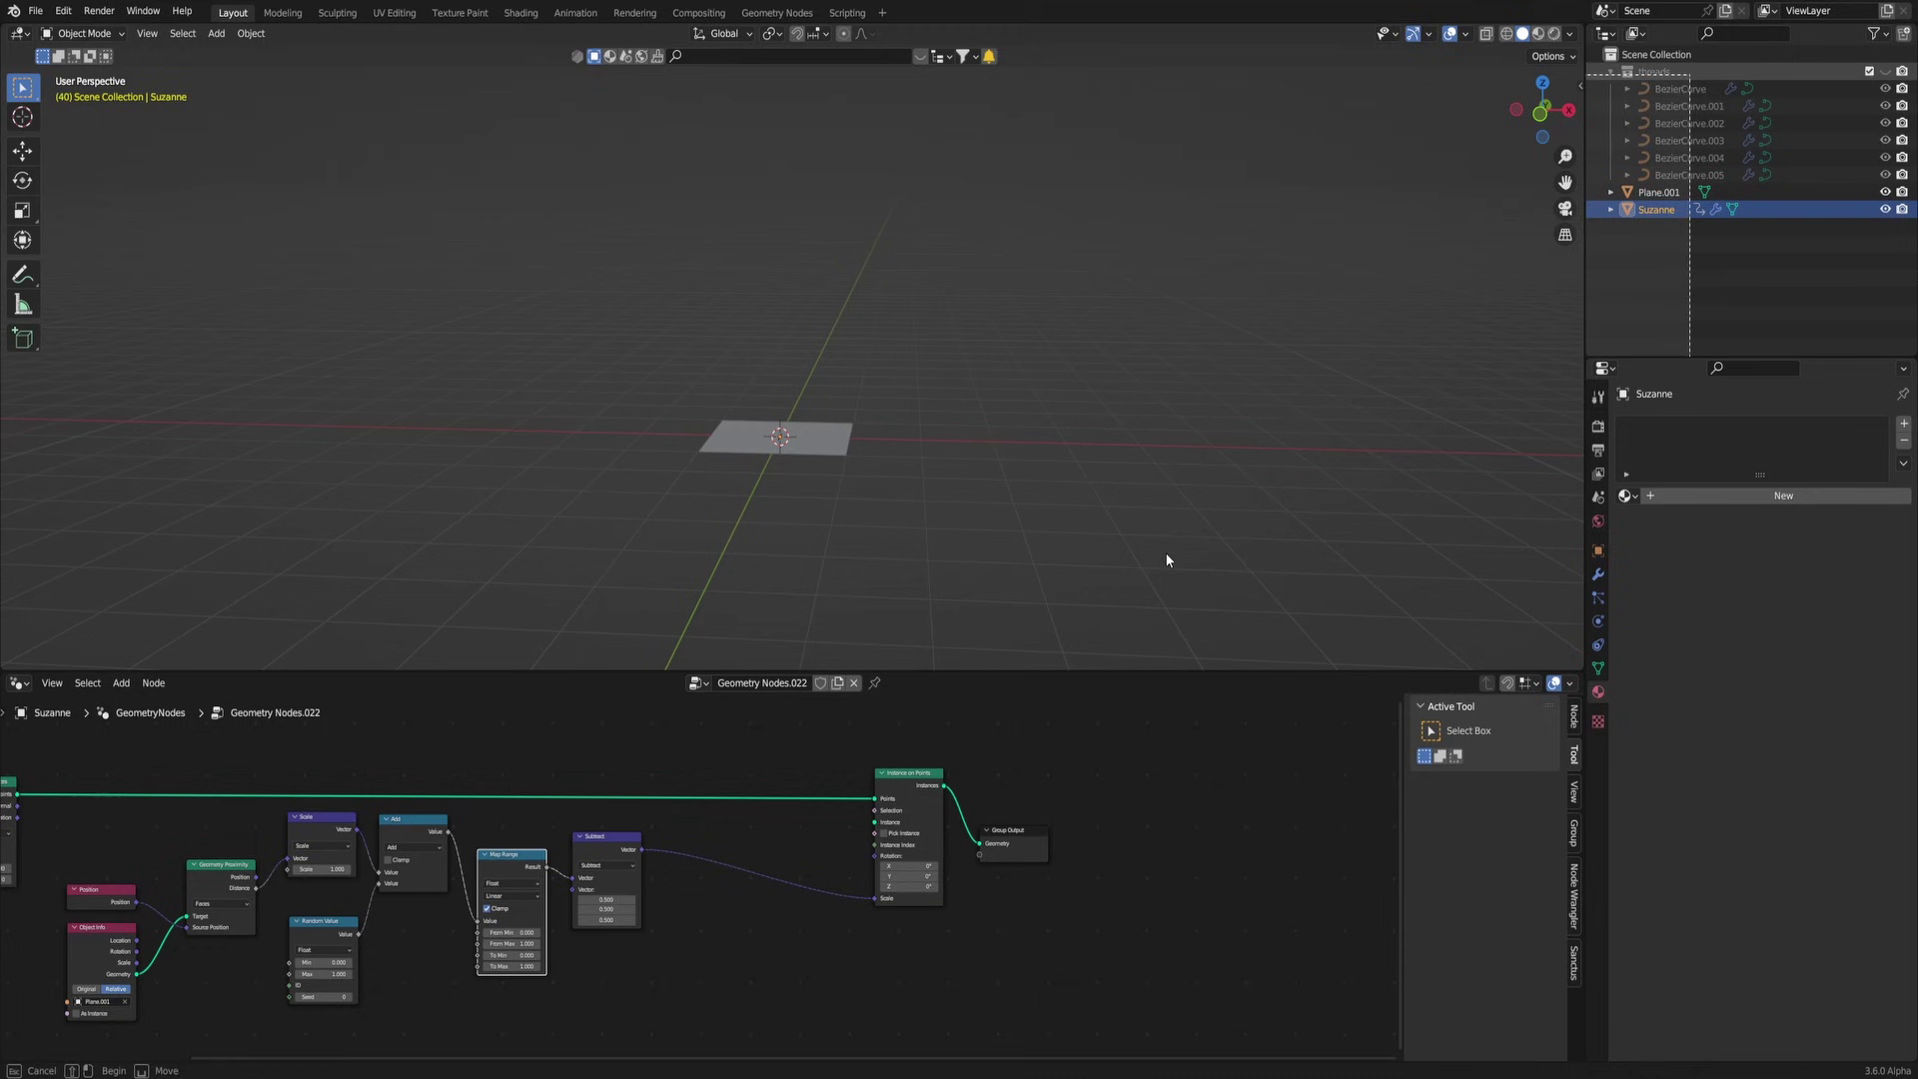
right_click(1167, 559)
left_click_drag(1654, 71, 1416, 182)
left_click_drag(781, 842, 784, 841)
scroll(873, 831, "up", 3)
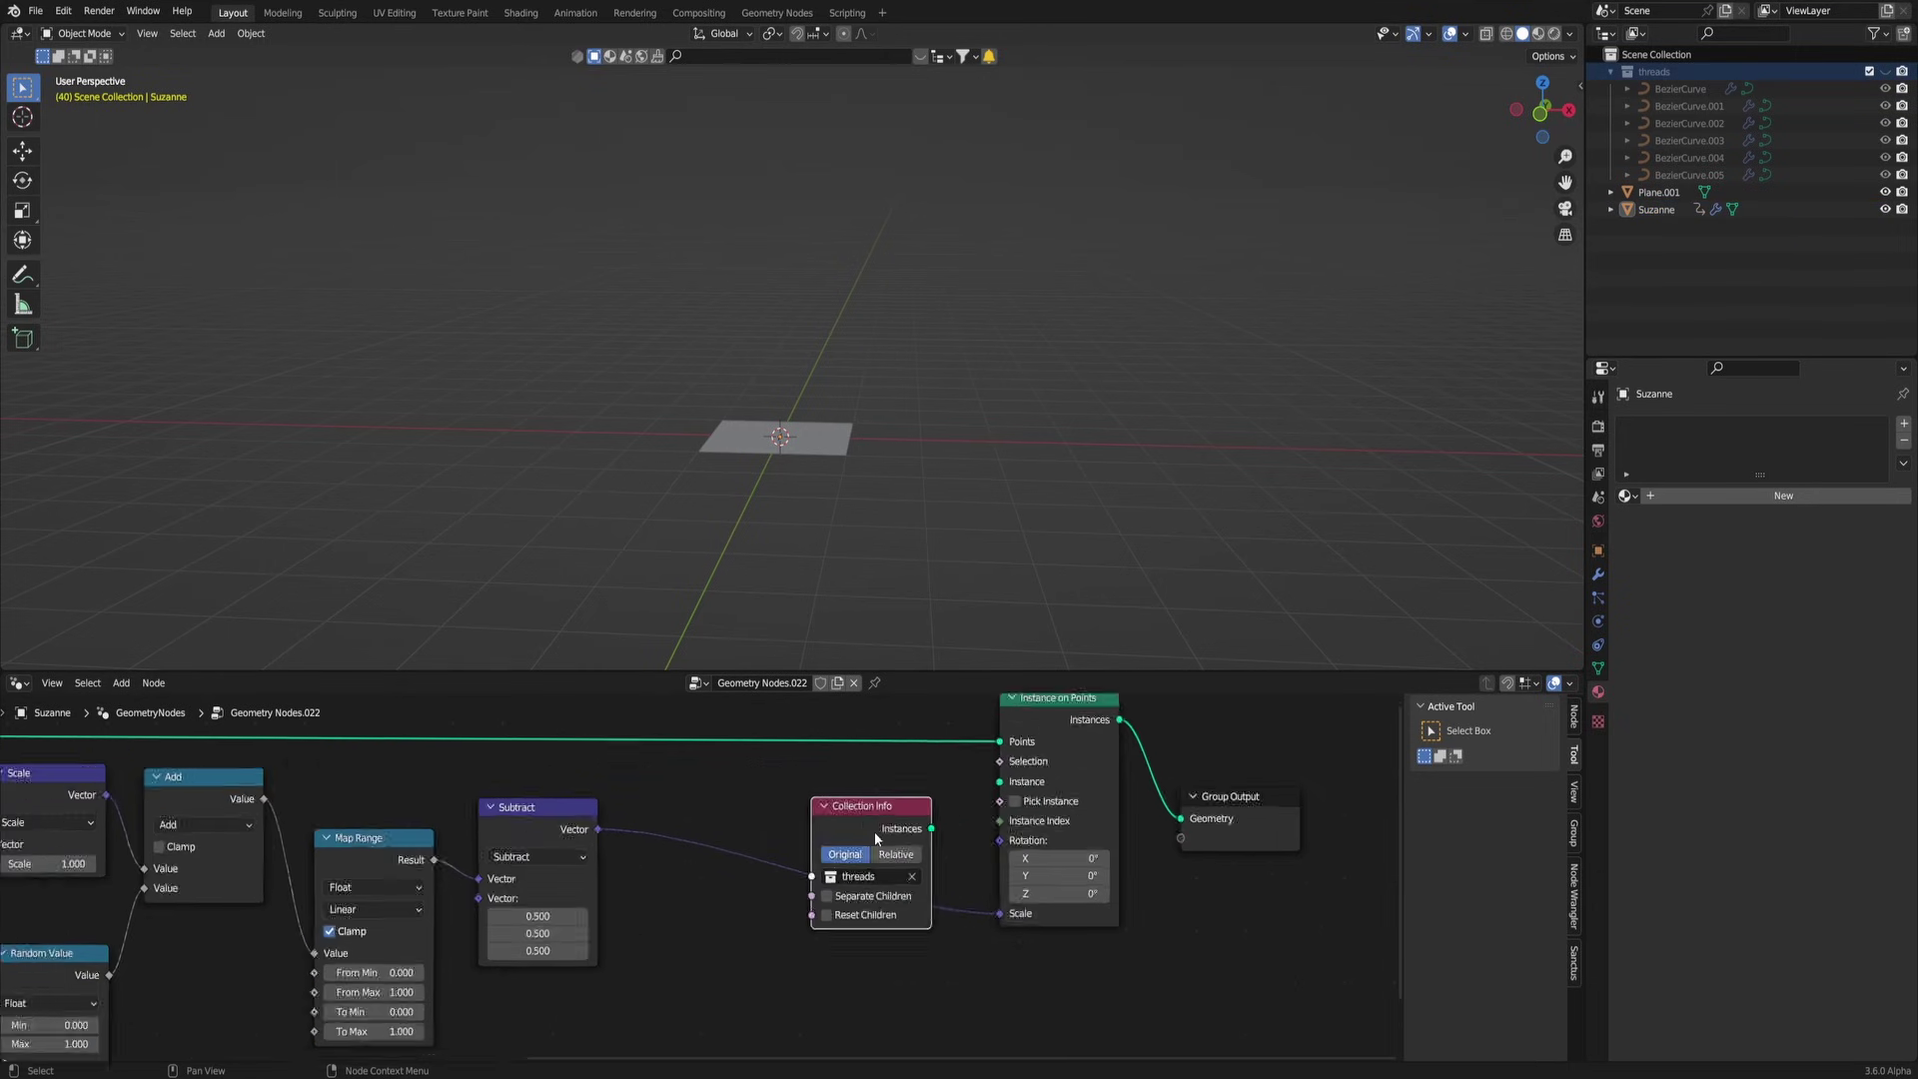
left_click_drag(1024, 786, 1024, 786)
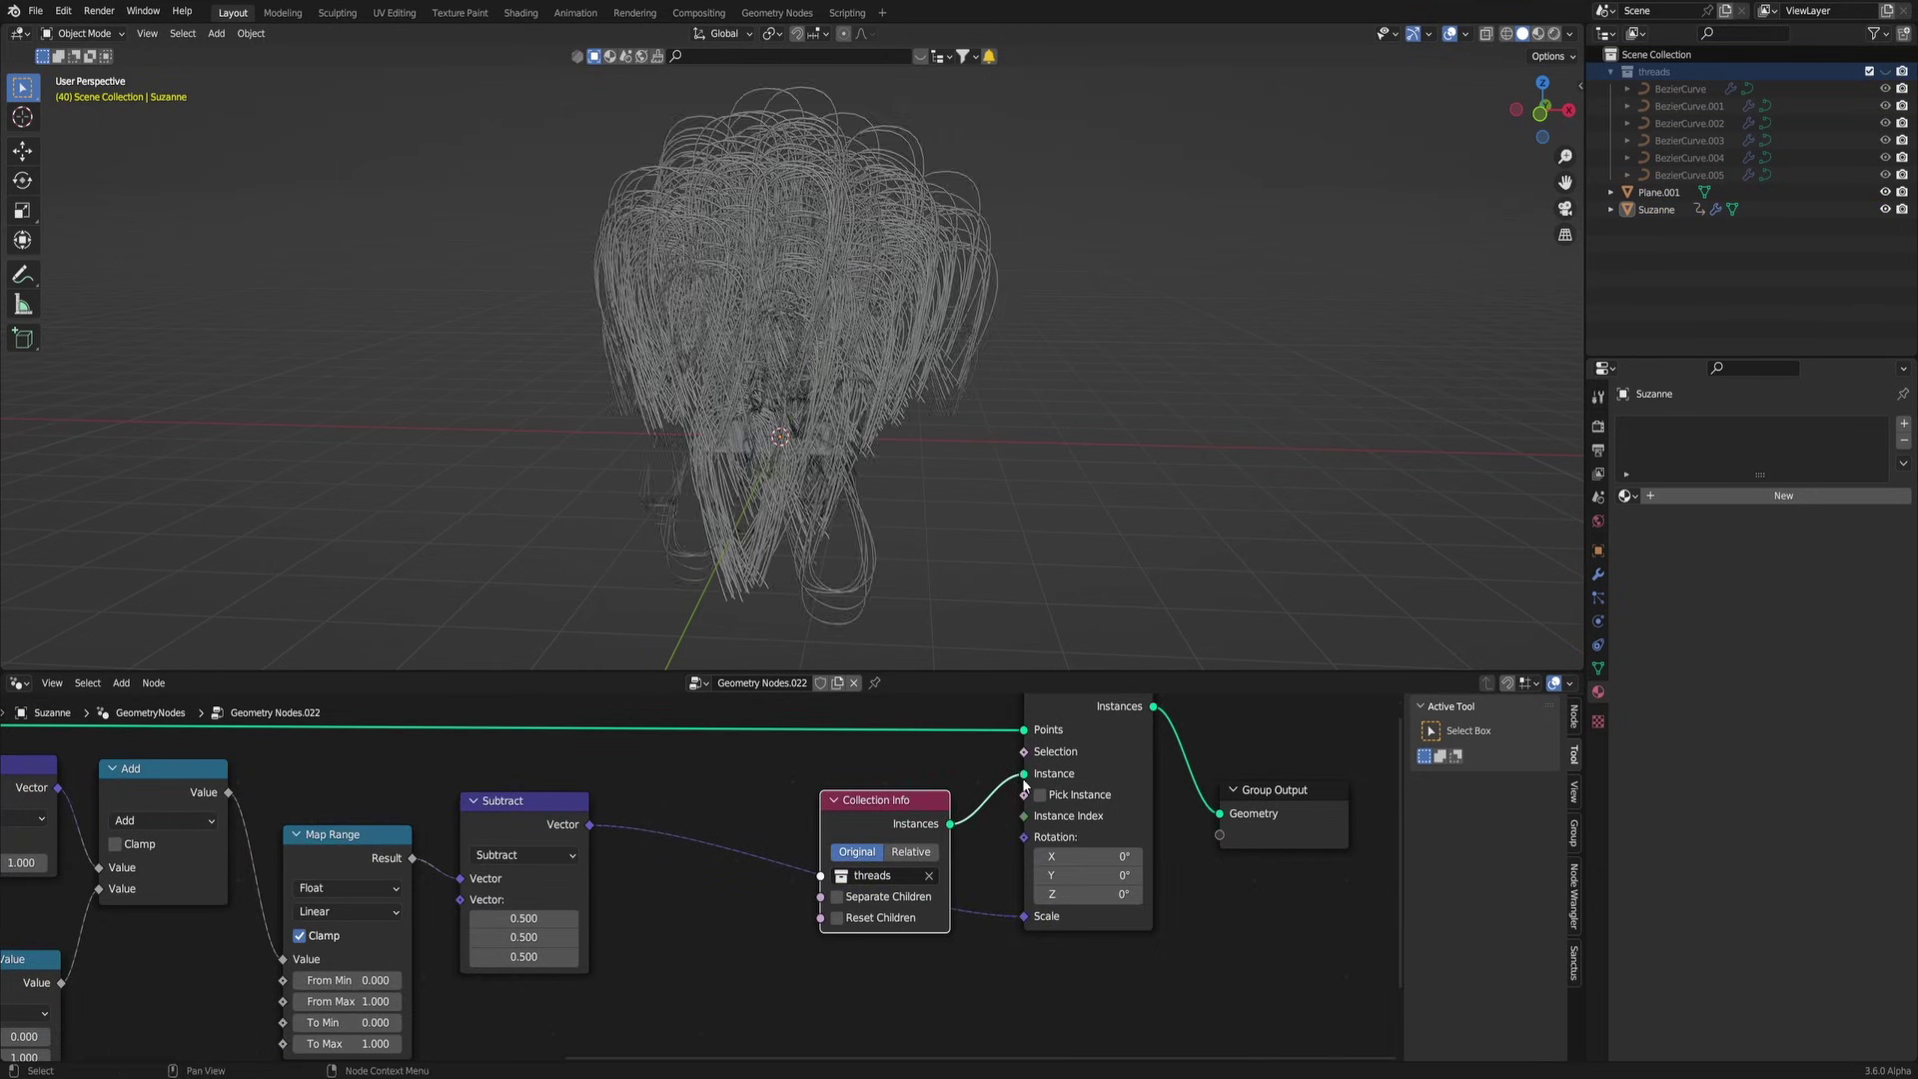
Step: Enable Pick Instance on Instance on Points, and Separate Children and Reset Children on Collection Info
middle_click_drag(888, 566, 927, 542)
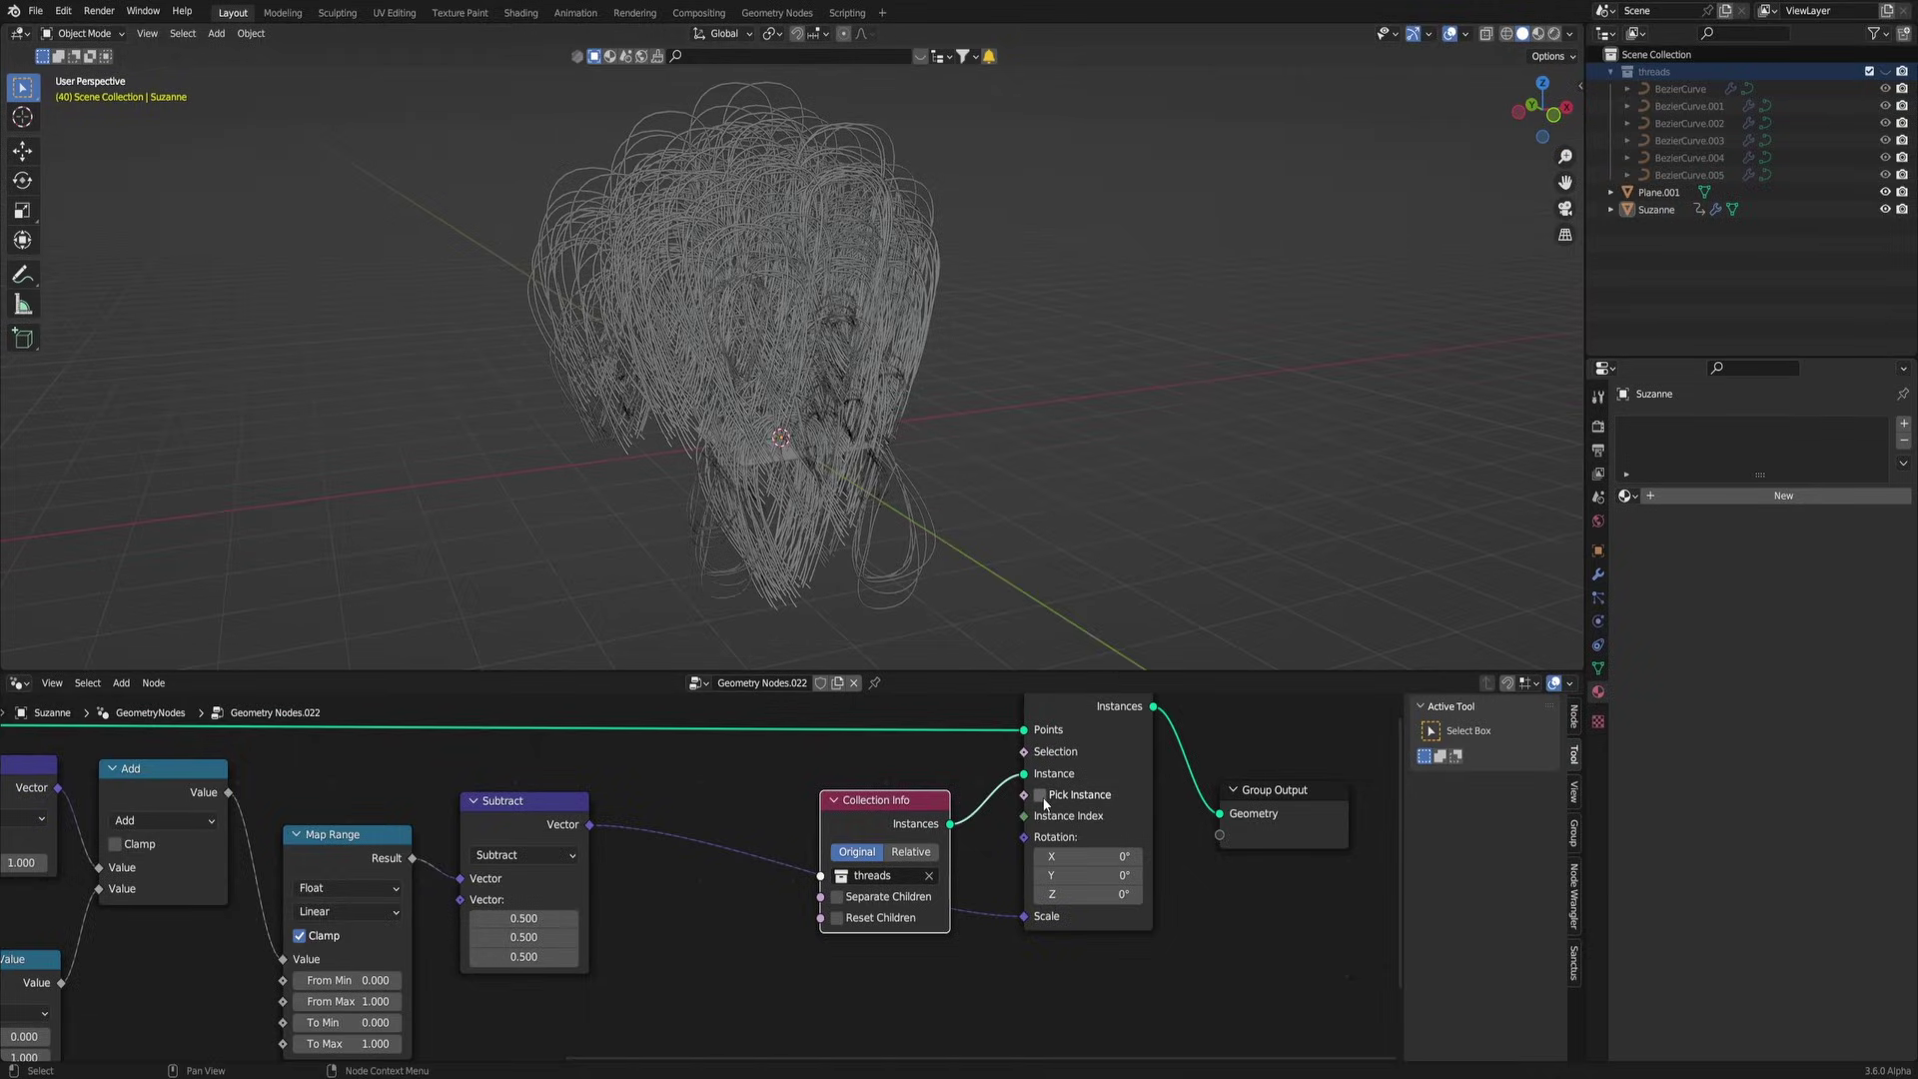
left_click(838, 897)
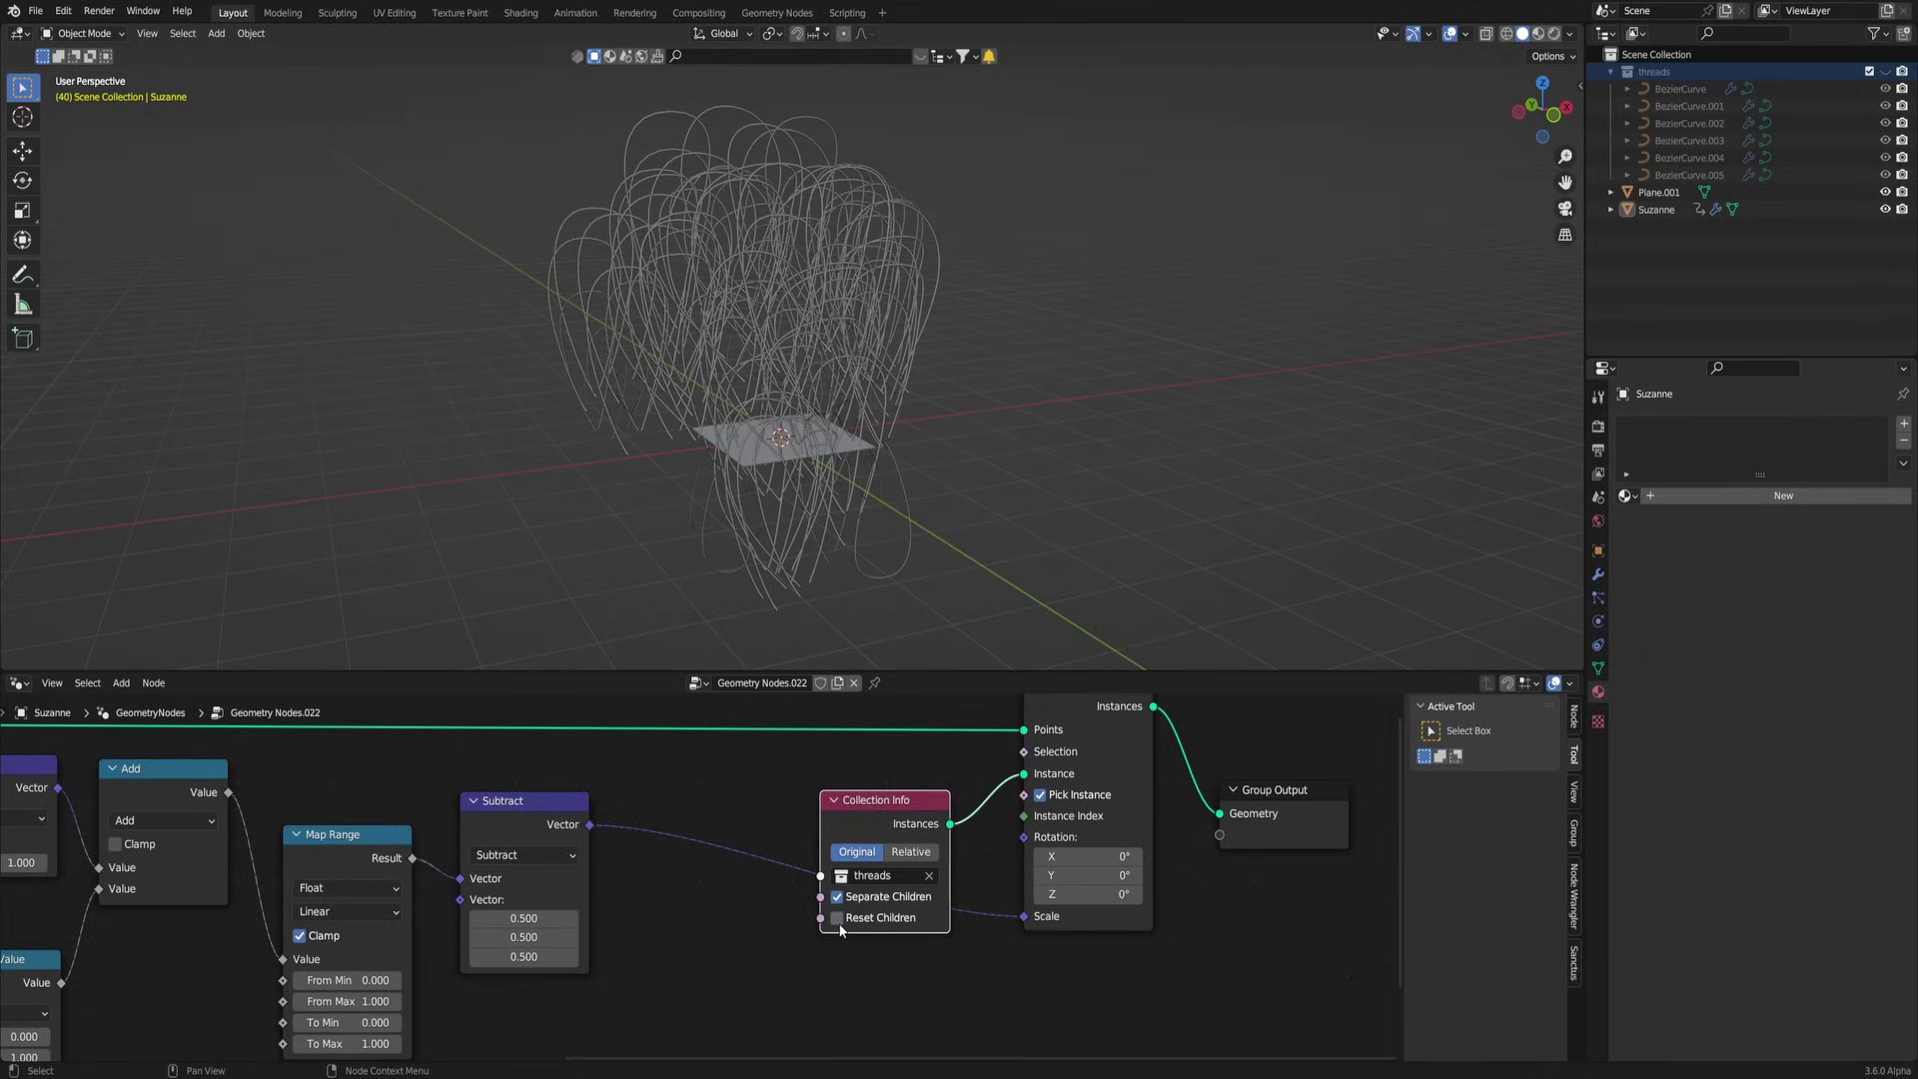
left_click(838, 919)
left_click_drag(918, 861, 926, 814)
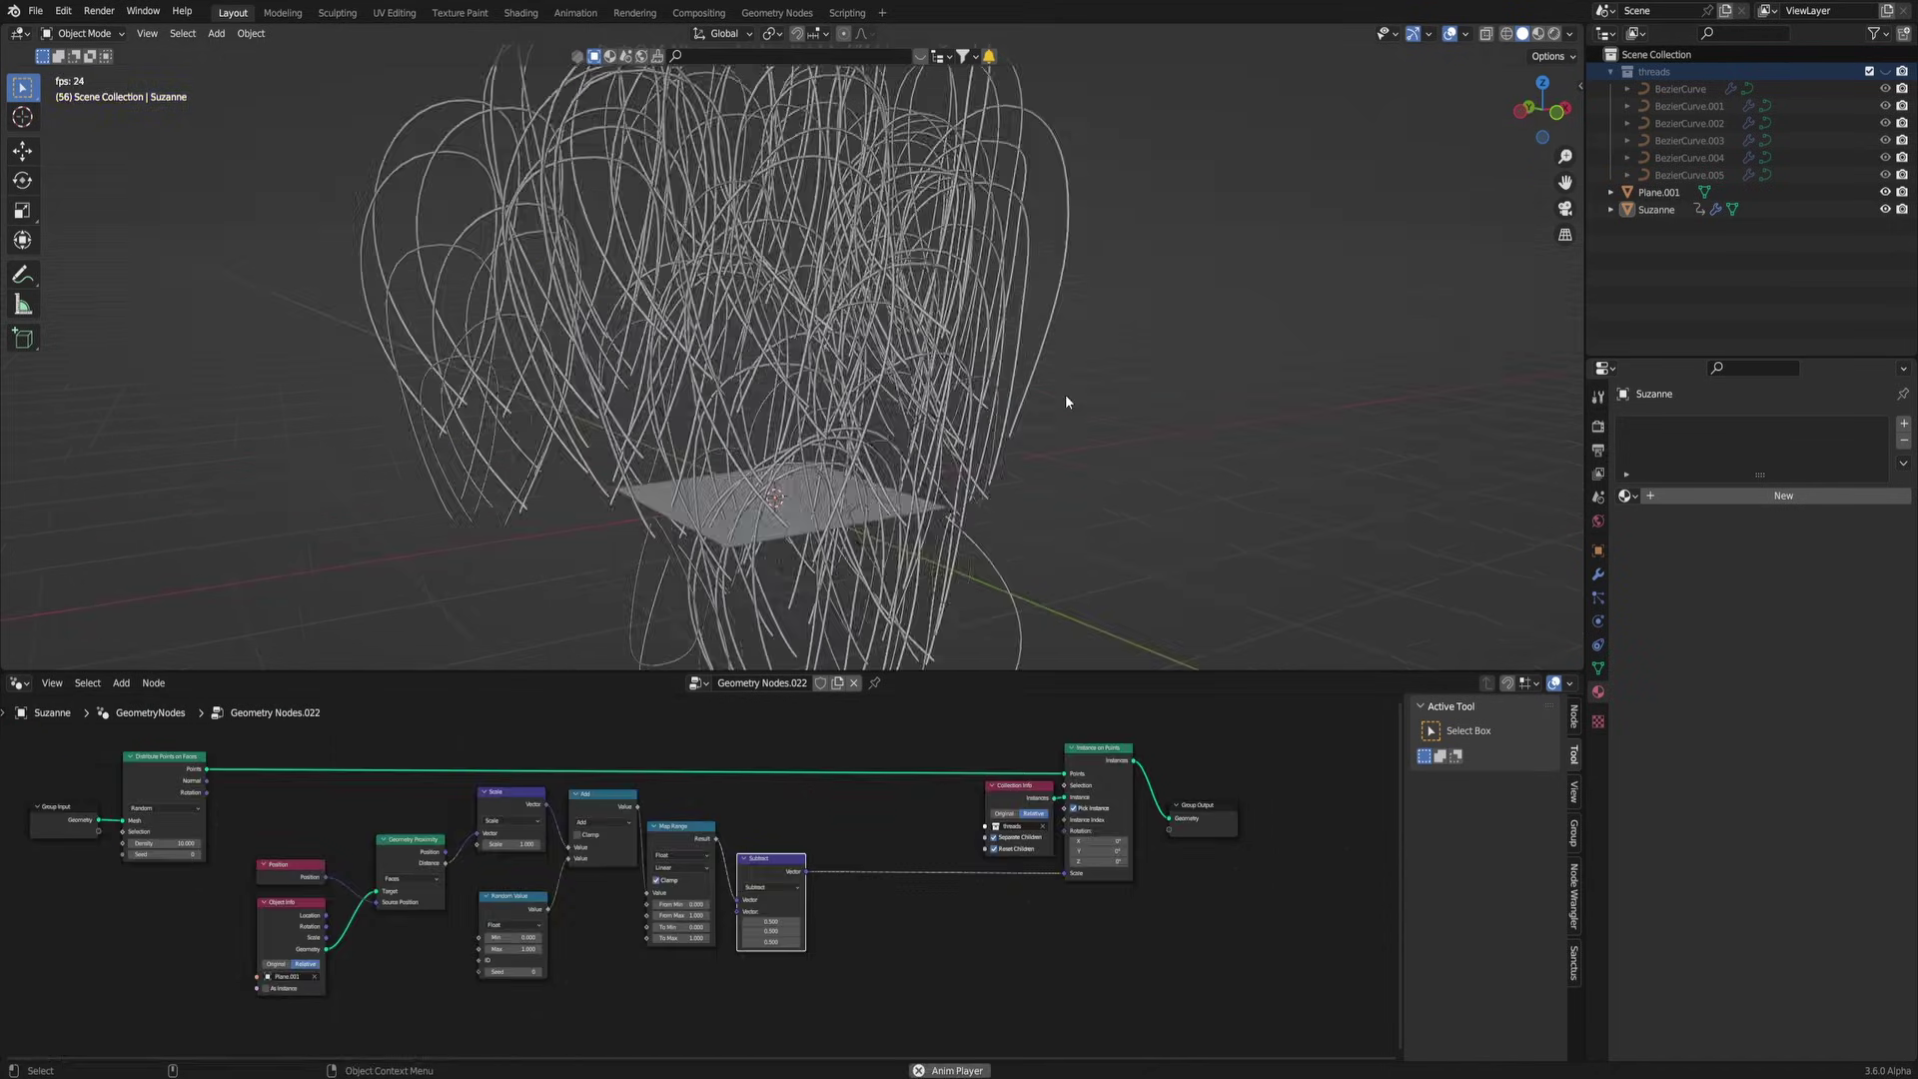
Step: Scale Plane.001 up to more than twice its size and apply its scale
middle_click_drag(1065, 393, 799, 520)
left_click(776, 535)
scroll(784, 525, "down", 6)
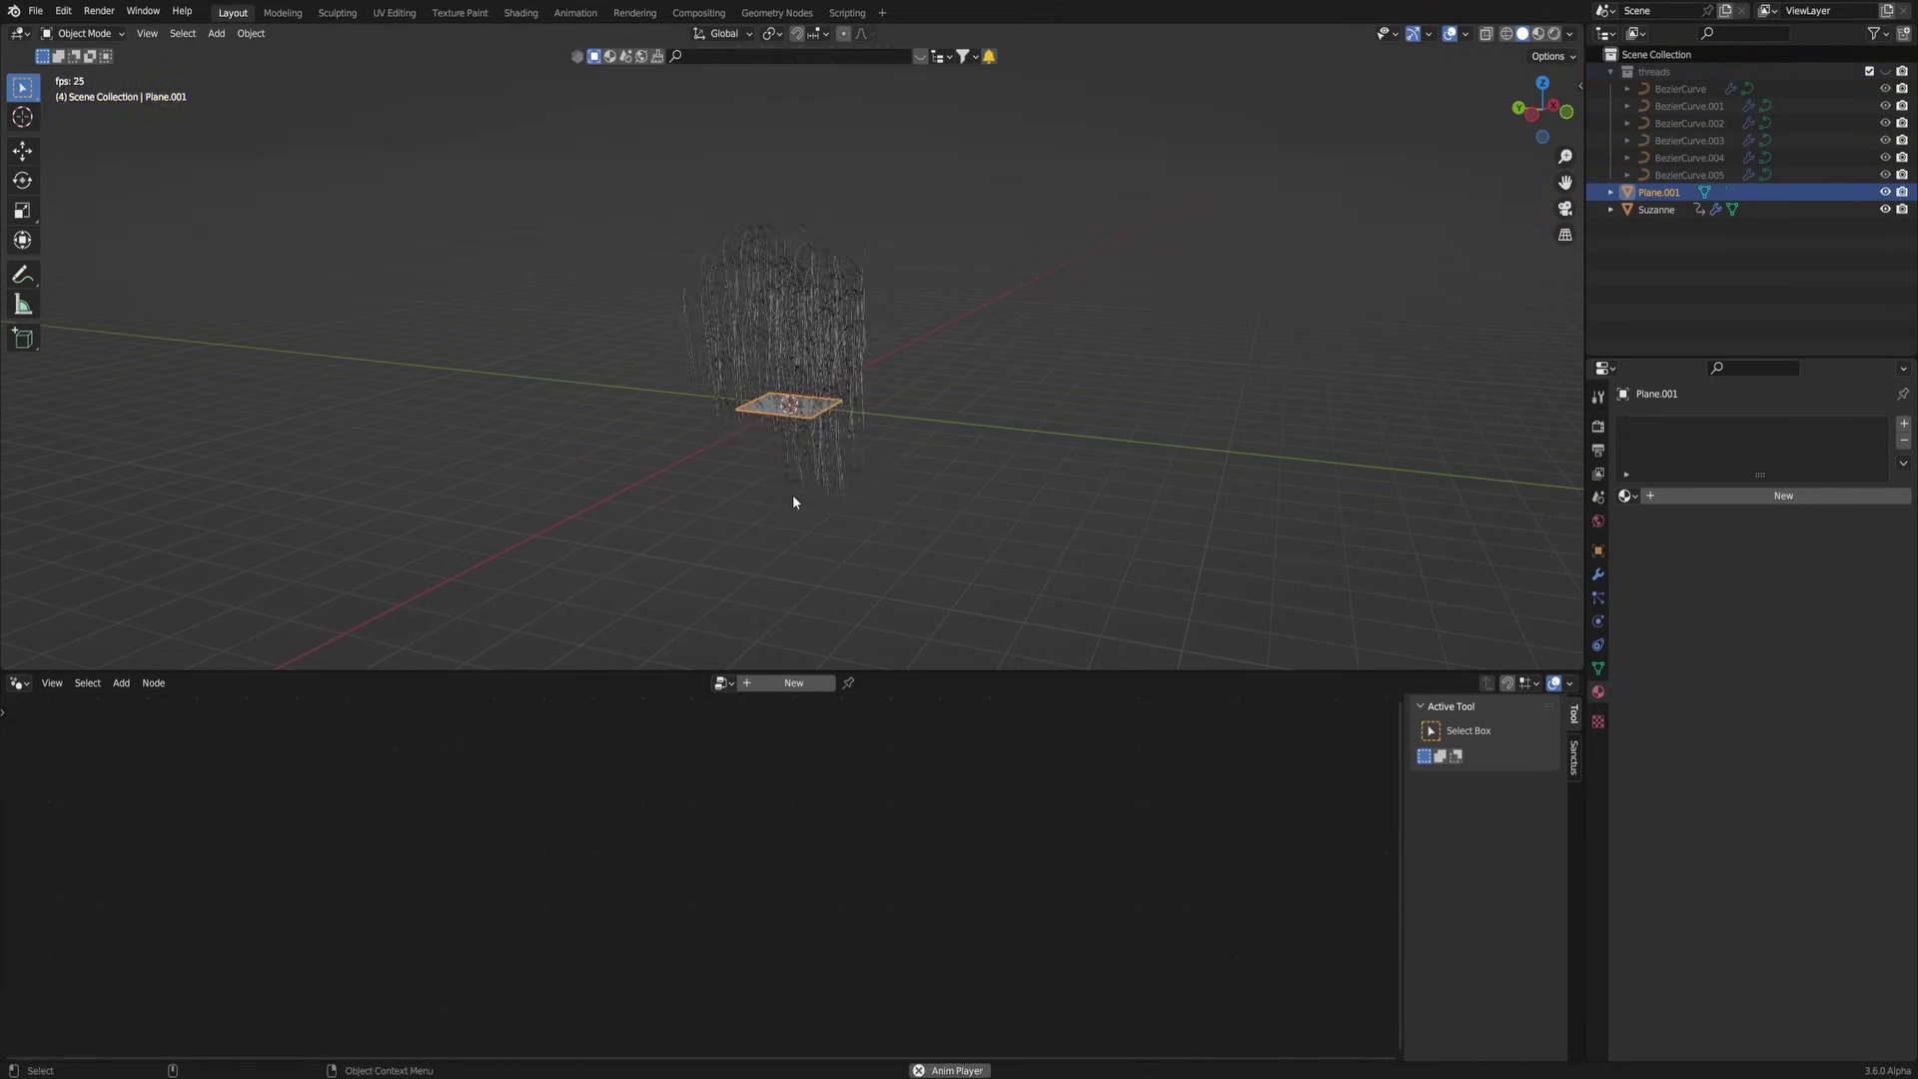
key("g")
right_click(777, 436)
key("s")
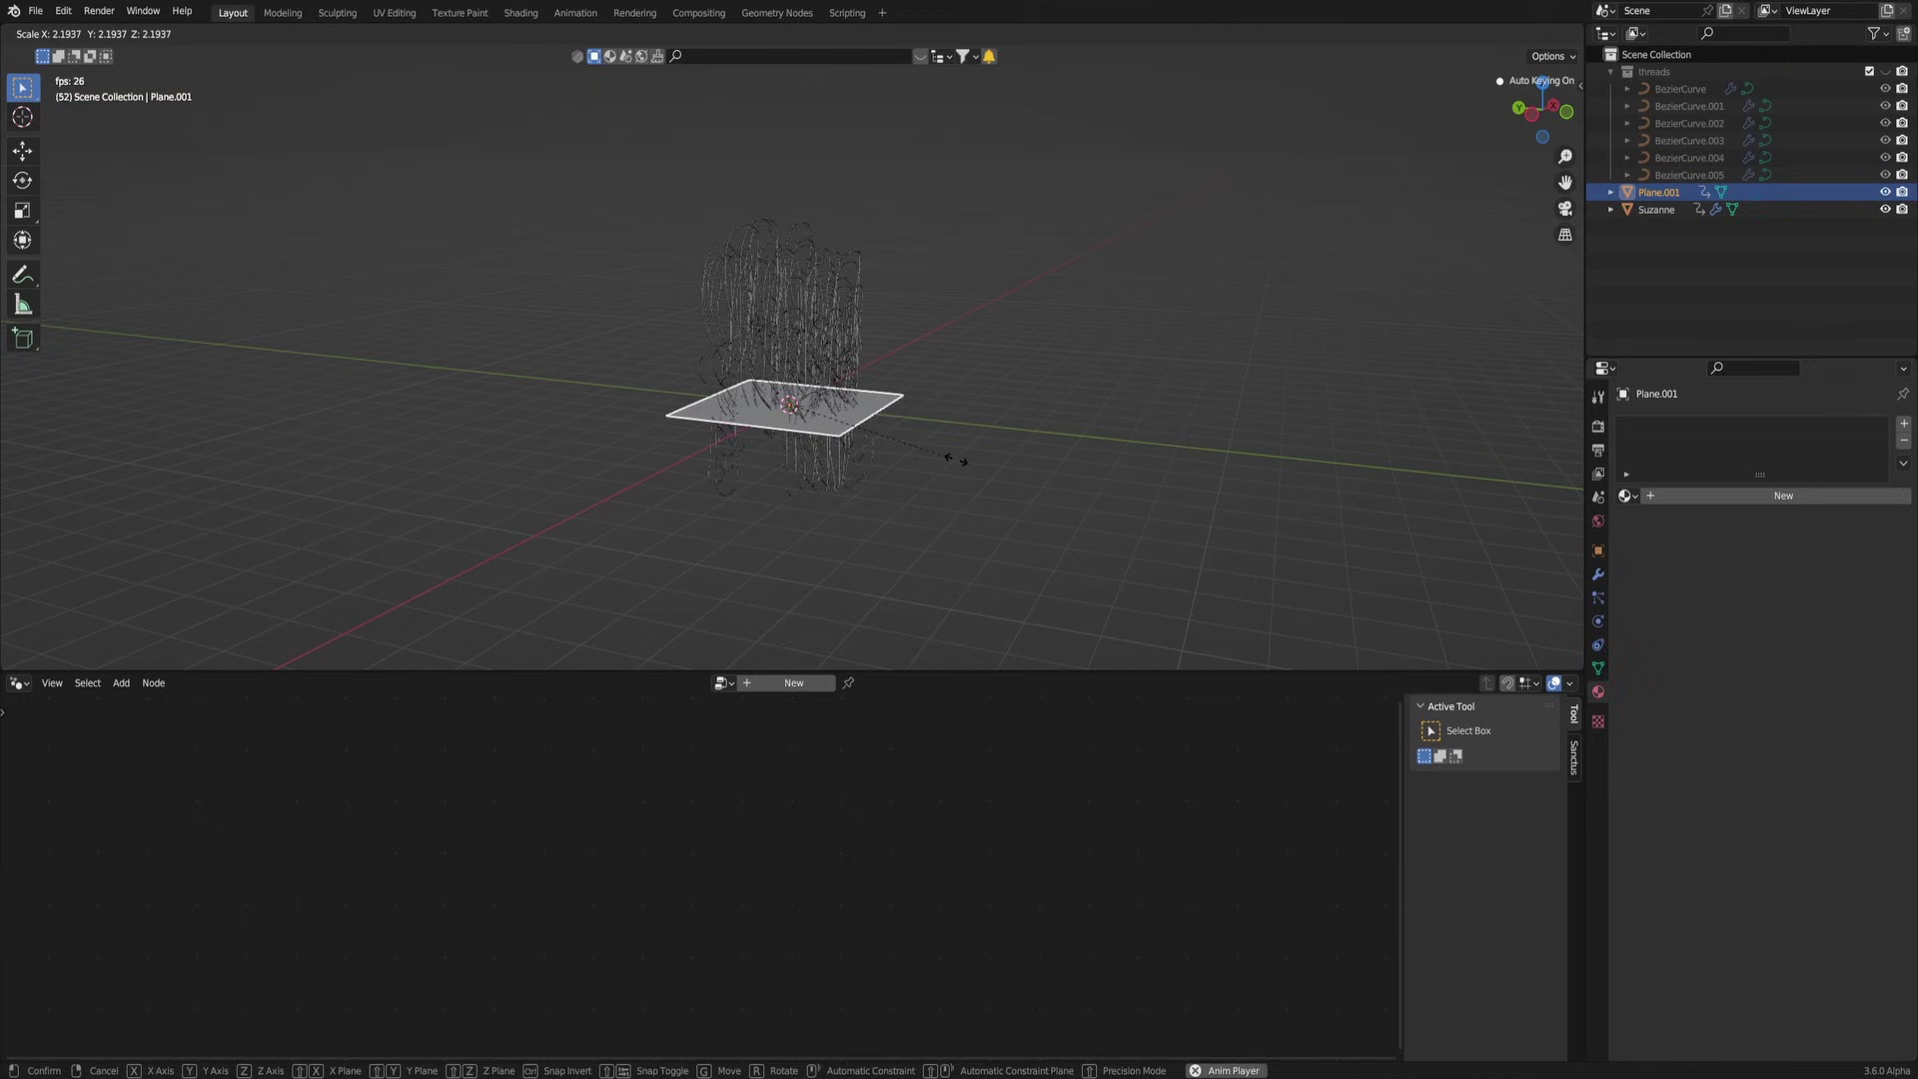
left_click(969, 455)
key("ctrl+a")
left_click(872, 446)
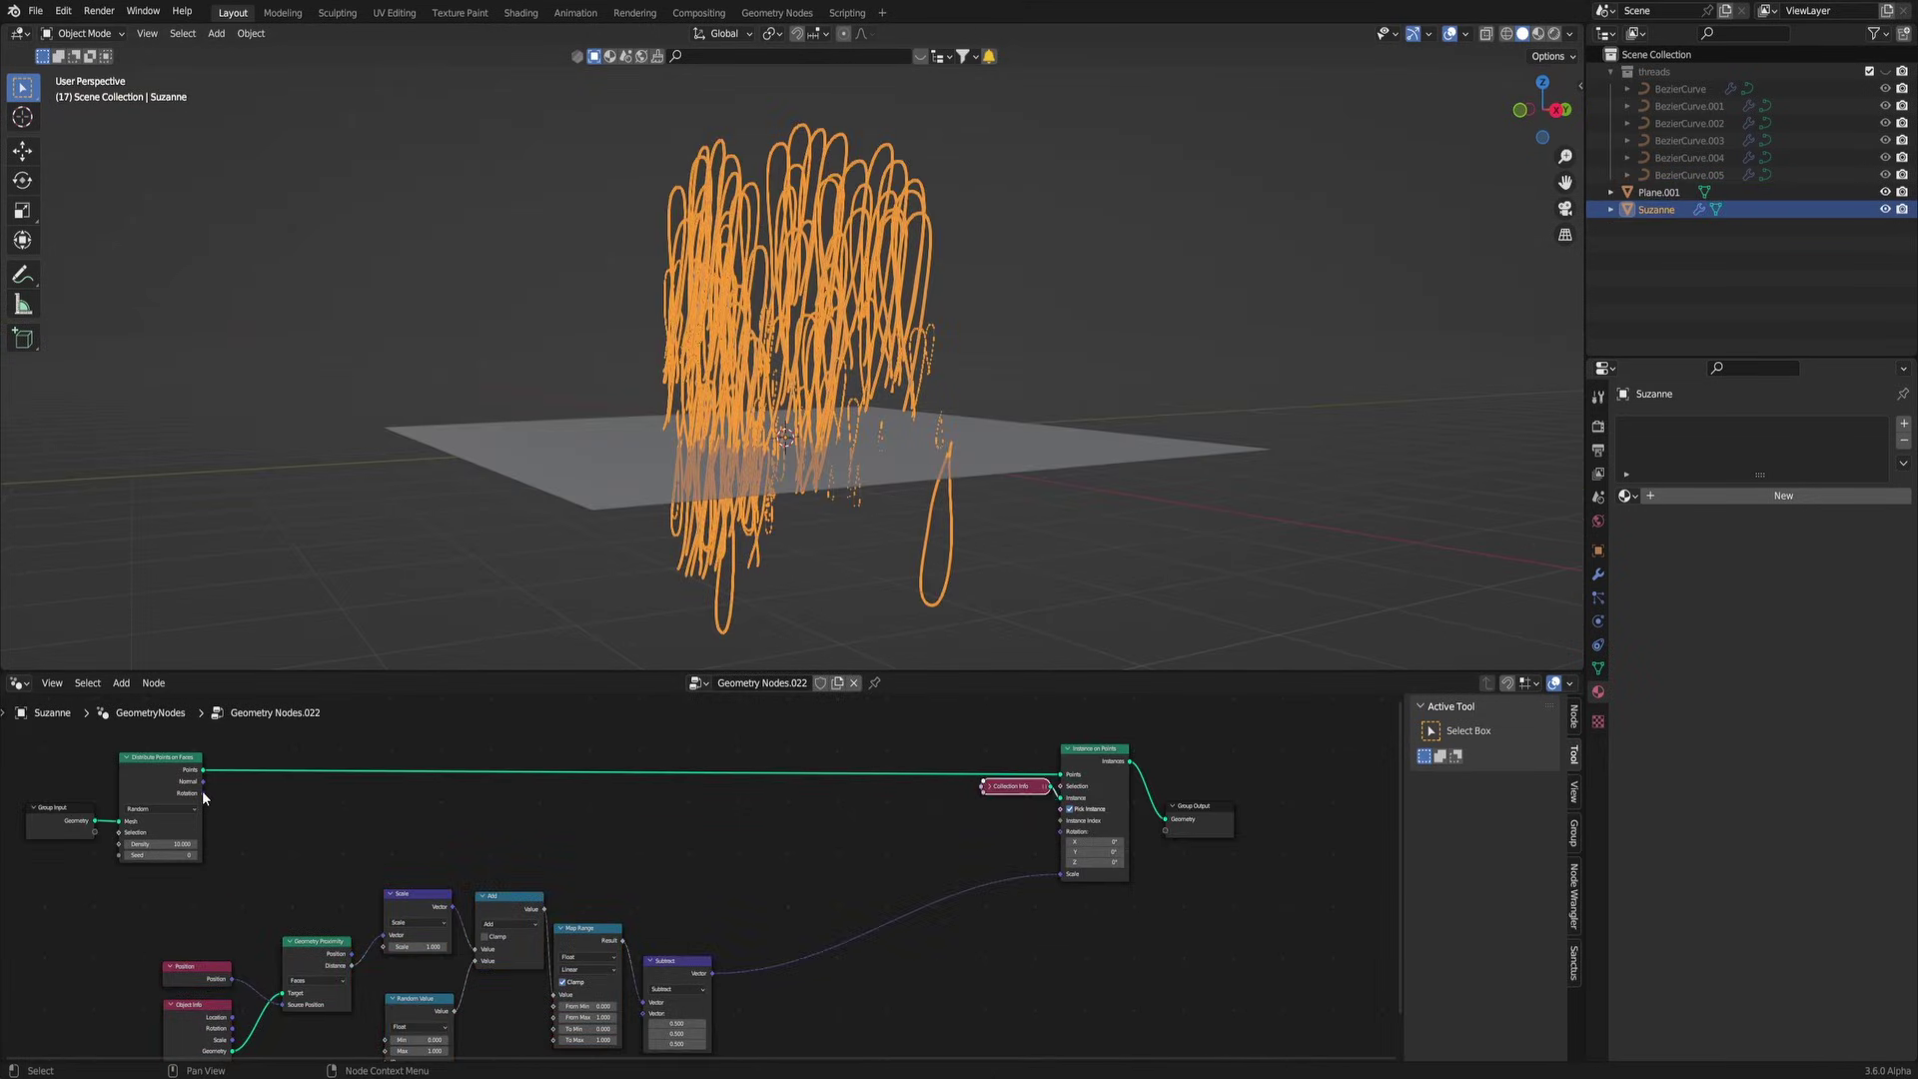
Step: Connect Distribute Points on Faces' Rotation to Instance on Points' Rotation, and set the Scale node's factor to 0.700
left_click_drag(203, 794, 240, 786)
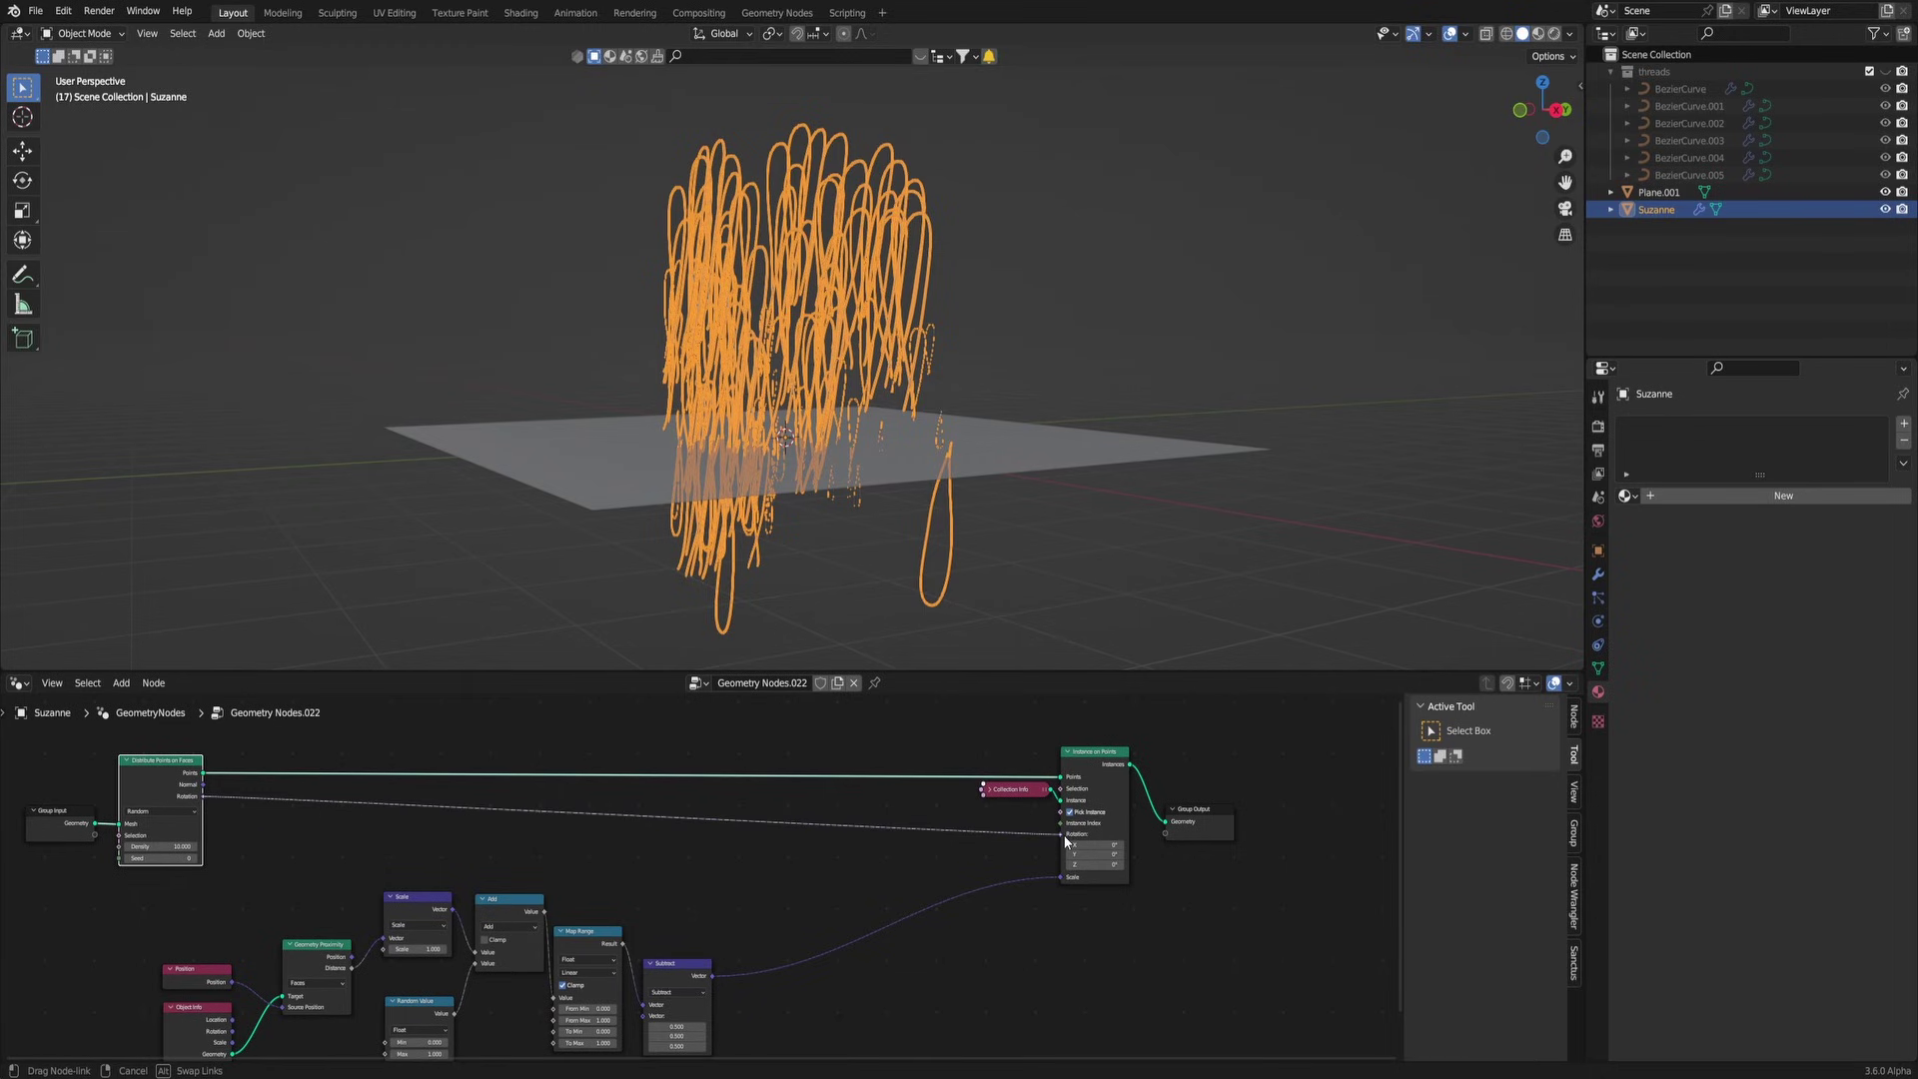
left_click_drag(1065, 842, 1066, 843)
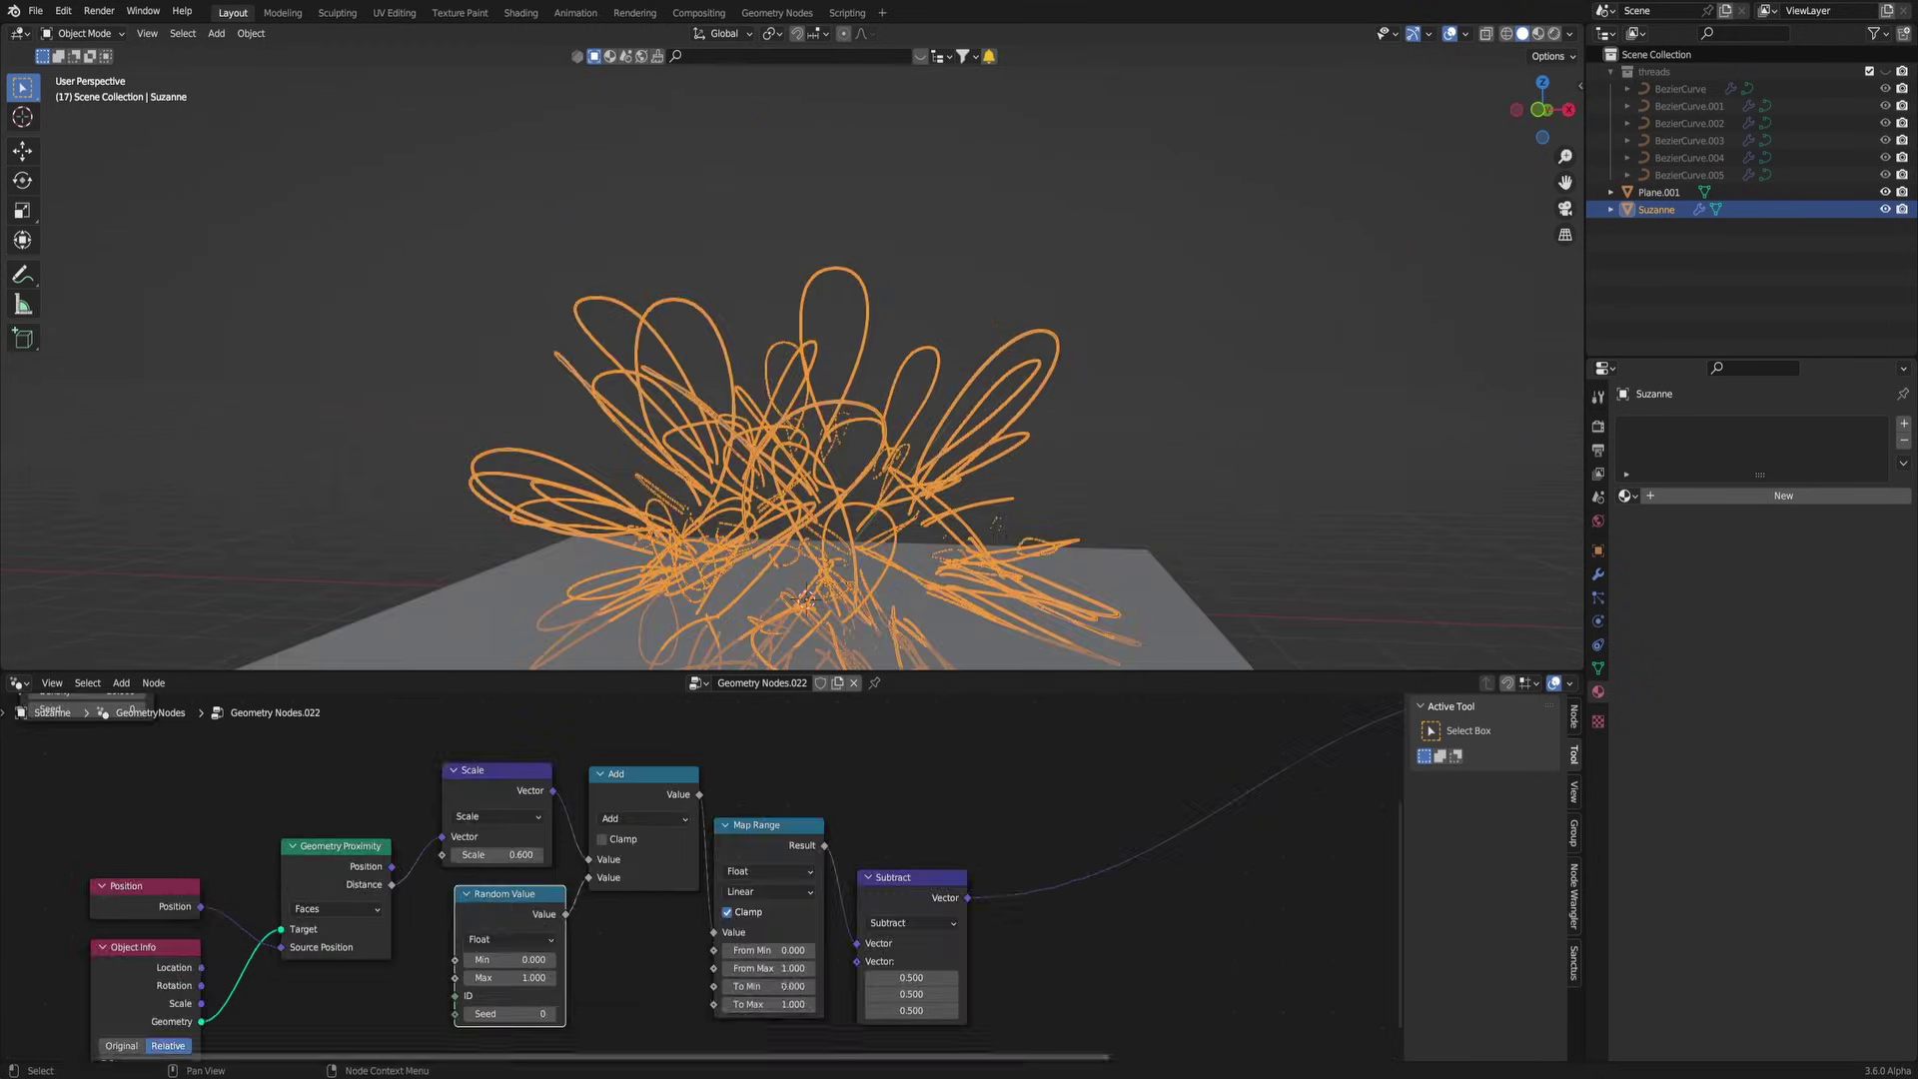
middle_click_drag(432, 923, 729, 807)
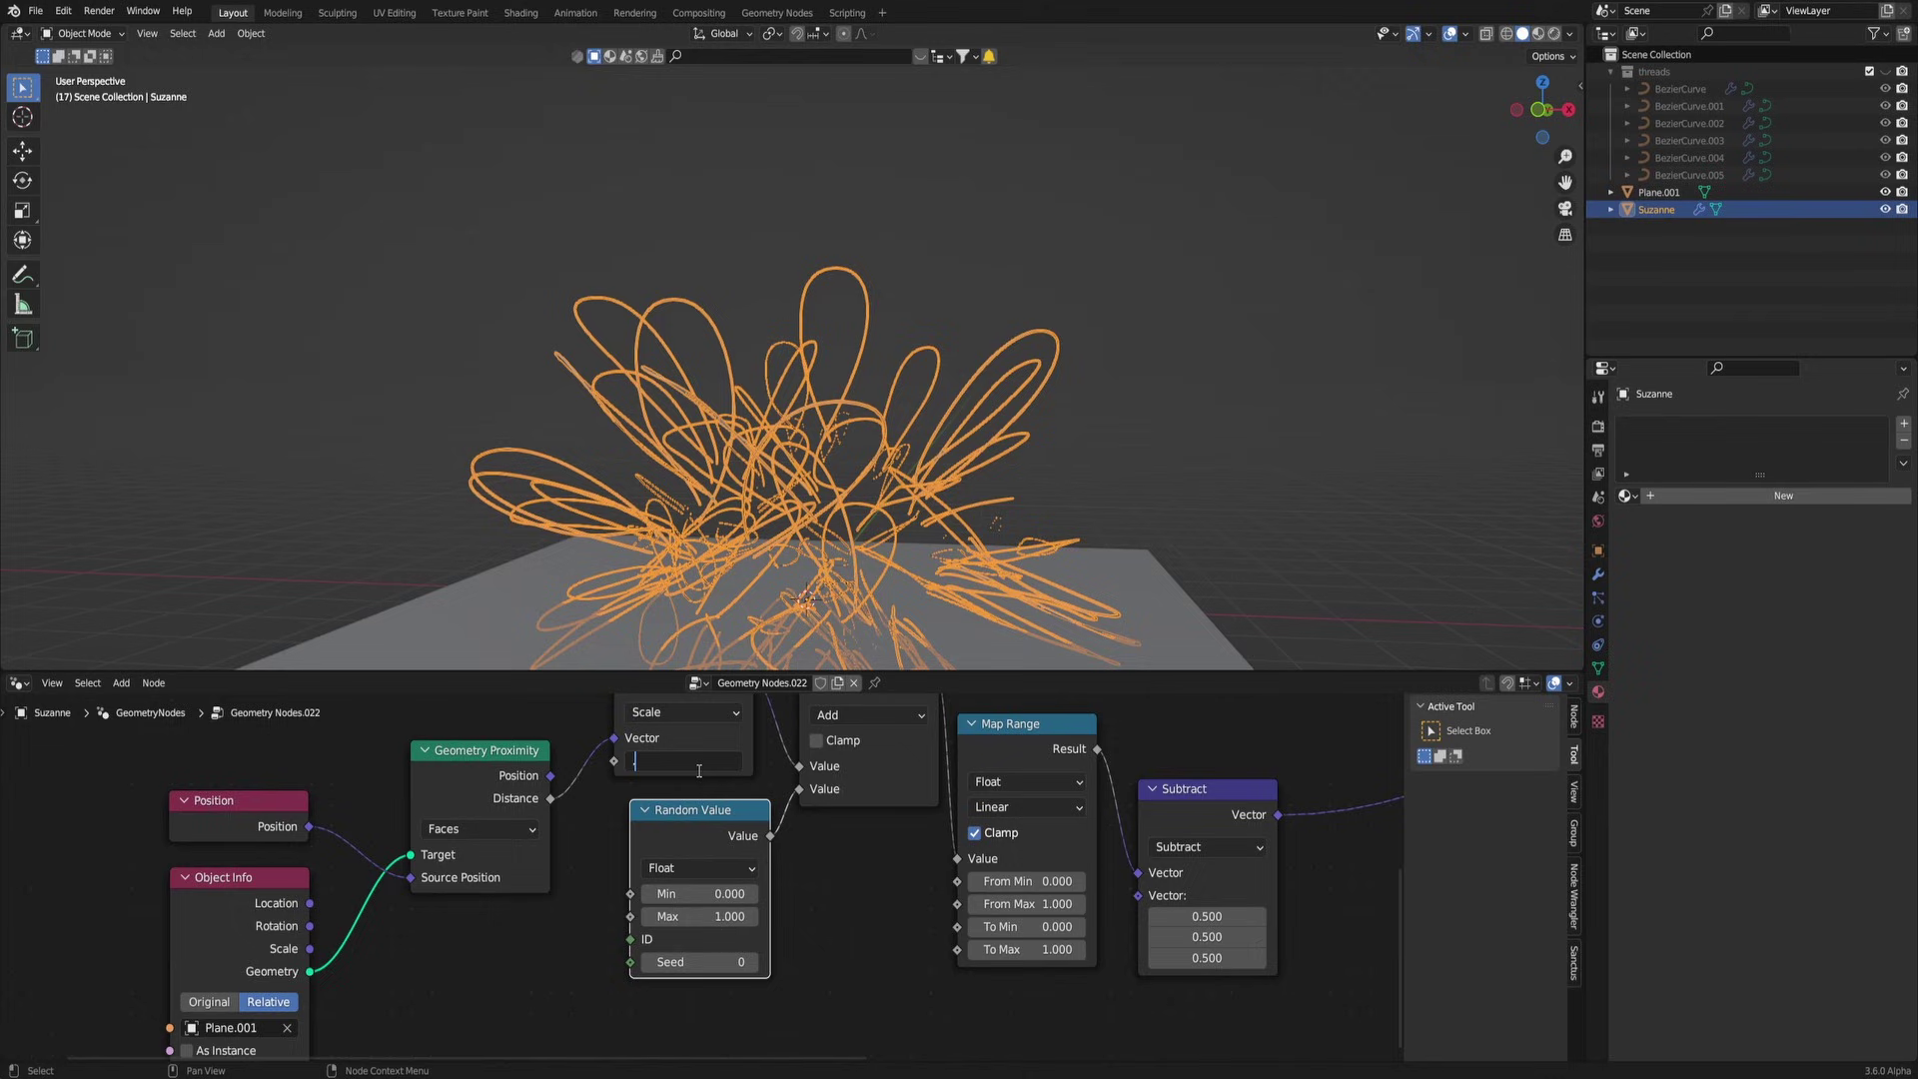
type("0.7")
key("Return")
Step: Set Map Range to From Min -0.500, From Max 0.500, To Min 1.010 and To Max 0.500
middle_click_drag(865, 895, 708, 926)
scroll(709, 926, "up", 1)
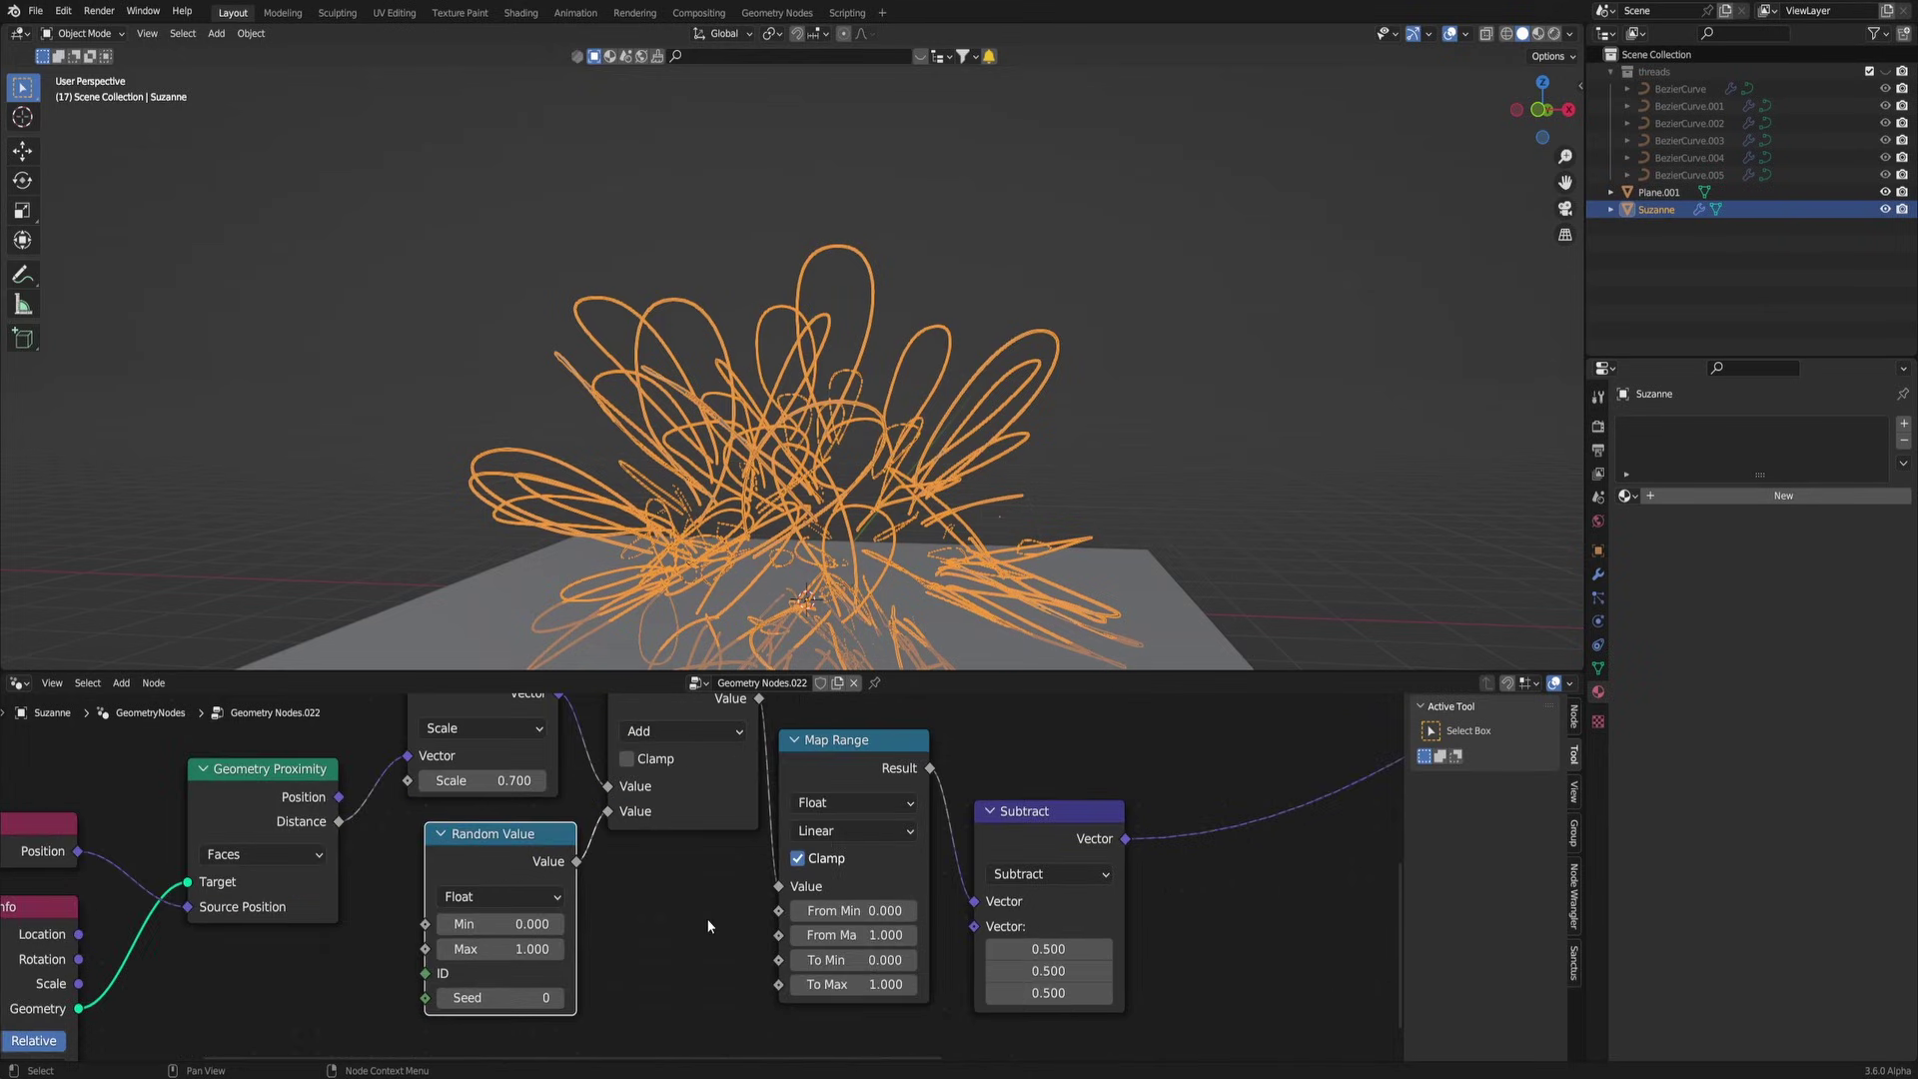
left_click(879, 910)
type("-0.5")
key("Return")
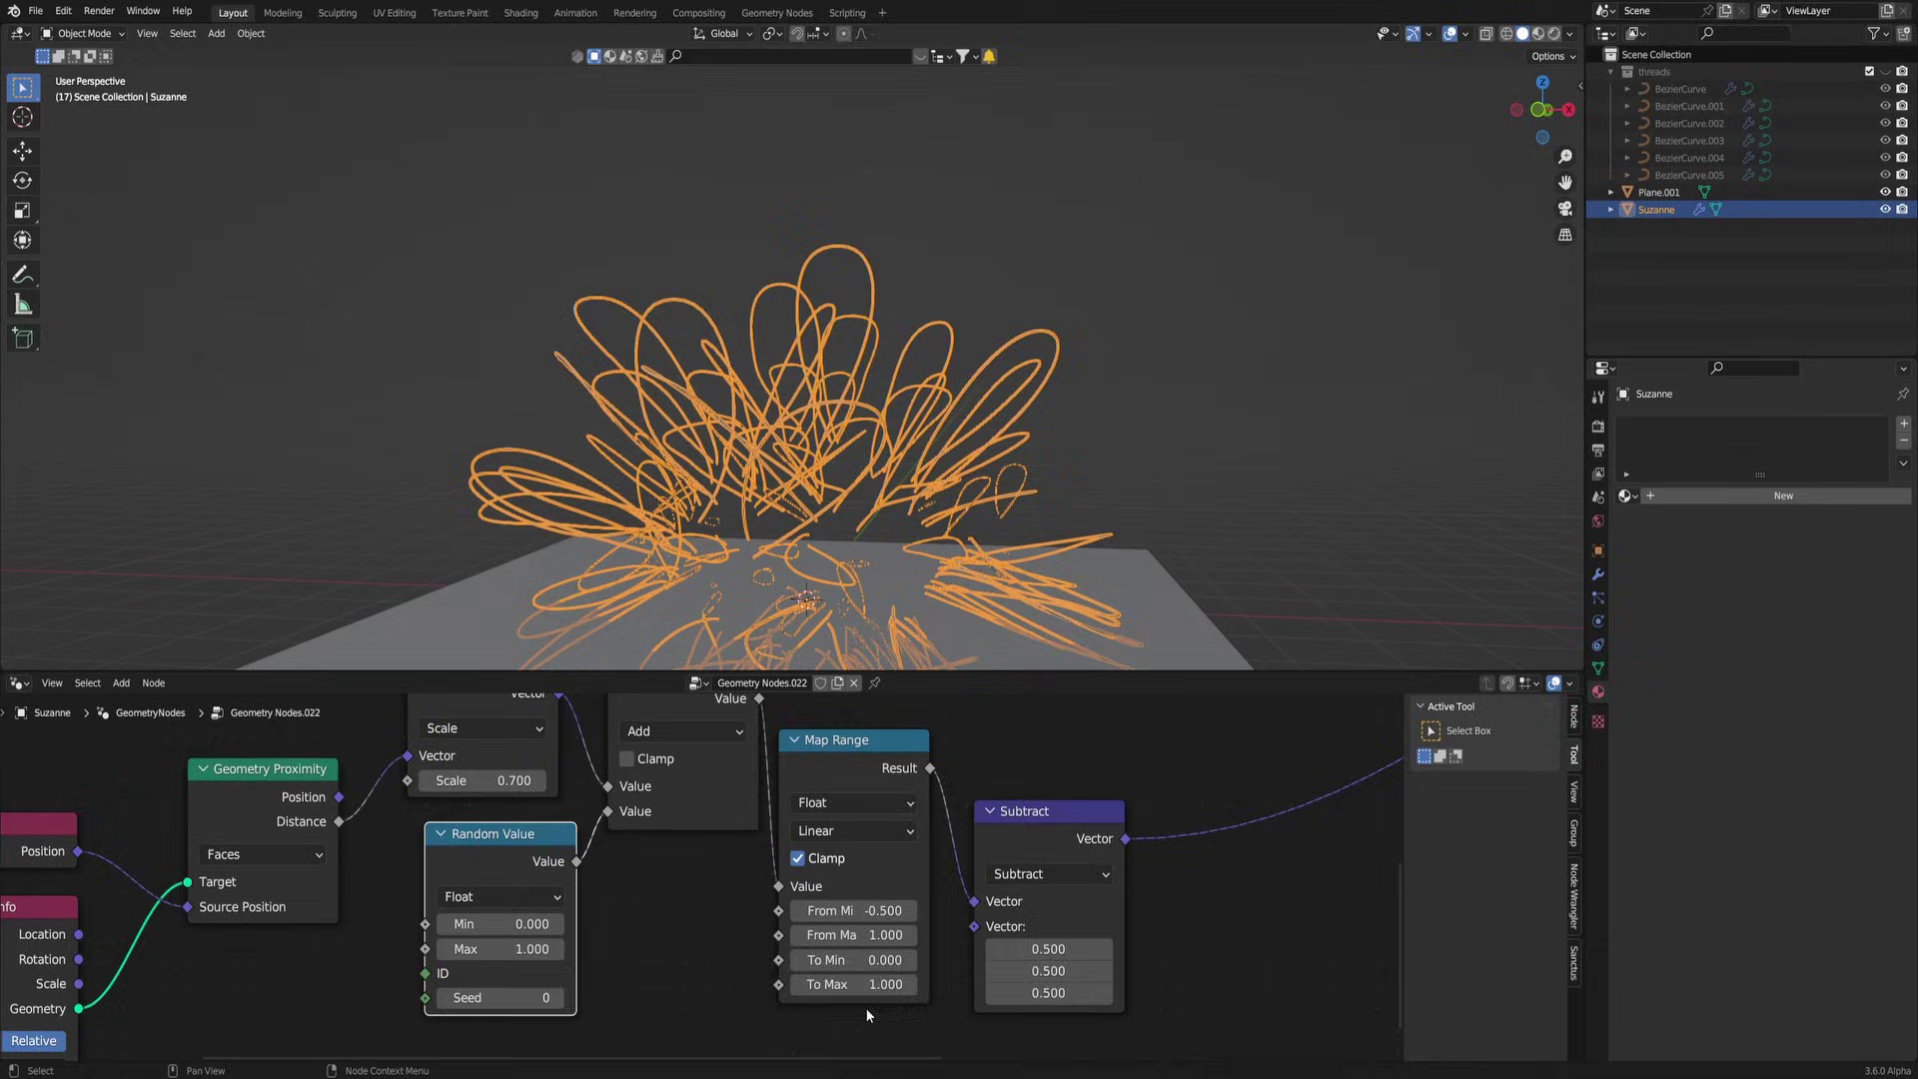
type("0.5")
key("Return")
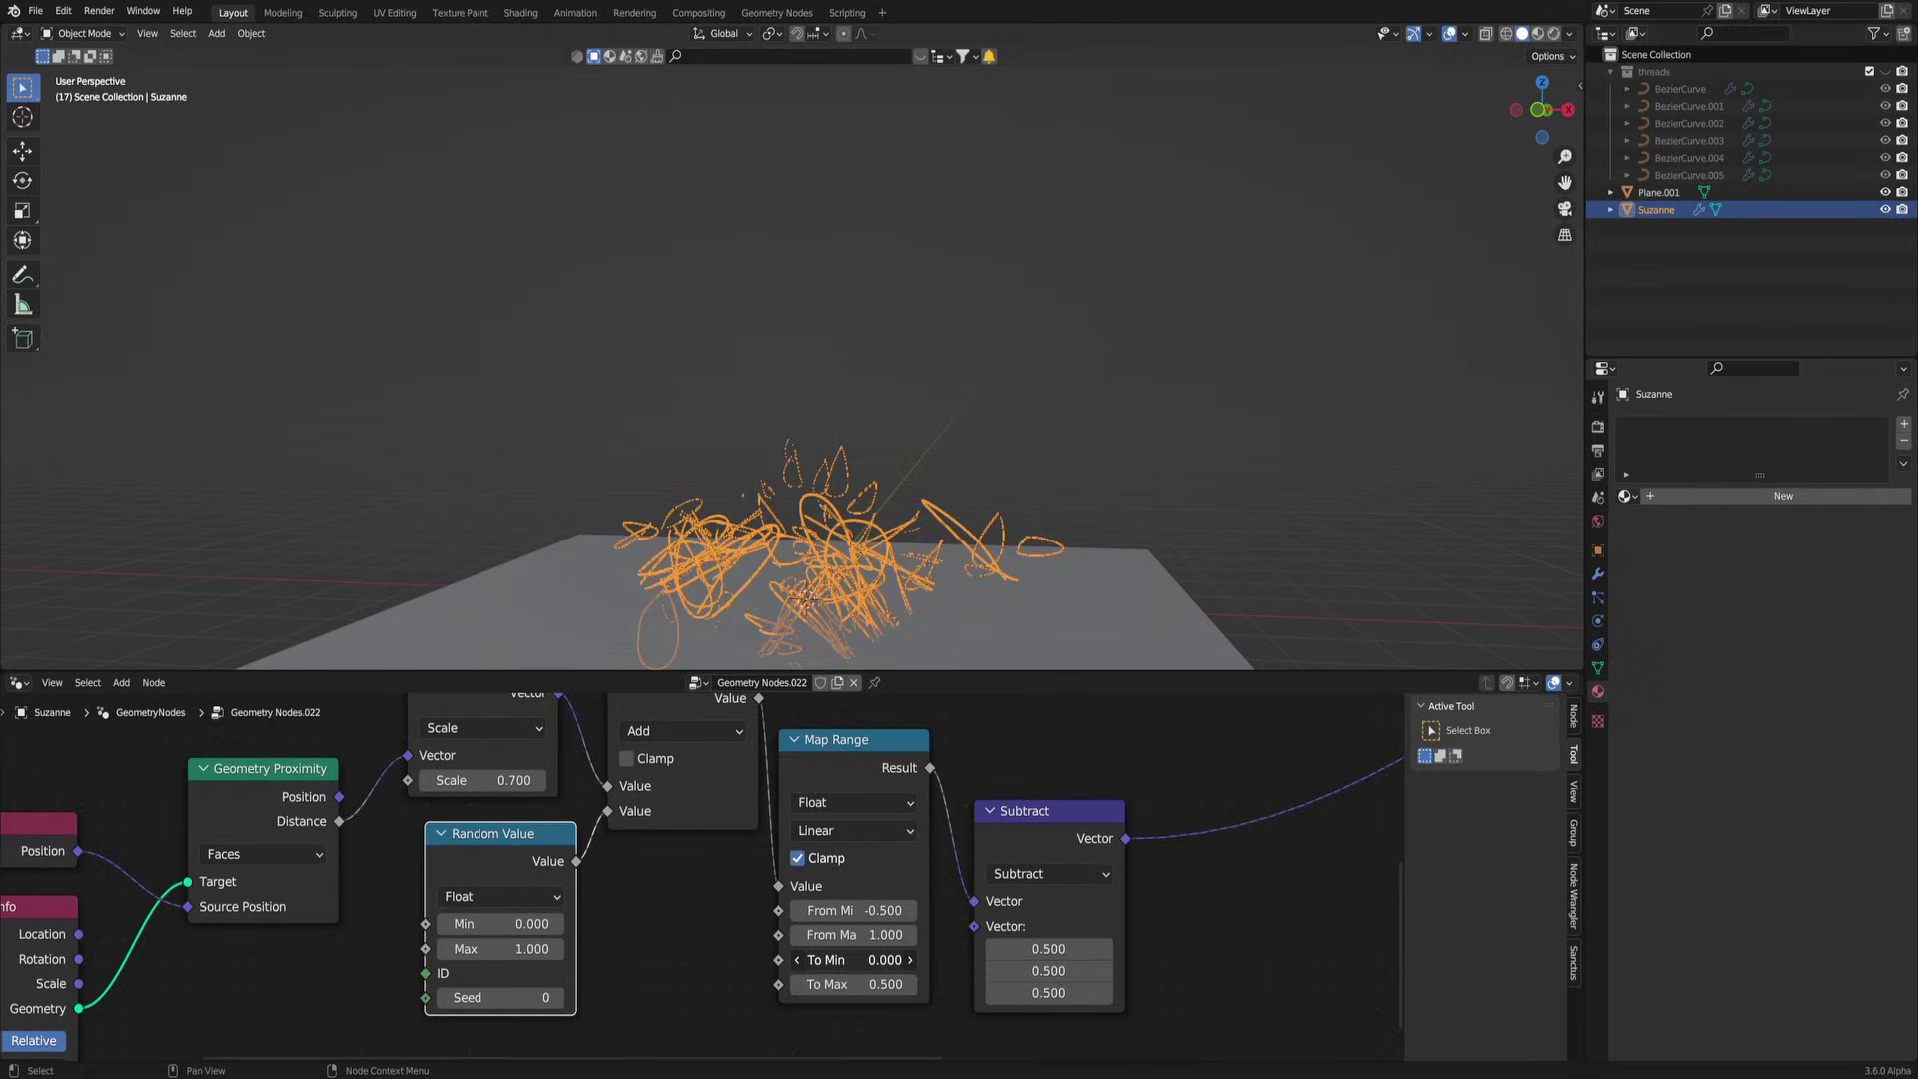
mouse_move(854, 960)
left_mouse_down()
mouse_move(904, 960)
mouse_move(824, 935)
mouse_move(835, 960)
left_mouse_up()
left_click(865, 951)
Step: Set the Density of Distribute Points on Faces to 400 and deselect everything in the scene
scroll(722, 904, "down", 8)
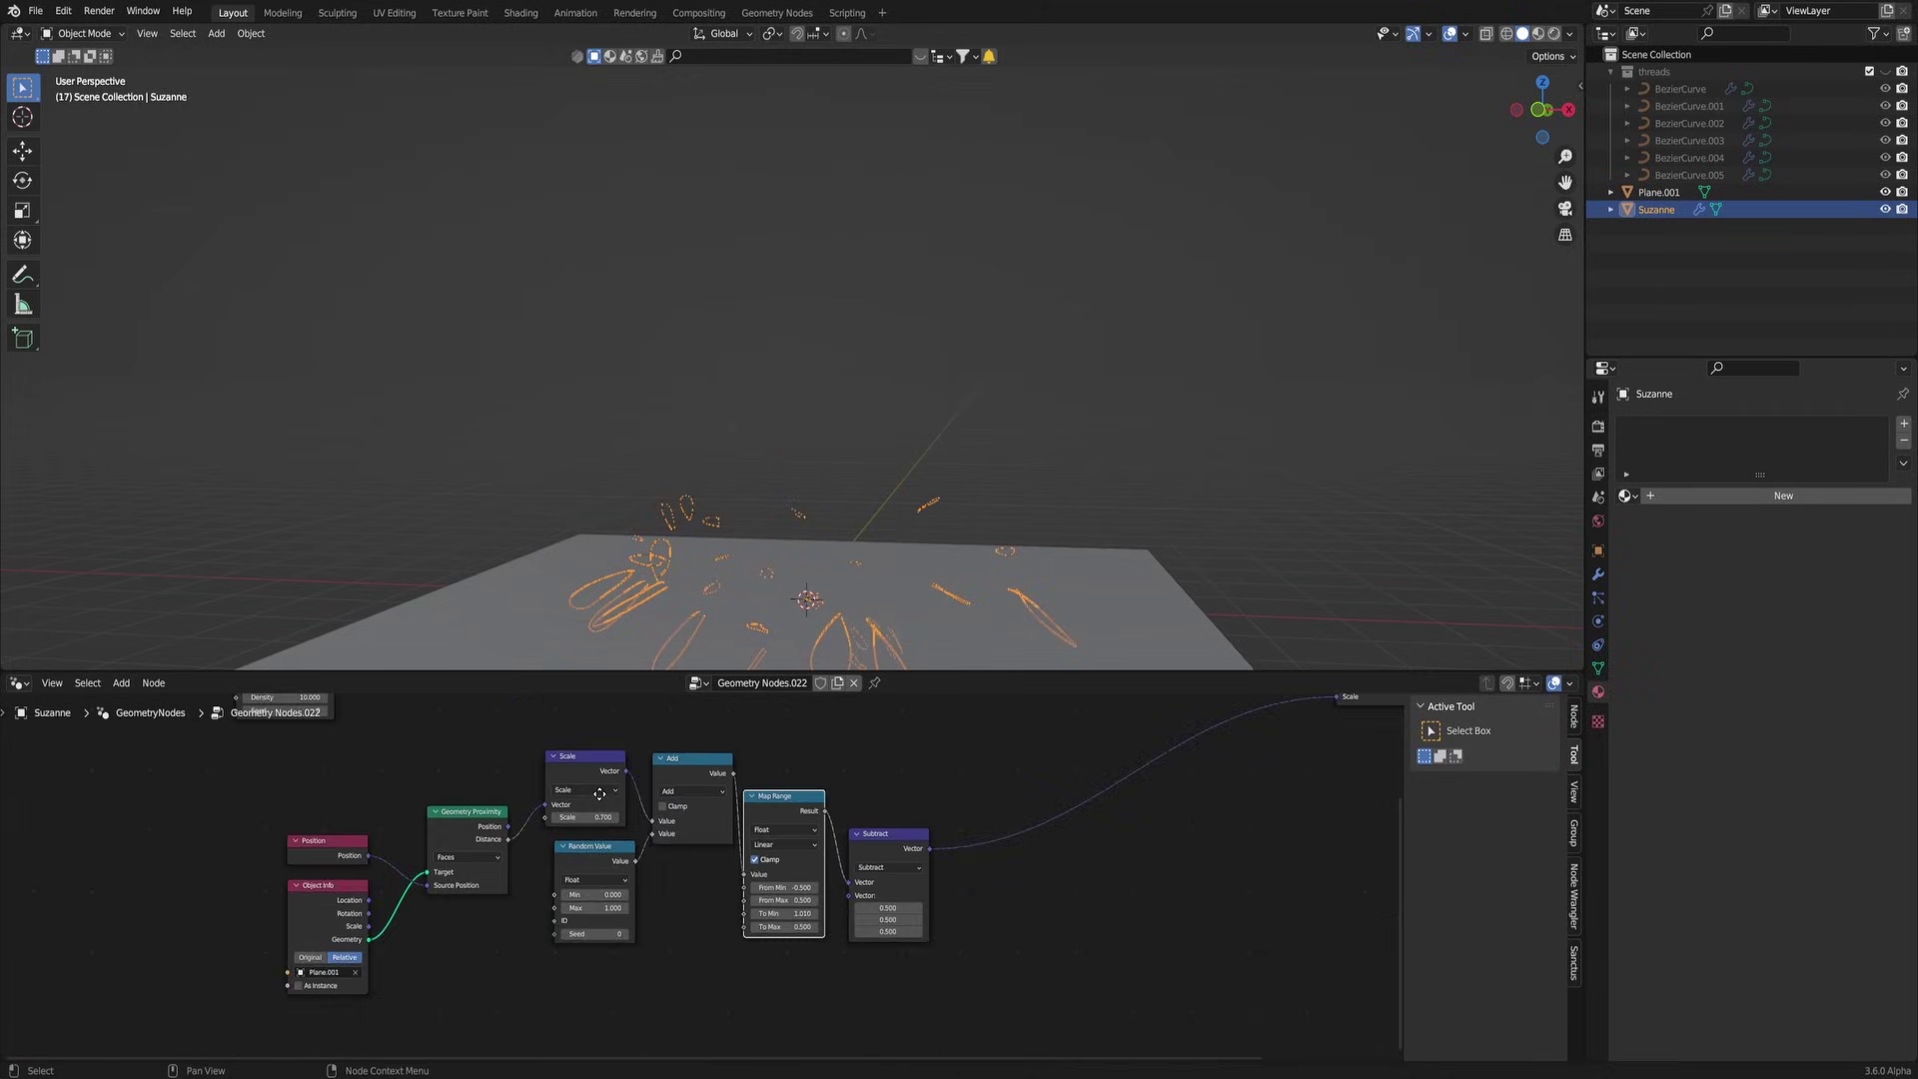
middle_click_drag(595, 789, 766, 949)
scroll(497, 882, "up", 5)
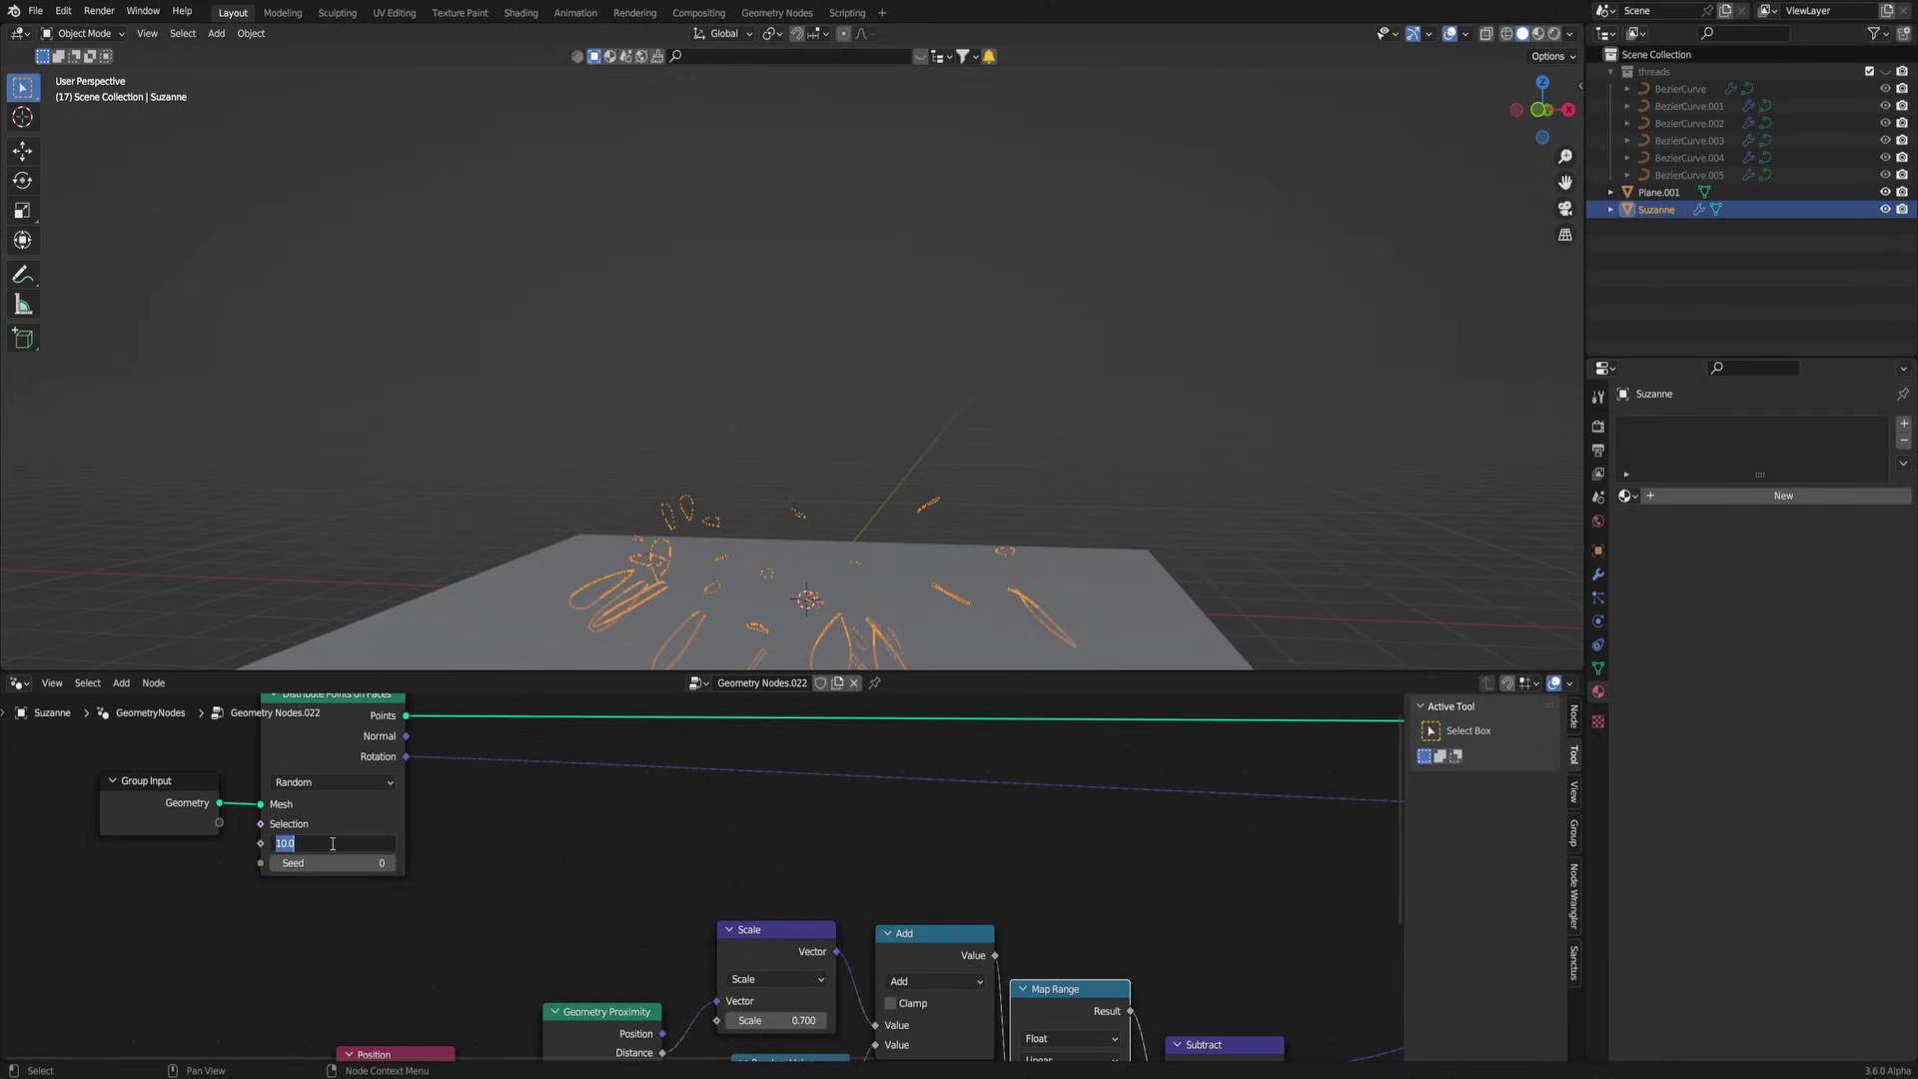
key("Return")
key("alt+a")
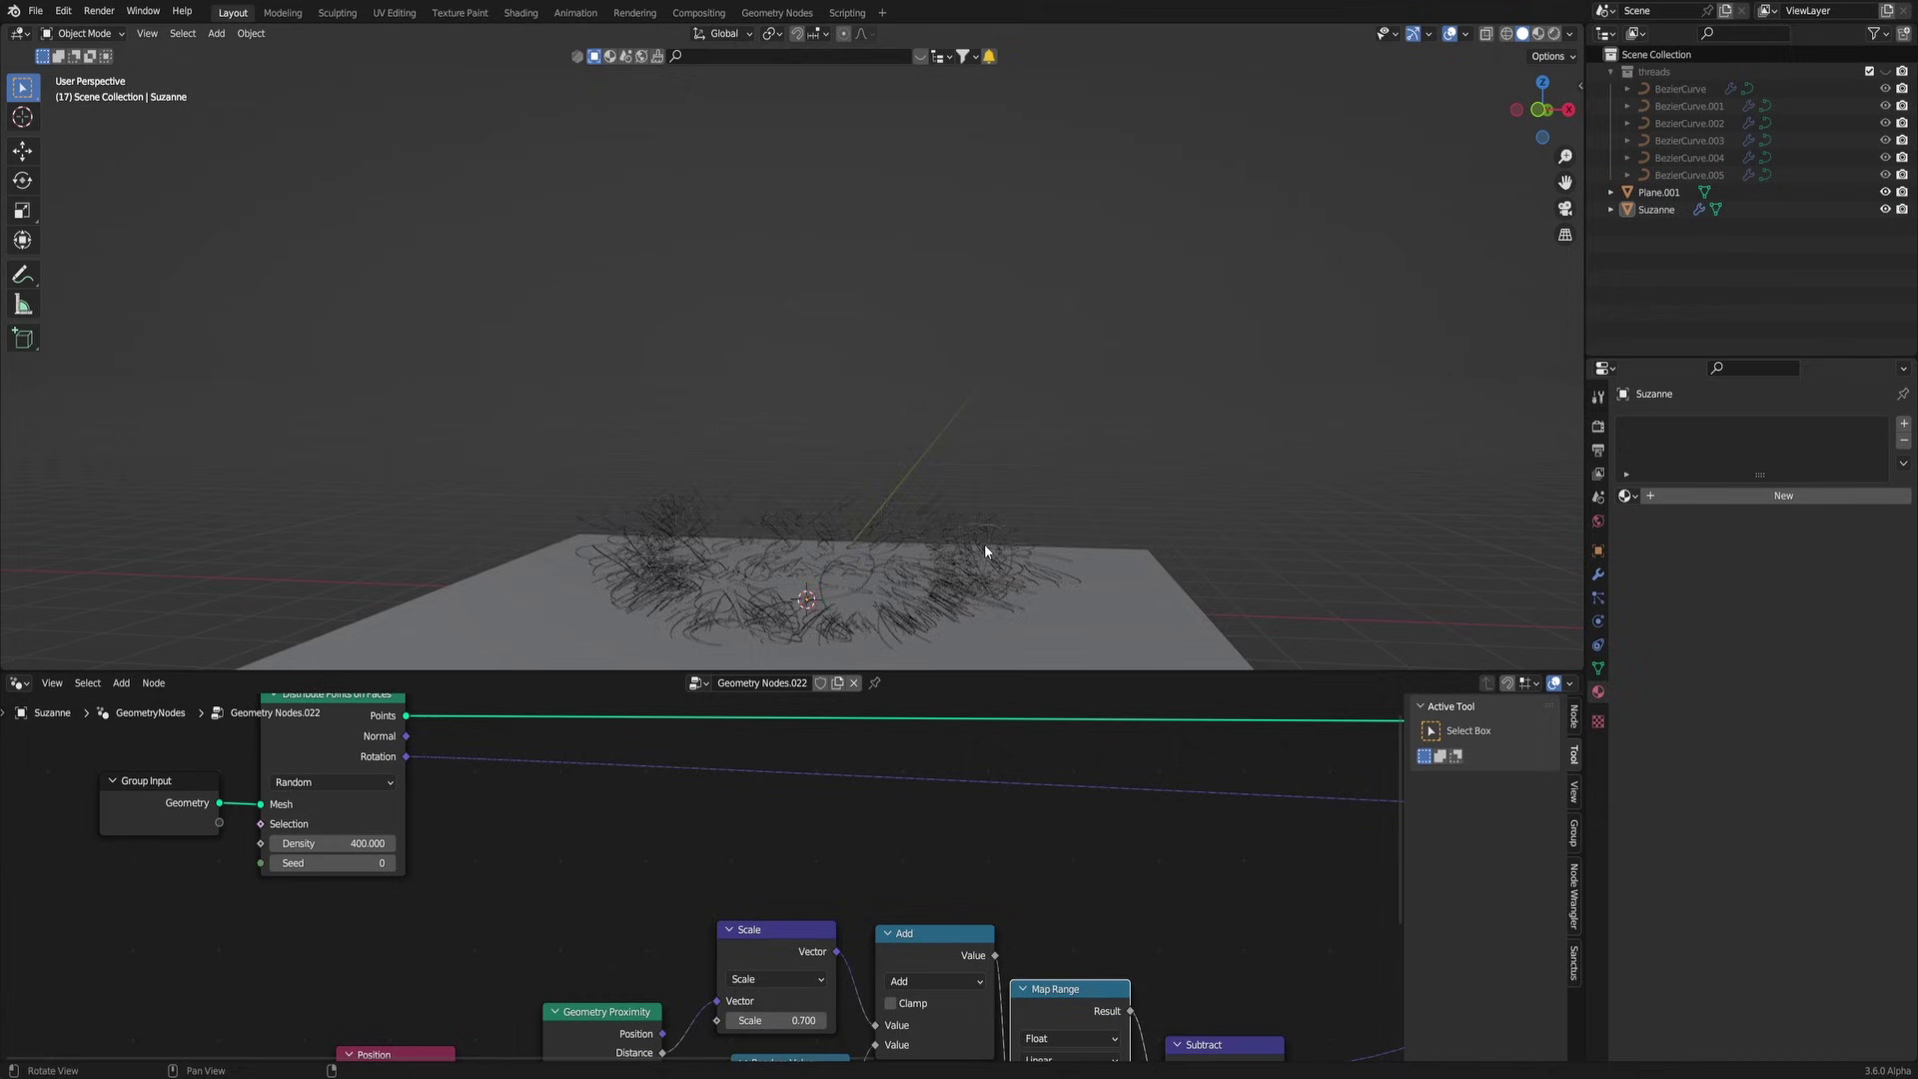
Step: Play the animation and move Plane.001 to check how the threads respond to it
middle_click_drag(985, 544, 792, 453)
key("space")
scroll(933, 574, "up", 4)
scroll(792, 452, "down", 3)
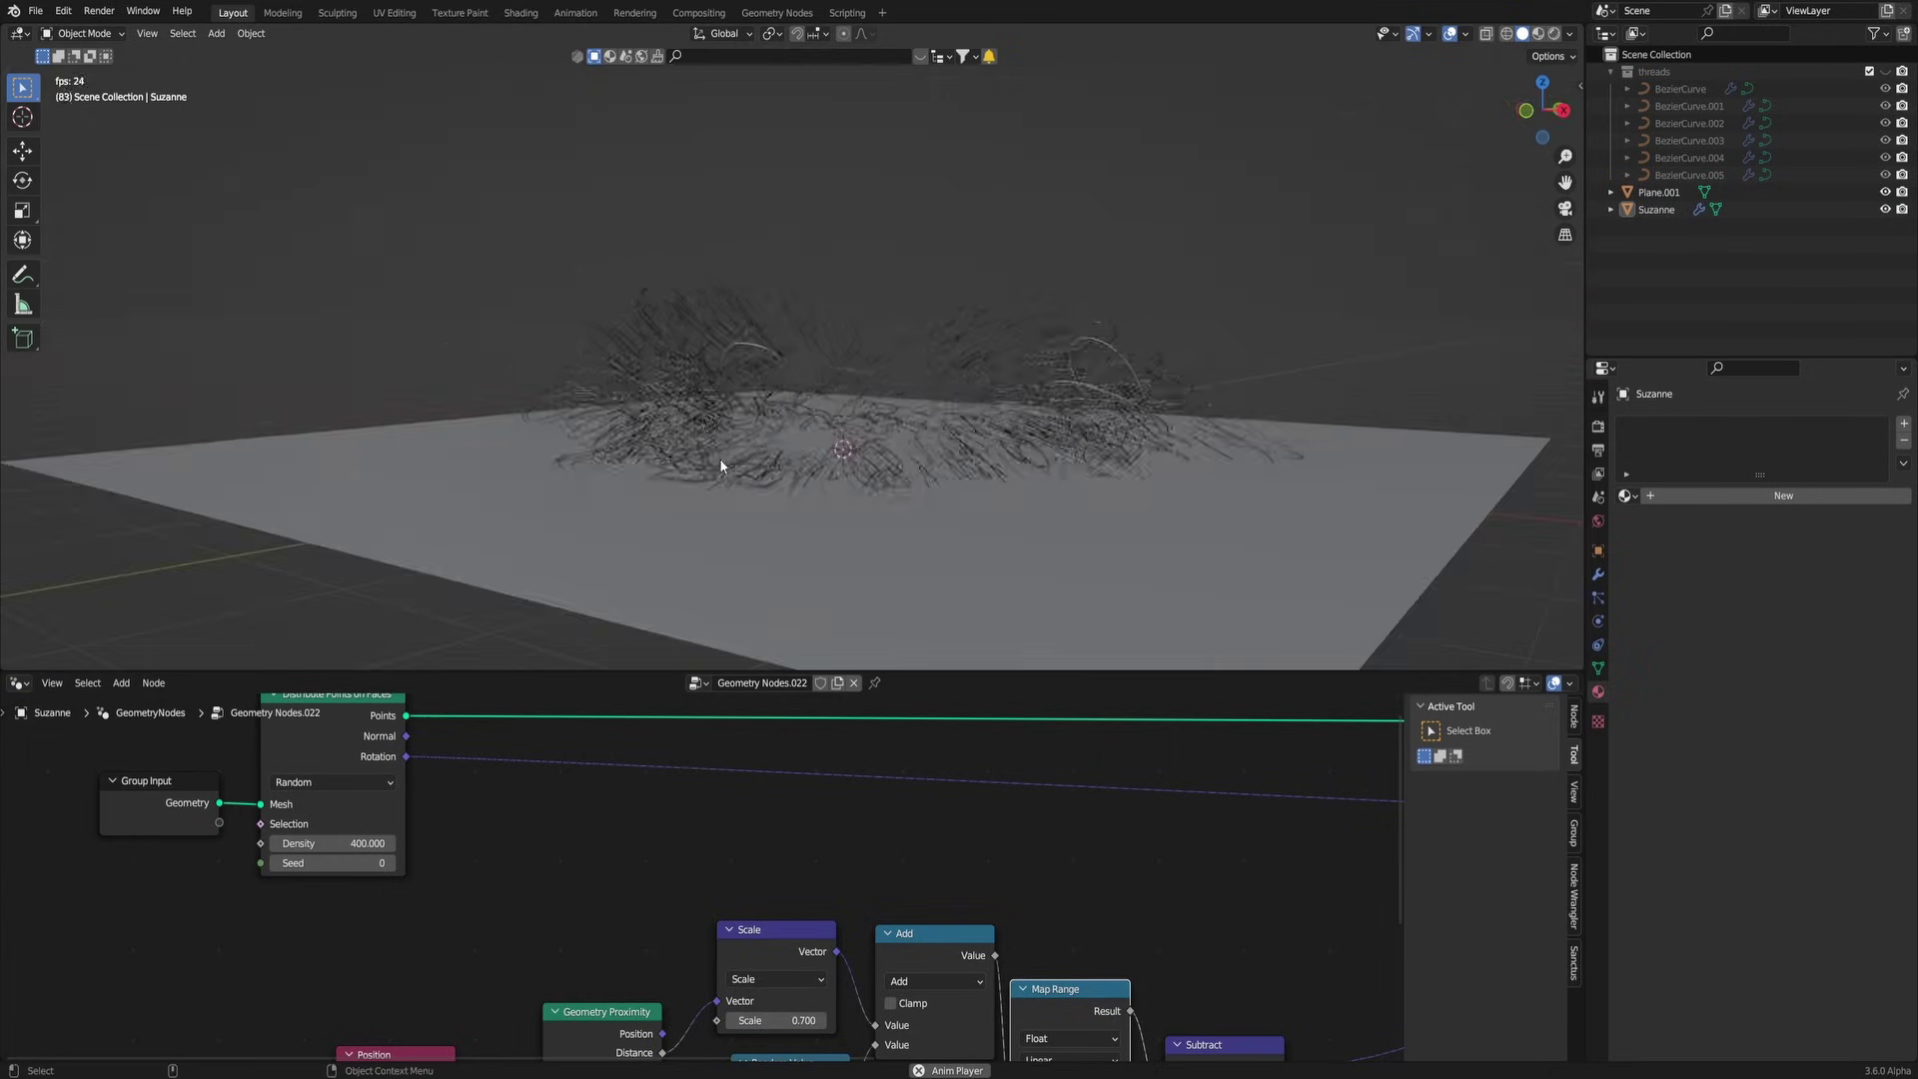
left_click(565, 517)
key("g")
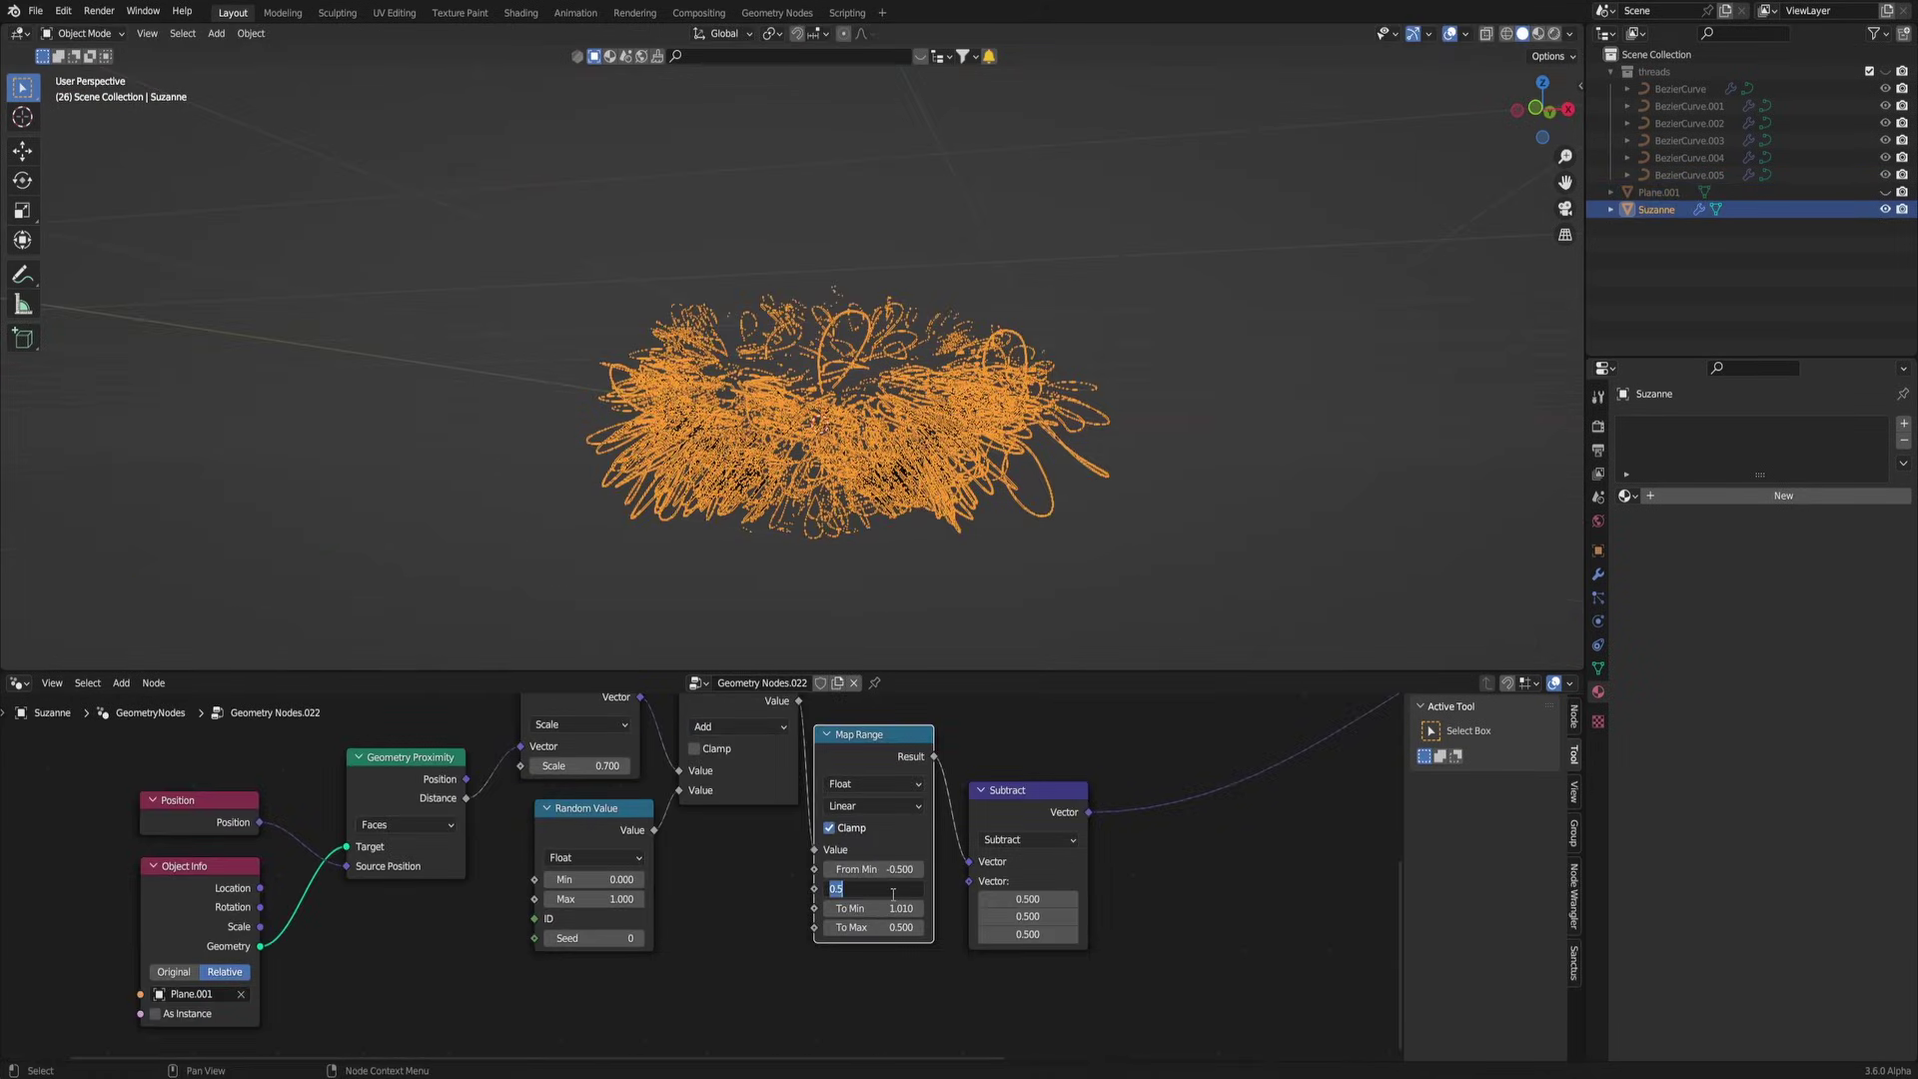
Step: Set Map Range's From Max to 0.200 and To Min to 1.240
key("Return")
middle_click_drag(499, 704, 354, 795)
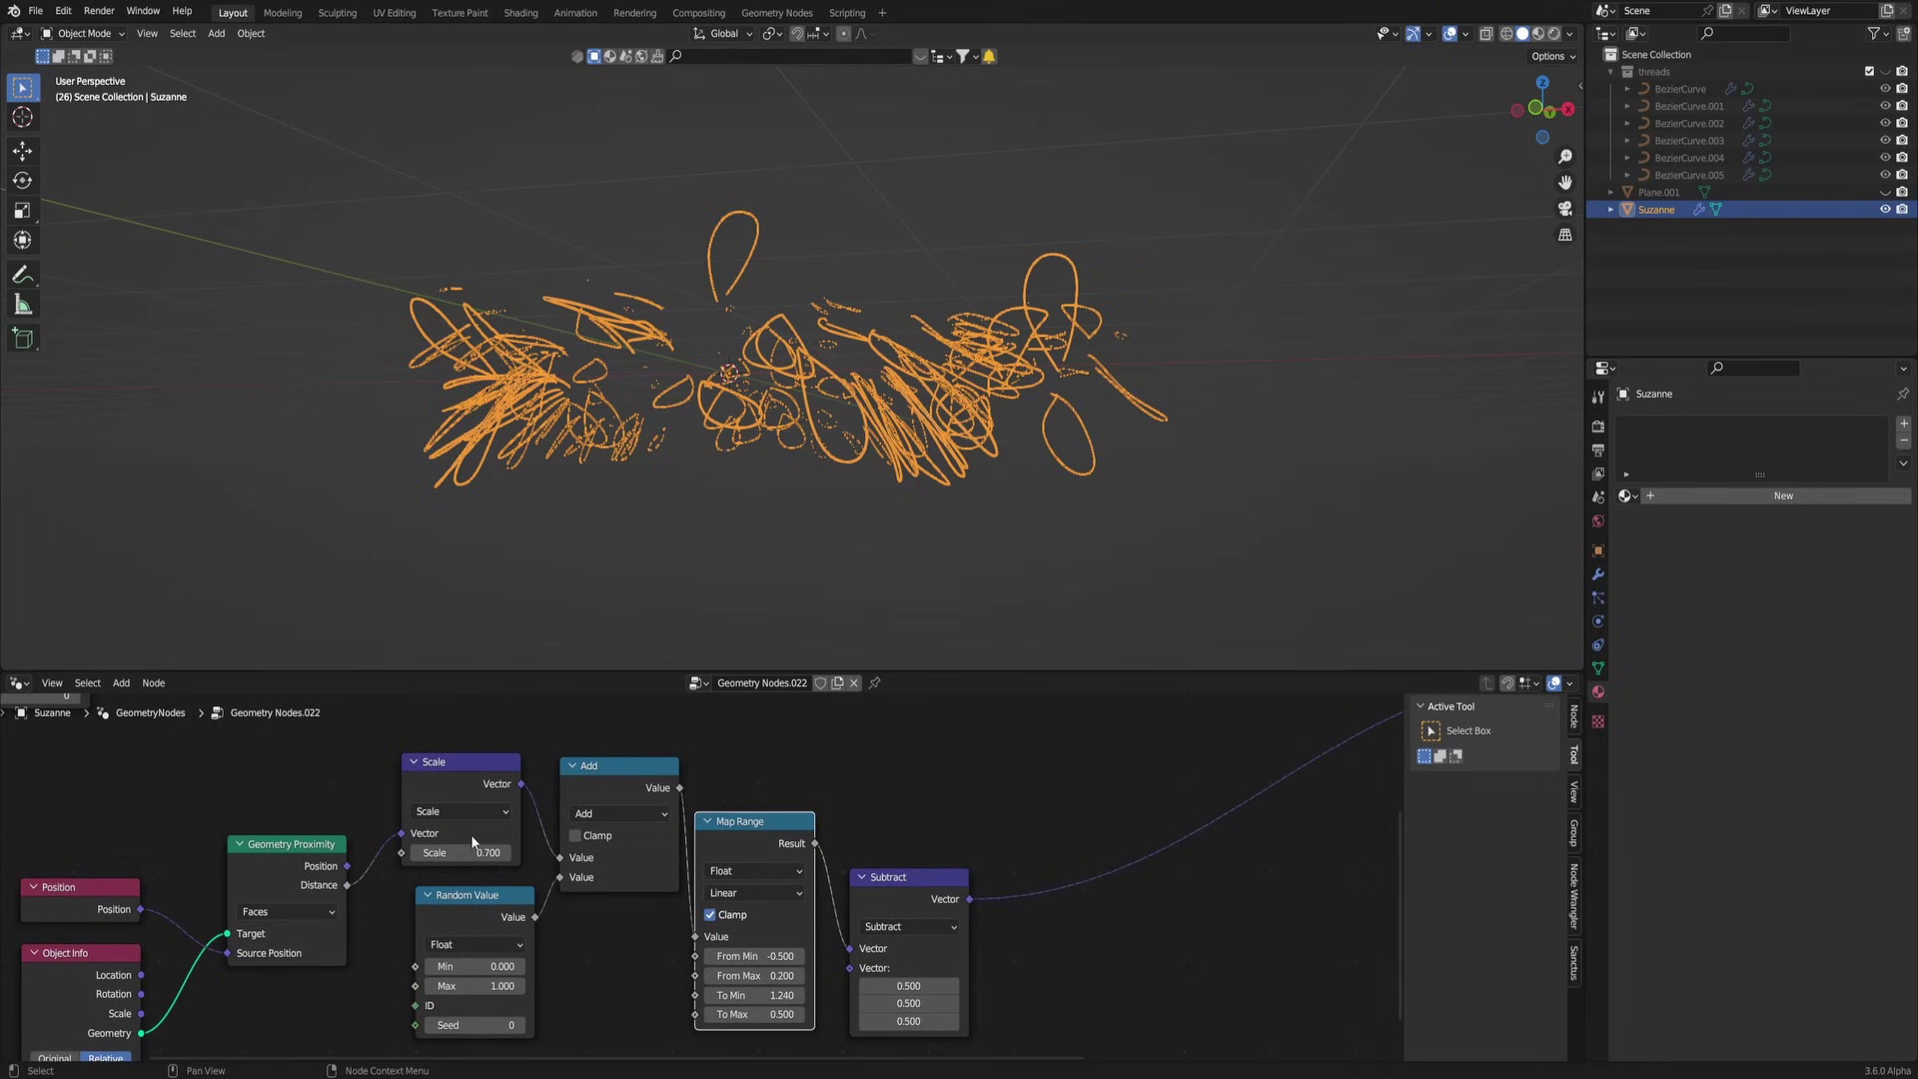
left_click_drag(464, 773, 466, 761)
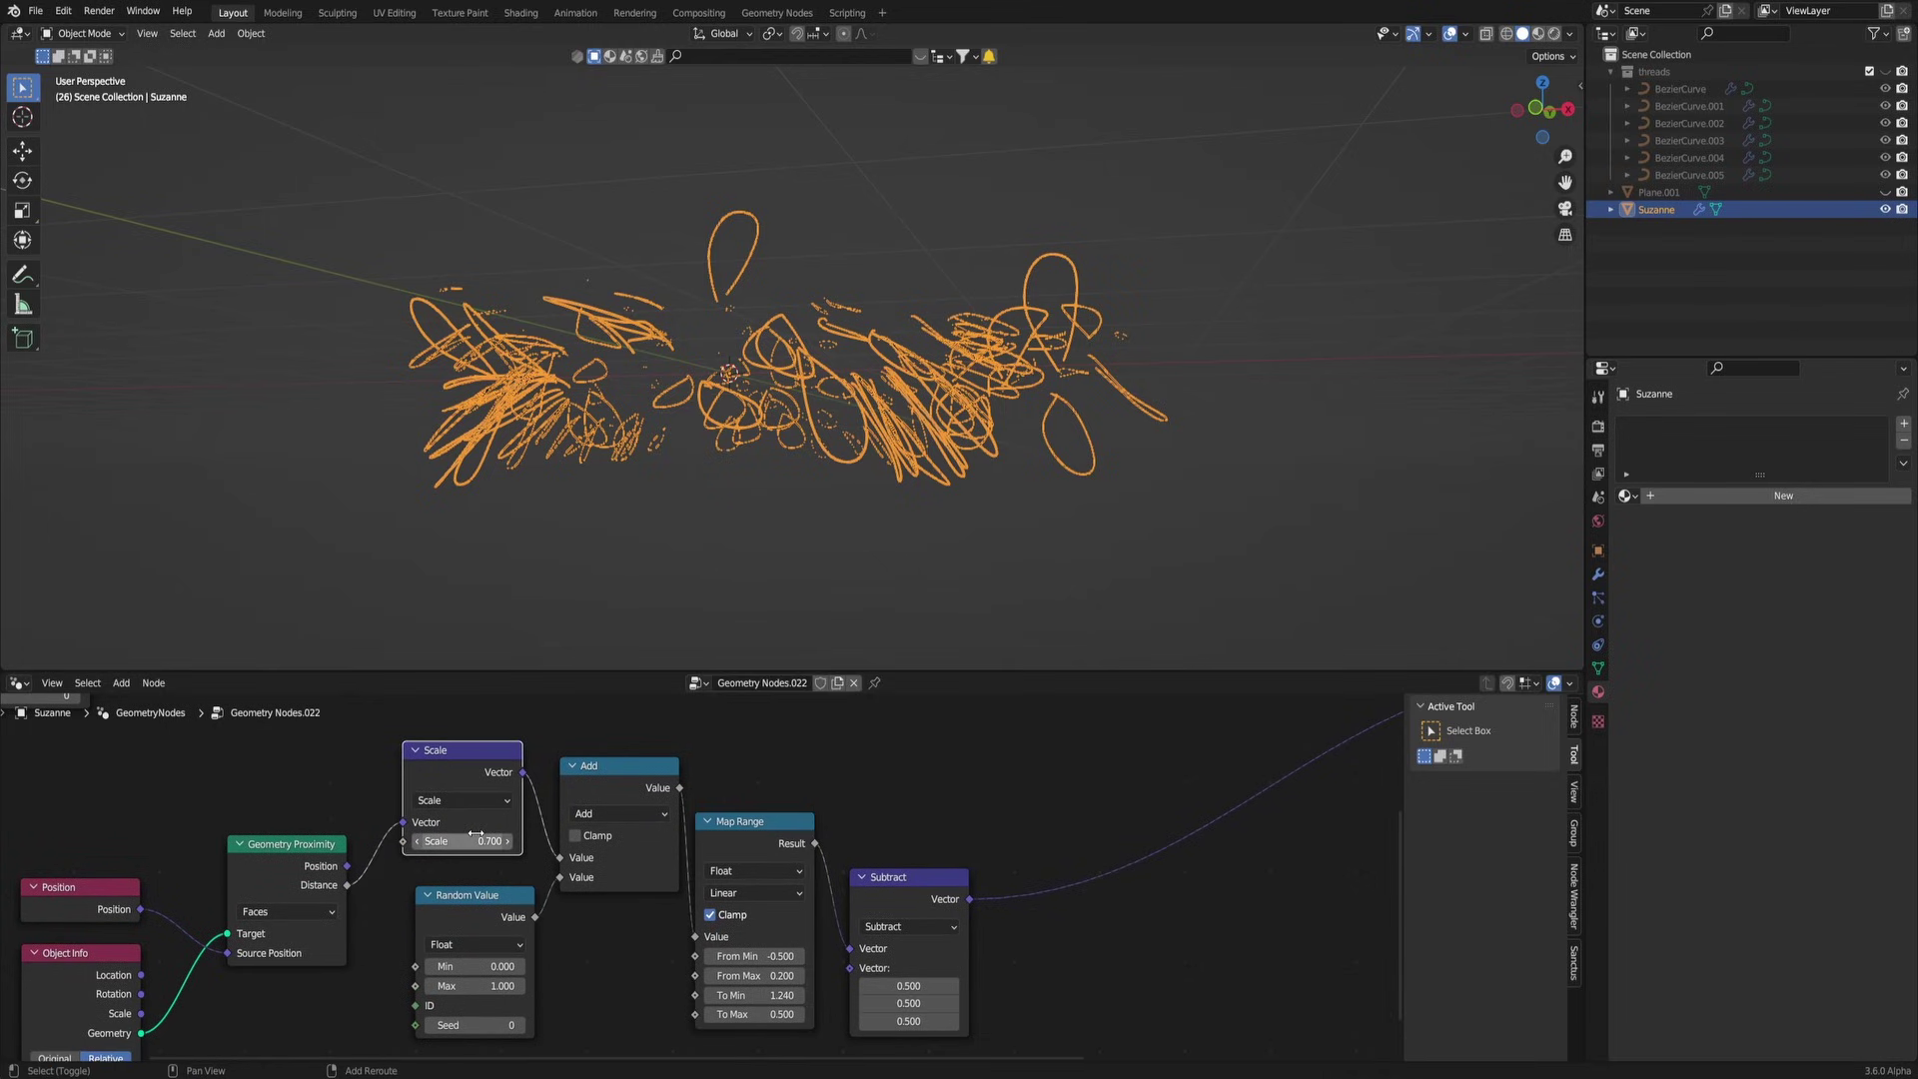
mouse_move(476, 835)
left_mouse_down()
mouse_move(440, 835)
mouse_move(475, 835)
left_mouse_up()
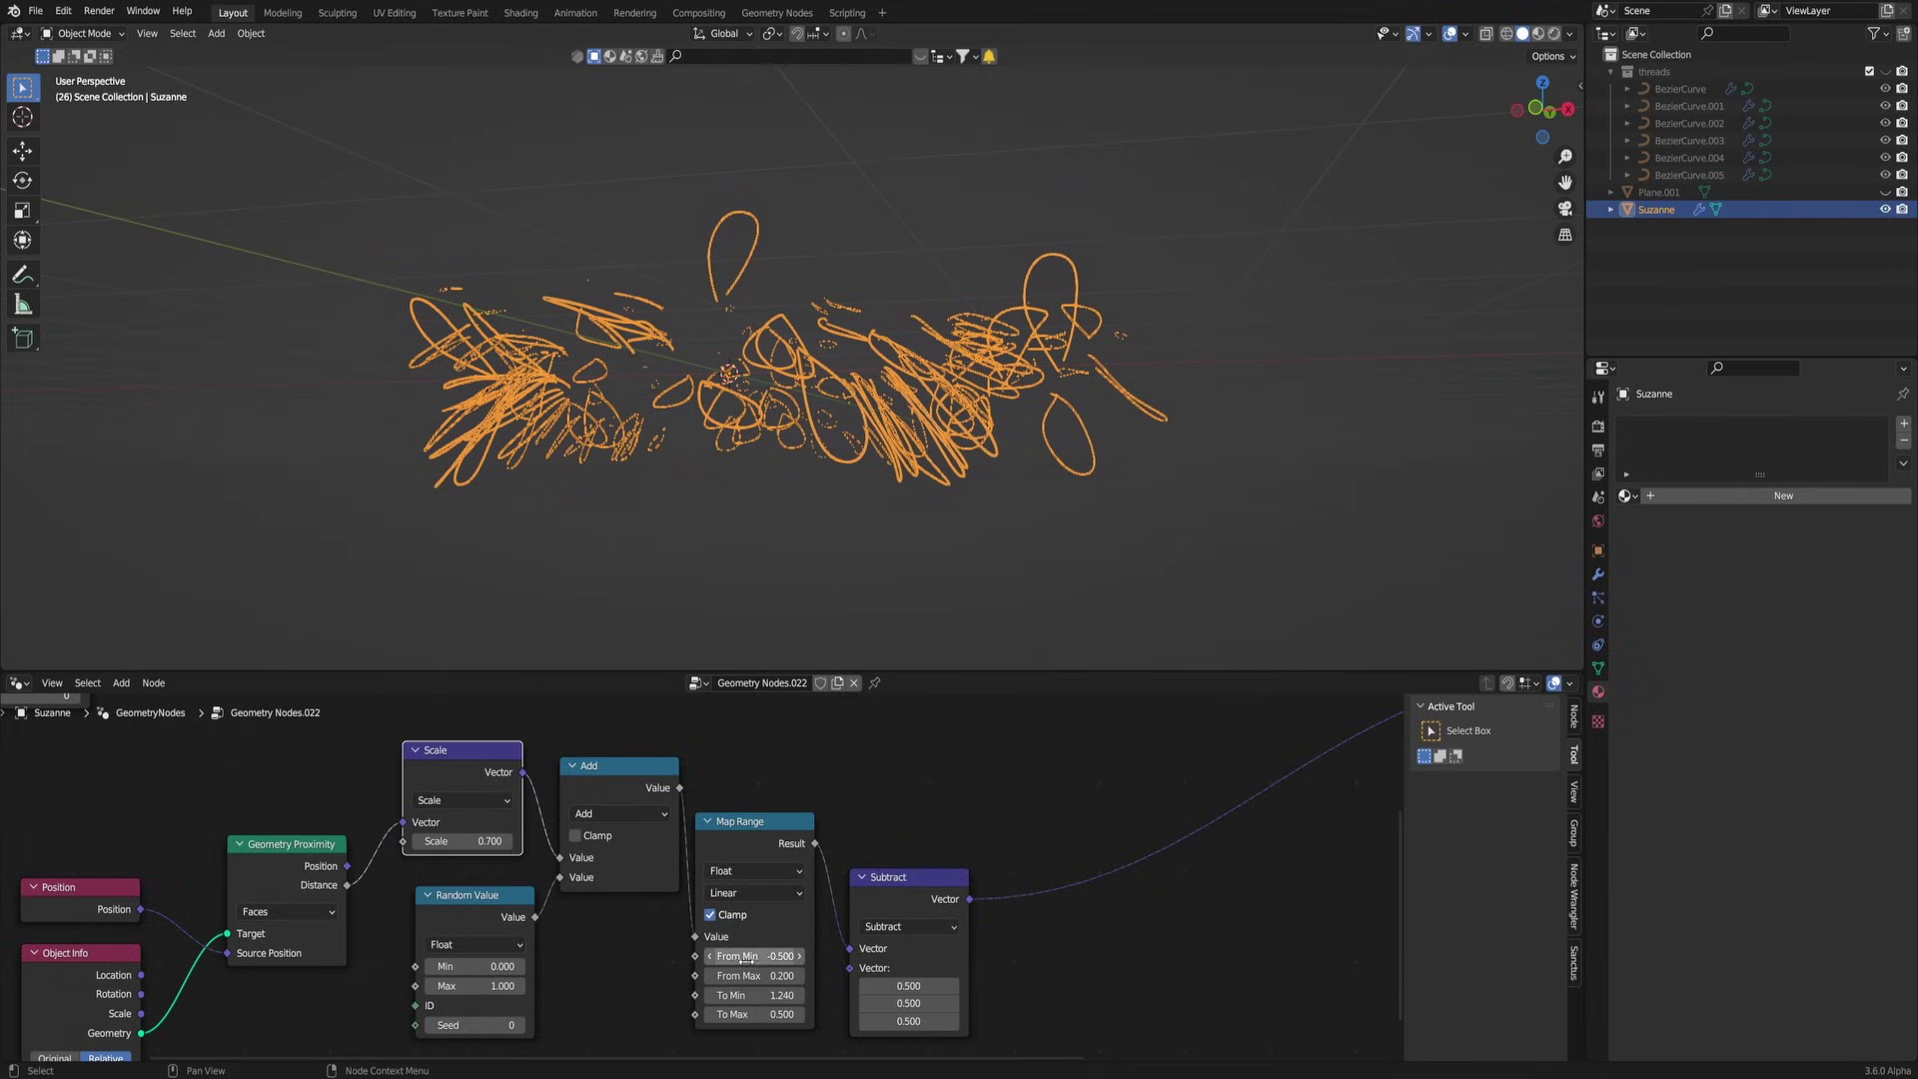
Step: Fine-tune Map Range to From Min -0.840 and From Max 0.320
mouse_move(746, 956)
left_mouse_down()
mouse_move(799, 956)
mouse_move(746, 957)
left_mouse_up()
scroll(819, 483, "down", 3)
middle_click_drag(819, 483, 854, 505)
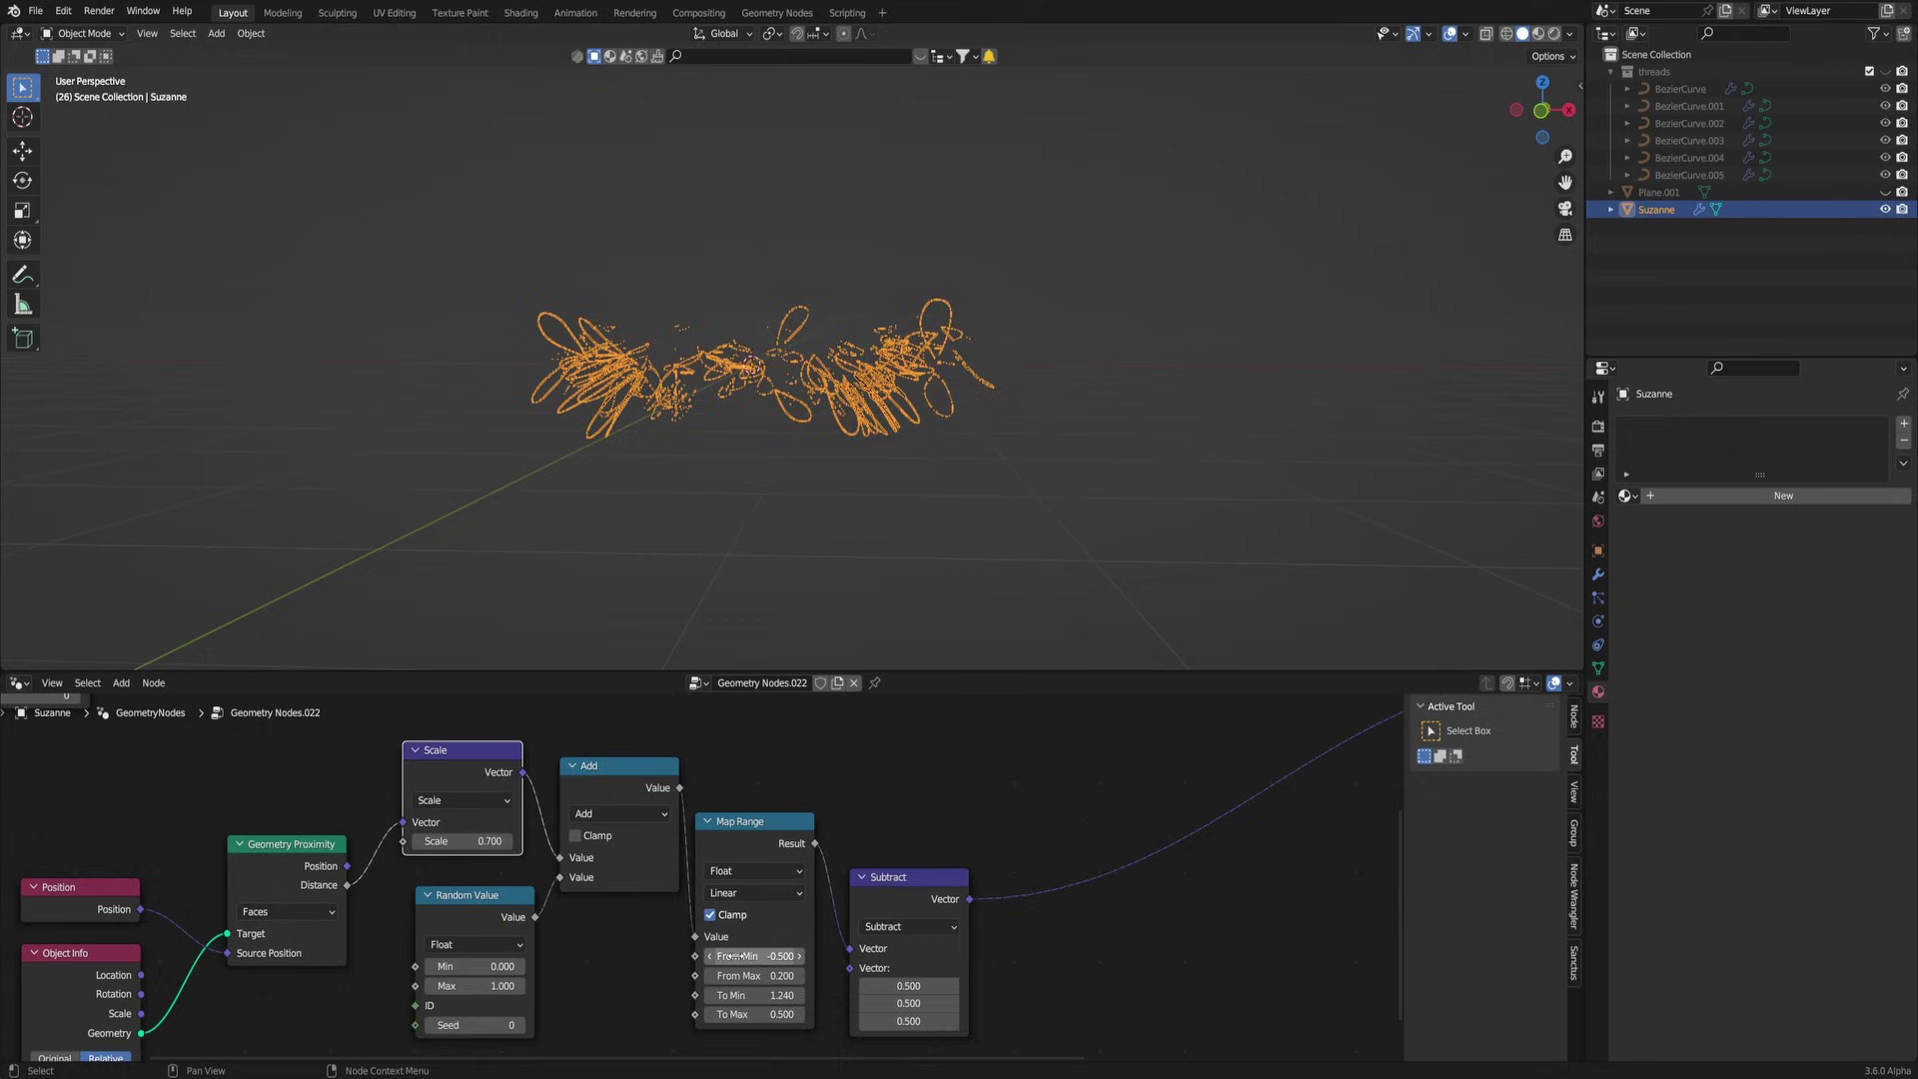
left_click_drag(750, 1014, 722, 956)
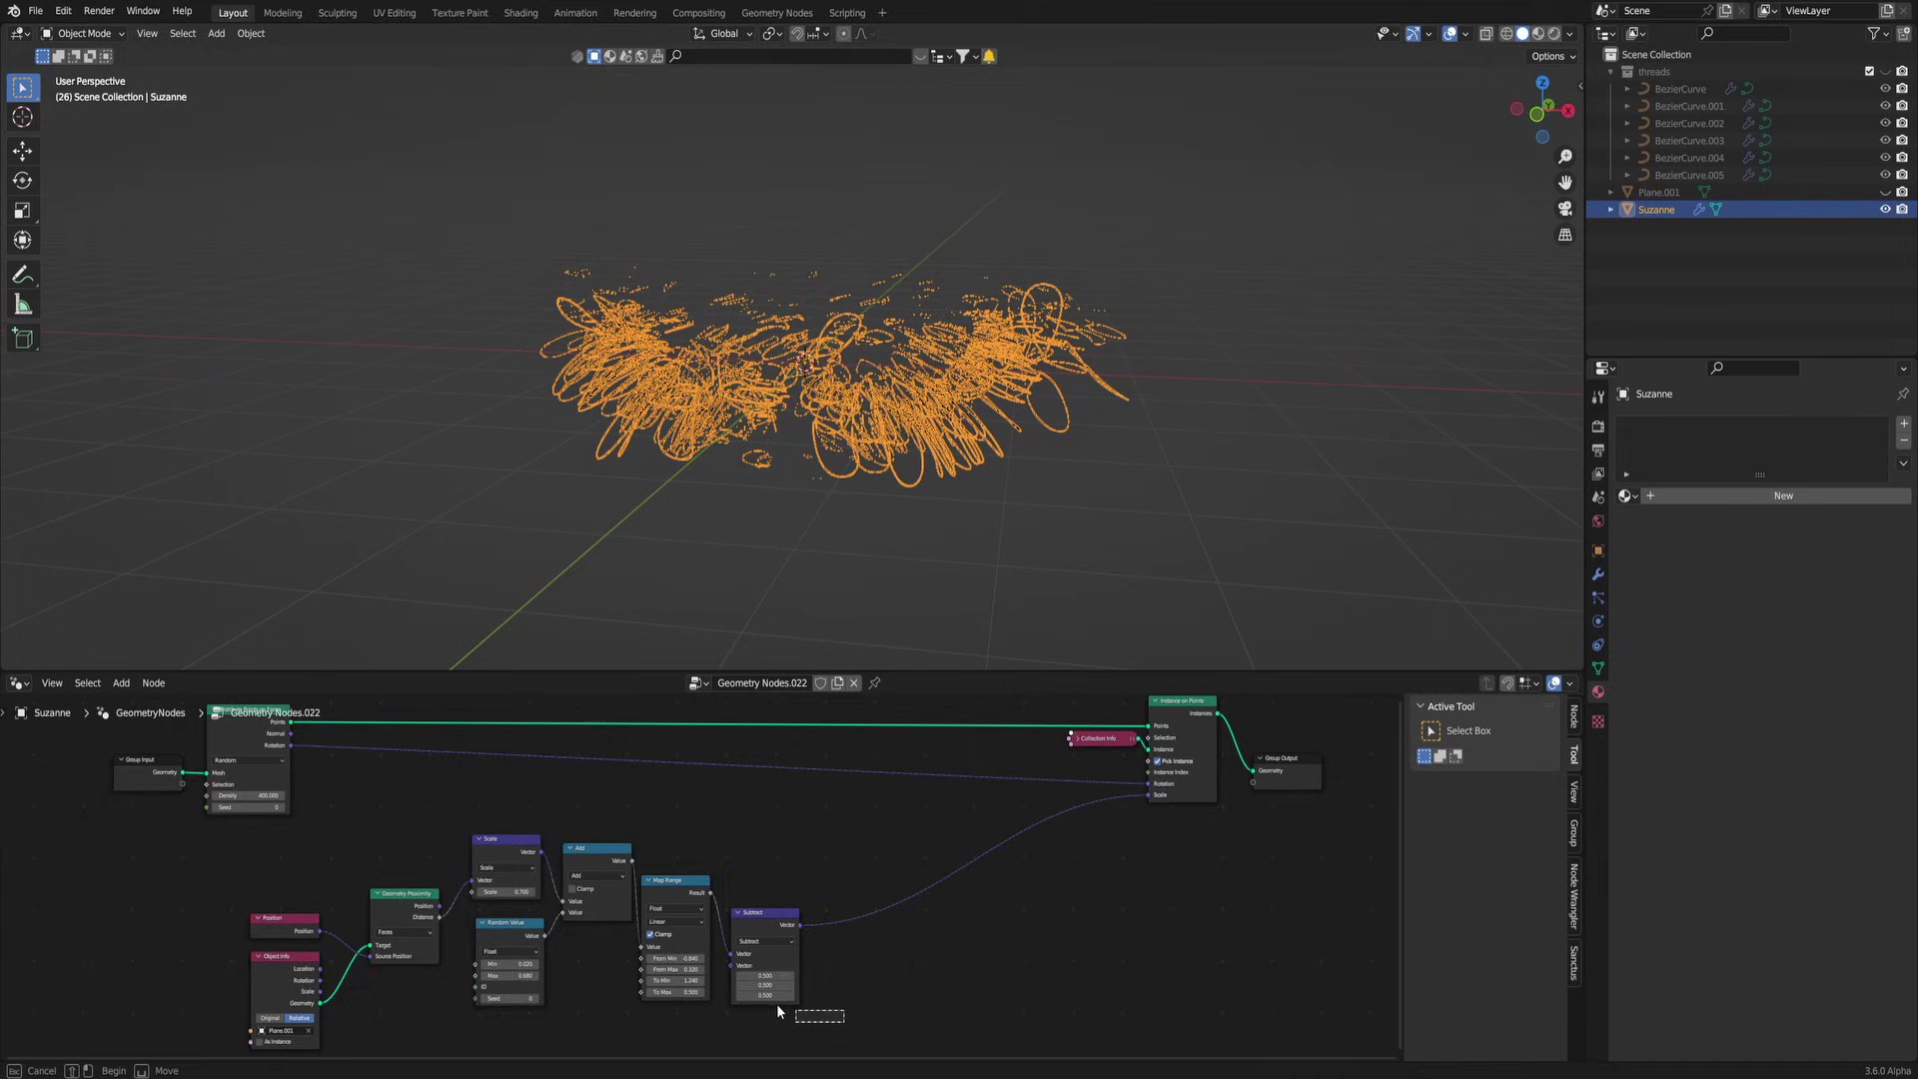
Step: Reposition the whole proximity node chain, from Position and Object Info to Subtract, below the main nodes
left_click_drag(792, 1029, 249, 839)
key("g")
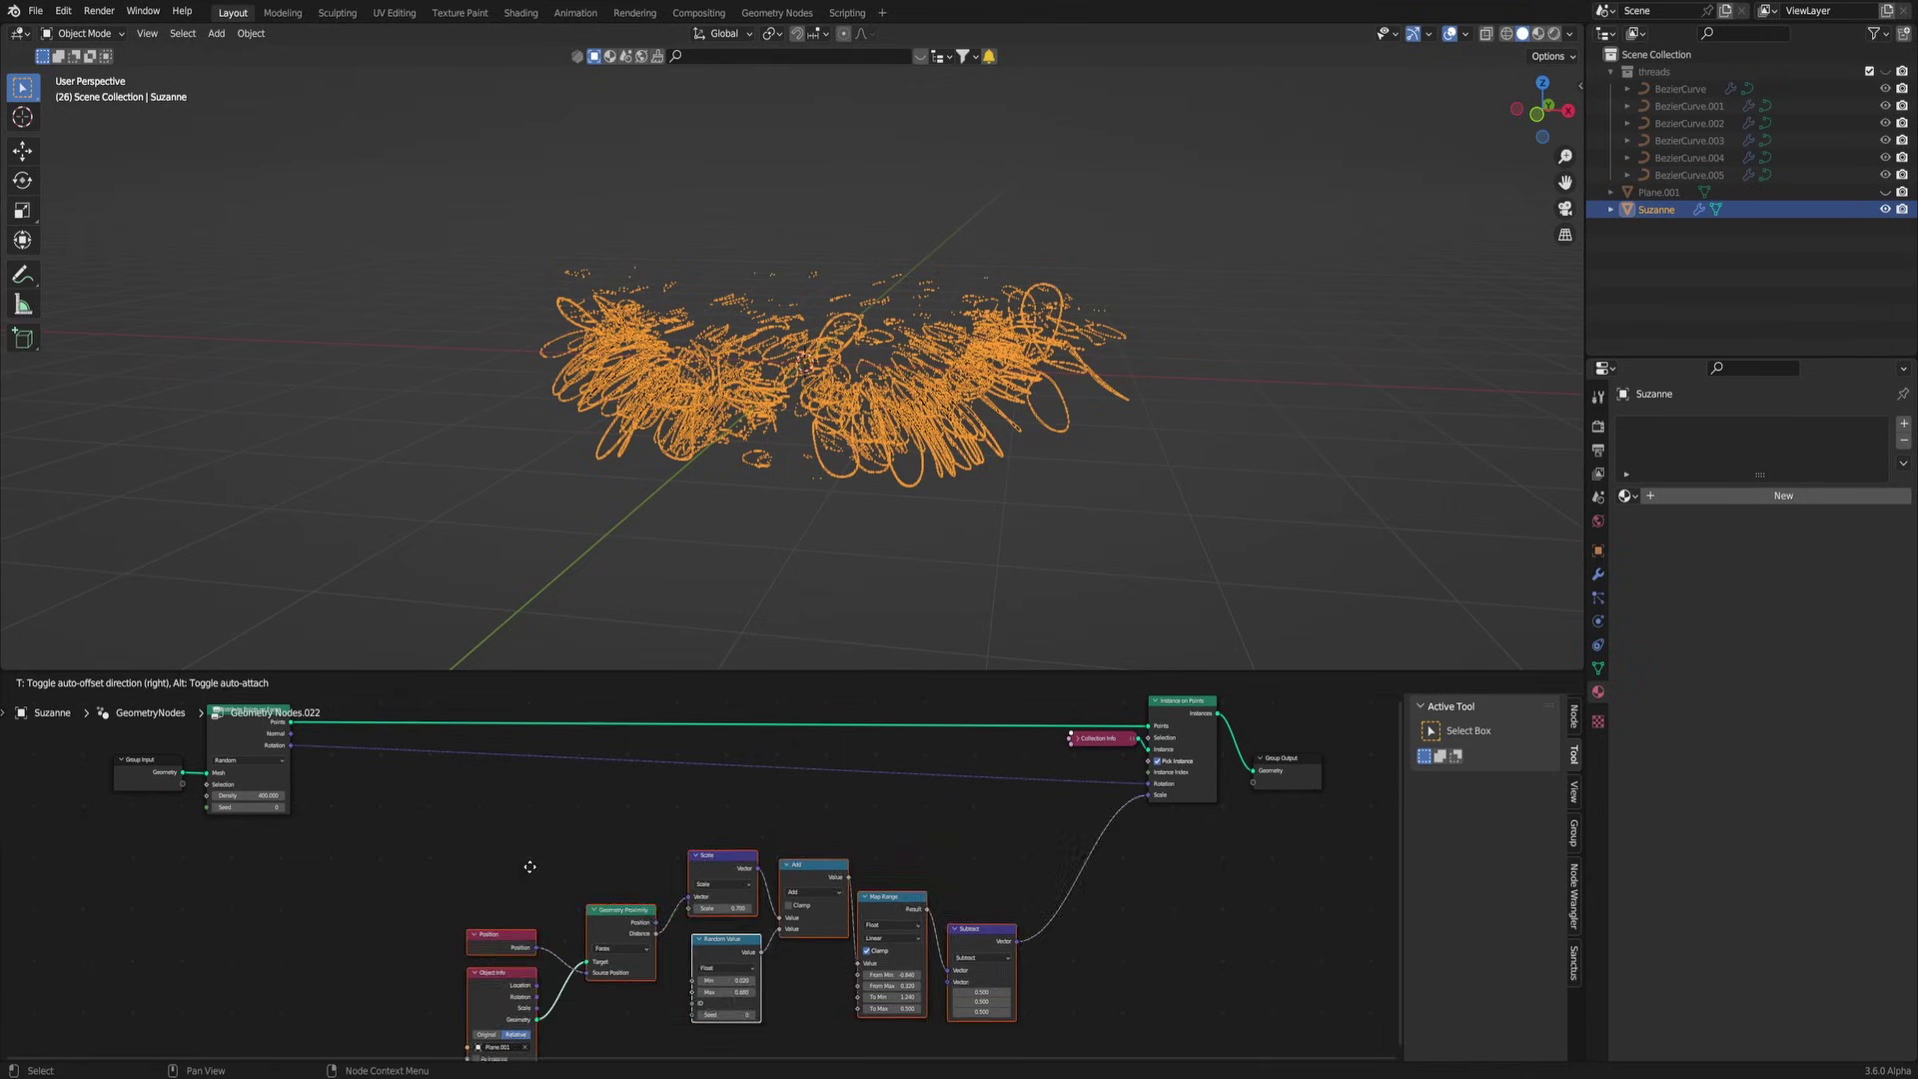
left_click(307, 821)
Step: Add a Rotate Euler node on the Rotation link between Distribute Points on Faces and Instance on Points
middle_click_drag(824, 734, 662, 786)
key("shift+a")
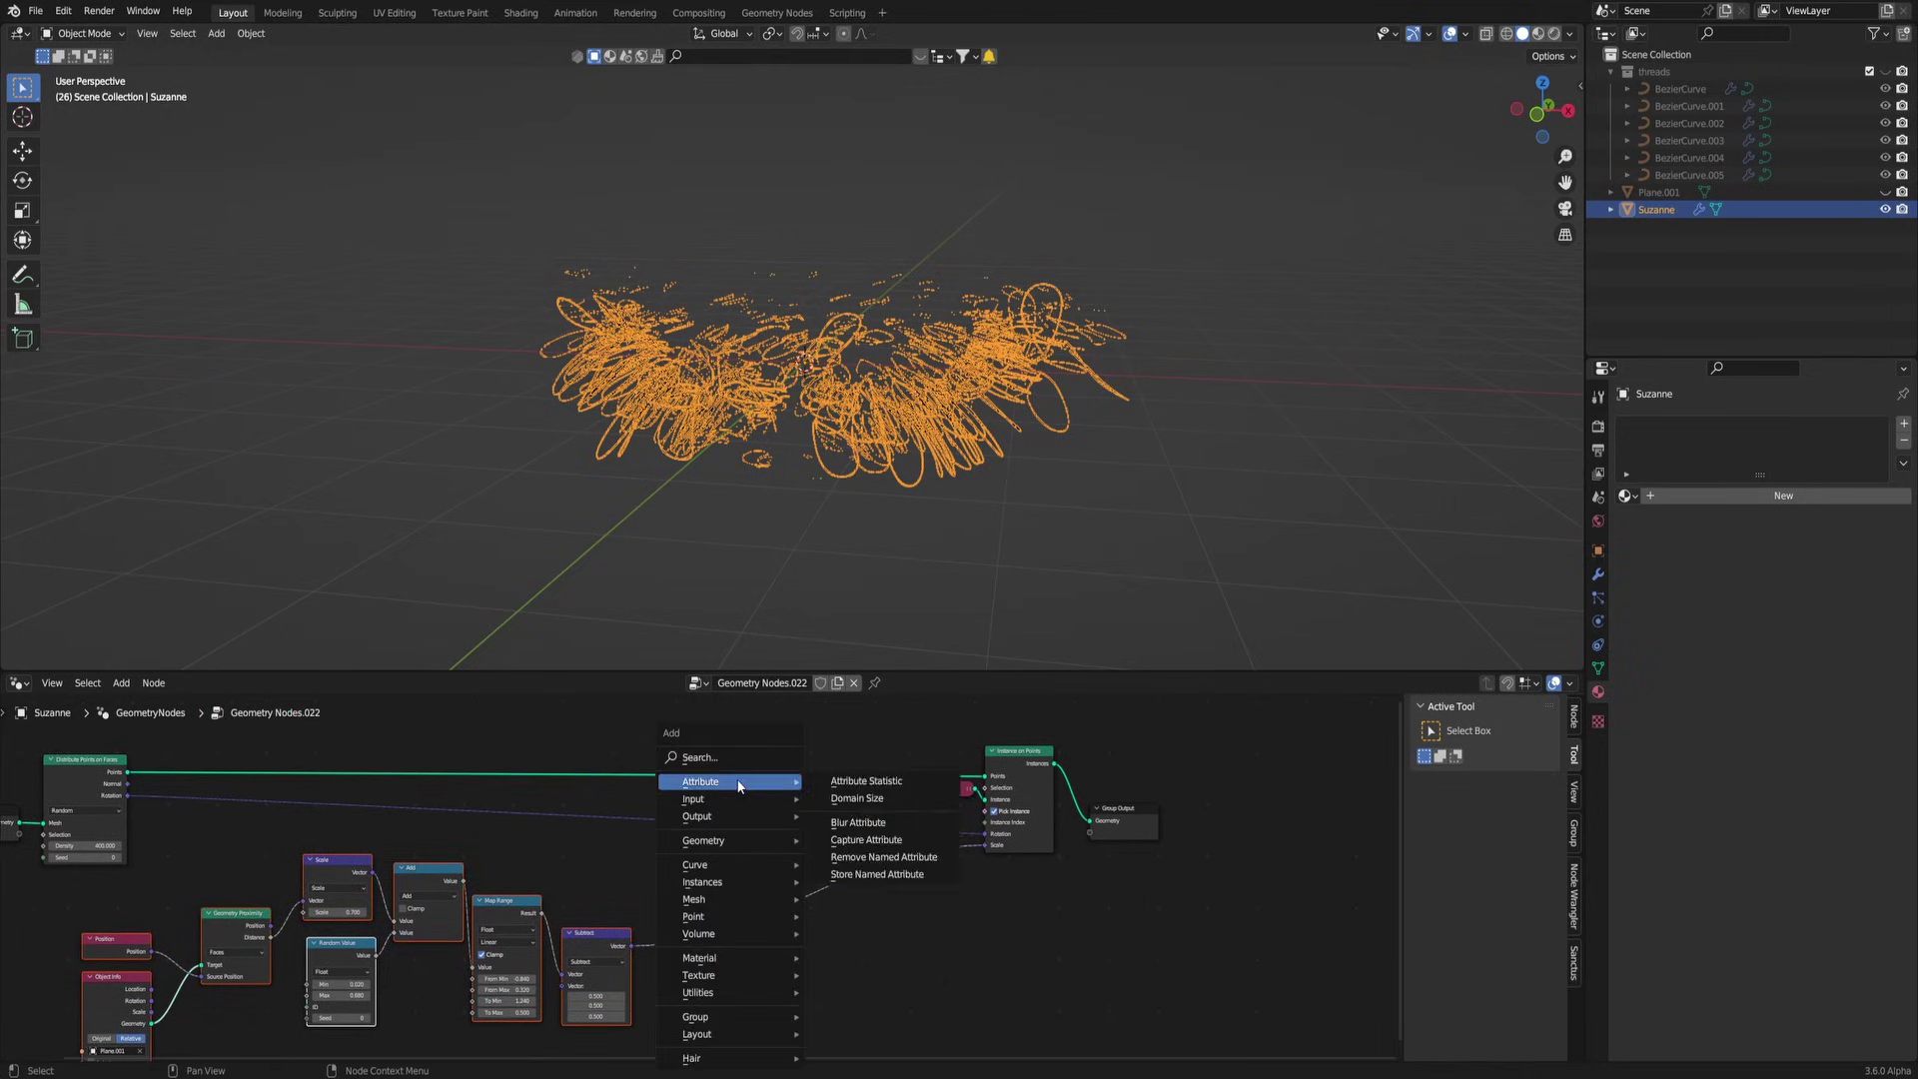
left_click(731, 766)
type("rot")
key("Return")
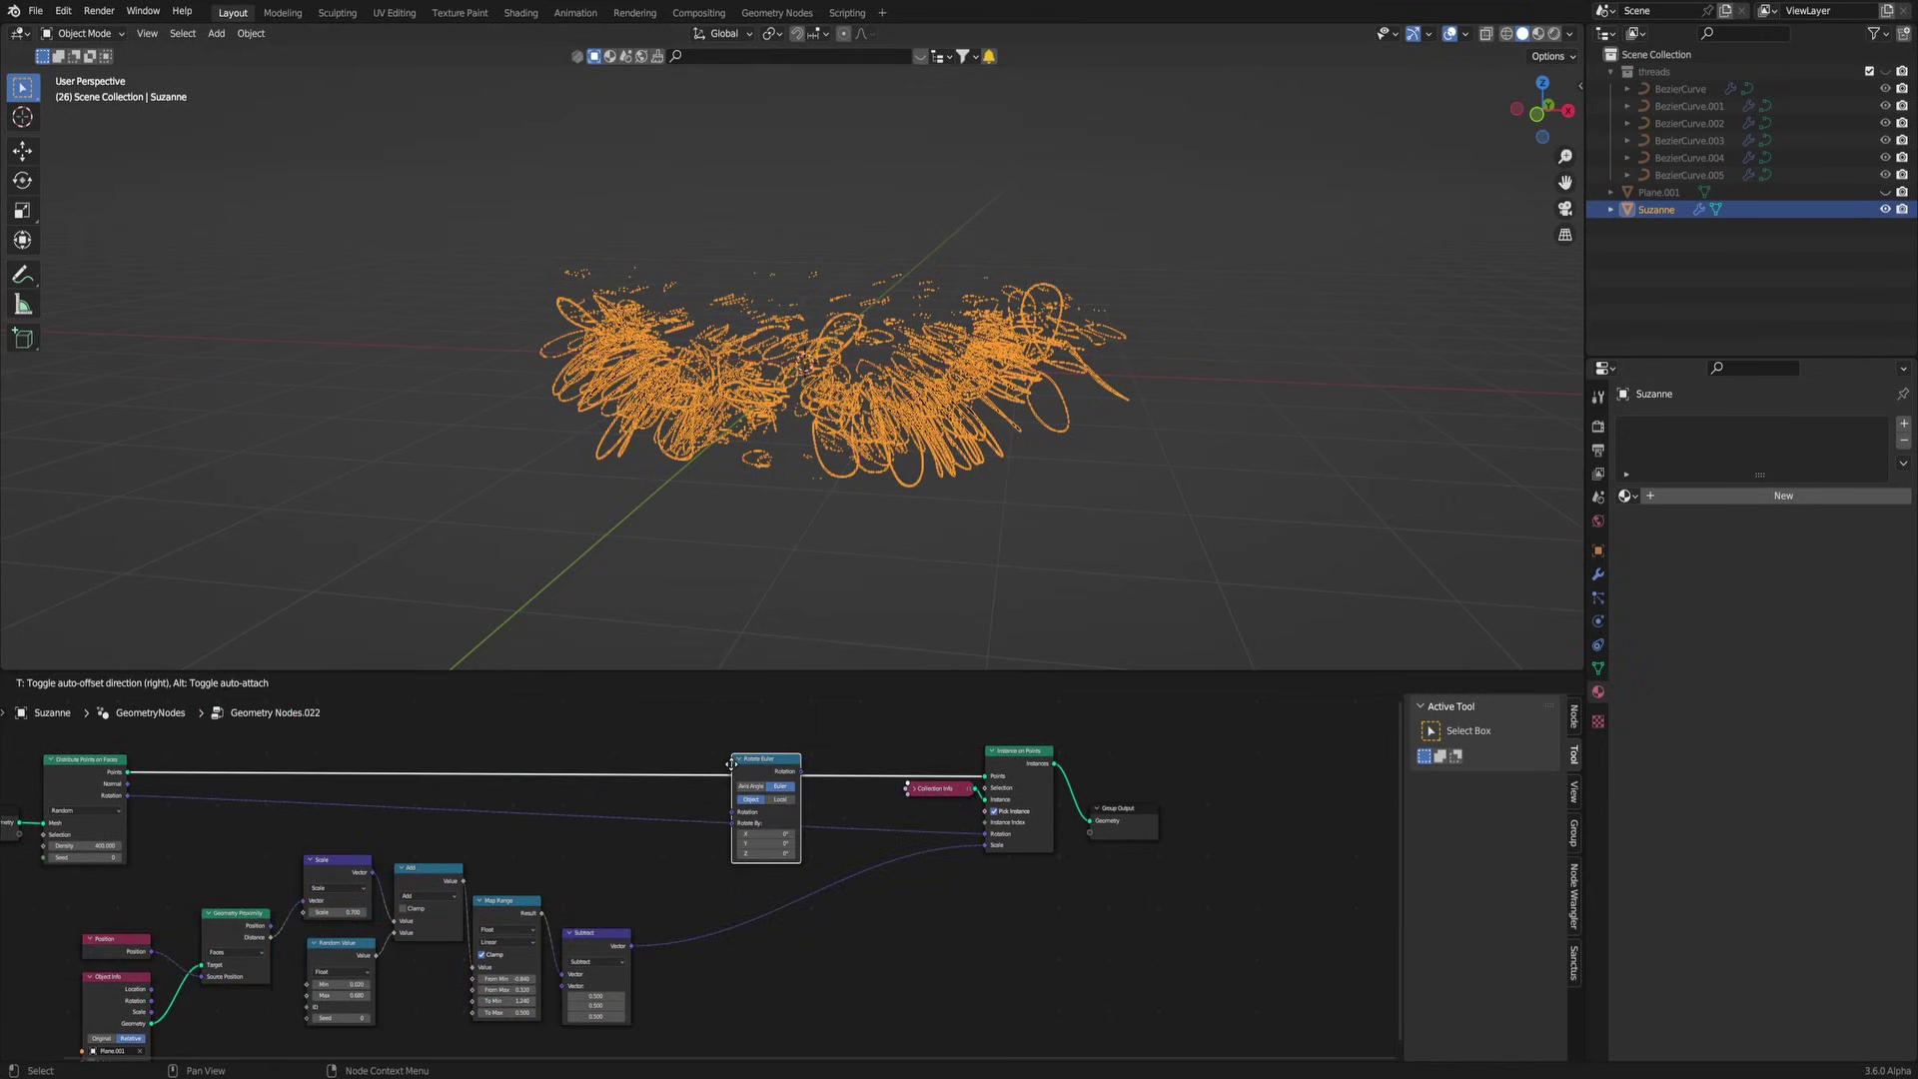
left_click(769, 762)
Step: Add a Combine XYZ node, connect its Vector to Rotate Euler's Rotate By, and use Local space
key("shift+a")
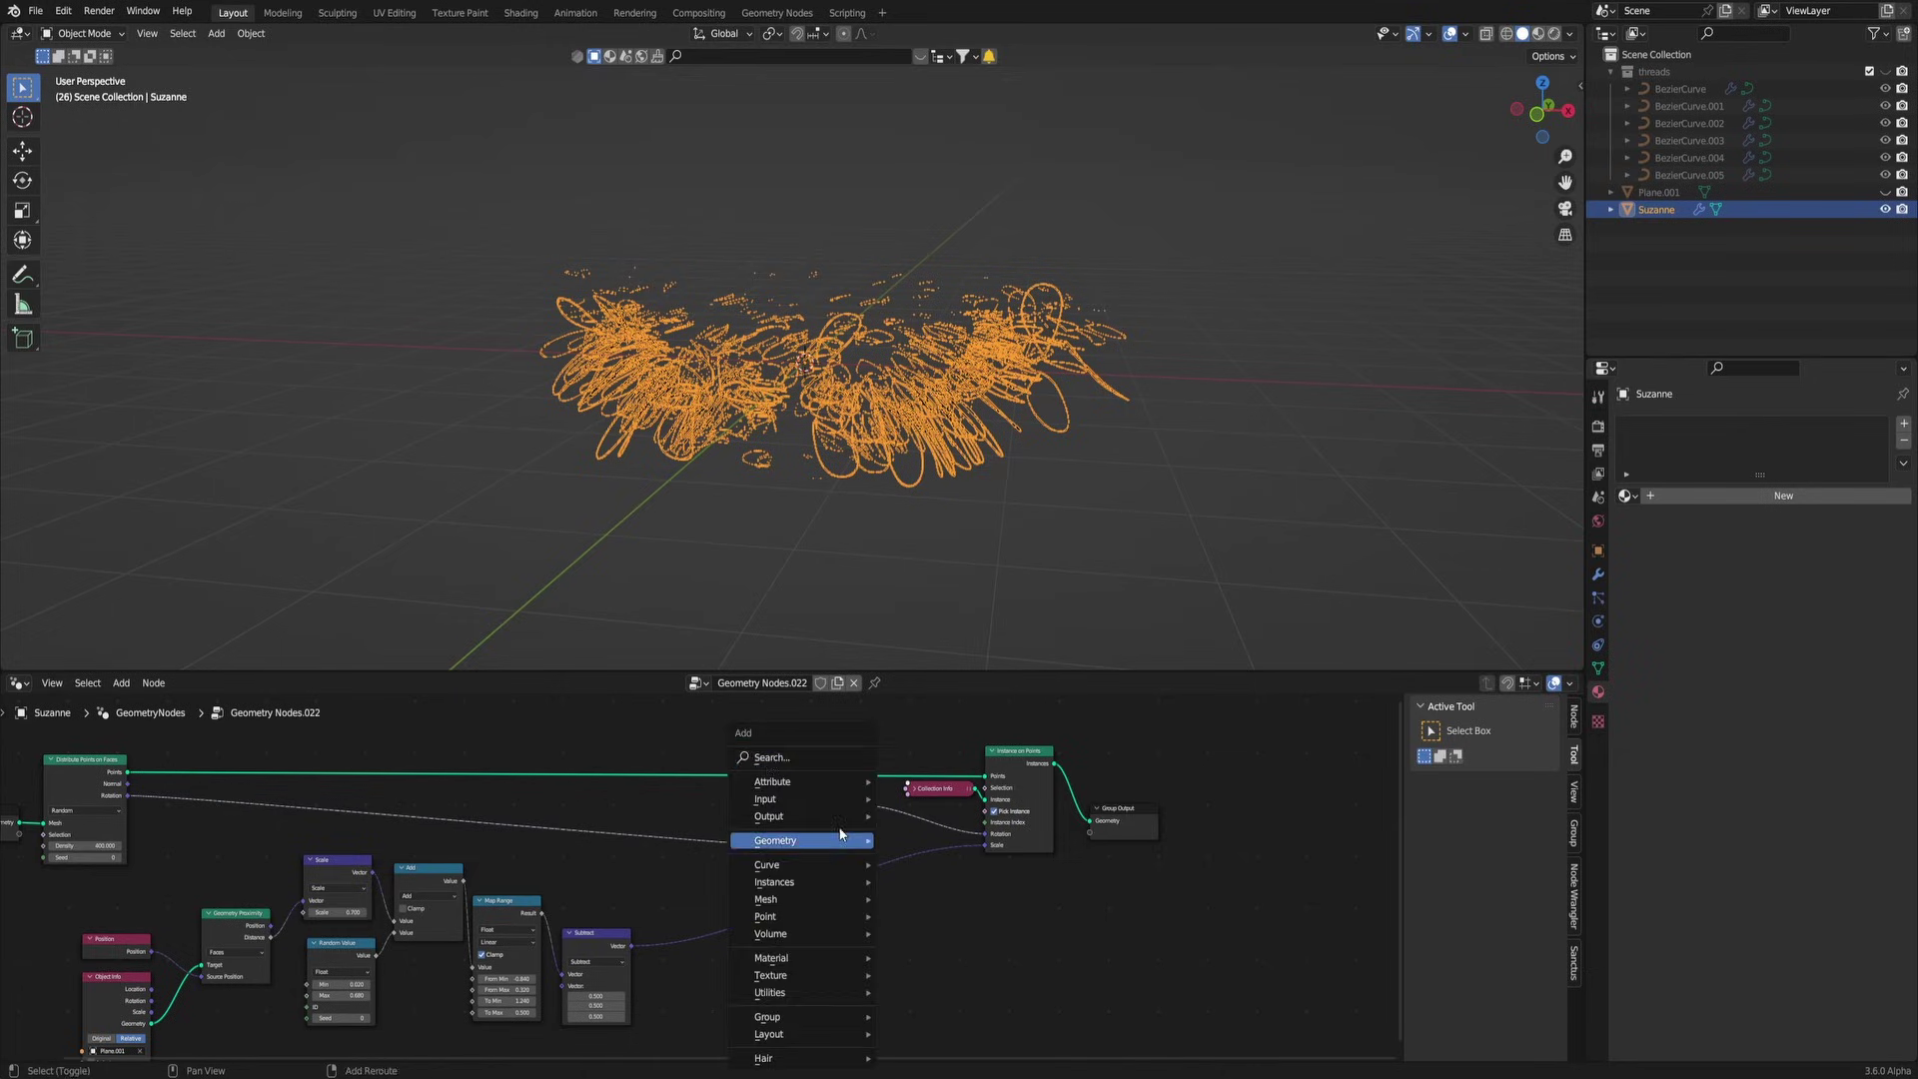
type("combine")
key("Return")
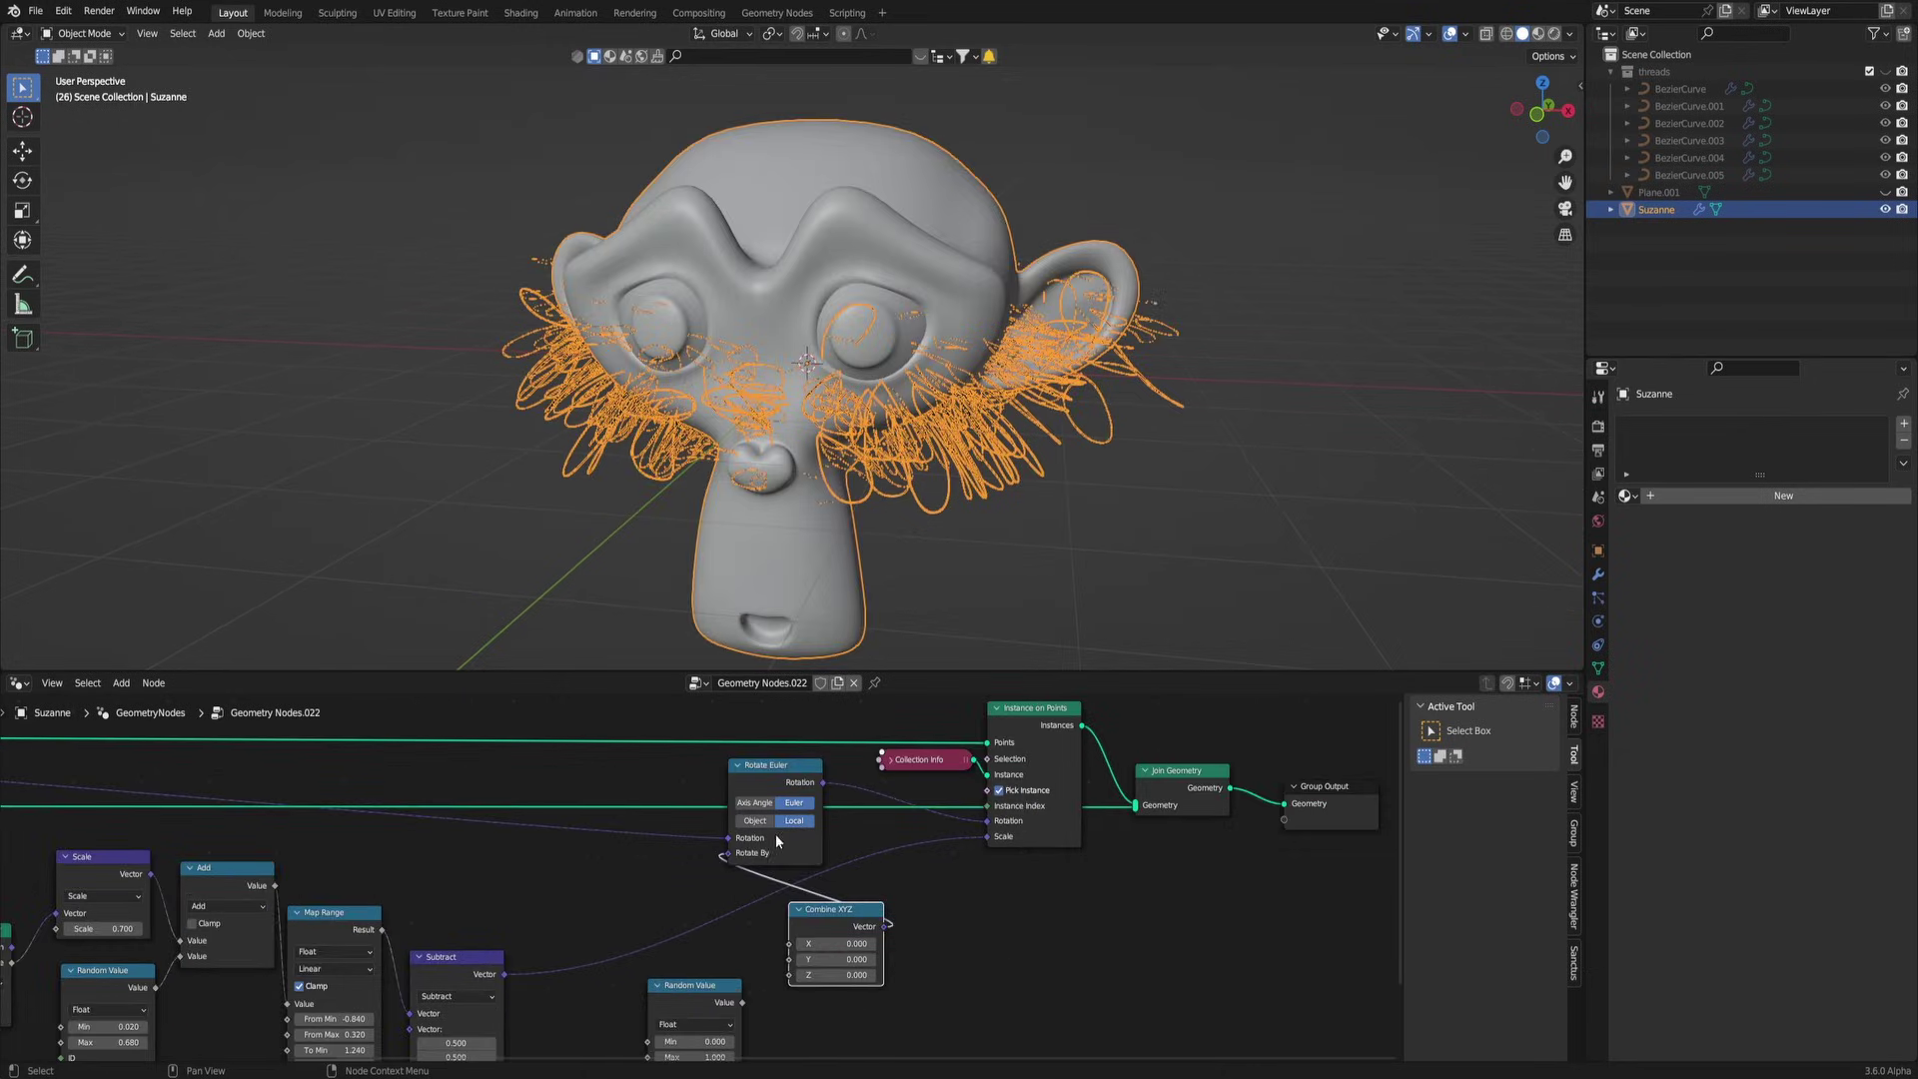
left_click_drag(816, 847, 821, 847)
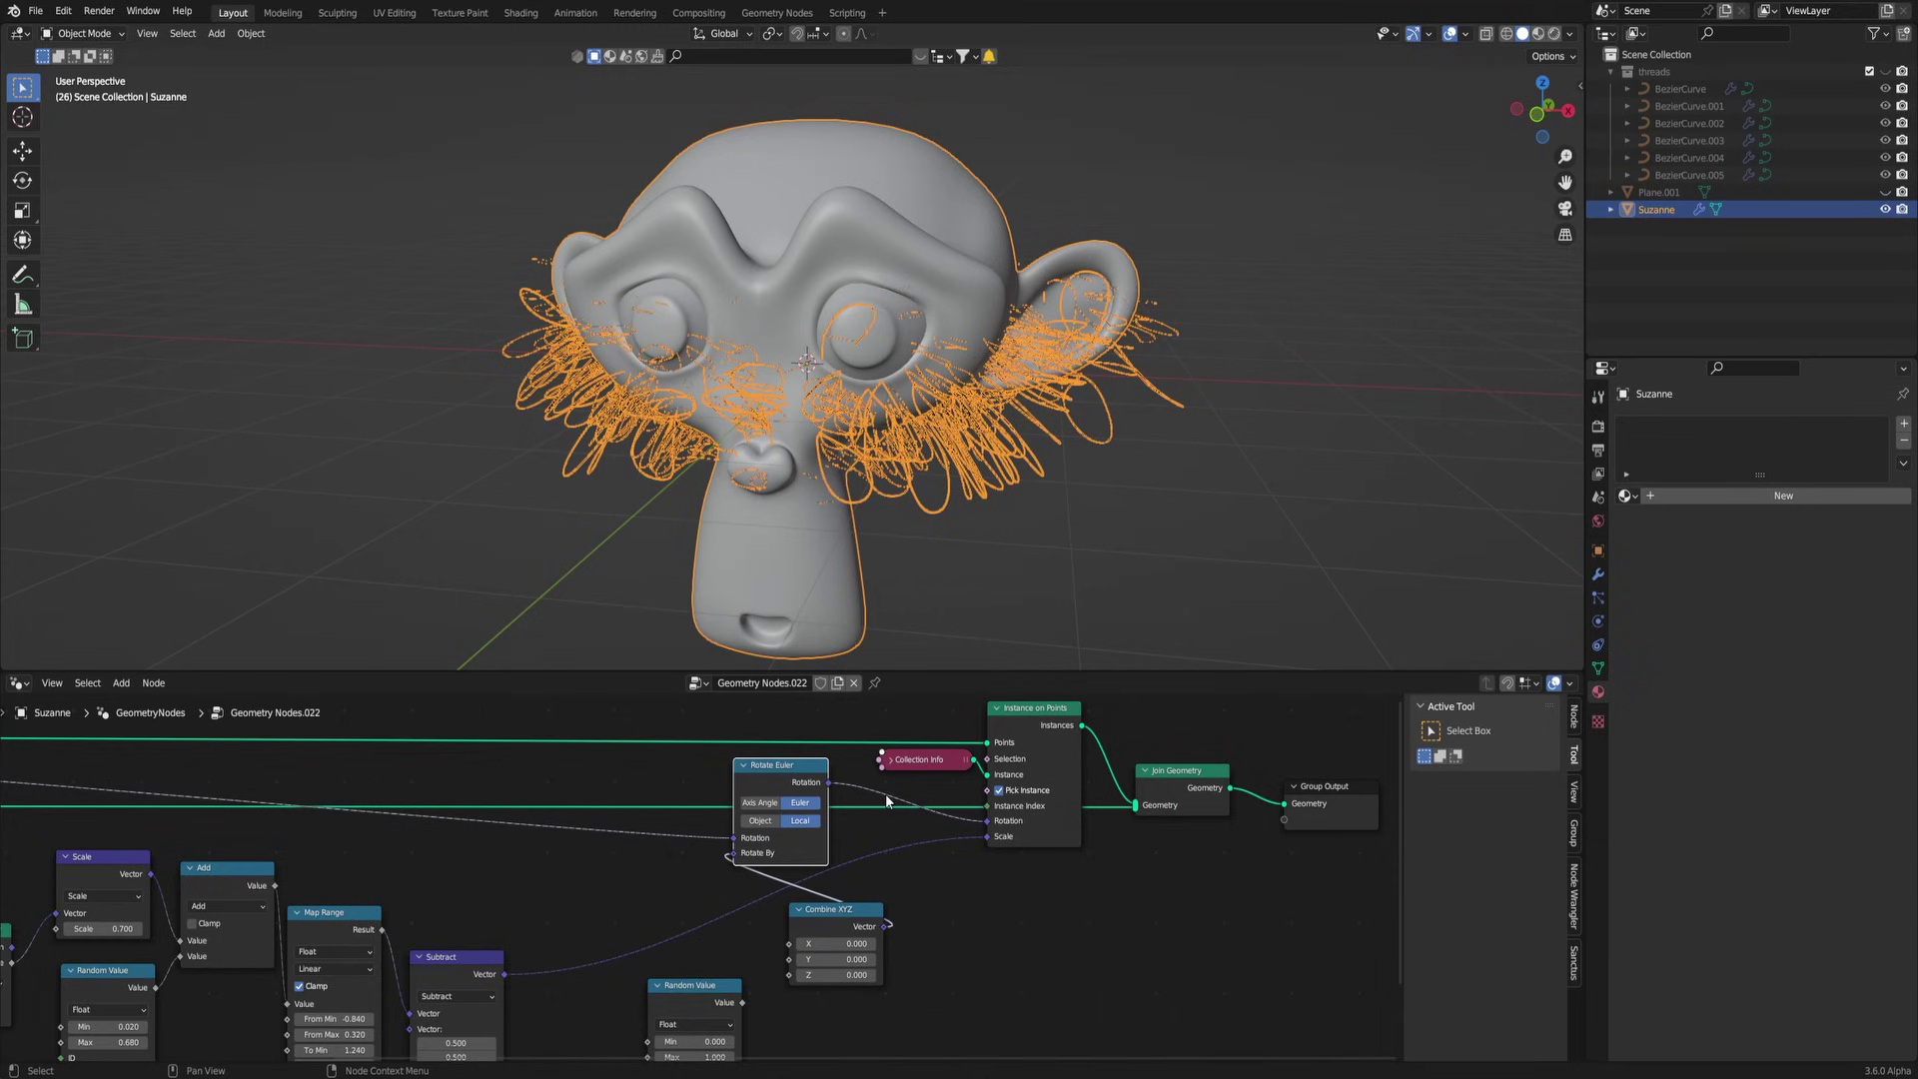
left_click_drag(834, 975, 894, 975)
right_click(834, 975)
middle_click_drag(1024, 295, 714, 349)
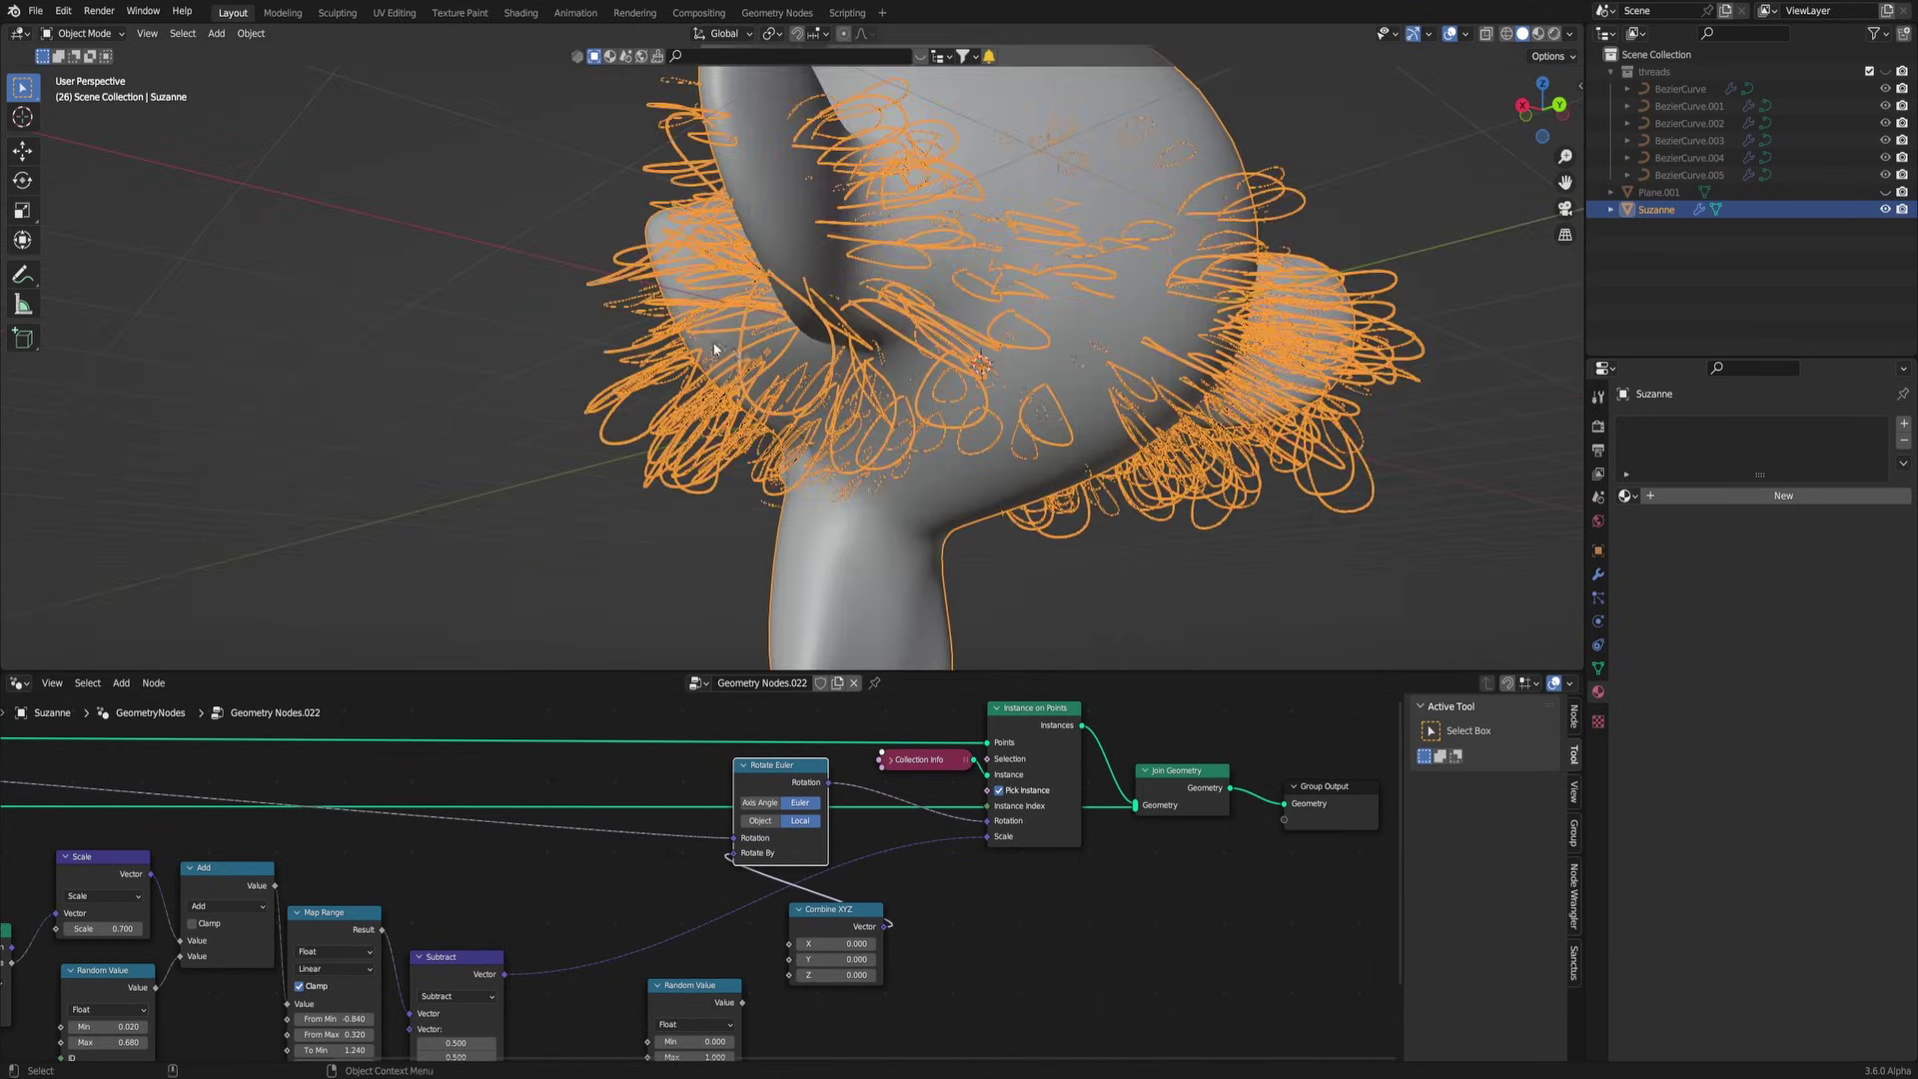
Step: Connect the new Random Value node to Combine XYZ's Z input and increase its Max value
left_click_drag(742, 1002, 789, 975)
middle_click_drag(748, 1024, 744, 946)
left_click_drag(686, 981, 713, 971)
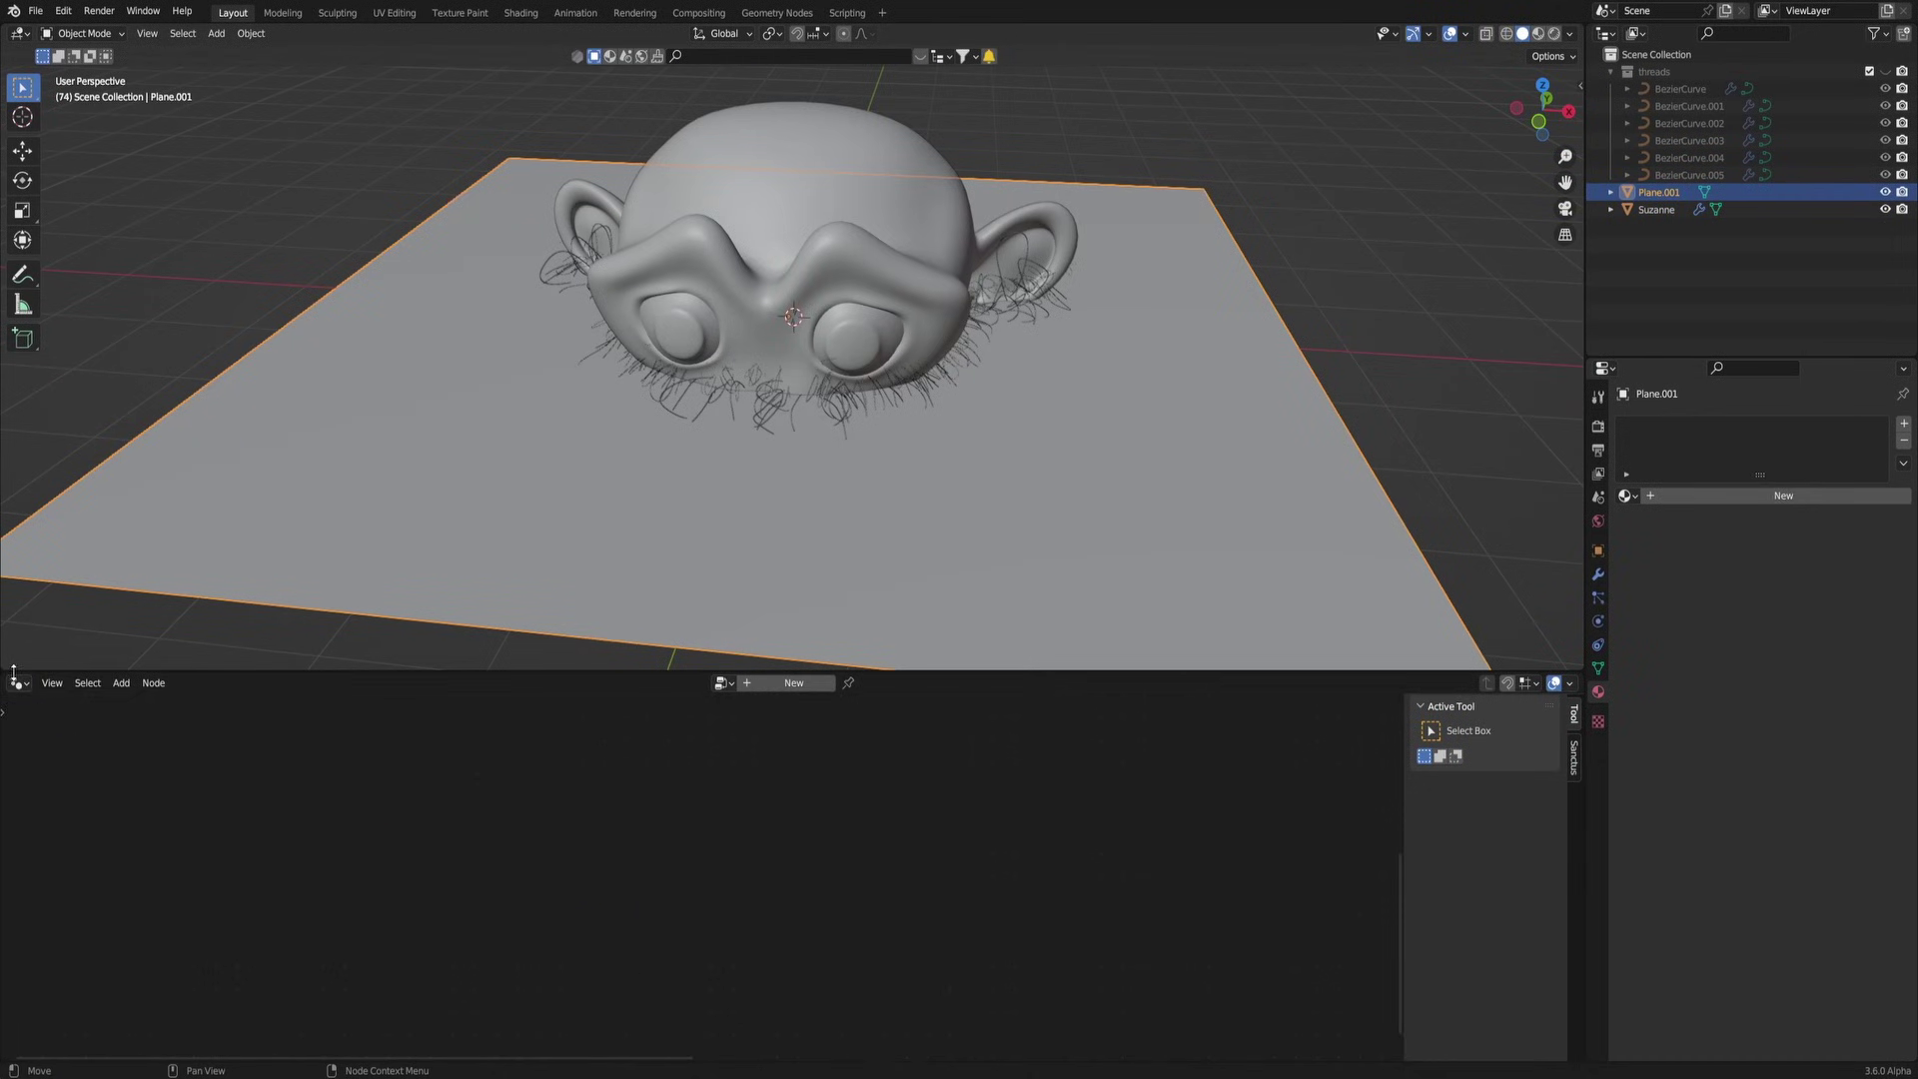
Step: Switch the node editor area to the Timeline and go to frame 1
left_click(18, 683)
left_click(215, 750)
left_click(297, 705)
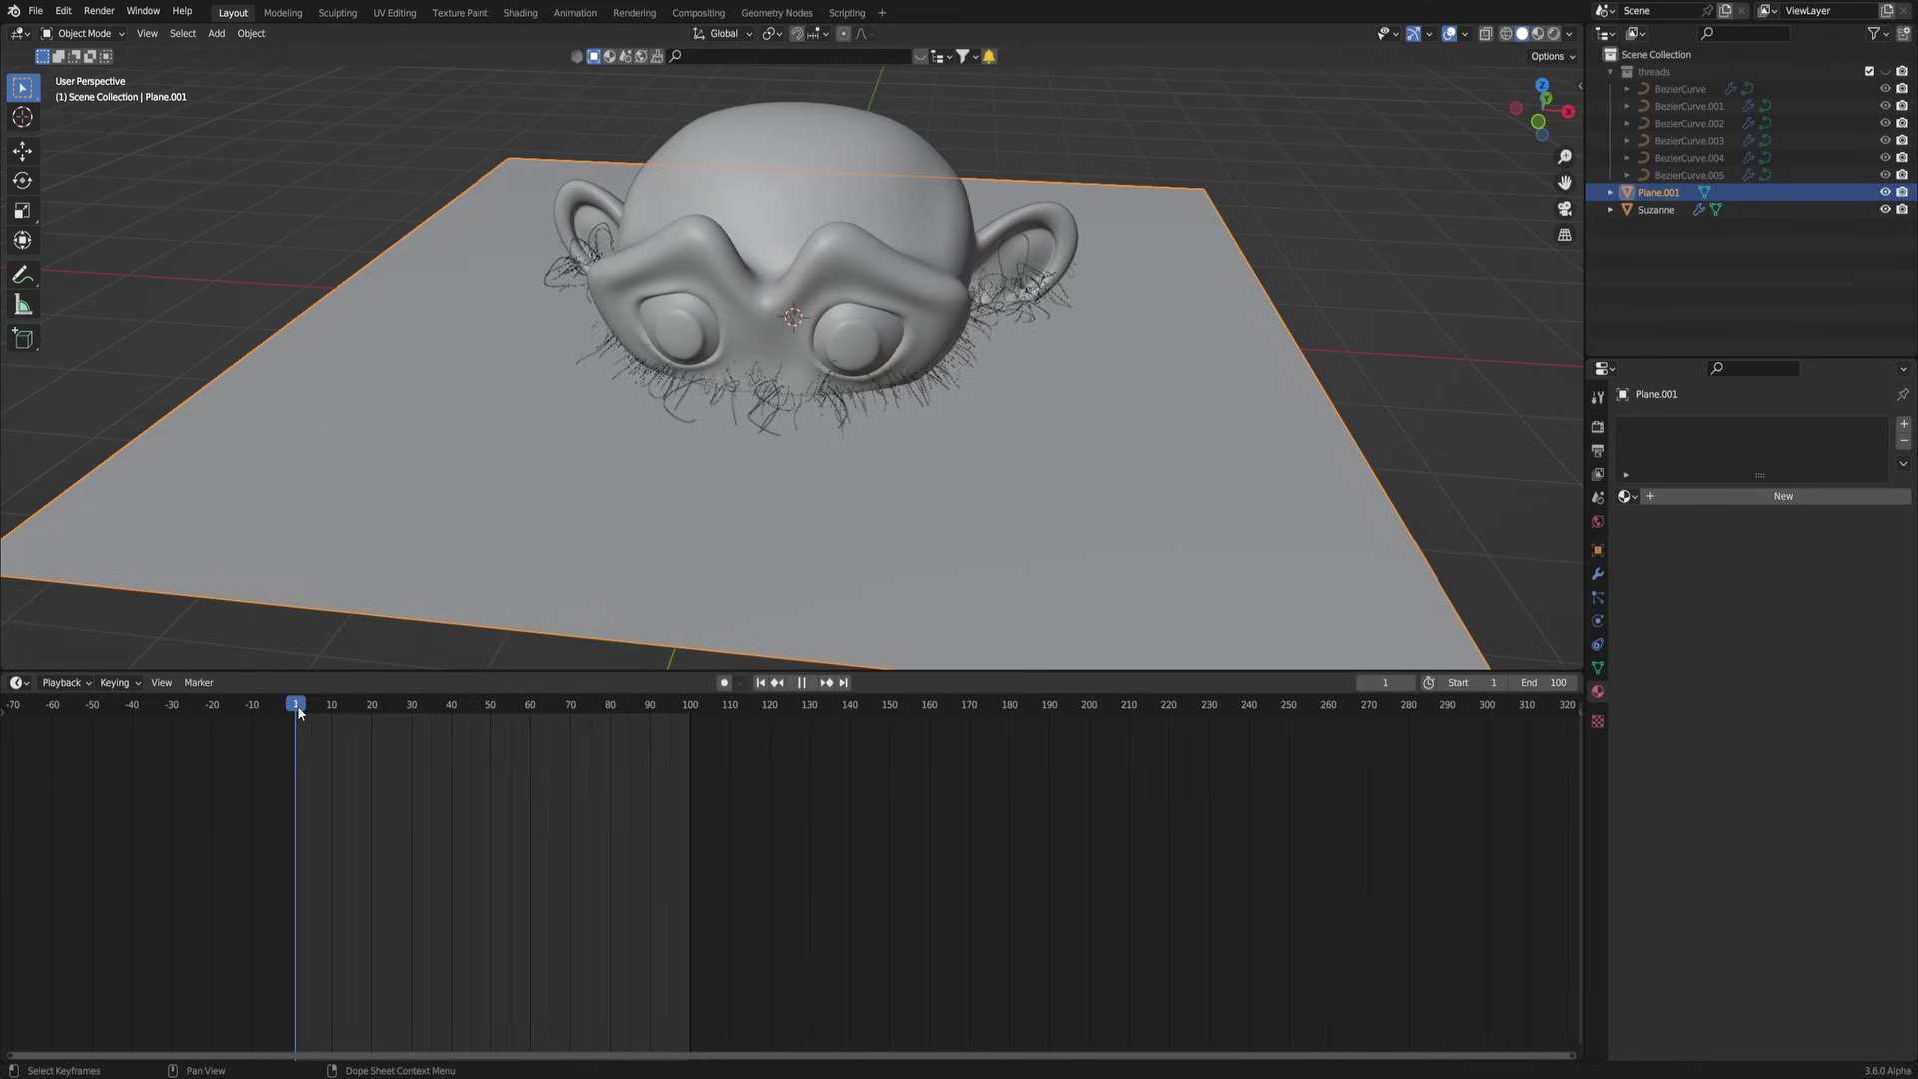
Step: At frame 1, move the plane along Z to just below the monkey's chin and insert a keyframe
middle_click_drag(814, 449, 810, 316)
scroll(809, 316, "down", 5)
middle_click_drag(895, 445, 920, 351)
key("g")
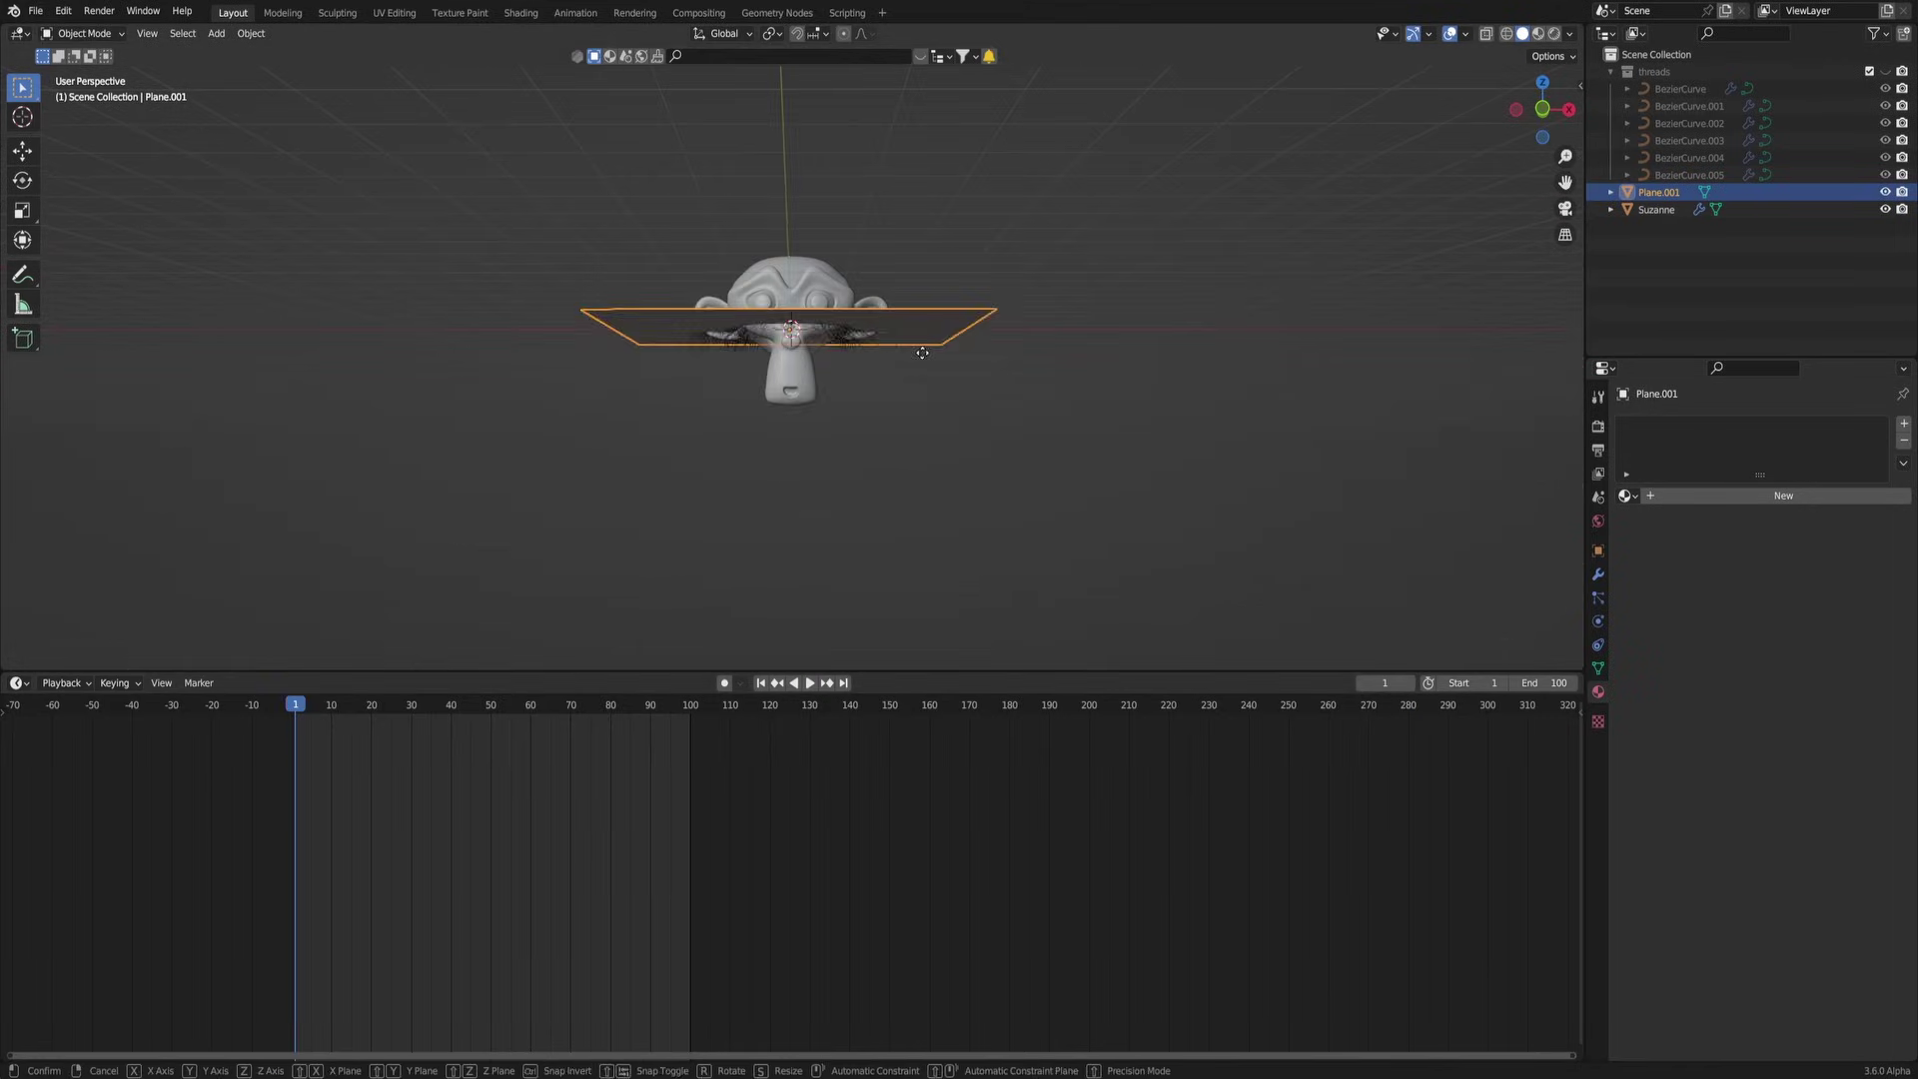
key("z")
left_click(906, 447)
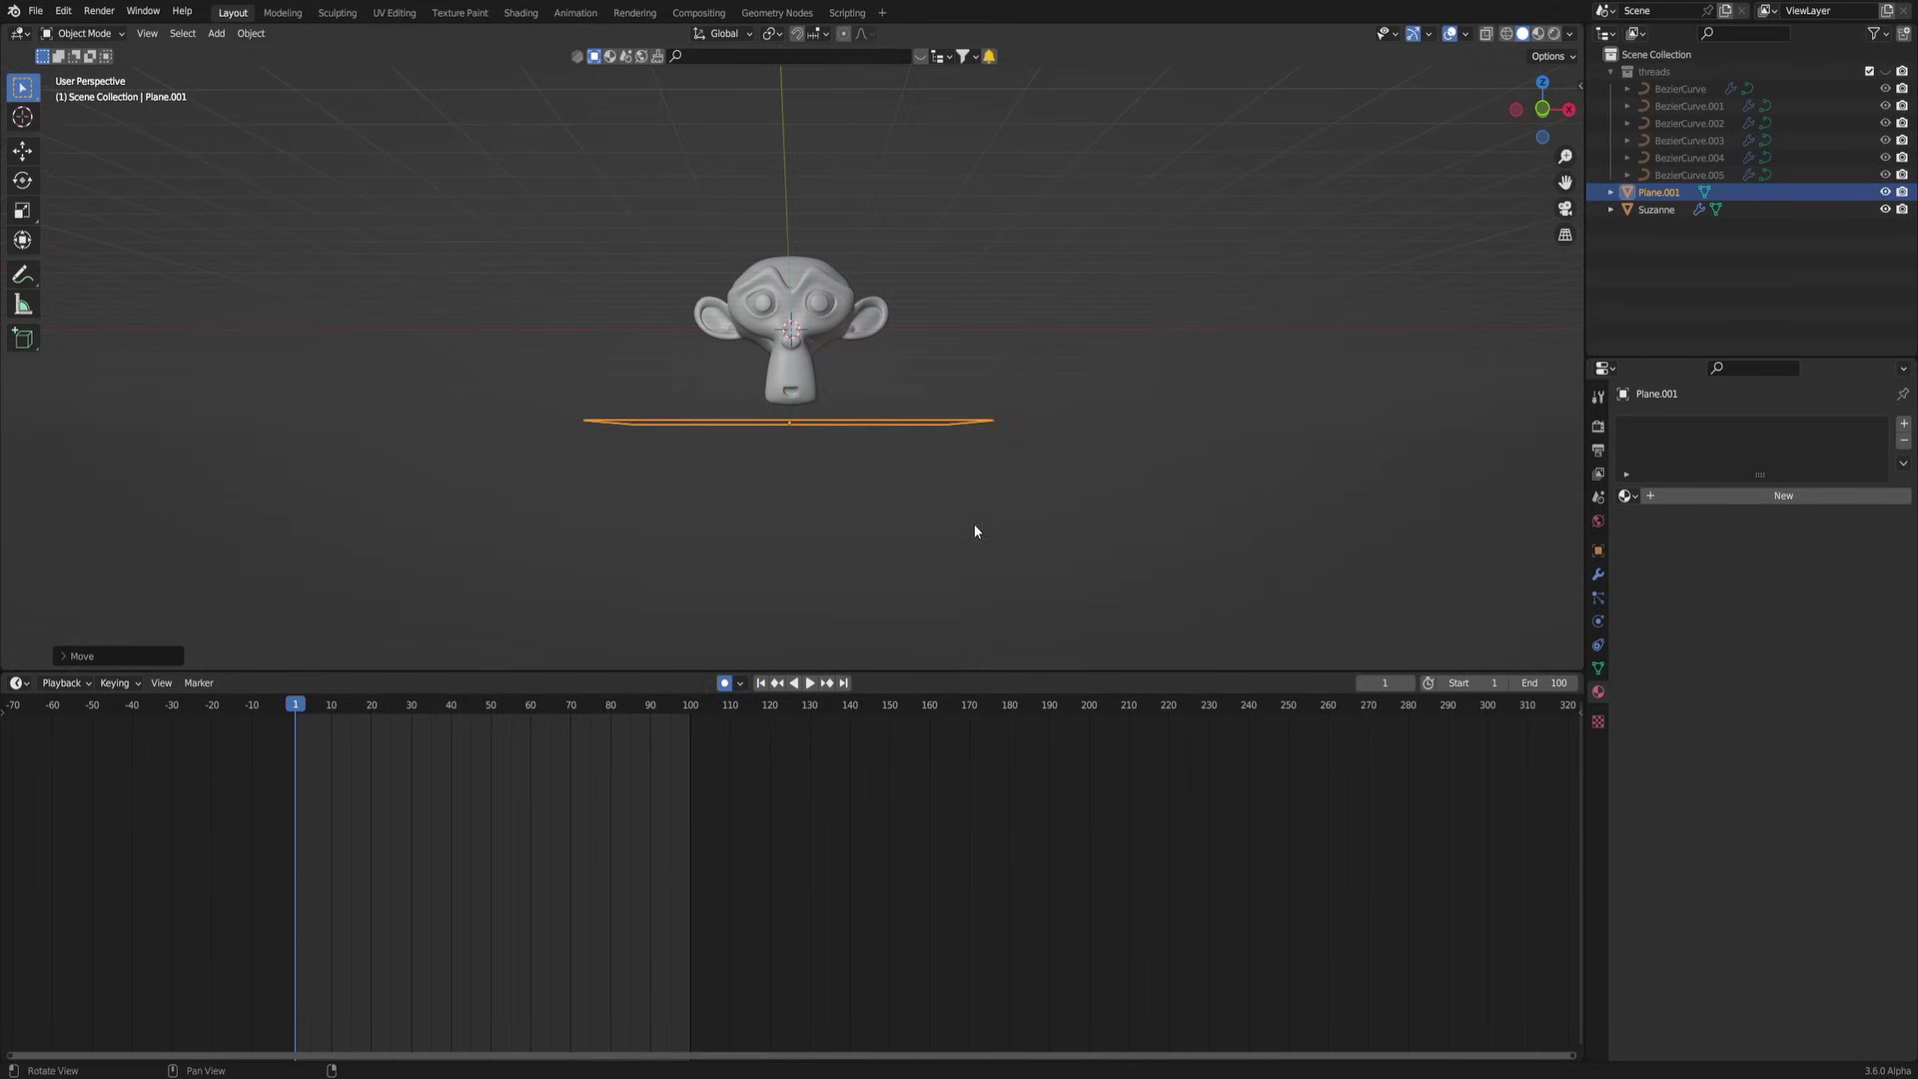
middle_click_drag(976, 531, 800, 559)
key("i")
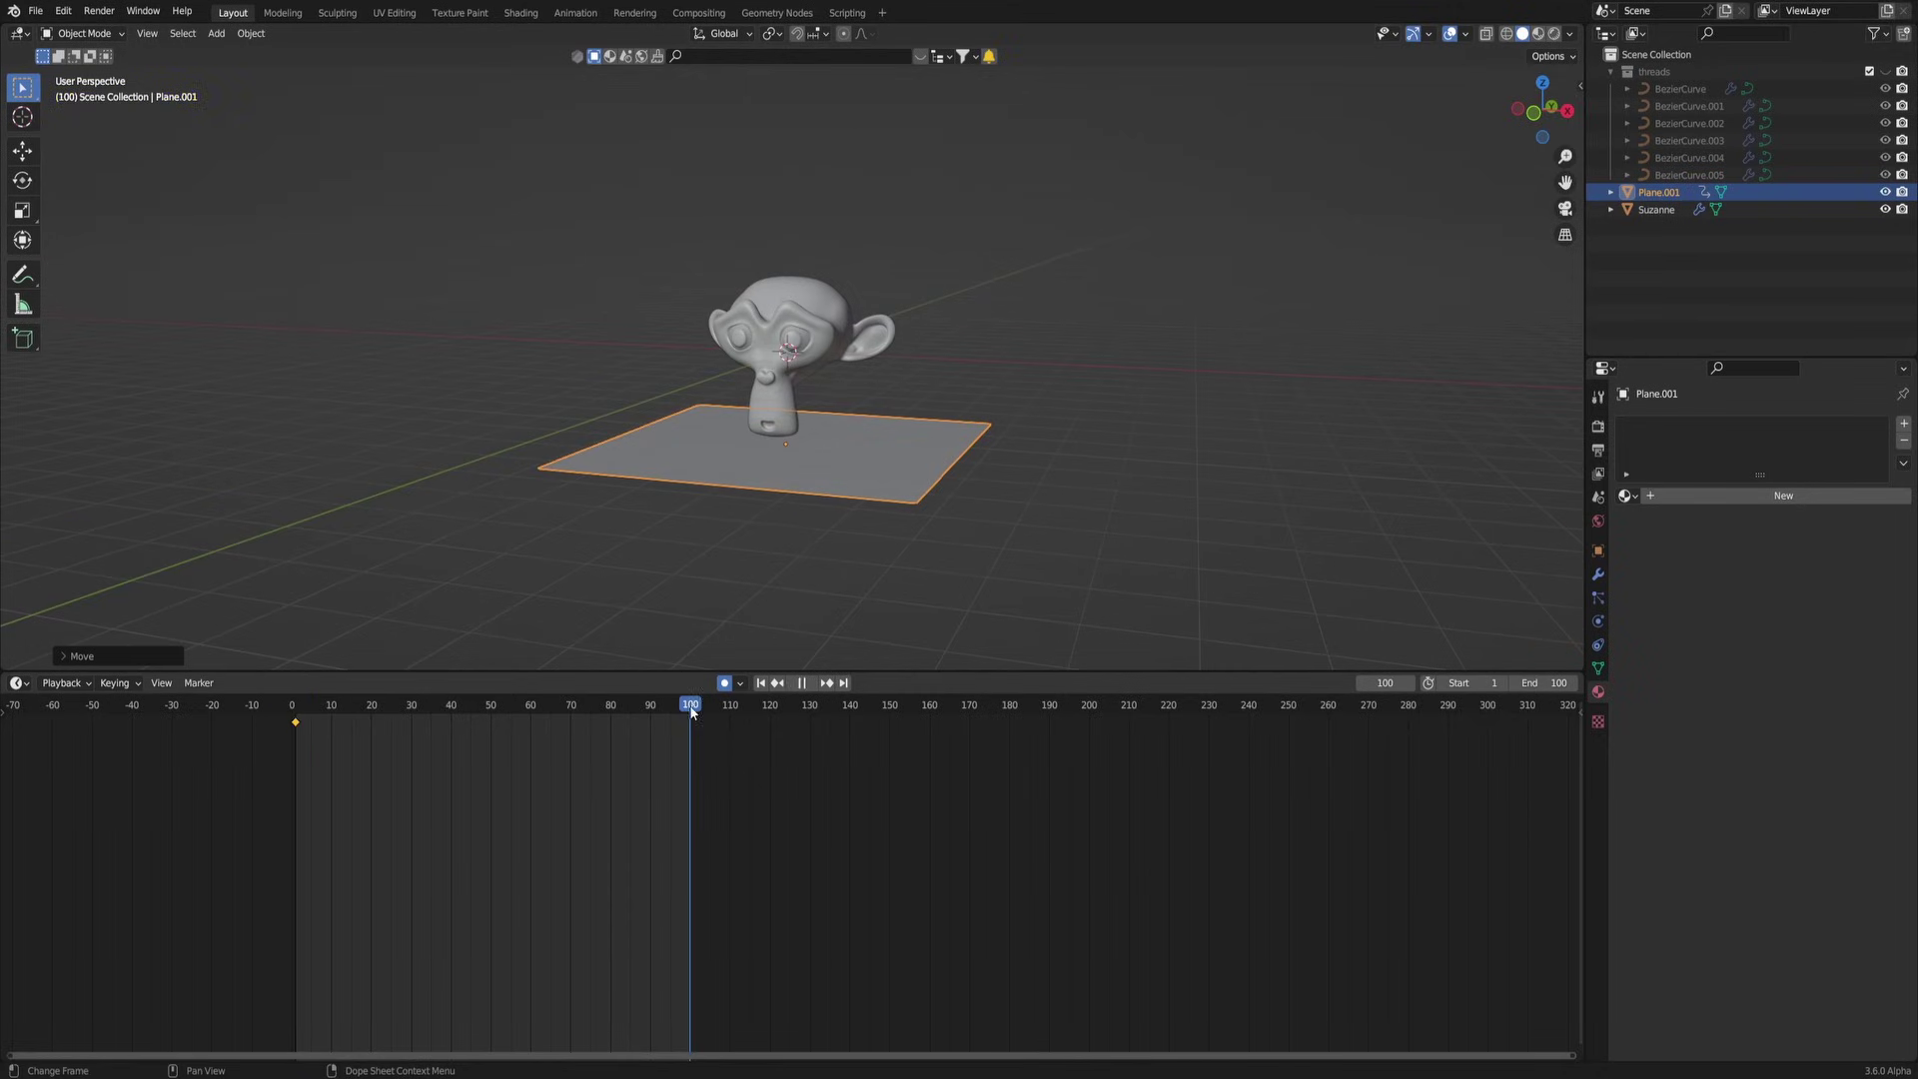
Step: At frame 100, raise the plane about 4.7 m along Z to above the monkey's head and insert a keyframe
key("g")
key("z")
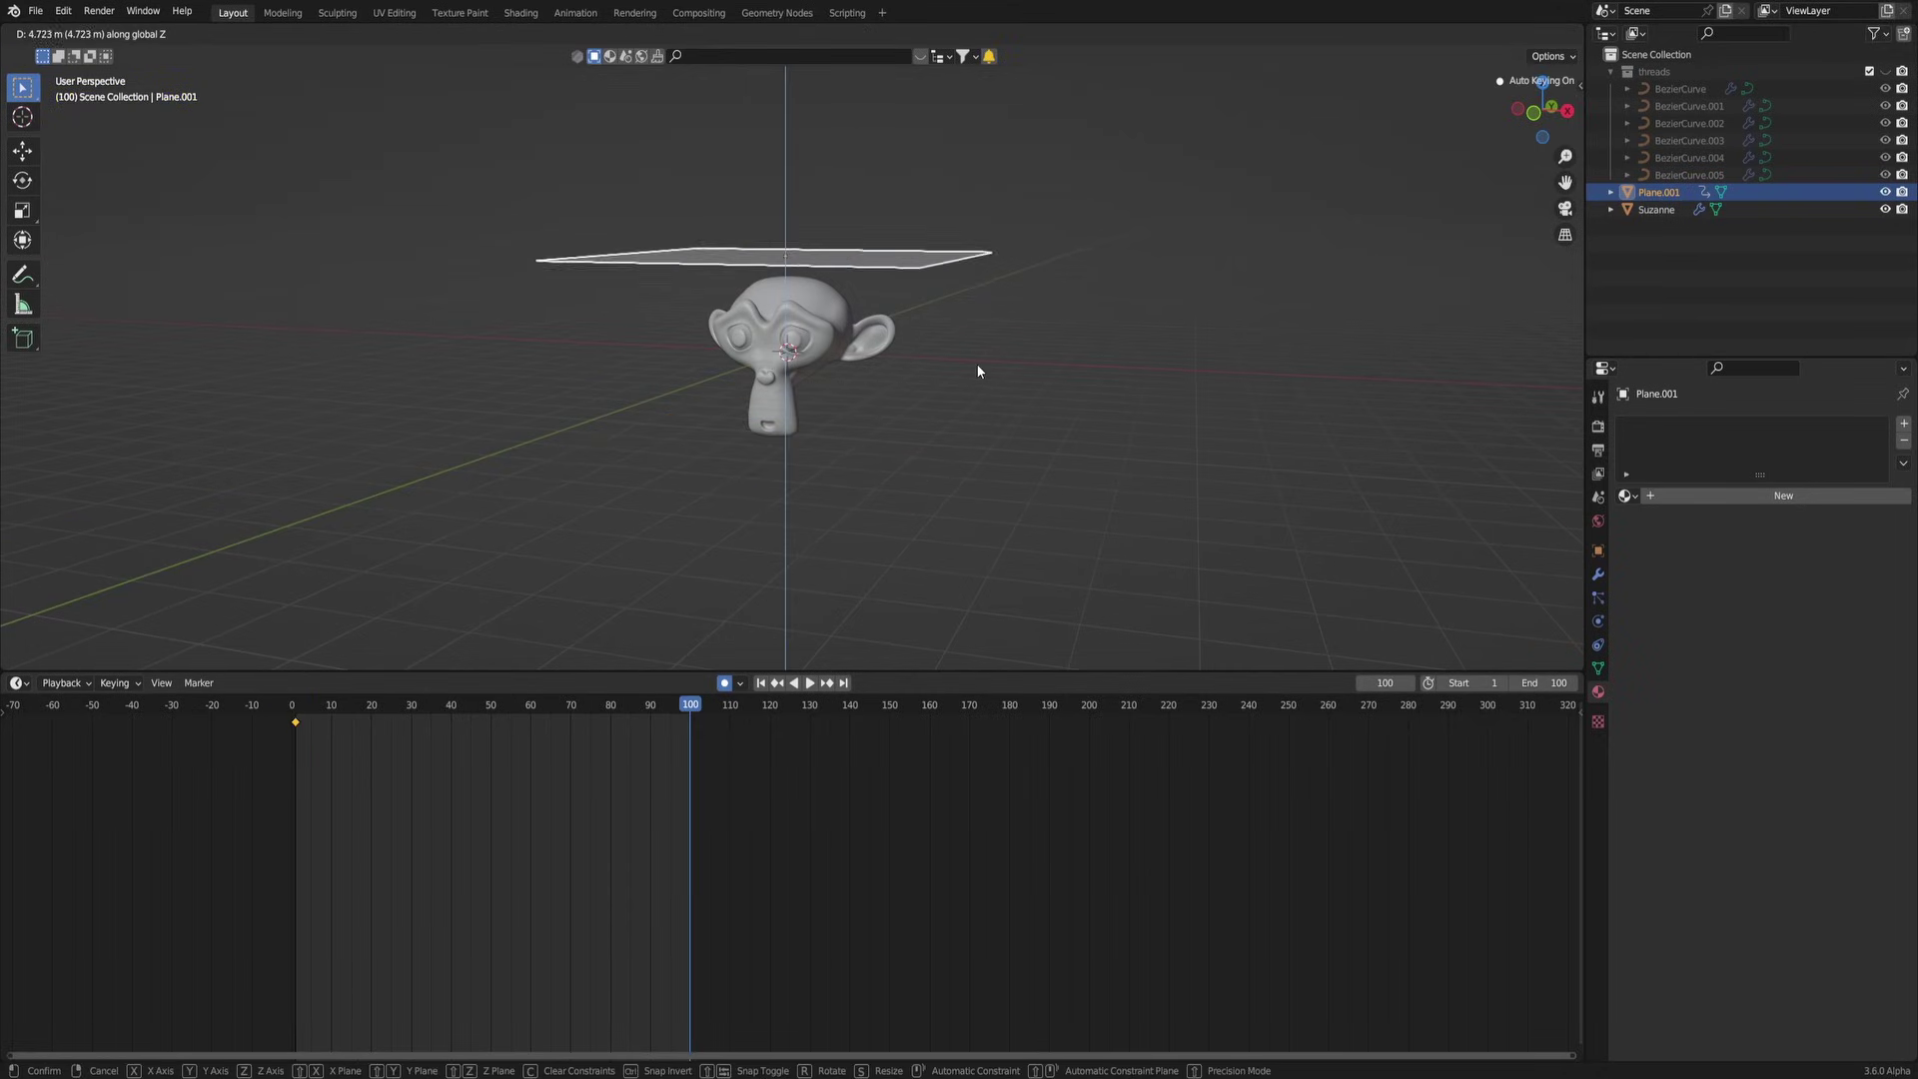
left_click(976, 365)
key("i")
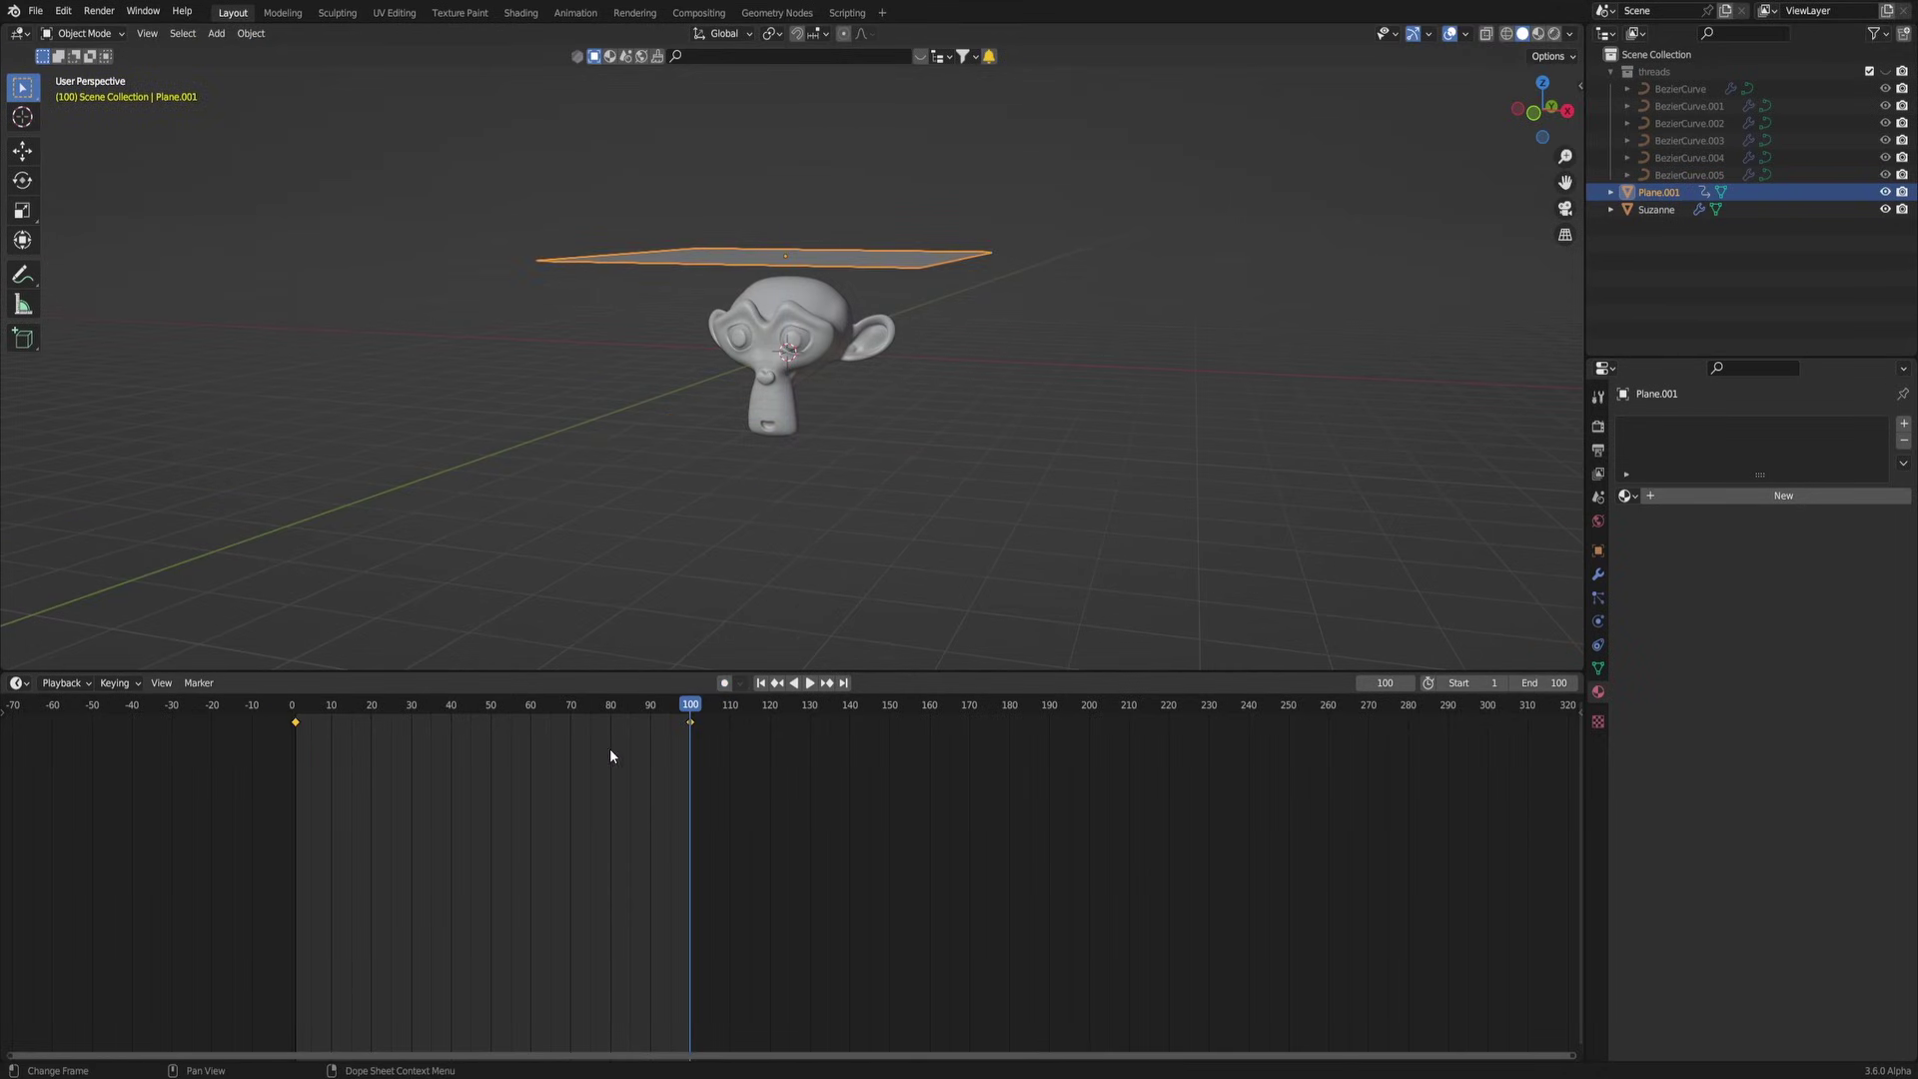
Step: Change the plane keyframes' interpolation mode and scale the keys outward to about frames -2 and 101
key("t")
left_click(535, 754)
left_click_drag(325, 710, 303, 721)
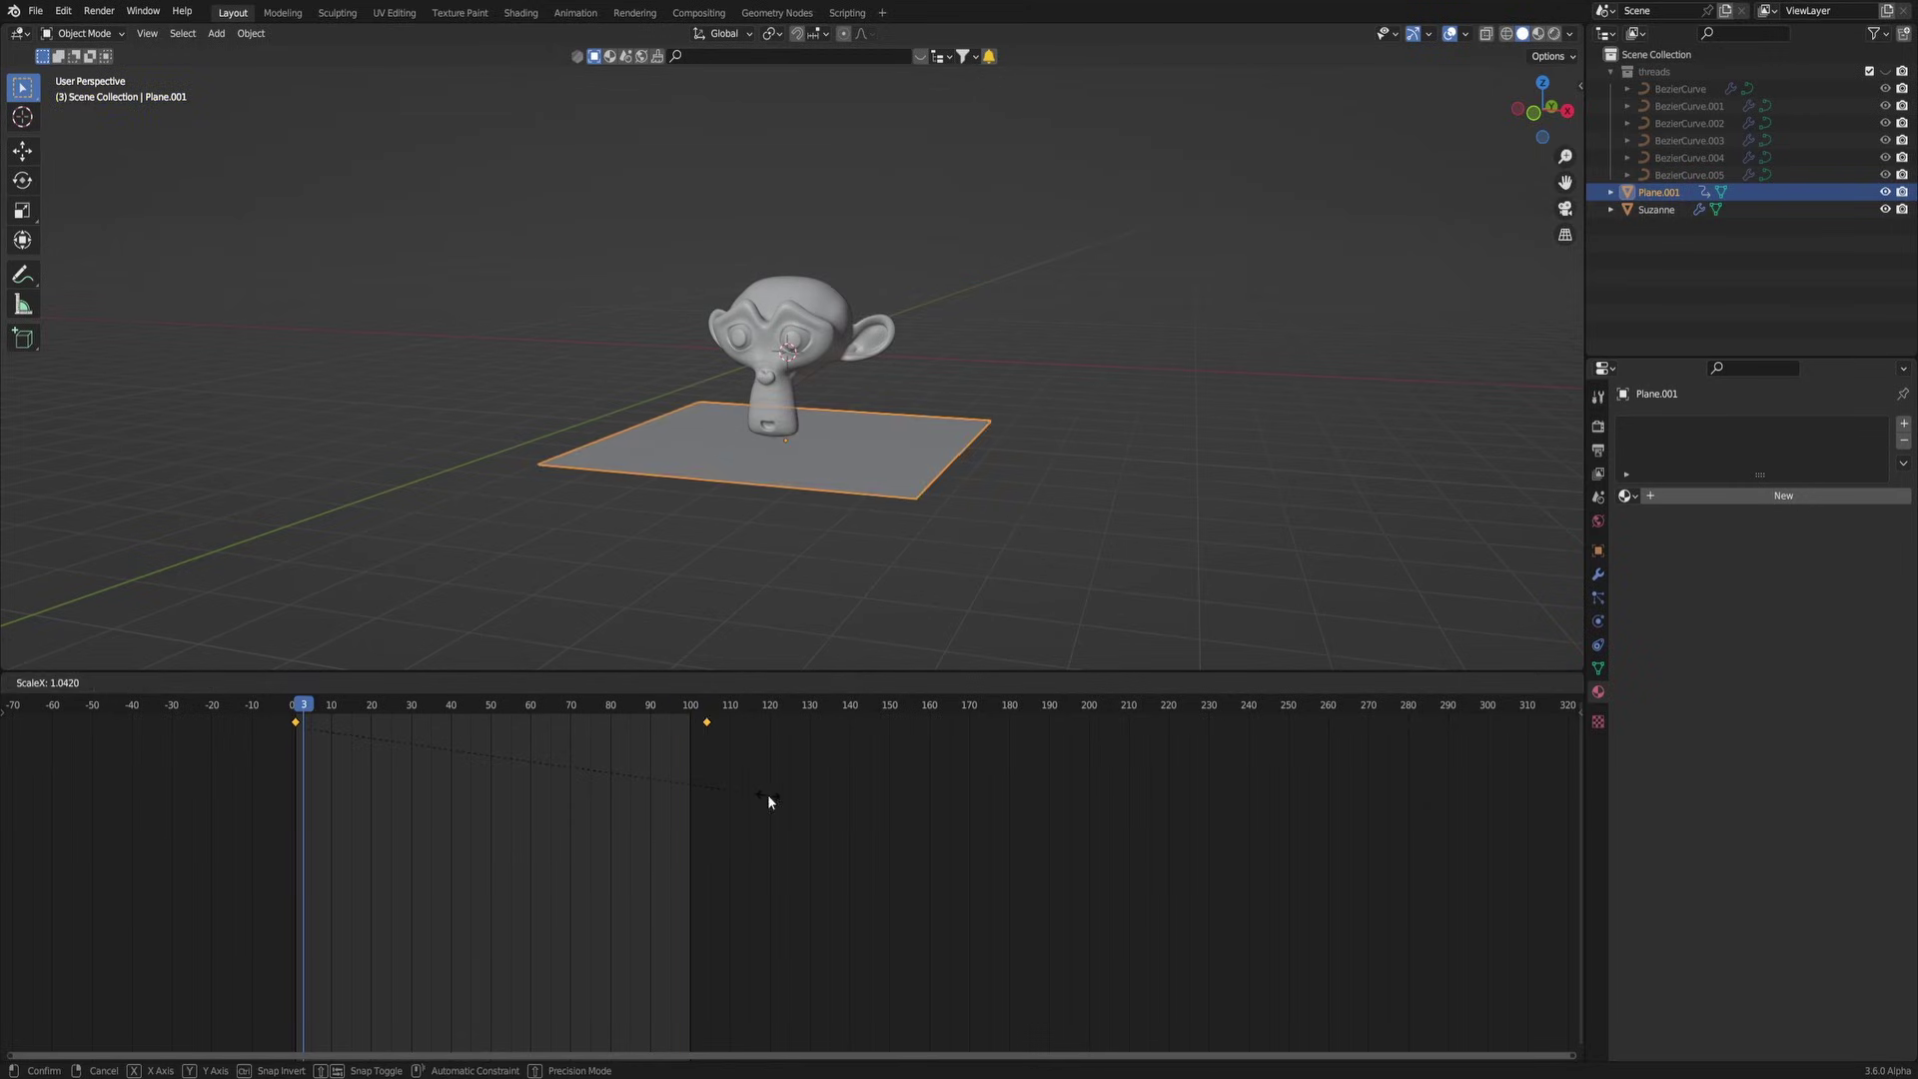
left_click(757, 804)
Step: Play the animation and hide the plane in the viewport to watch the threads sweep over the monkey
key("space")
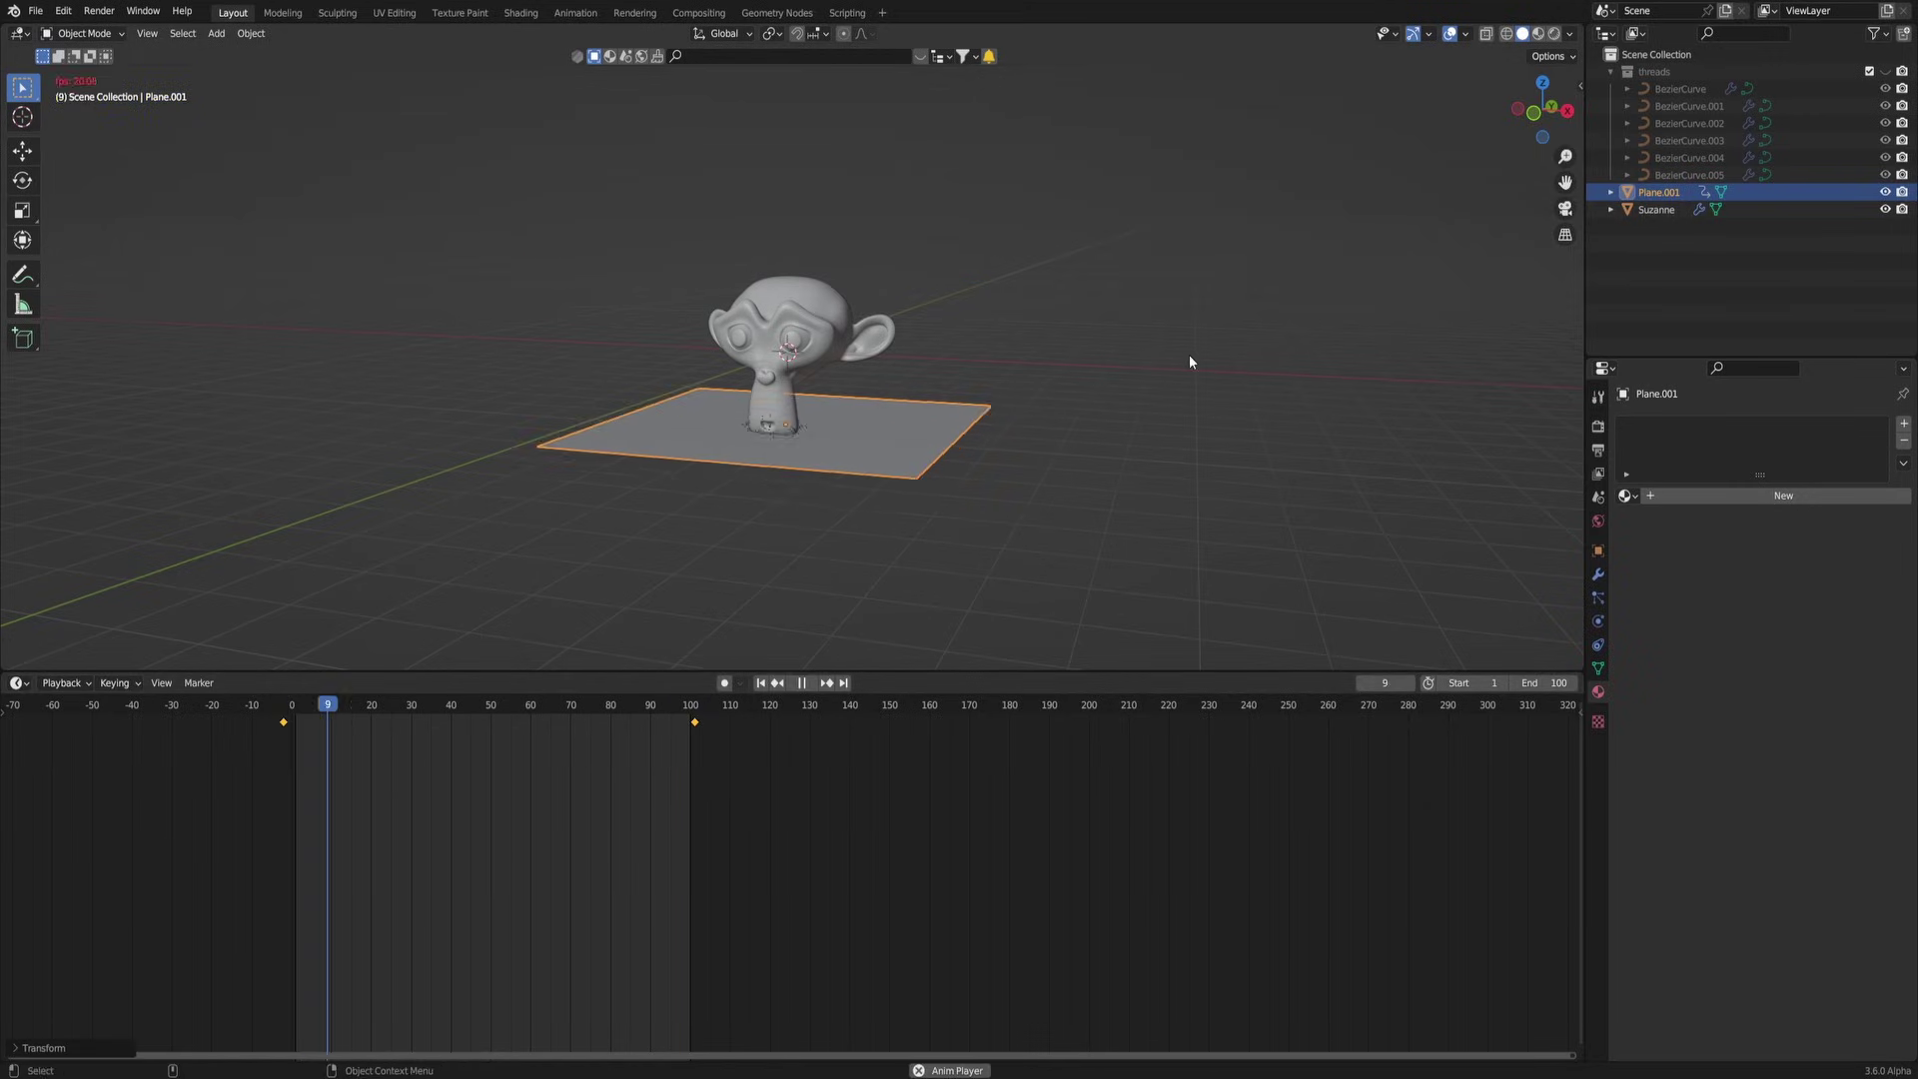
scroll(1191, 360, "up", 5)
left_click(1884, 192)
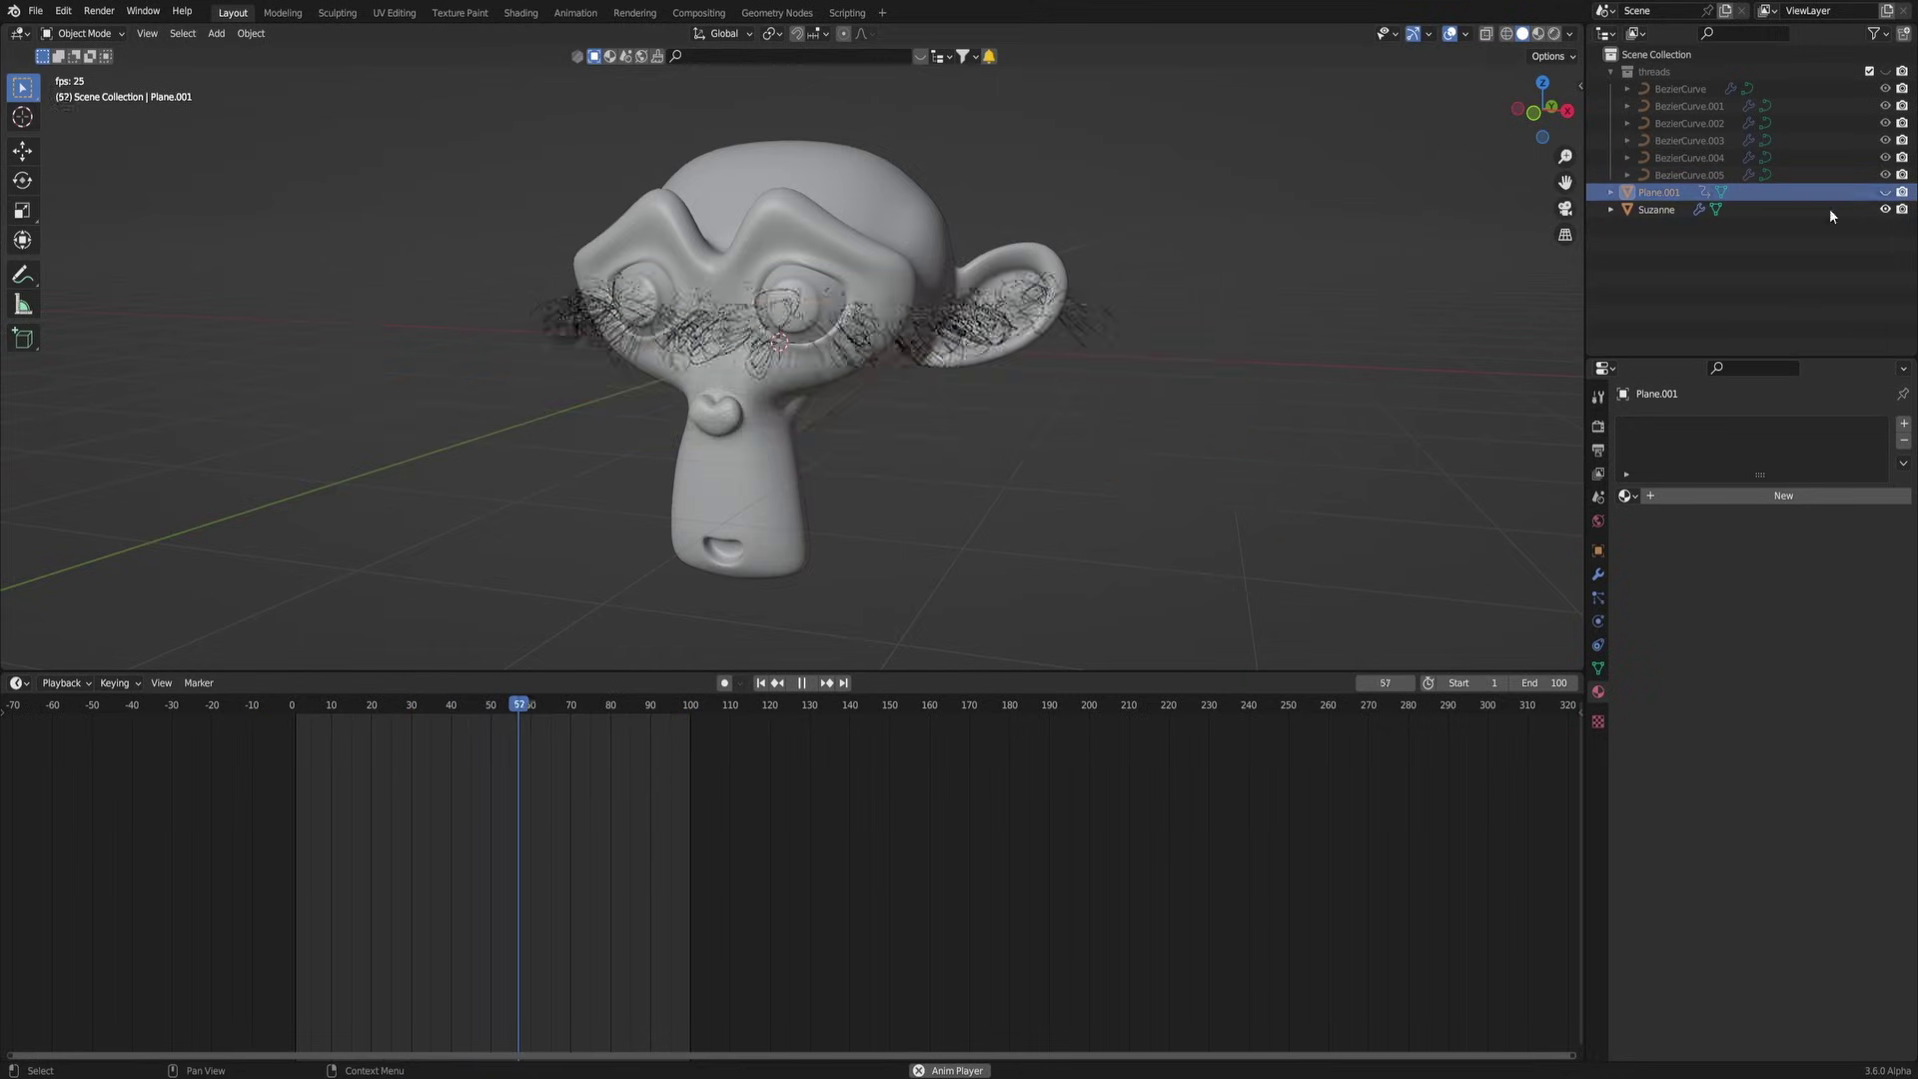
middle_click_drag(1187, 294, 1074, 414, "shift")
middle_click_drag(1061, 414, 1009, 393)
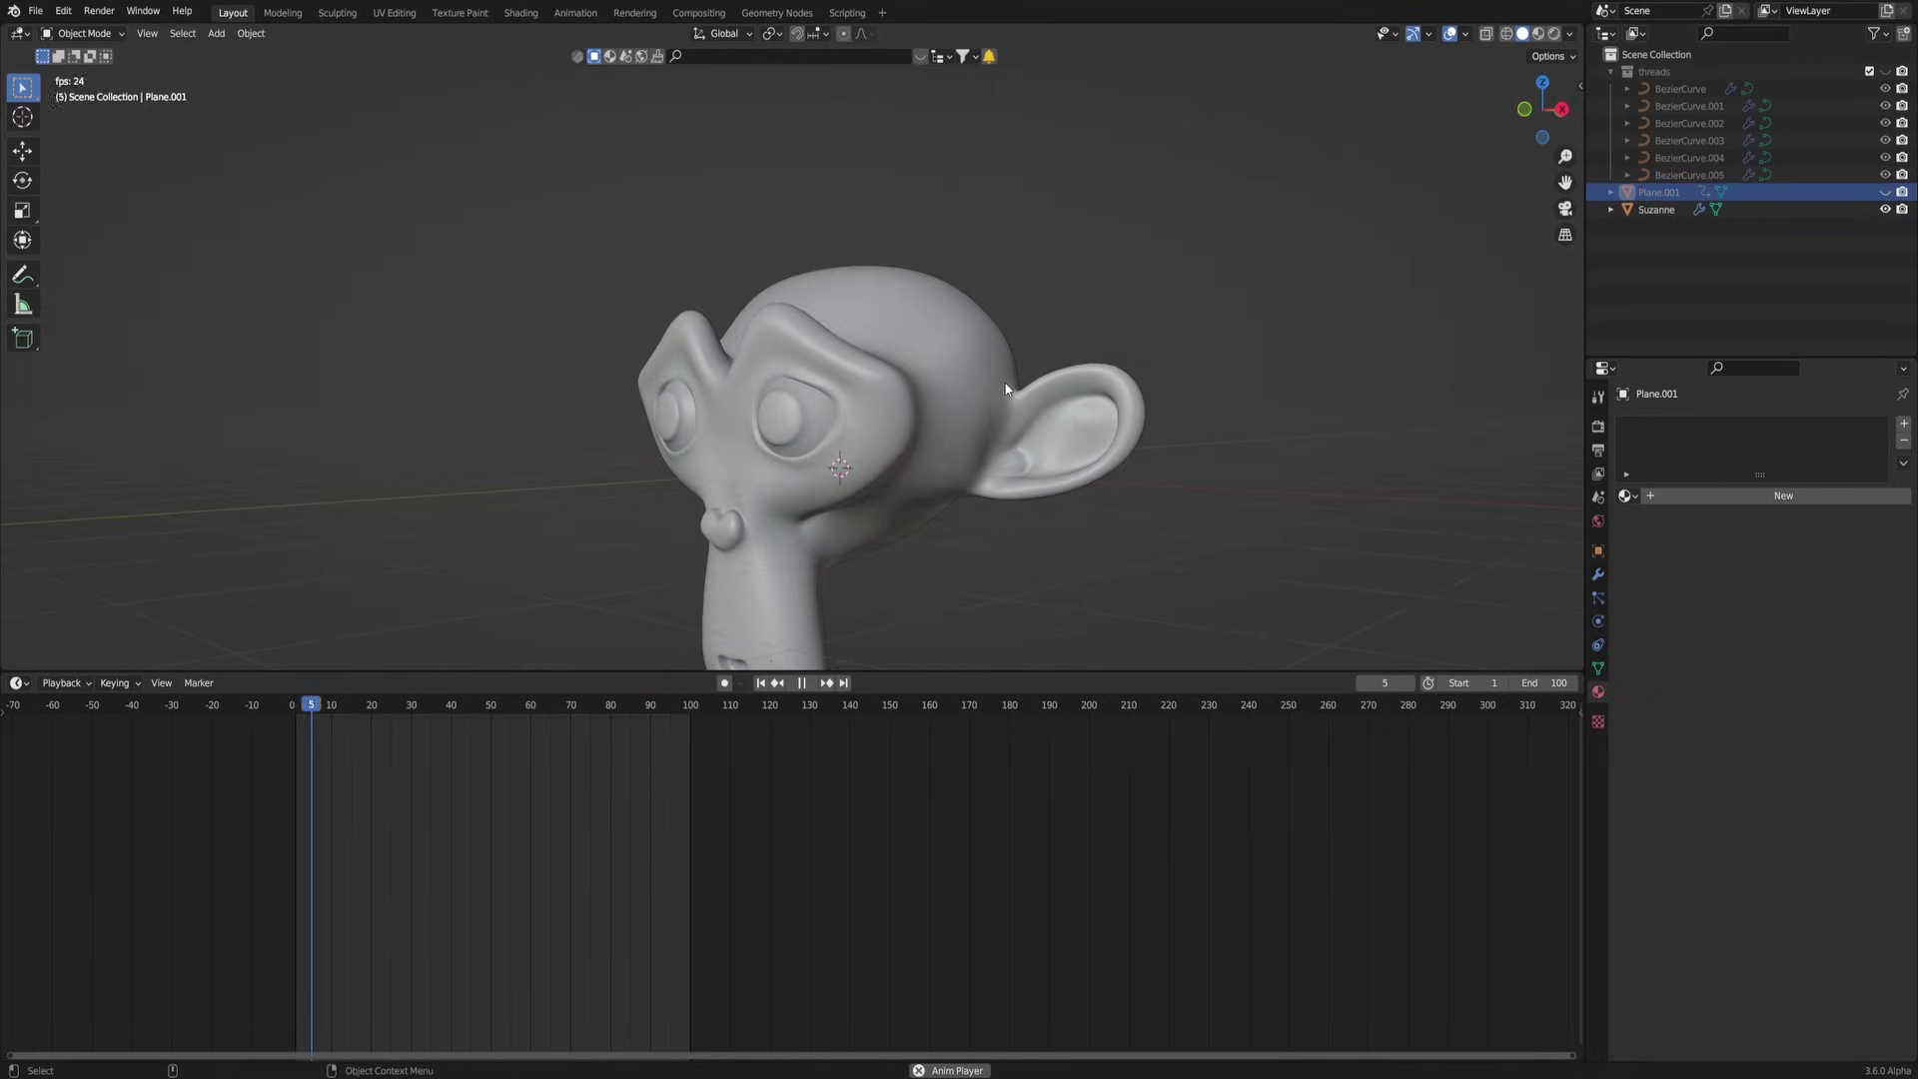
scroll(937, 475, "down", 3)
middle_click_drag(948, 522, 879, 470, "shift")
scroll(947, 481, "up", 3)
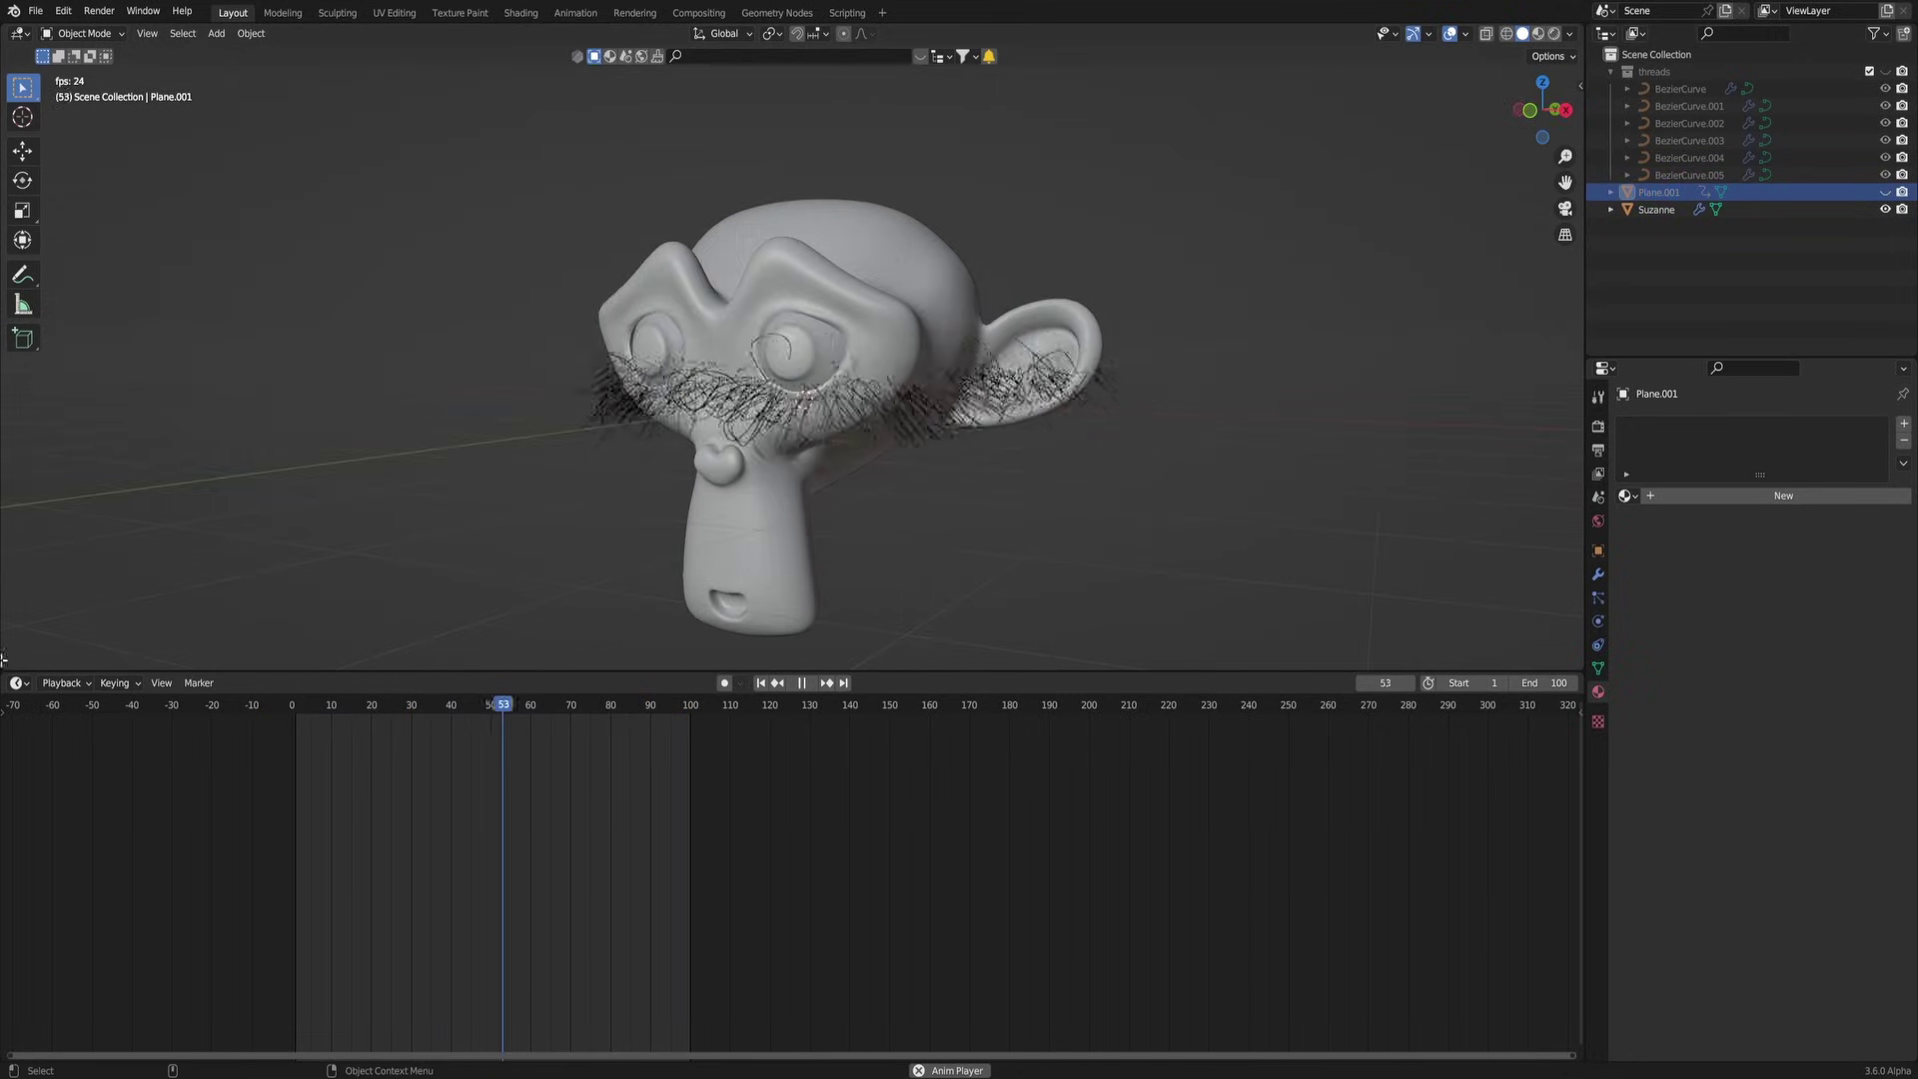
Step: Switch the Timeline area to the Geometry Node Editor and select the monkey
left_click(18, 682)
left_click(62, 825)
left_click(790, 520)
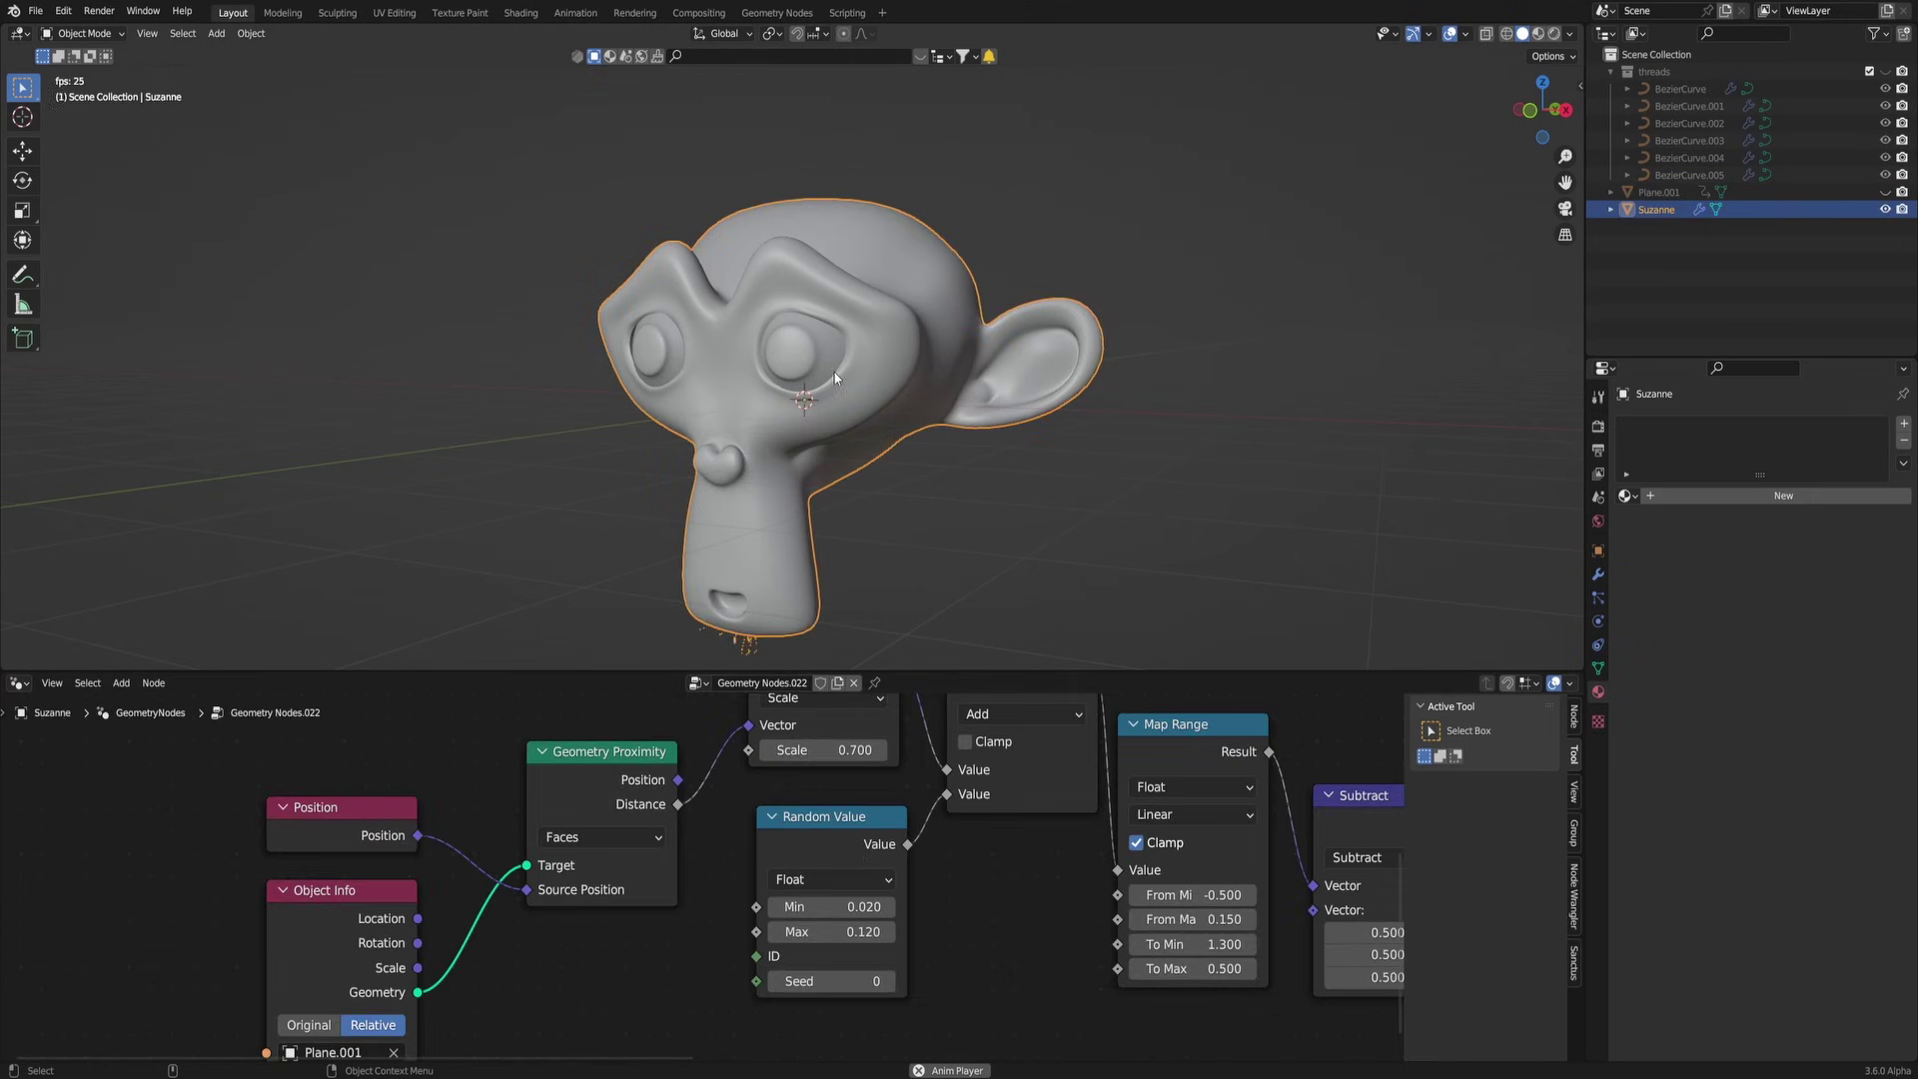
Step: Review the thread animation from the monkey's front with the mesh deselected
mouse_move(963, 608)
middle_mouse_down()
mouse_move(1053, 597)
mouse_move(955, 594)
middle_mouse_up()
key("space")
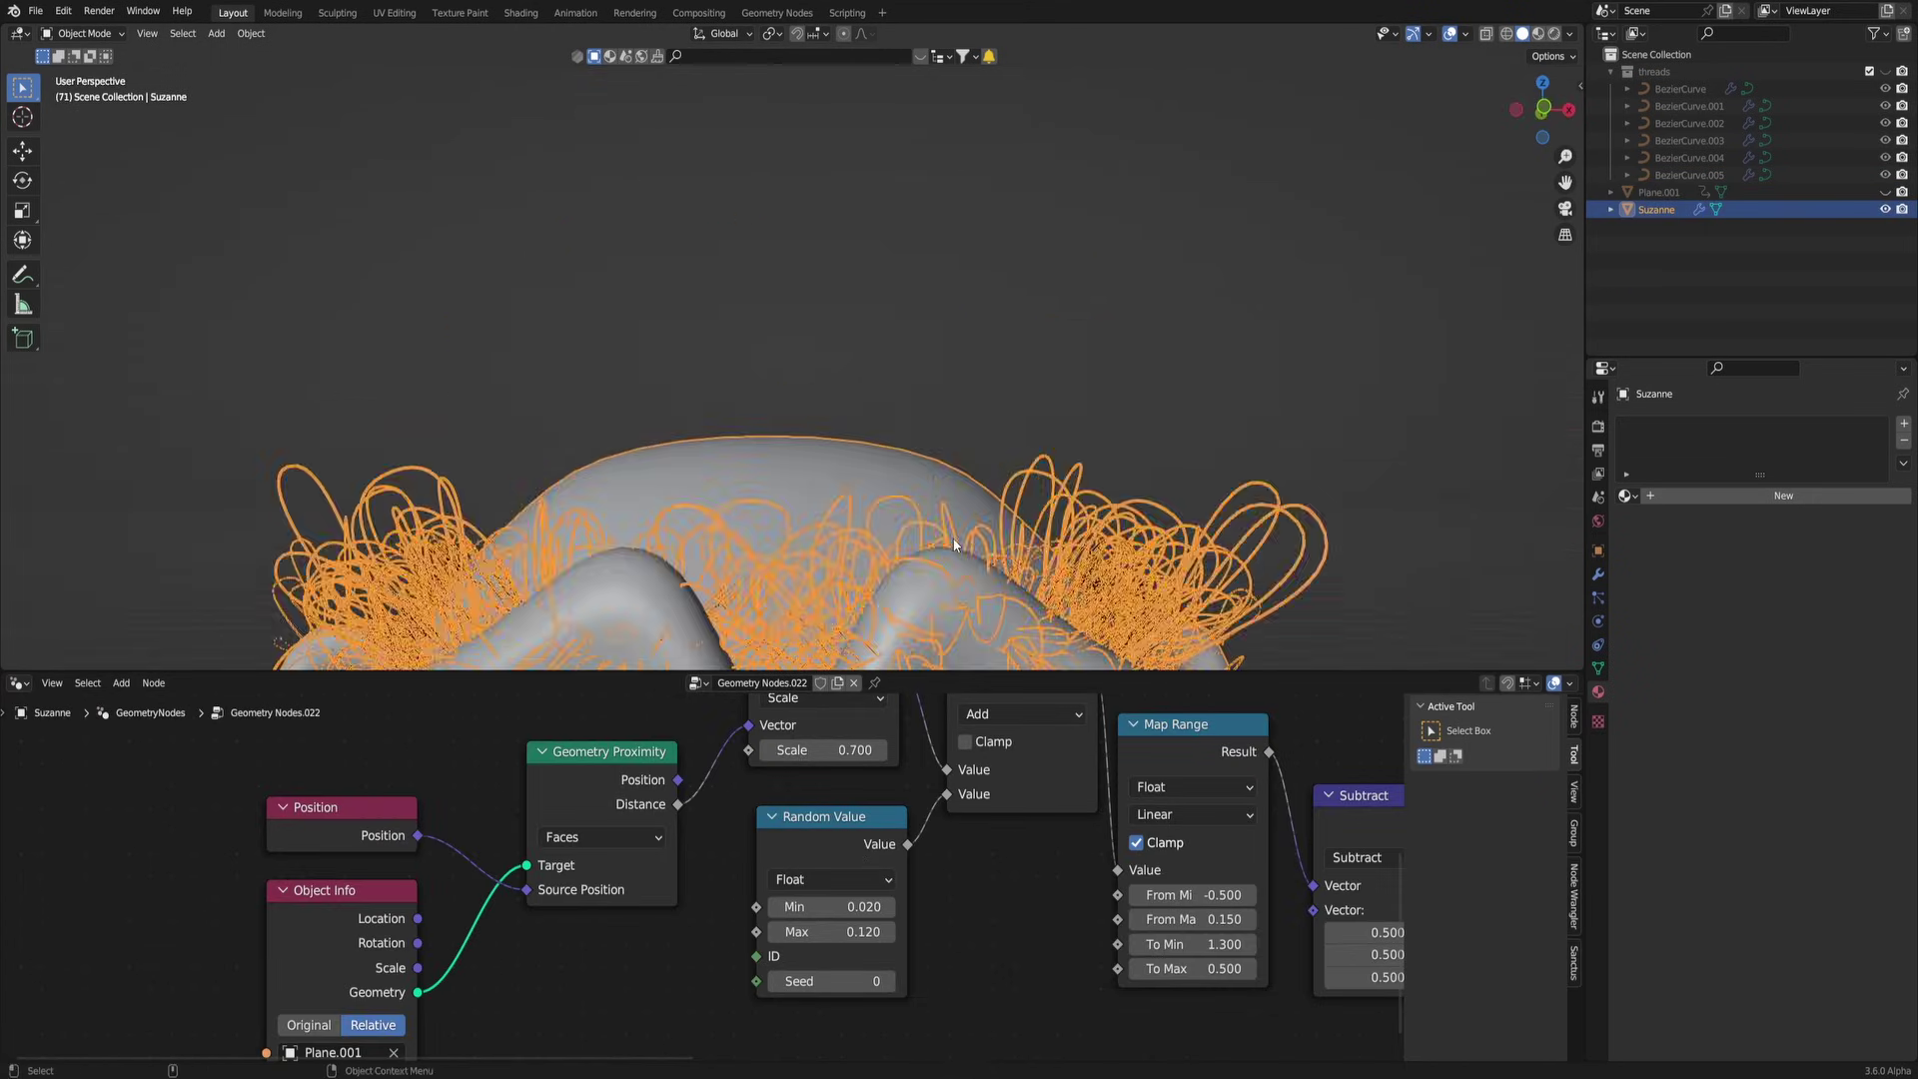
left_click(1155, 413)
scroll(1153, 412, "down", 4)
middle_click_drag(1099, 420, 1098, 135, "shift")
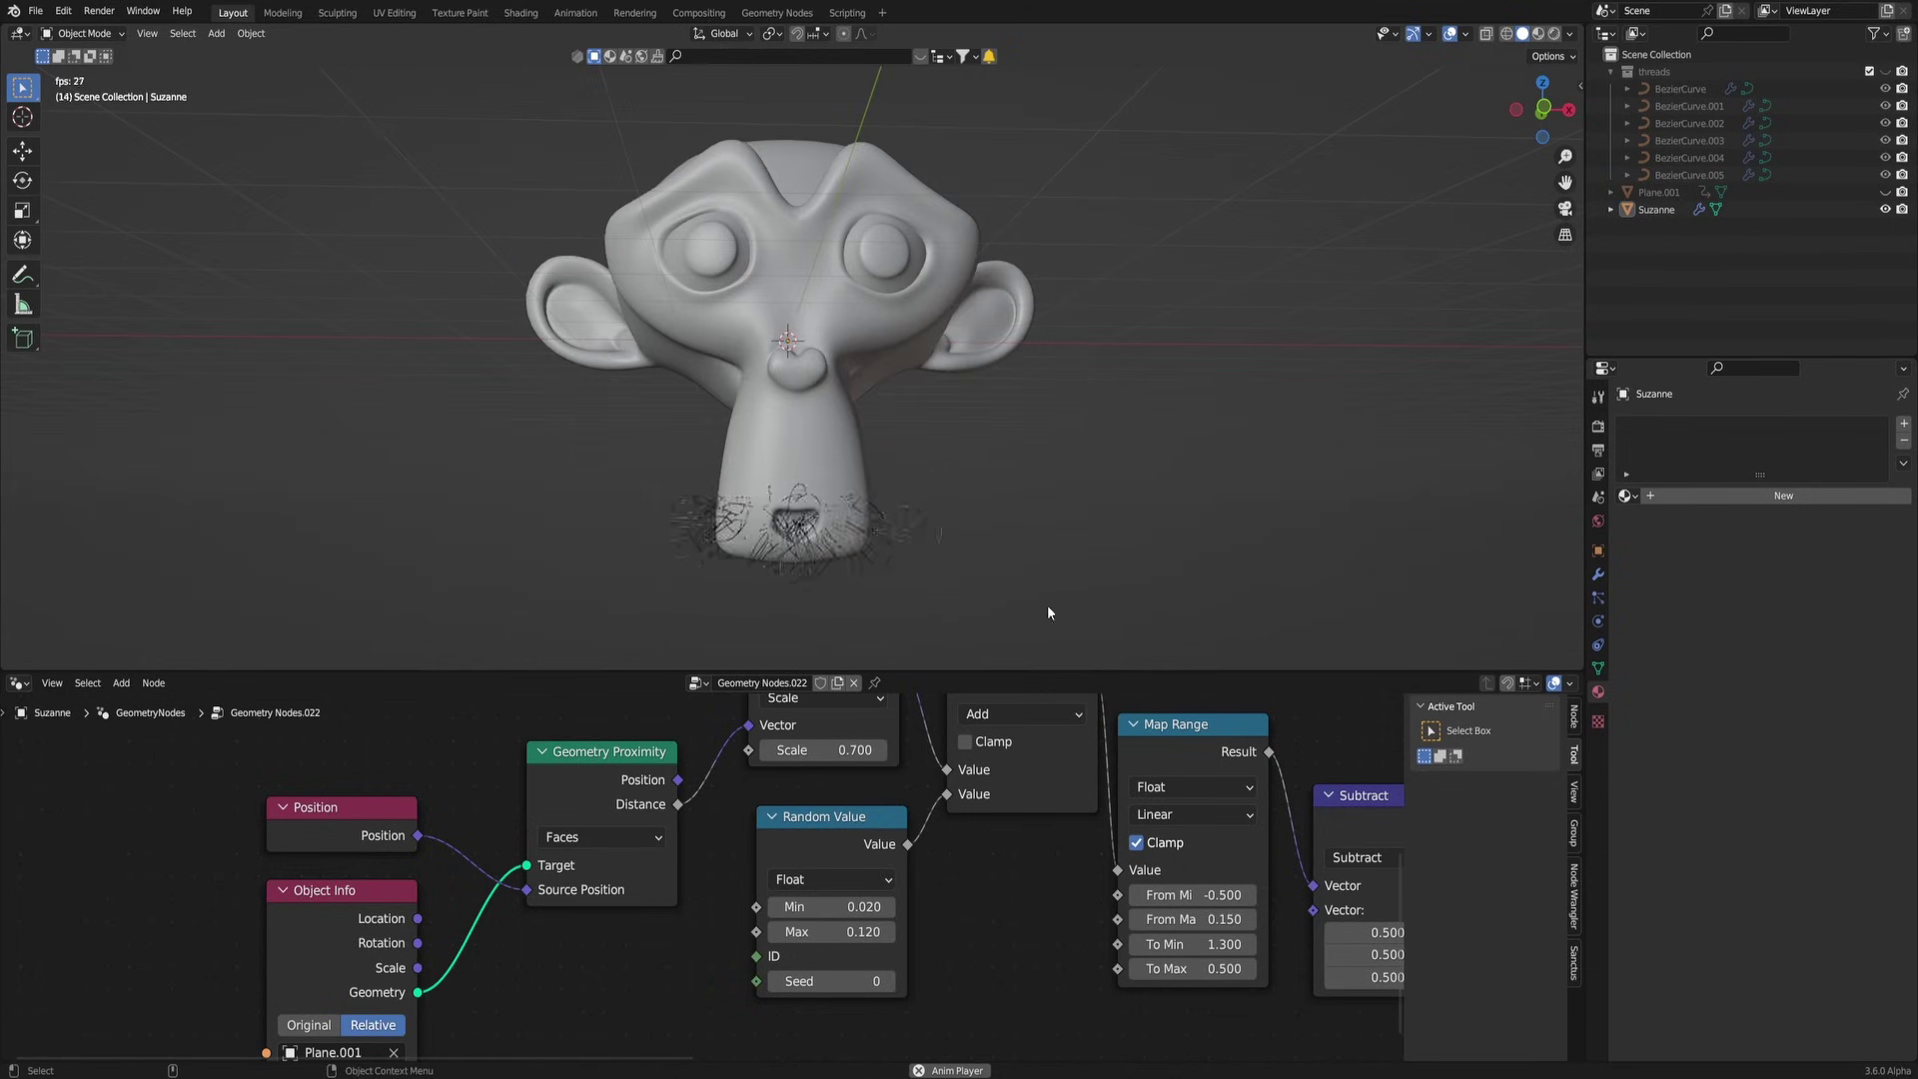
scroll(1125, 871, "down", 6)
Step: Add a Noise Texture node to the monkey's material, well before the Principled BSDF
middle_click_drag(1081, 844, 853, 865)
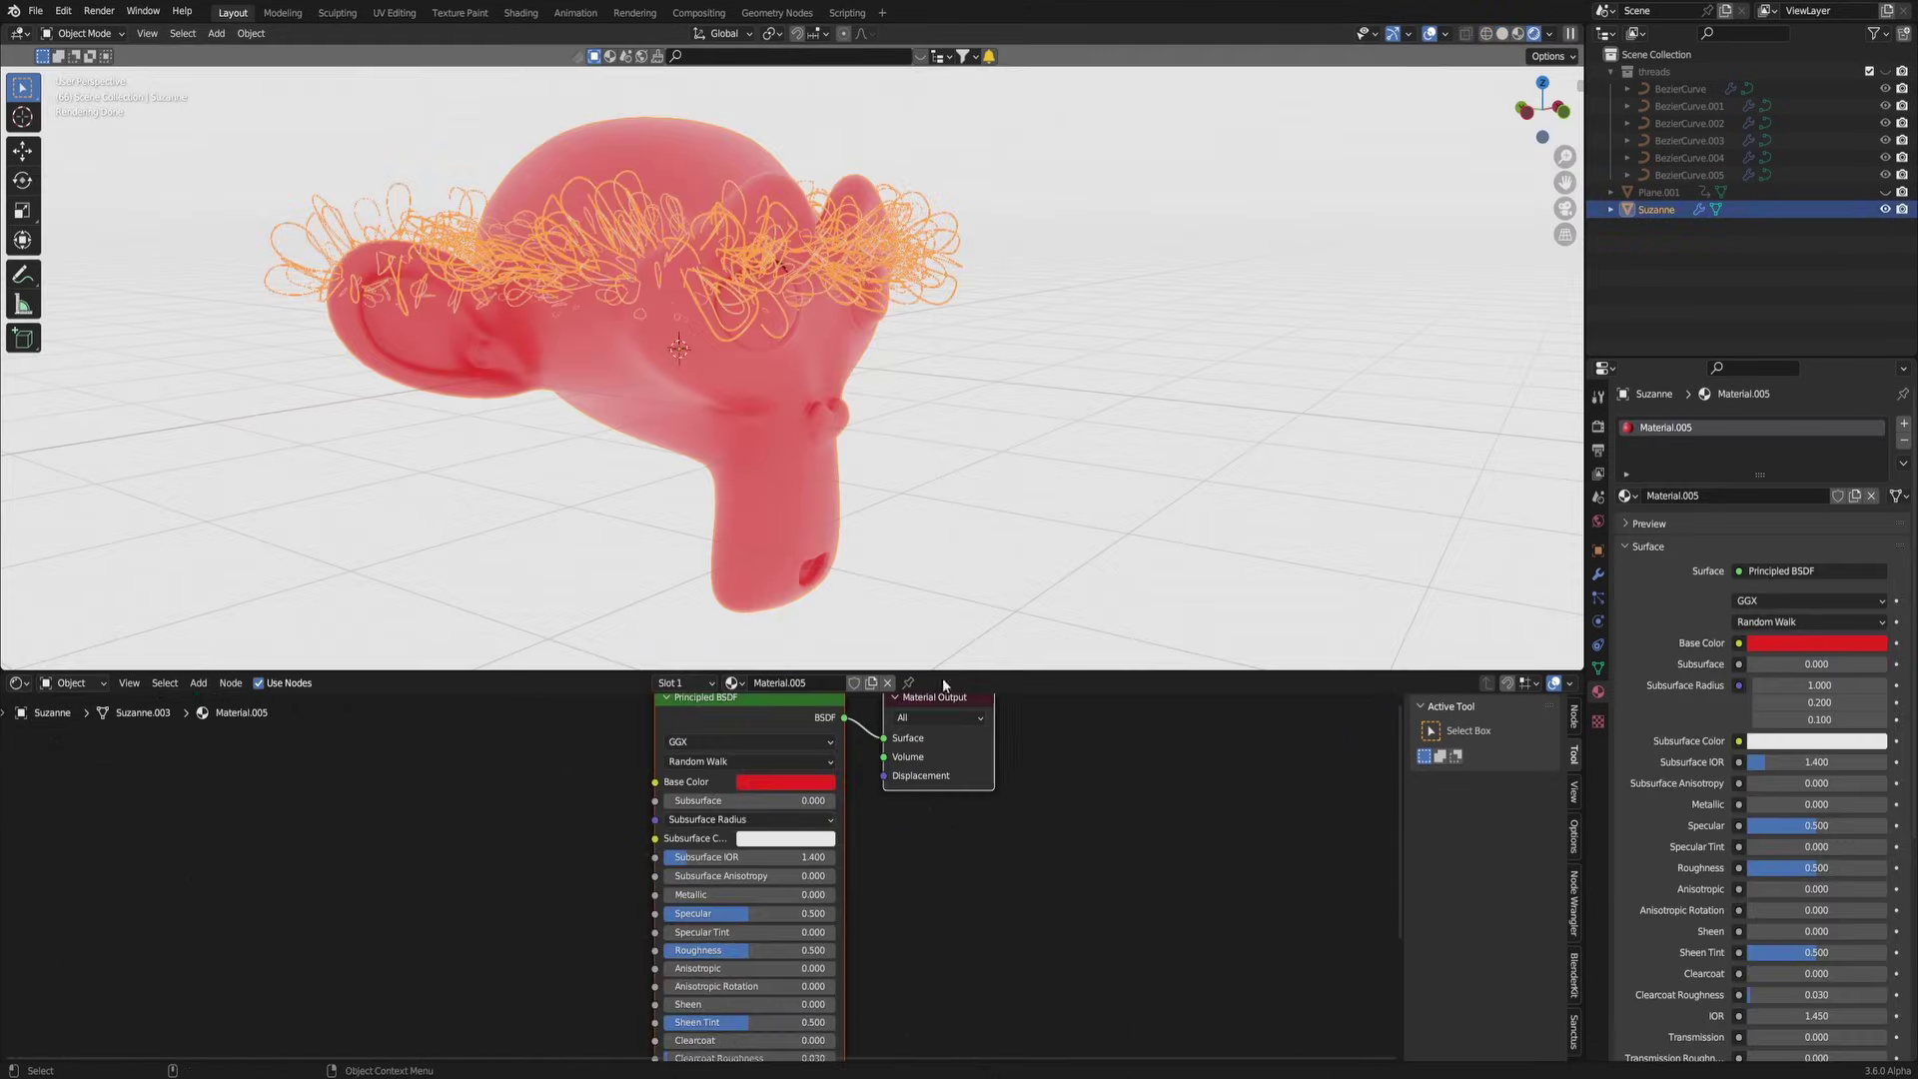
scroll(663, 798, "down", 3)
middle_click_drag(530, 805, 724, 772)
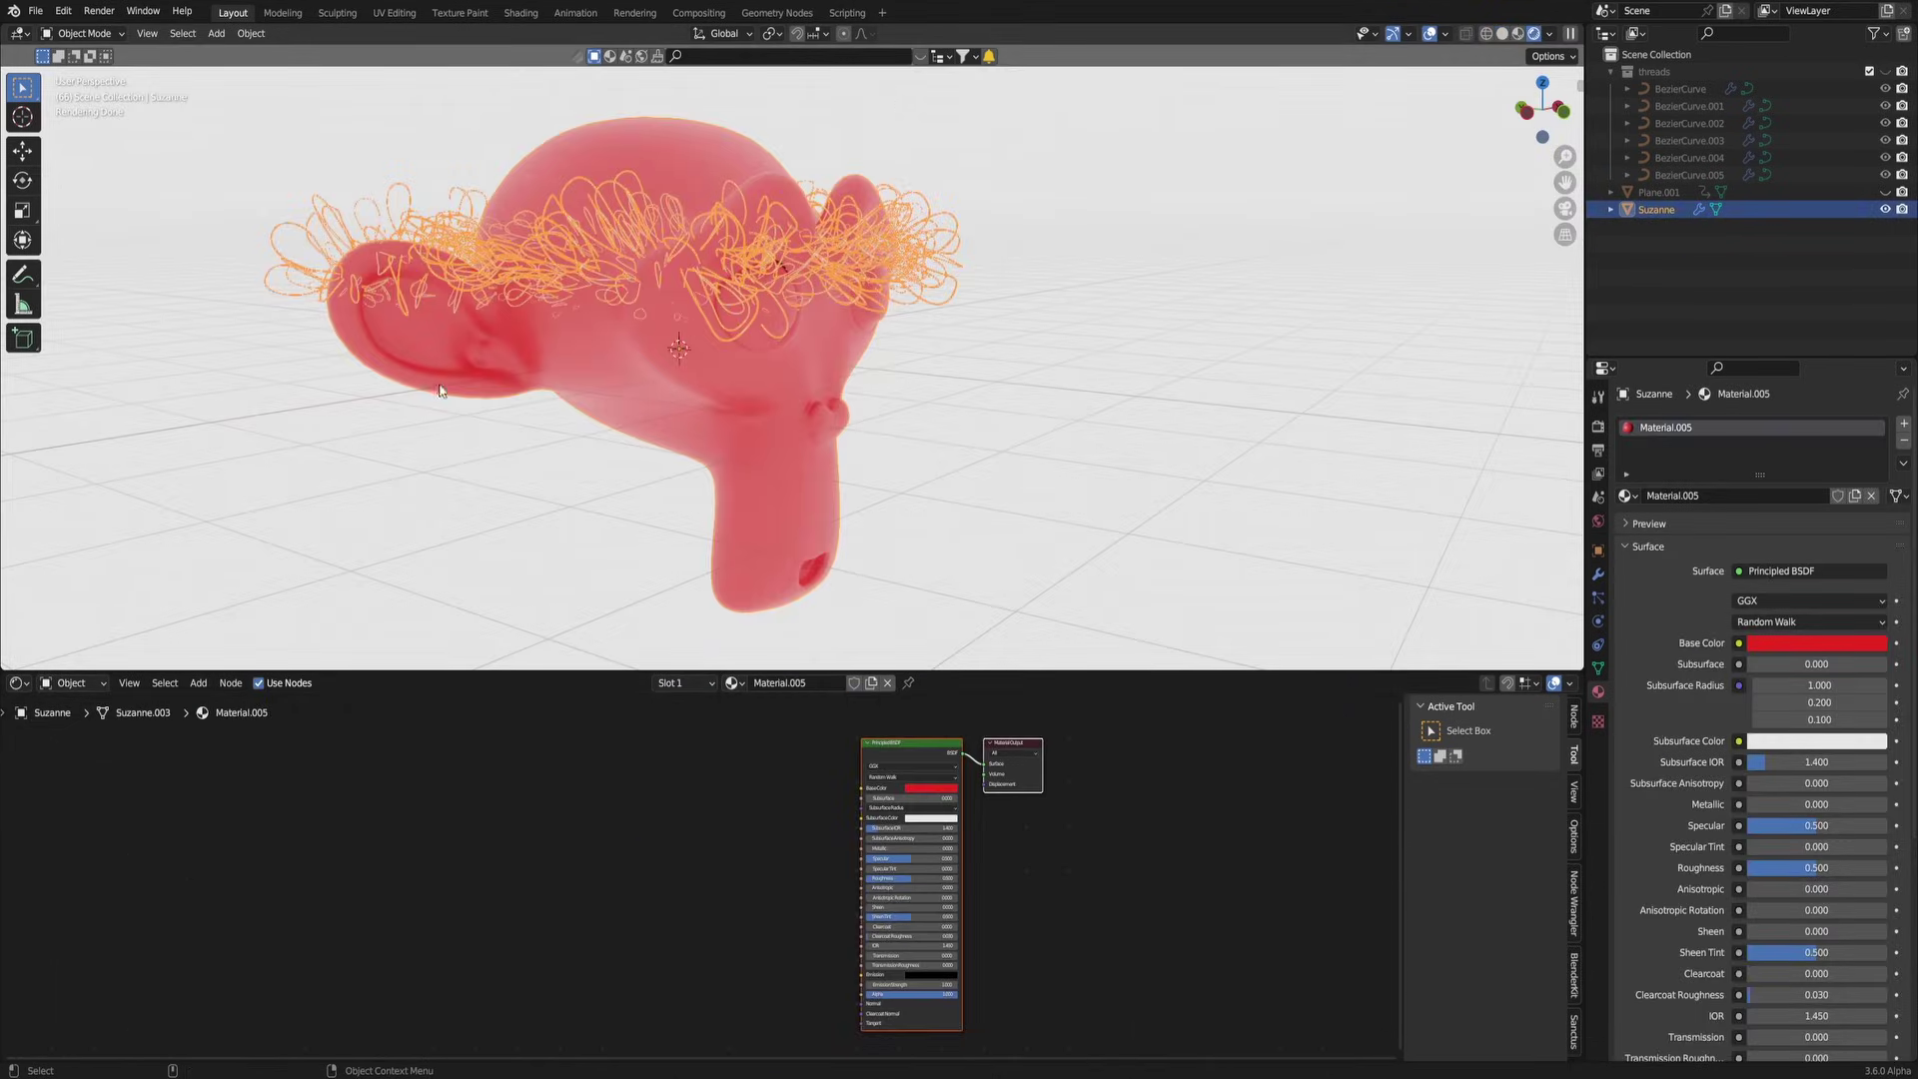
middle_click_drag(652, 170, 774, 201)
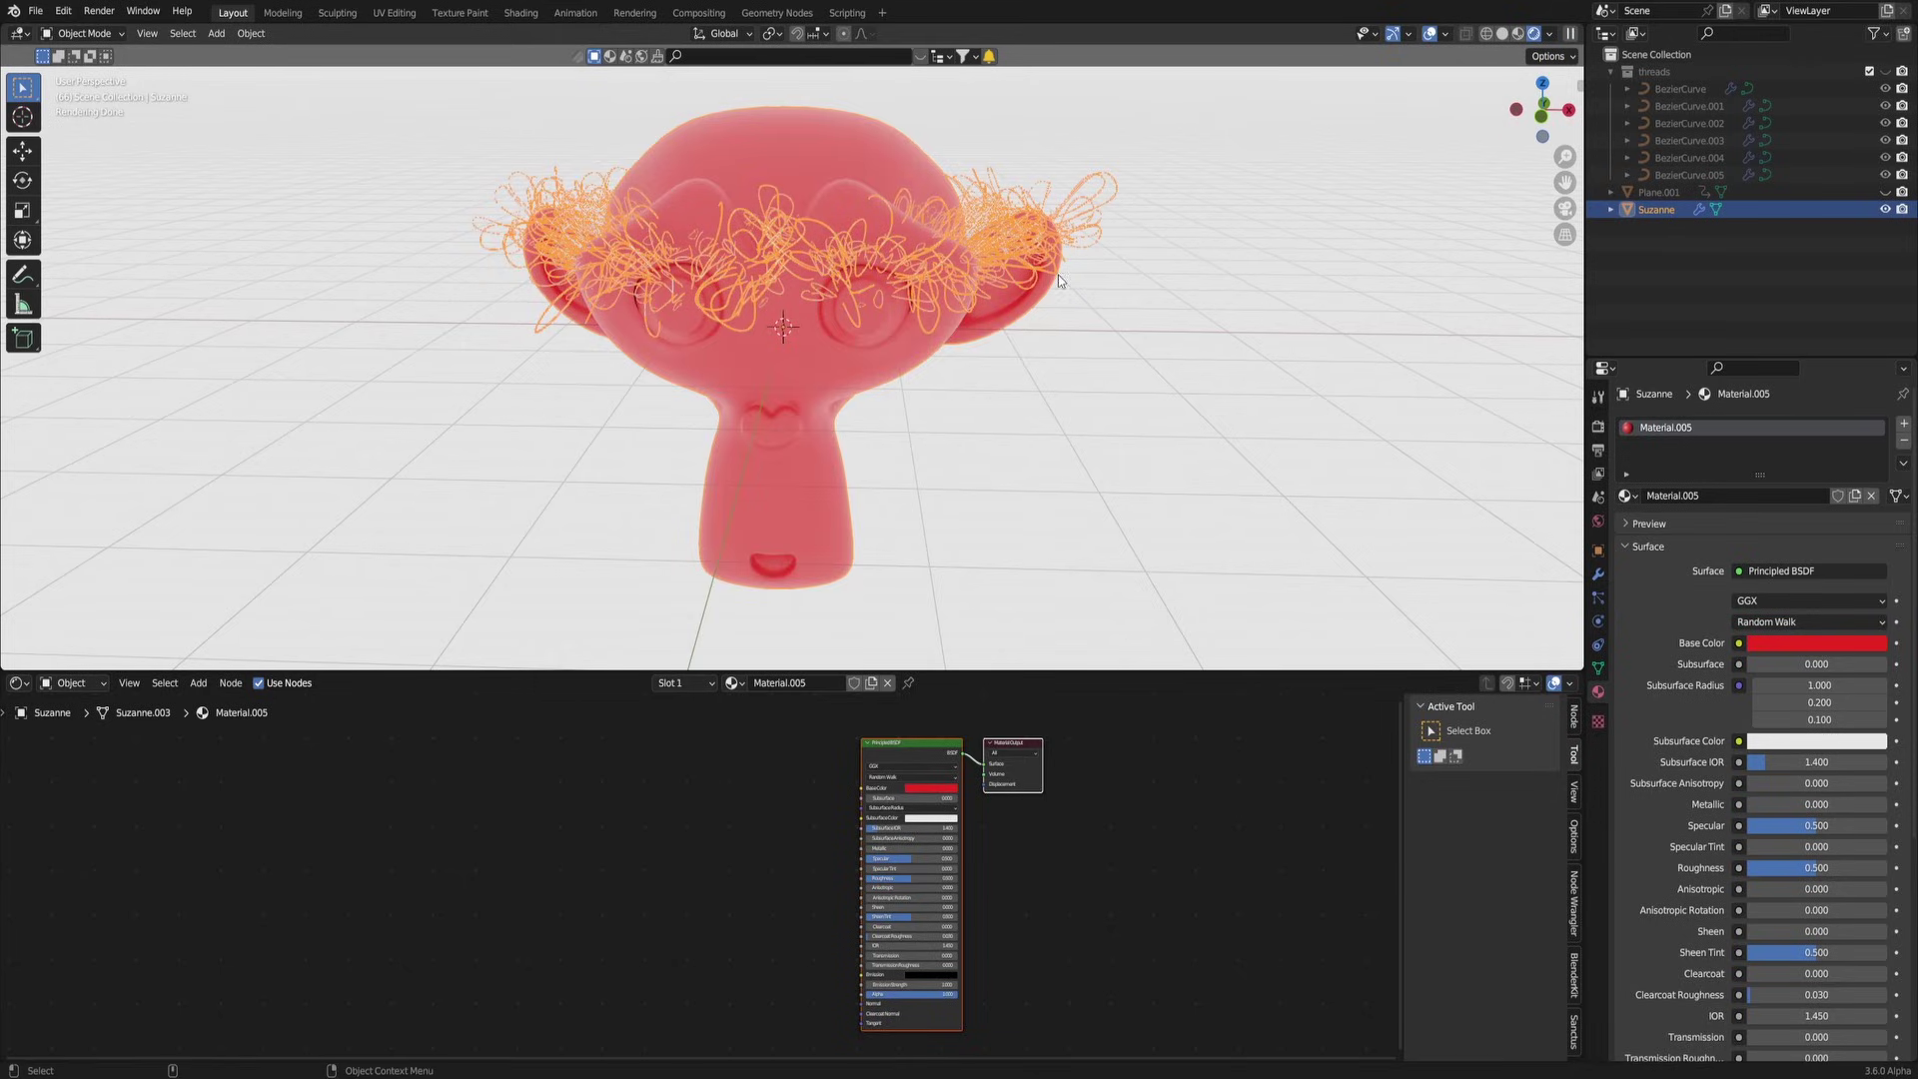
left_click(790, 829)
type("nois")
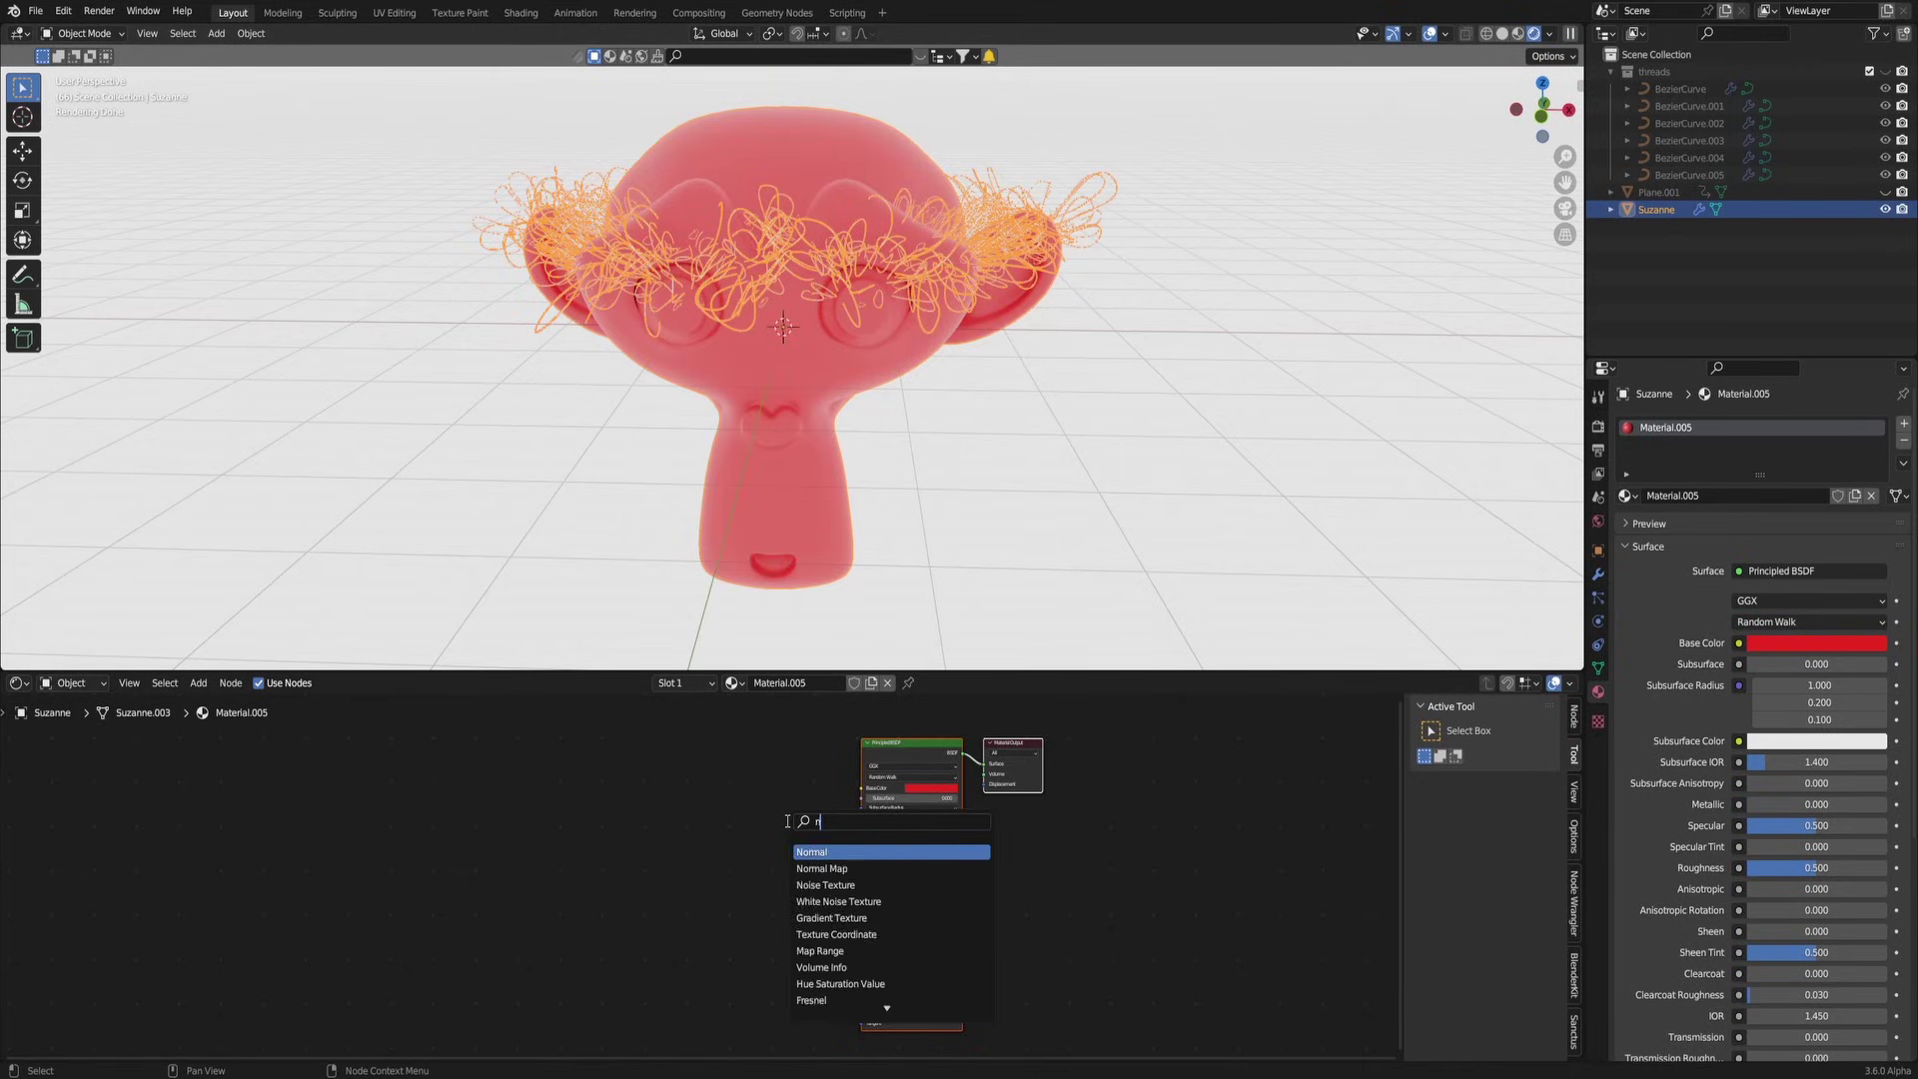
key("Return")
left_click(559, 854)
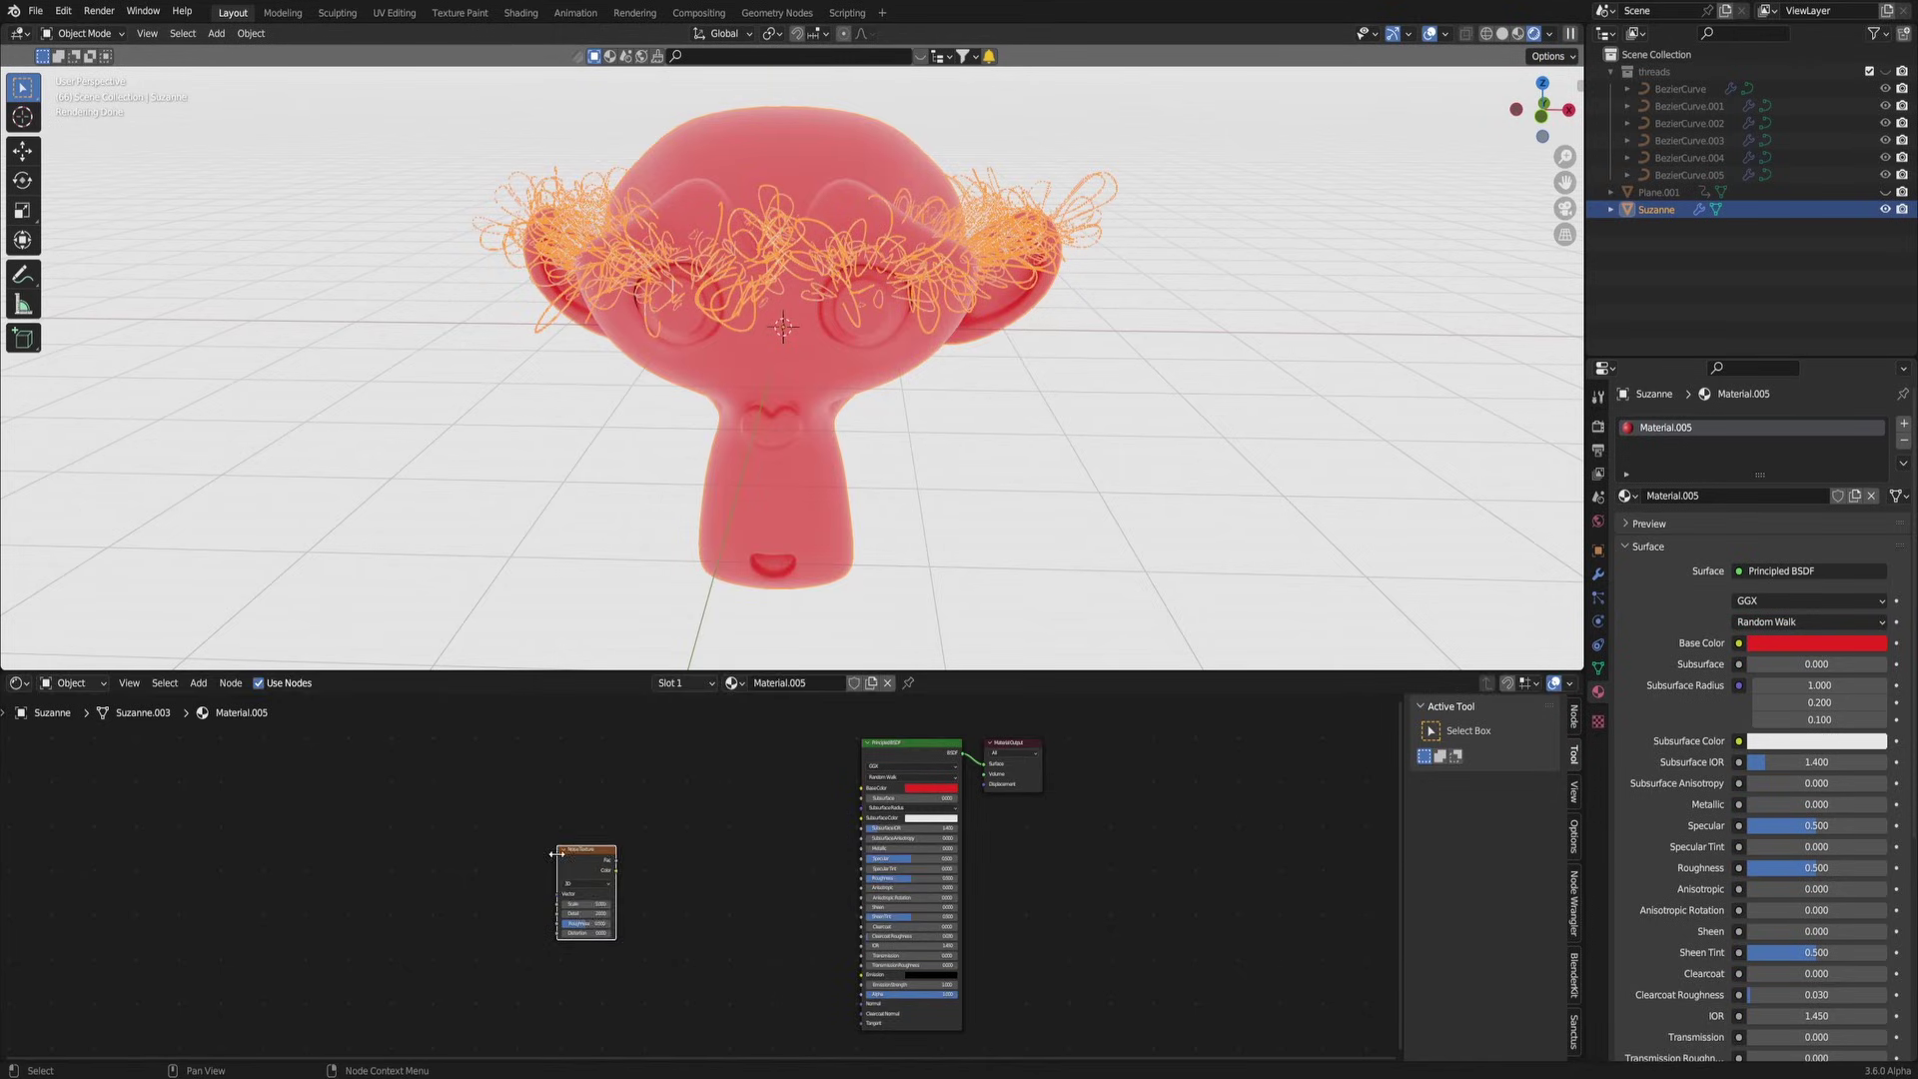
Step: Add a Gradient Texture node between the Noise Texture and the Principled BSDF
key("shift+a")
left_click(684, 837)
type("gradi")
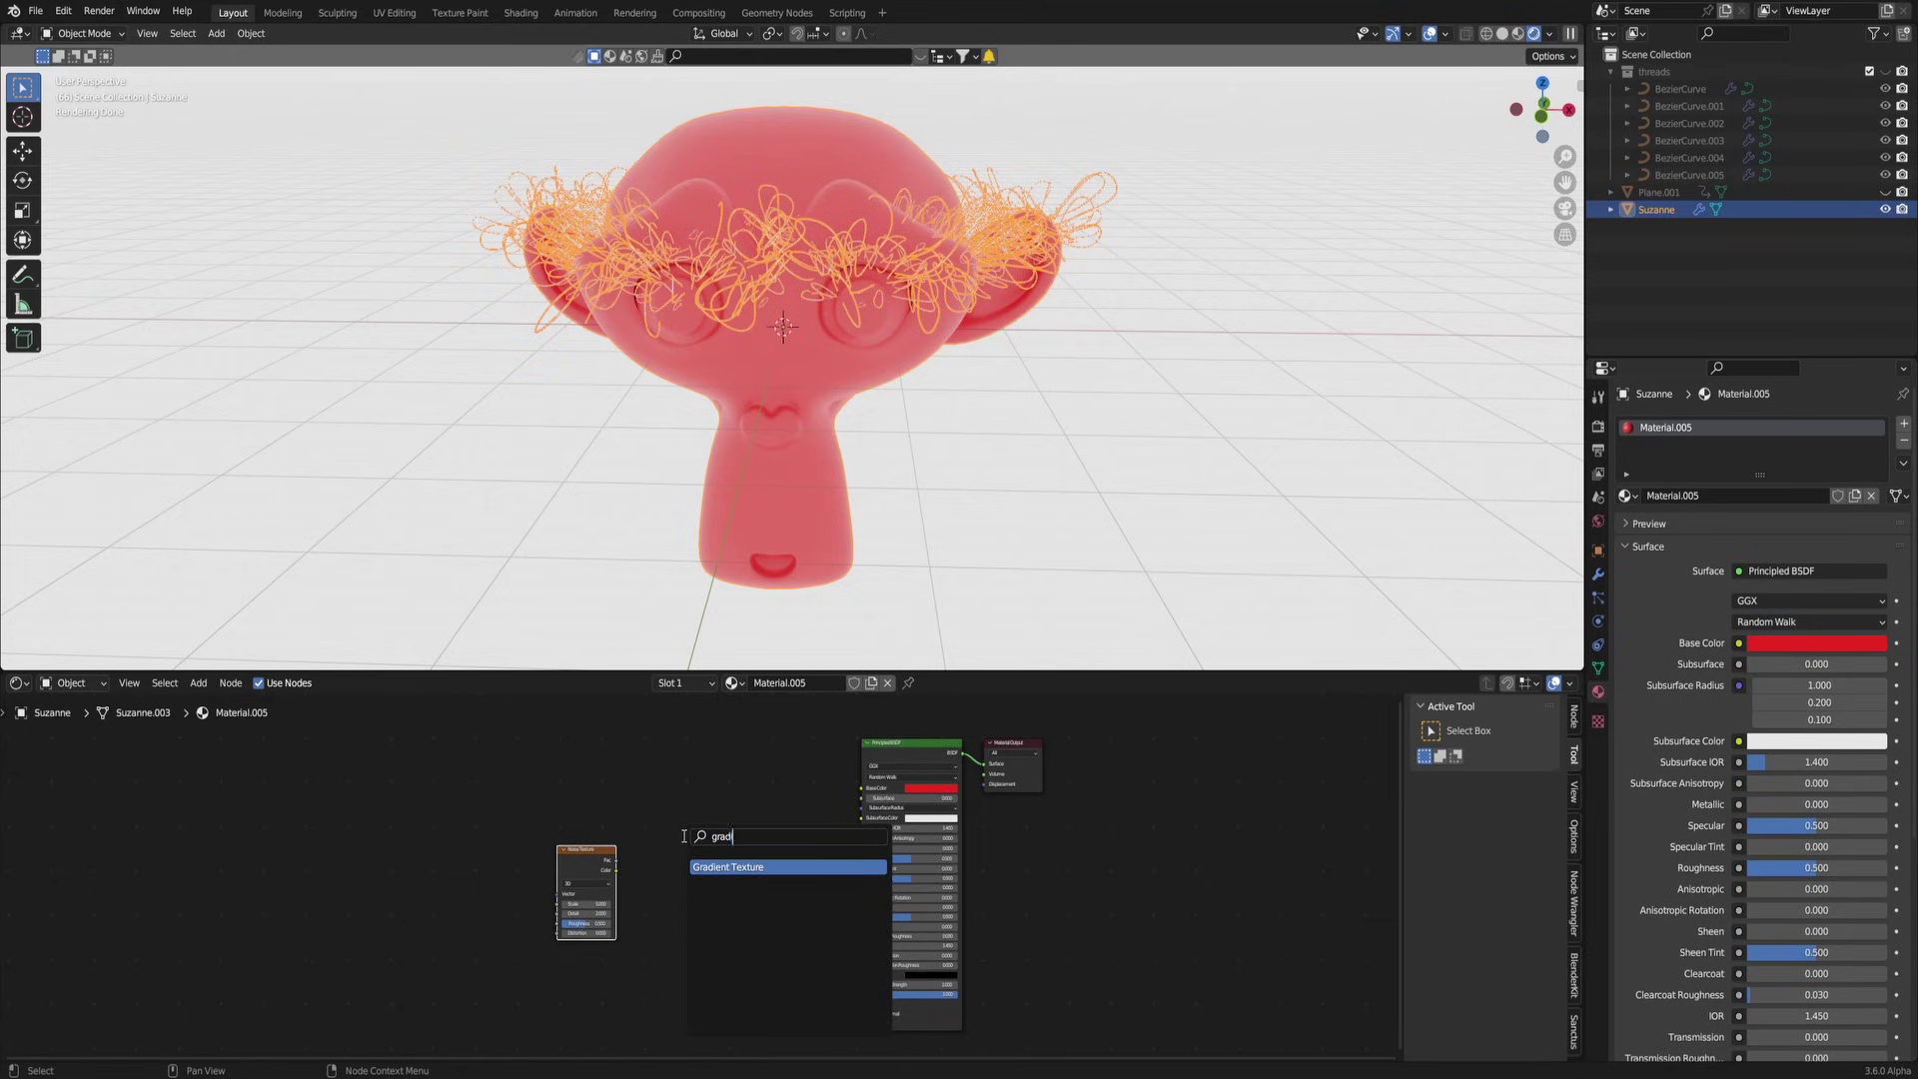
key("Return")
left_click(715, 769)
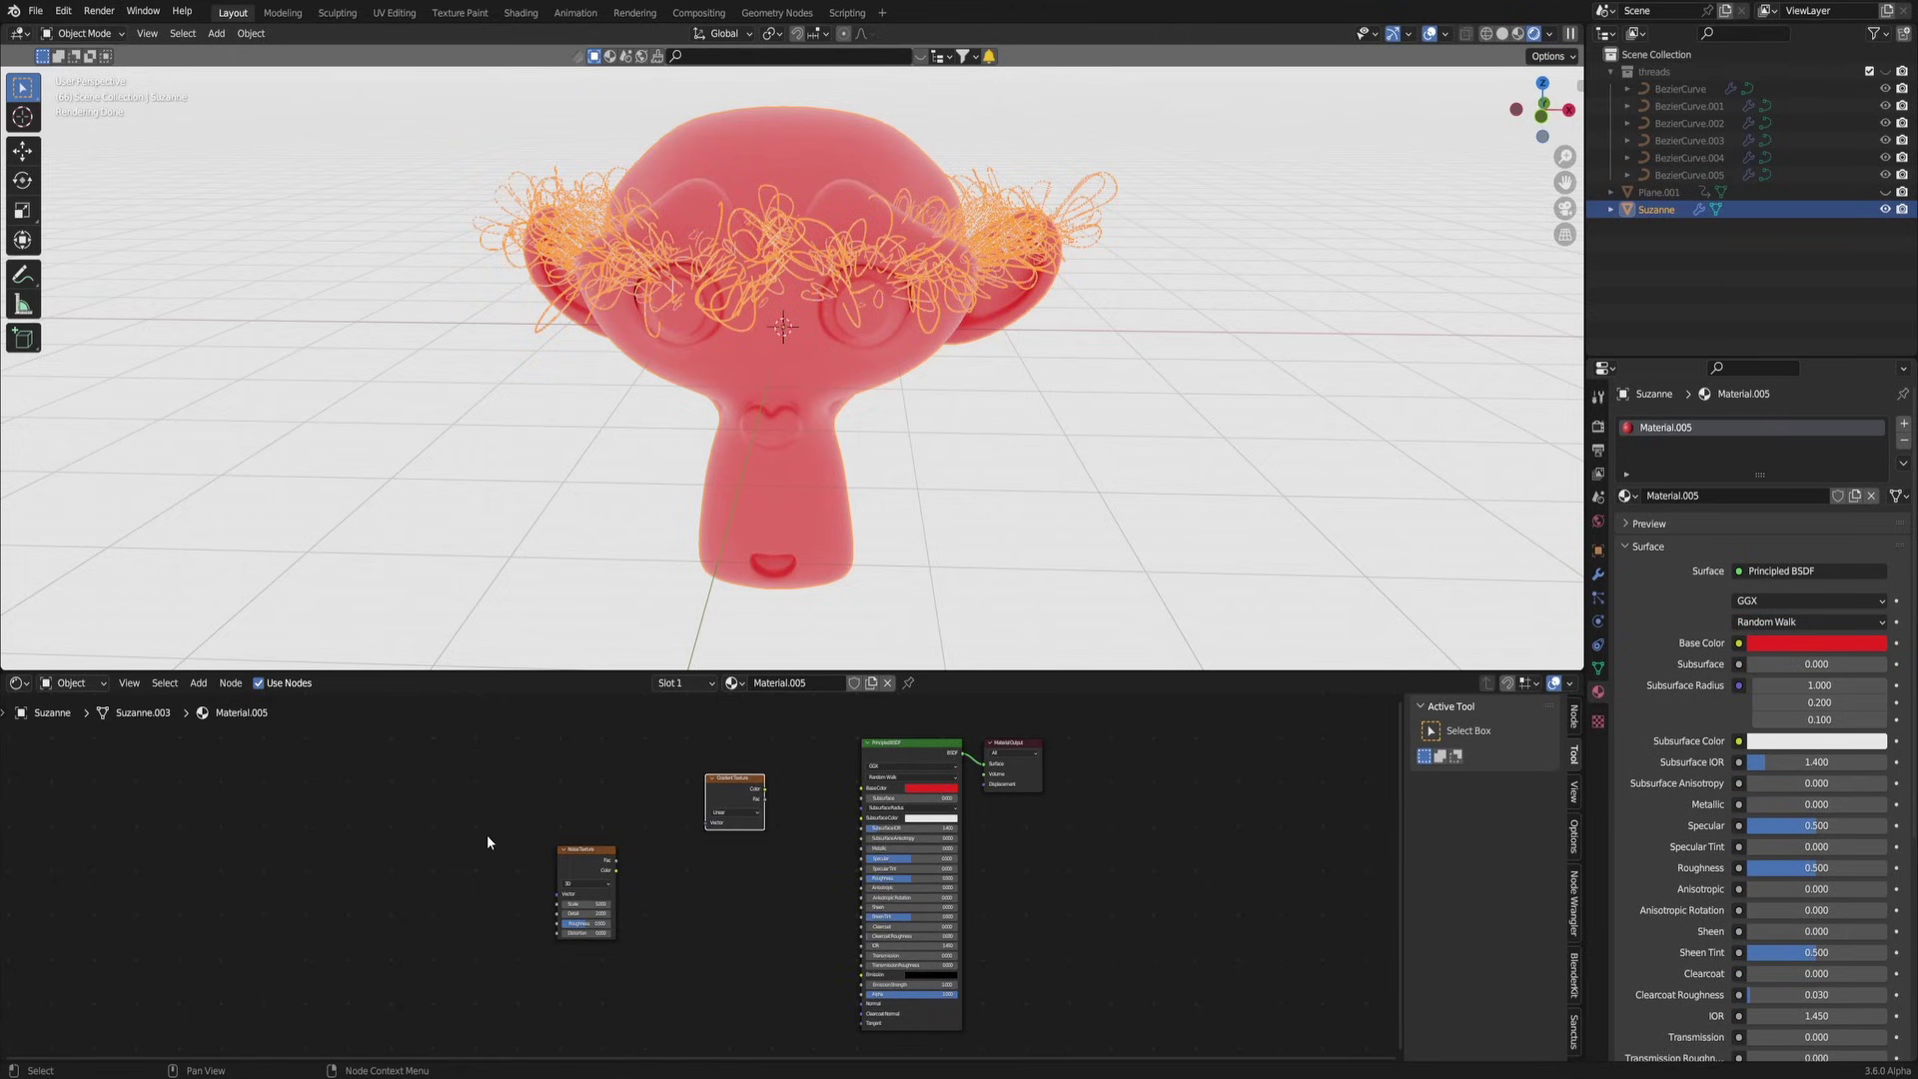
Step: Add a Color Ramp node beside the Noise Texture and another beside the Gradient Texture
scroll(488, 835, "up", 2)
key("shift+a")
left_click(630, 854)
type("c")
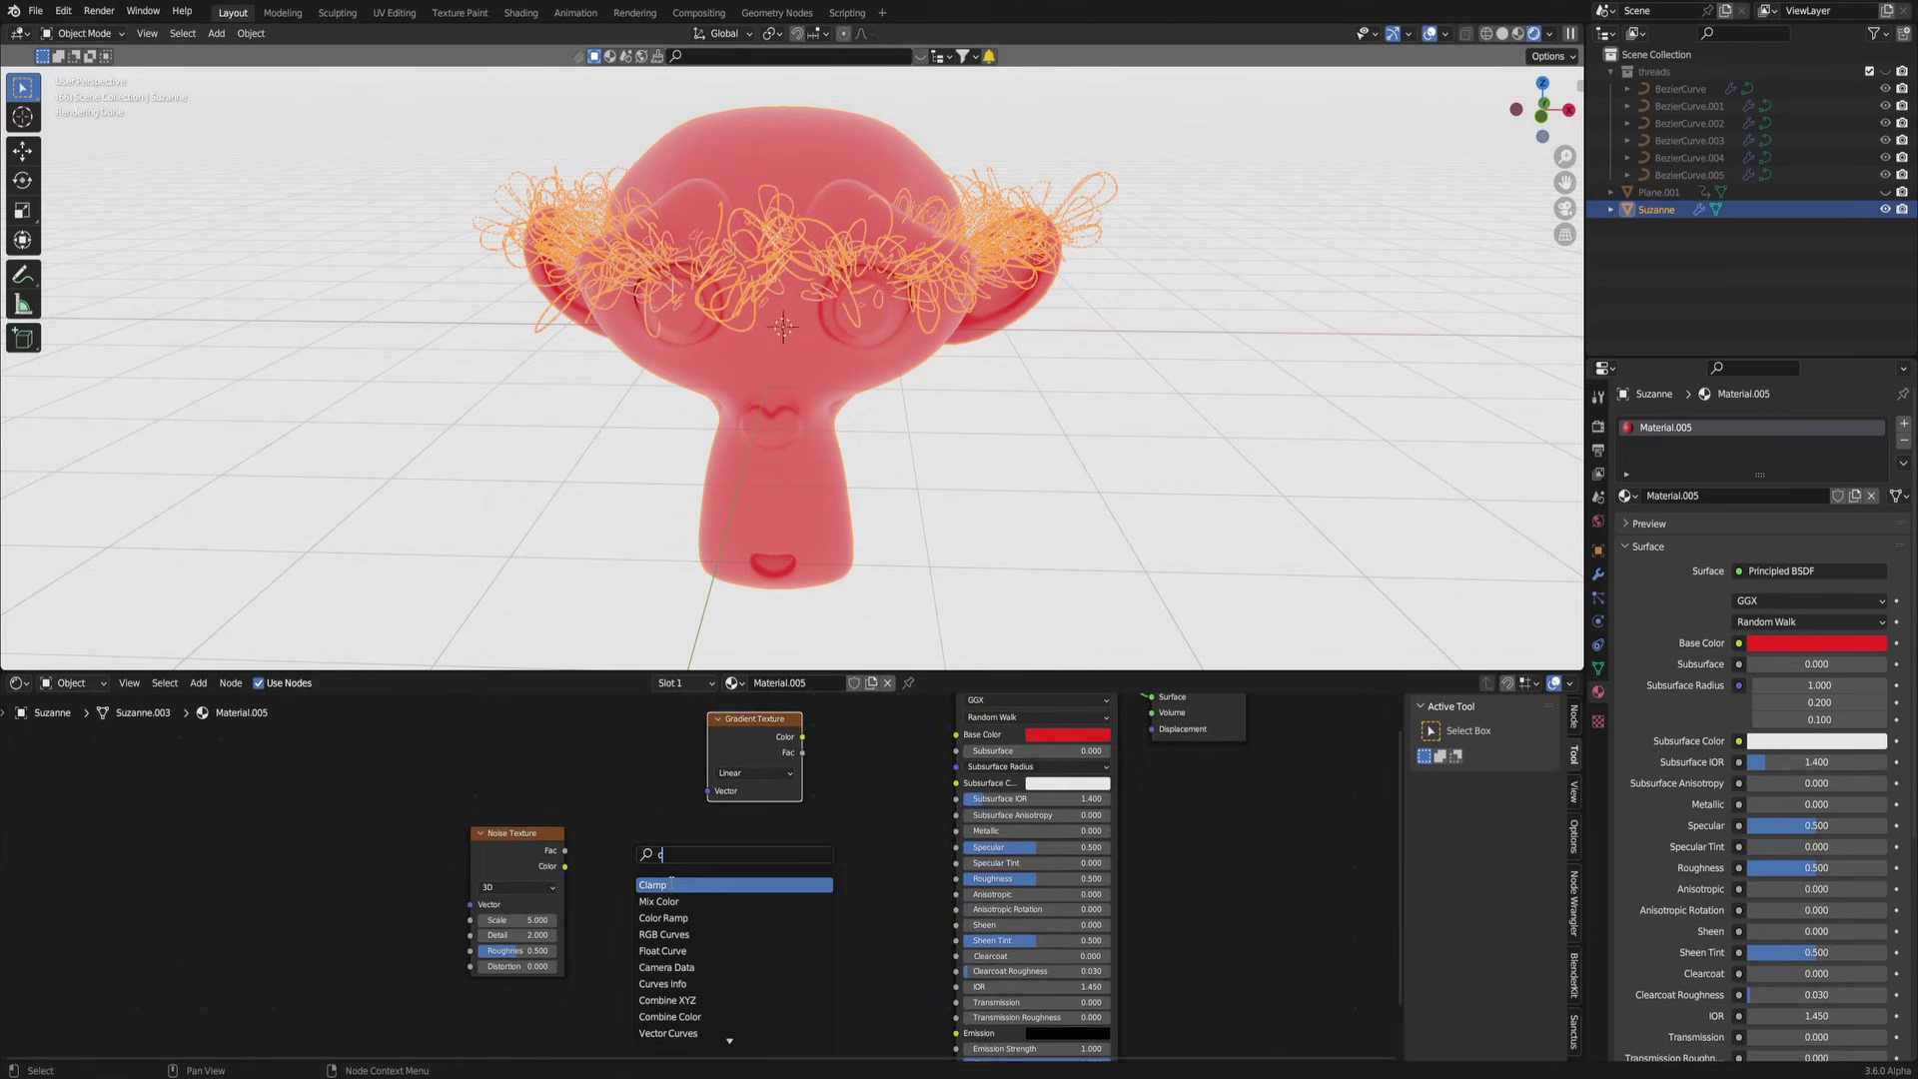
type("iolo")
key("BackSpace")
key("BackSpace")
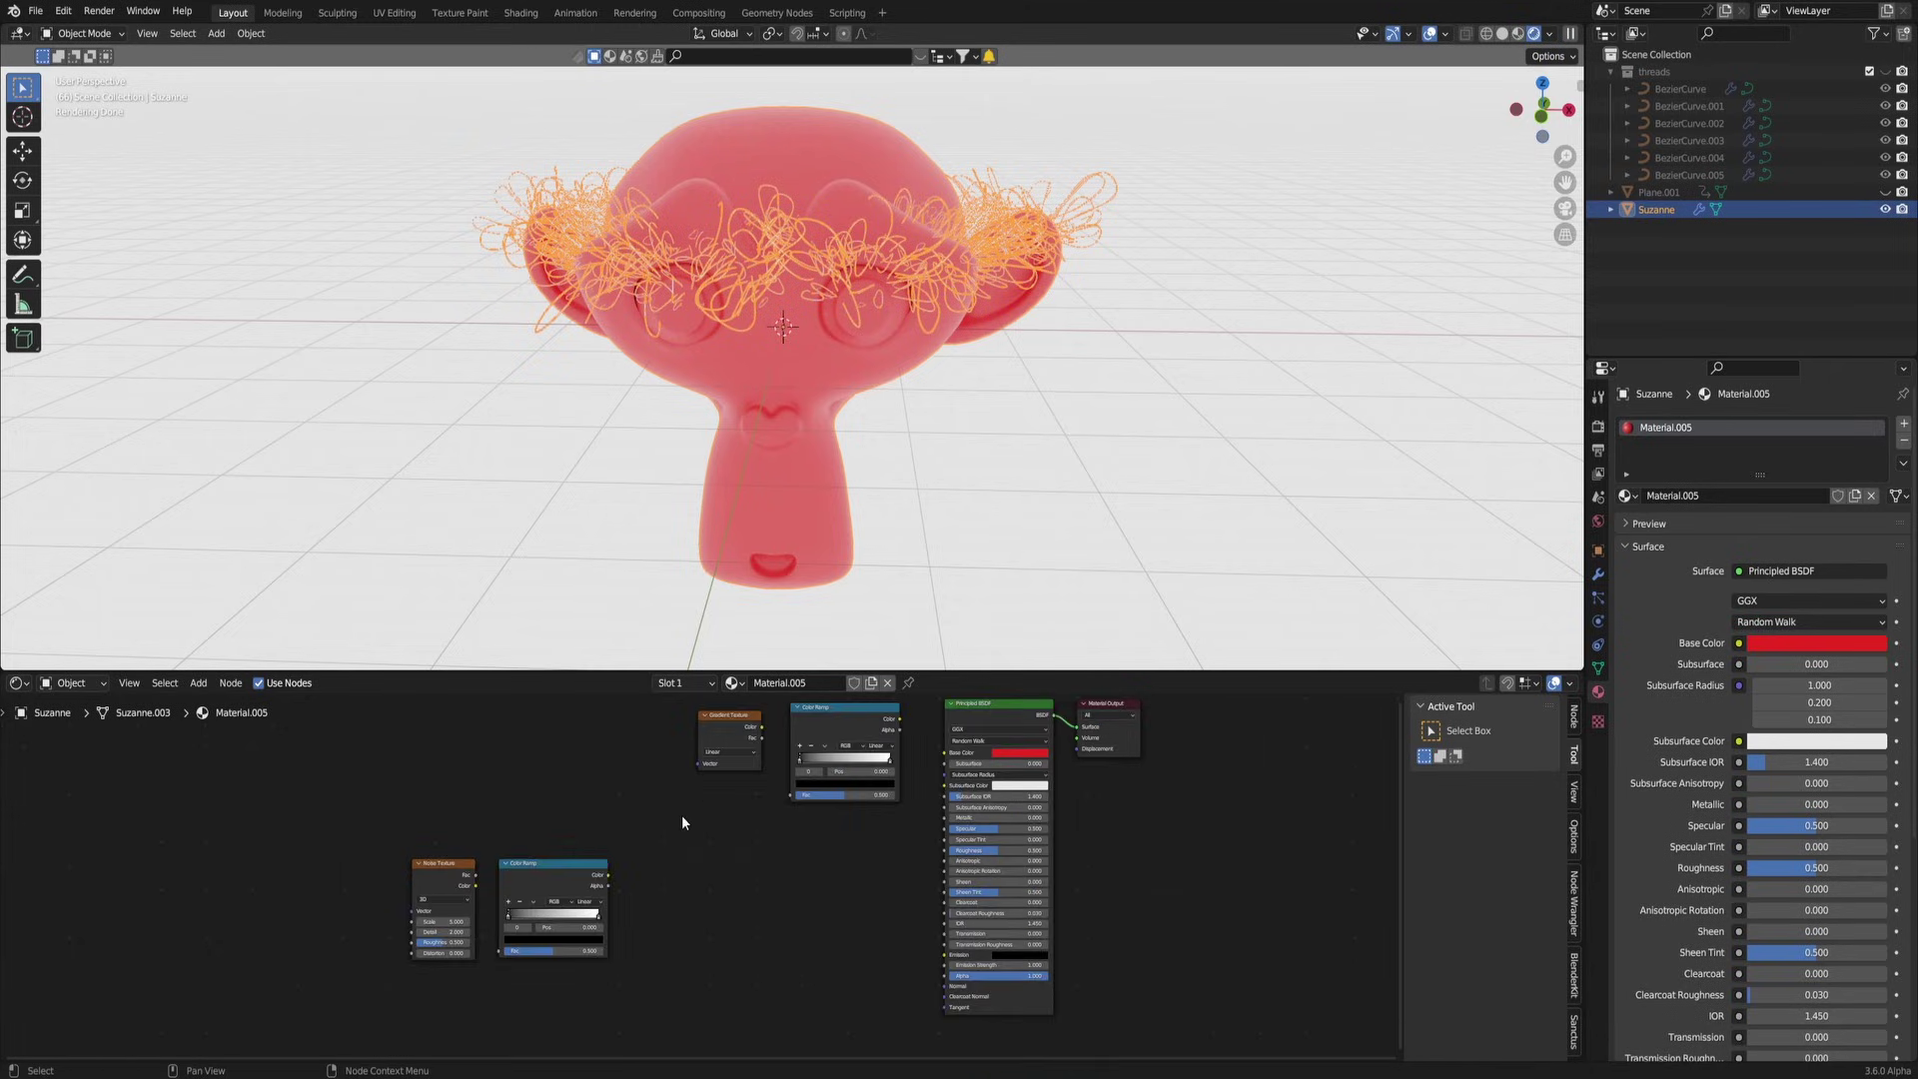
Step: Add a Mix node beneath the Gradient Texture and set its data type to Color
key("shift+a")
type("mix")
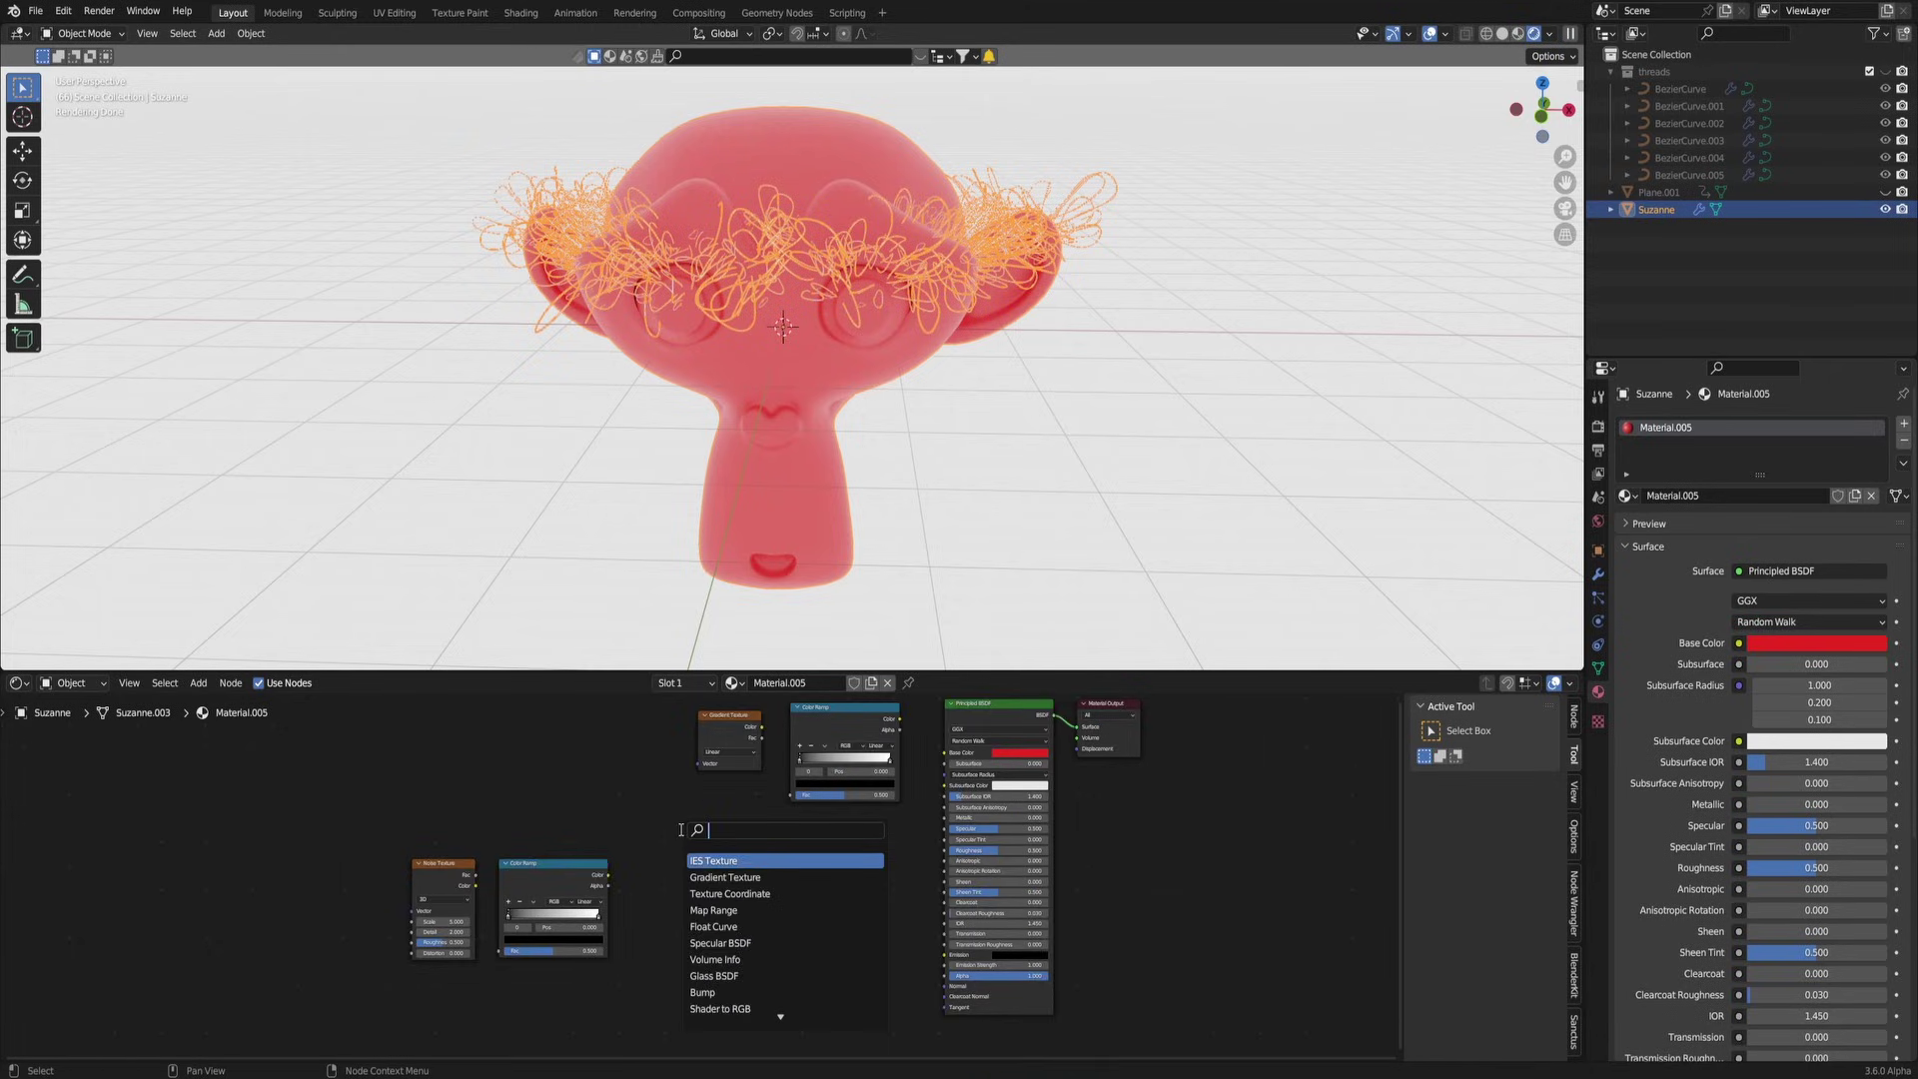
key("Return")
left_click(679, 830)
scroll(676, 759, "up", 3)
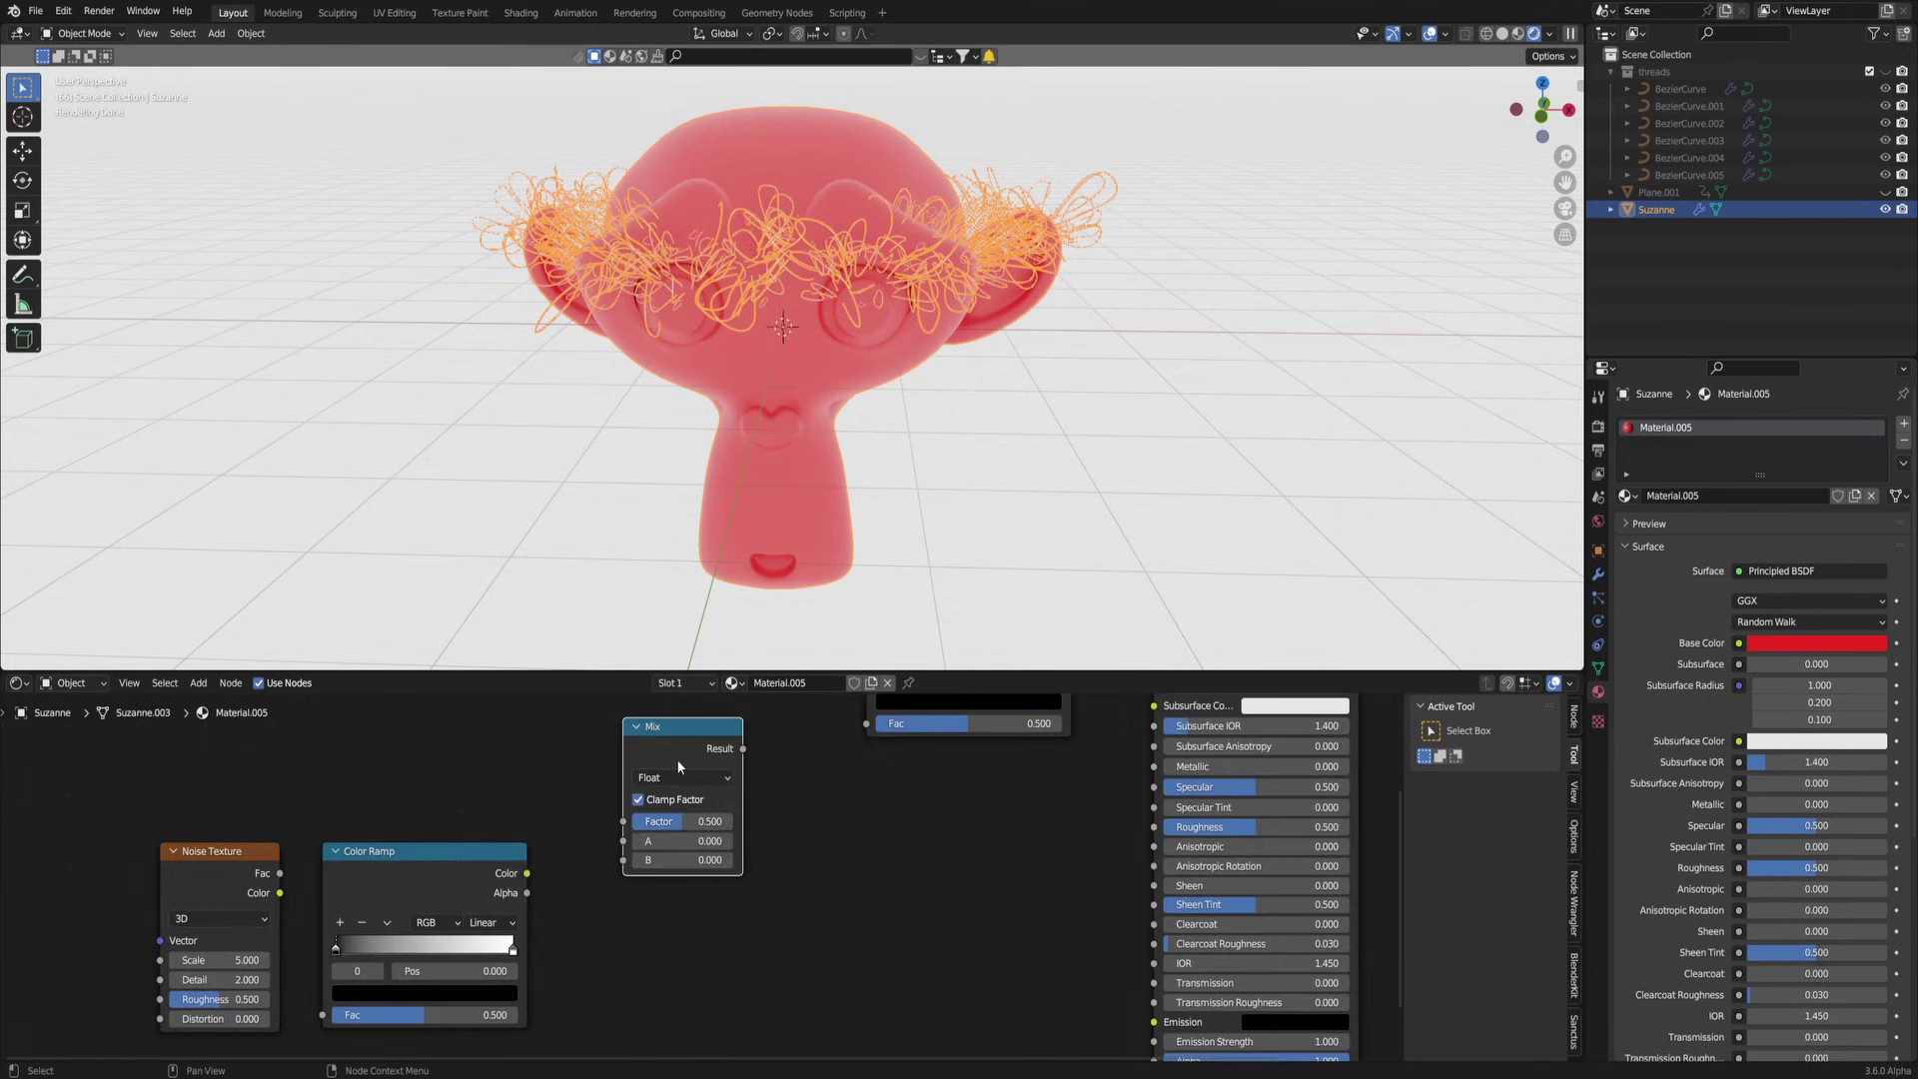
left_click(678, 777)
left_click(679, 837)
scroll(699, 859, "down", 4)
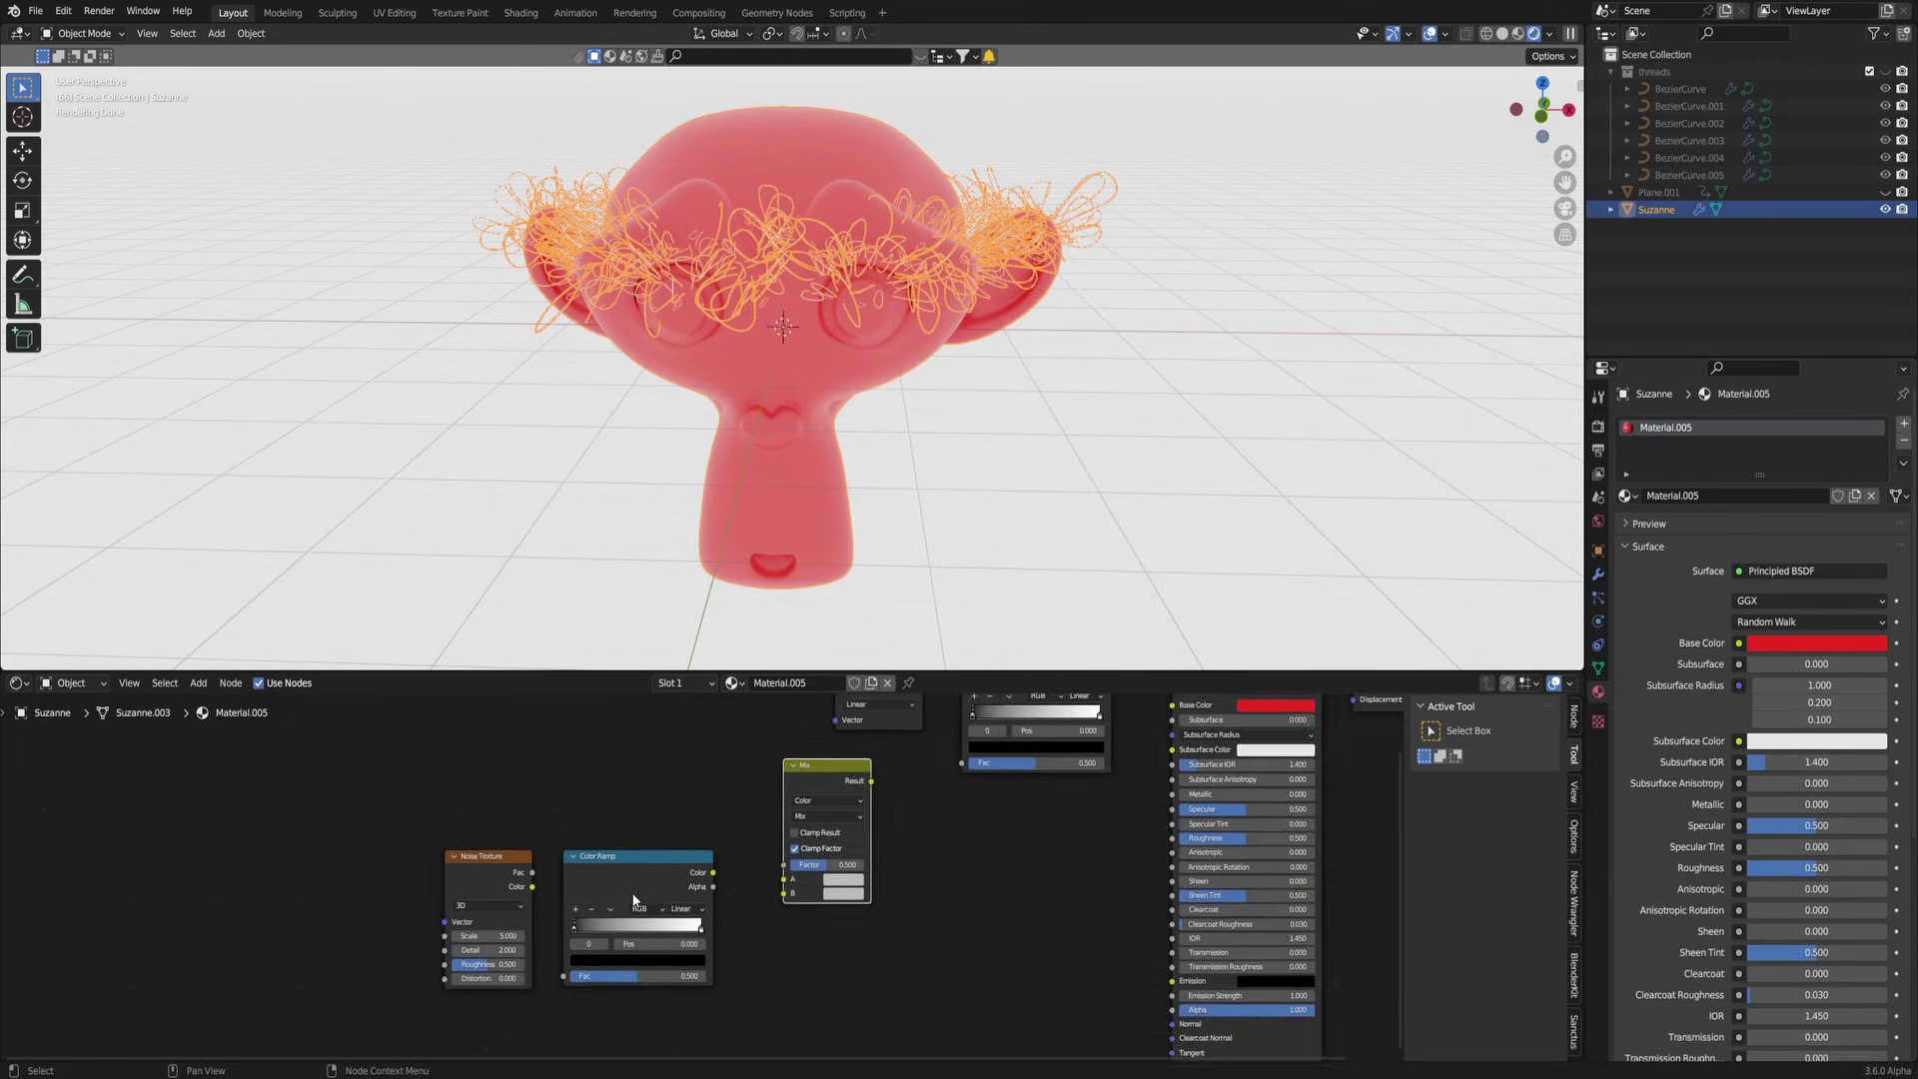
Step: Reposition the Noise Texture node and add Texture Coordinate and Mapping nodes to its Vector input
key("shift+a")
key("Escape")
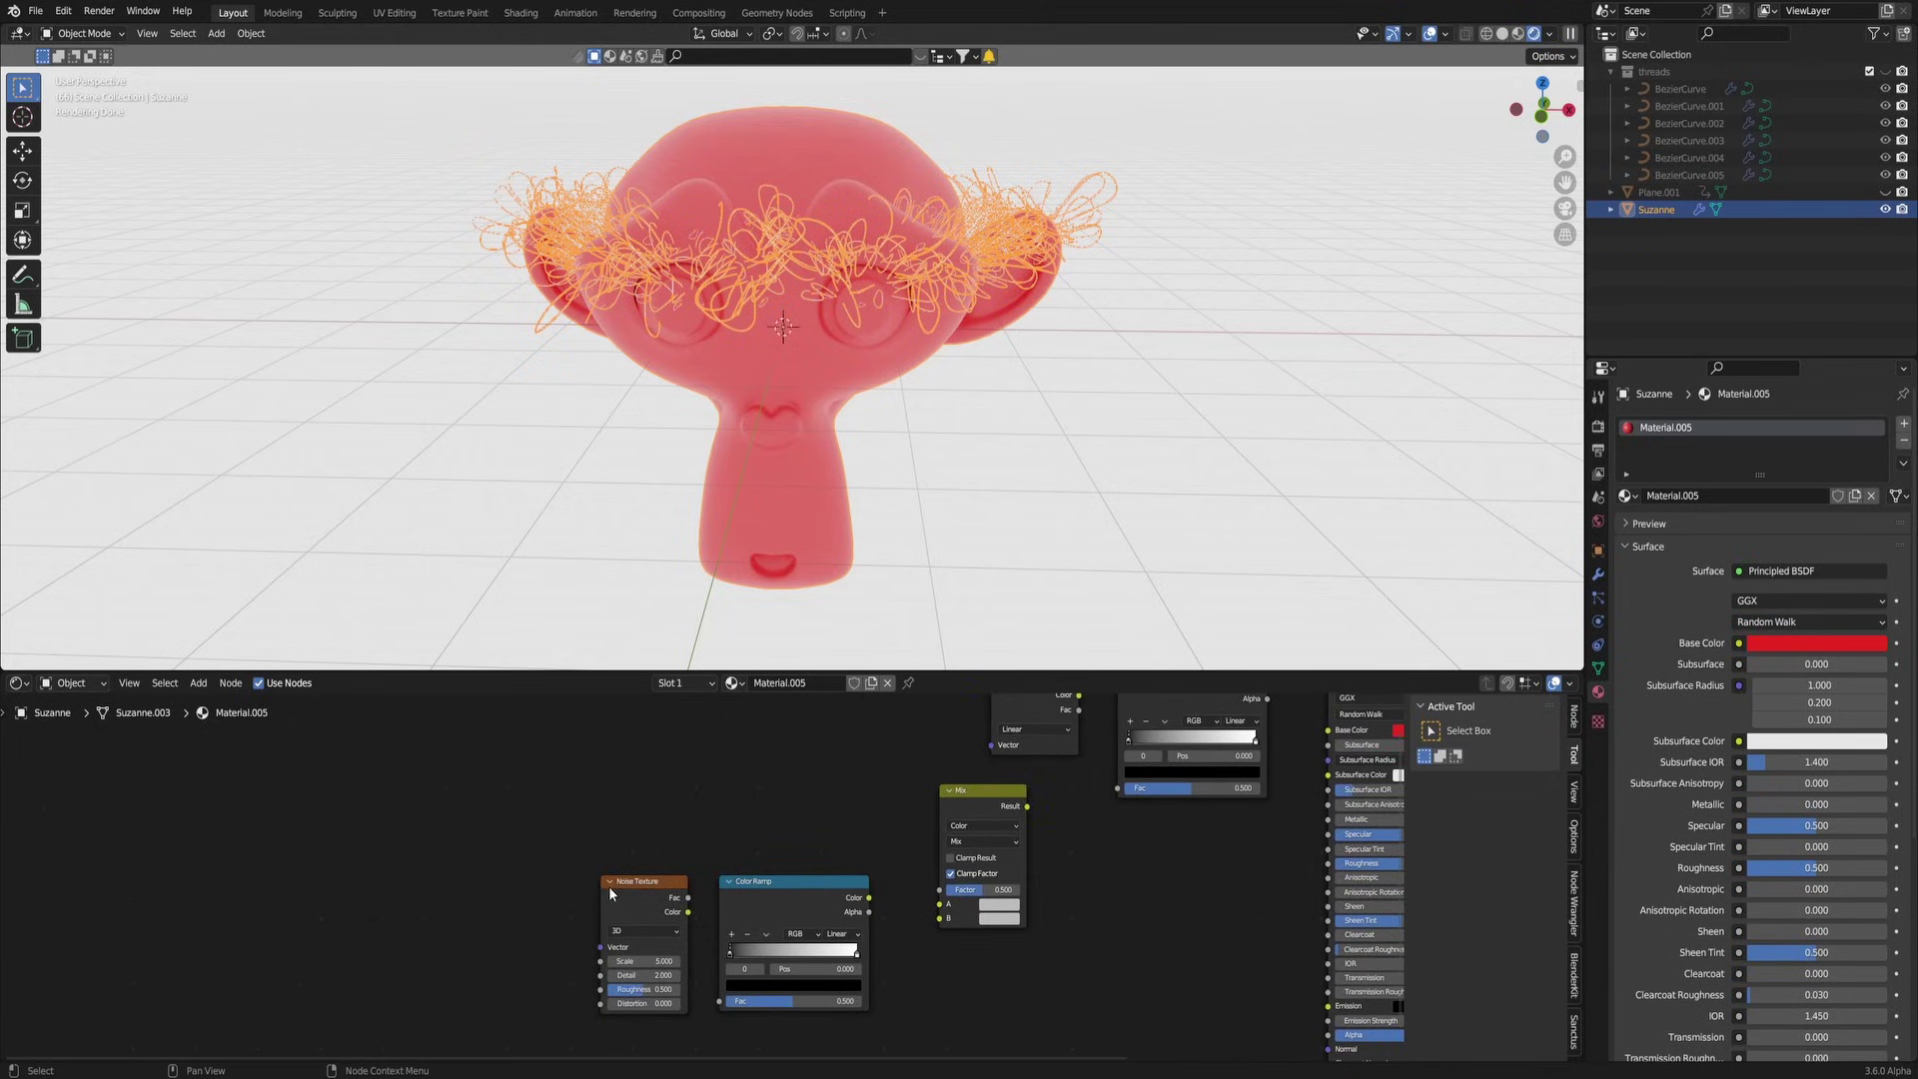
left_click_drag(611, 893, 634, 881)
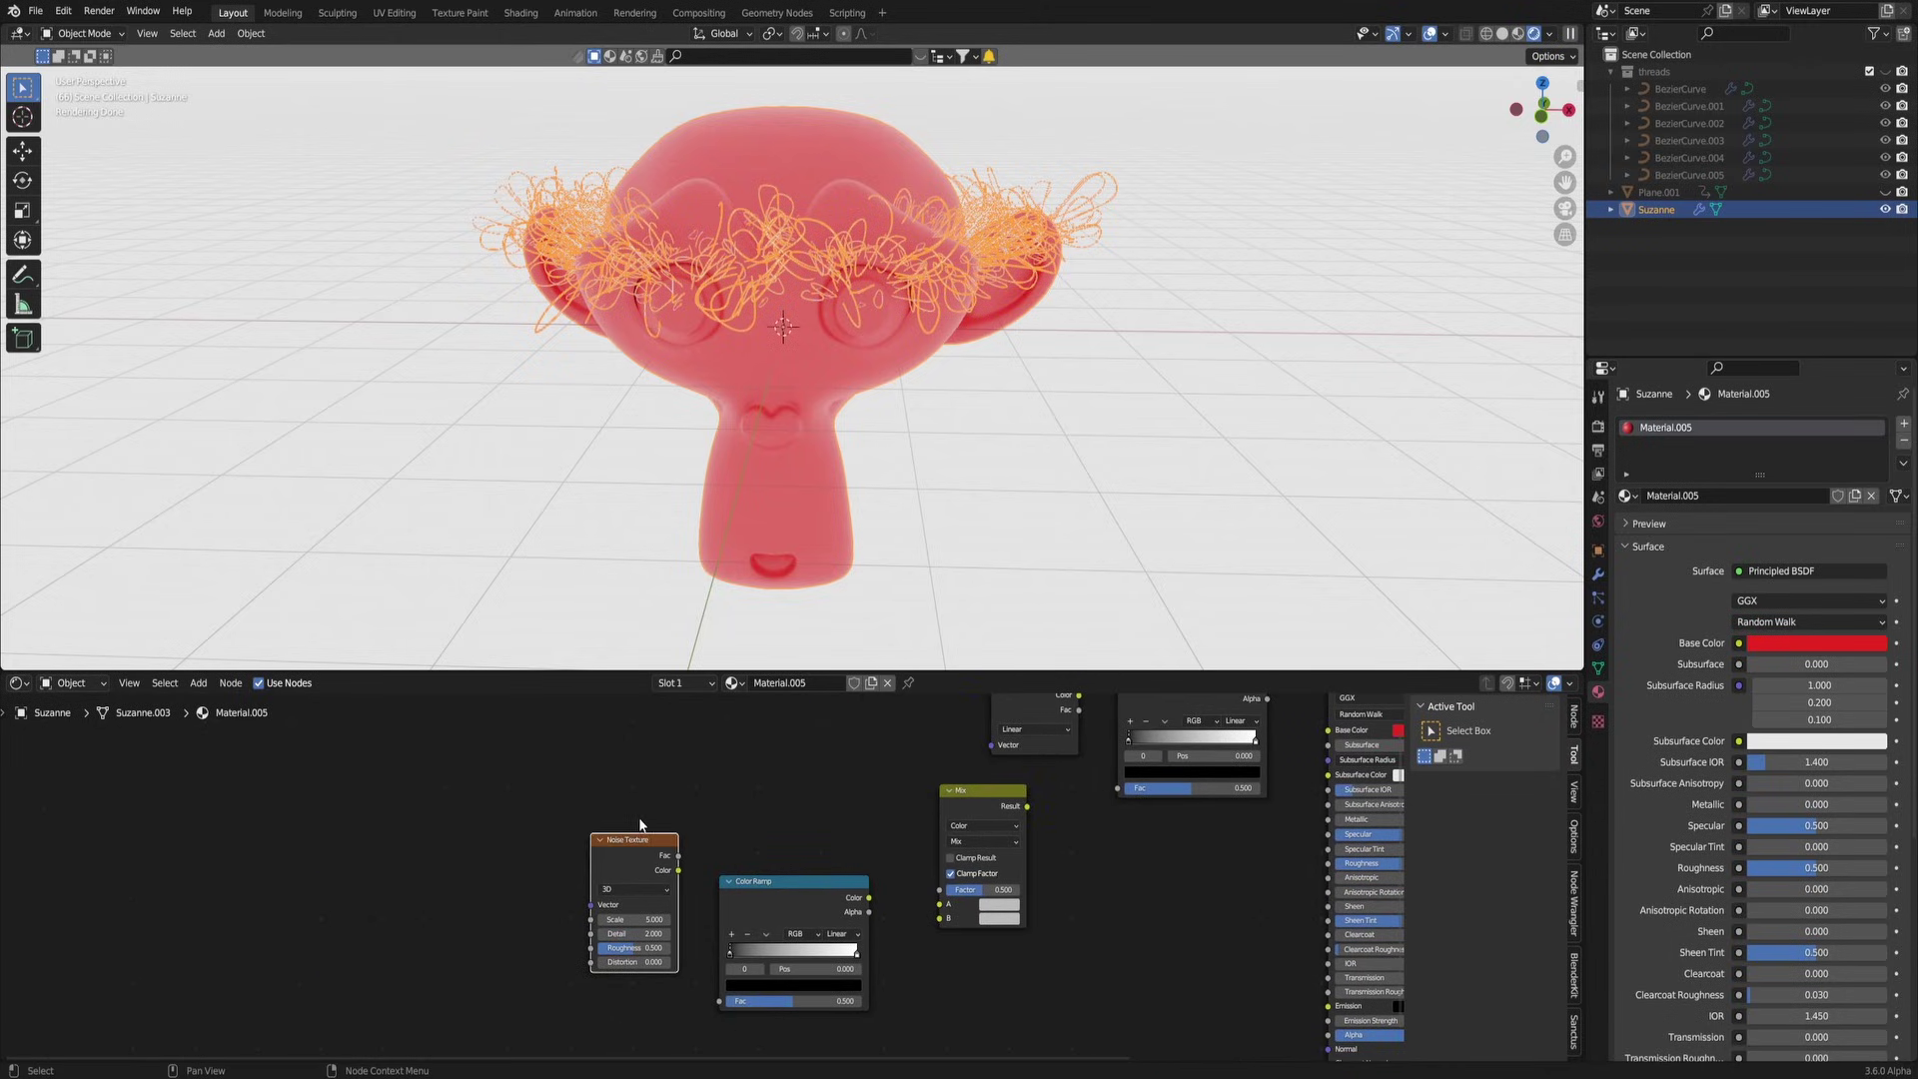
key("ctrl+t")
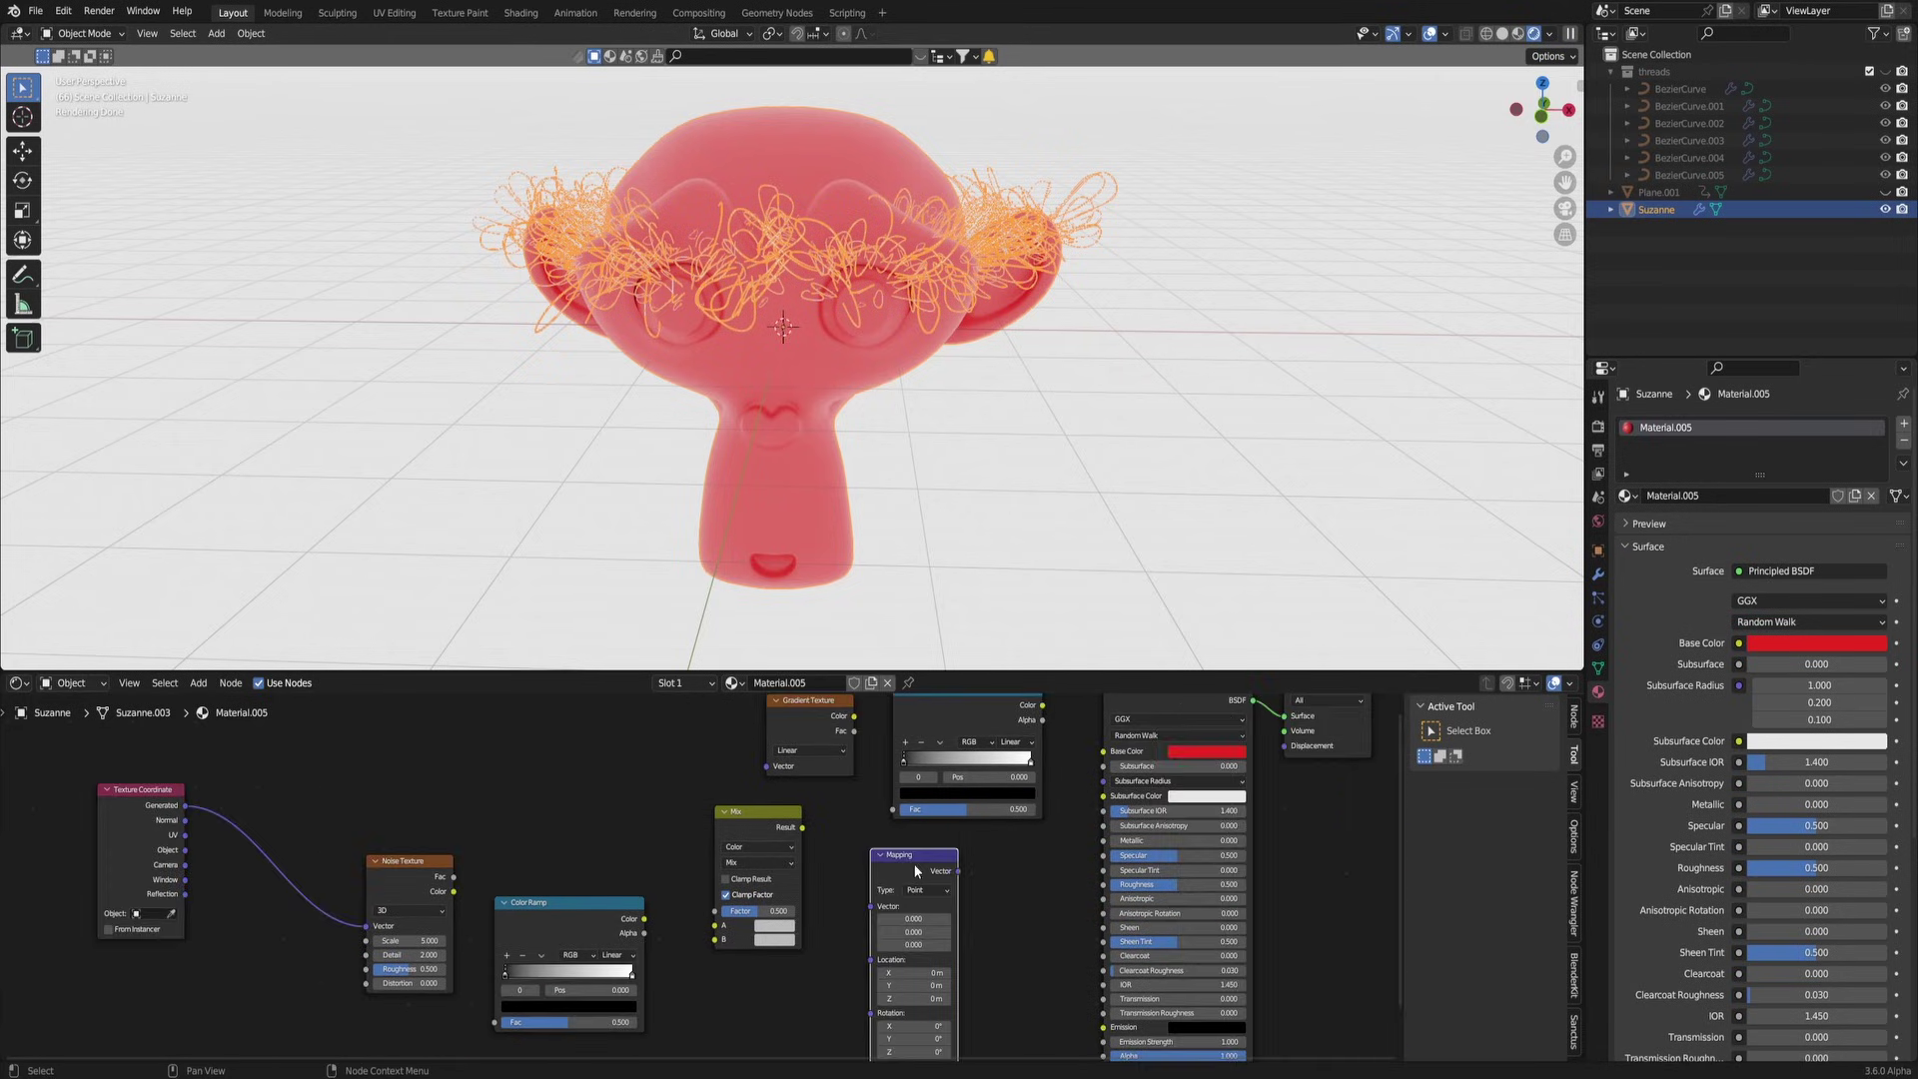
Step: Place the detached Mapping node beneath the gradient's Color Ramp, with Texture Coordinate linked directly to Noise Texture
left_click_drag(931, 867, 958, 836)
scroll(954, 876, "down", 4)
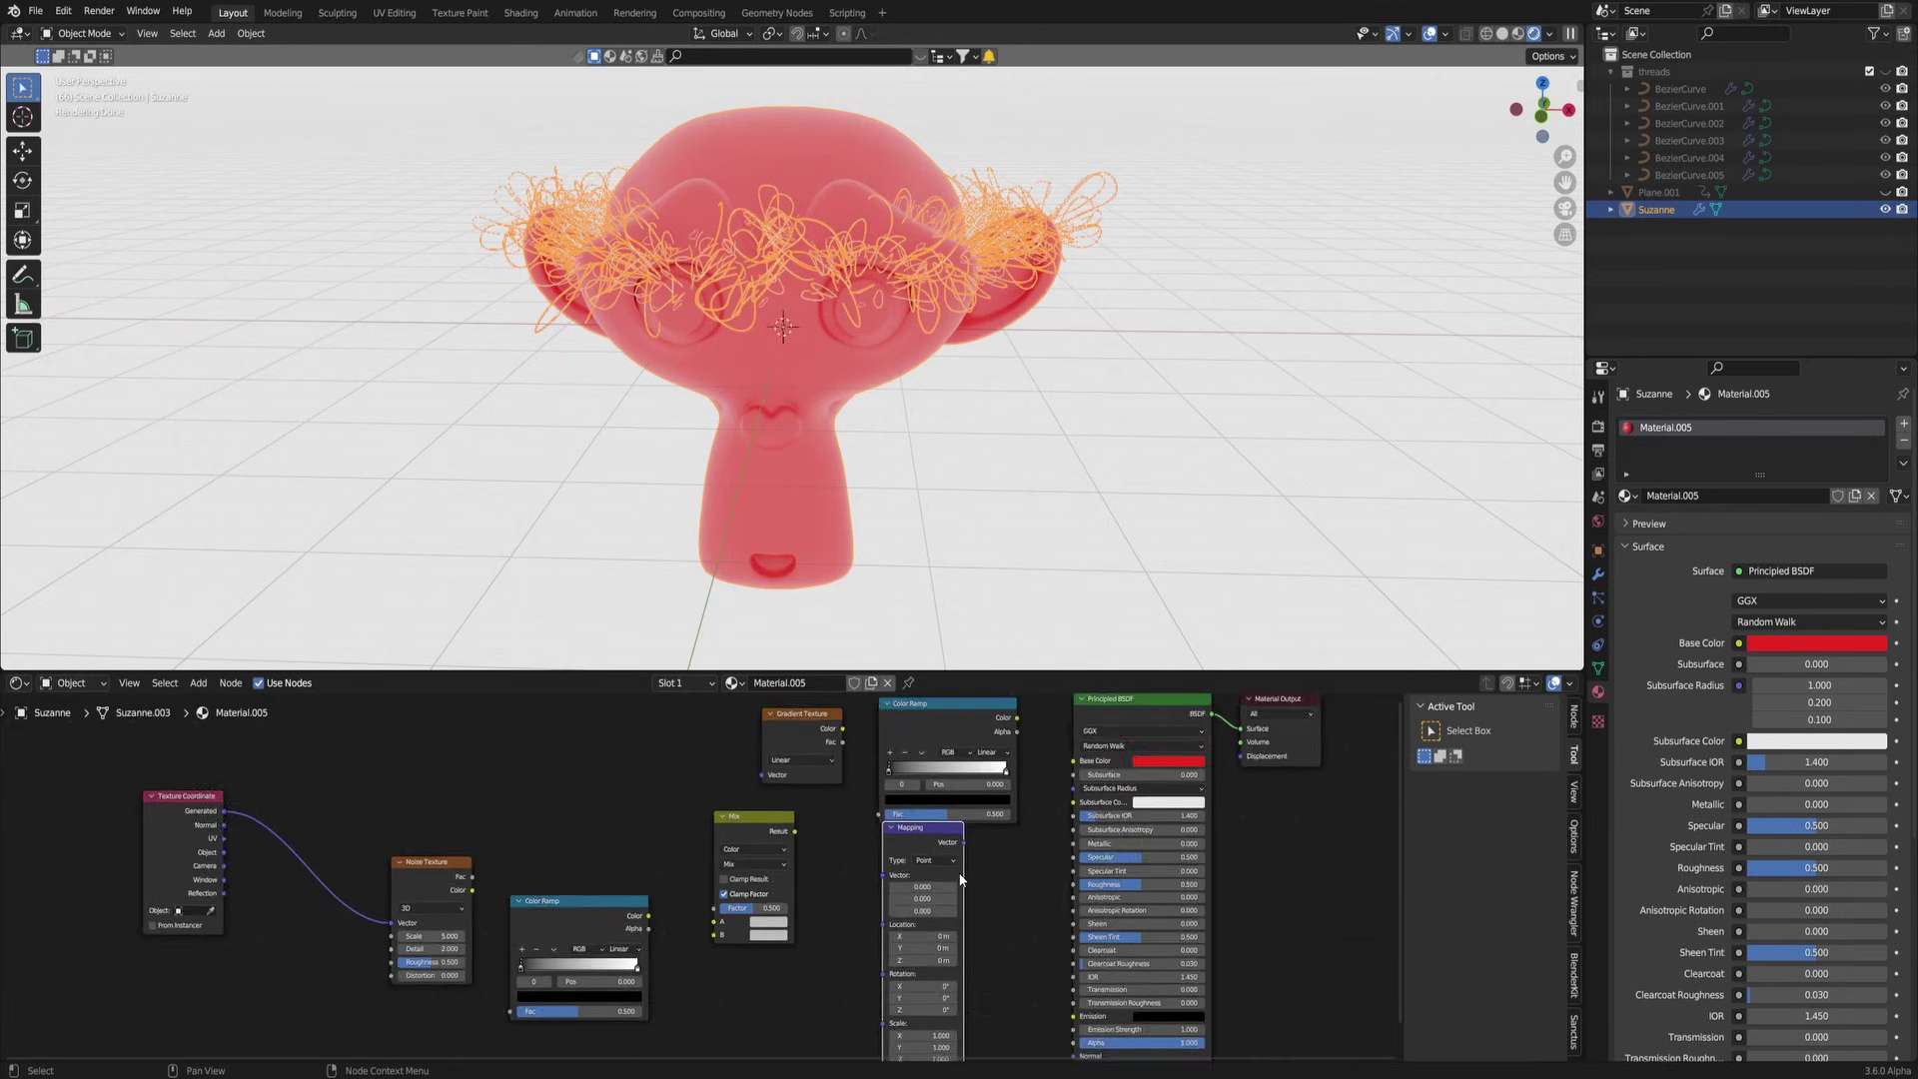
middle_click_drag(913, 868, 925, 895)
left_click_drag(745, 867, 724, 873)
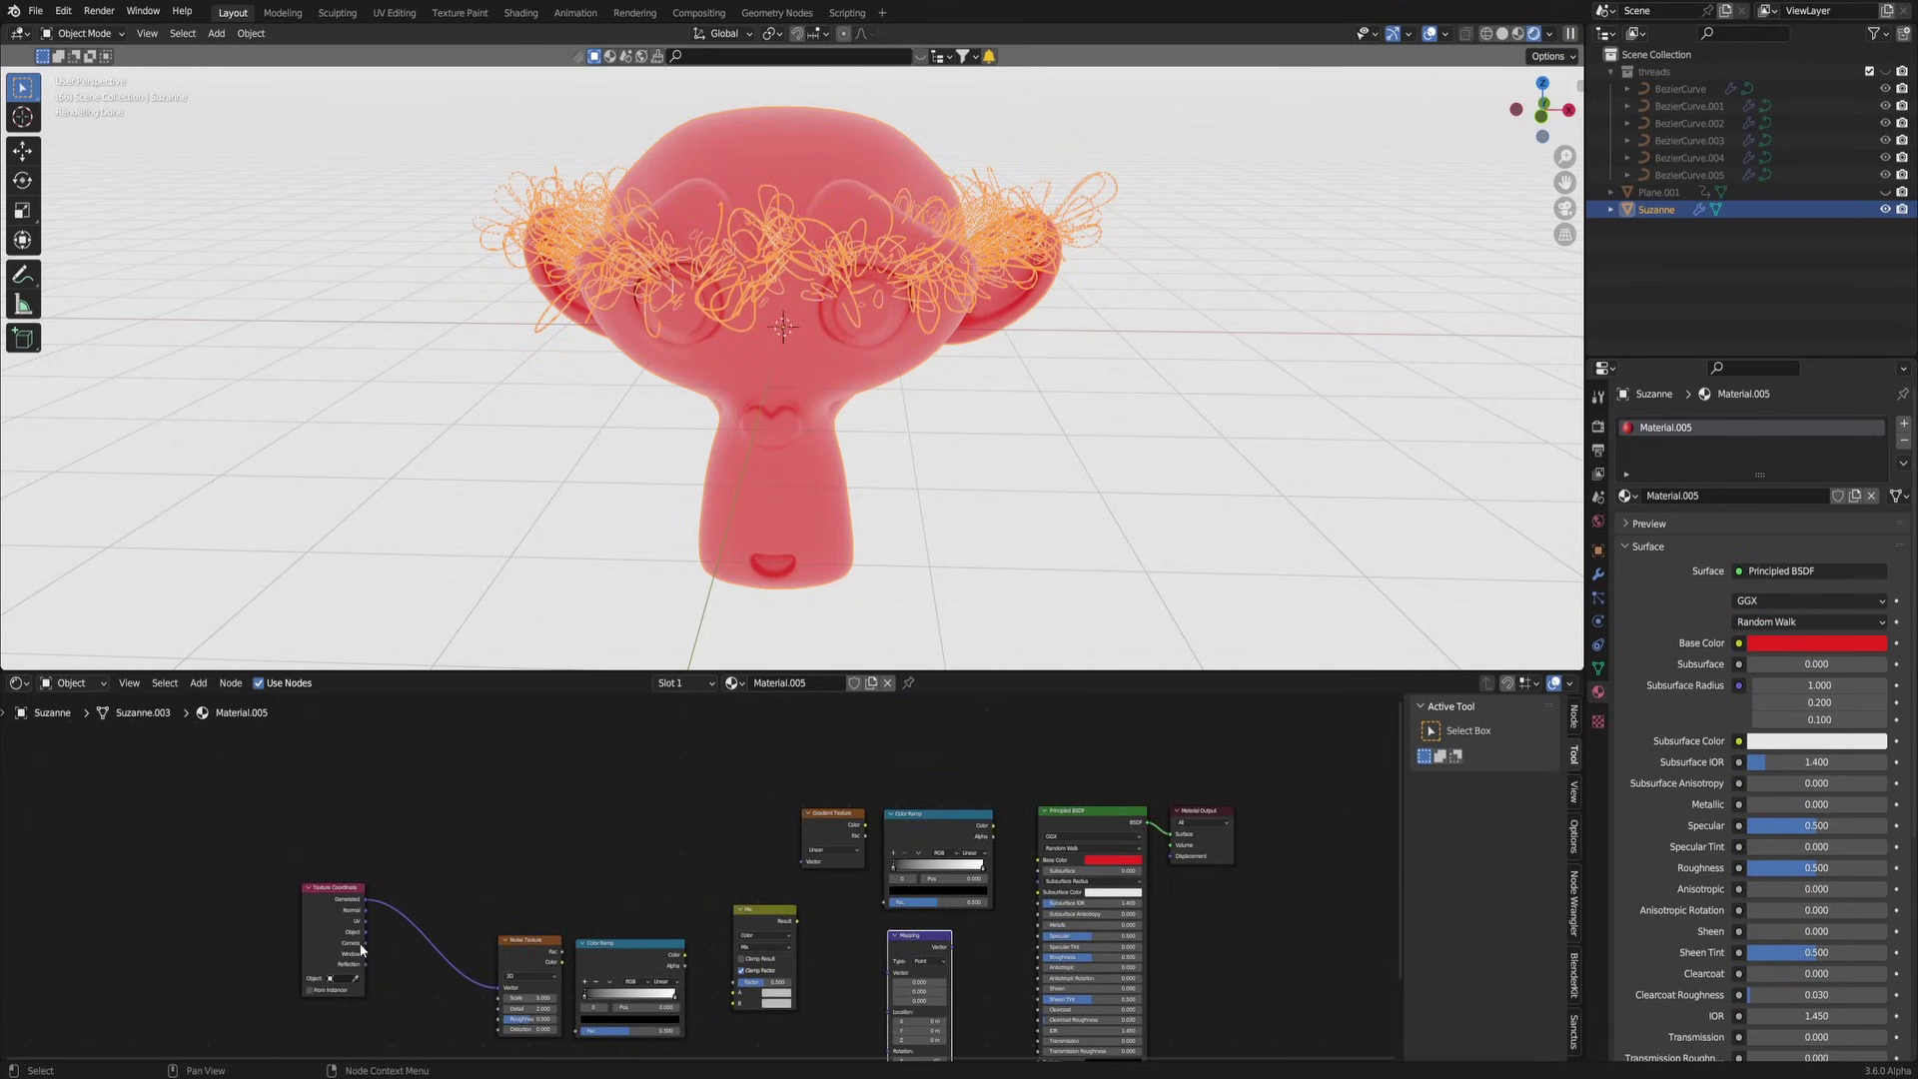
Step: Set the Texture Coordinate node's Object to Plane.001
middle_click_drag(440, 981, 511, 920)
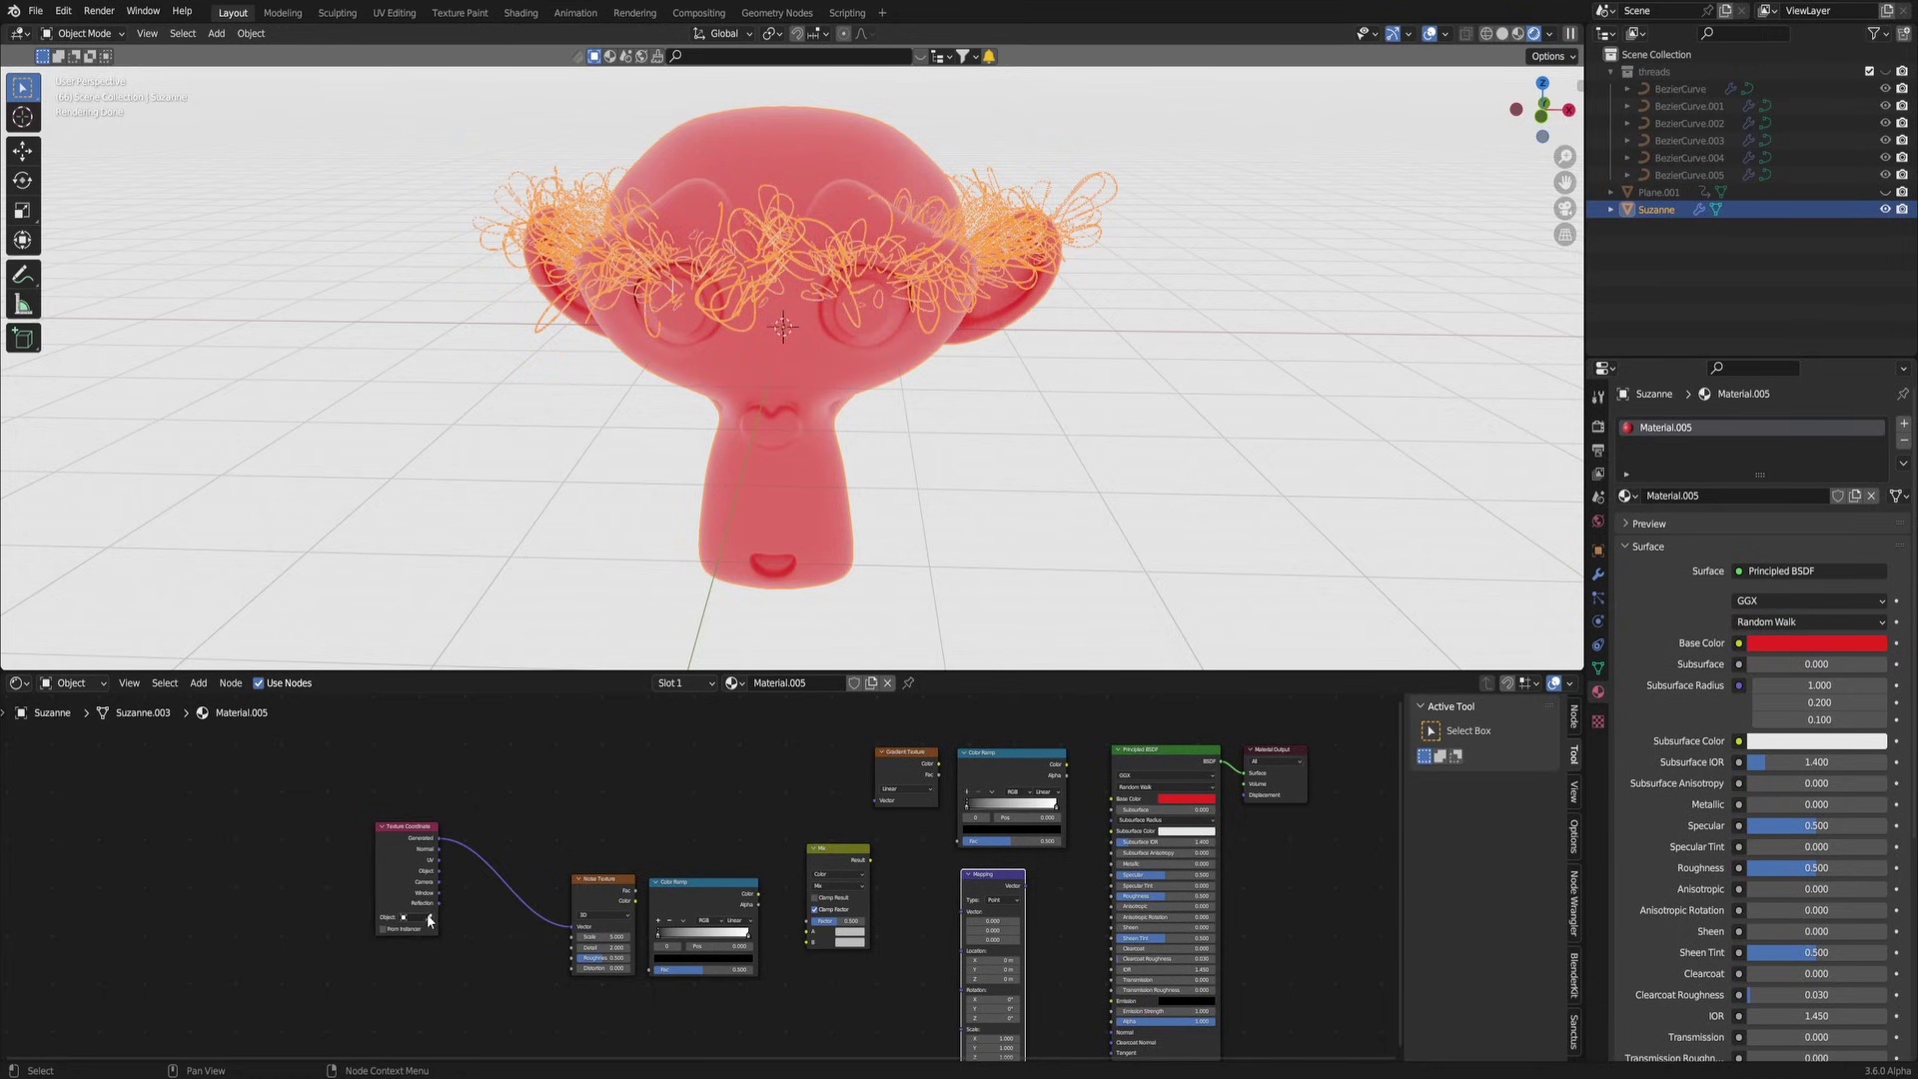
scroll(471, 843, "up", 5)
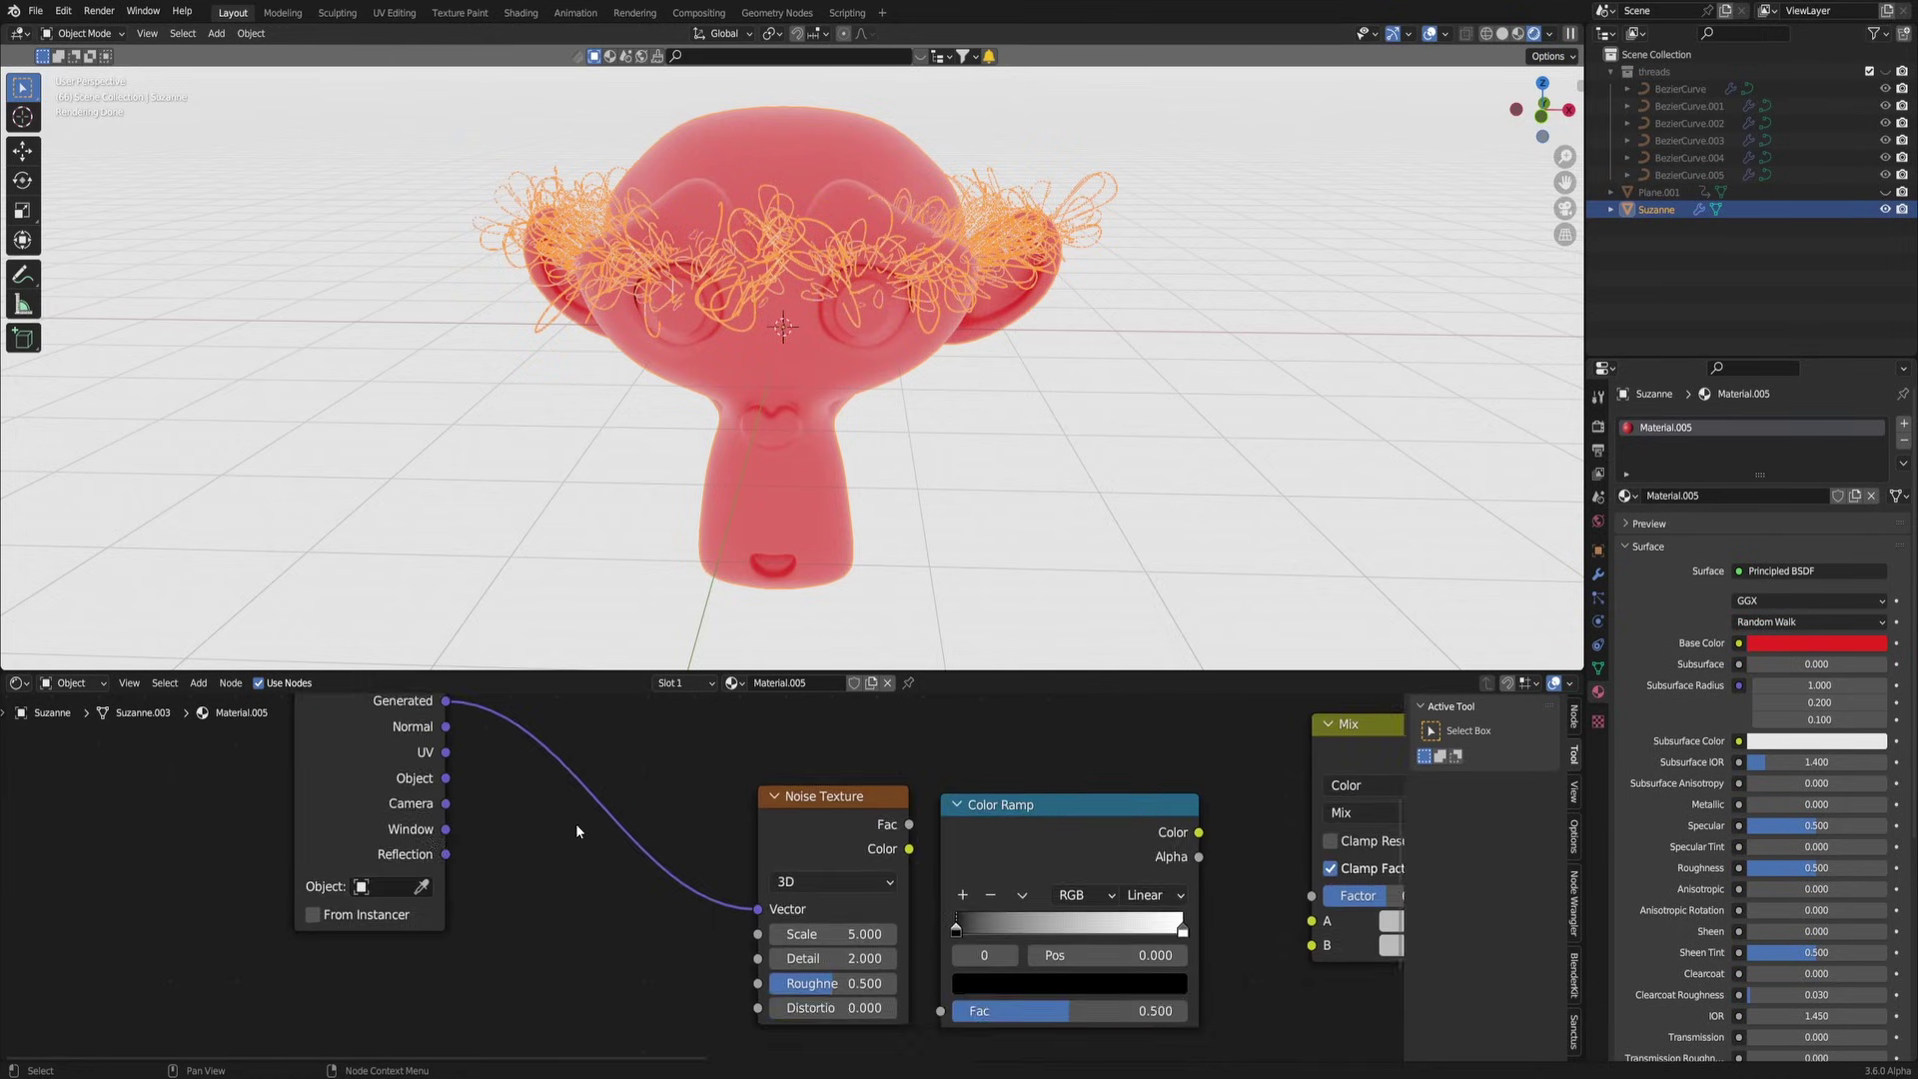
left_click(1660, 190)
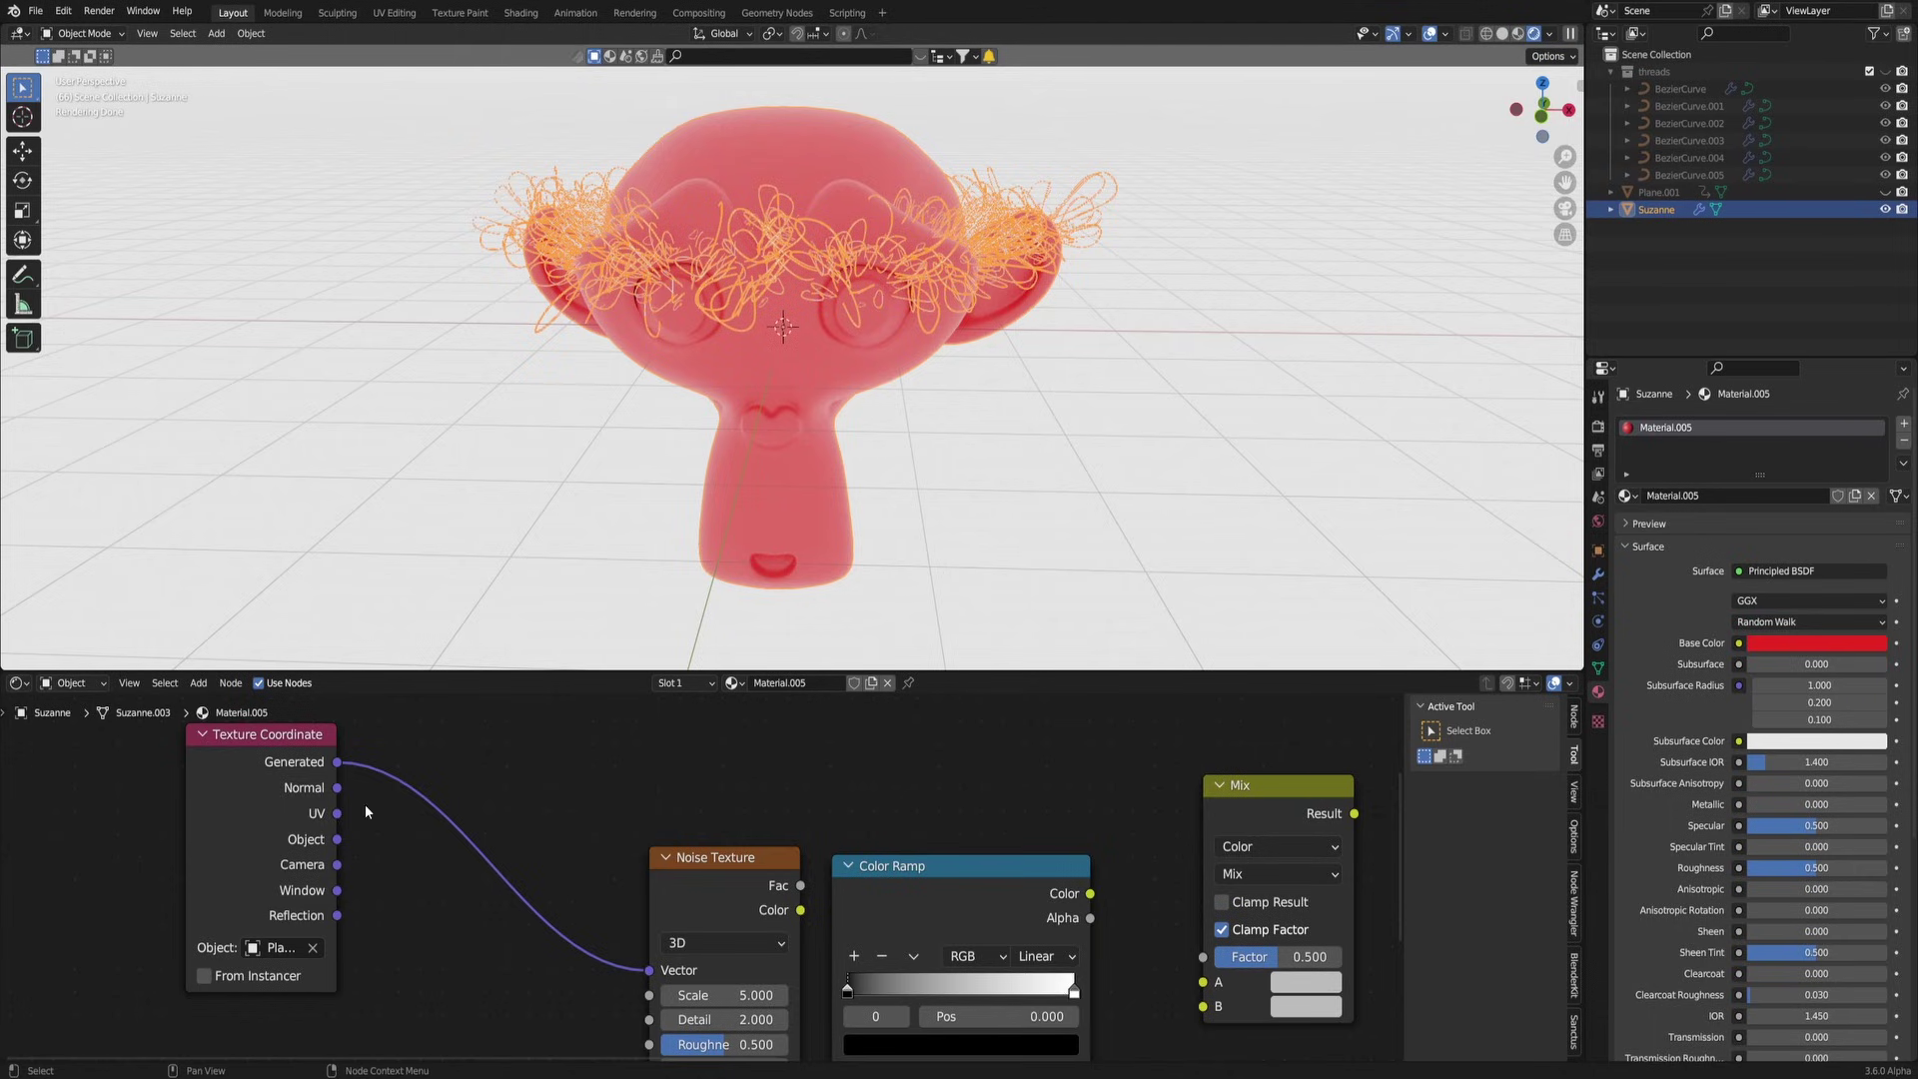
Step: Cut the Generated link to the Noise Texture and connect Texture Coordinate's Object output to the Gradient Texture's Vector
middle_click_drag(365, 811, 238, 921)
scroll(237, 921, "down", 3)
middle_click_drag(407, 925, 276, 913)
right_click_drag(300, 879, 169, 986, "ctrl")
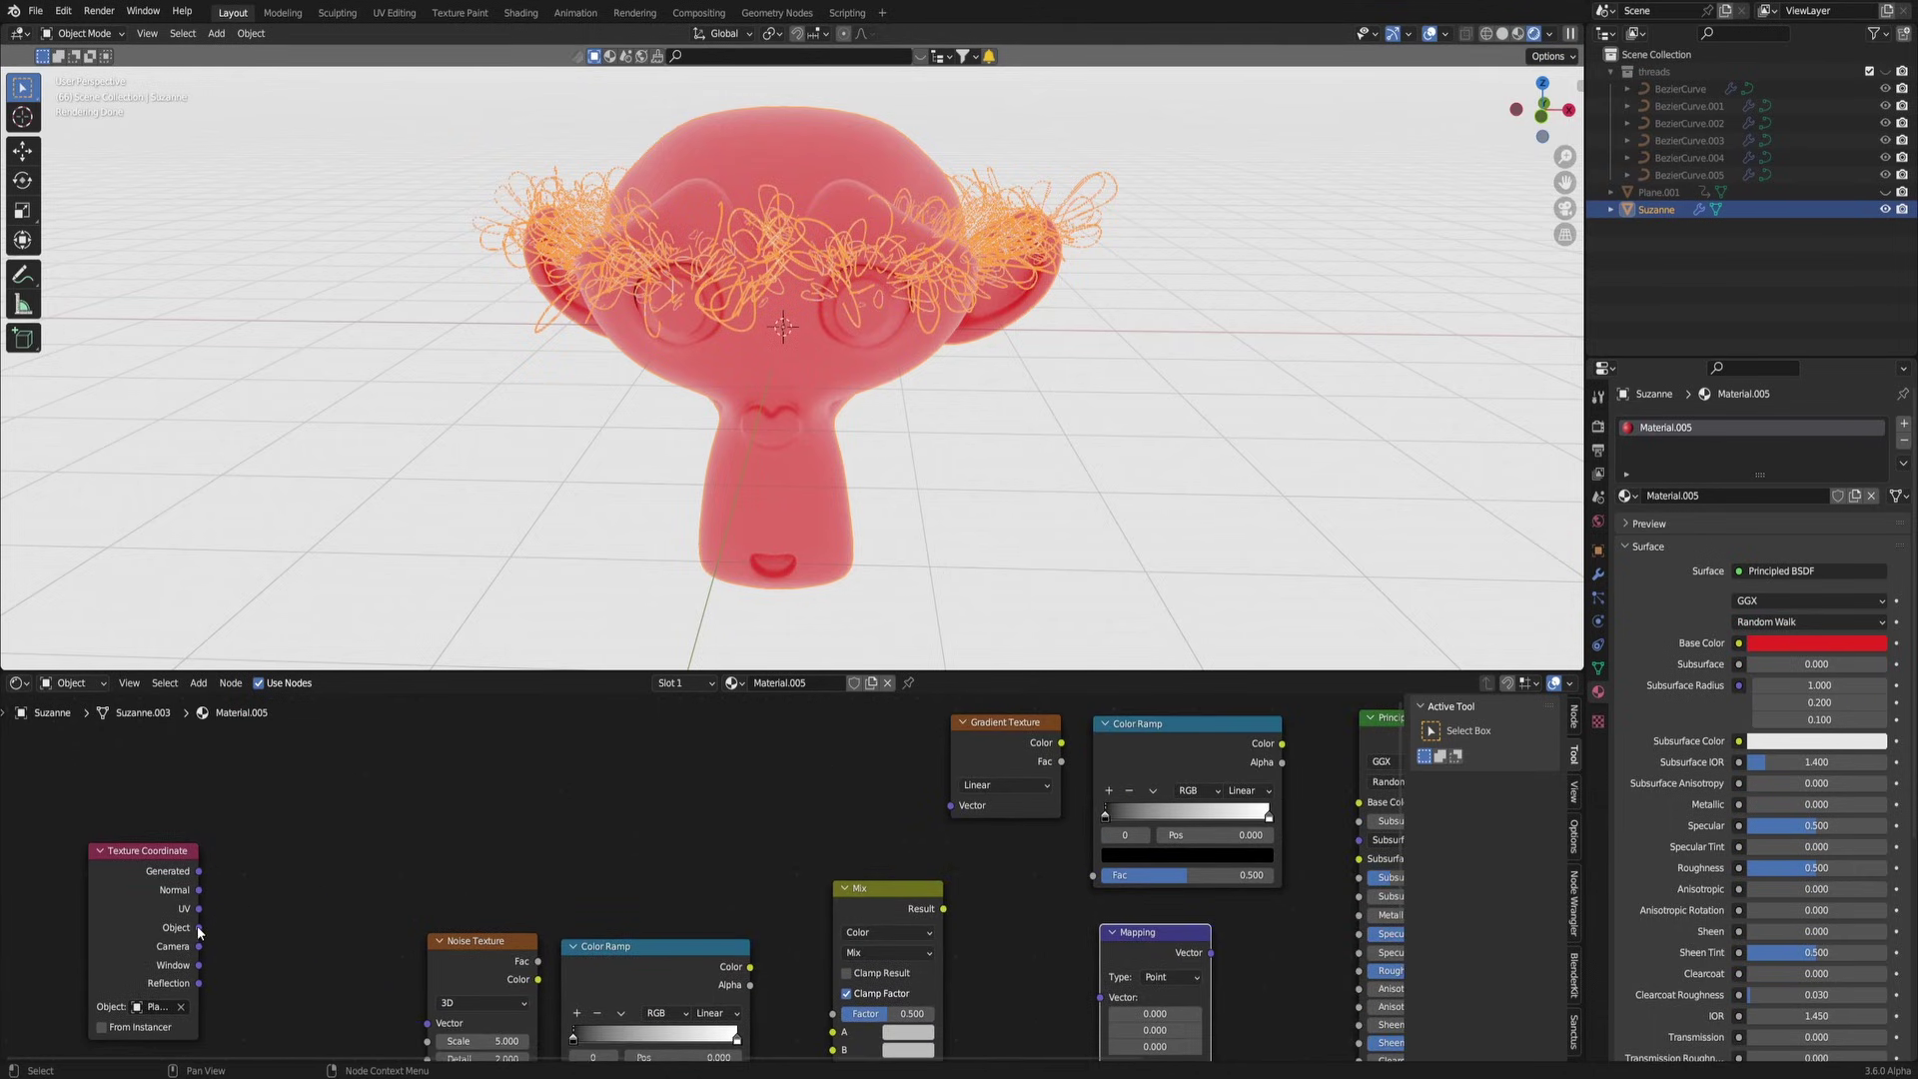
left_click_drag(198, 927, 950, 804)
middle_click_drag(1100, 757, 697, 789)
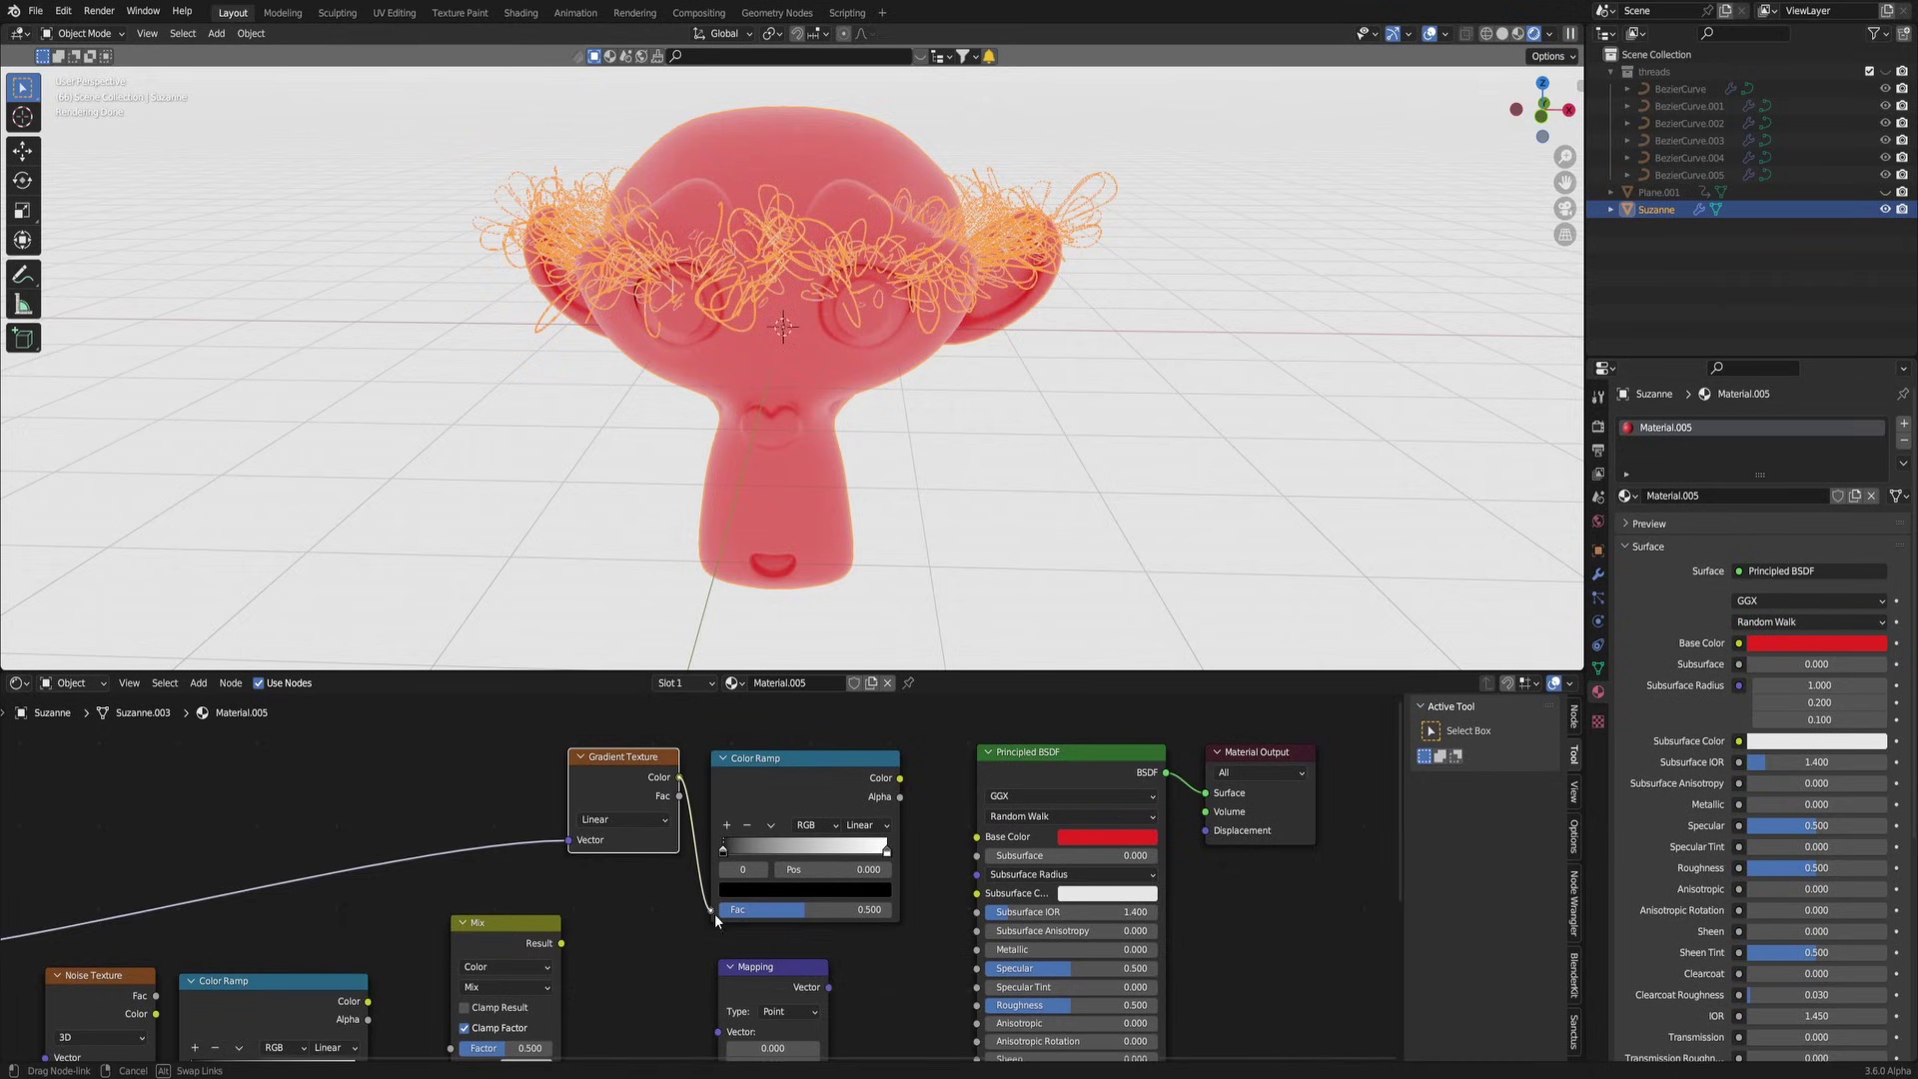
Step: Link the Gradient Texture's Color to the Color Ramp's Fac and the ramp's Color to the Principled BSDF's Base Color
left_click_drag(715, 914, 715, 913)
left_click_drag(900, 777, 978, 839)
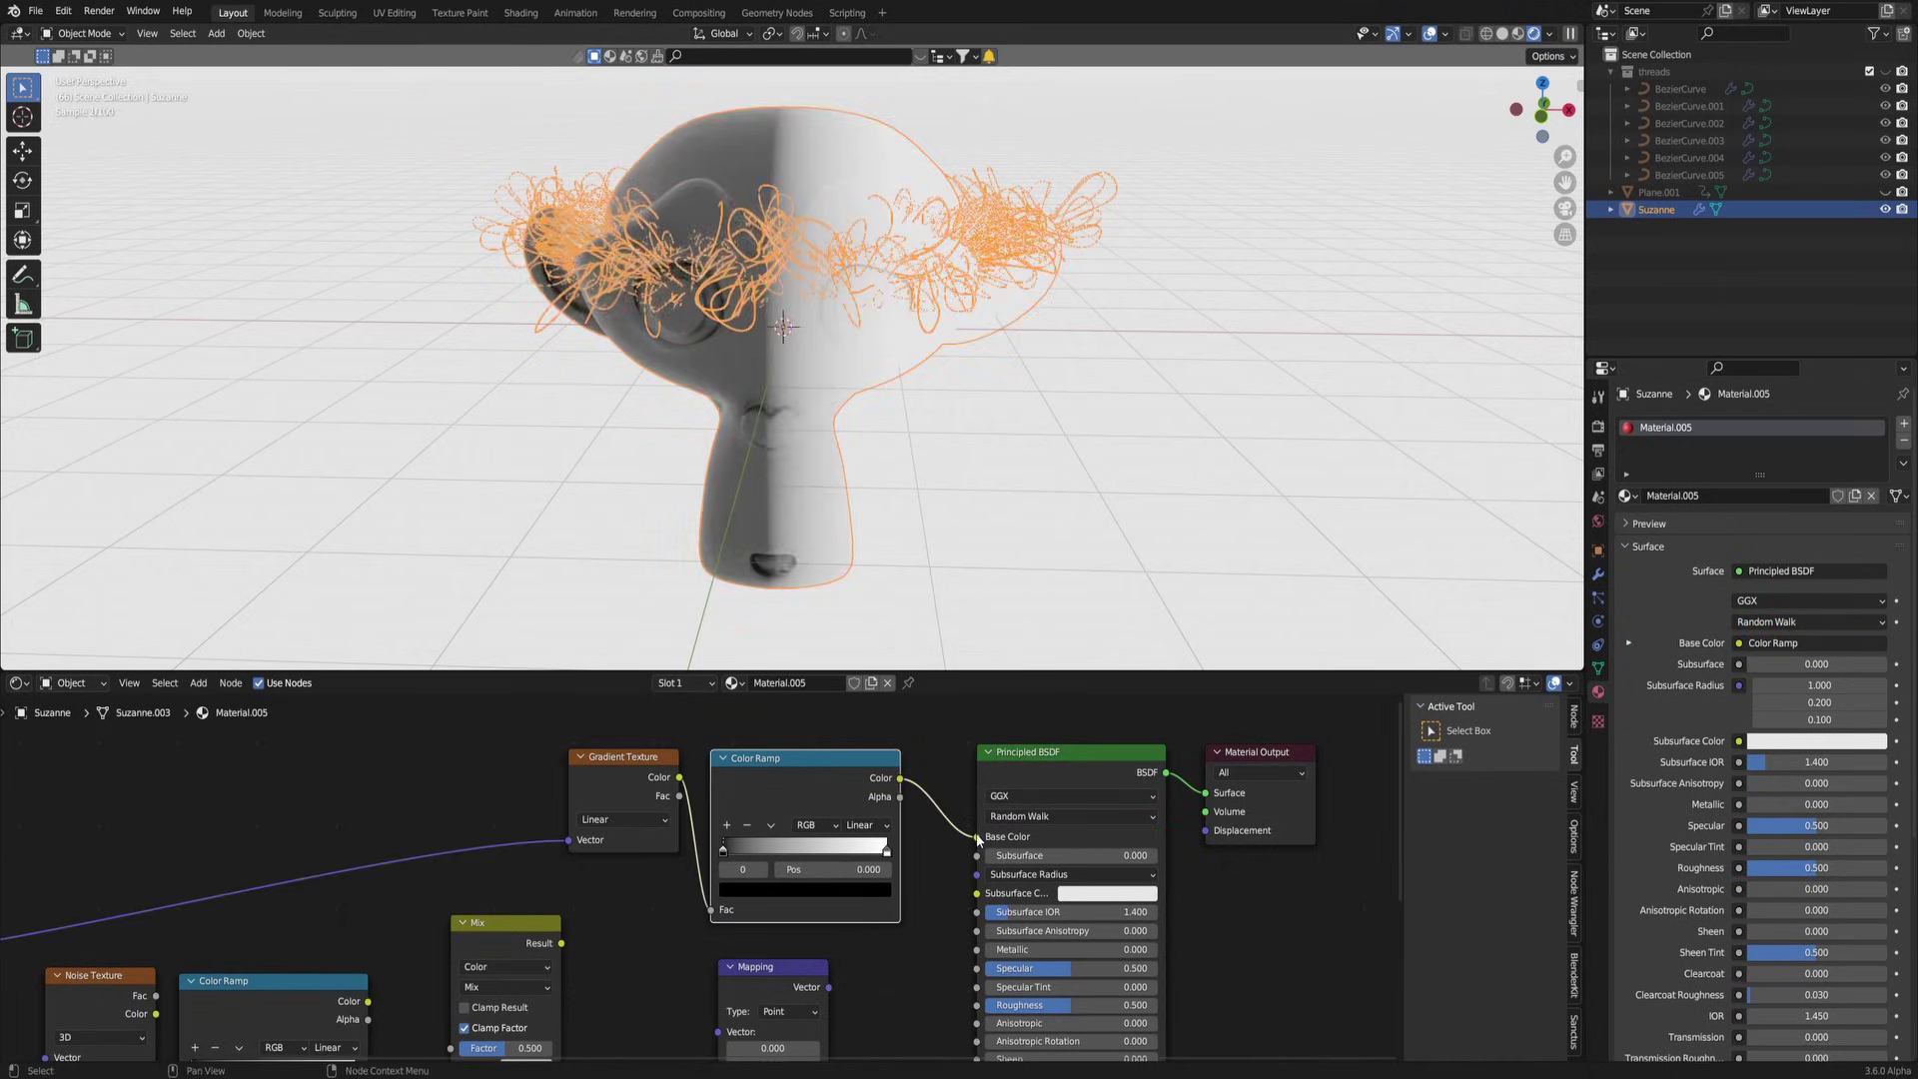
scroll(1092, 380, "down", 2)
middle_click_drag(938, 429, 910, 397)
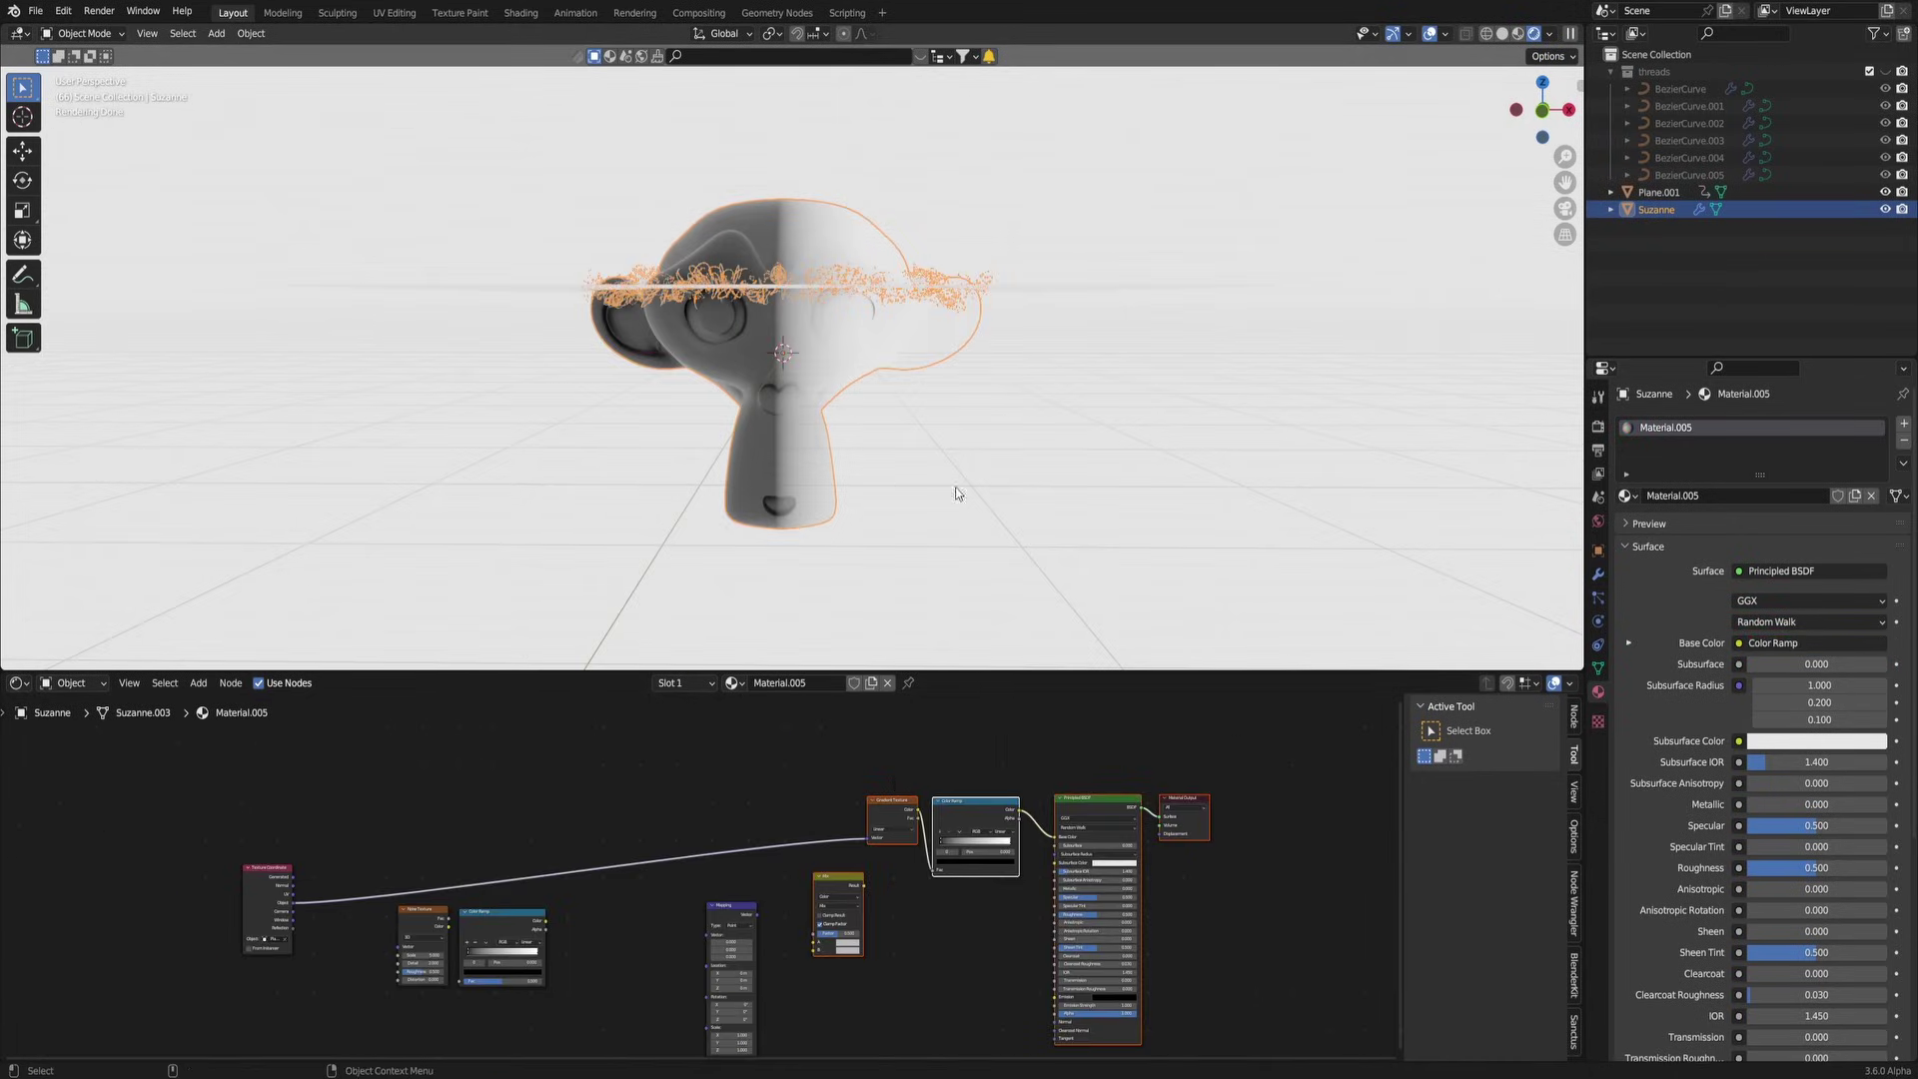
Step: Insert the Mapping node between Texture Coordinate and Gradient Texture, and set its Y rotation to 90°
scroll(759, 929, "up", 9)
left_click_drag(763, 977, 769, 841)
middle_click_drag(774, 938, 775, 864)
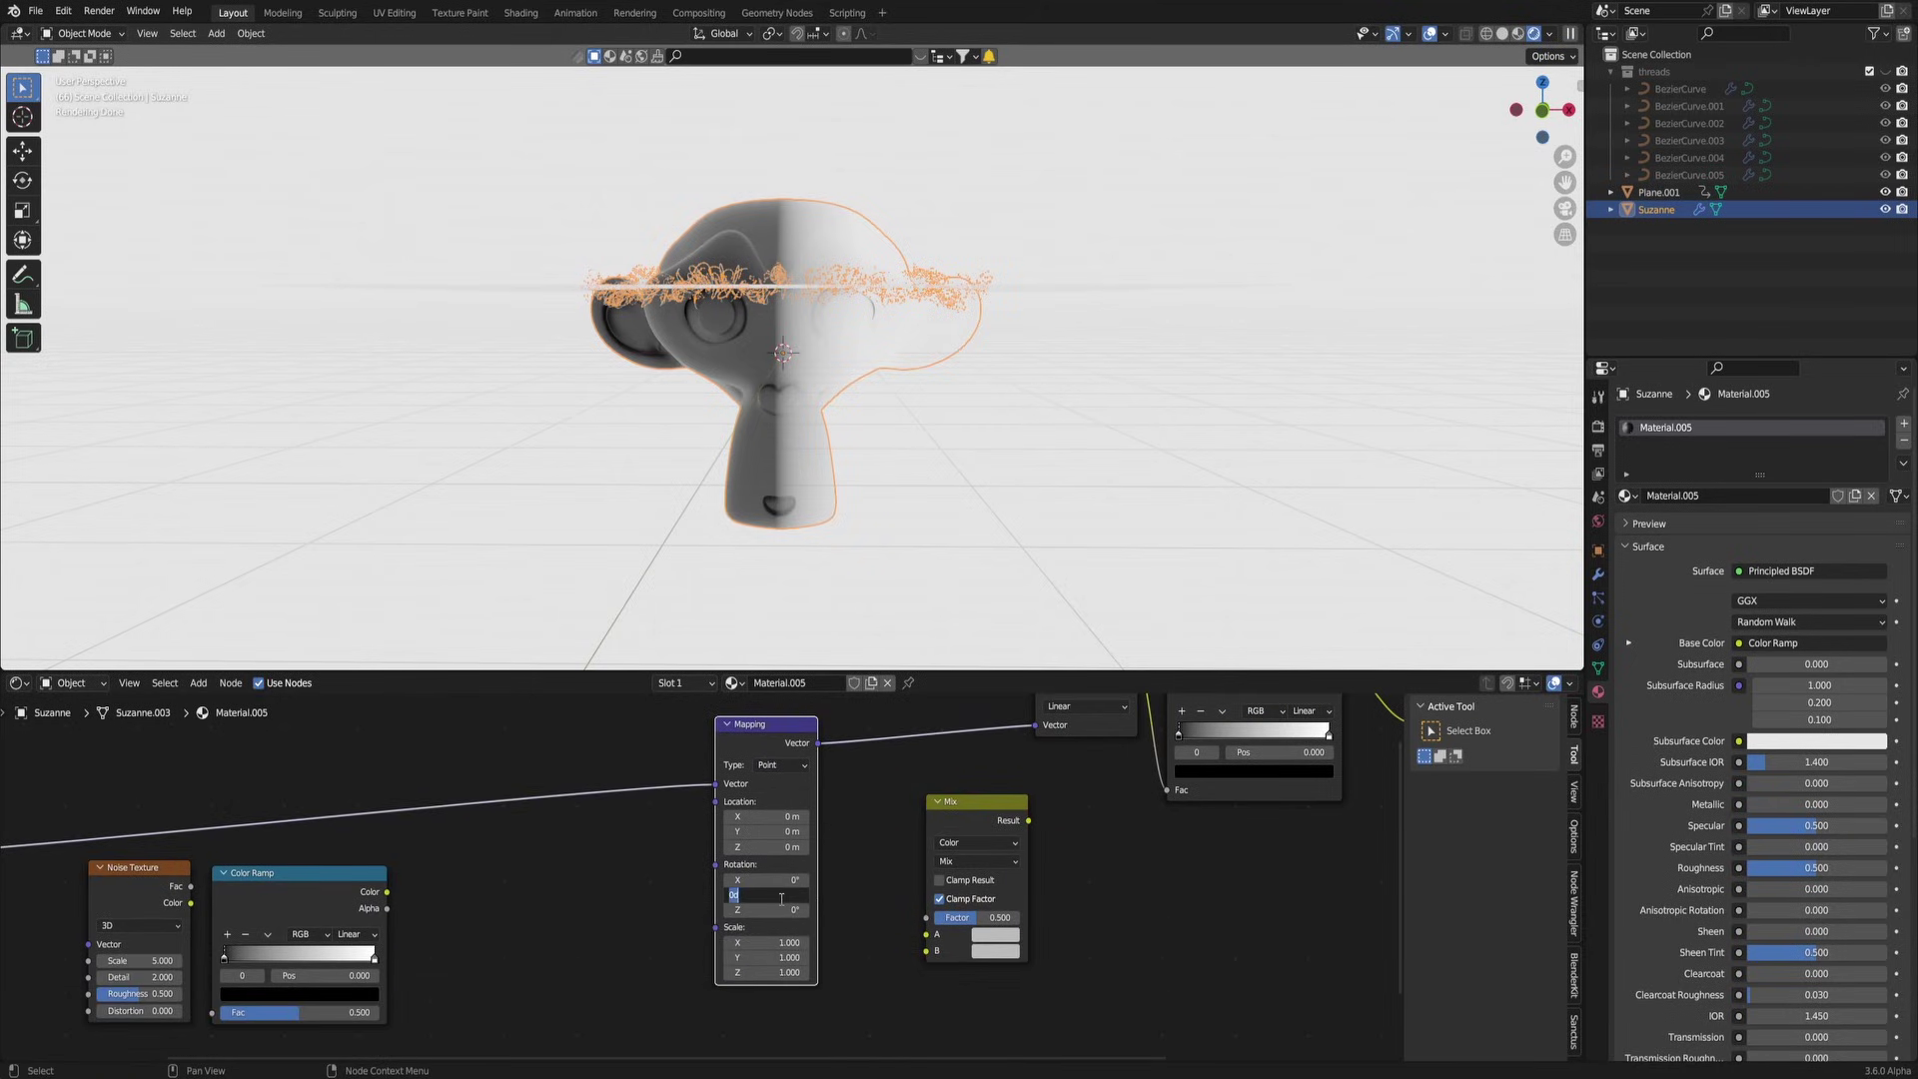
left_click(782, 898)
type("90")
key("Return")
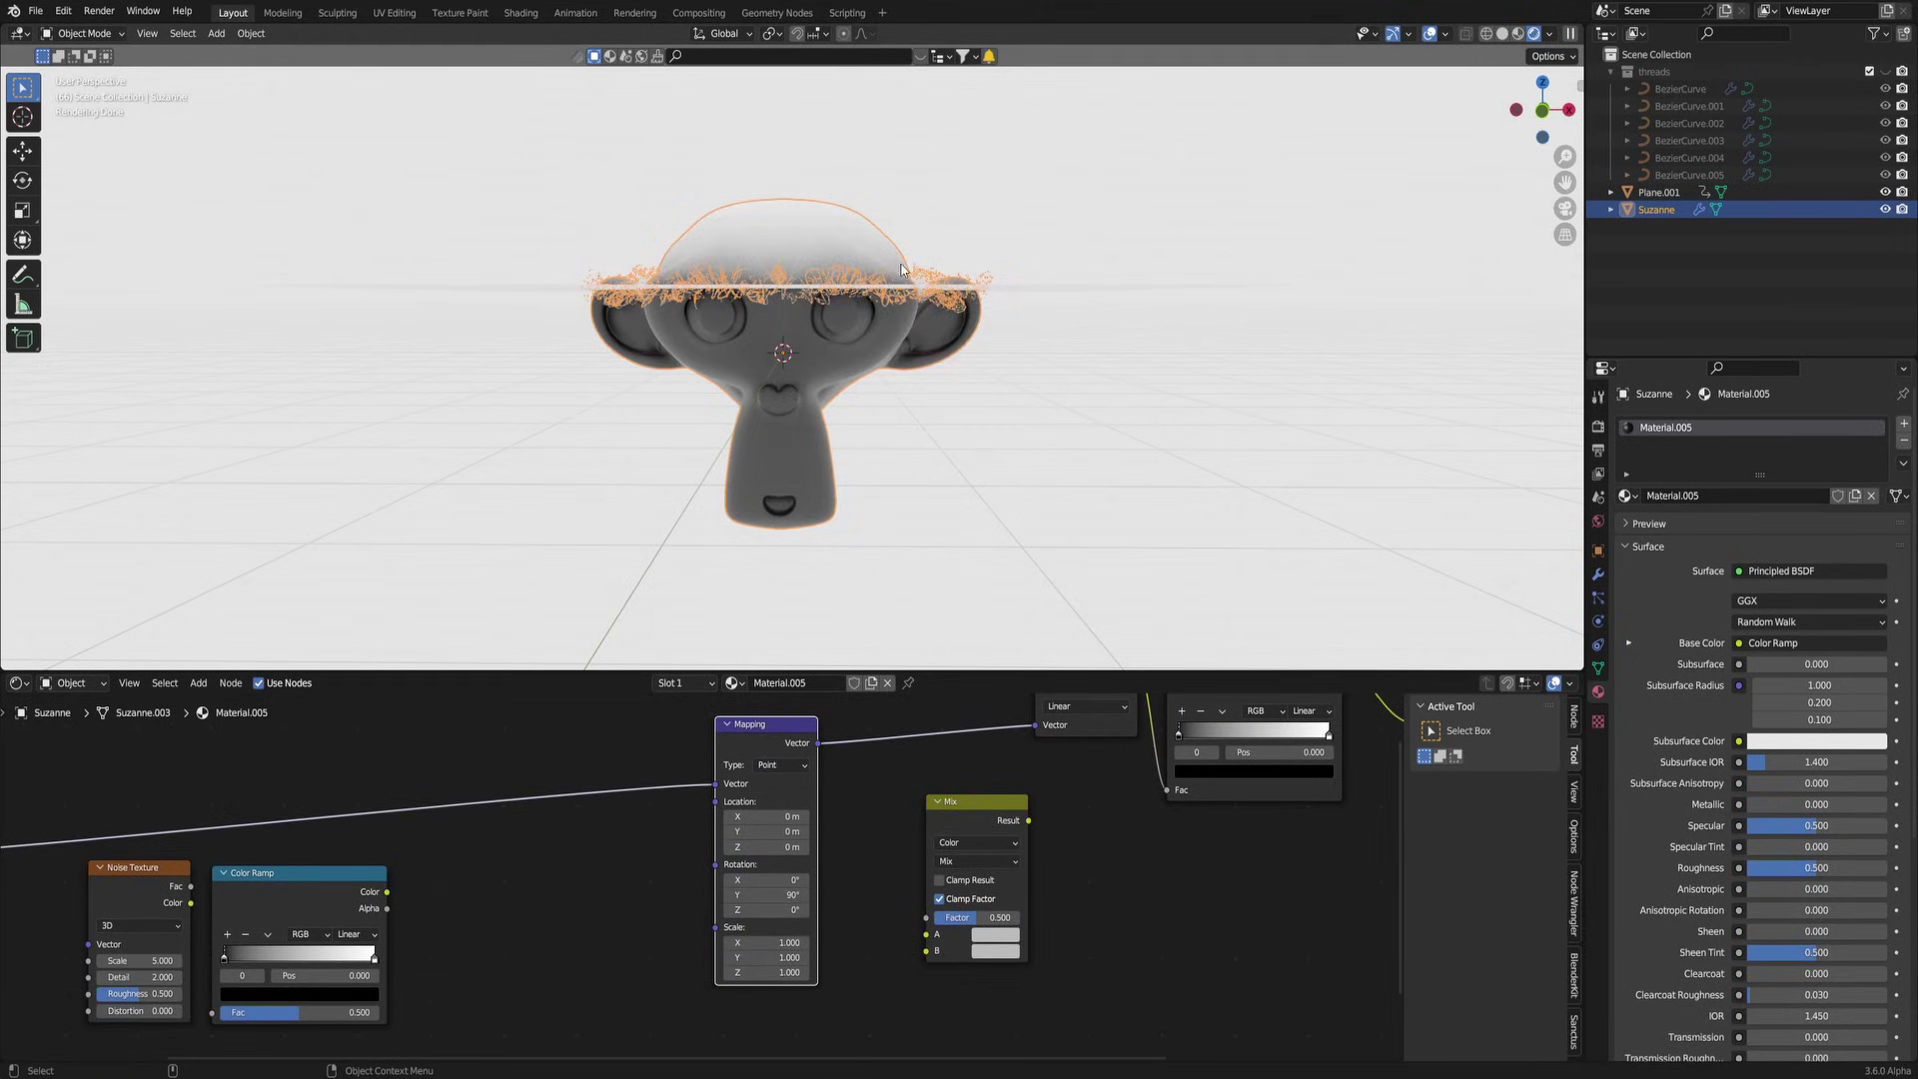
Step: Select Plane.001 and move it slightly down across the monkey's head
left_click(1043, 290)
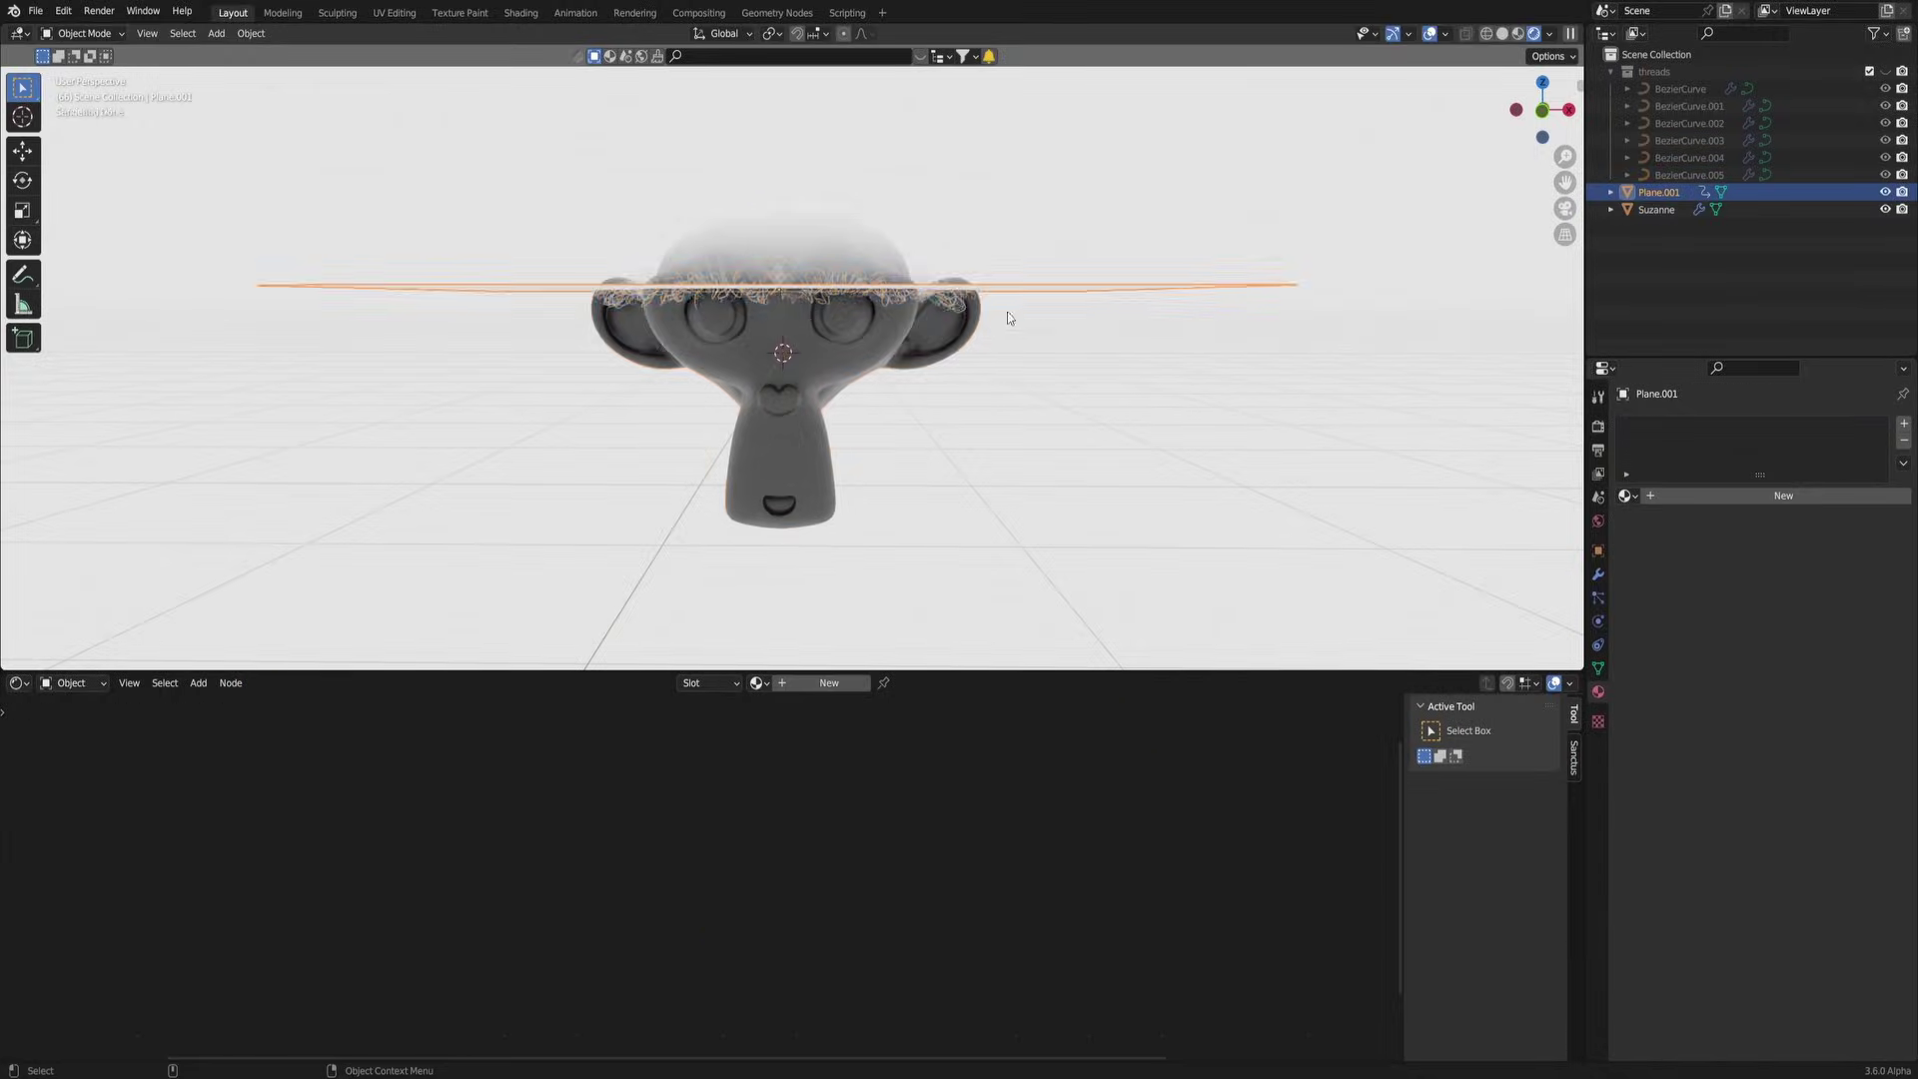
key("g")
left_click(1036, 333)
Step: Try rotating Plane.001 freely to preview how the gradient and threads follow it
key("r")
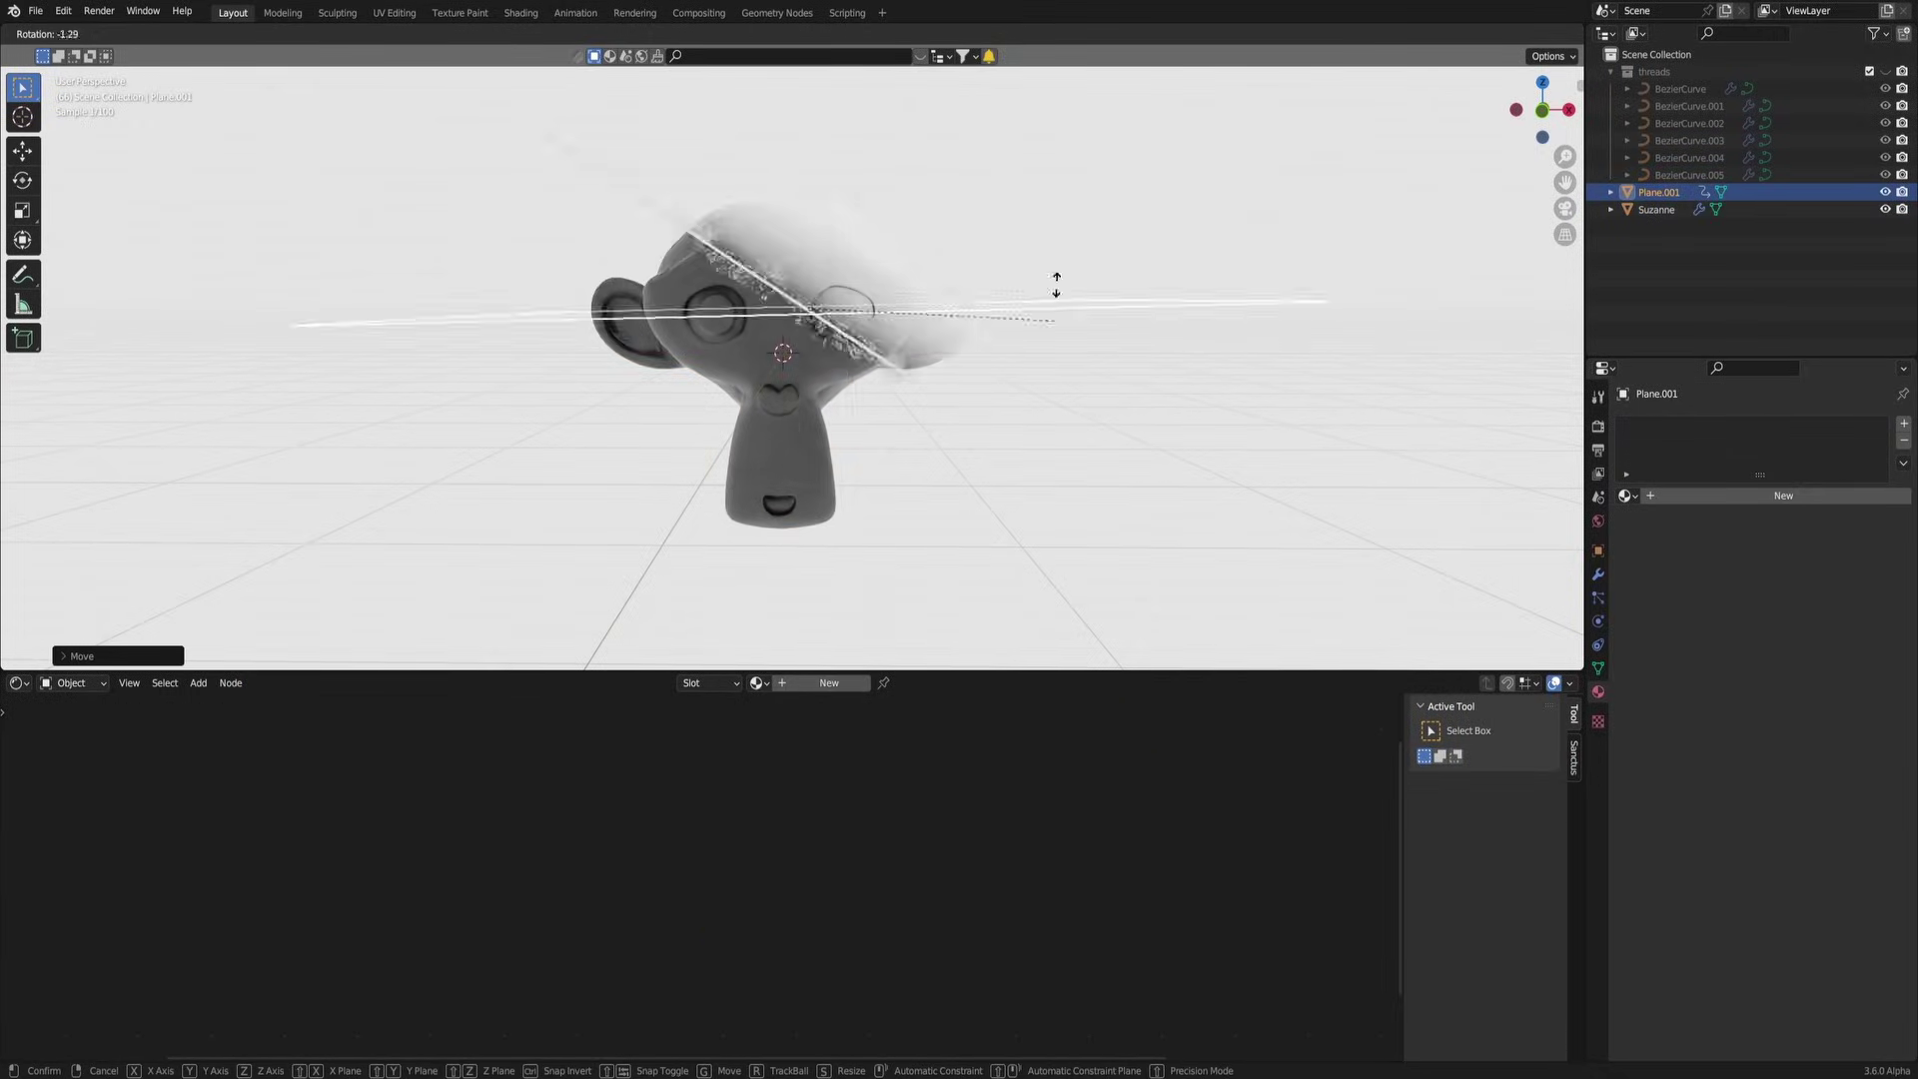
key("Escape")
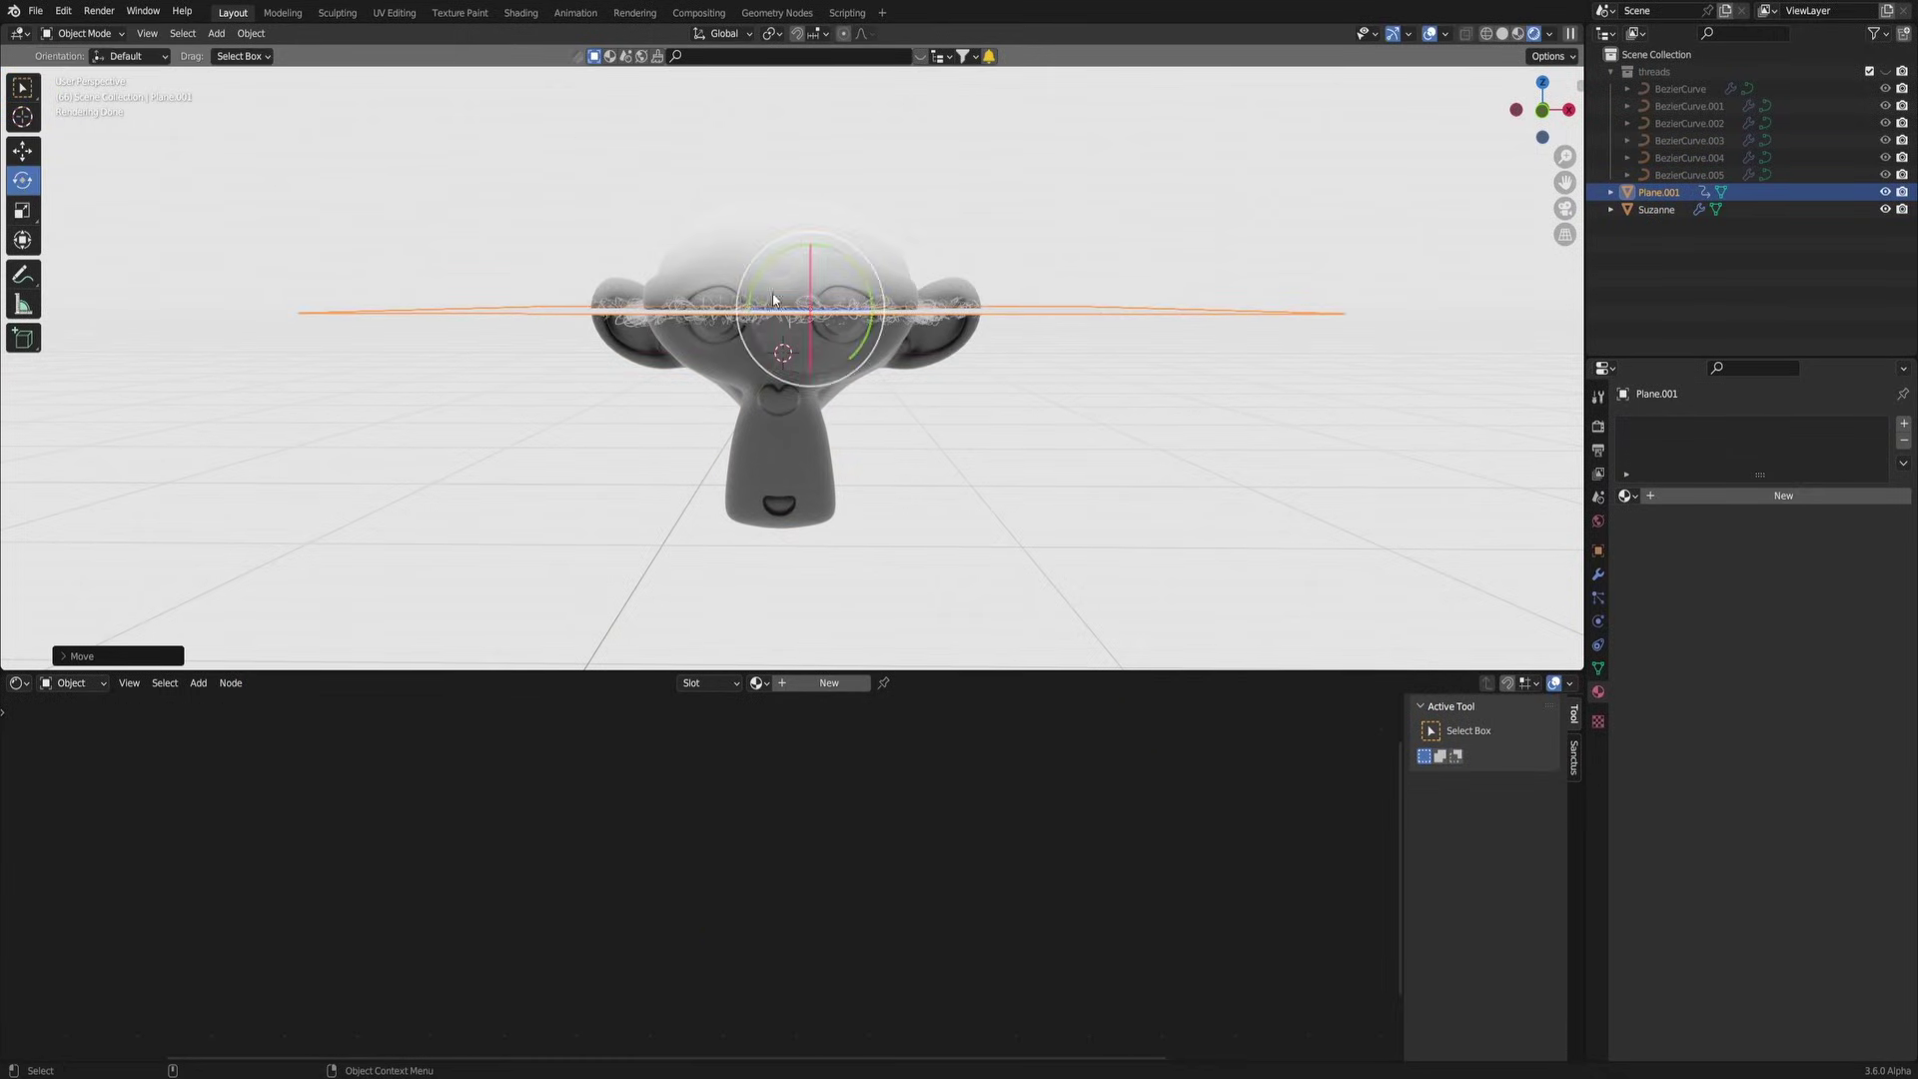
key("r")
key("r")
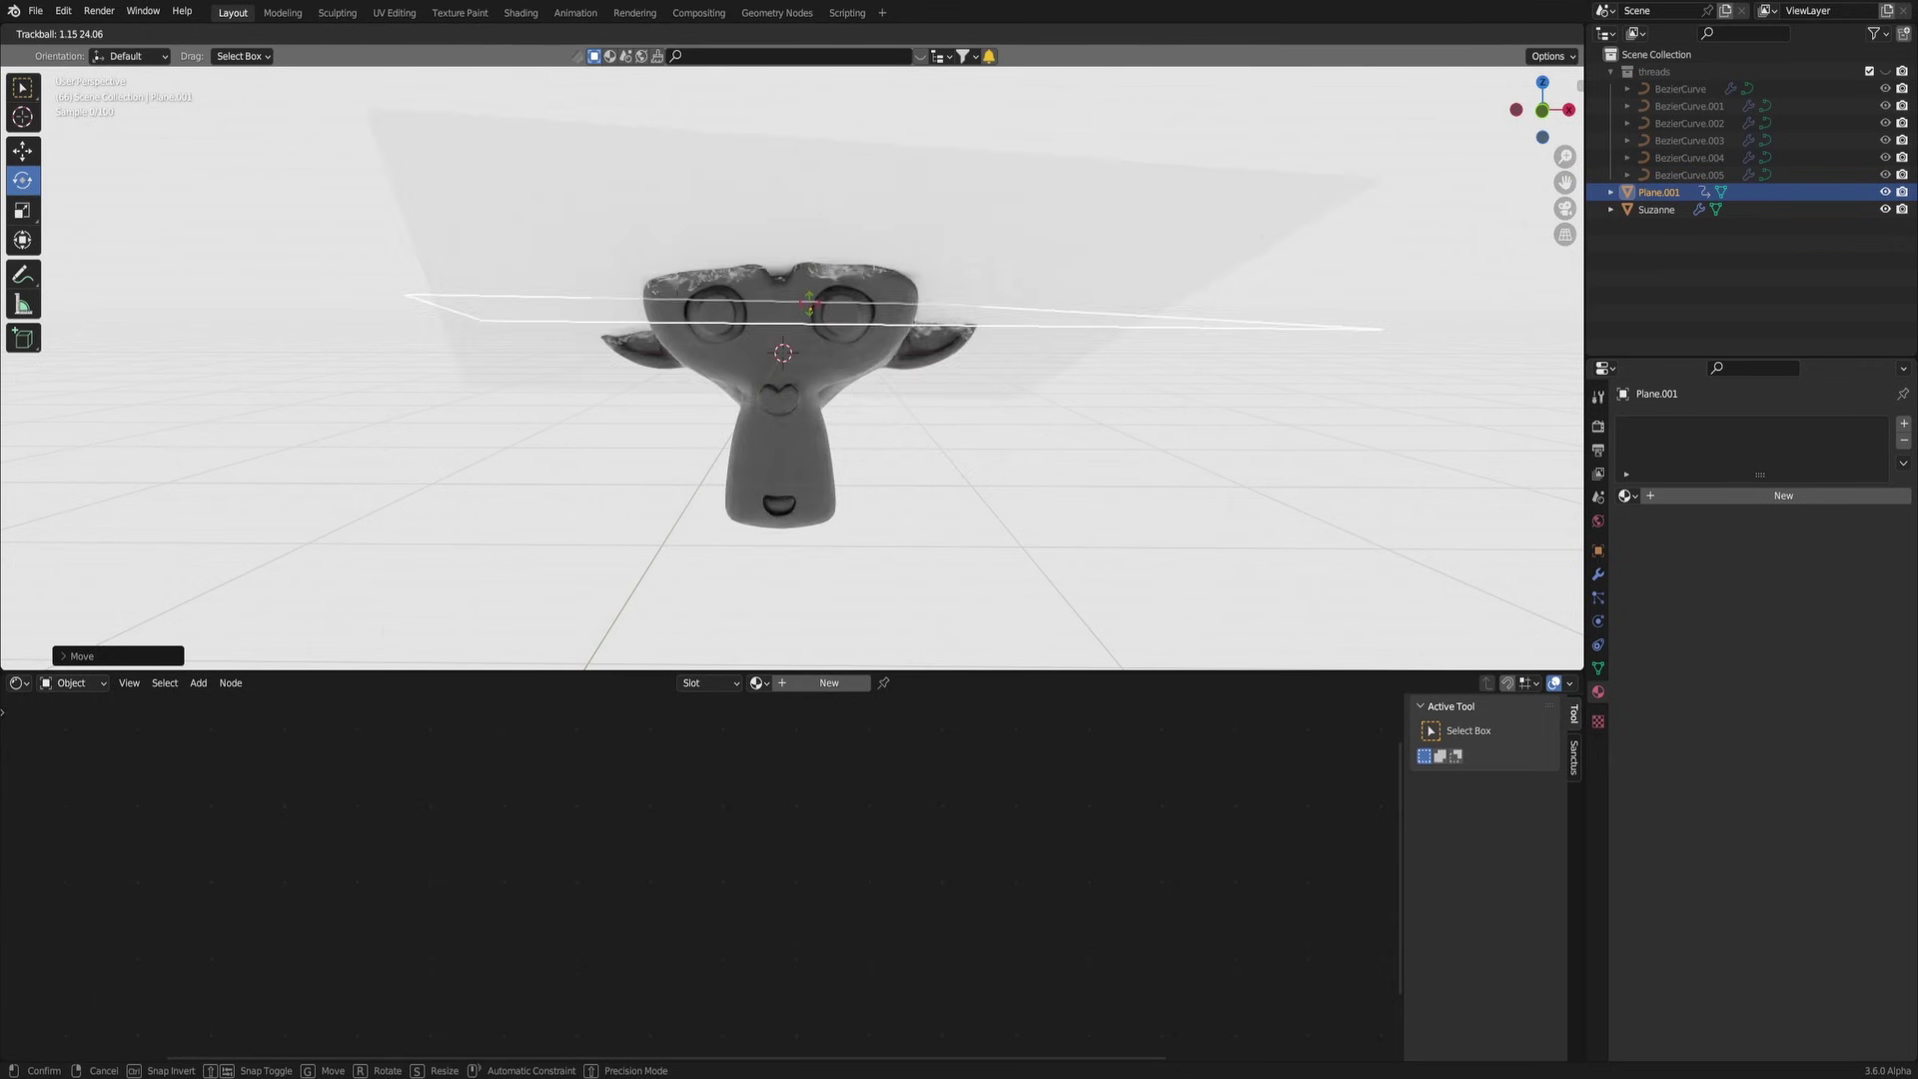
right_click(805, 280)
Step: Shift the Gradient Texture and Color Ramp nodes up and away from the shader, and reroute the ramp's Color to the Principled BSDF's Alpha
key("g")
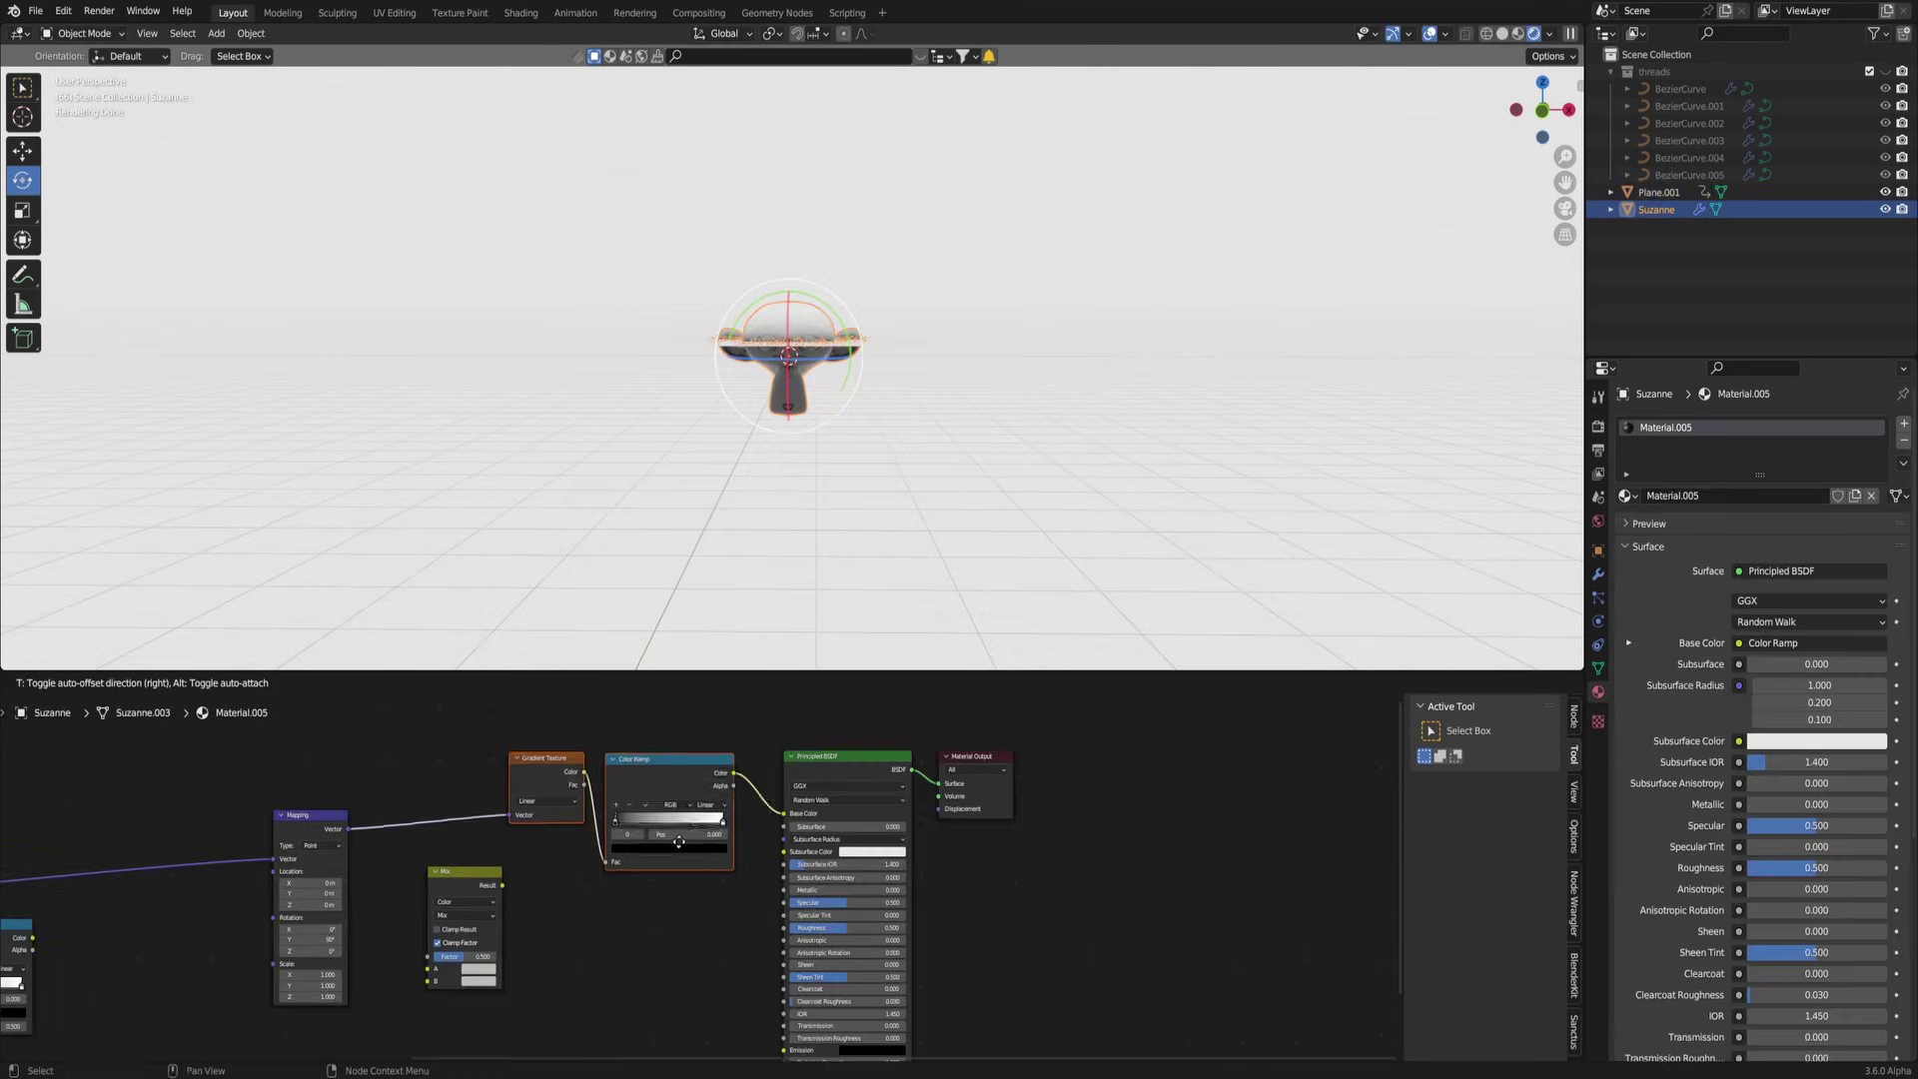
left_click(591, 819)
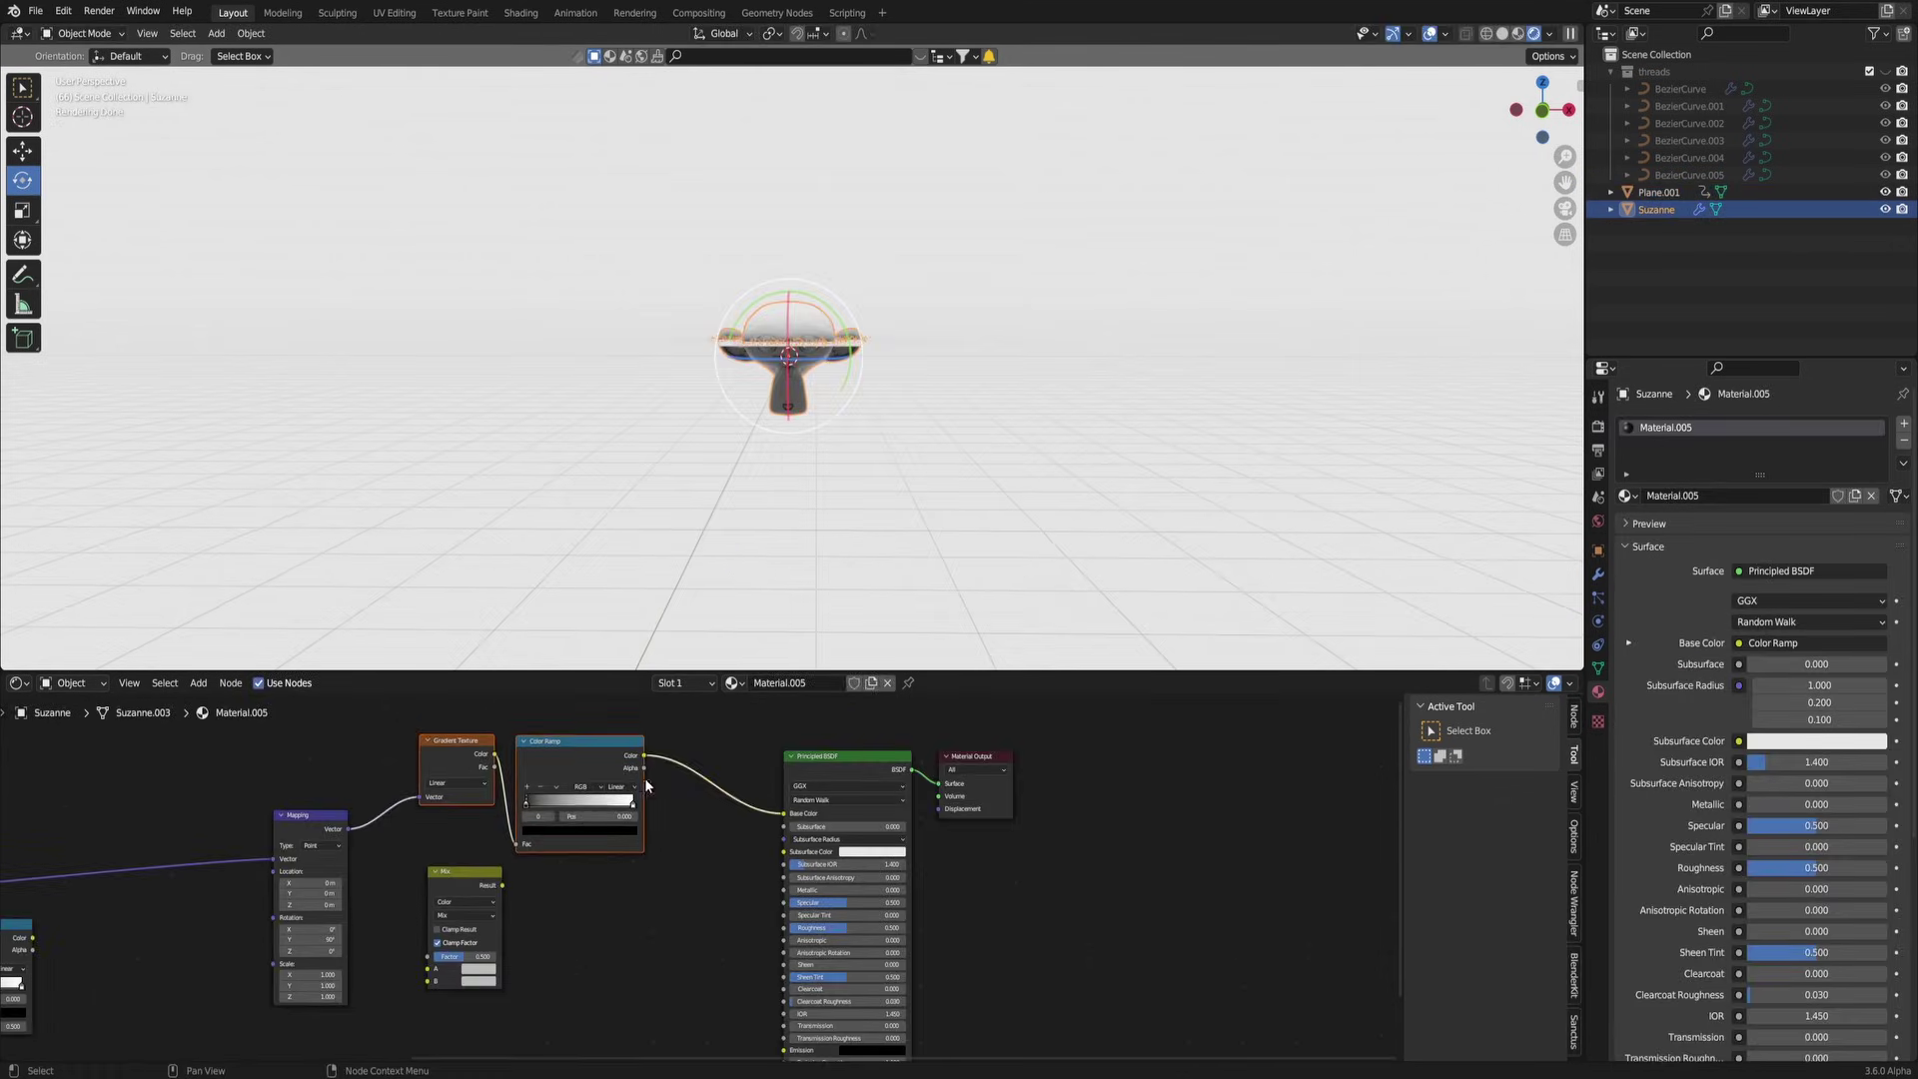
key("g")
left_click(647, 738)
left_click_drag(648, 735, 783, 959)
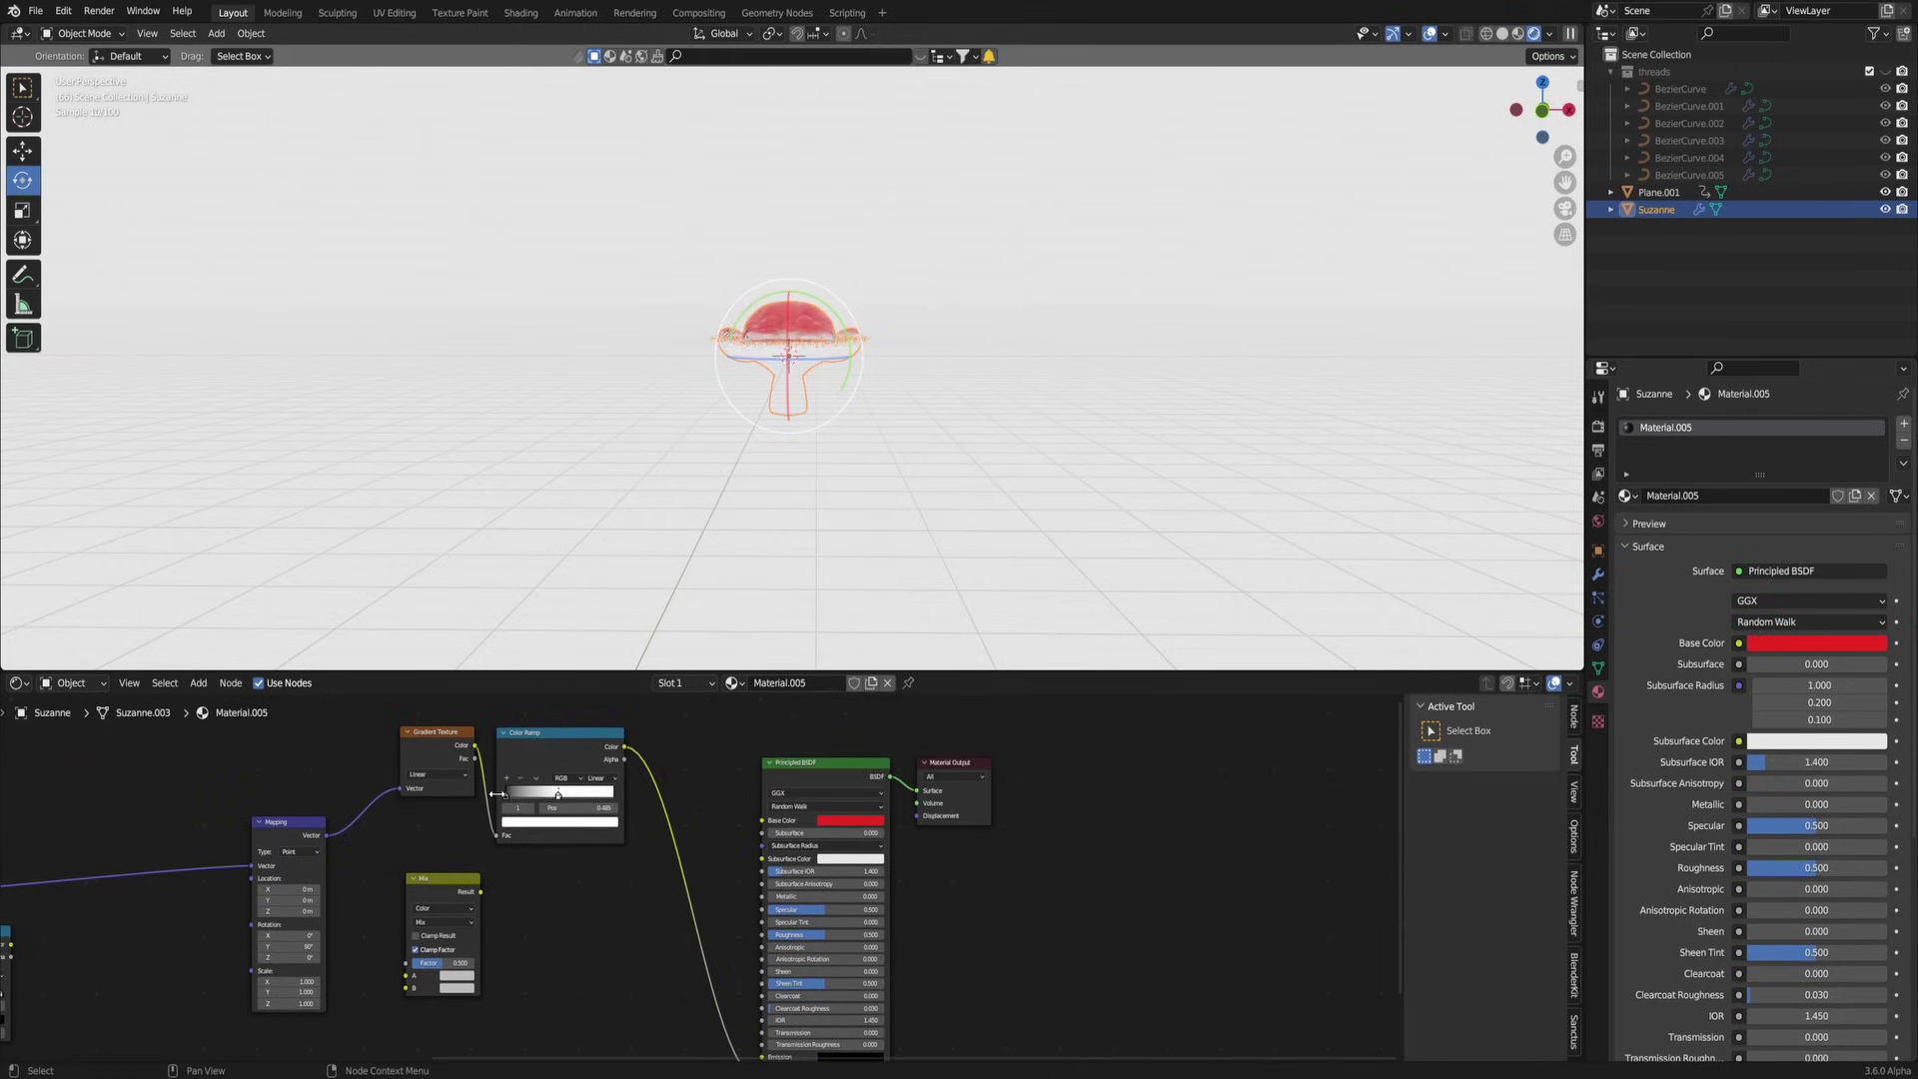
Step: Reverse the gradient's Color Ramp to run from white to black, with the black stop pulled in closer to the white one
left_click_drag(567, 794, 613, 794)
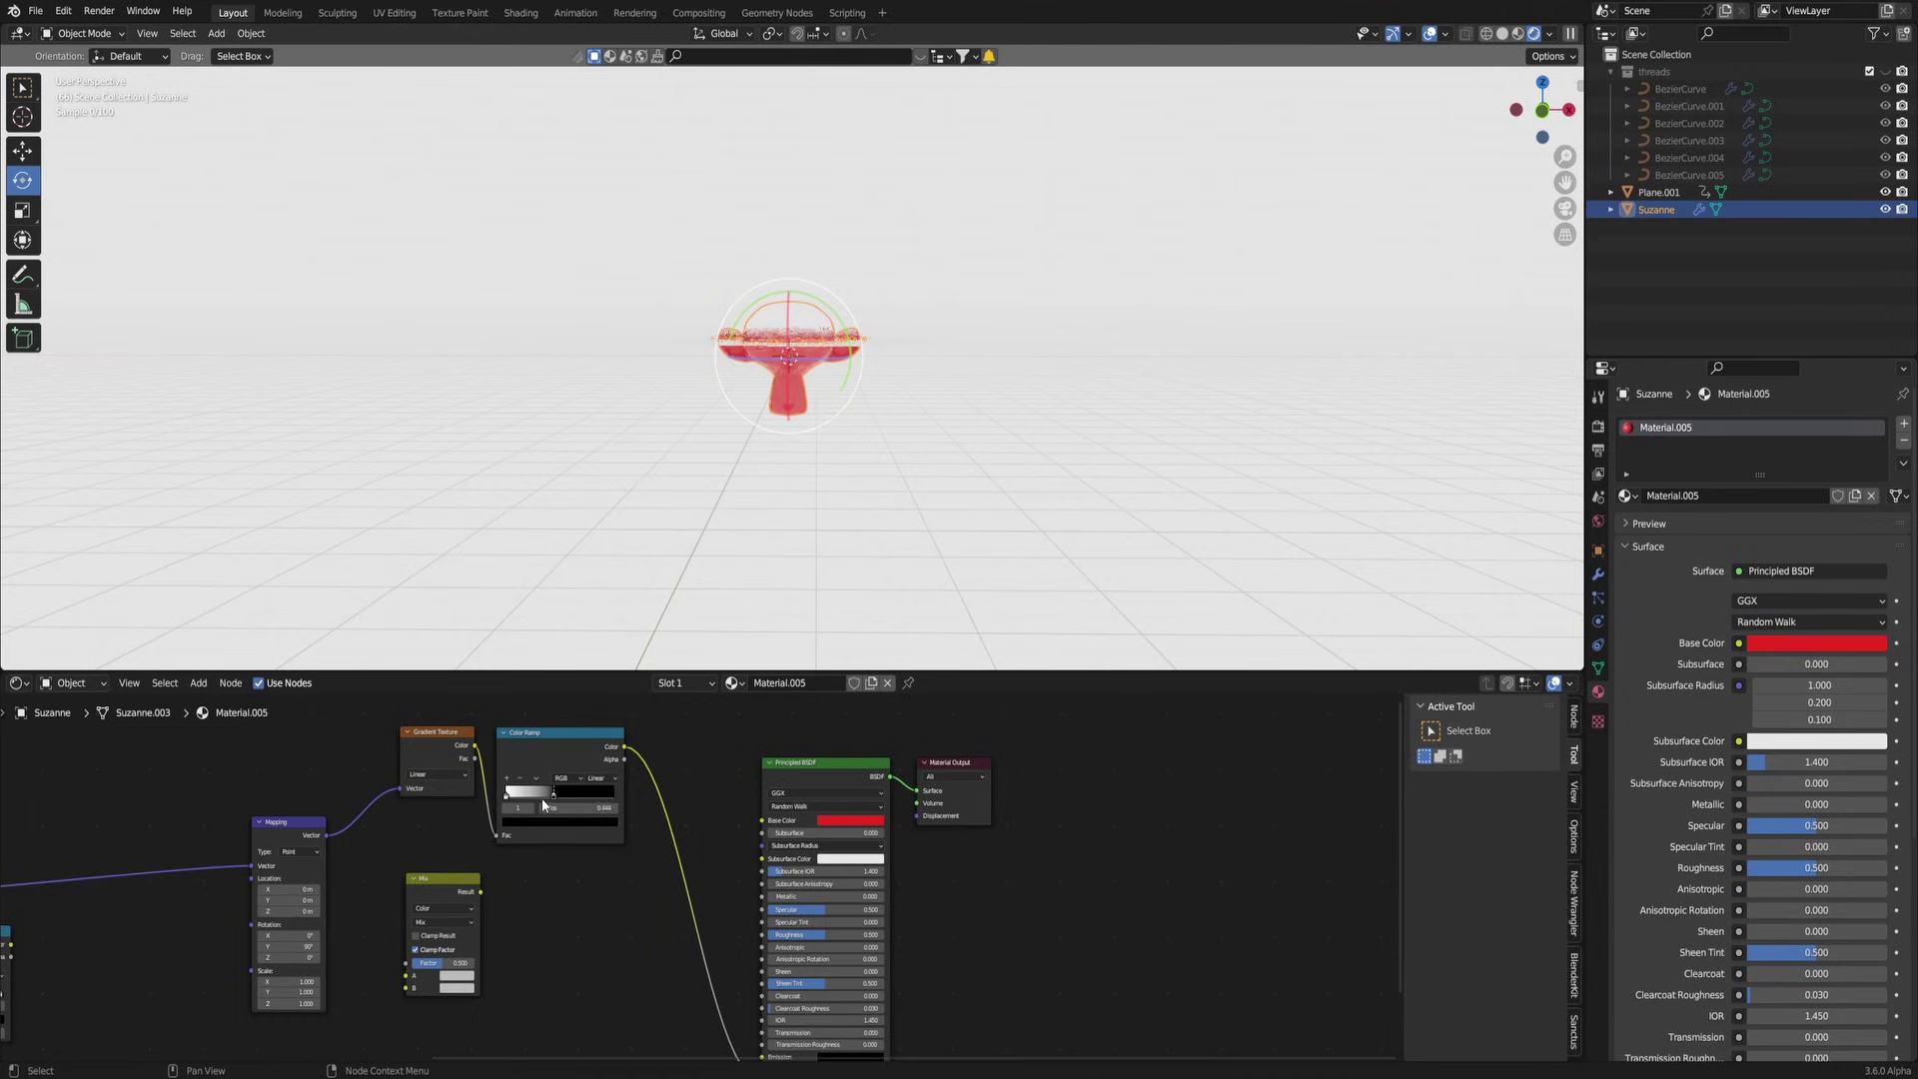
scroll(871, 316, "up", 7)
left_click(1224, 403)
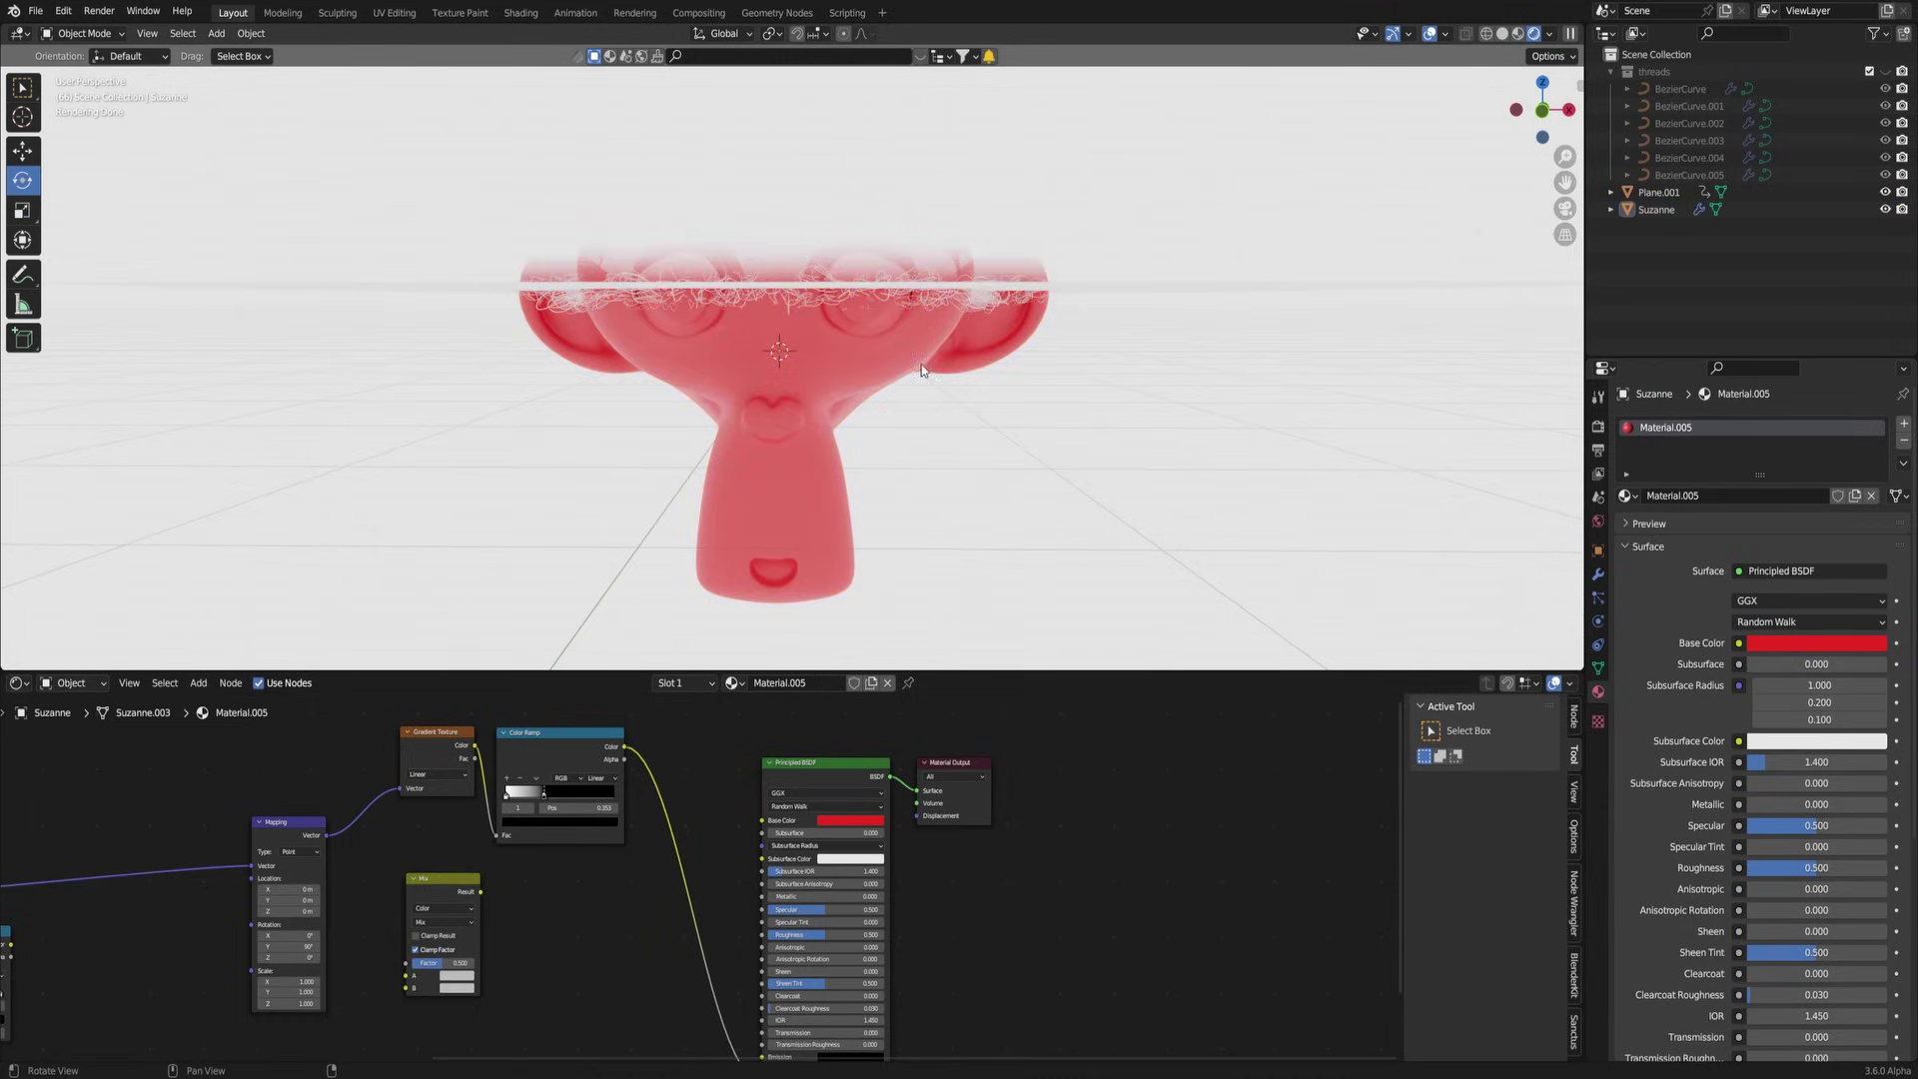
middle_click_drag(871, 373, 699, 534)
left_click(600, 571)
middle_click_drag(599, 571, 665, 538)
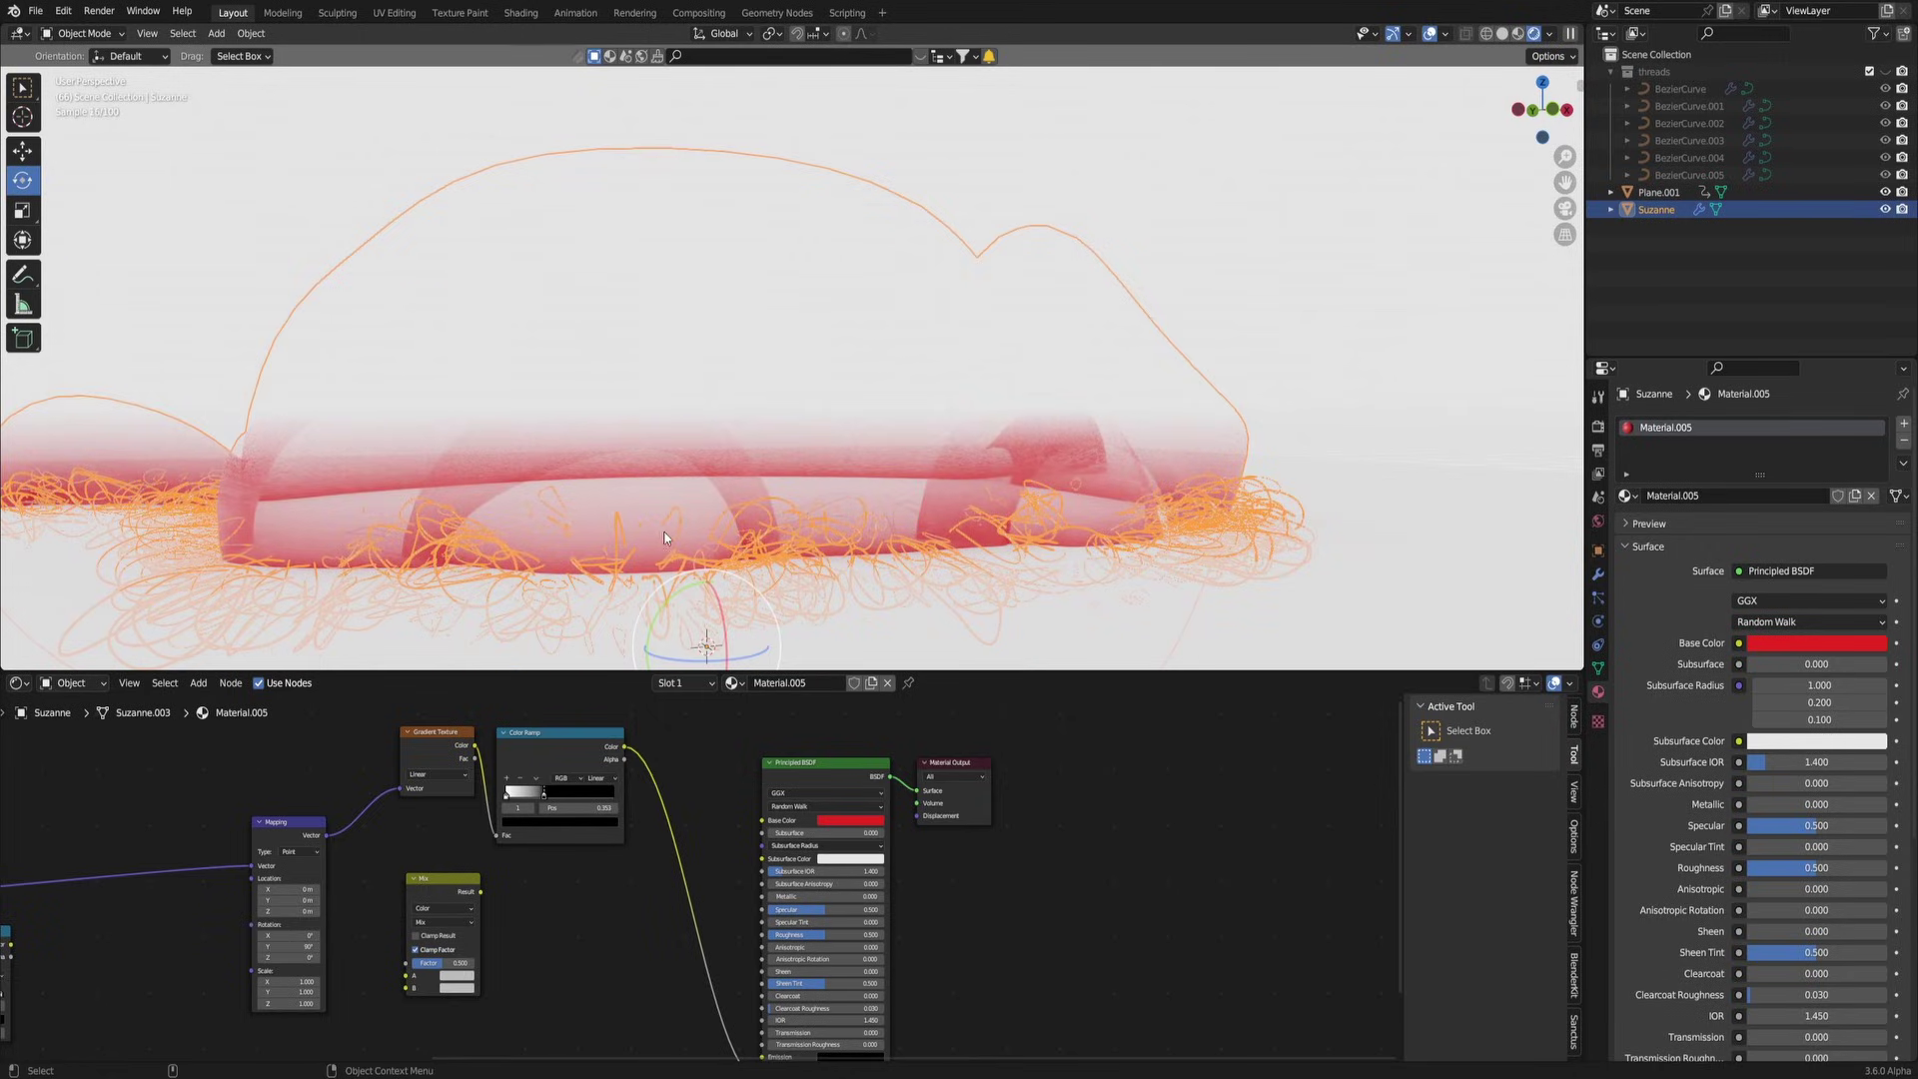
scroll(785, 887, "down", 7)
scroll(889, 855, "up", 8)
Step: Insert the Mix node between Texture Coordinate and Mapping, and feed its B input from the Noise Texture's Color through the second Color Ramp
middle_click_drag(779, 907, 1397, 865)
left_click_drag(456, 870, 536, 944)
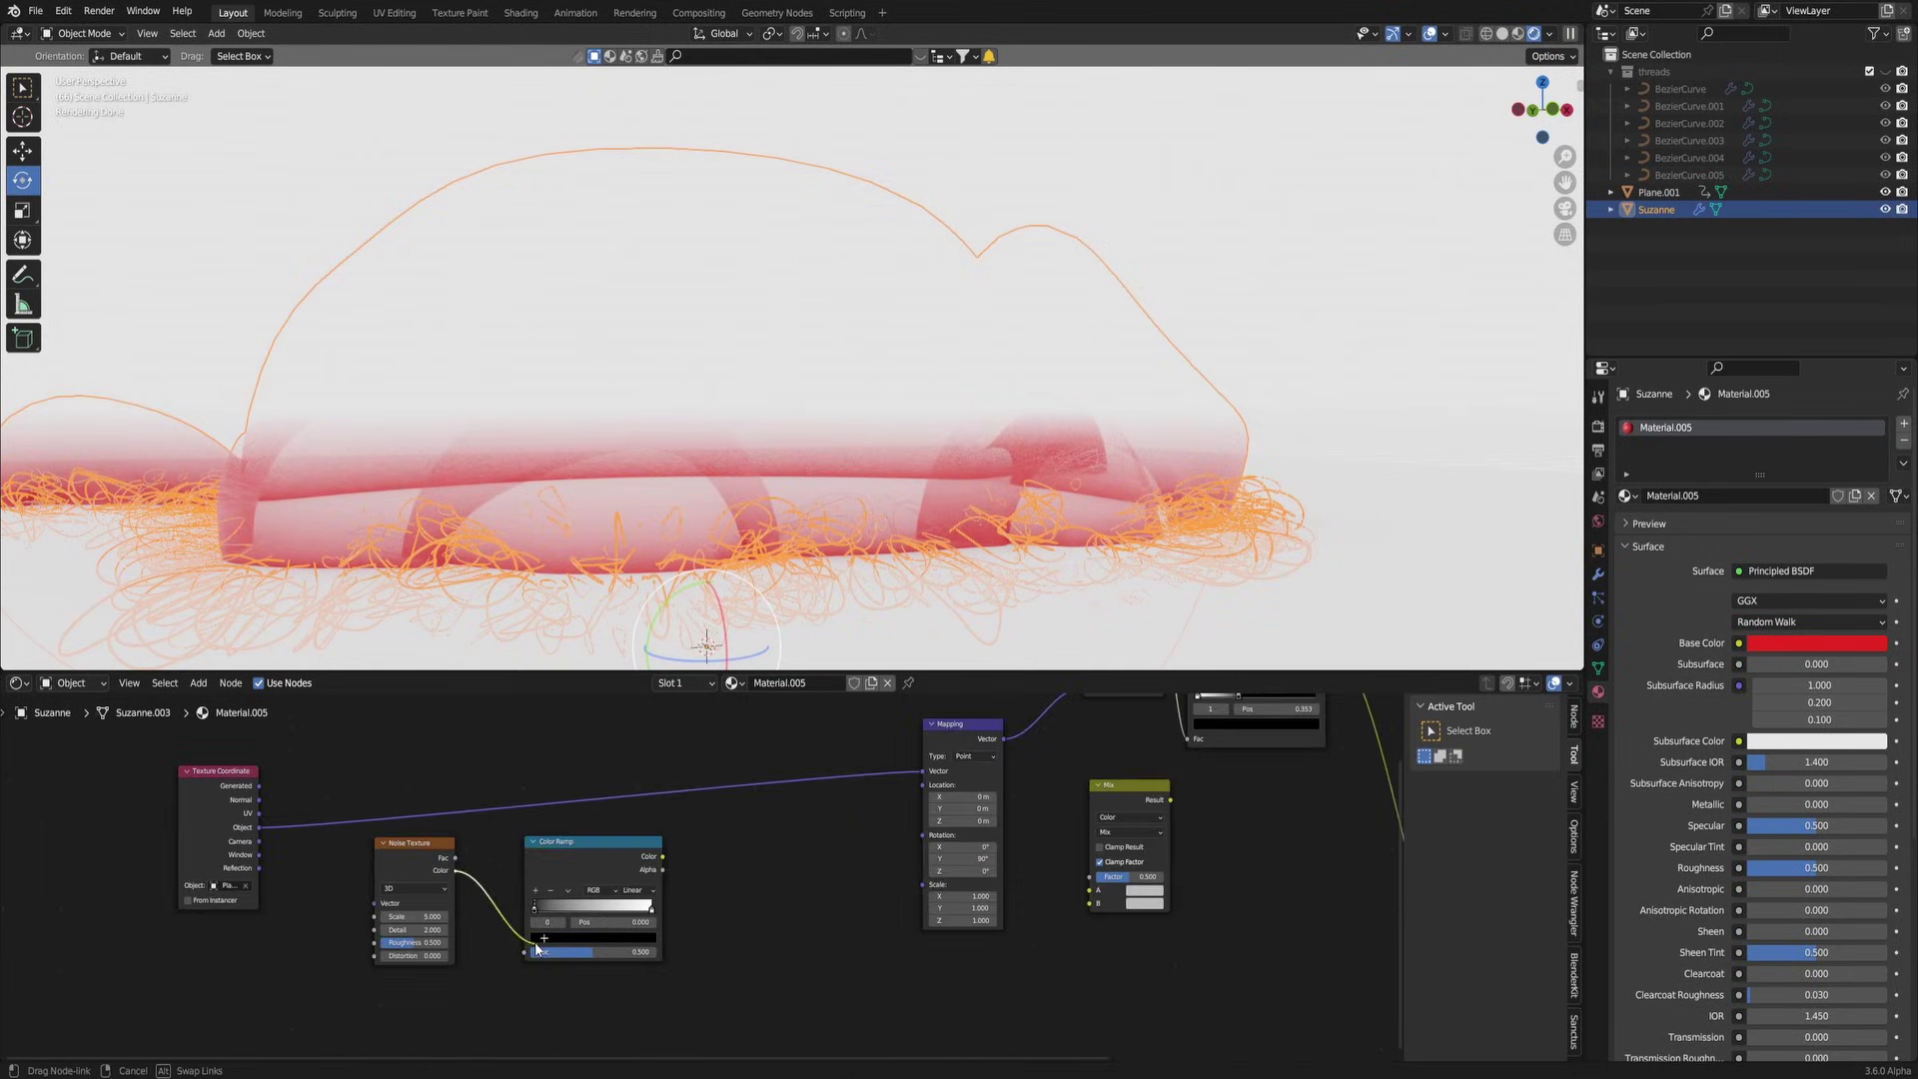
left_click_drag(1087, 830, 785, 785)
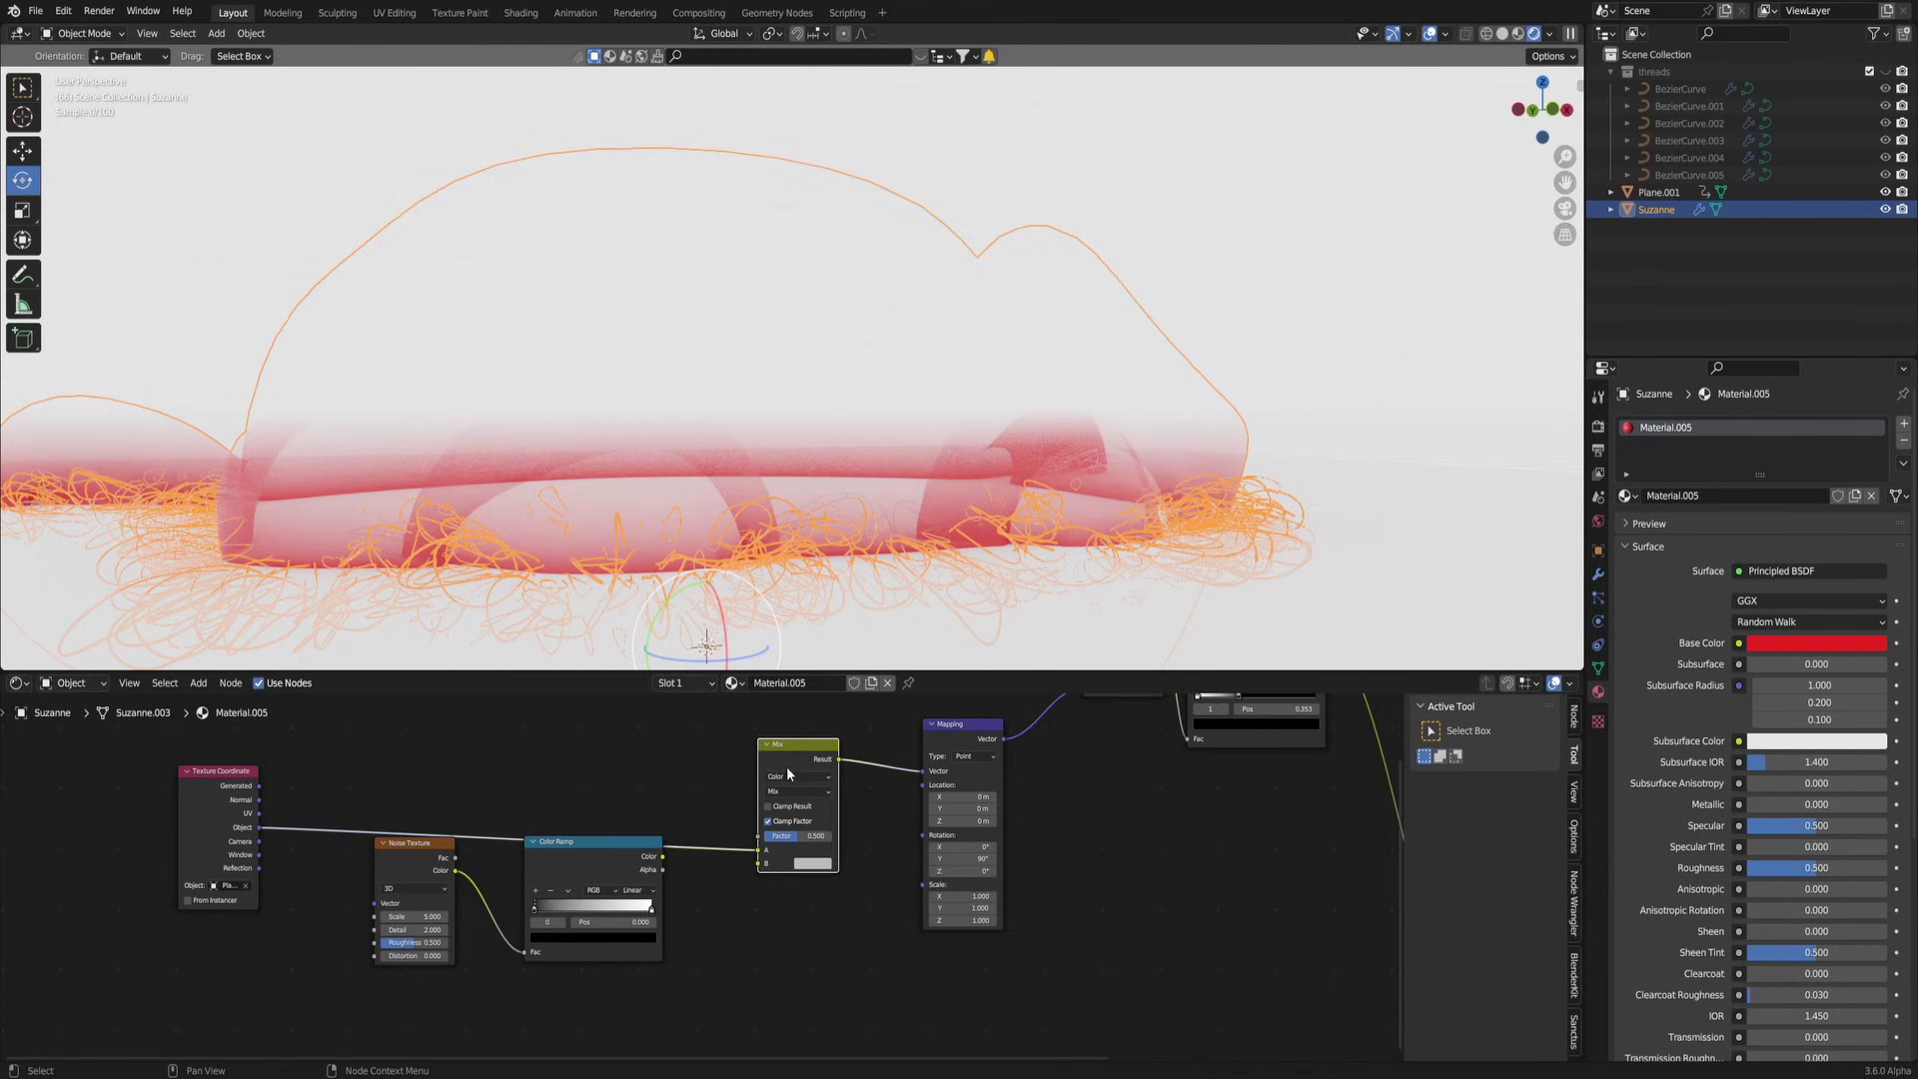
left_click_drag(626, 865, 675, 916)
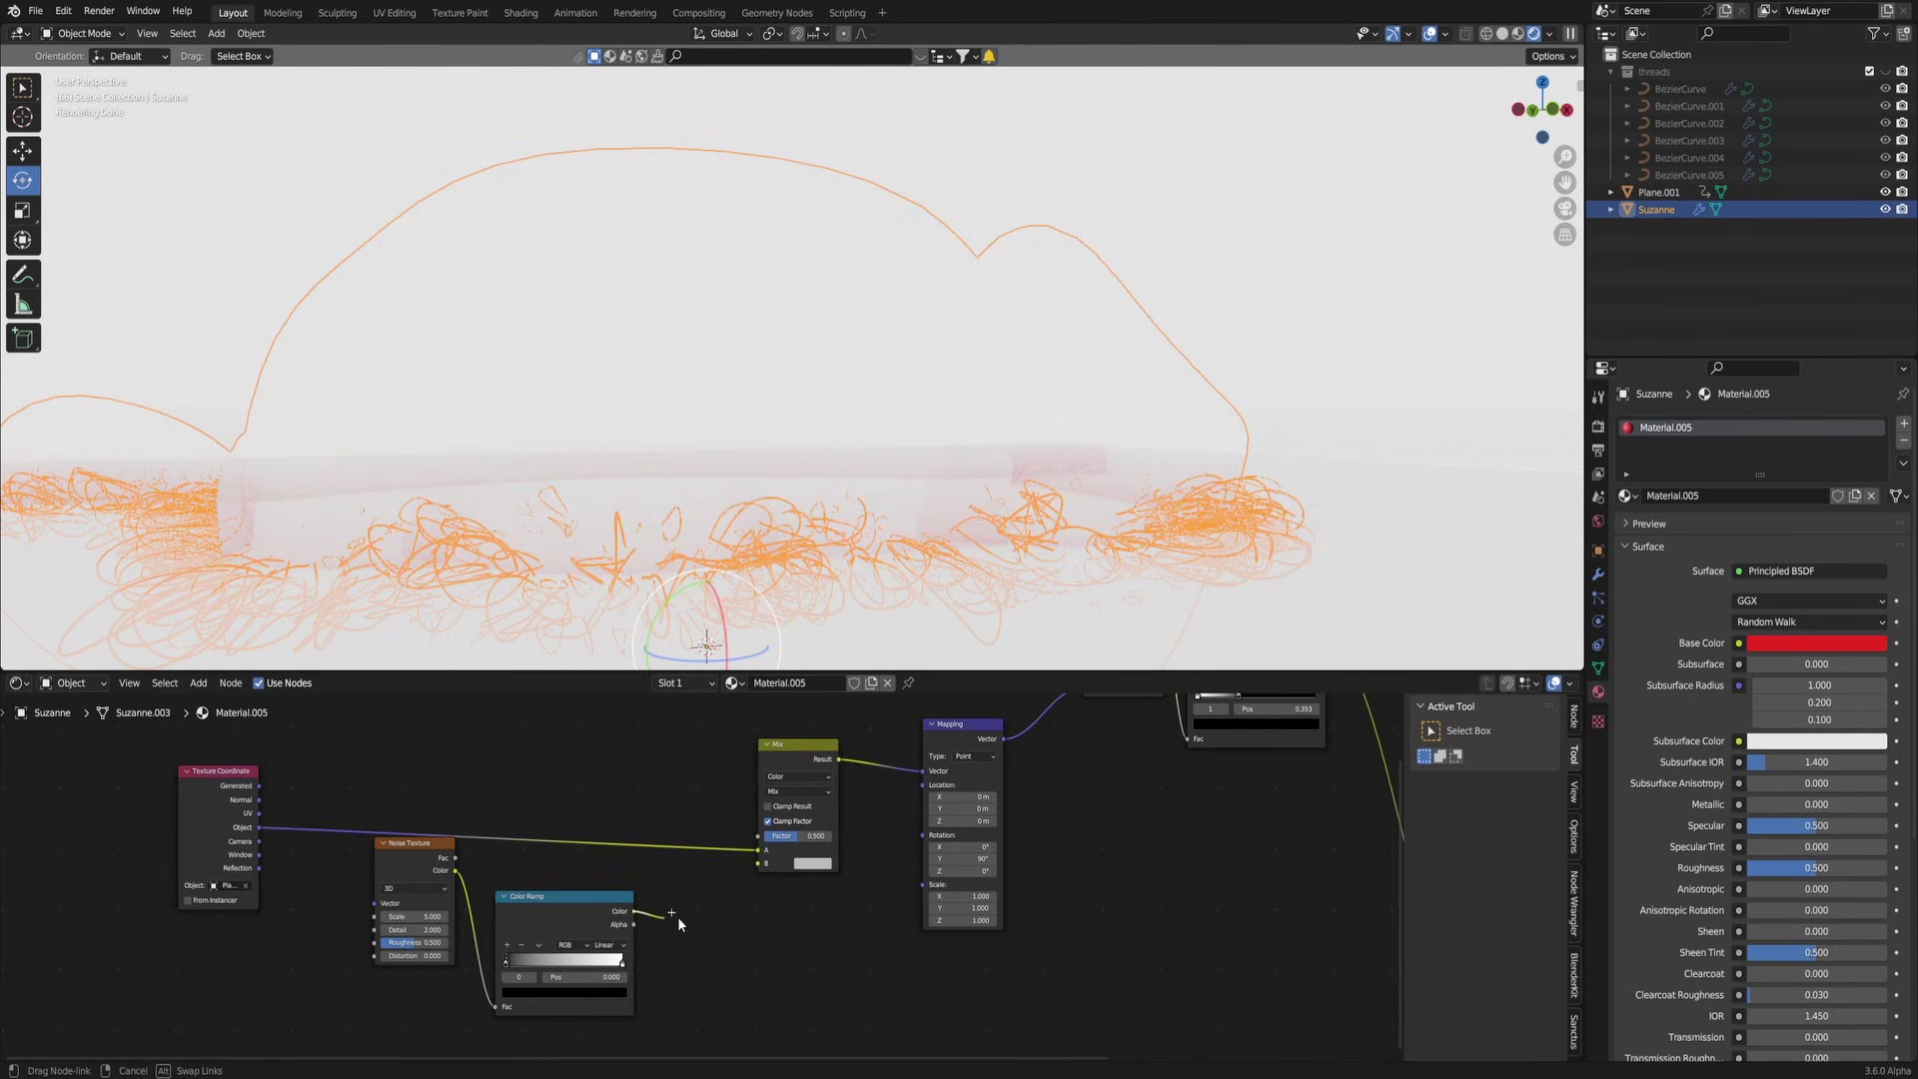
left_click_drag(757, 865, 757, 865)
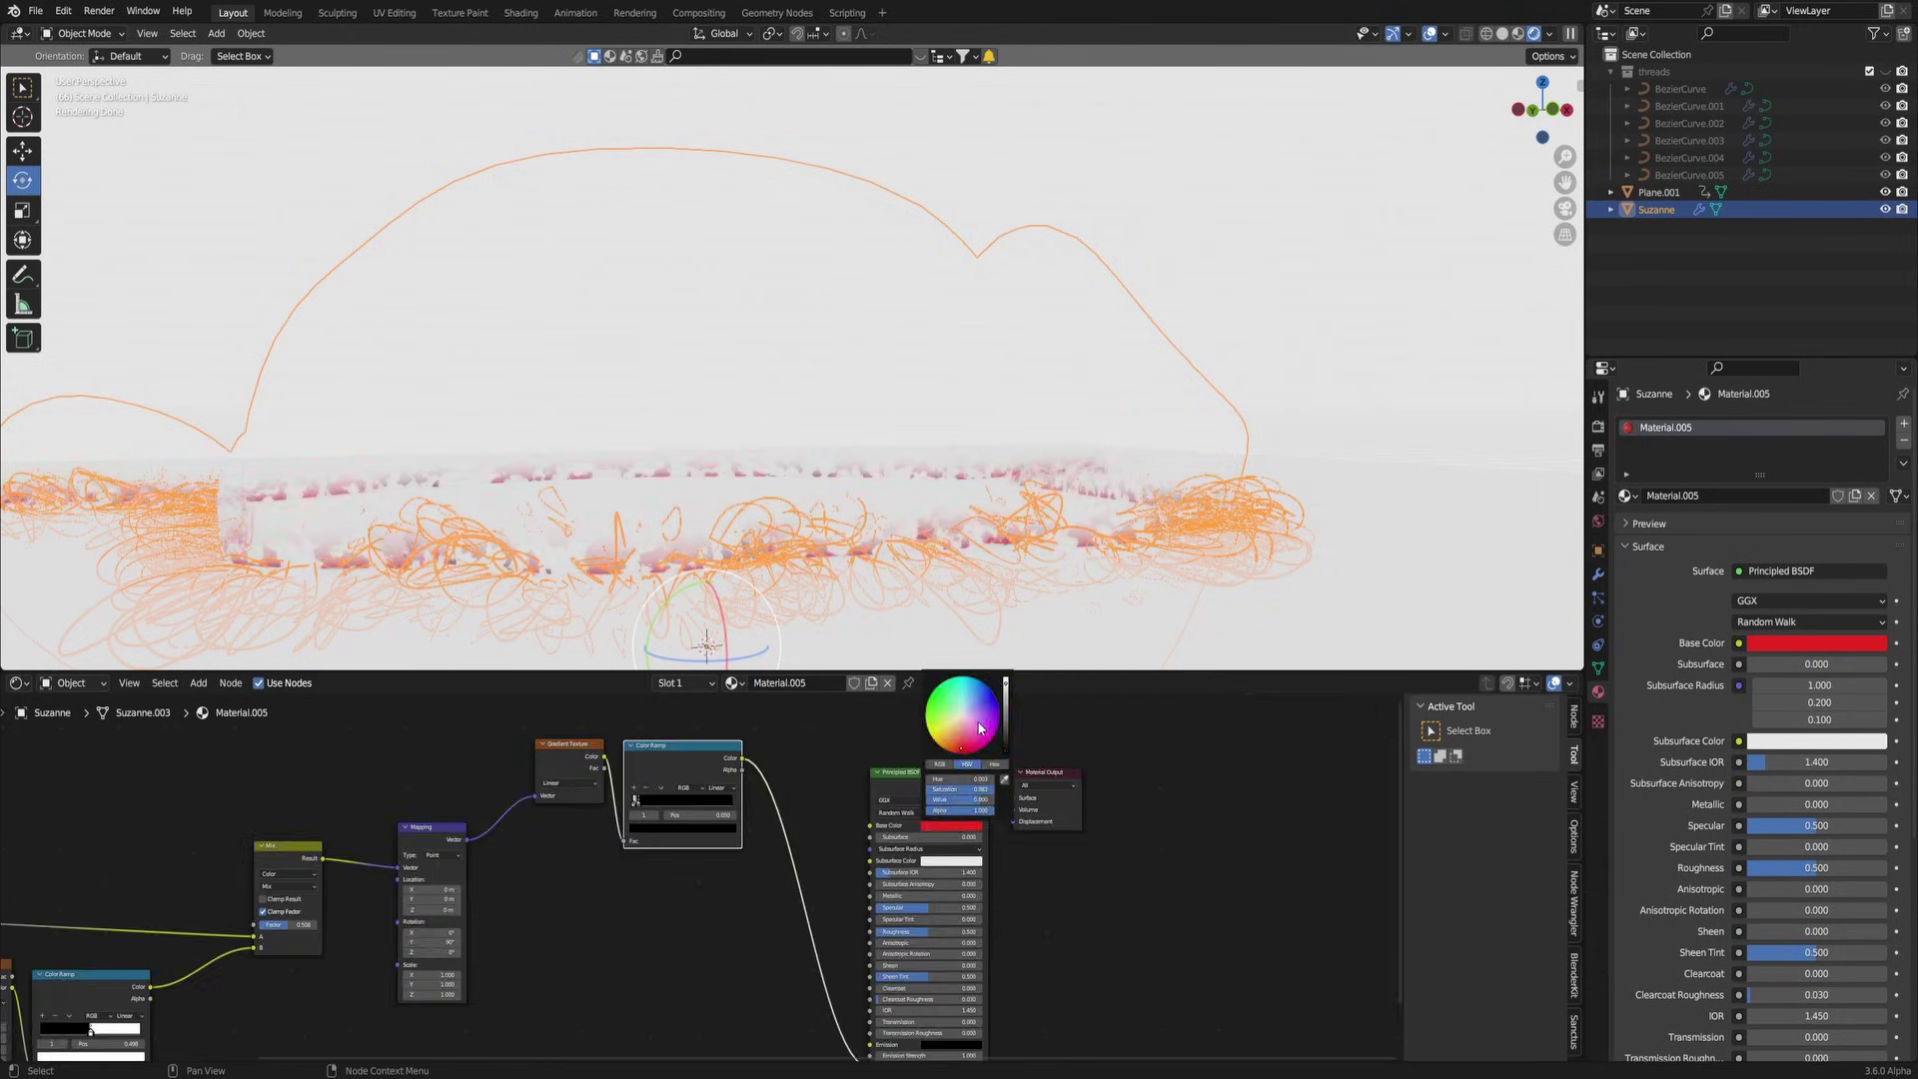
Step: Make the Base Color black and refine the noise with Scale 92.6, Detail 15 and closely spaced Color Ramp stops
left_click(679, 907)
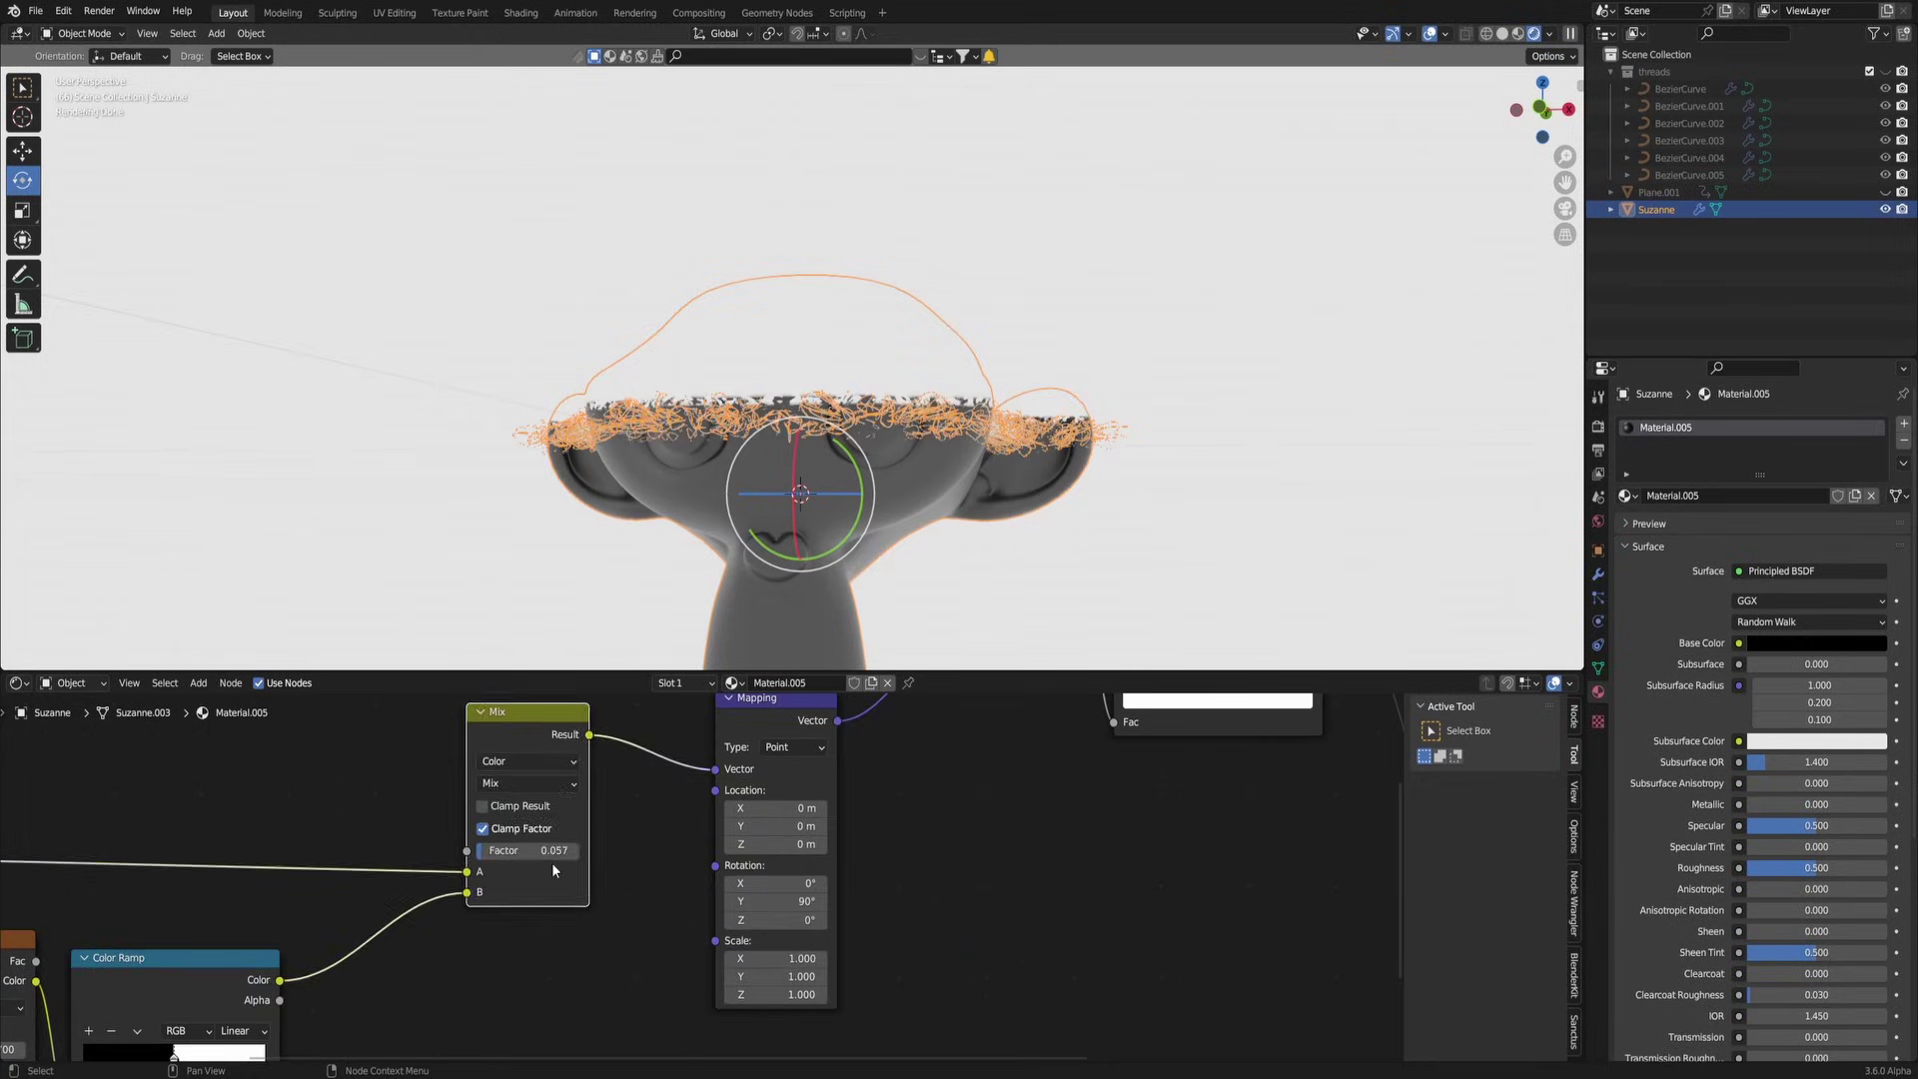
left_click(1134, 476)
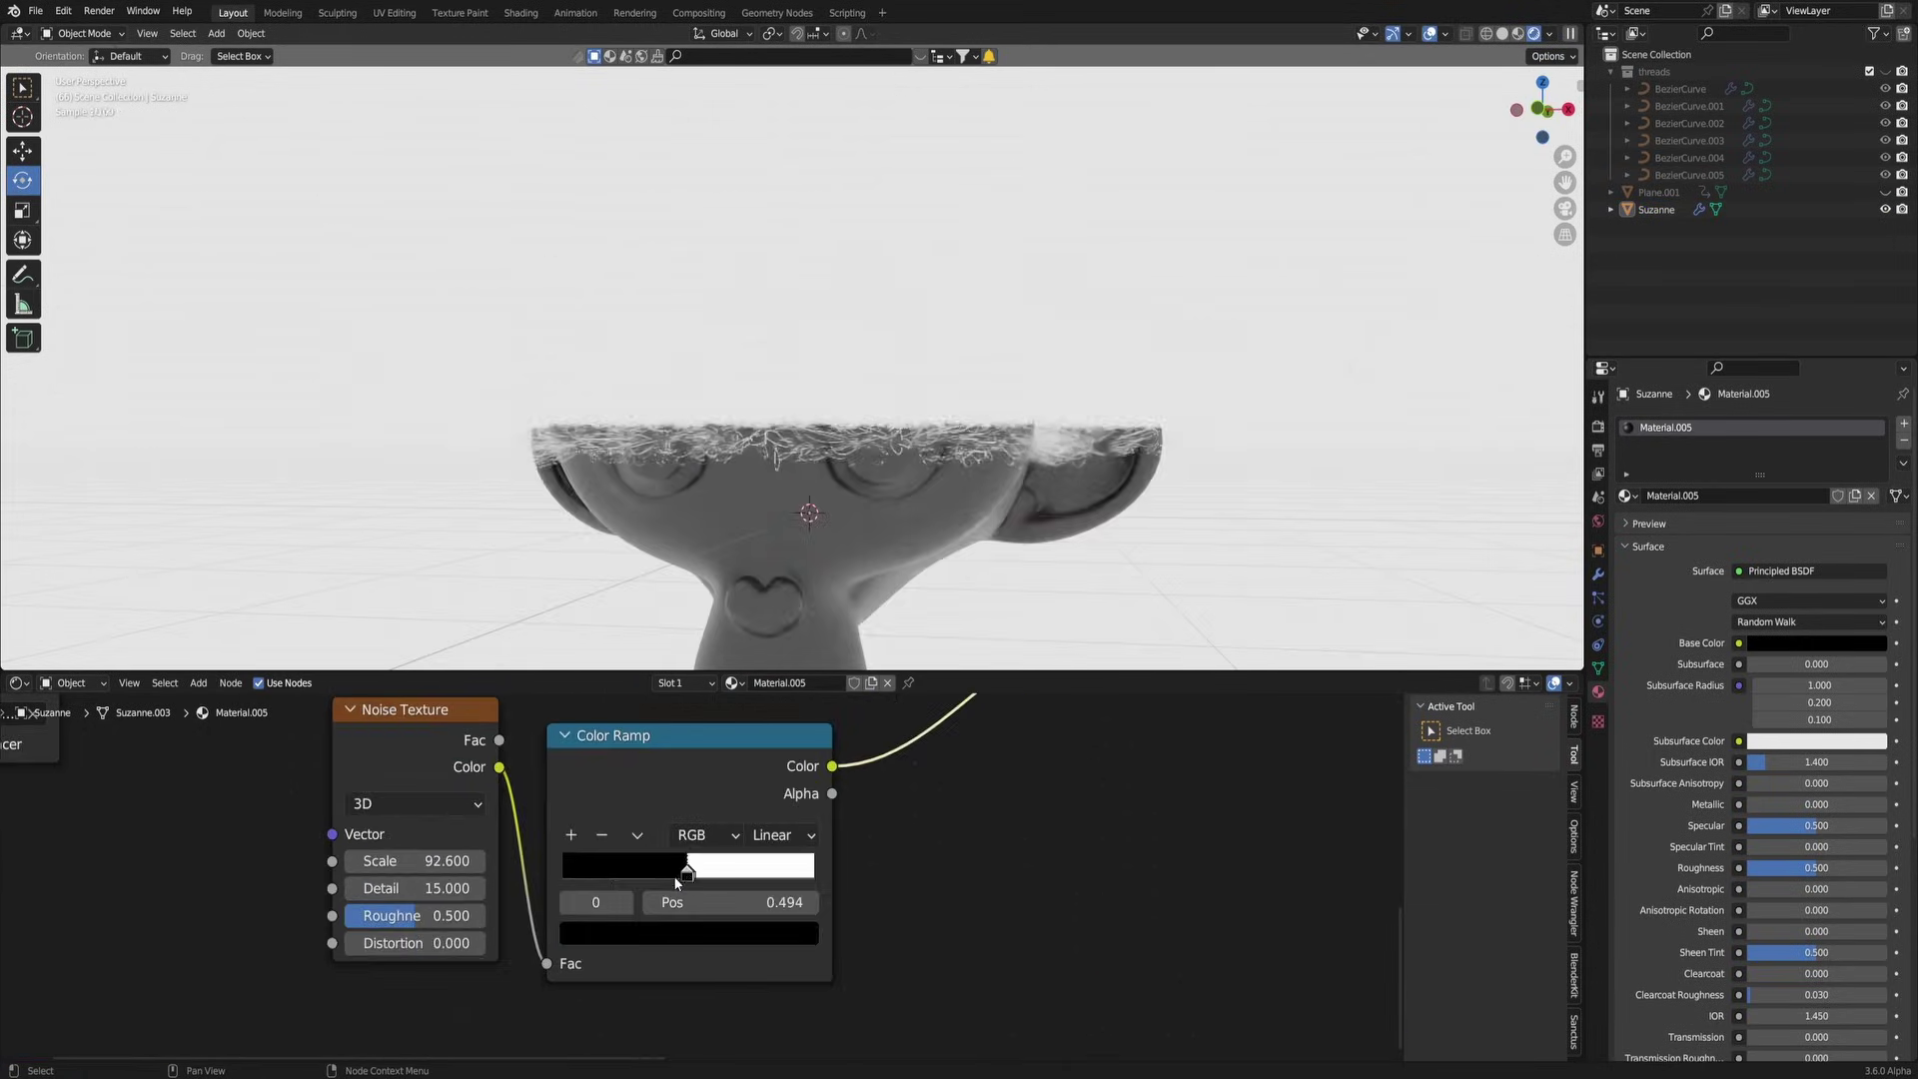
left_click_drag(673, 875, 675, 880)
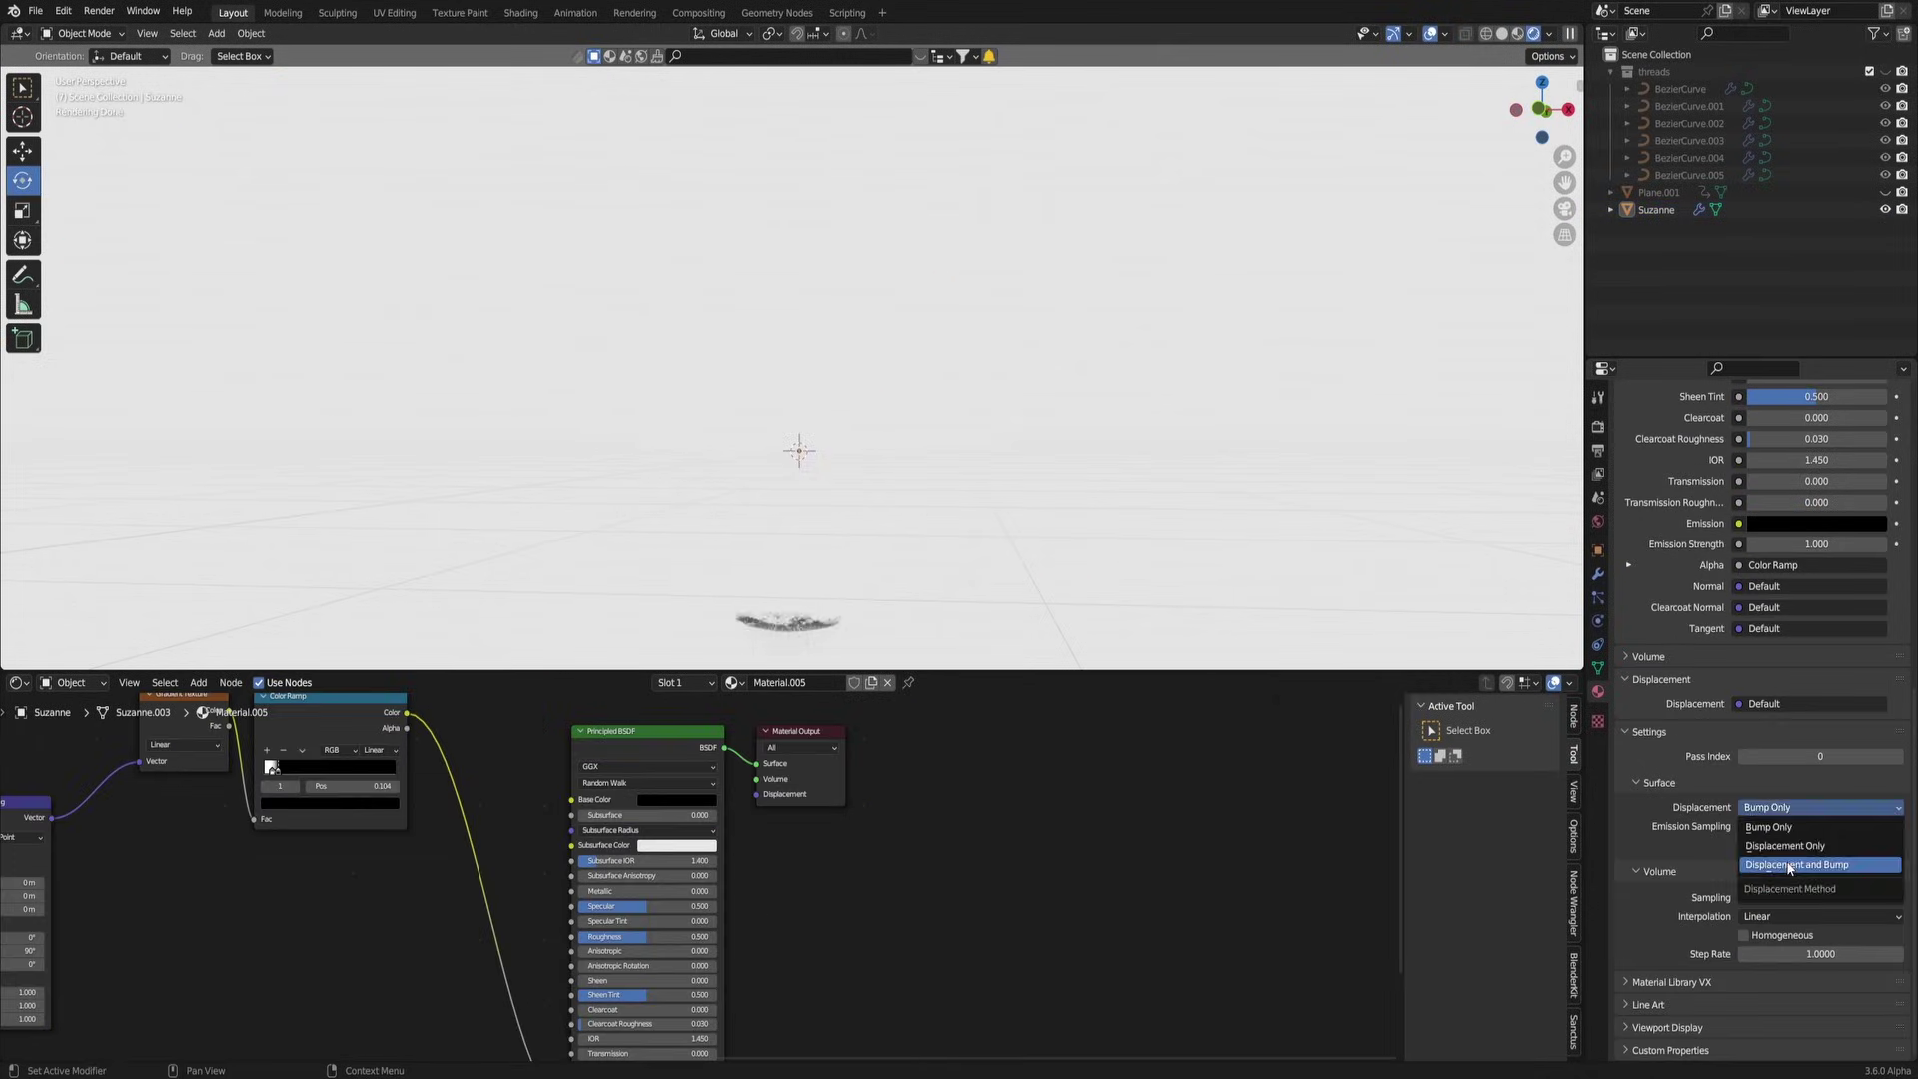
Step: Set the material's displacement method to Displacement and Bump, and add a Displacement node below the Material Output
left_click(1789, 865)
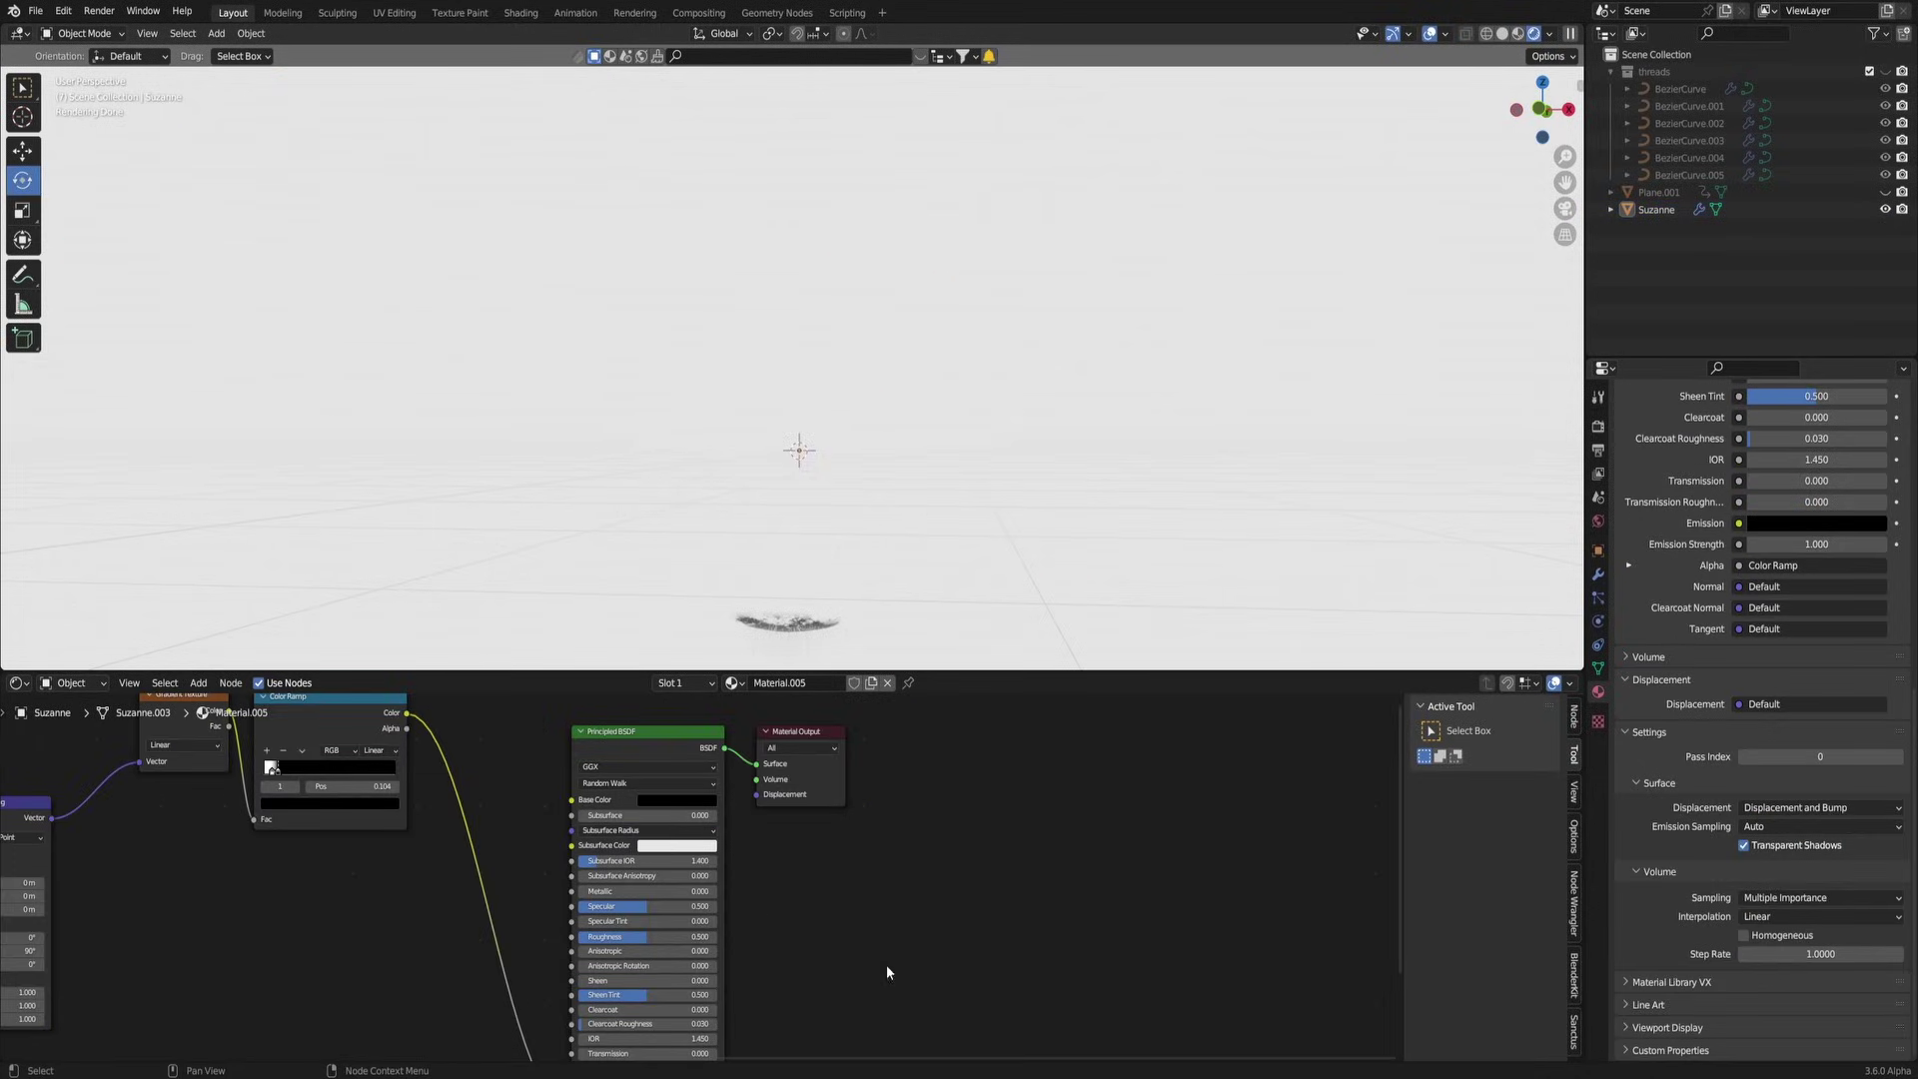
key("shift+a")
type("disp")
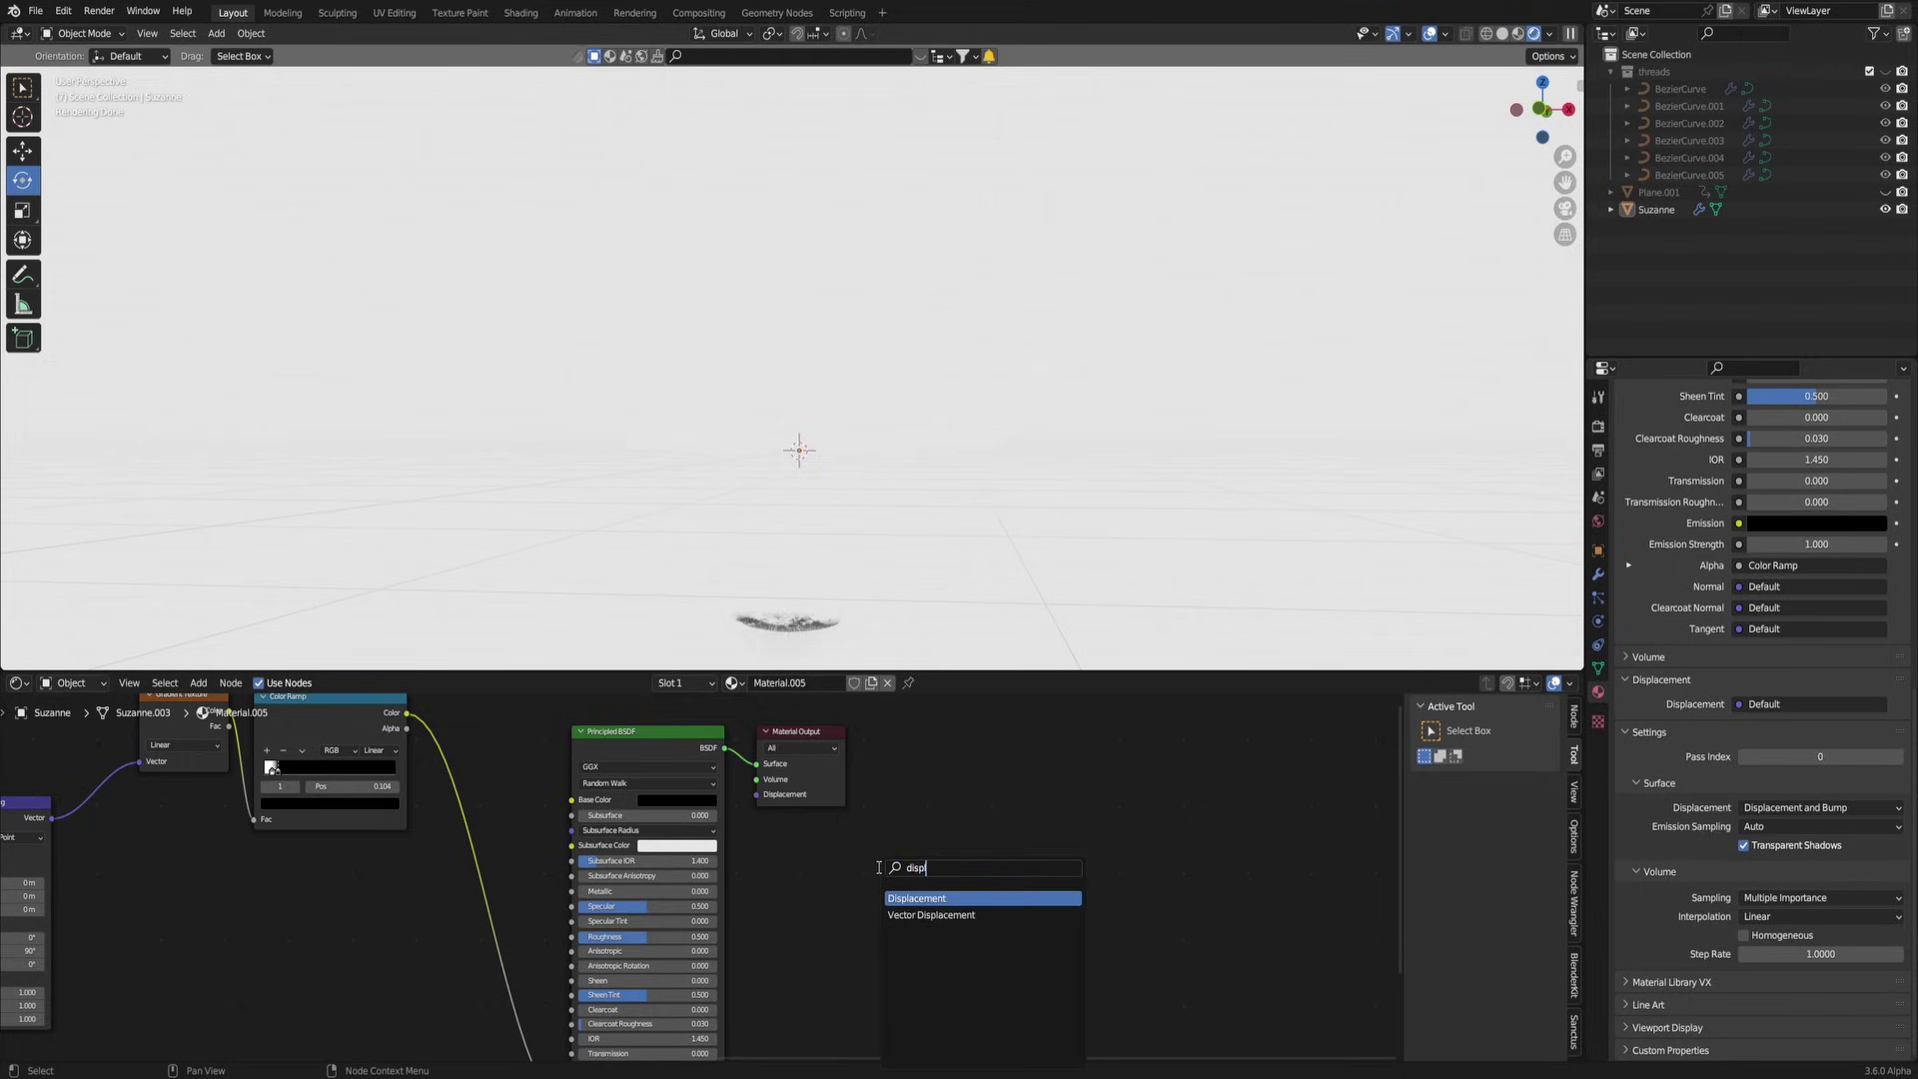
key("Return")
left_click(848, 875)
Step: Move the gradient's Color Ramp down and place a duplicate of it above
middle_click_drag(446, 707, 554, 855)
left_click(458, 869)
middle_click_drag(469, 926, 493, 852)
left_click_drag(502, 816, 519, 970)
key("shift+d")
left_click(526, 764)
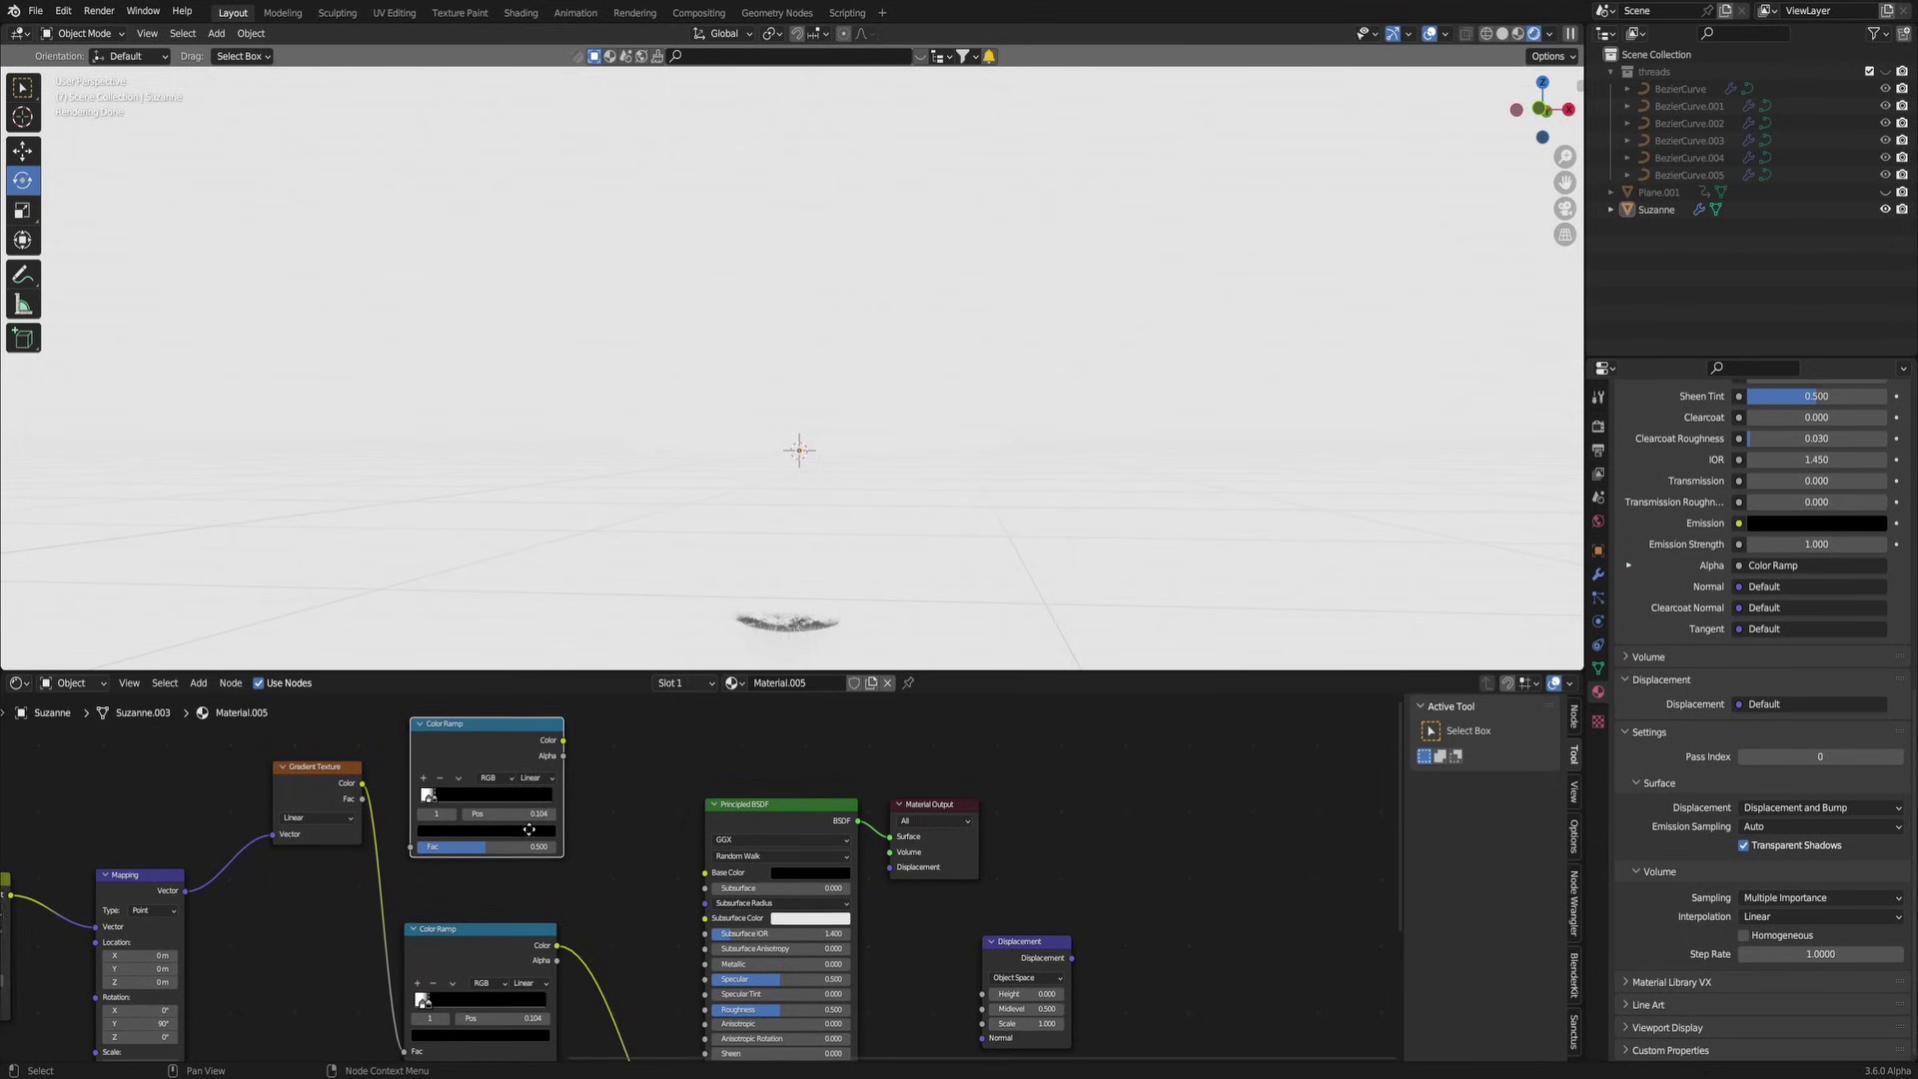
Step: Link the Gradient Texture's Color to the duplicate Color Ramp's Fac and move the Gradient Texture node between the two ramps
left_click(360, 789)
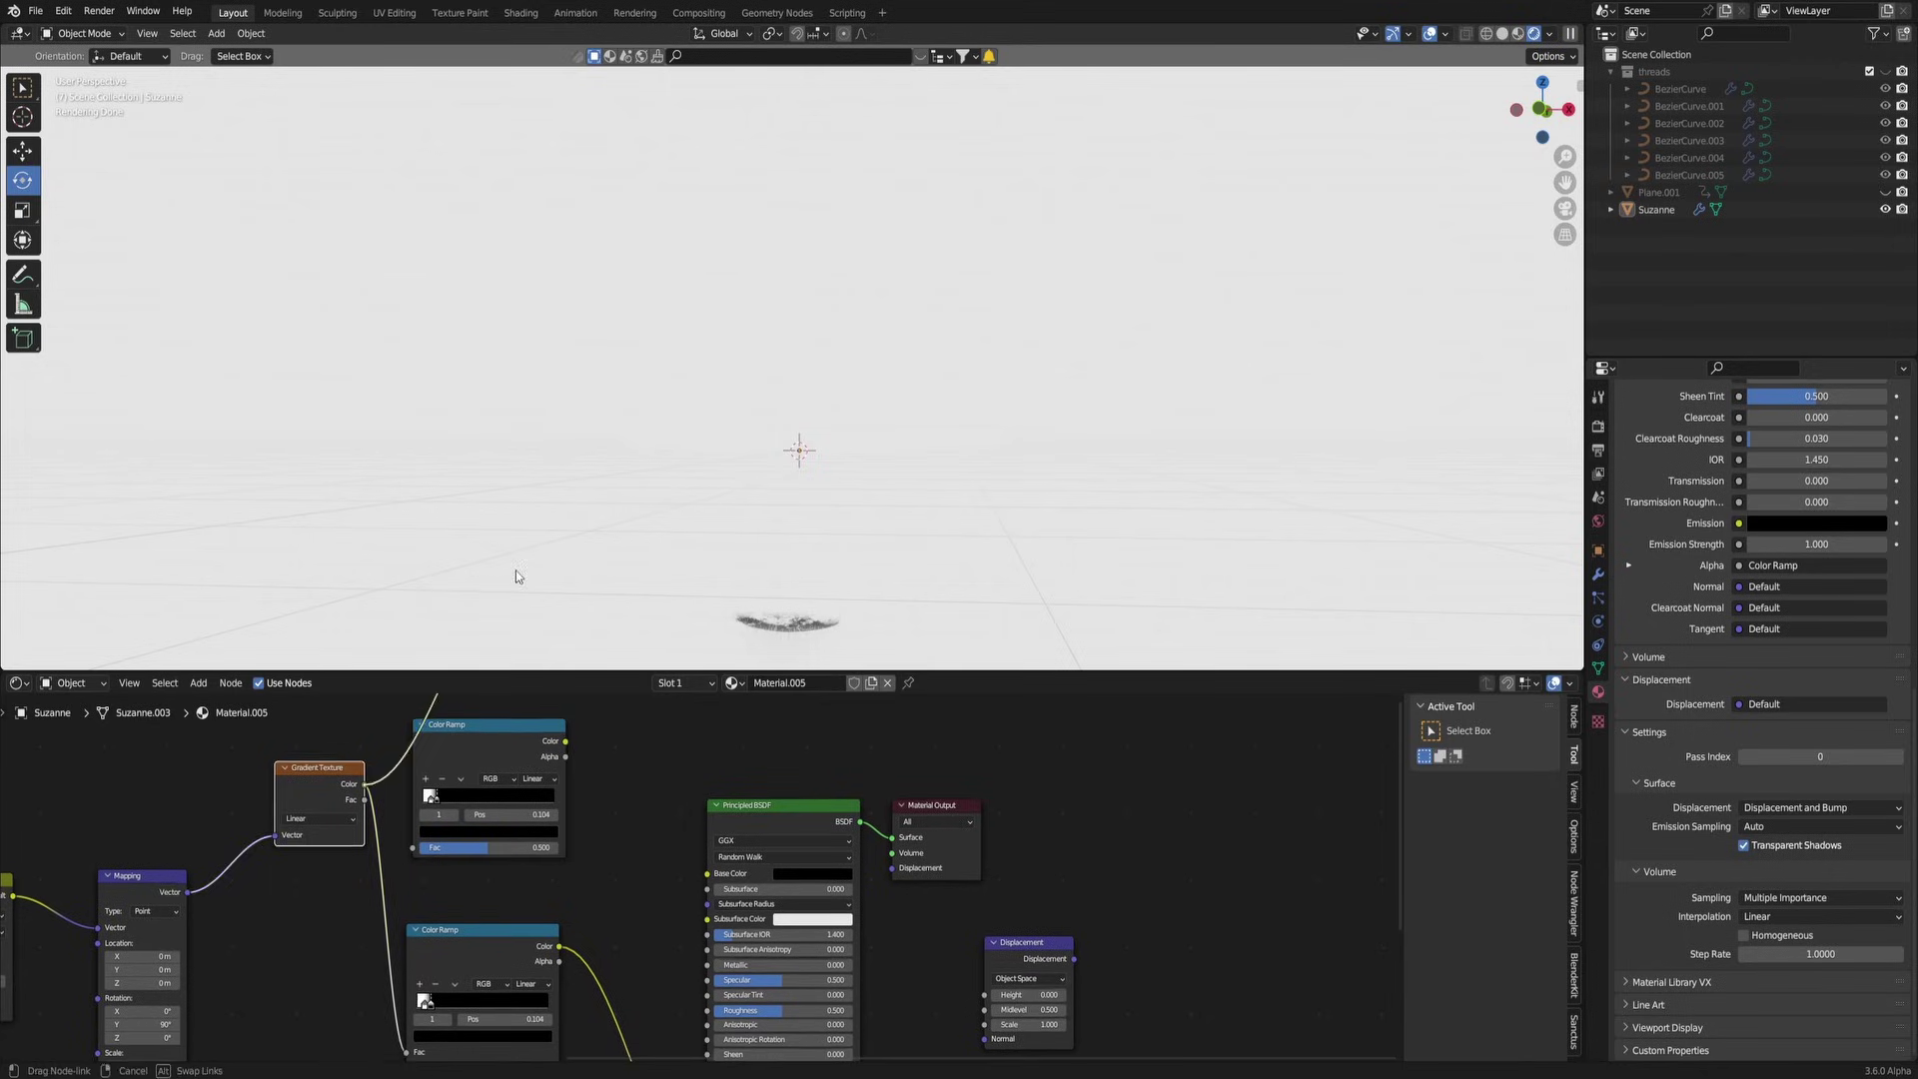
left_click_drag(516, 577, 420, 861)
left_click_drag(332, 788, 327, 865)
middle_click_drag(544, 771, 448, 765)
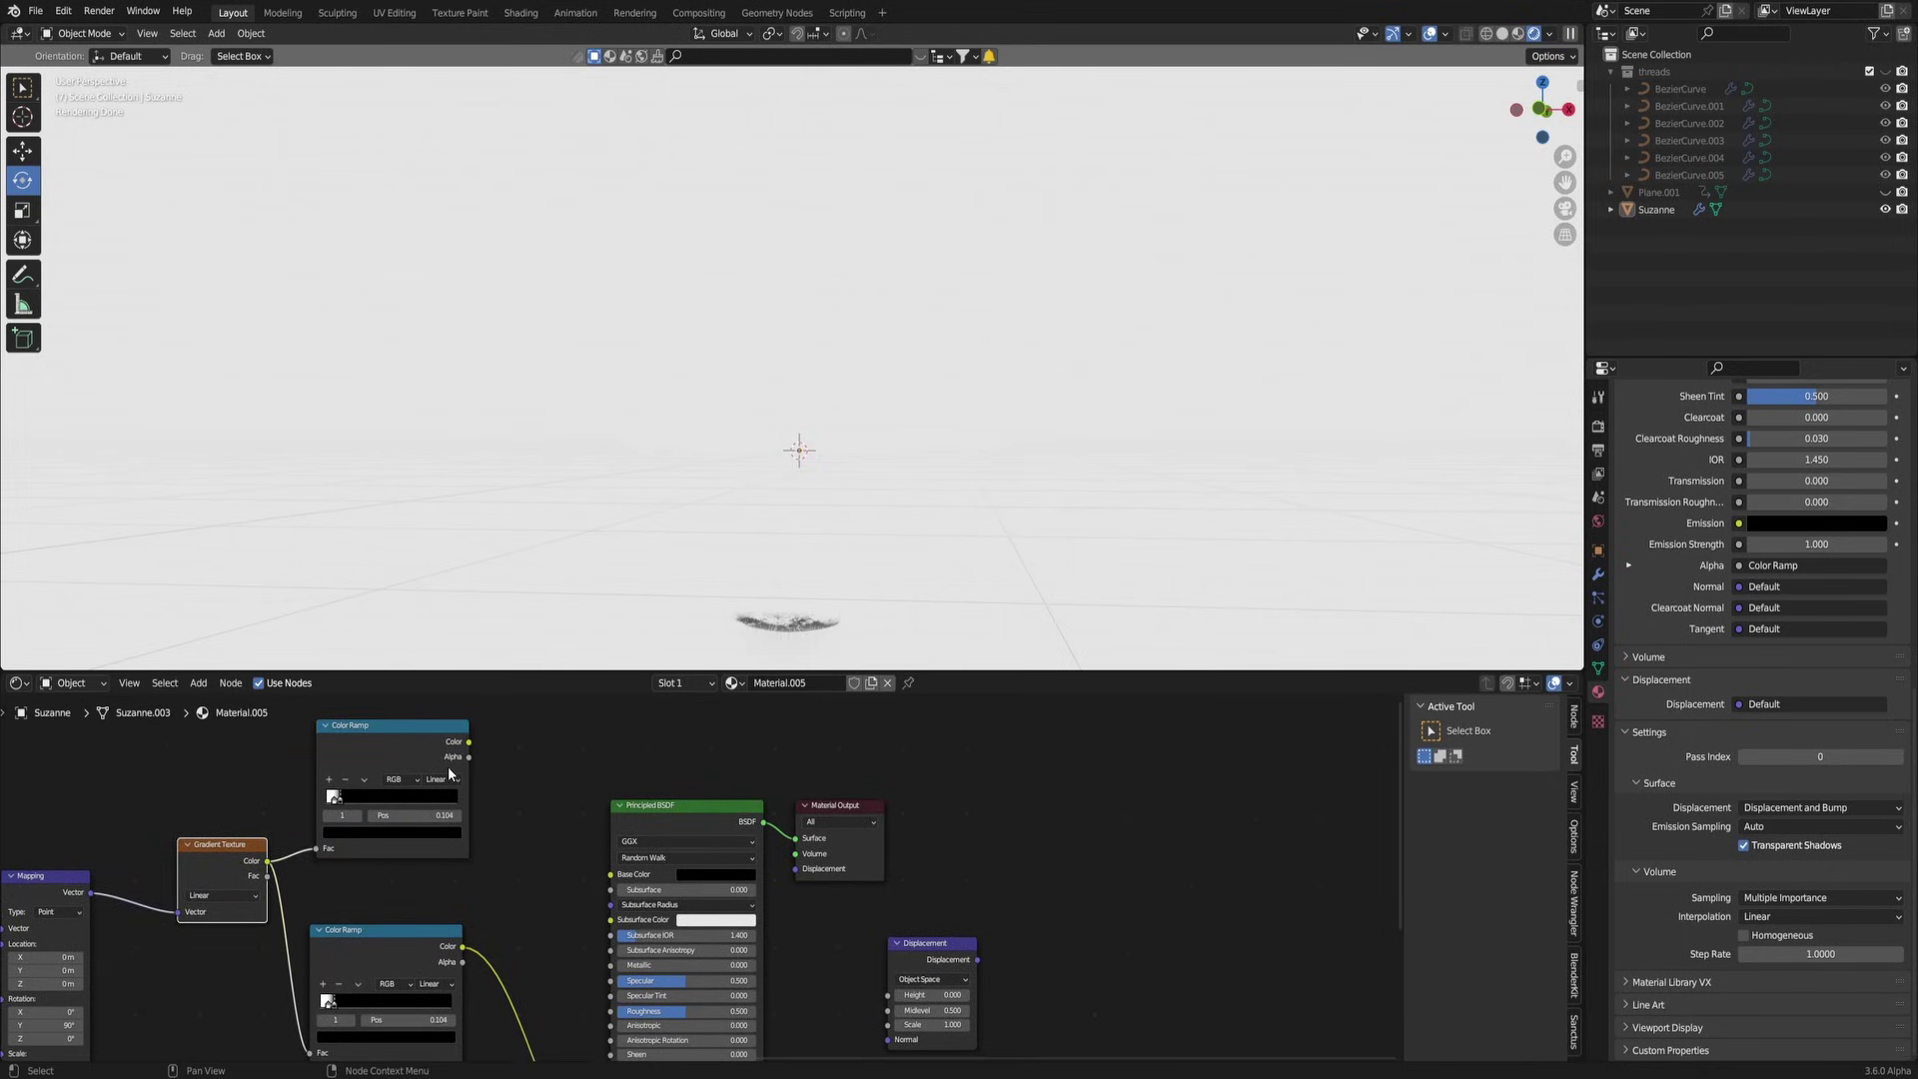
Step: Link the duplicate Color Ramp's Color to the Displacement node's Height, and that node's output to the Material Output's Displacement
left_click_drag(468, 741, 465, 742)
left_click_drag(884, 997, 887, 995)
mouse_move(934, 943)
left_mouse_down()
mouse_move(872, 943)
mouse_move(939, 954)
left_mouse_up()
left_click_drag(785, 871, 794, 868)
Step: Set the Displacement node's Midlevel to 0 and Scale to 0.06, with the duplicate Color Ramp's white stop at 0.046
left_click(871, 1010)
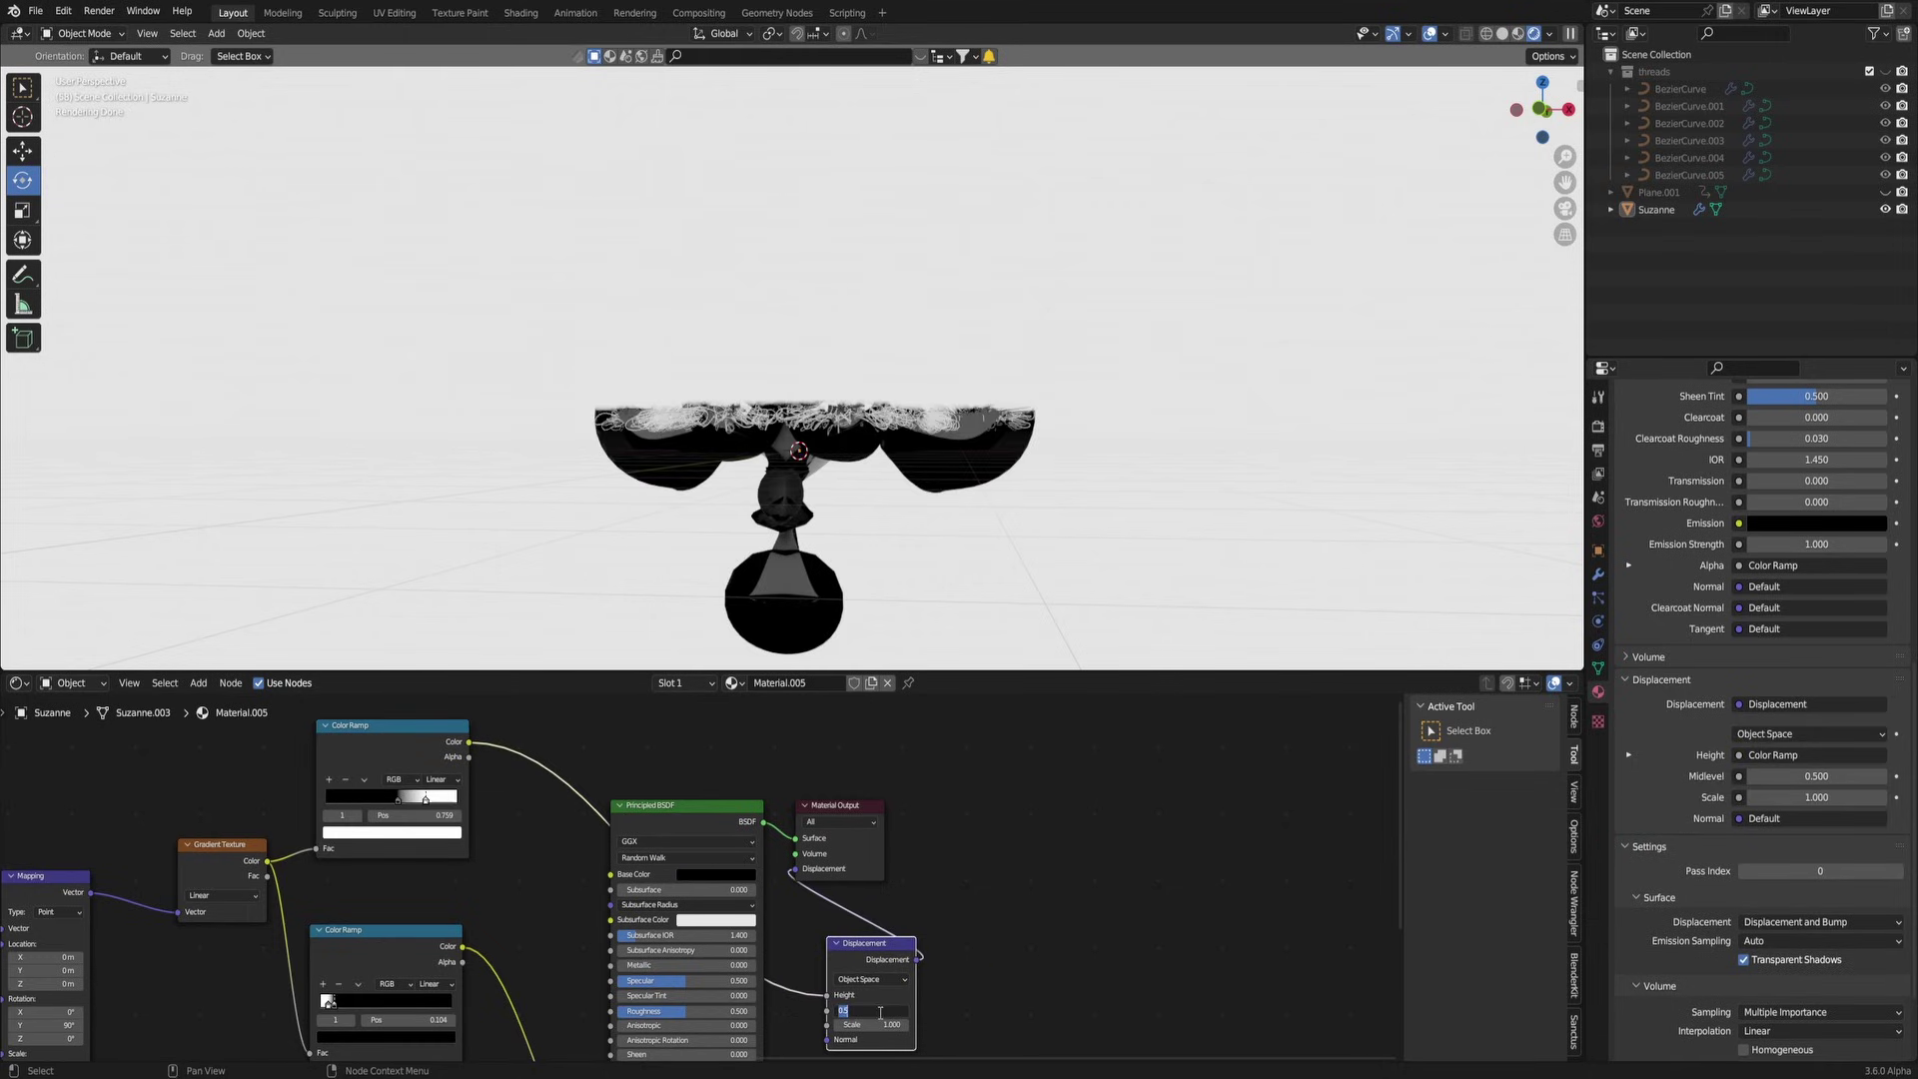
type("0")
key("Return")
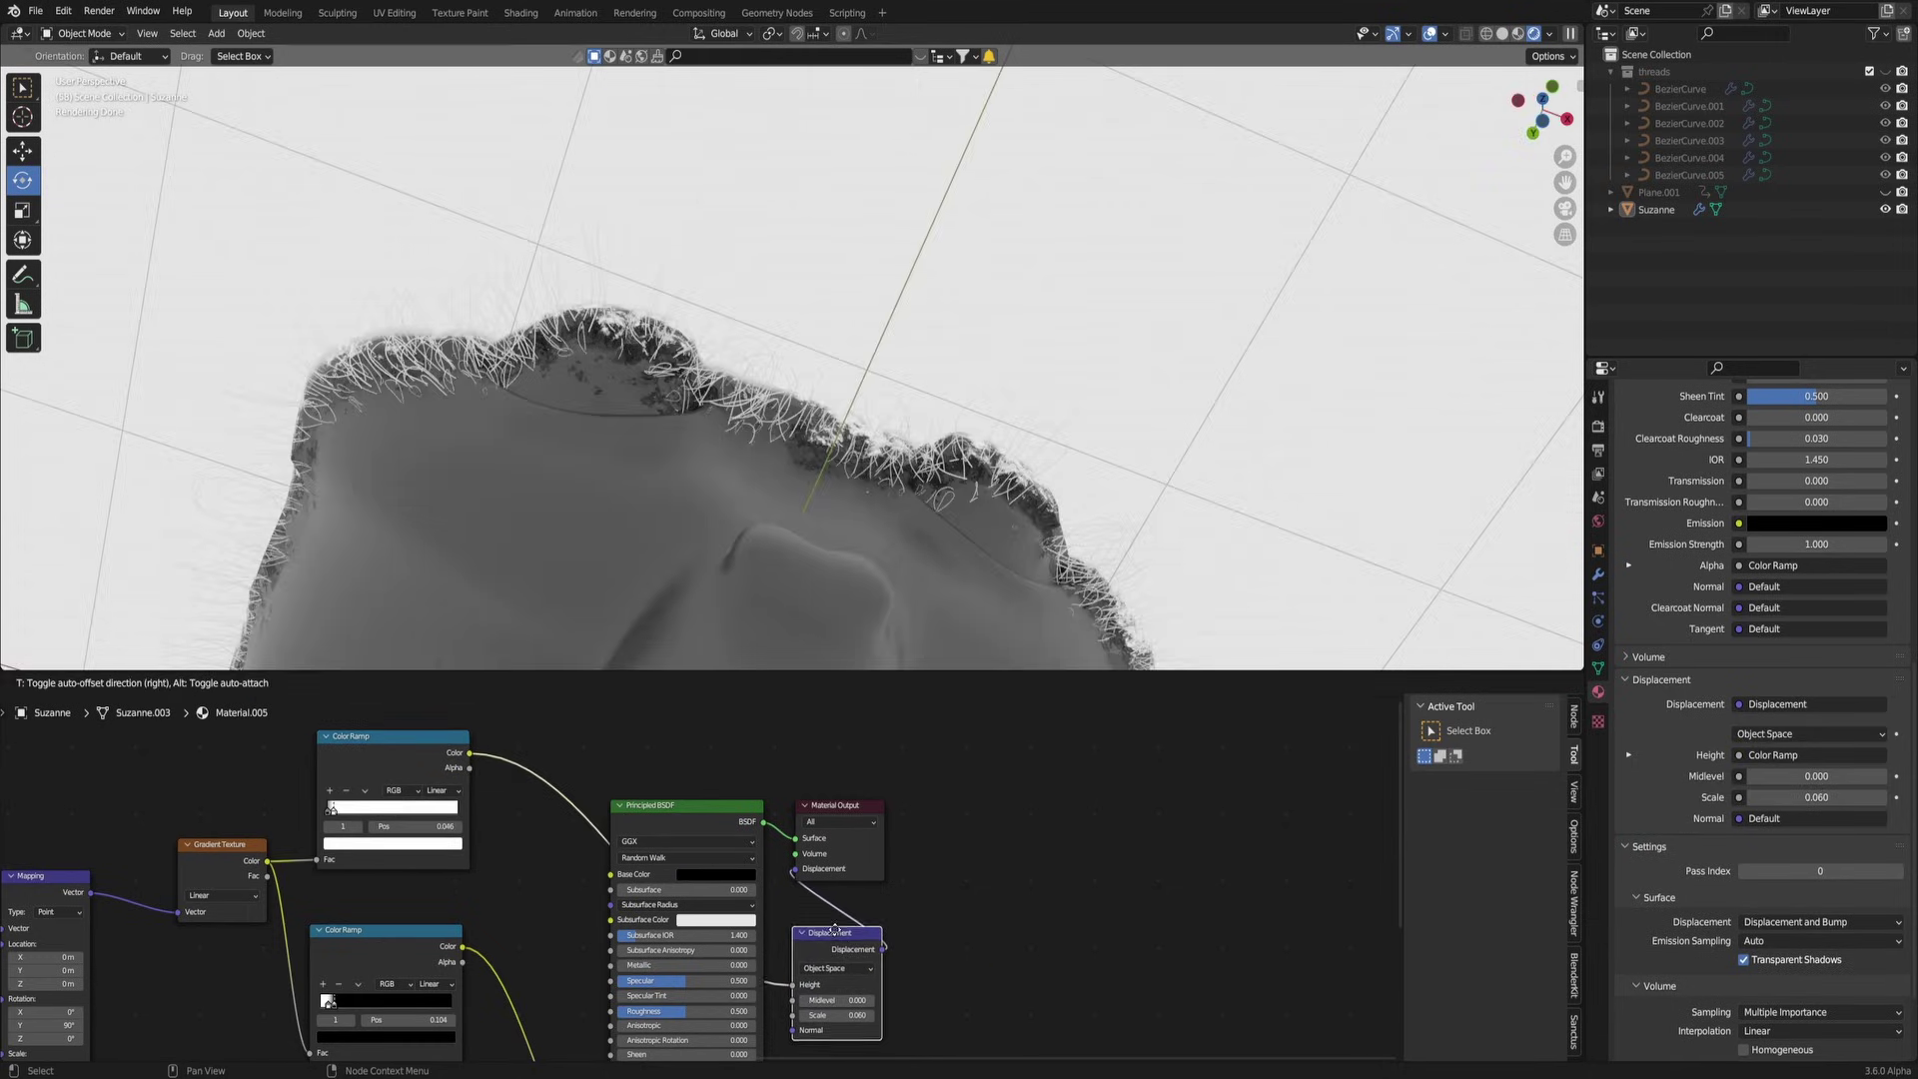
middle_click_drag(362, 913, 624, 947)
left_click_drag(605, 783, 590, 793)
Step: Inspect the monkey's displaced, frayed edge and the surrounding threads up close from several angles
left_click_drag(751, 570, 650, 621, "alt")
scroll(650, 621, "up", 5)
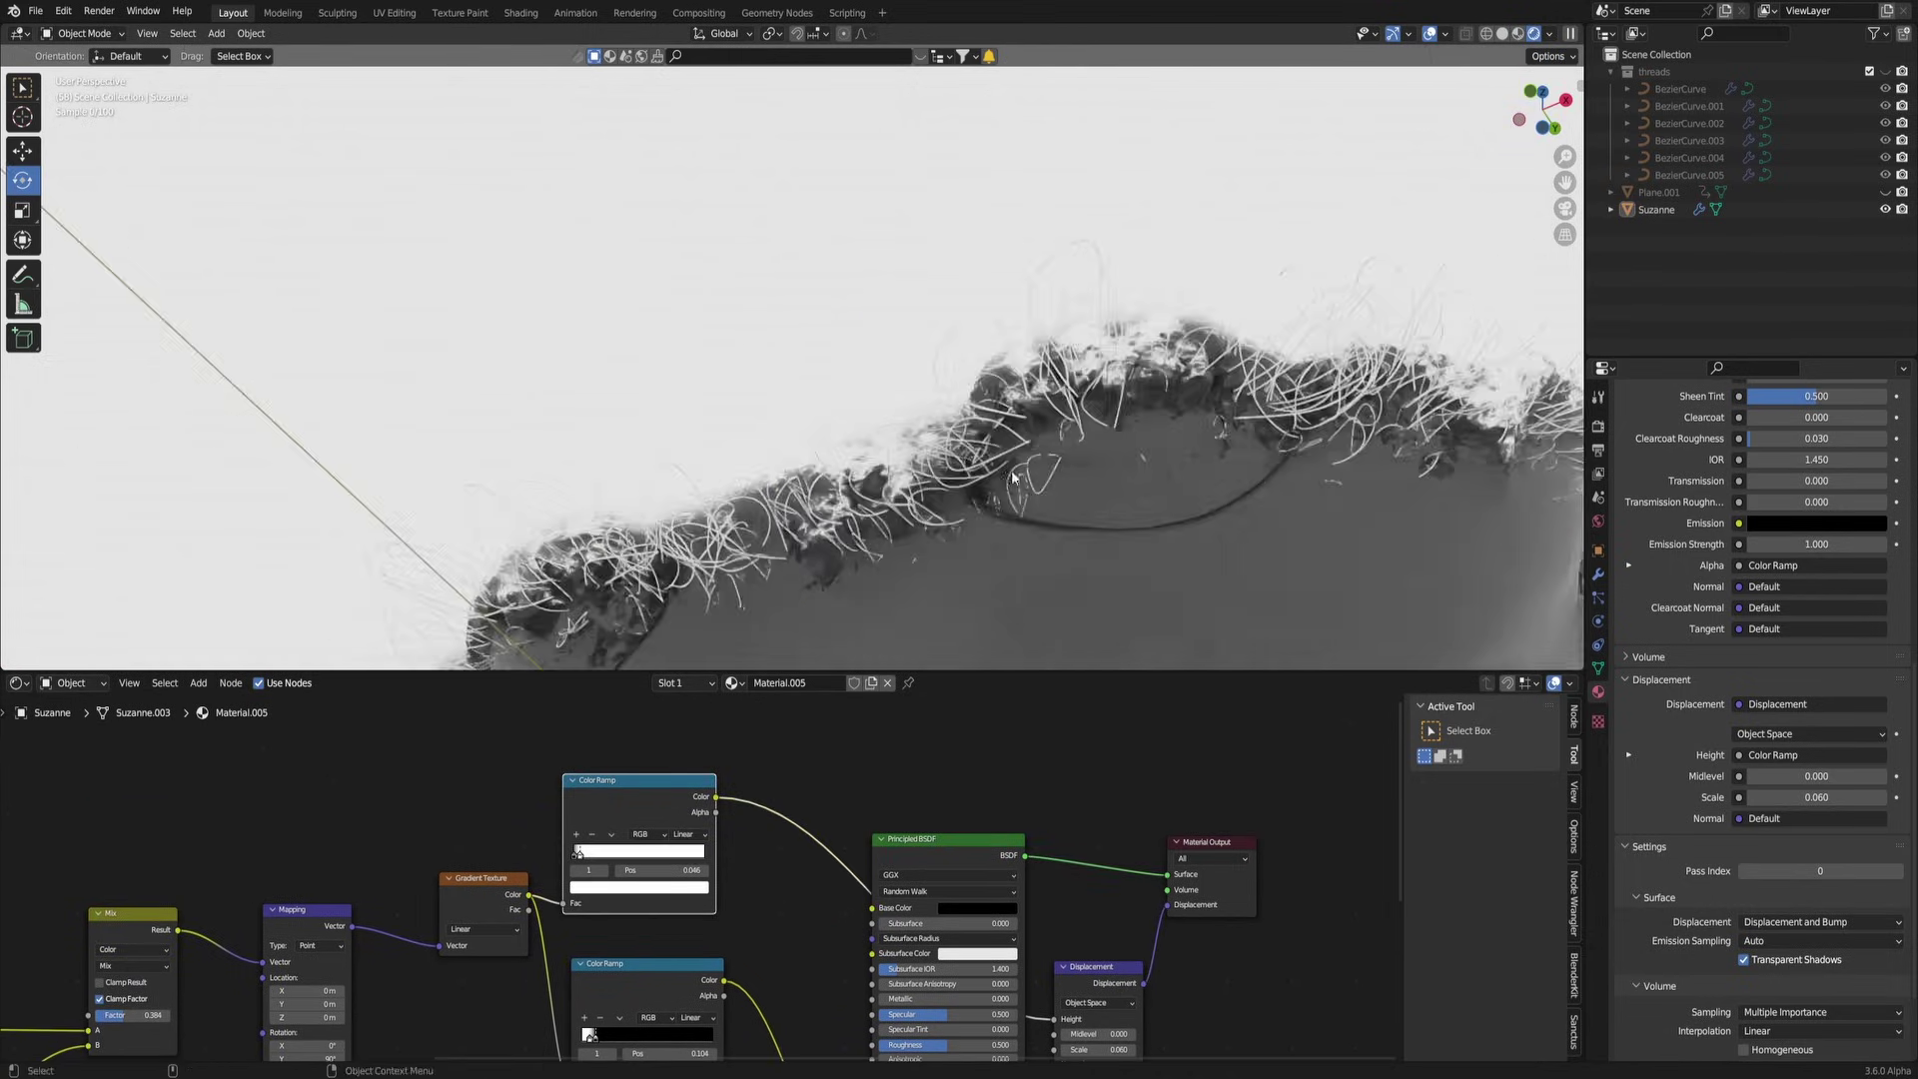
middle_click_drag(989, 450, 727, 418, "alt")
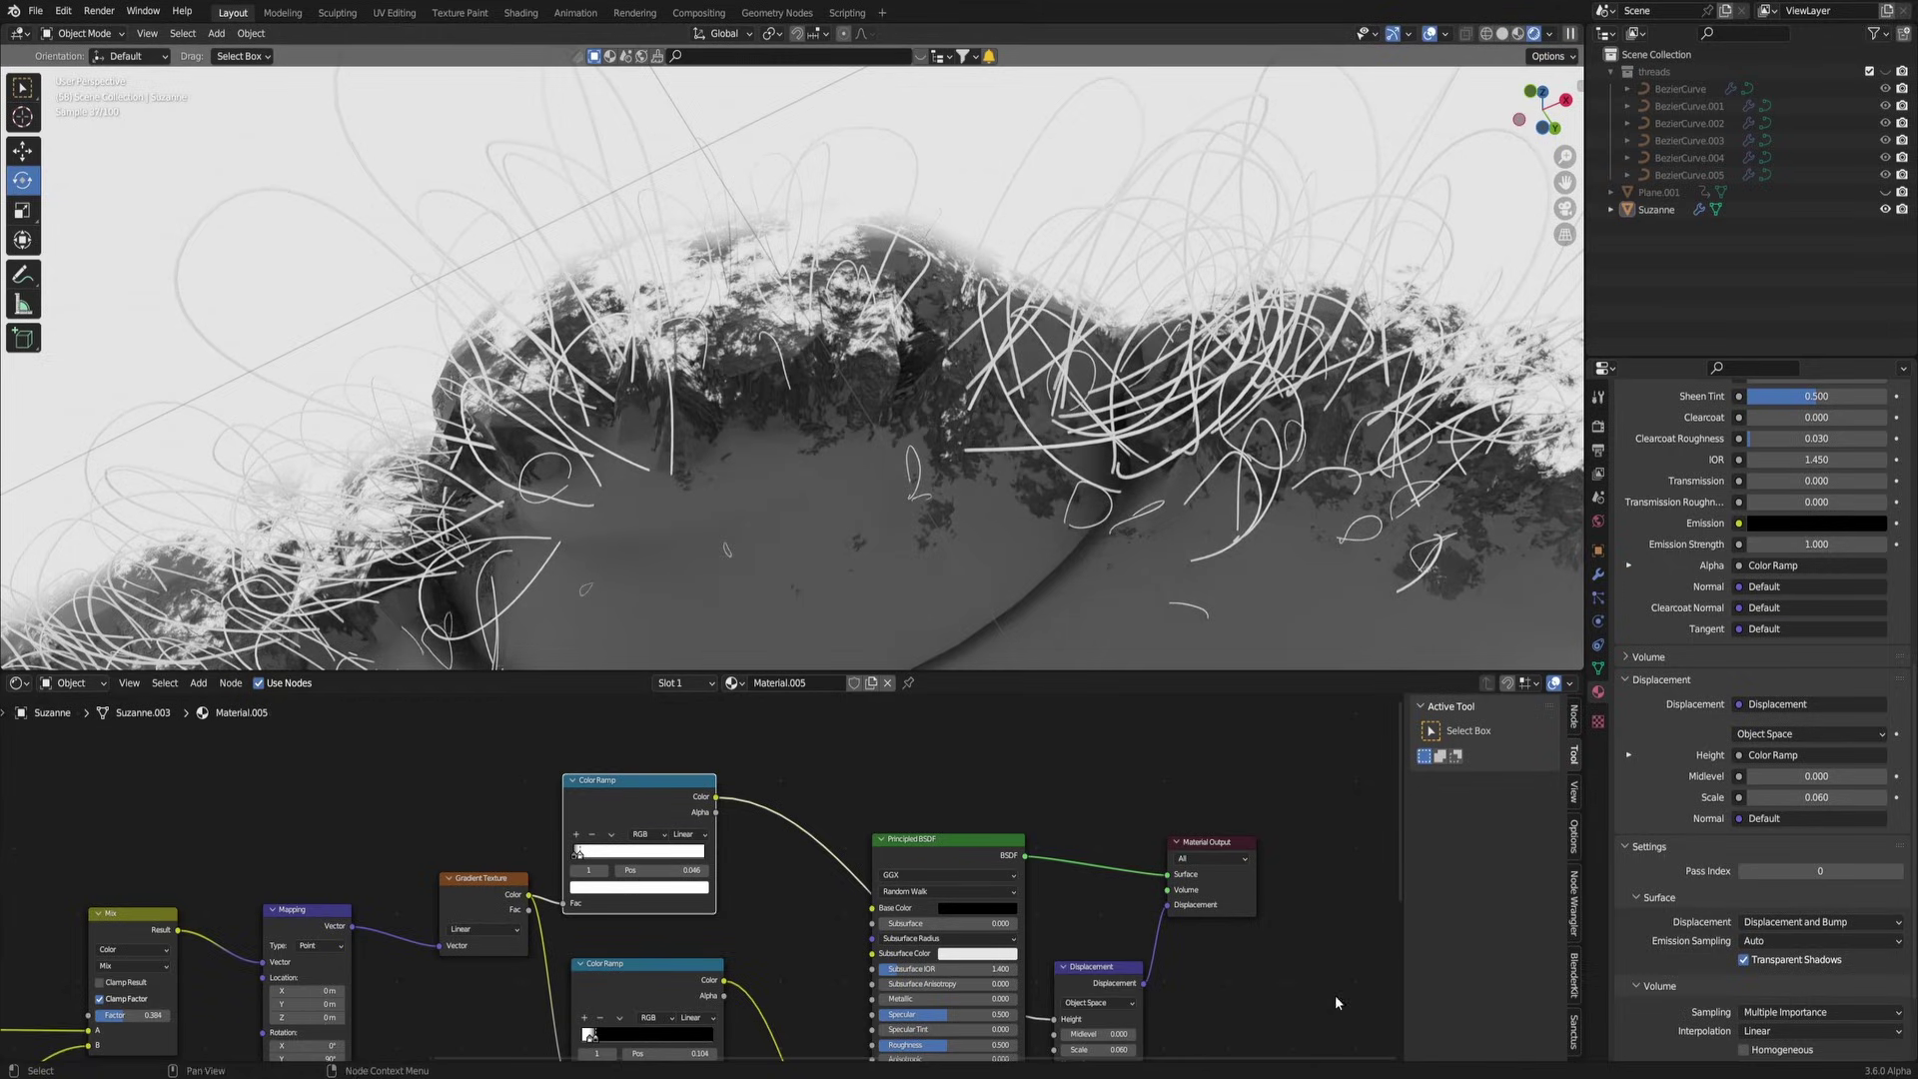
right_click_drag(1146, 917, 1143, 914, "ctrl")
key("ctrl+z")
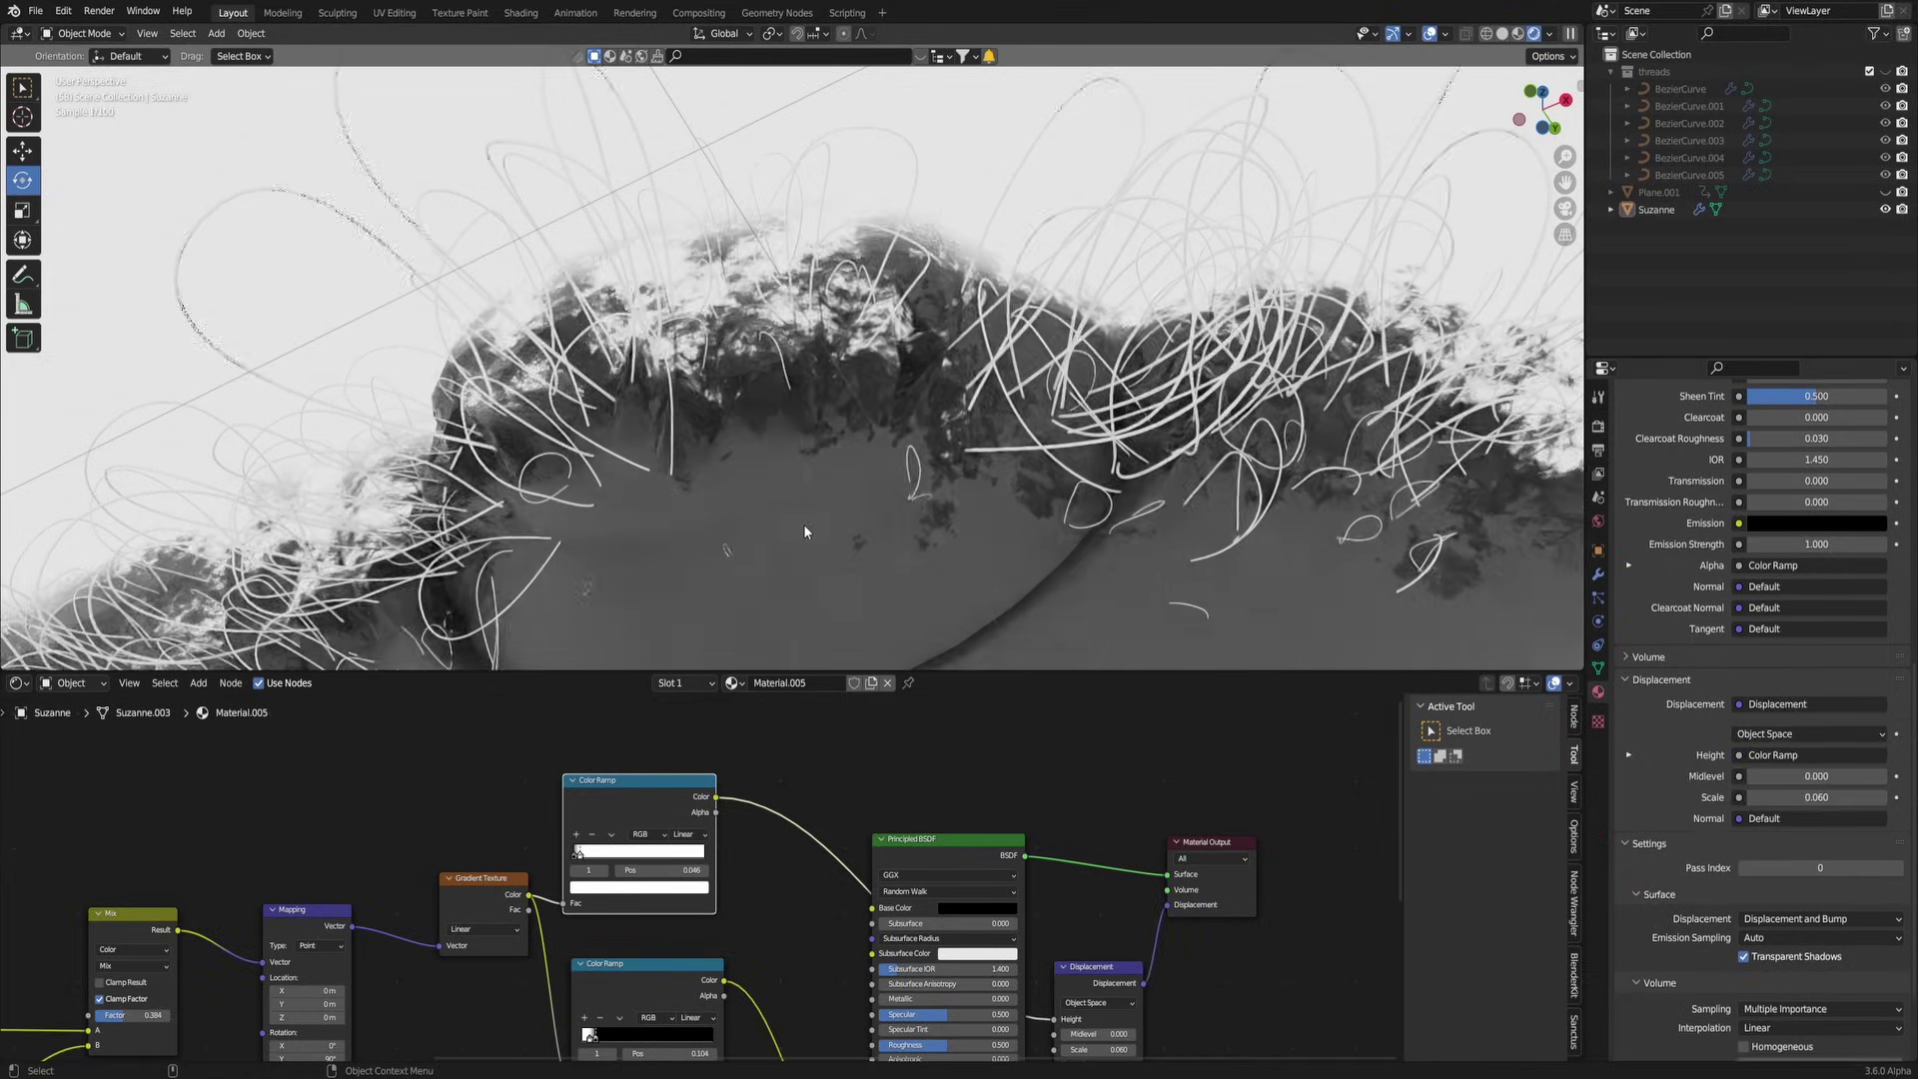
middle_click_drag(801, 530, 689, 429)
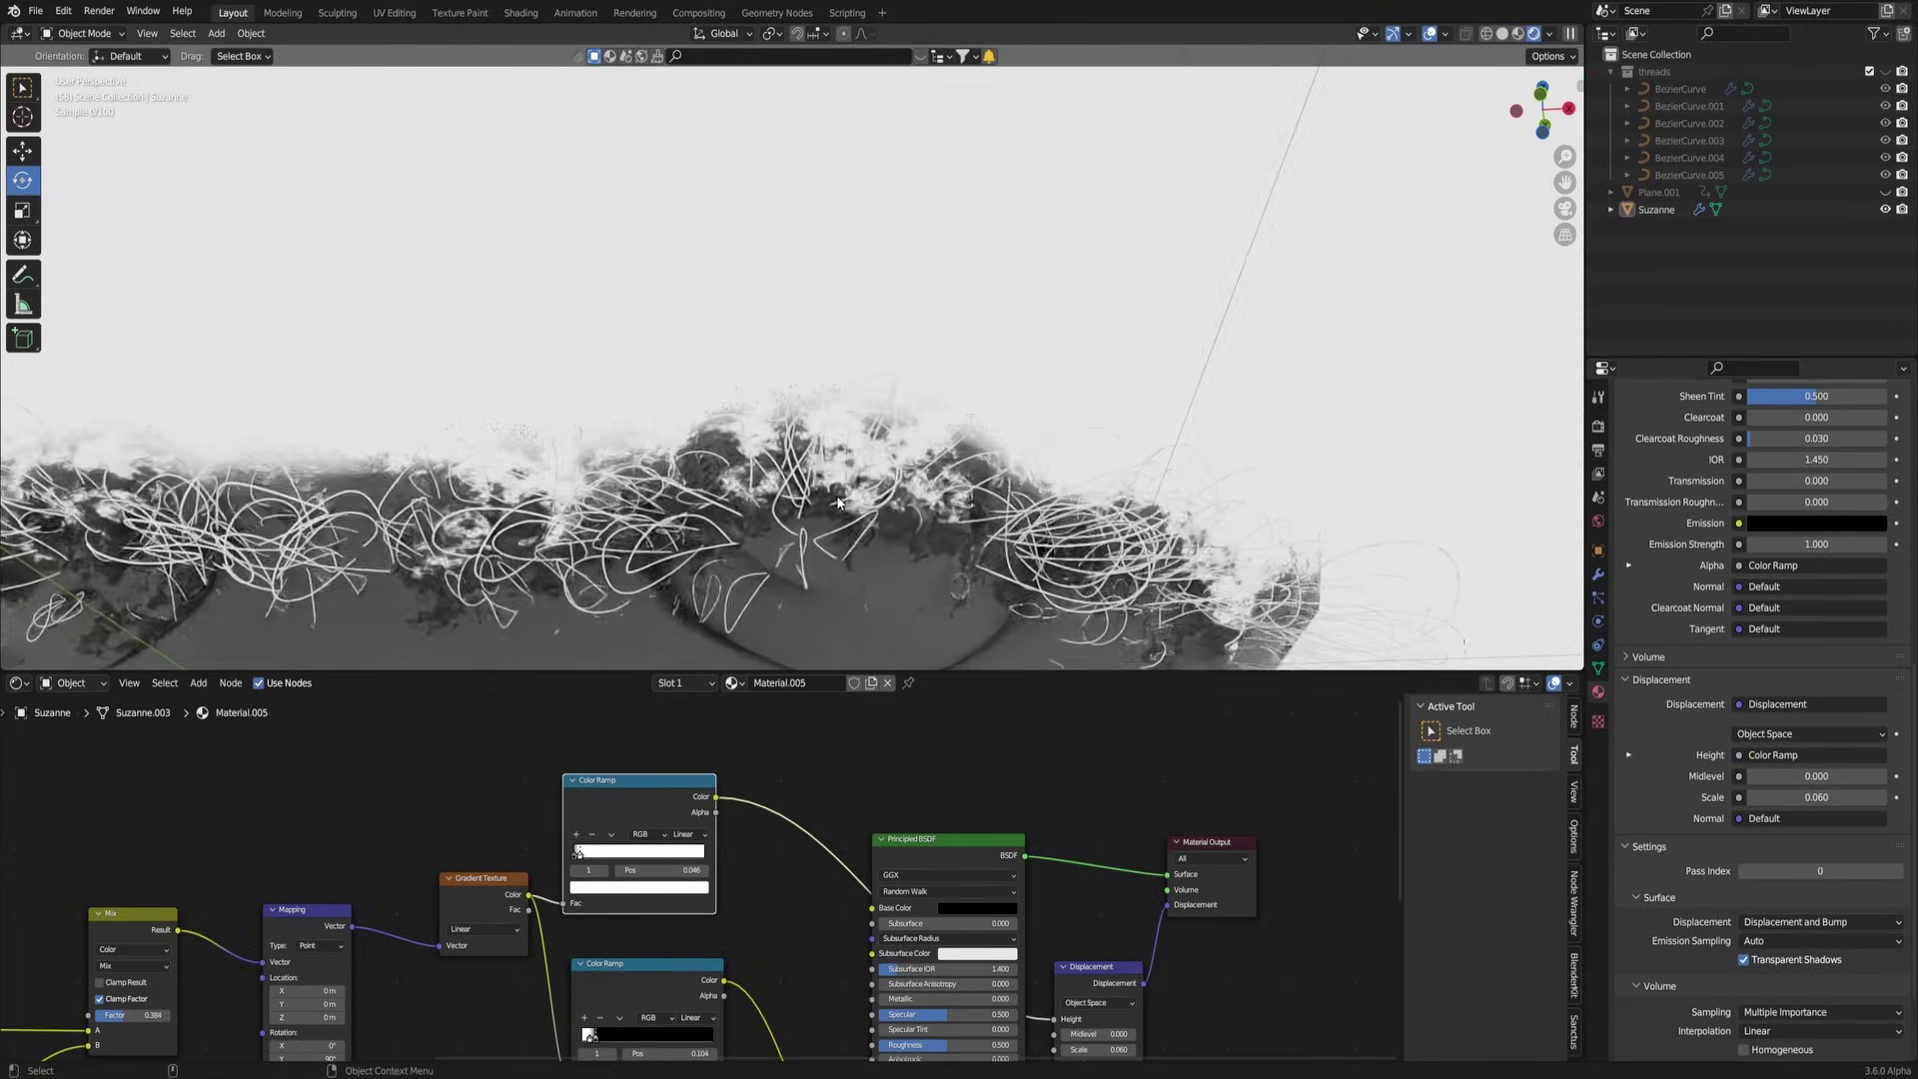
scroll(669, 500, "down", 4)
middle_click_drag(655, 559, 814, 369)
Step: Select all the texture, mapping, ramp and displacement nodes that feed the Principled BSDF and Material Output
left_click_drag(715, 959, 363, 759)
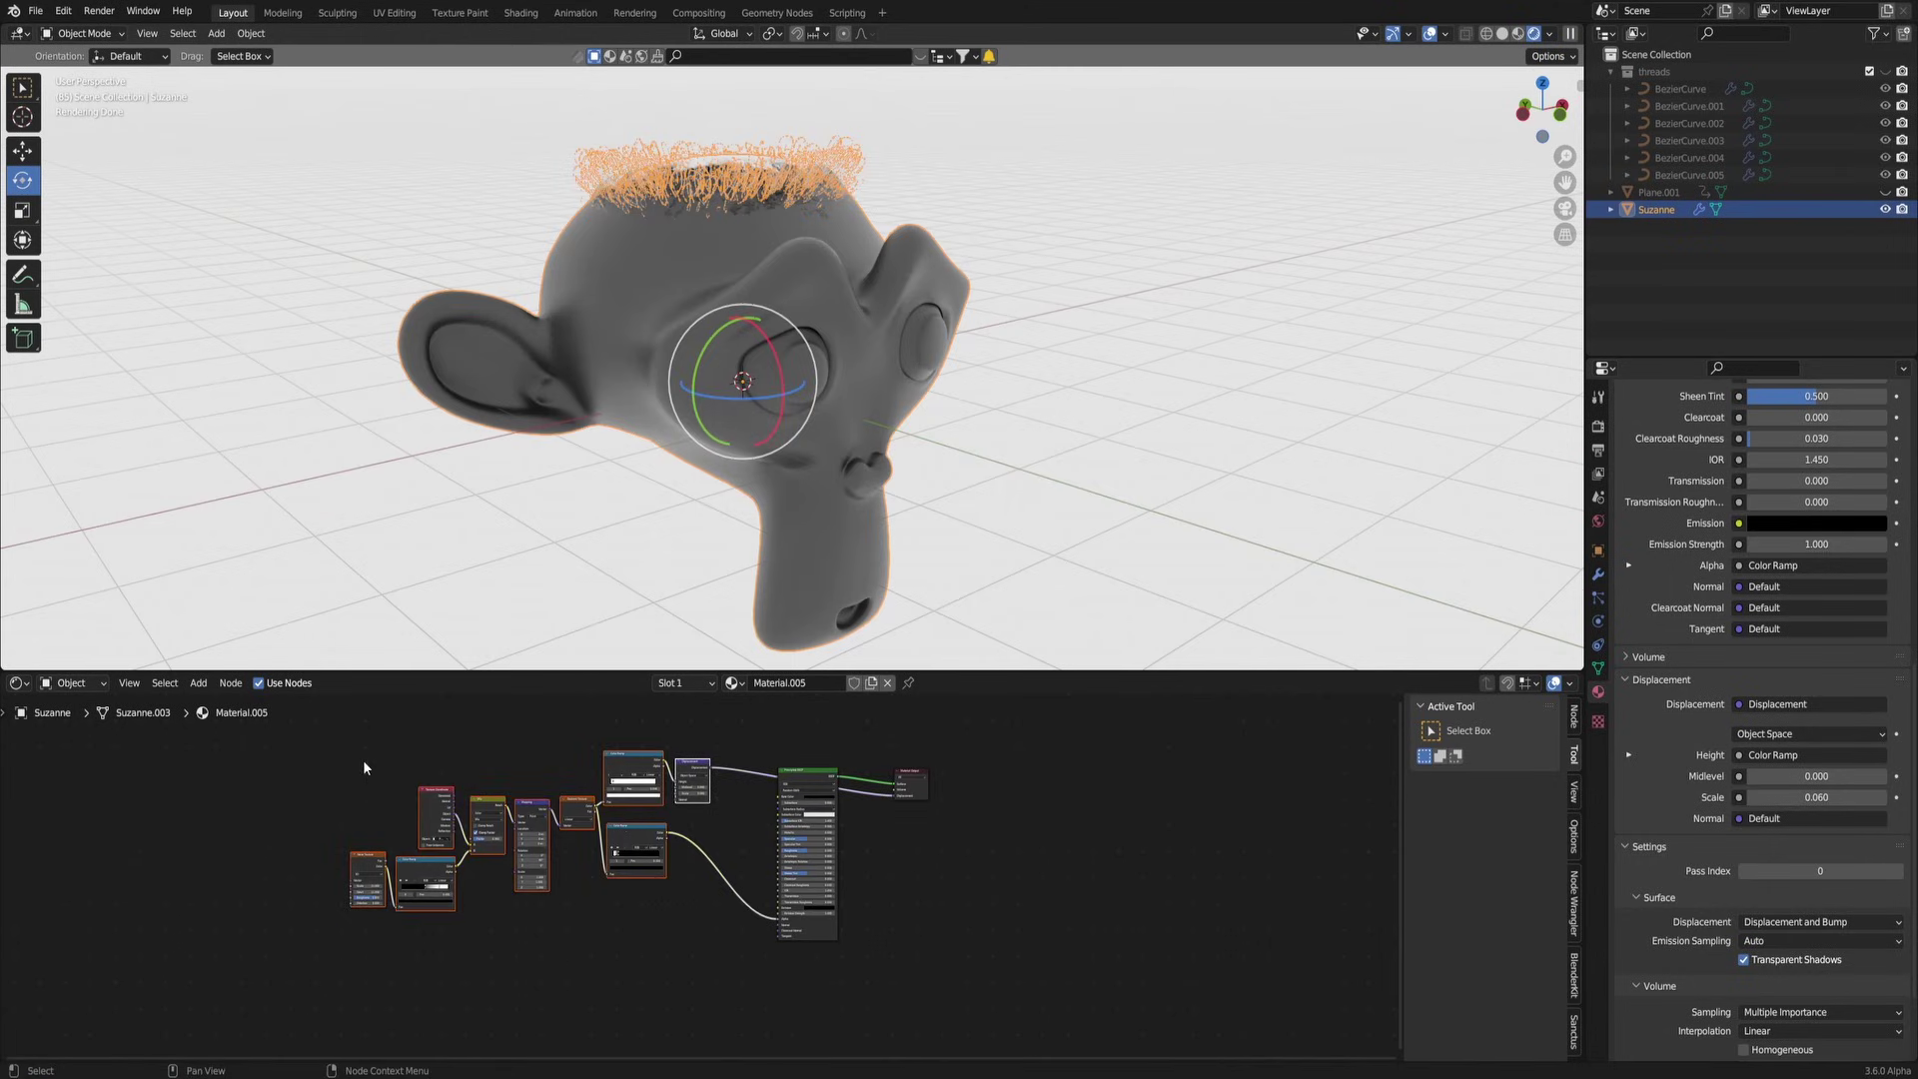
left_click_drag(640, 805, 480, 916)
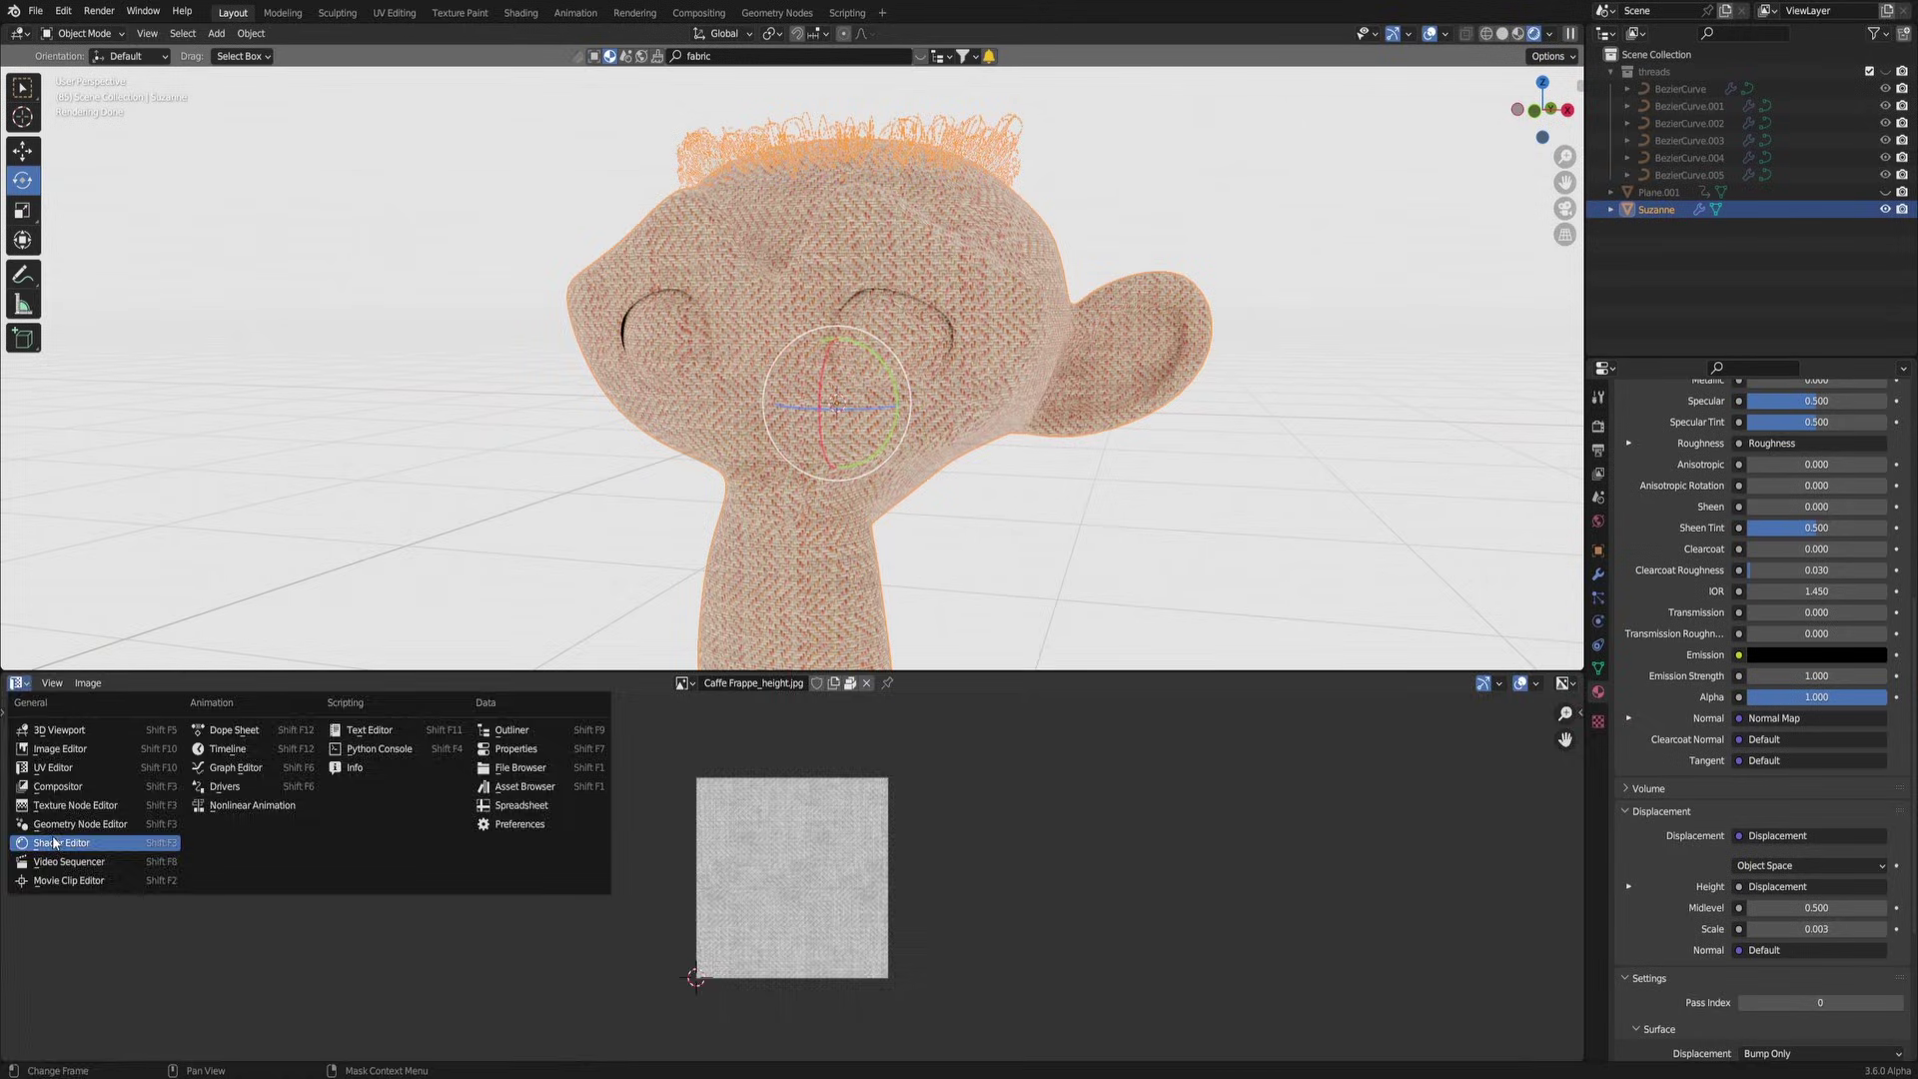
Step: Switch the lower editor to the Shader Editor and bring up the Fabric Caffe Frappe material's nodes
left_click(107, 840)
scroll(759, 885, "up", 4)
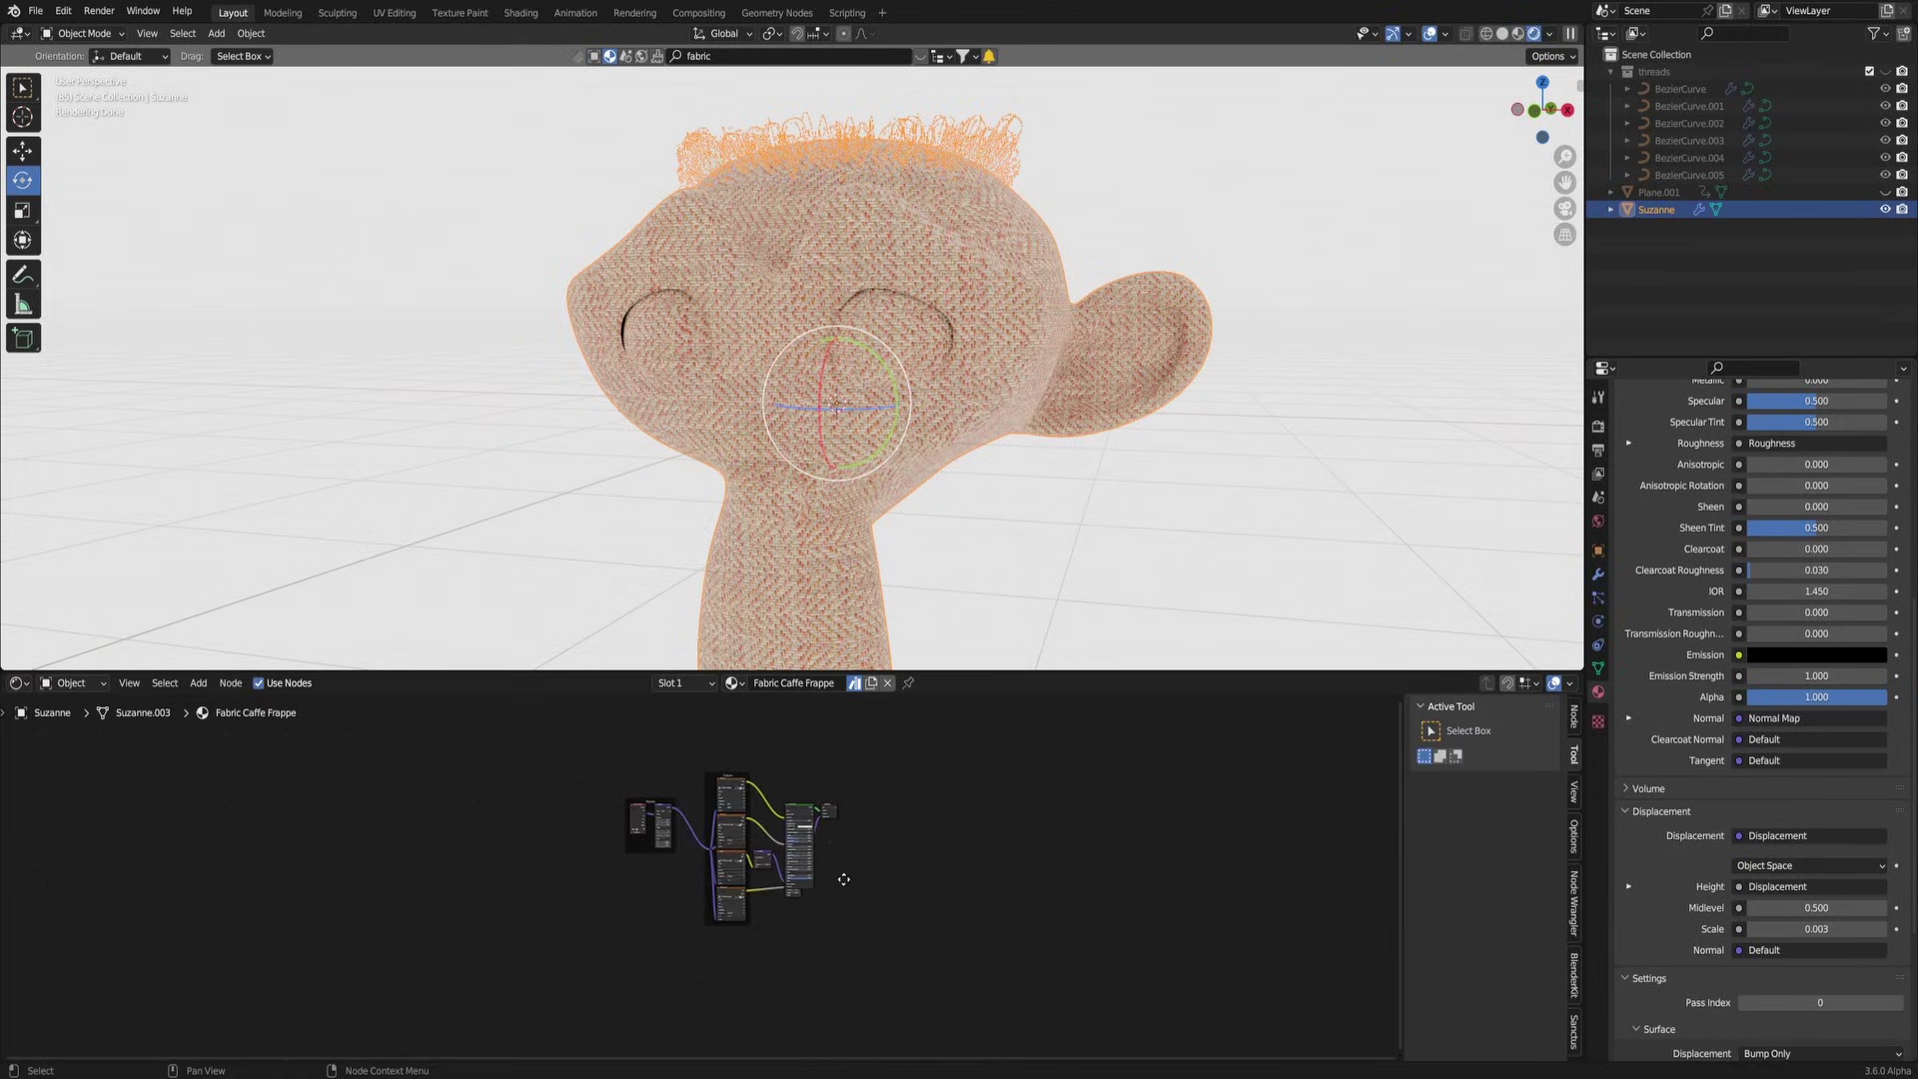
Step: Paste the copied mask and displacement nodes into the Fabric Caffe Frappe material and place them below its texture nodes
middle_click_drag(968, 939, 823, 910)
right_click(865, 916)
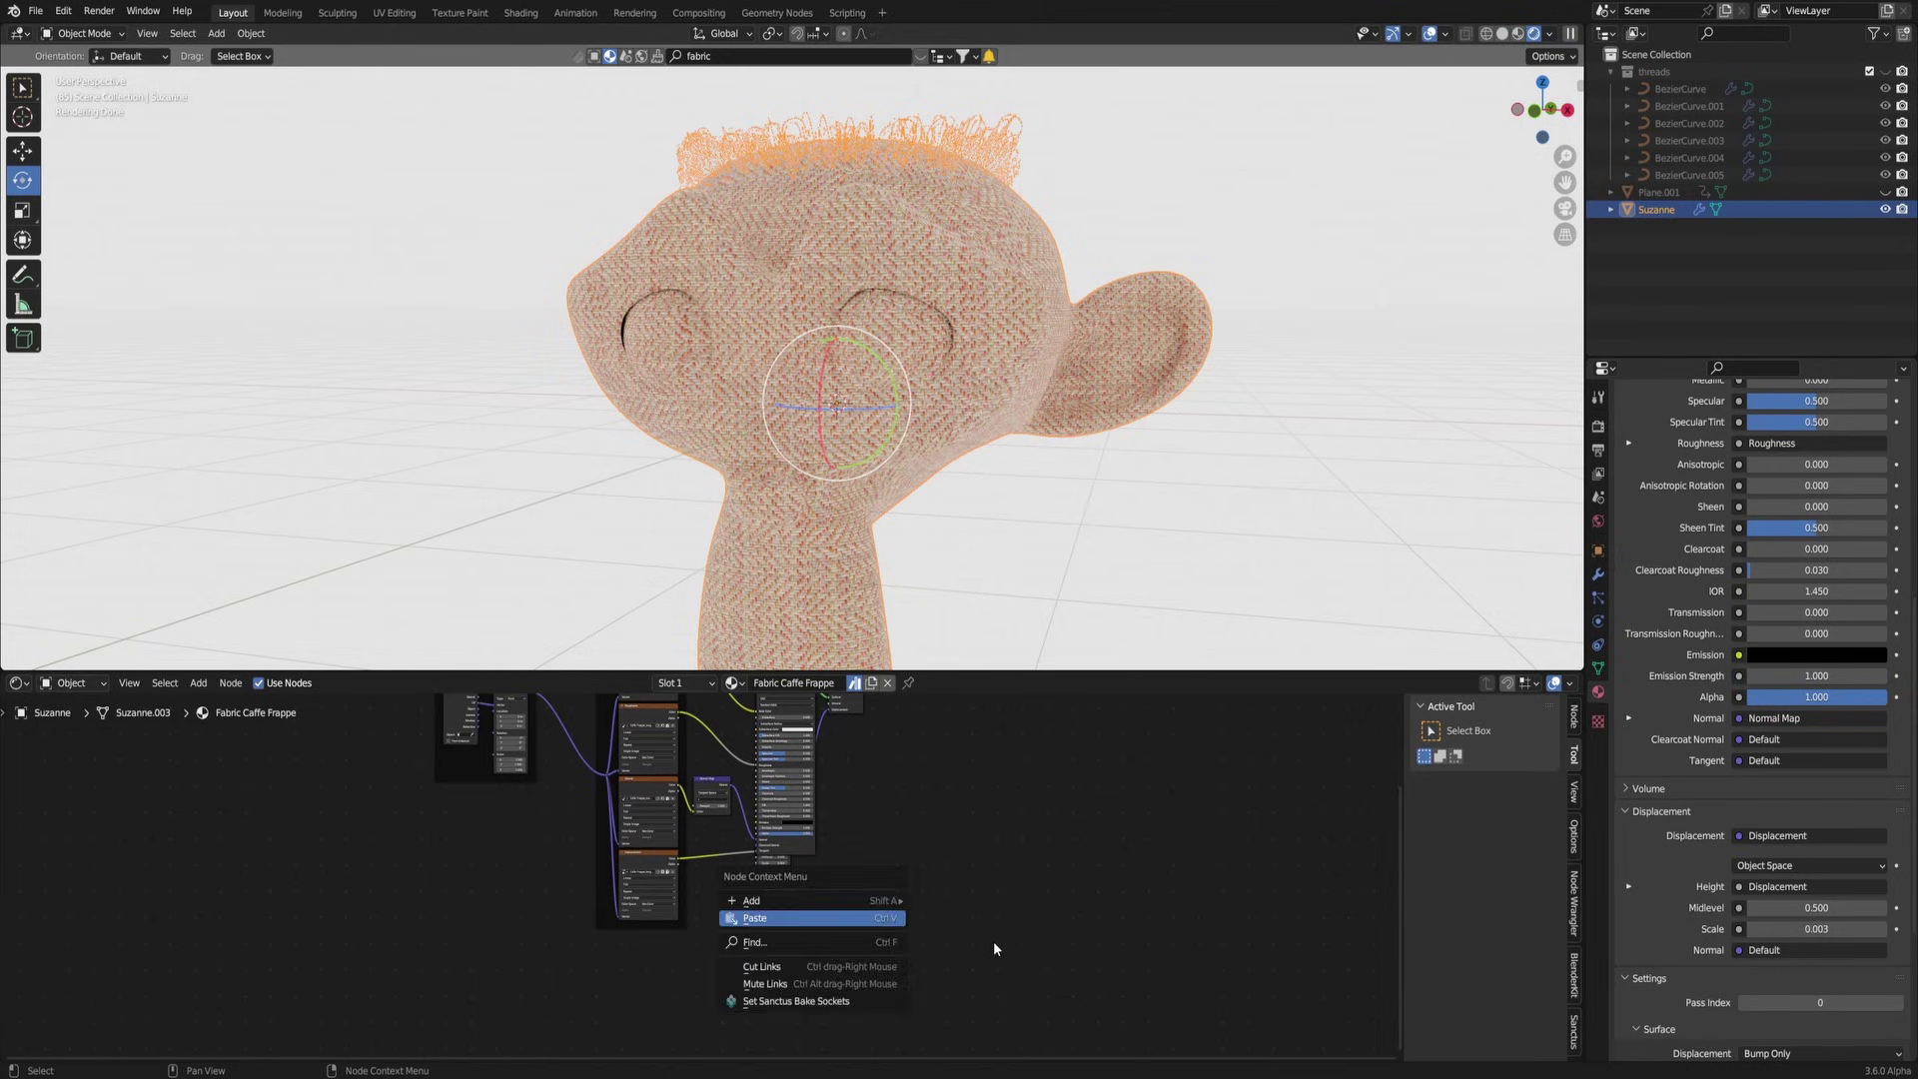
key("ctrl+v")
left_click_drag(939, 868, 691, 943)
left_click(691, 944)
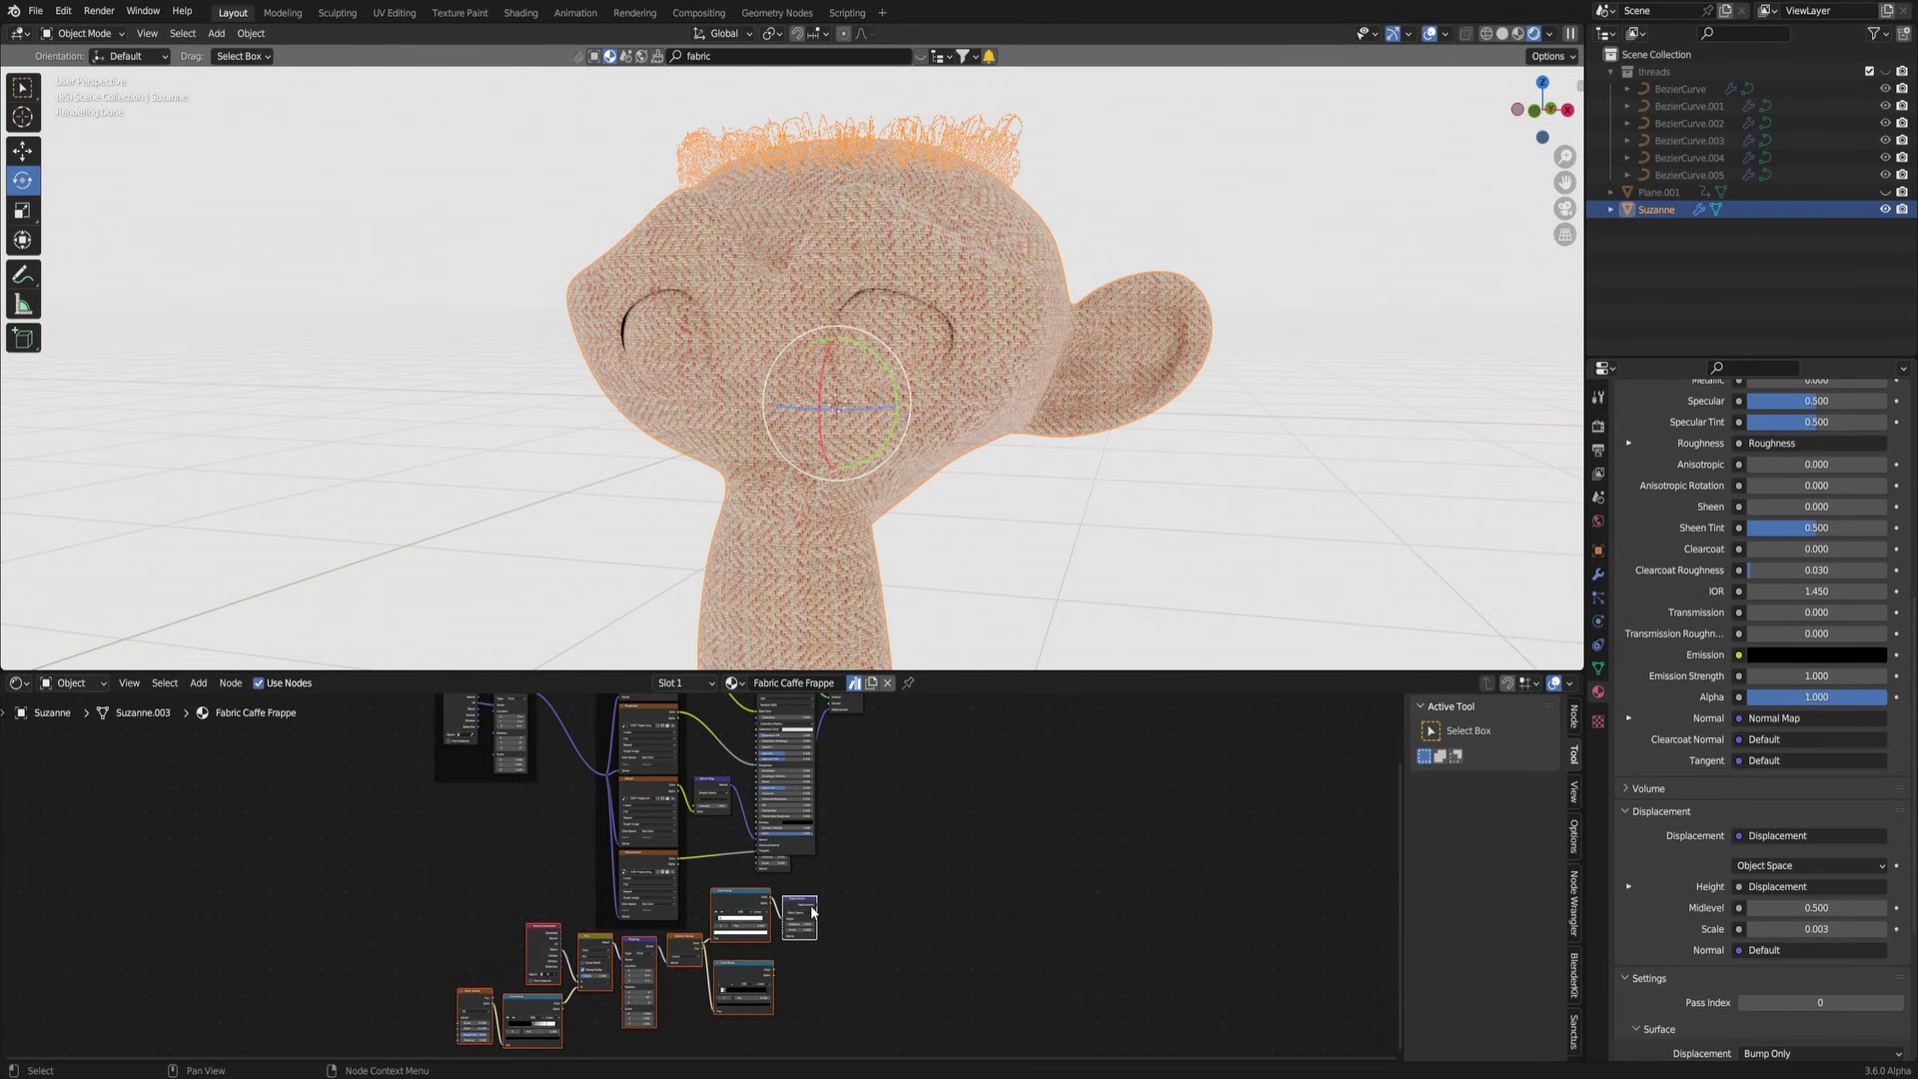
Step: Connect the pasted Displacement node to the Material Output's Displacement and the lower Color Ramp to the Principled BSDF's Alpha
left_click_drag(821, 894, 829, 750)
middle_click_drag(874, 904, 867, 867)
left_click_drag(765, 974, 750, 839)
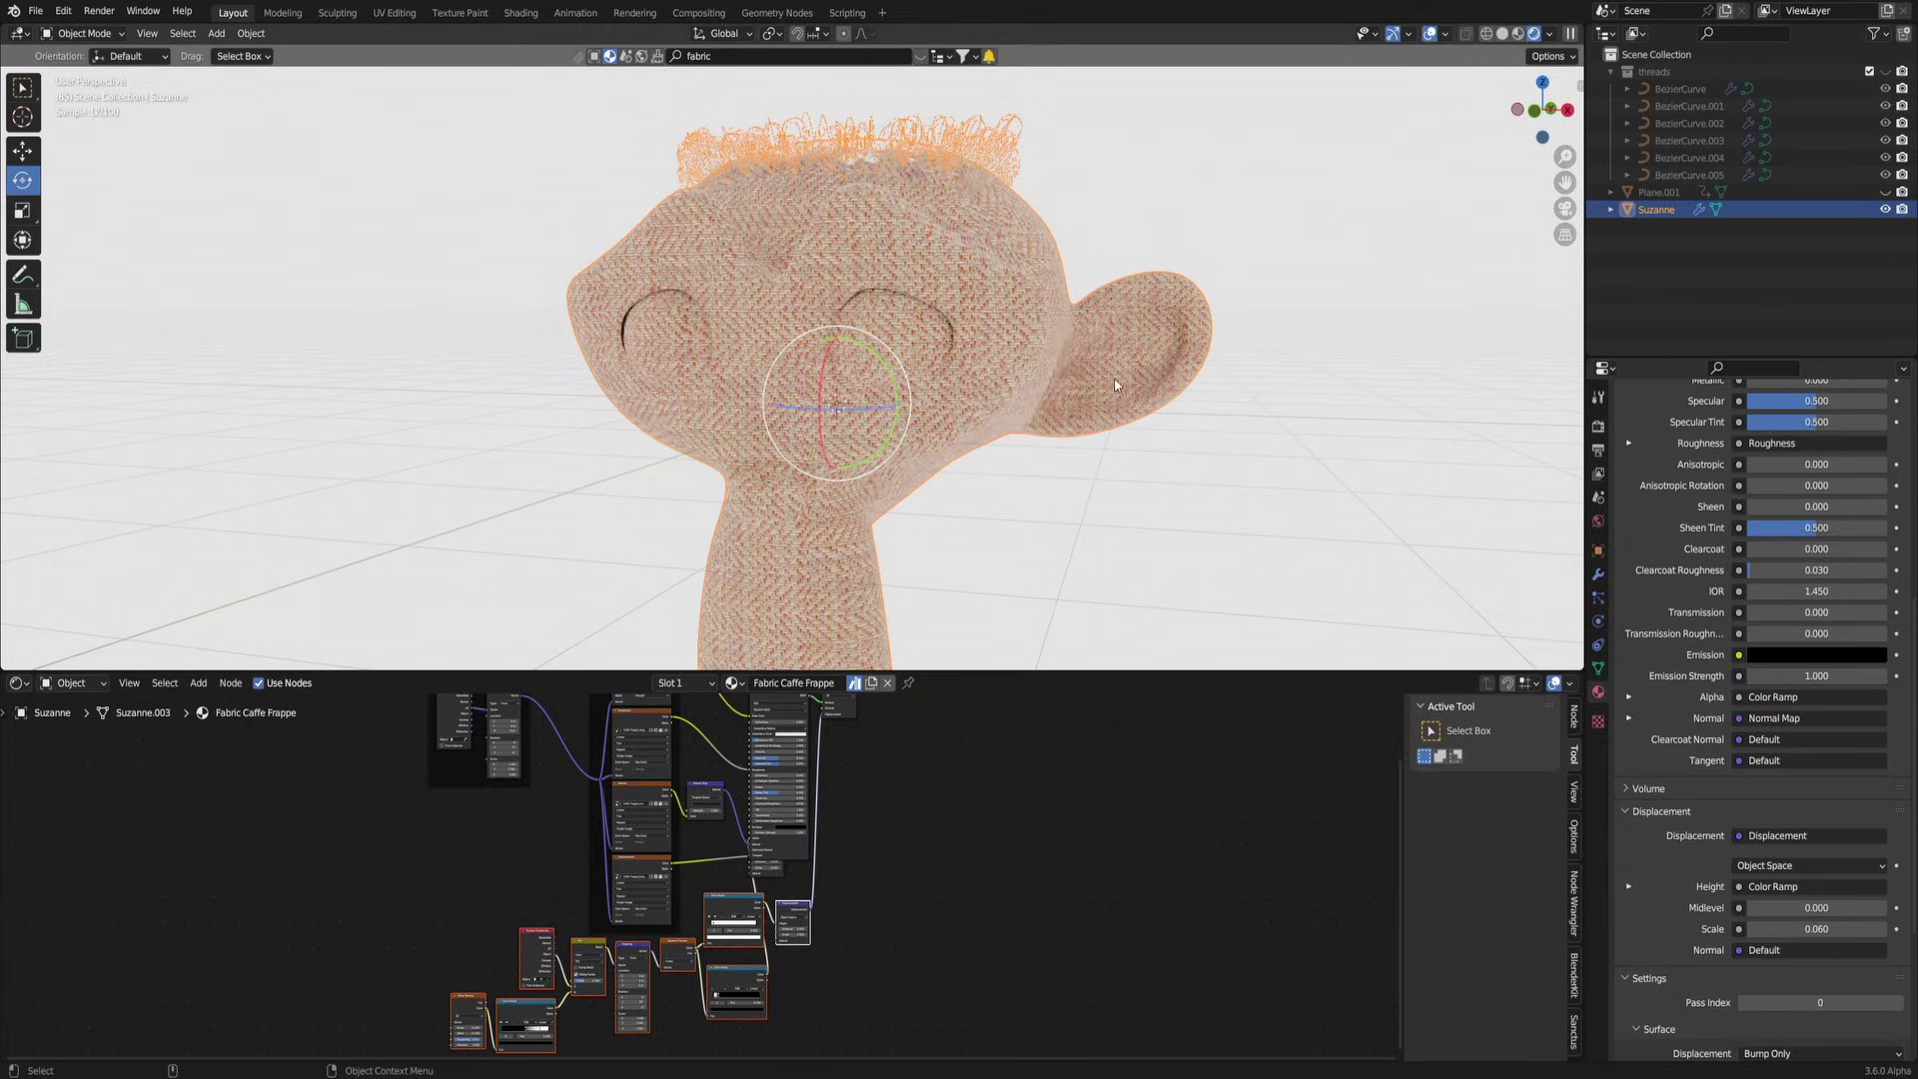
Step: Play the animation and inspect the monkey's frayed fabric edge up close from several angles
key("space")
middle_click_drag(1012, 513, 921, 407)
scroll(1003, 495, "up", 4)
key("space")
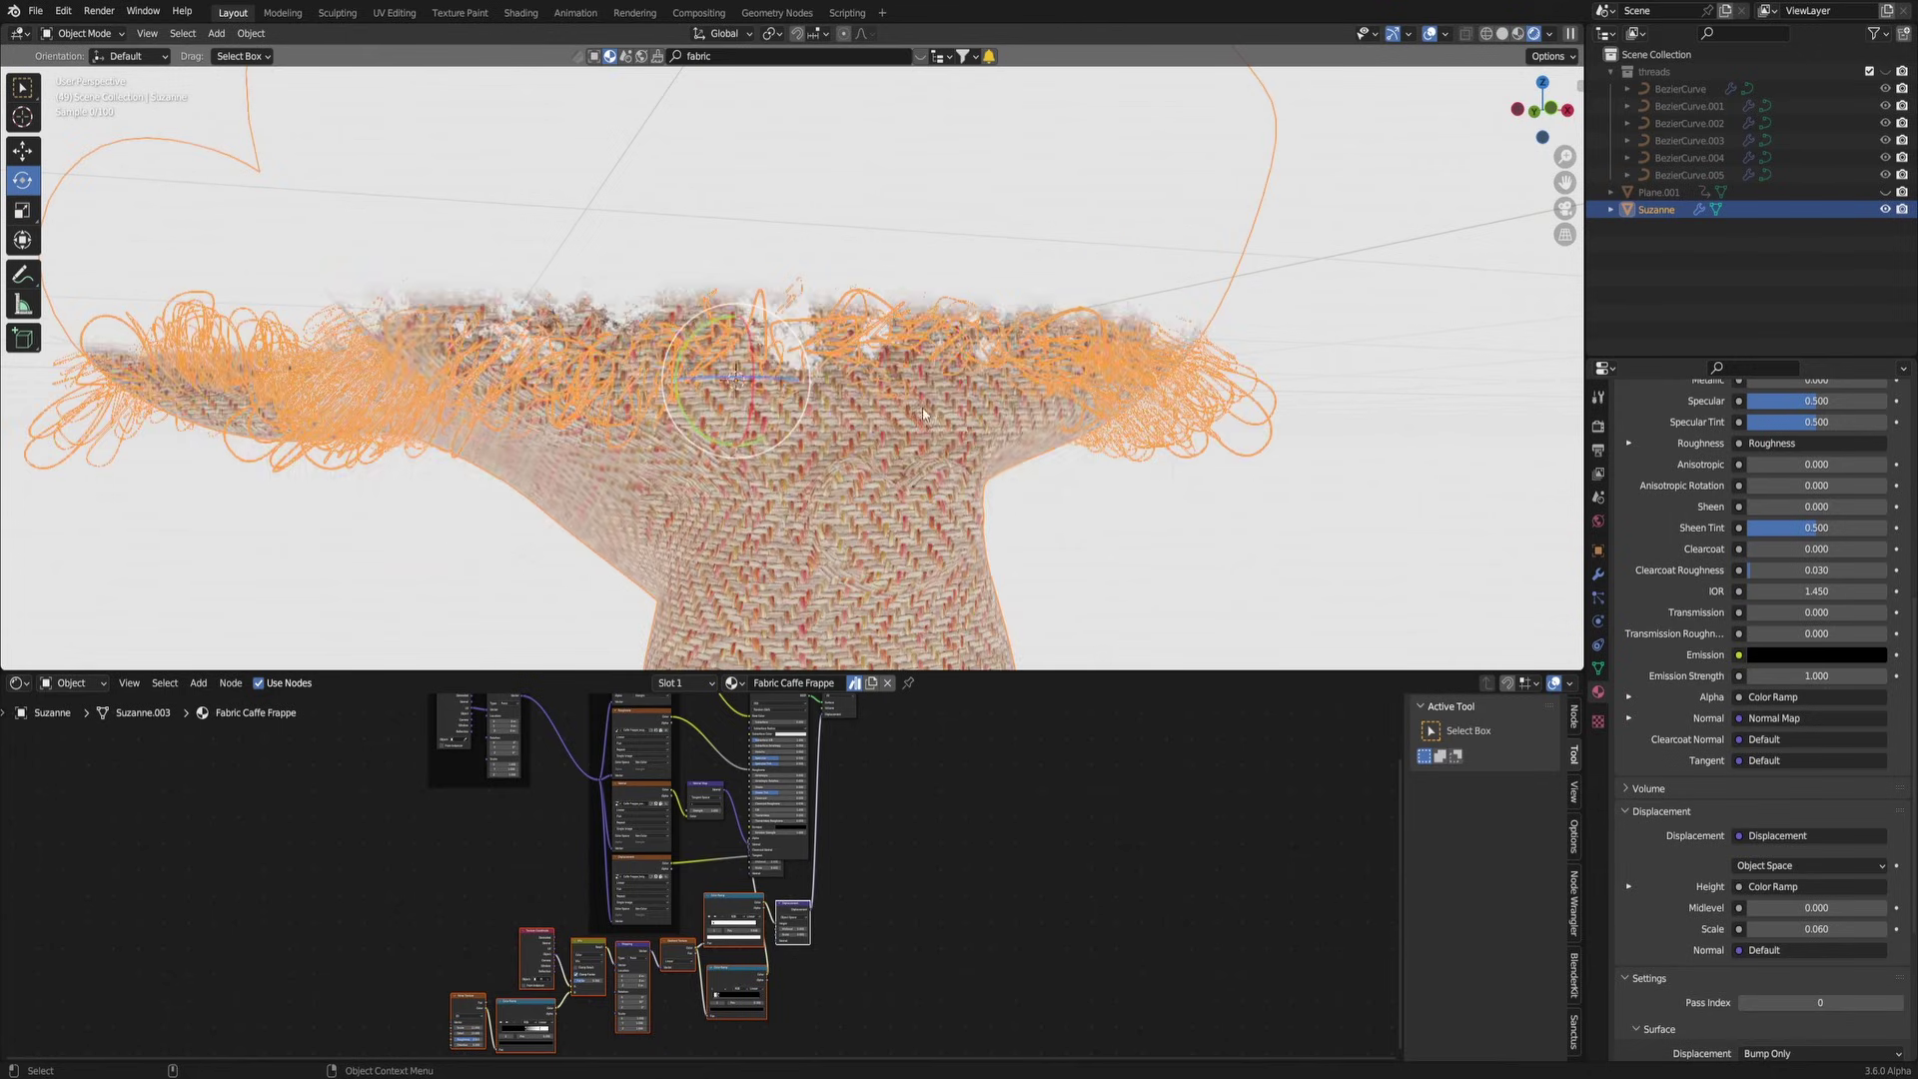
left_click(1250, 441)
middle_click_drag(1250, 442, 971, 598)
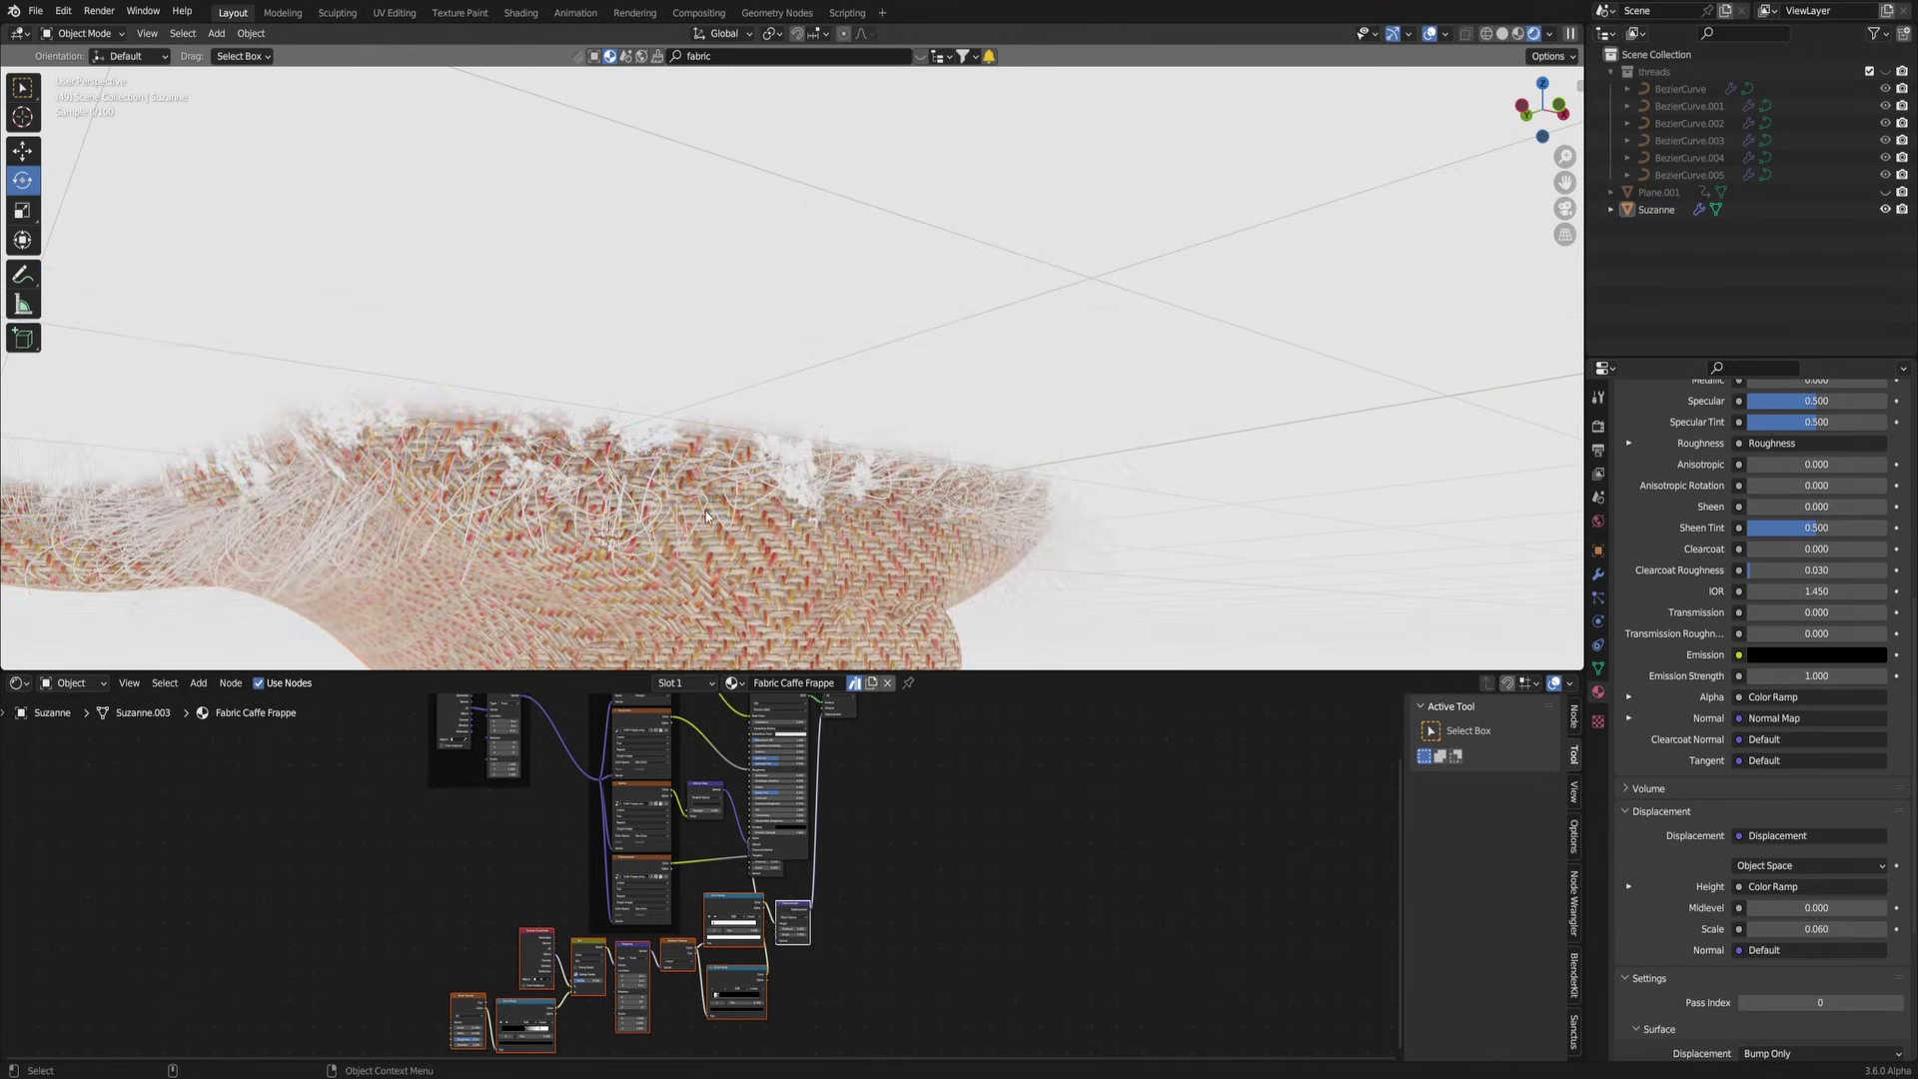
Step: Select the monkey and switch the lower editor to its geometry node tree
left_click(699, 513)
left_click(28, 683)
left_click(34, 823)
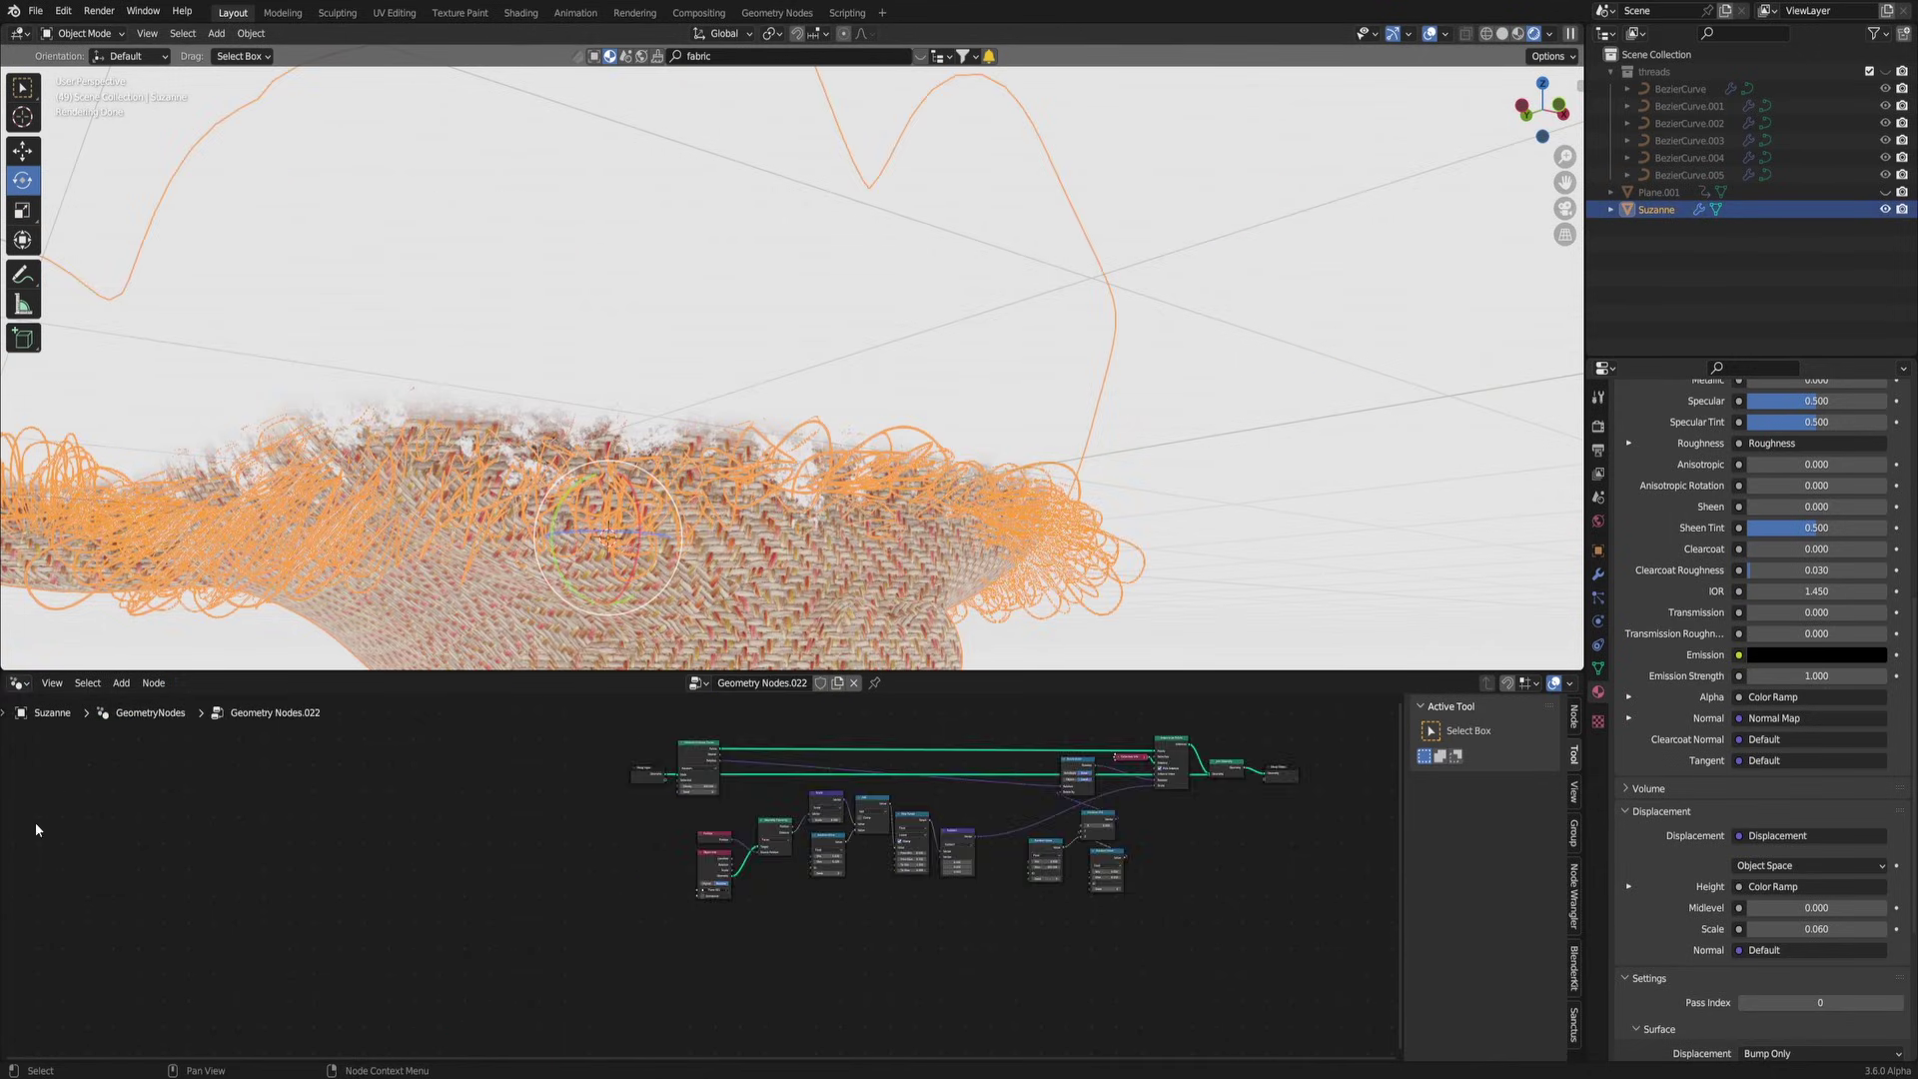
Step: Space out the Join Geometry and Group Output nodes and insert a Set Material node between Instance on Points and Join Geometry
scroll(295, 873, "up", 9)
middle_click_drag(1162, 861, 688, 925)
middle_click_drag(512, 845, 577, 879)
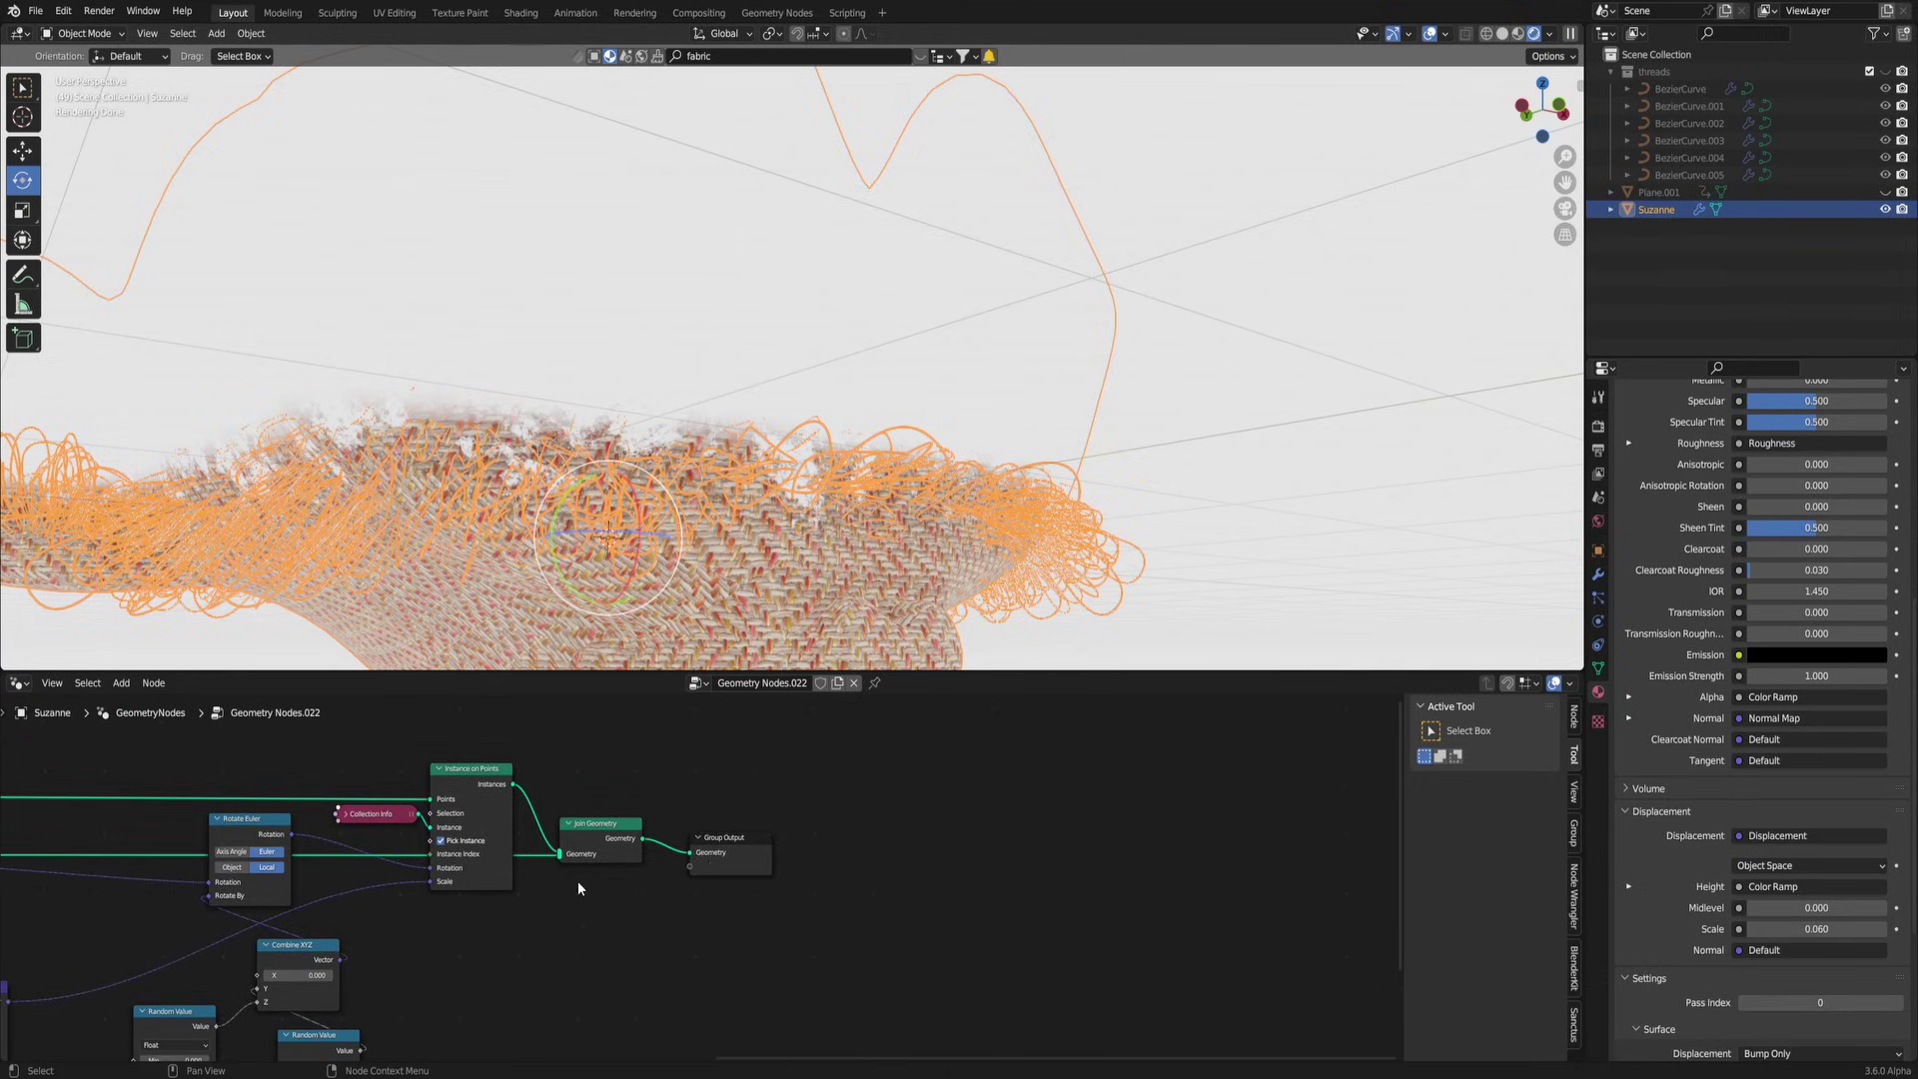
left_click_drag(722, 861, 958, 864)
left_click_drag(611, 837, 803, 897)
middle_click_drag(499, 884, 567, 892)
left_click_drag(859, 891, 849, 892)
key("shift+a")
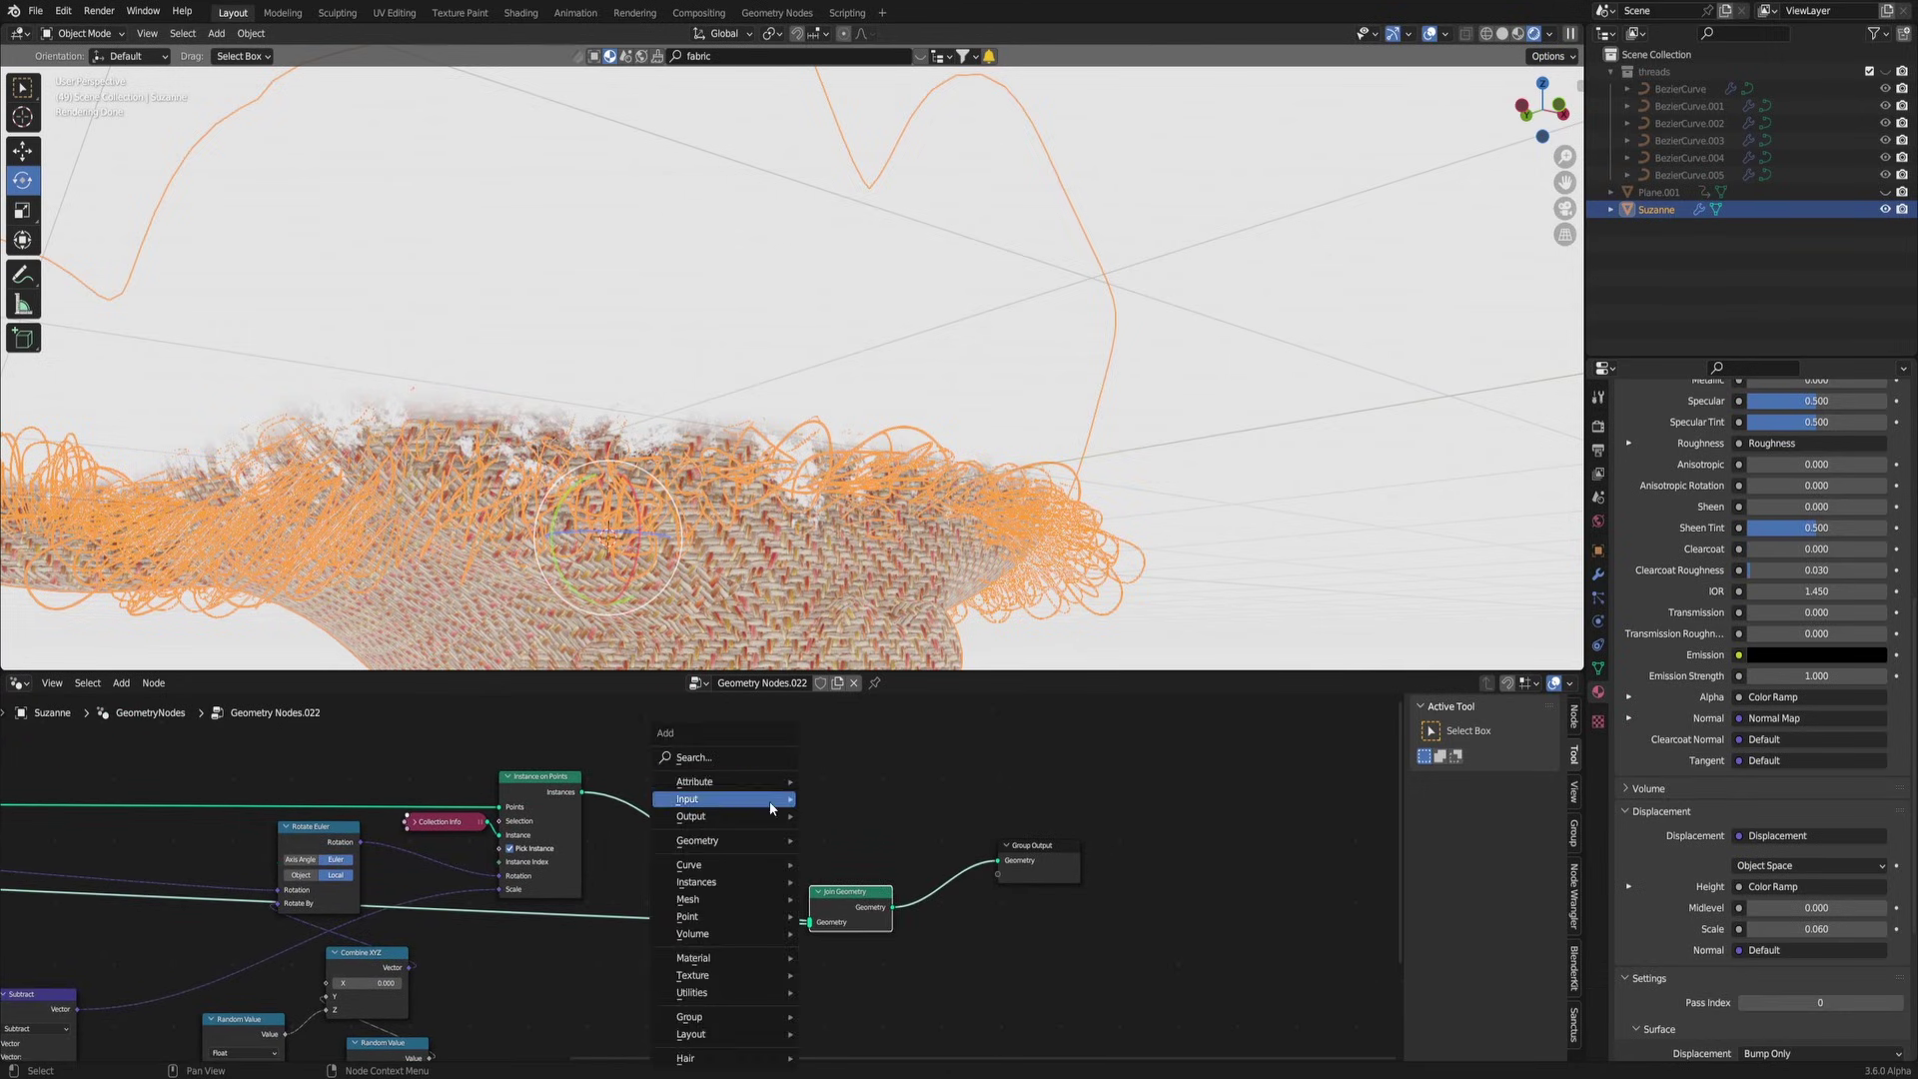
type("set mat")
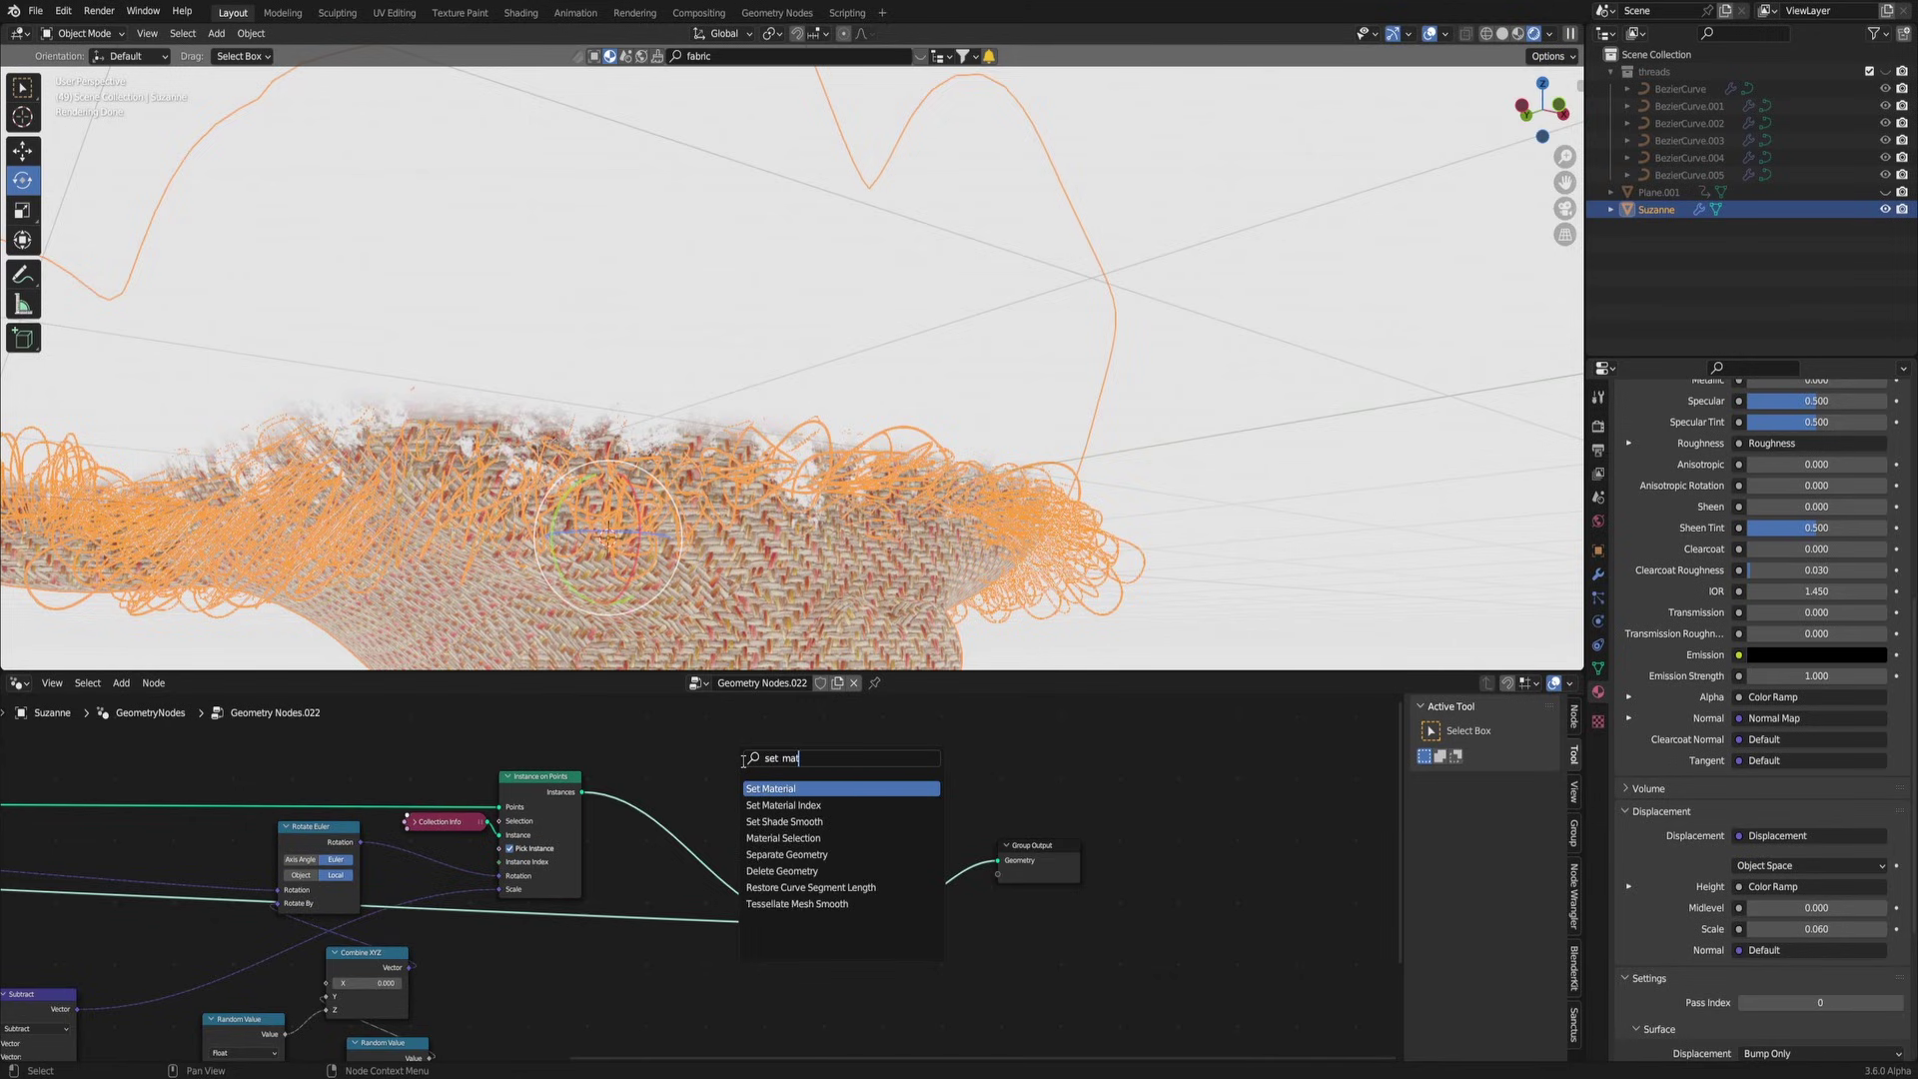
key("Return")
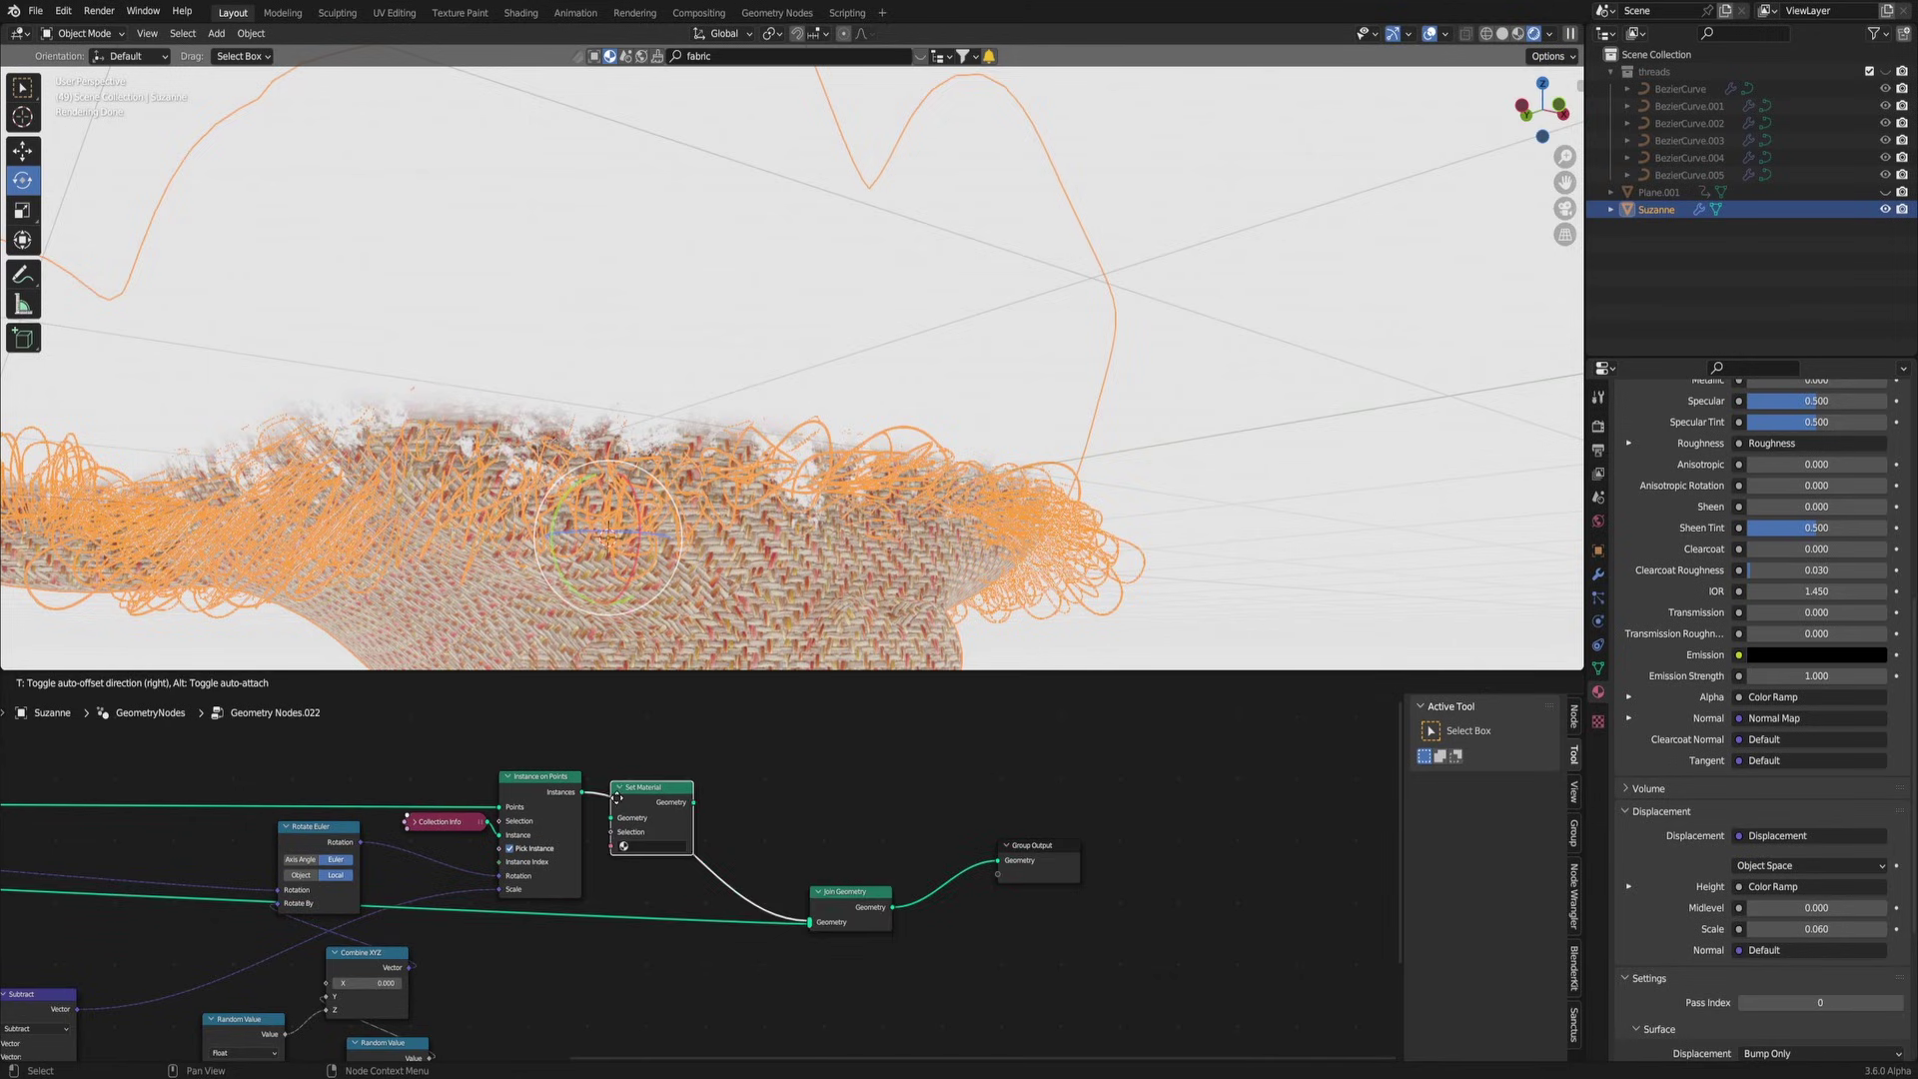
left_click(633, 797)
Step: Add a second material slot with a new material named threads and assign it in the Set Material node
scroll(1712, 661, "up", 9)
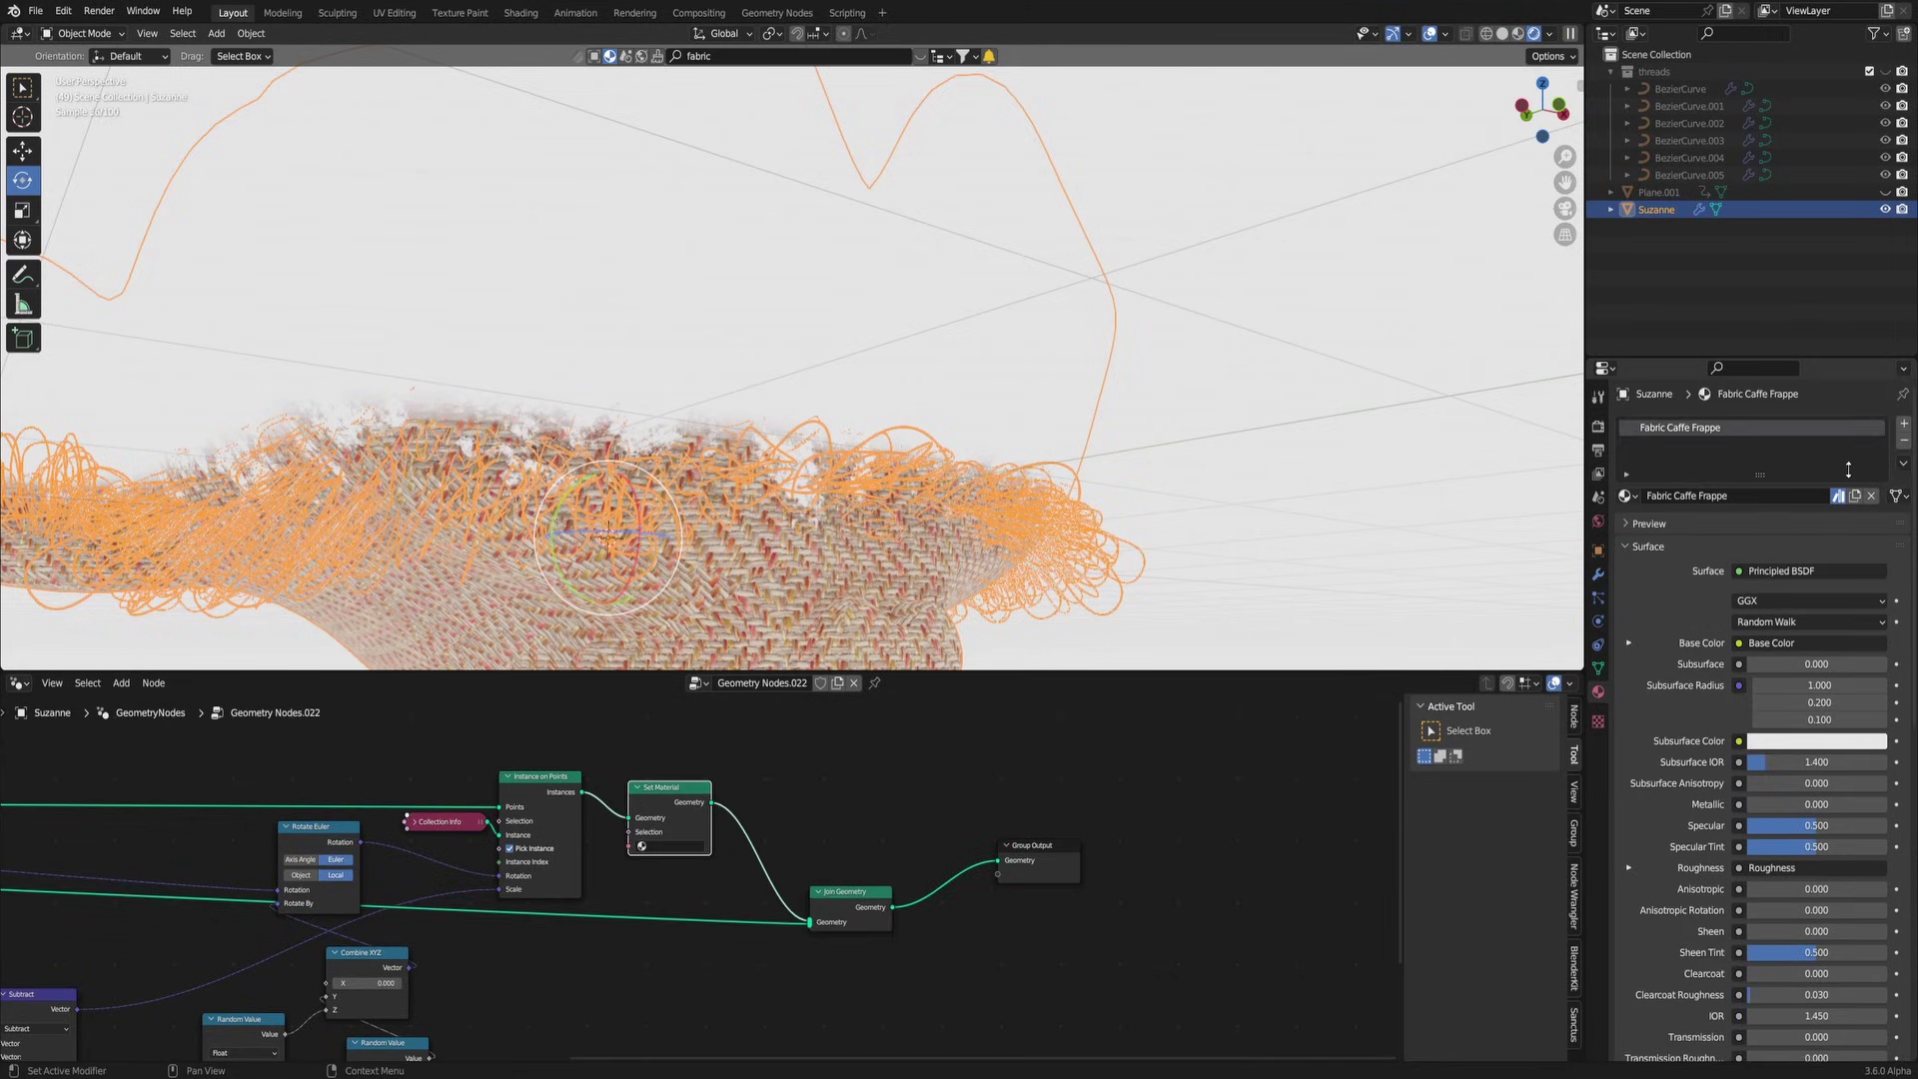
left_click(1904, 423)
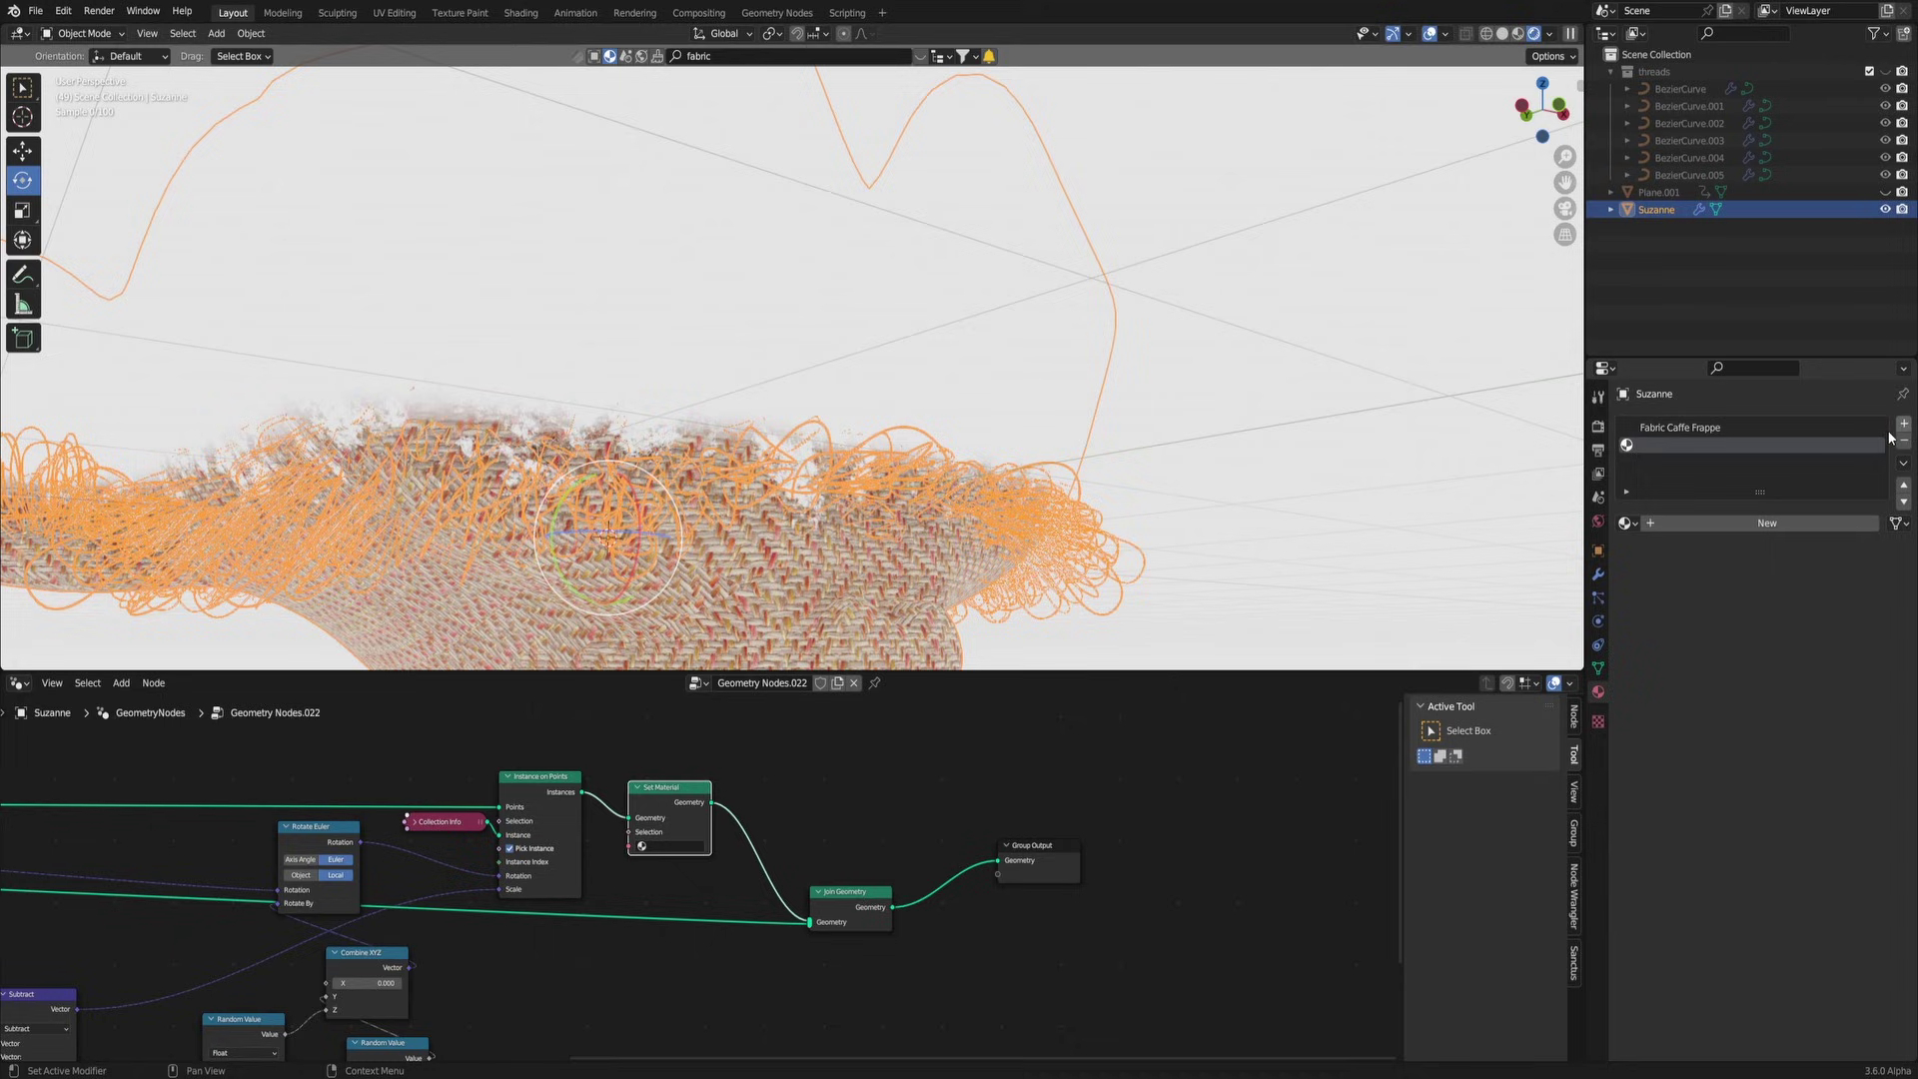
left_click(1653, 524)
double_click(1704, 524)
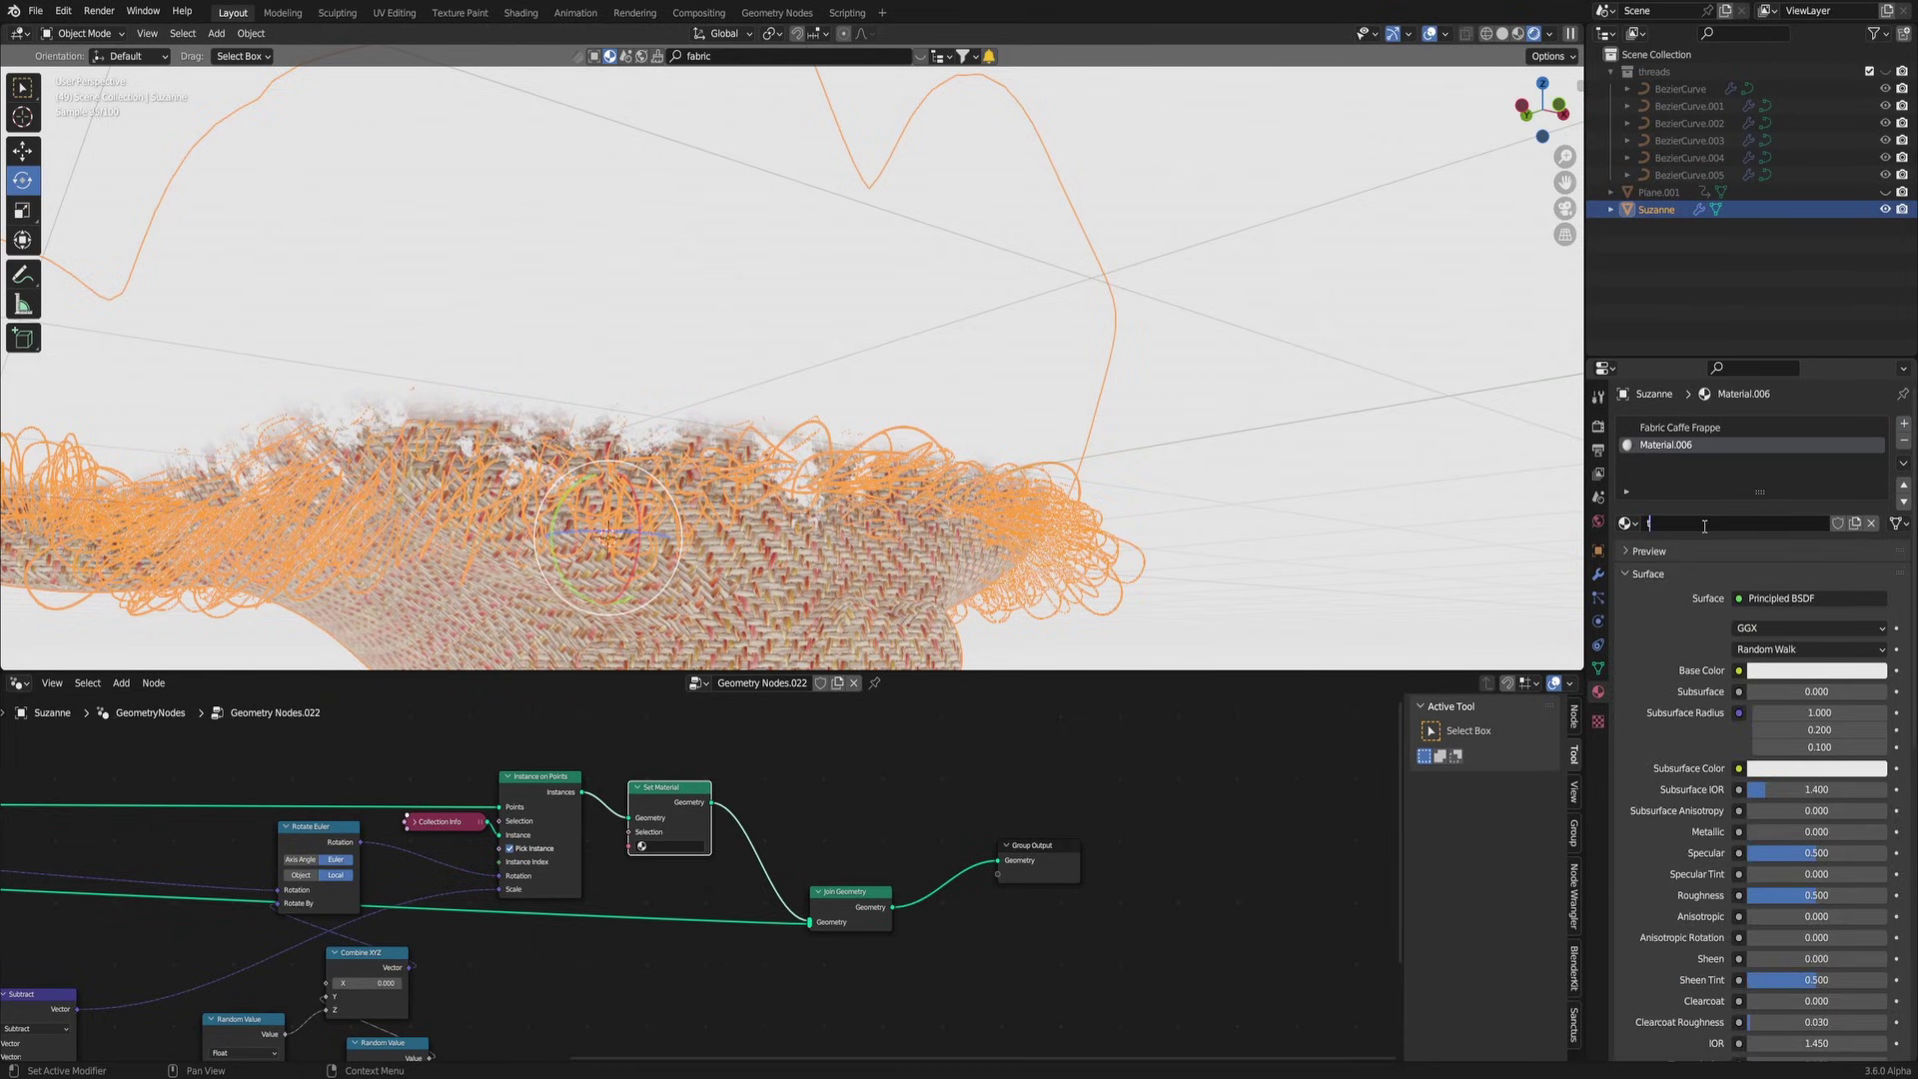
type("threads")
key("Return")
left_click(667, 847)
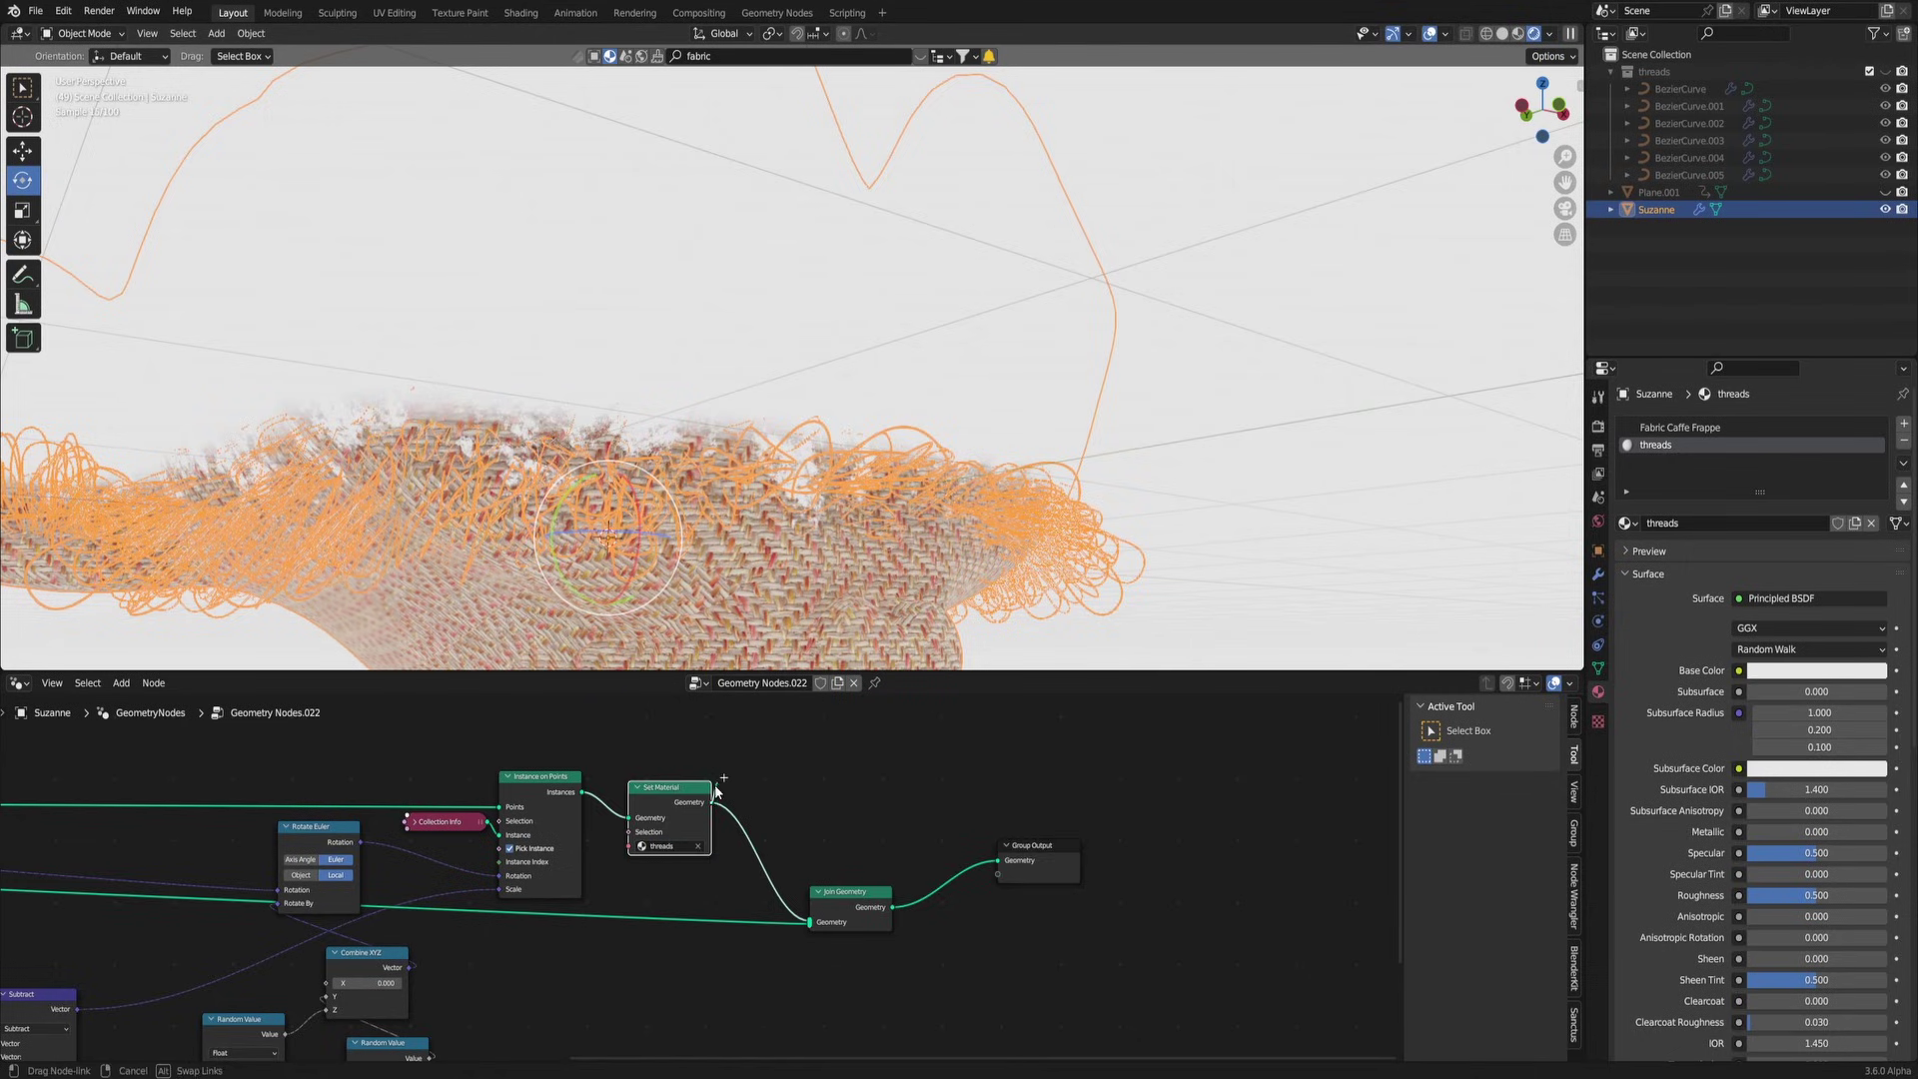
Step: Sample a tan base colour from the fabric for the threads material and hide the viewport overlays
left_click(1782, 674)
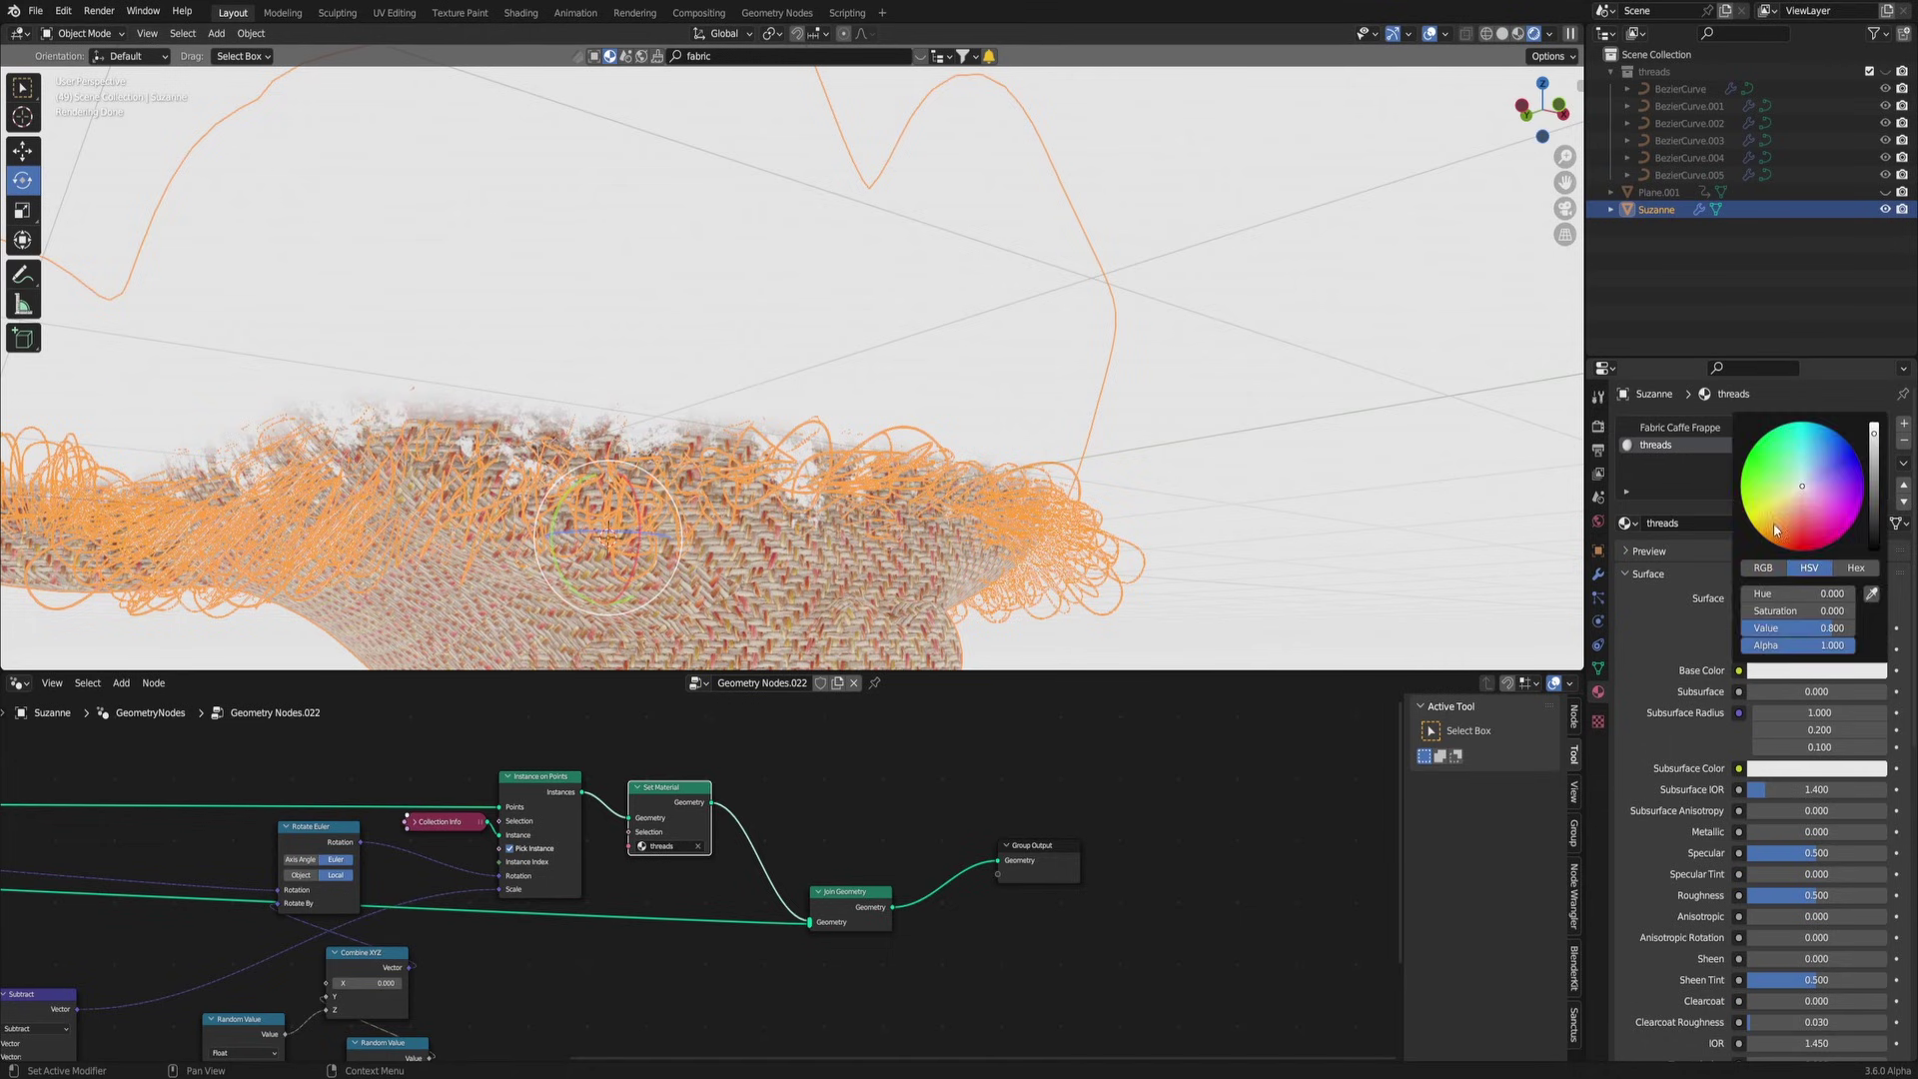
left_click(1867, 596)
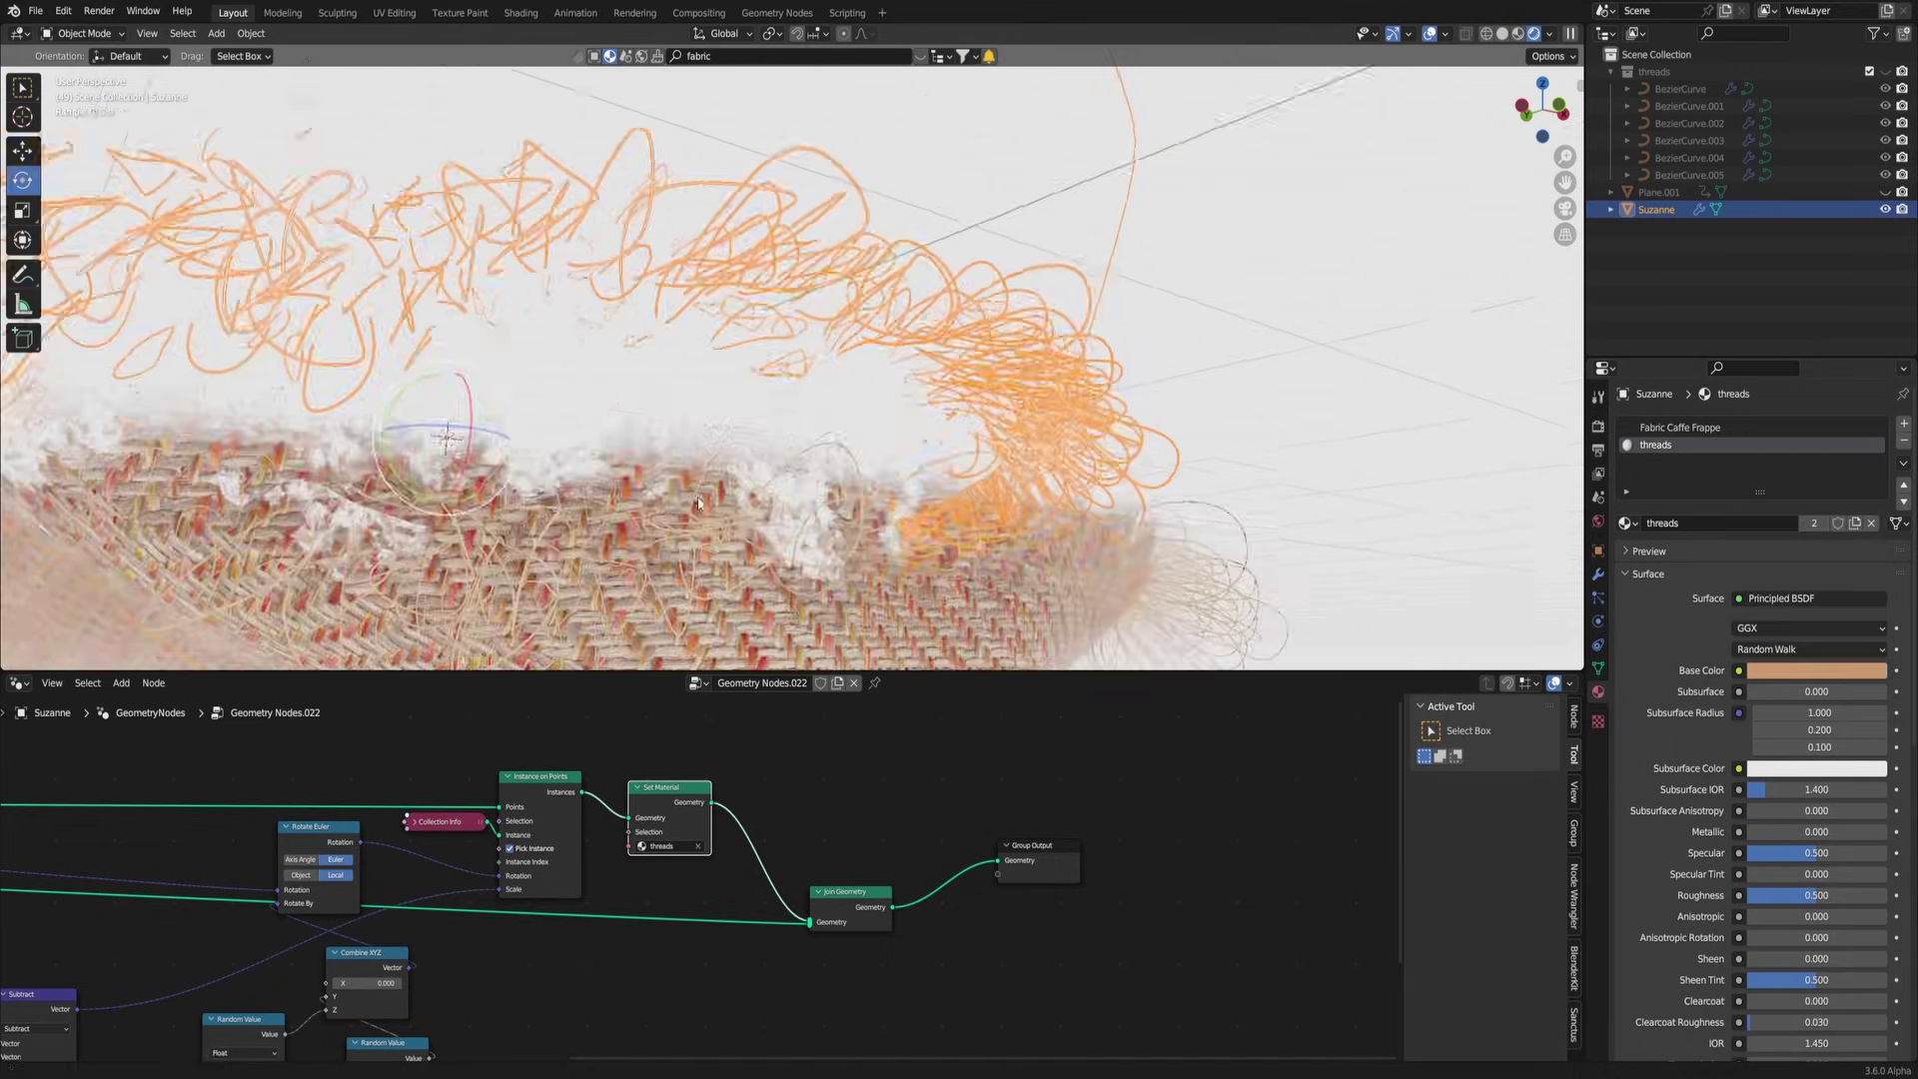
middle_click_drag(759, 340, 803, 465)
scroll(1482, 428, "up", 2)
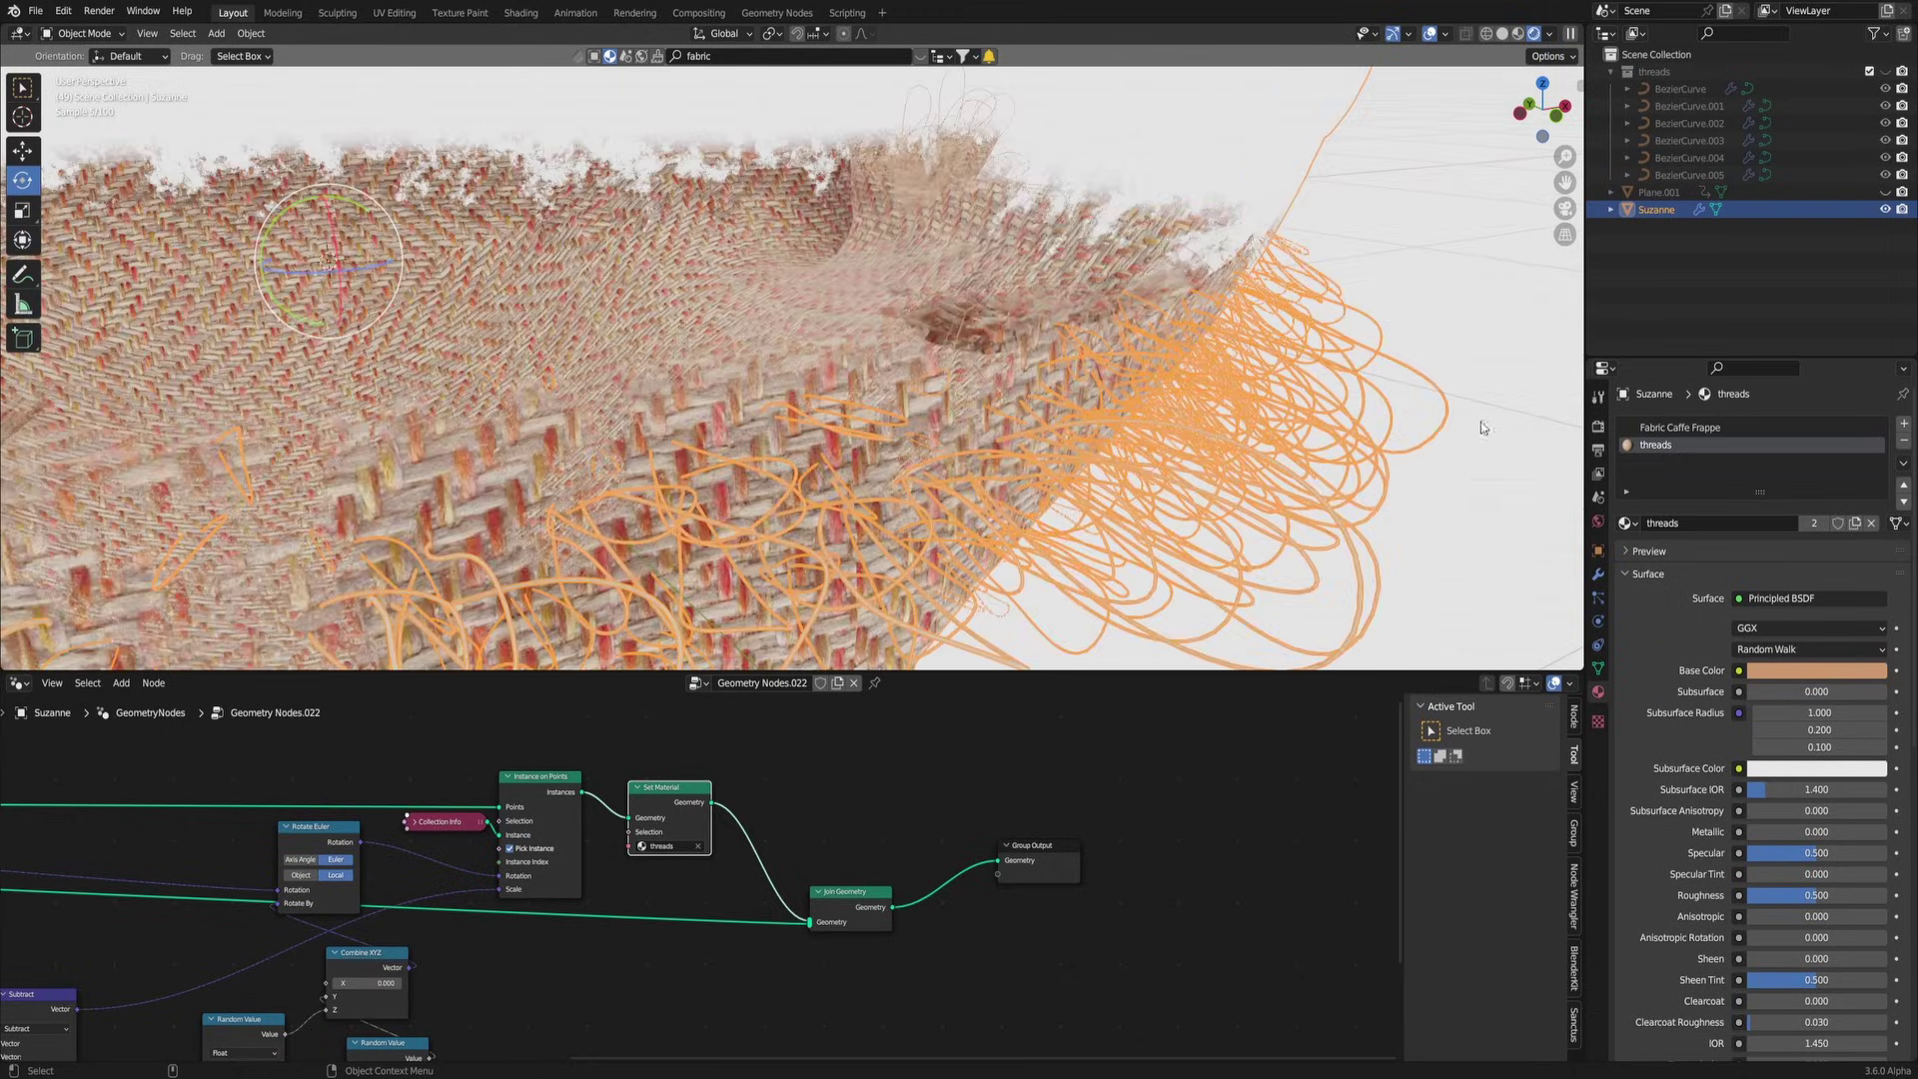
left_click(1833, 667)
left_click(1430, 34)
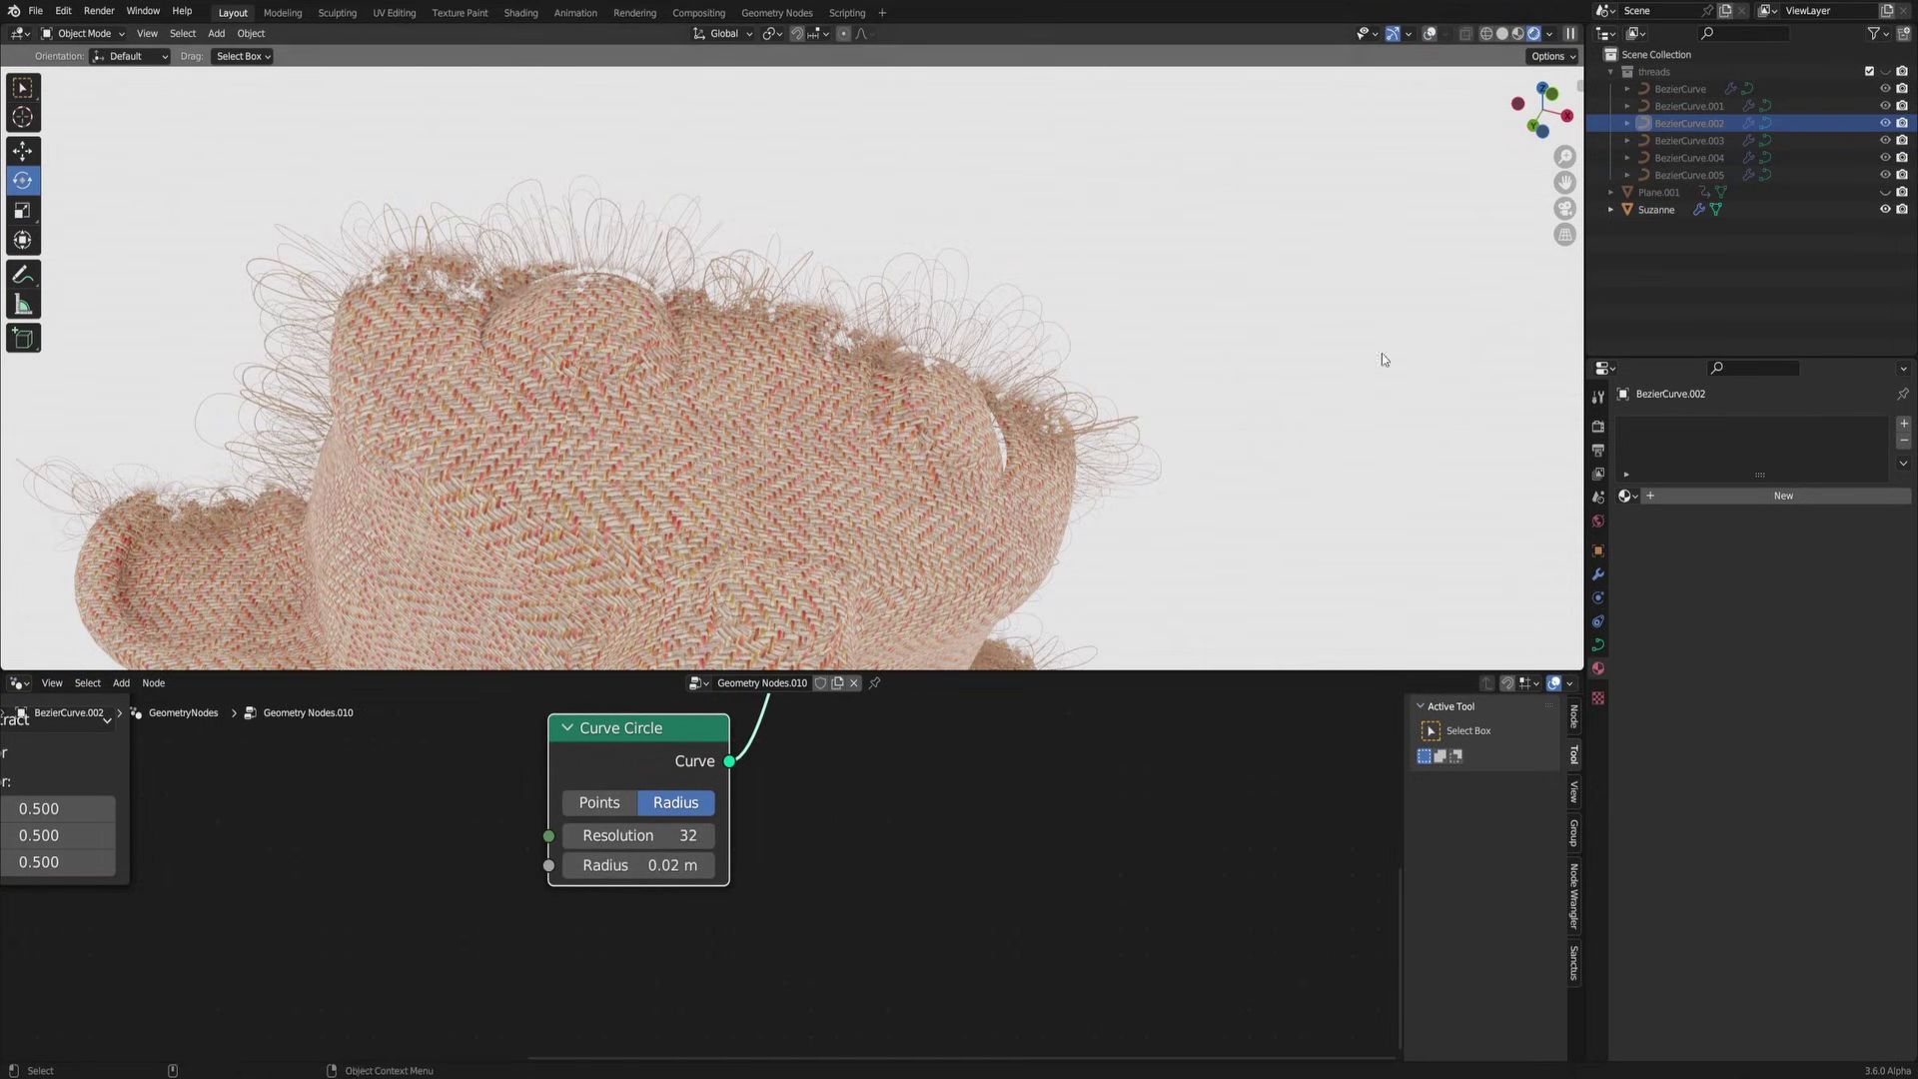
Step: Set the Curve Circle radius to 0.03 m for BezierCurve.004 and to 0.02 m for BezierCurve
left_click(1684, 160)
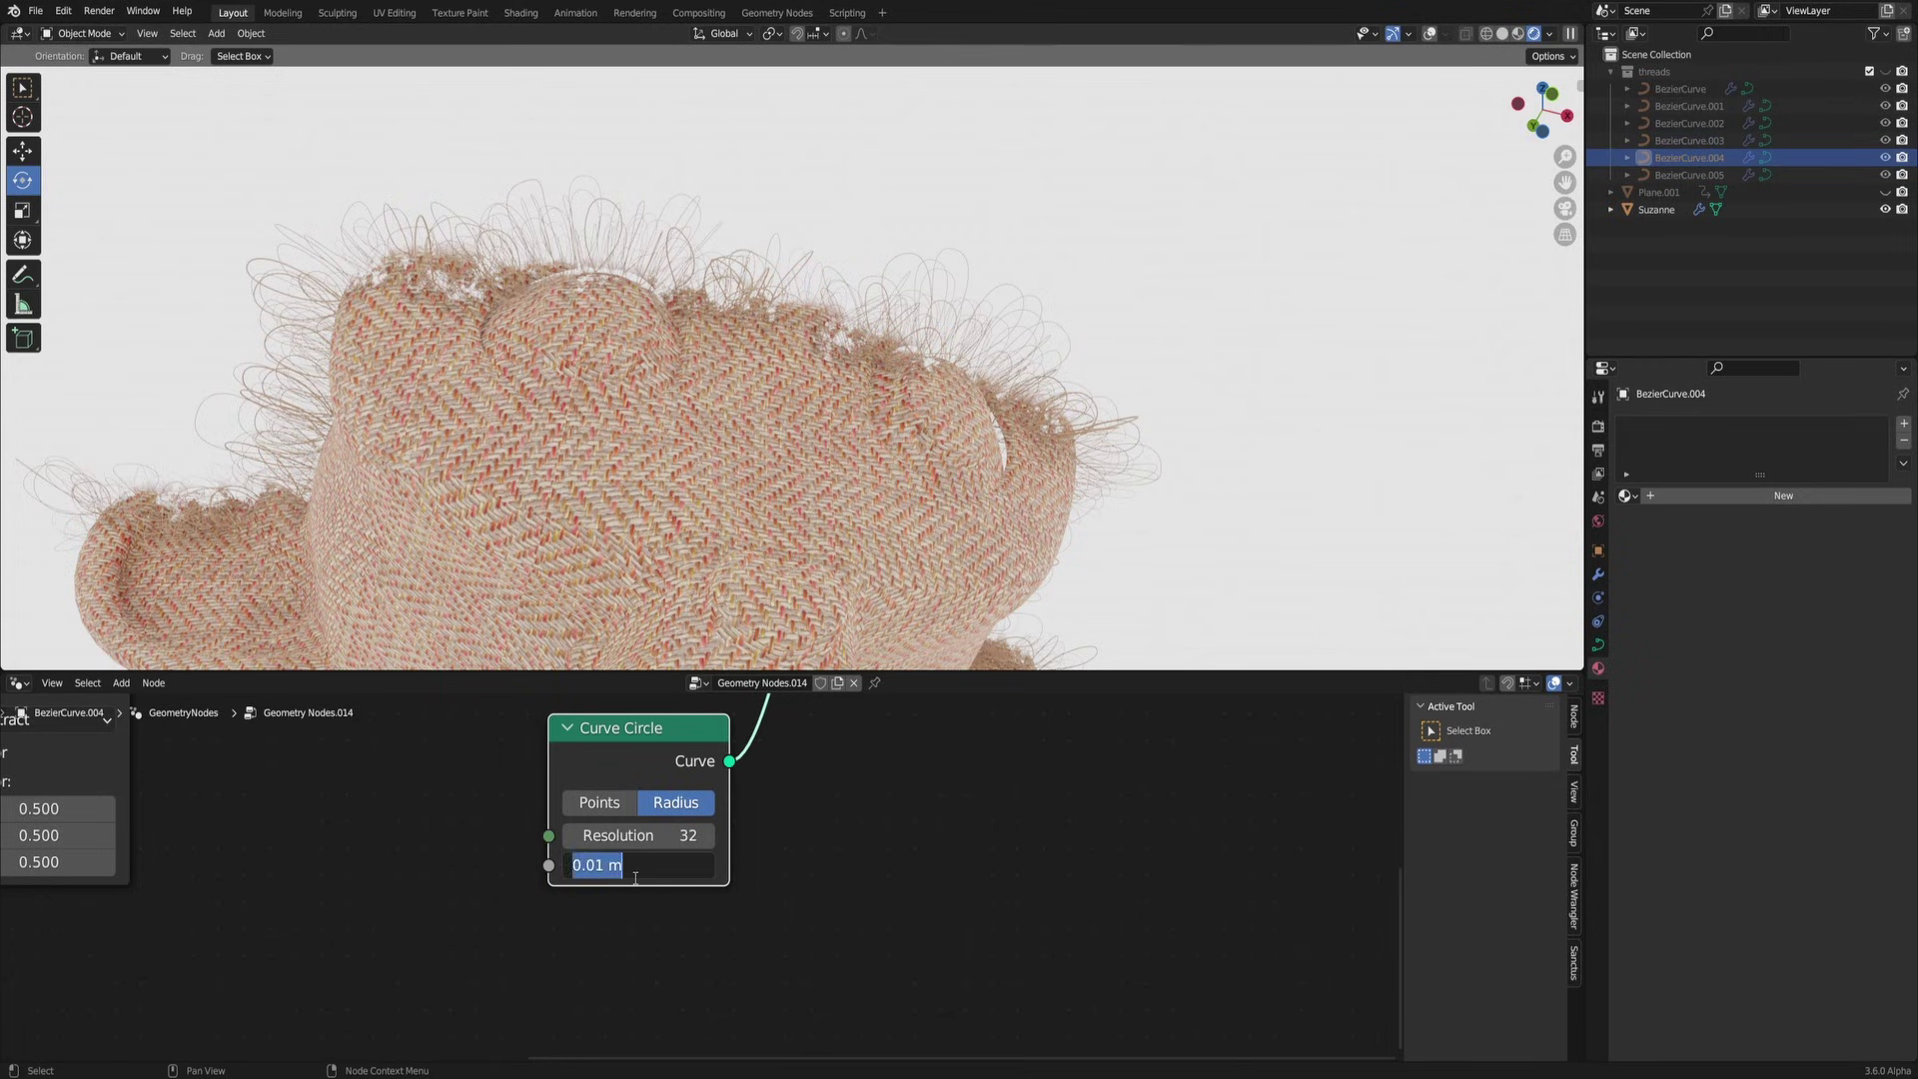
left_click(635, 869)
type("0.03")
key("Return")
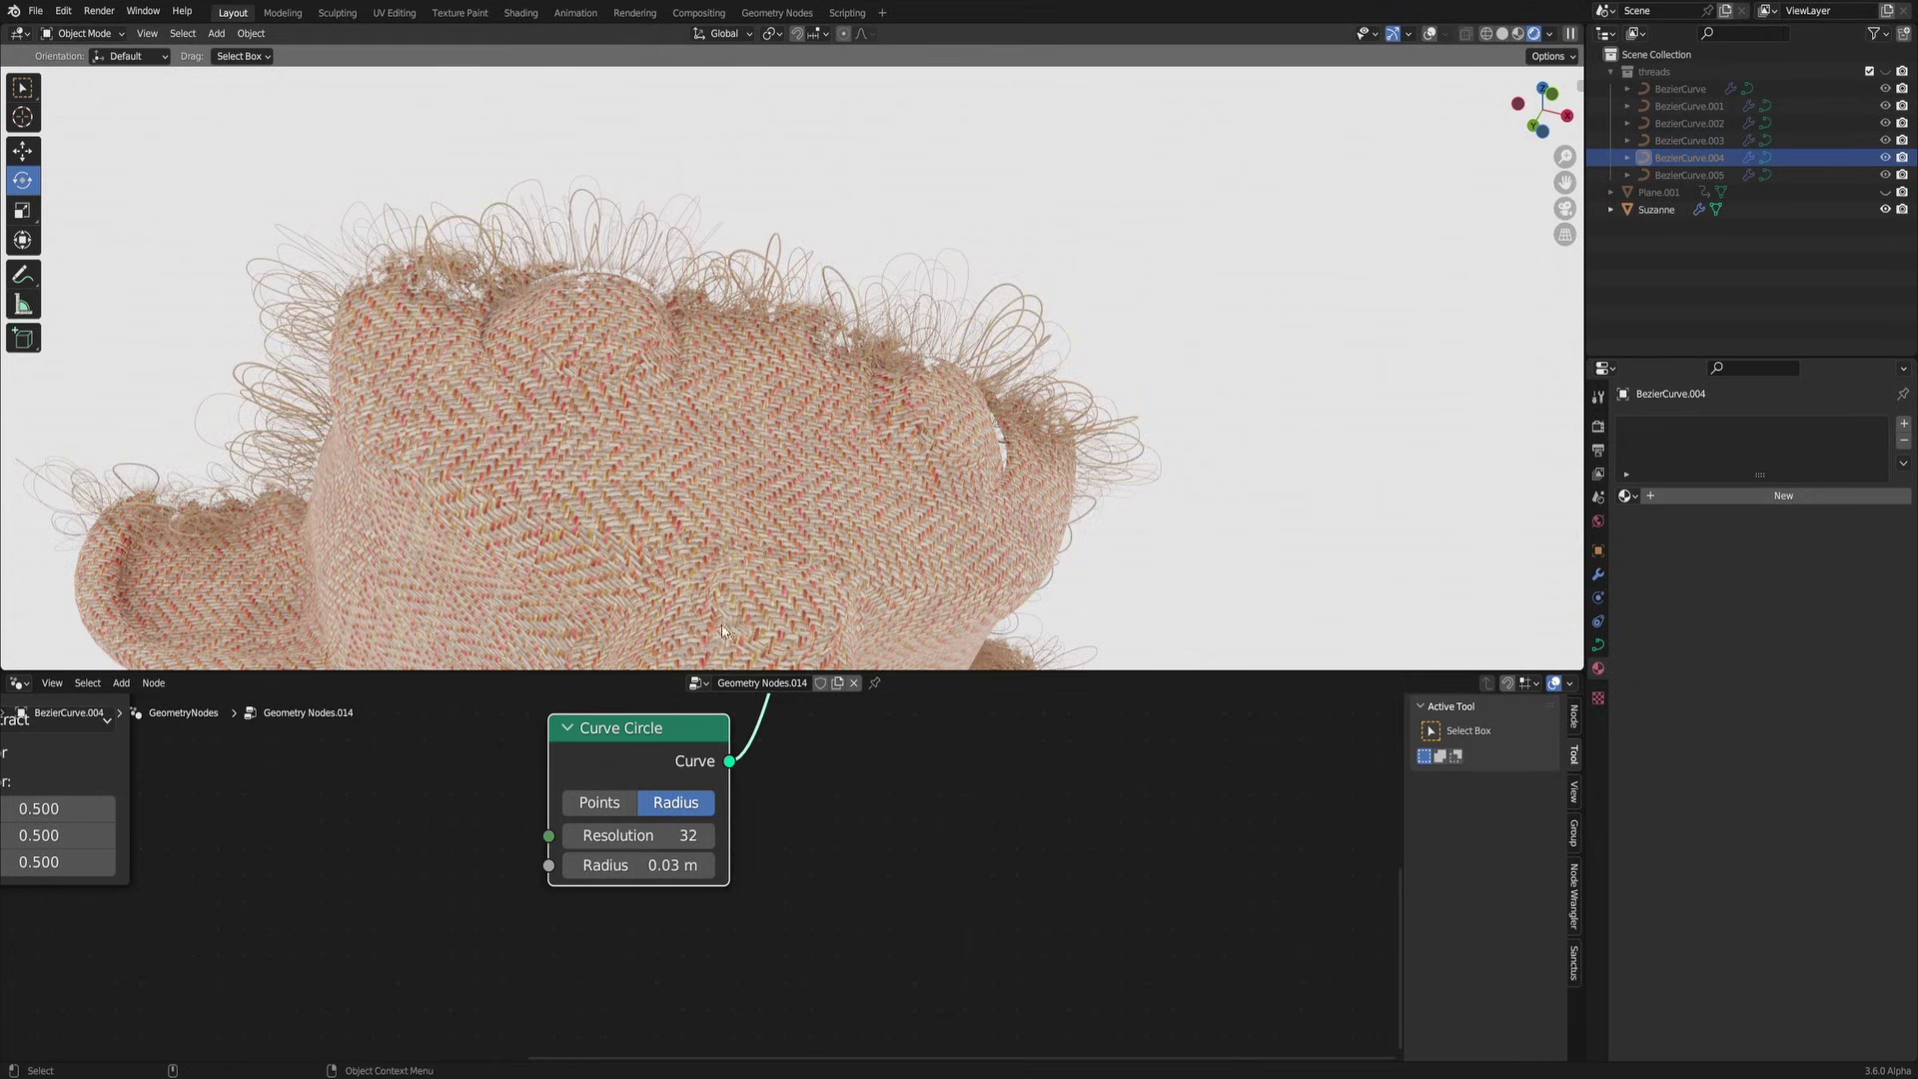
left_click(1680, 89)
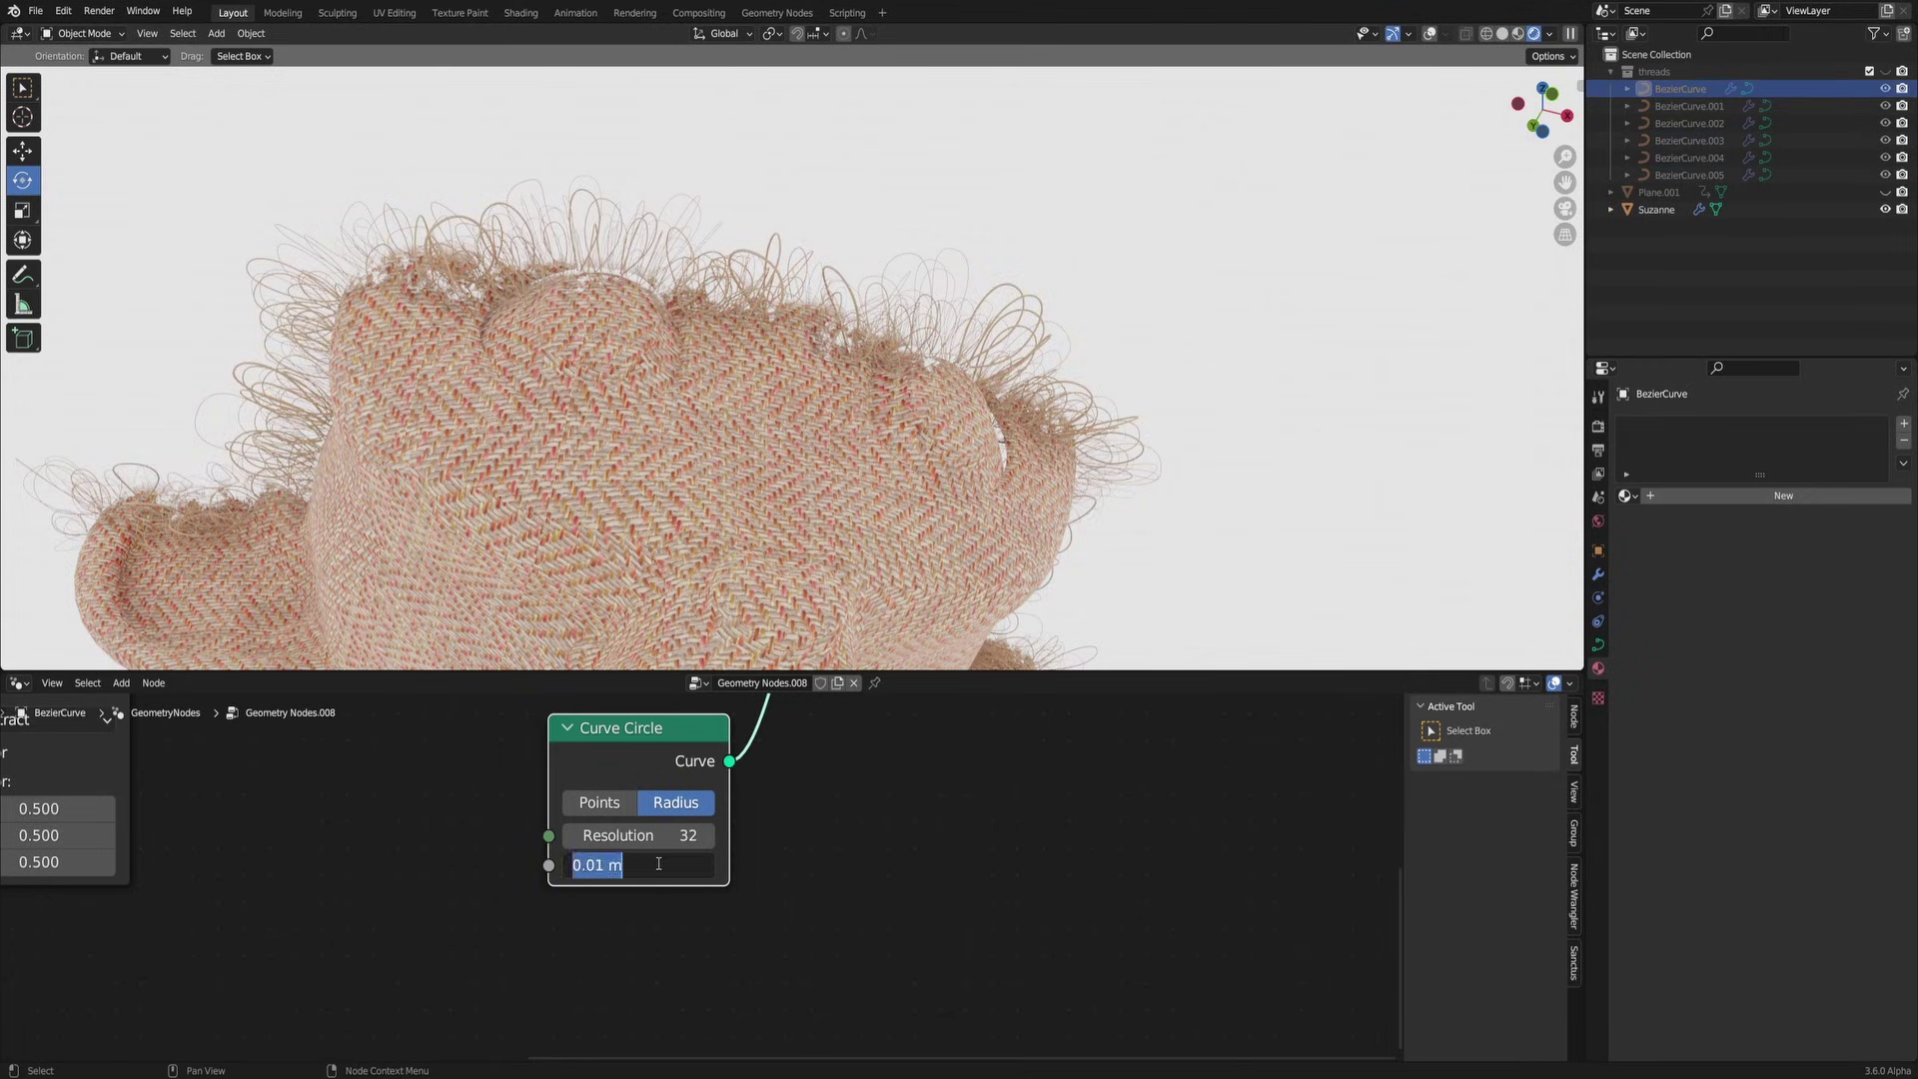
key("Return")
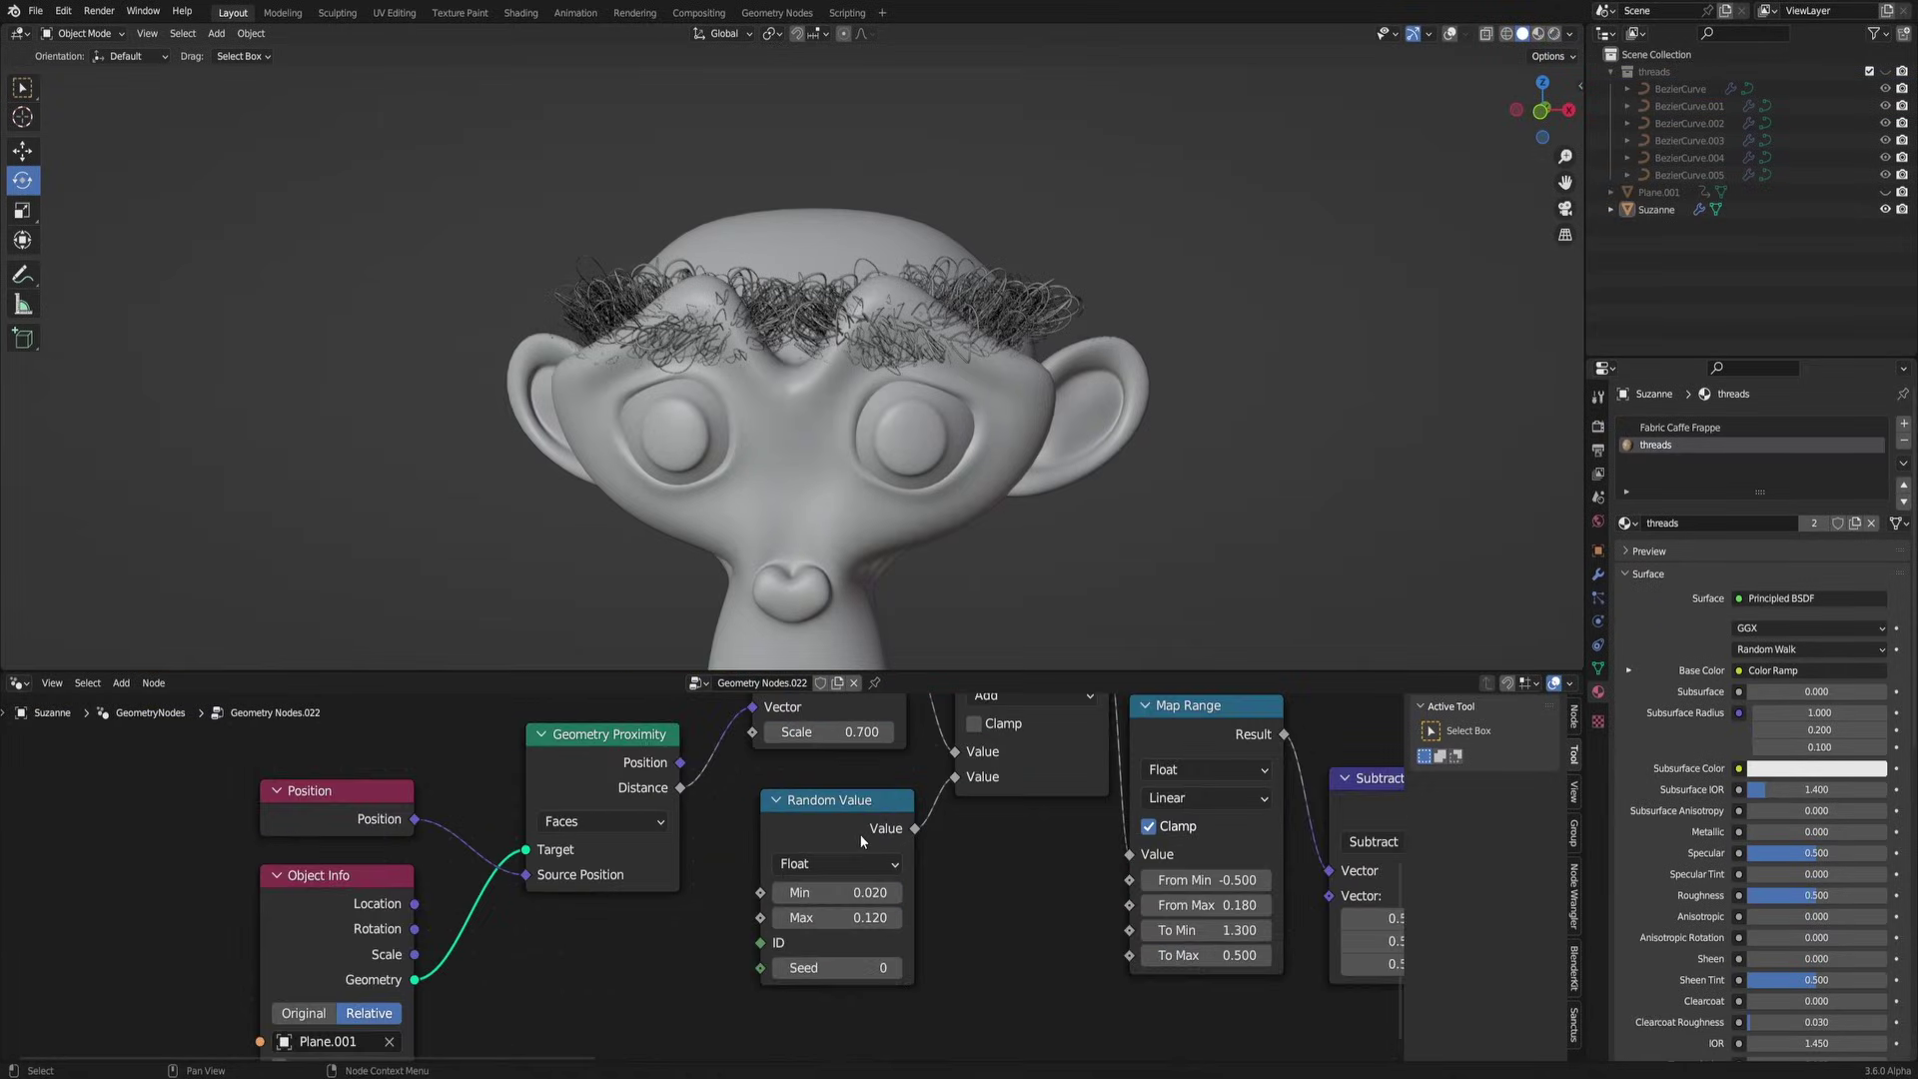
Step: Enlarge the node editor to show the monkey's whole geometry node tree and select the monkey
scroll(861, 833, "down", 4)
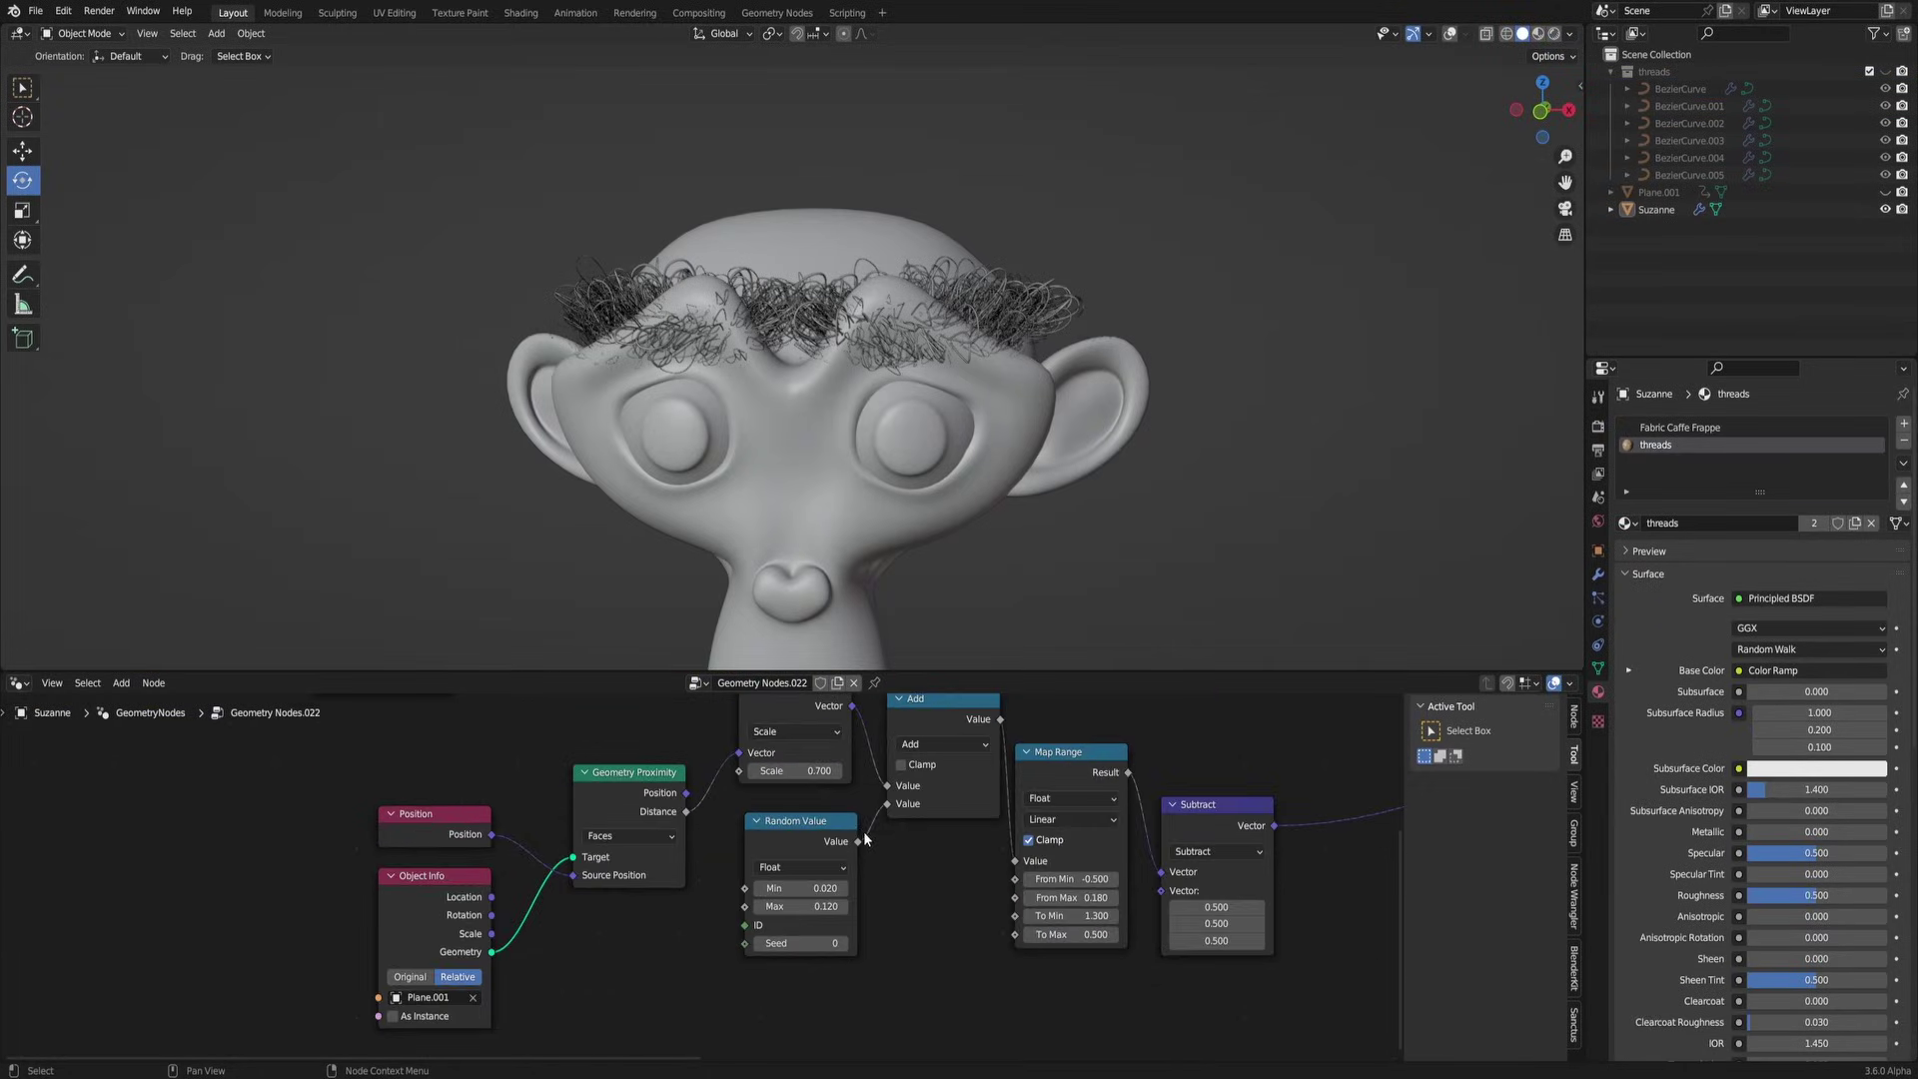
middle_click_drag(863, 831, 787, 851)
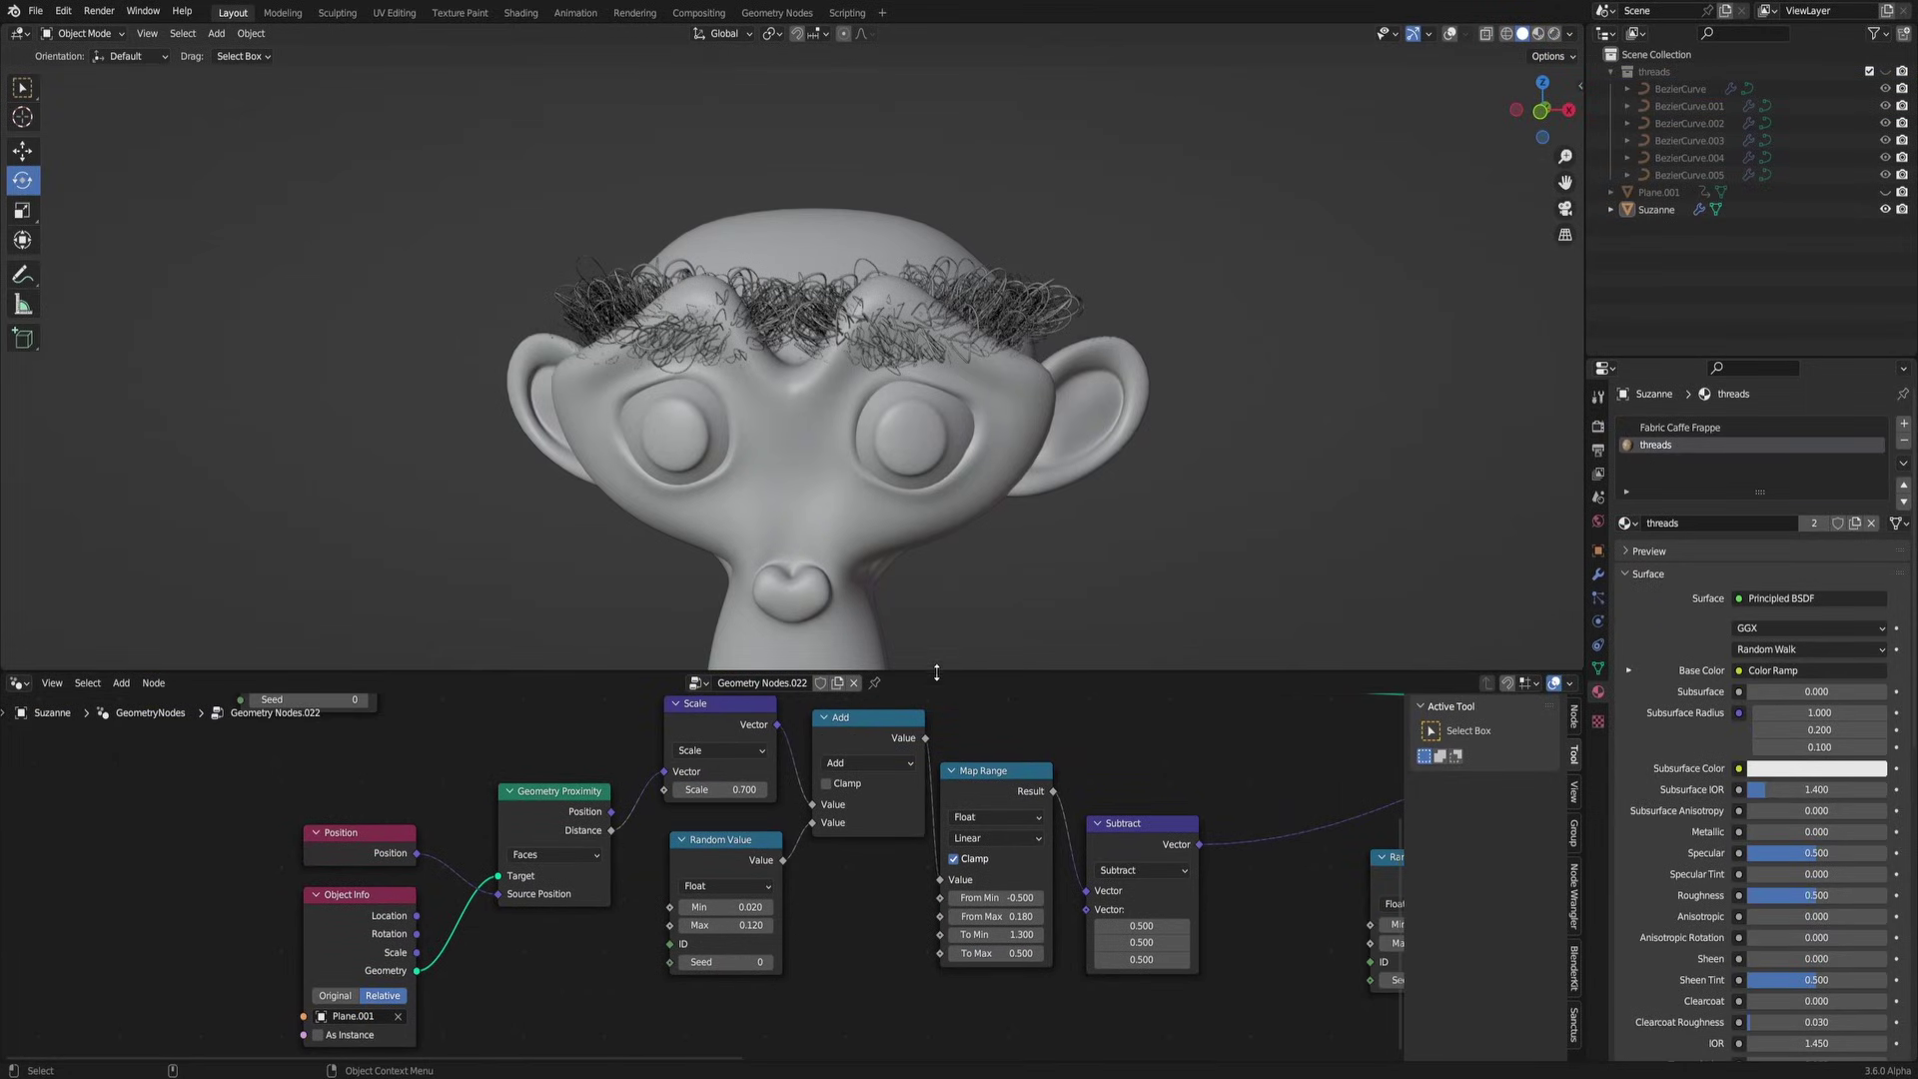
left_click_drag(937, 670, 934, 515)
middle_click_drag(881, 732, 800, 799)
scroll(800, 806, "down", 3)
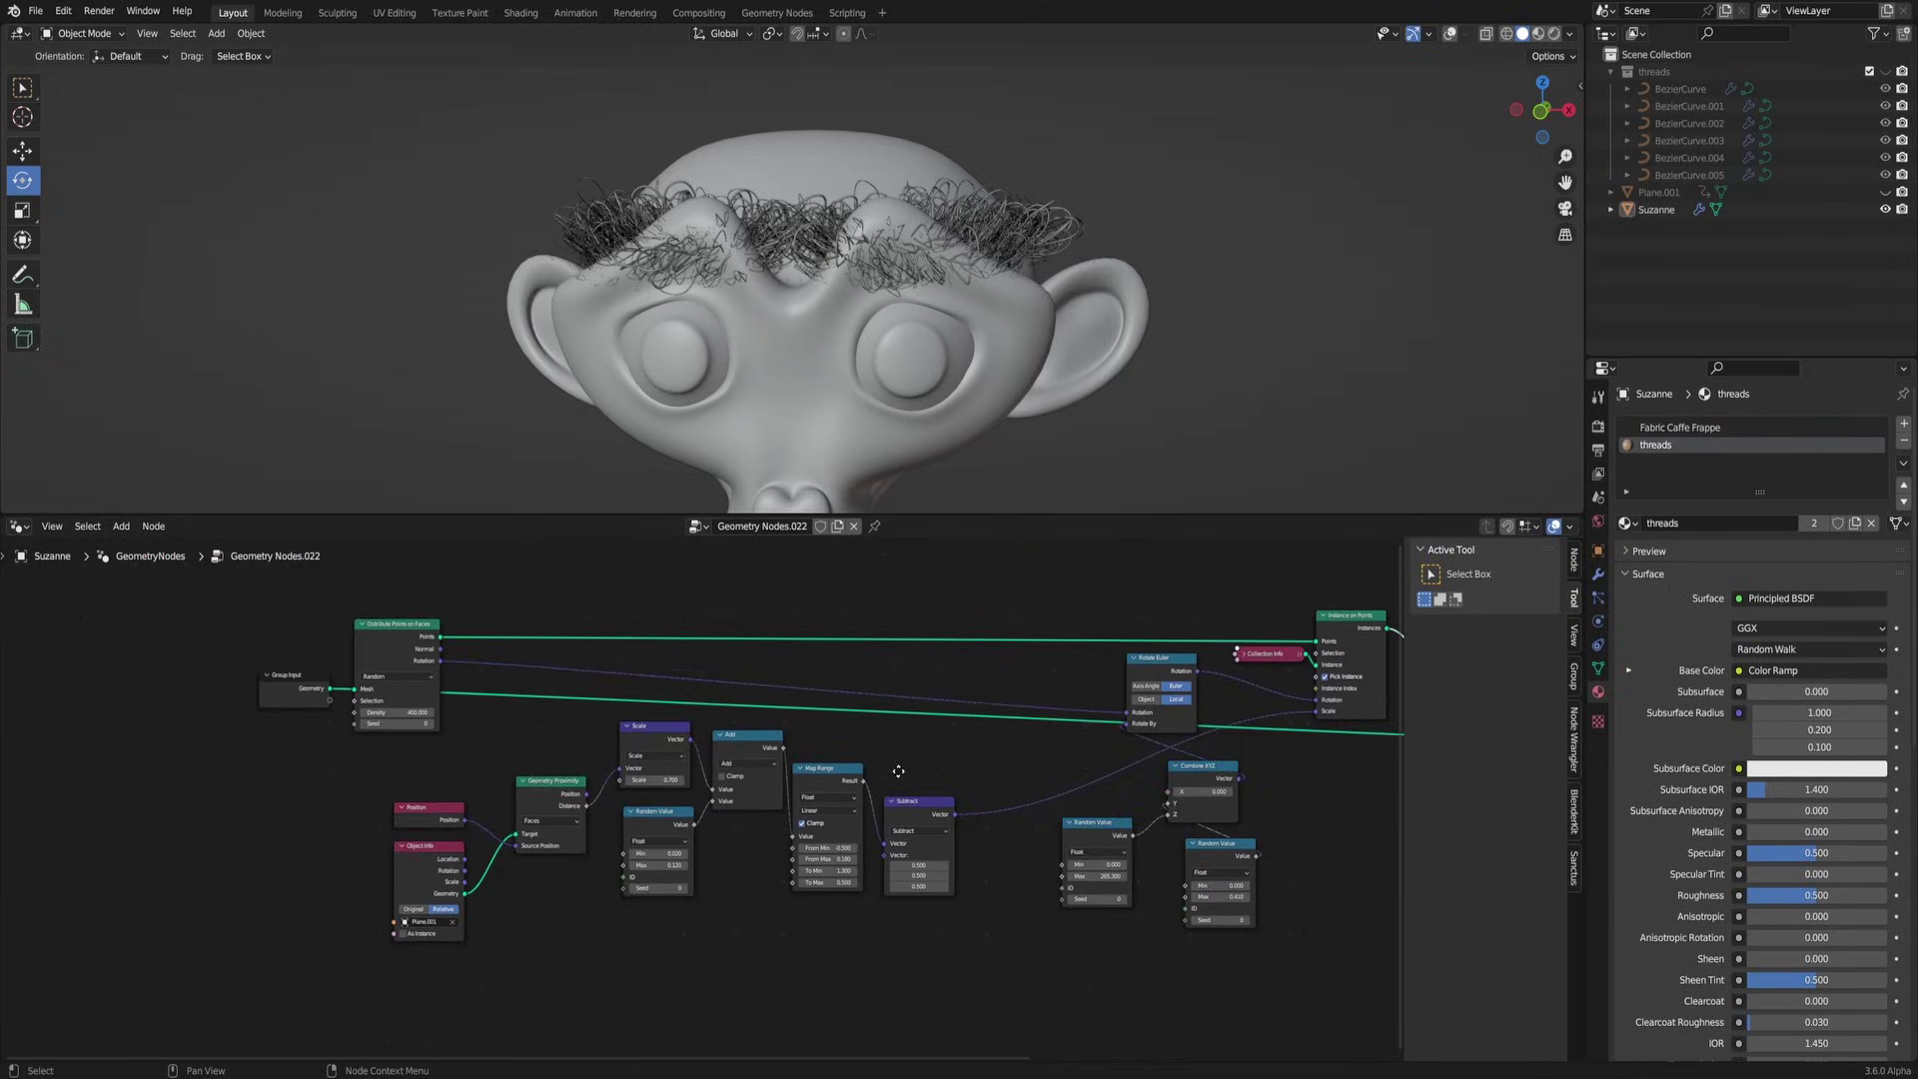
scroll(1054, 649, "up", 1)
left_click(913, 360)
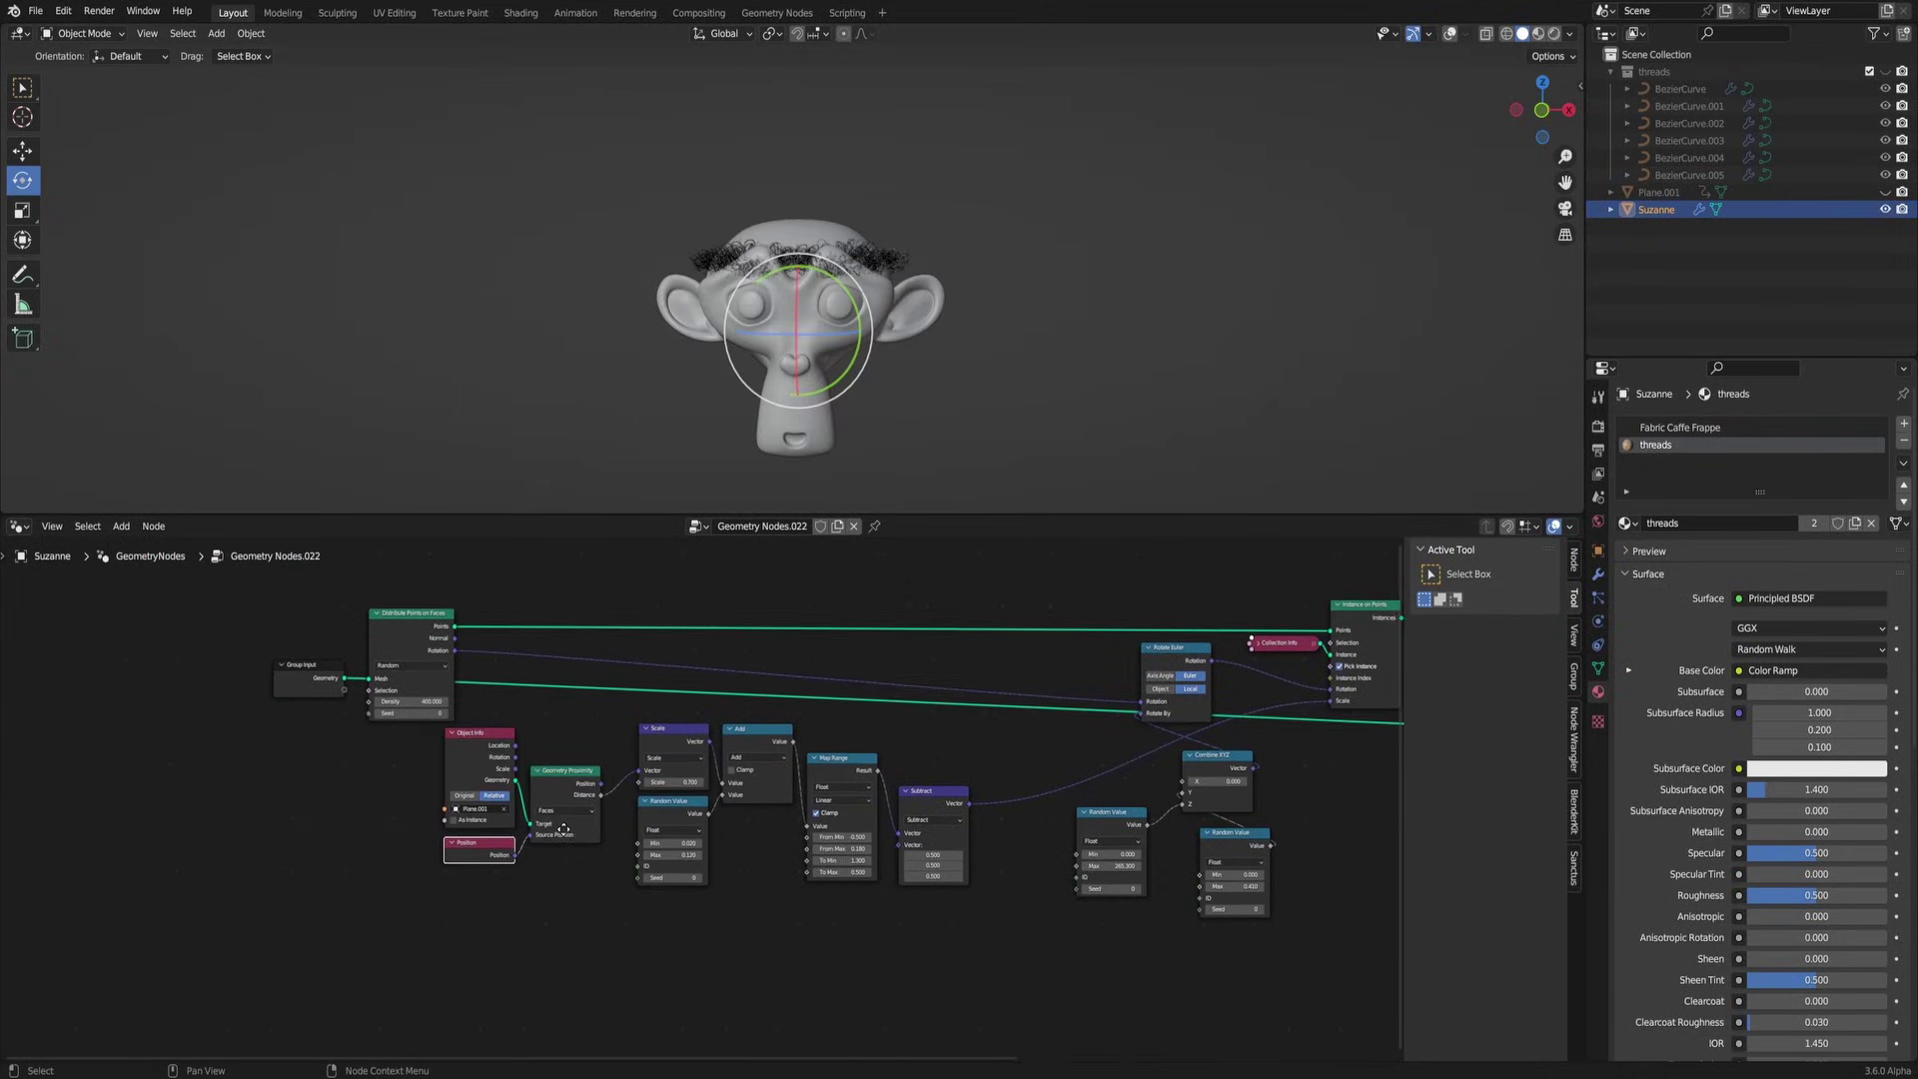
Step: Review the monkey's proximity, scale and rotation nodes and their values along the geometry node tree
scroll(542, 828, "up", 7)
middle_click_drag(572, 828, 937, 858)
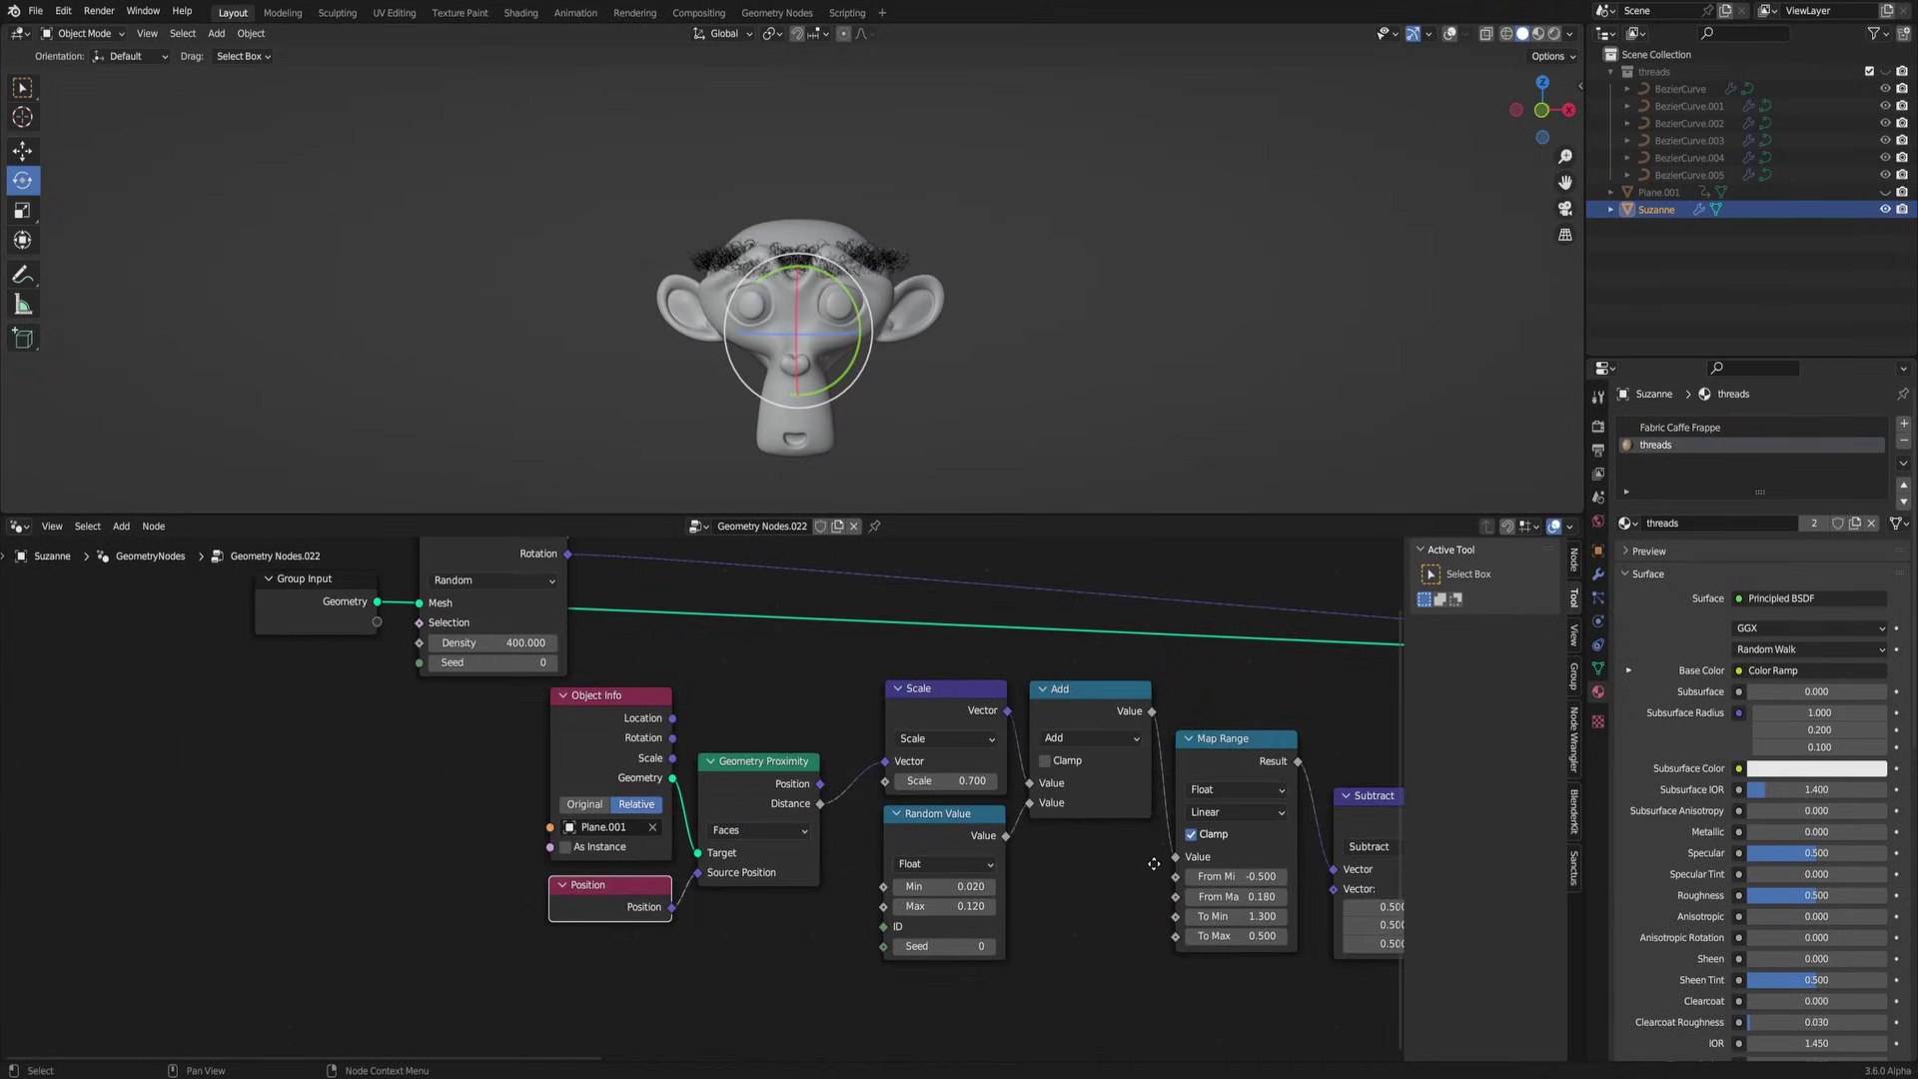
middle_click_drag(1153, 864, 655, 873)
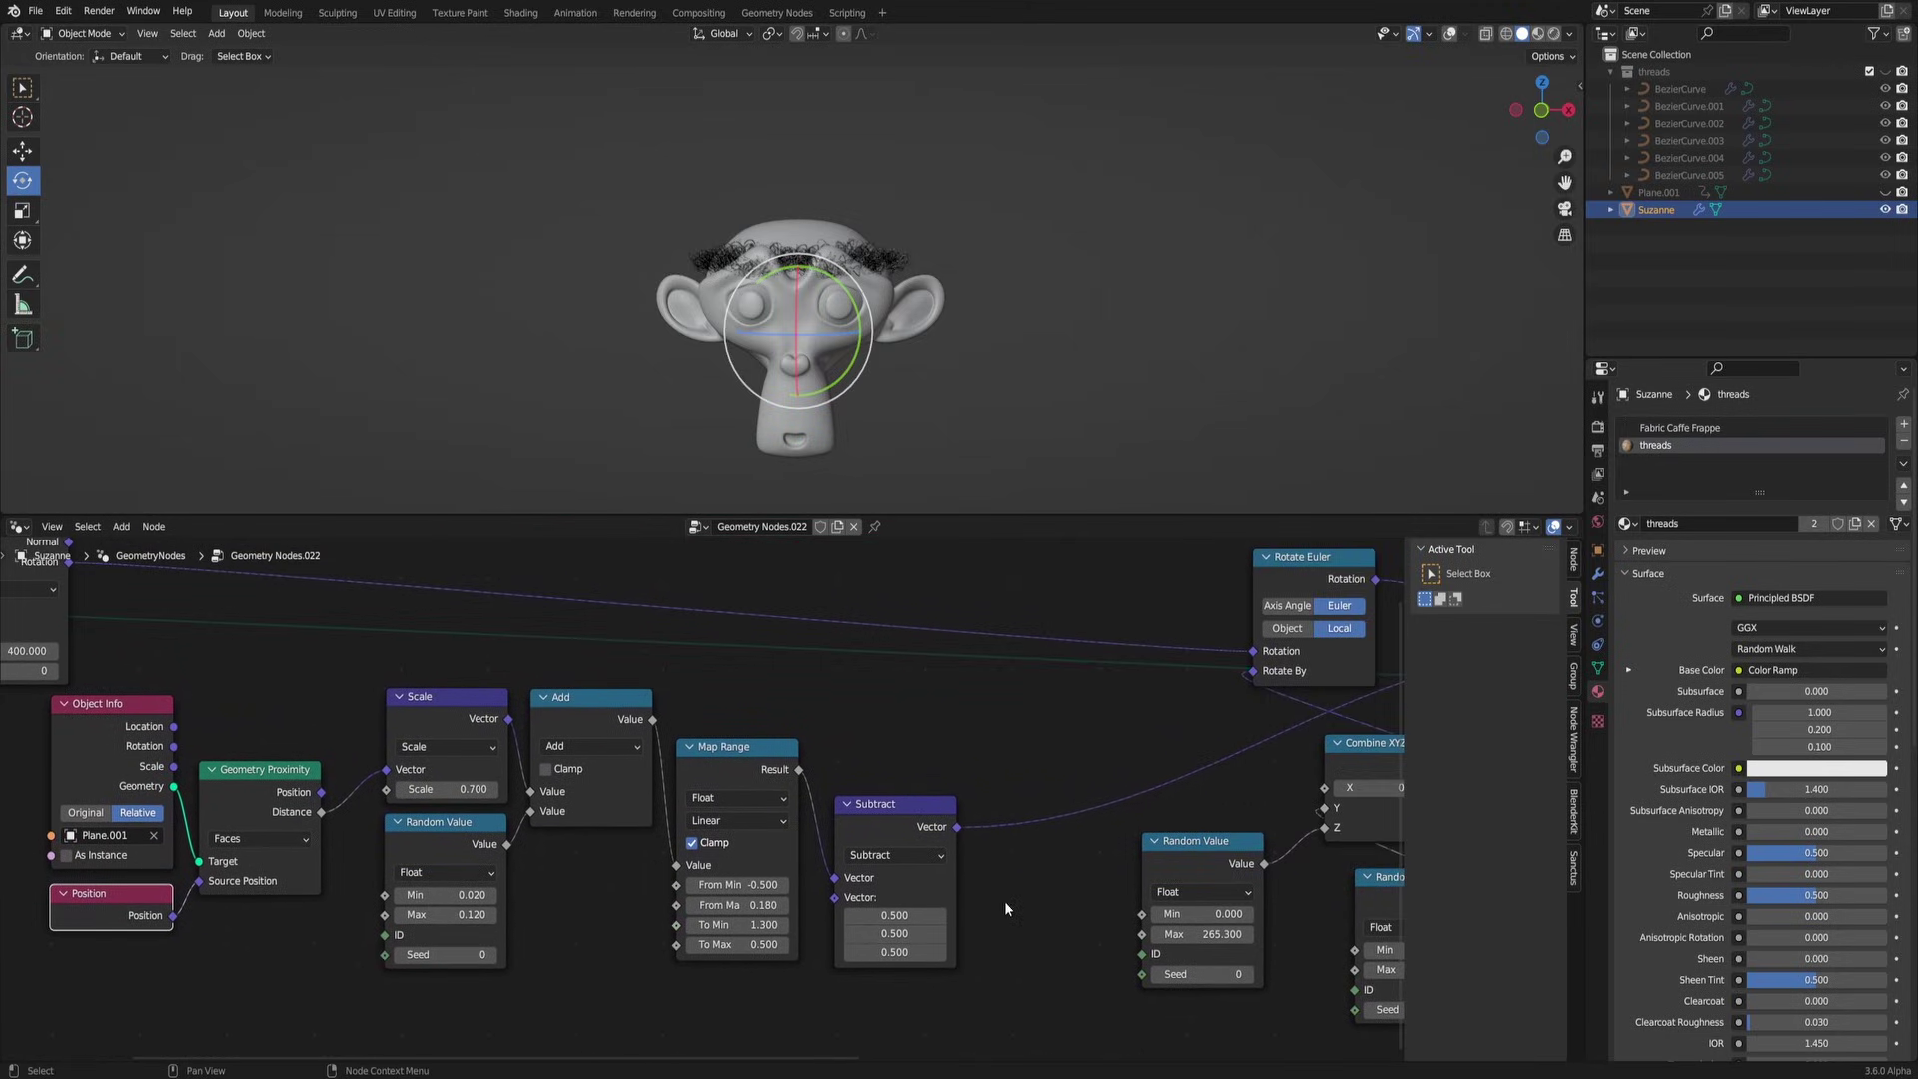
middle_click_drag(1005, 903, 1007, 896)
middle_click_drag(1049, 799, 476, 859)
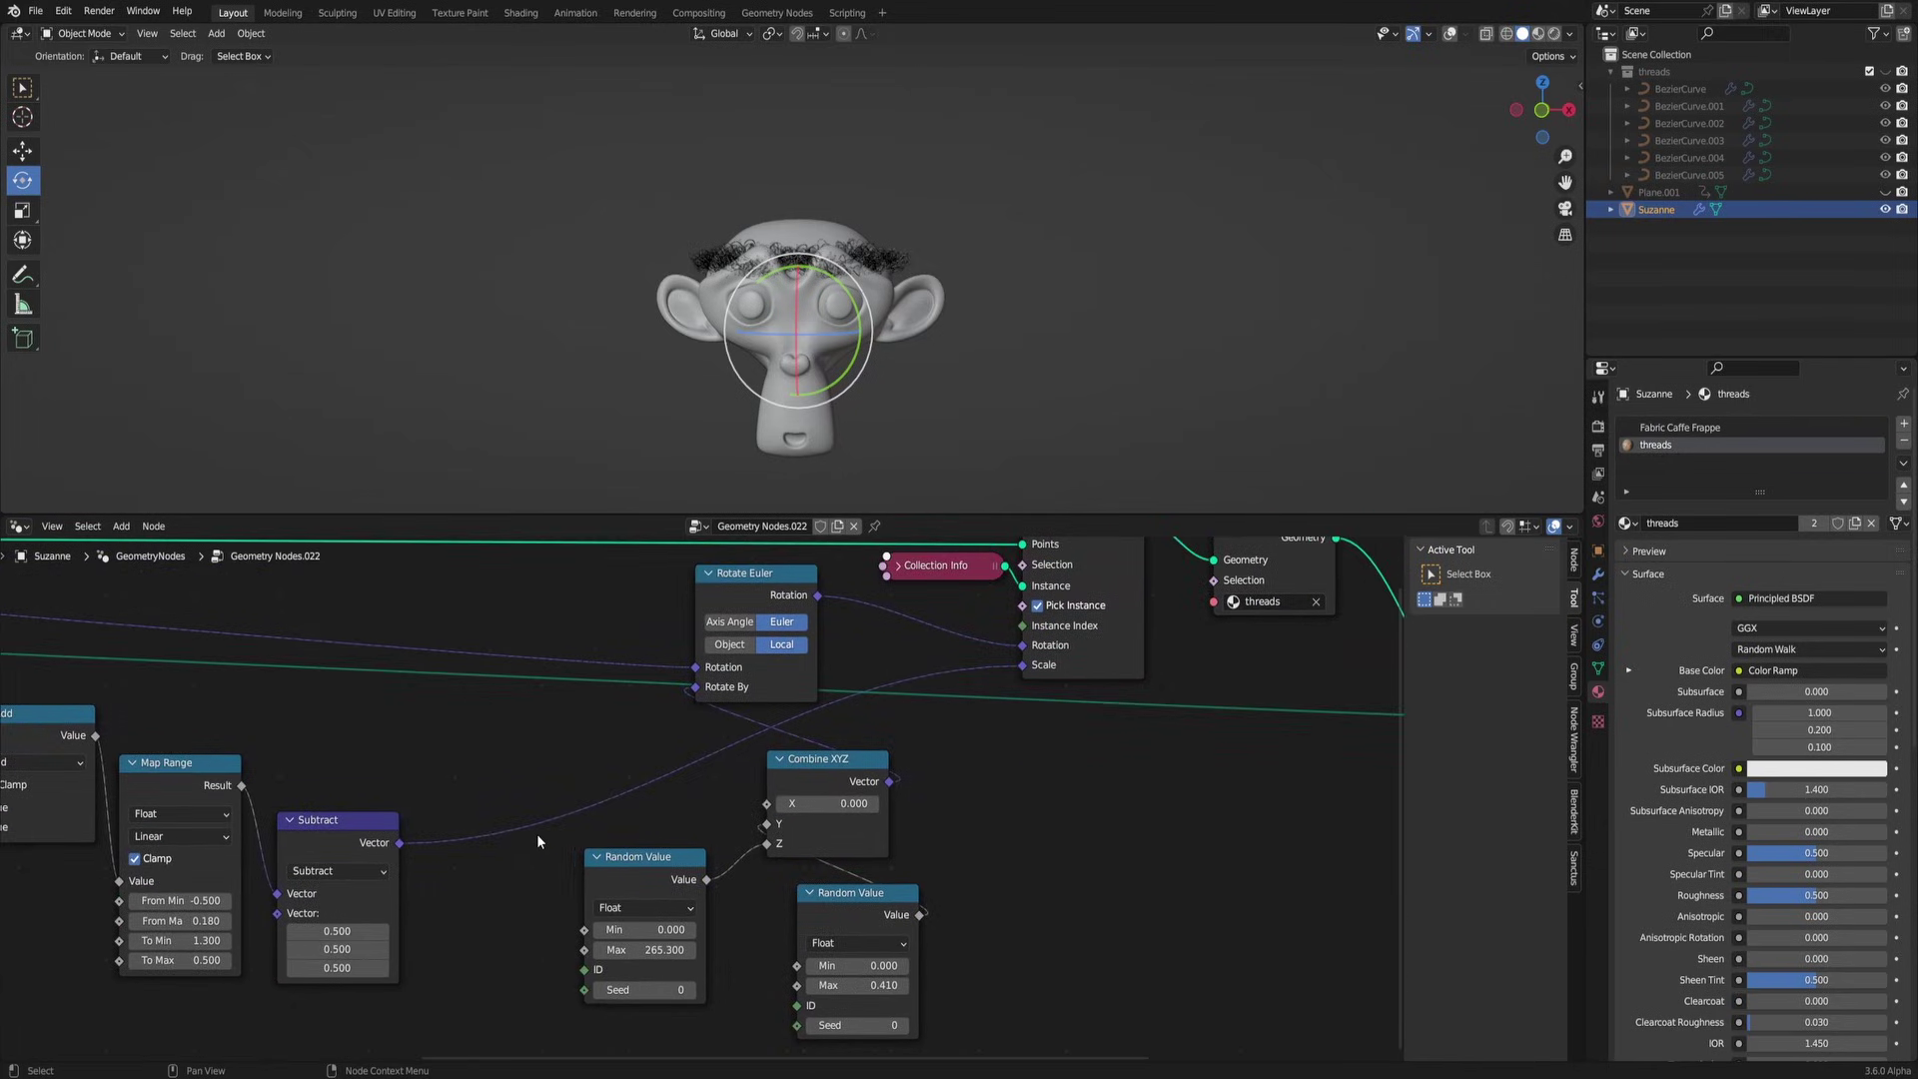
middle_click_drag(933, 813, 852, 821)
middle_click_drag(471, 796, 1361, 757)
middle_click_drag(1034, 662, 1062, 728)
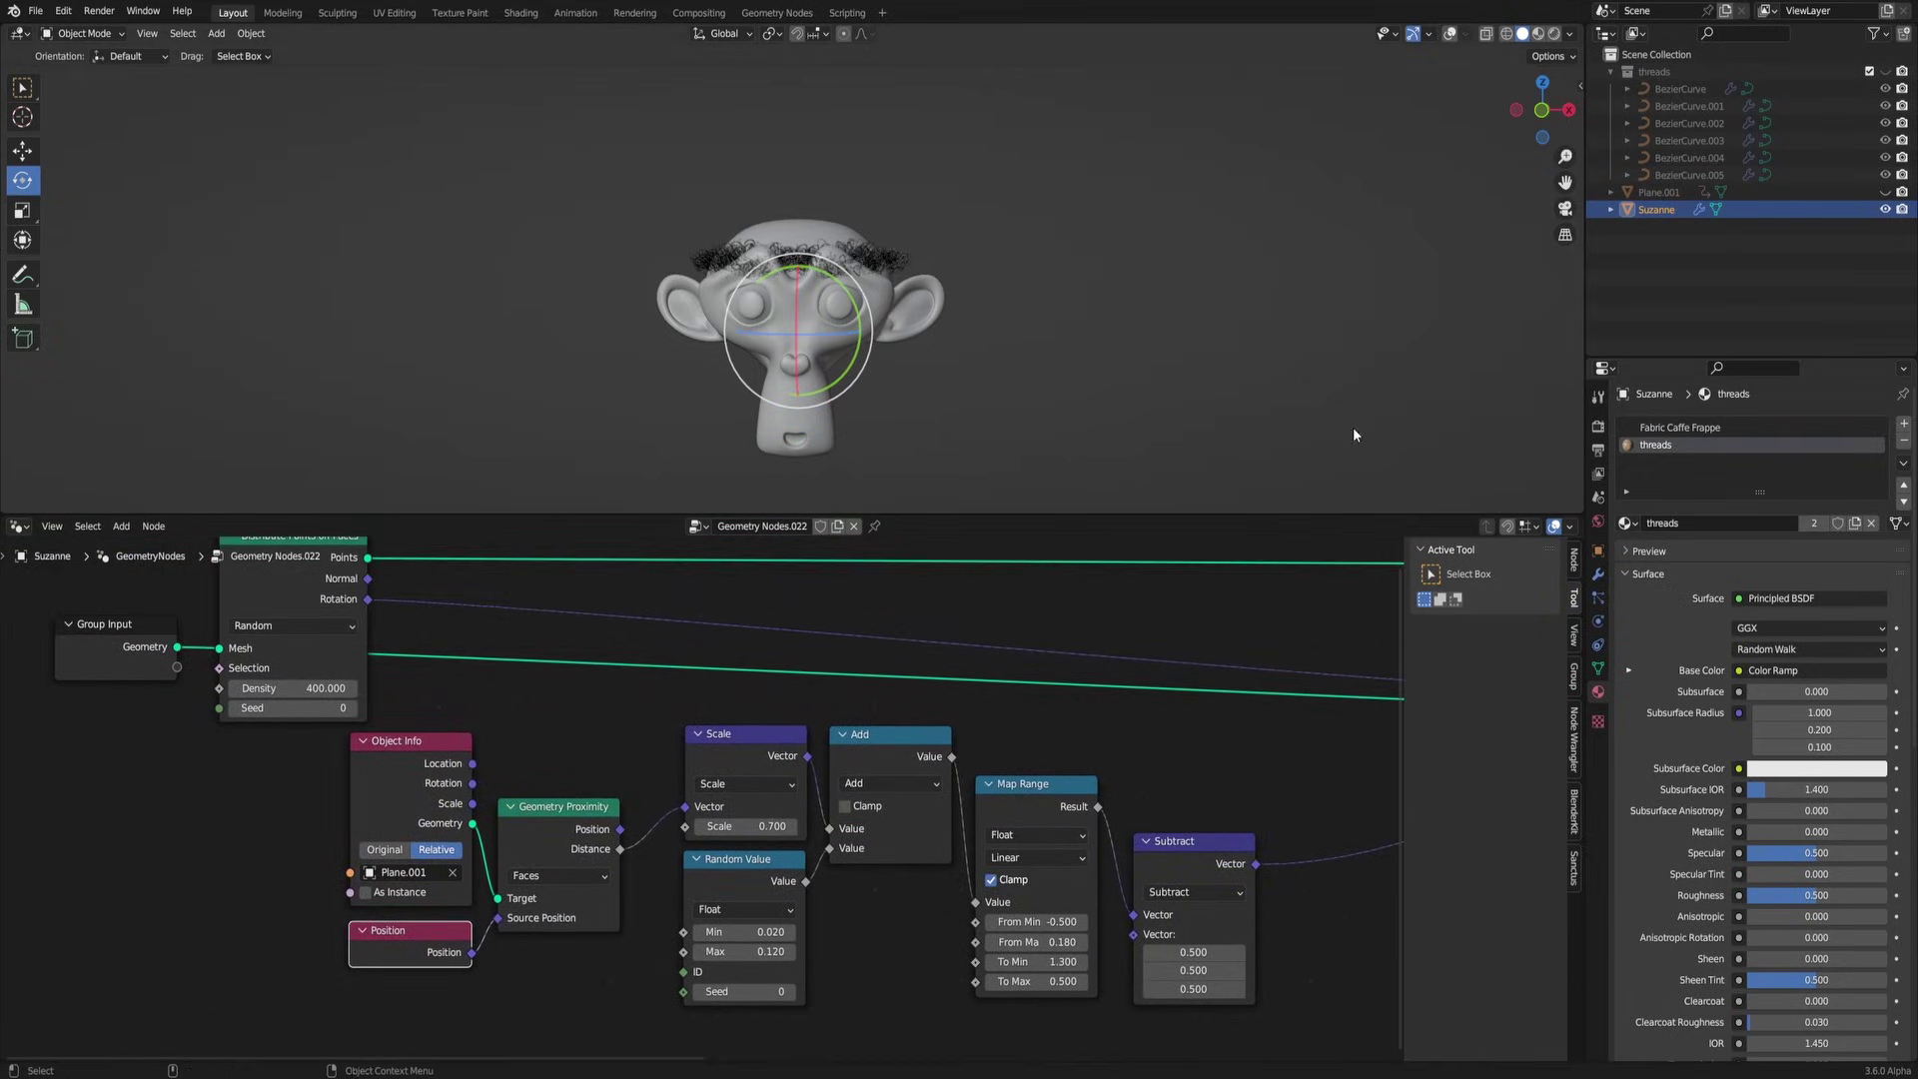
Step: Review the noise and Curve Circle settings in each Bezier curve's geometry node tree, working up from BezierCurve.005
left_click(1692, 175)
scroll(895, 729, "down", 5)
middle_click_drag(640, 744, 908, 797)
scroll(908, 796, "up", 5)
scroll(907, 787, "up", 2)
scroll(907, 787, "down", 1)
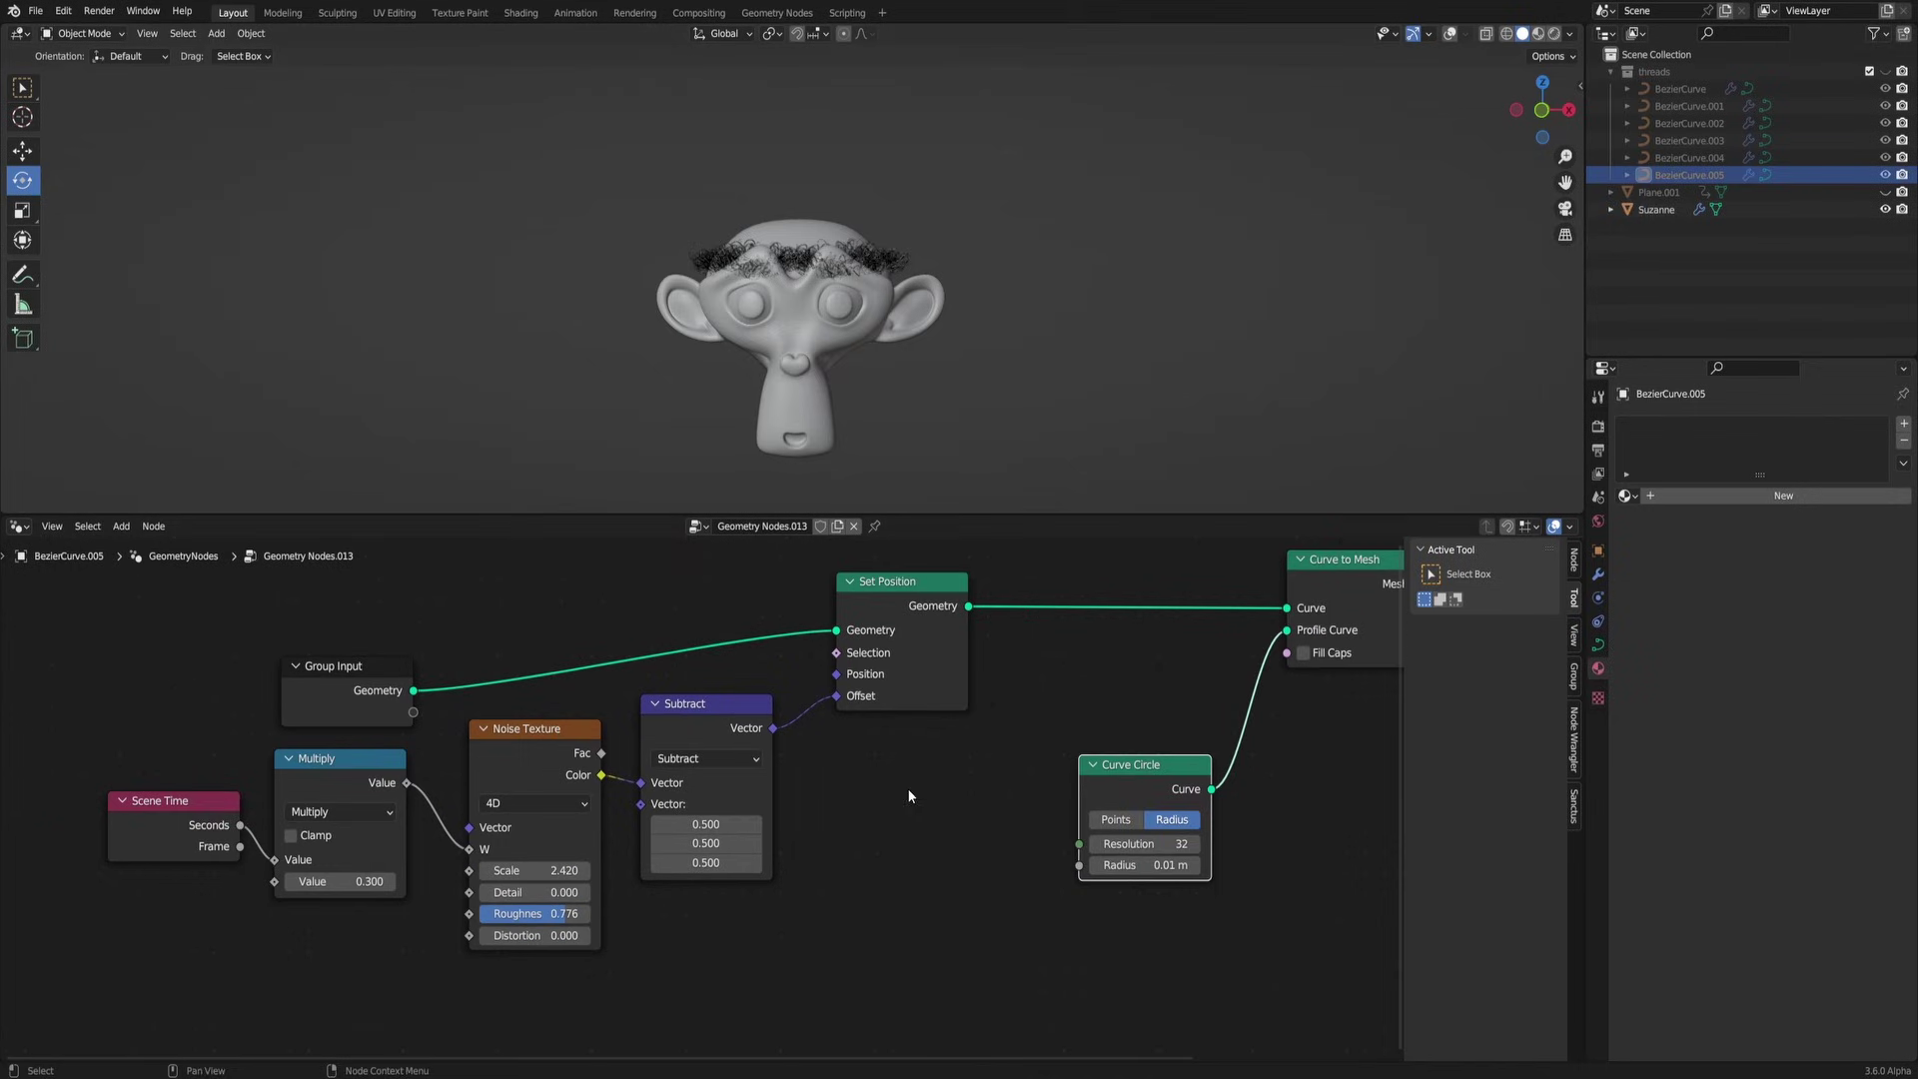
left_click(1704, 158)
left_click(1700, 137)
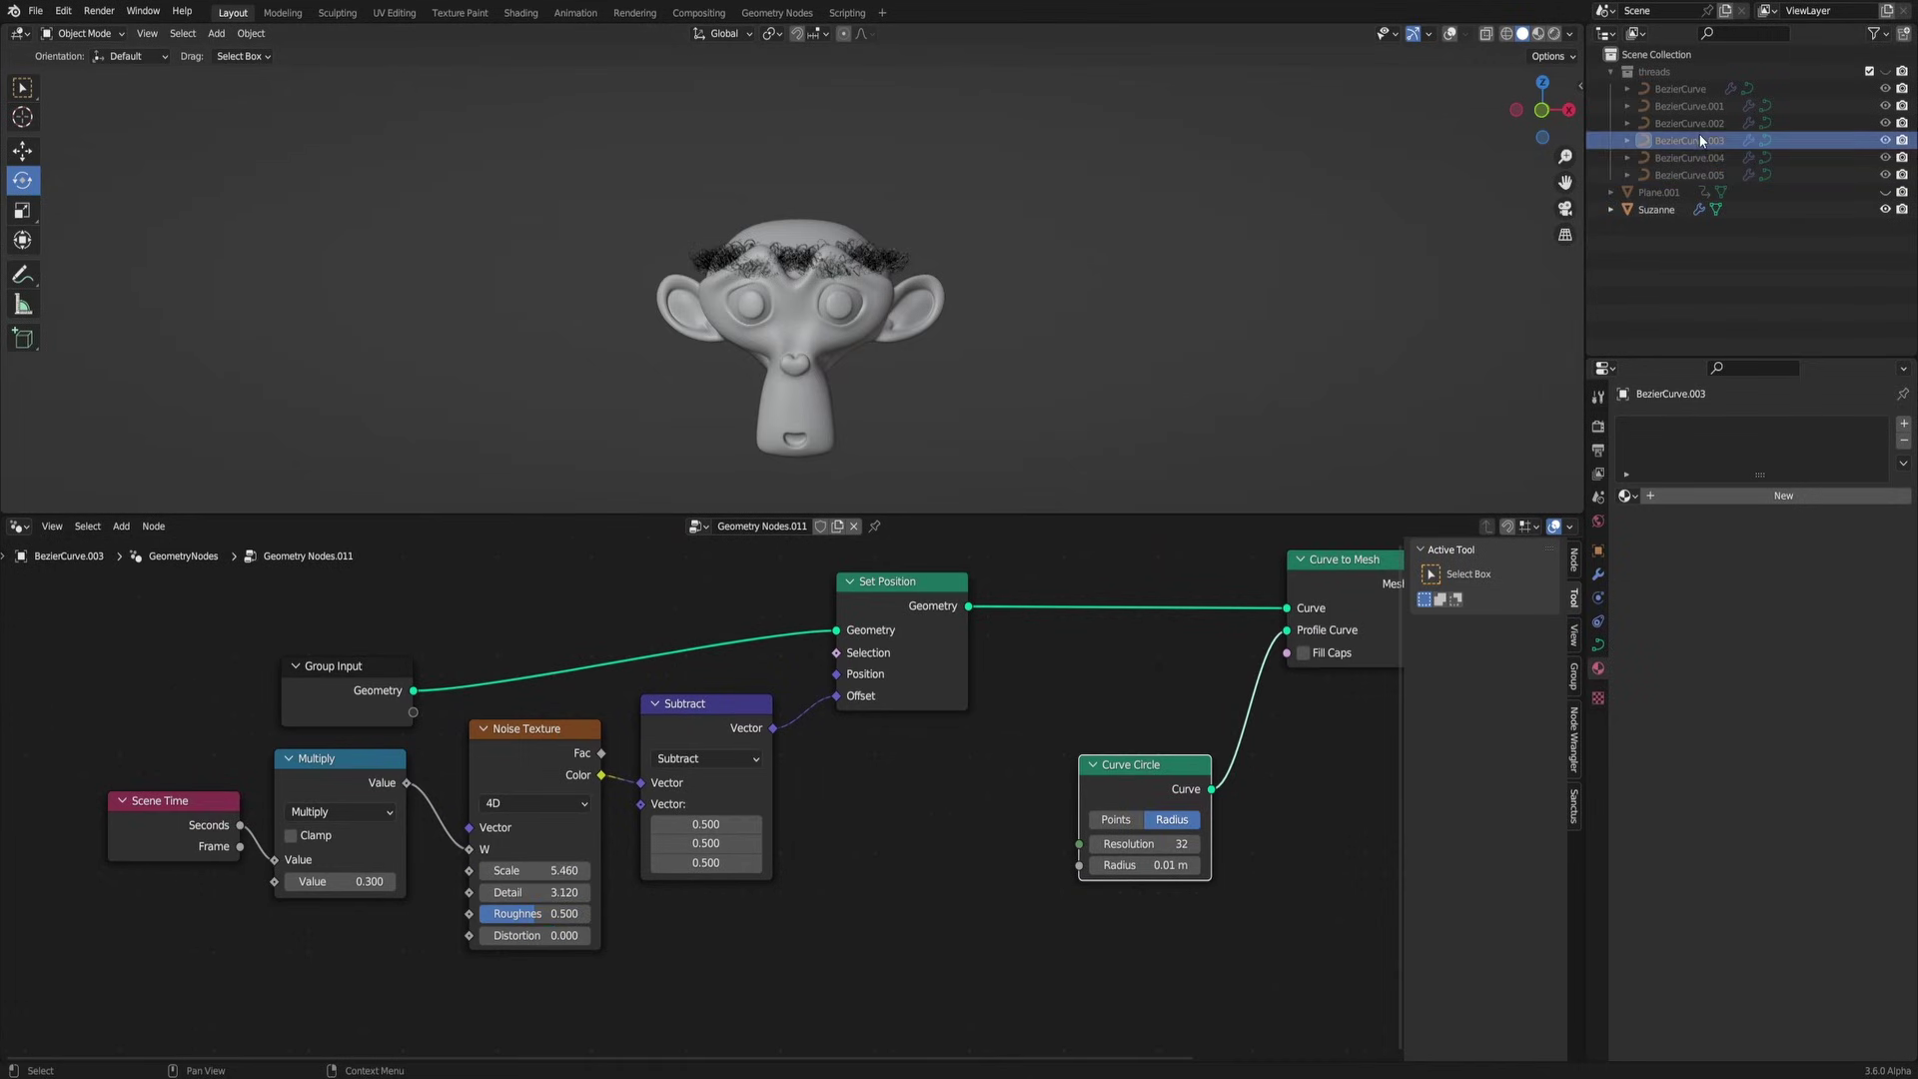
left_click(1698, 123)
left_click(1701, 106)
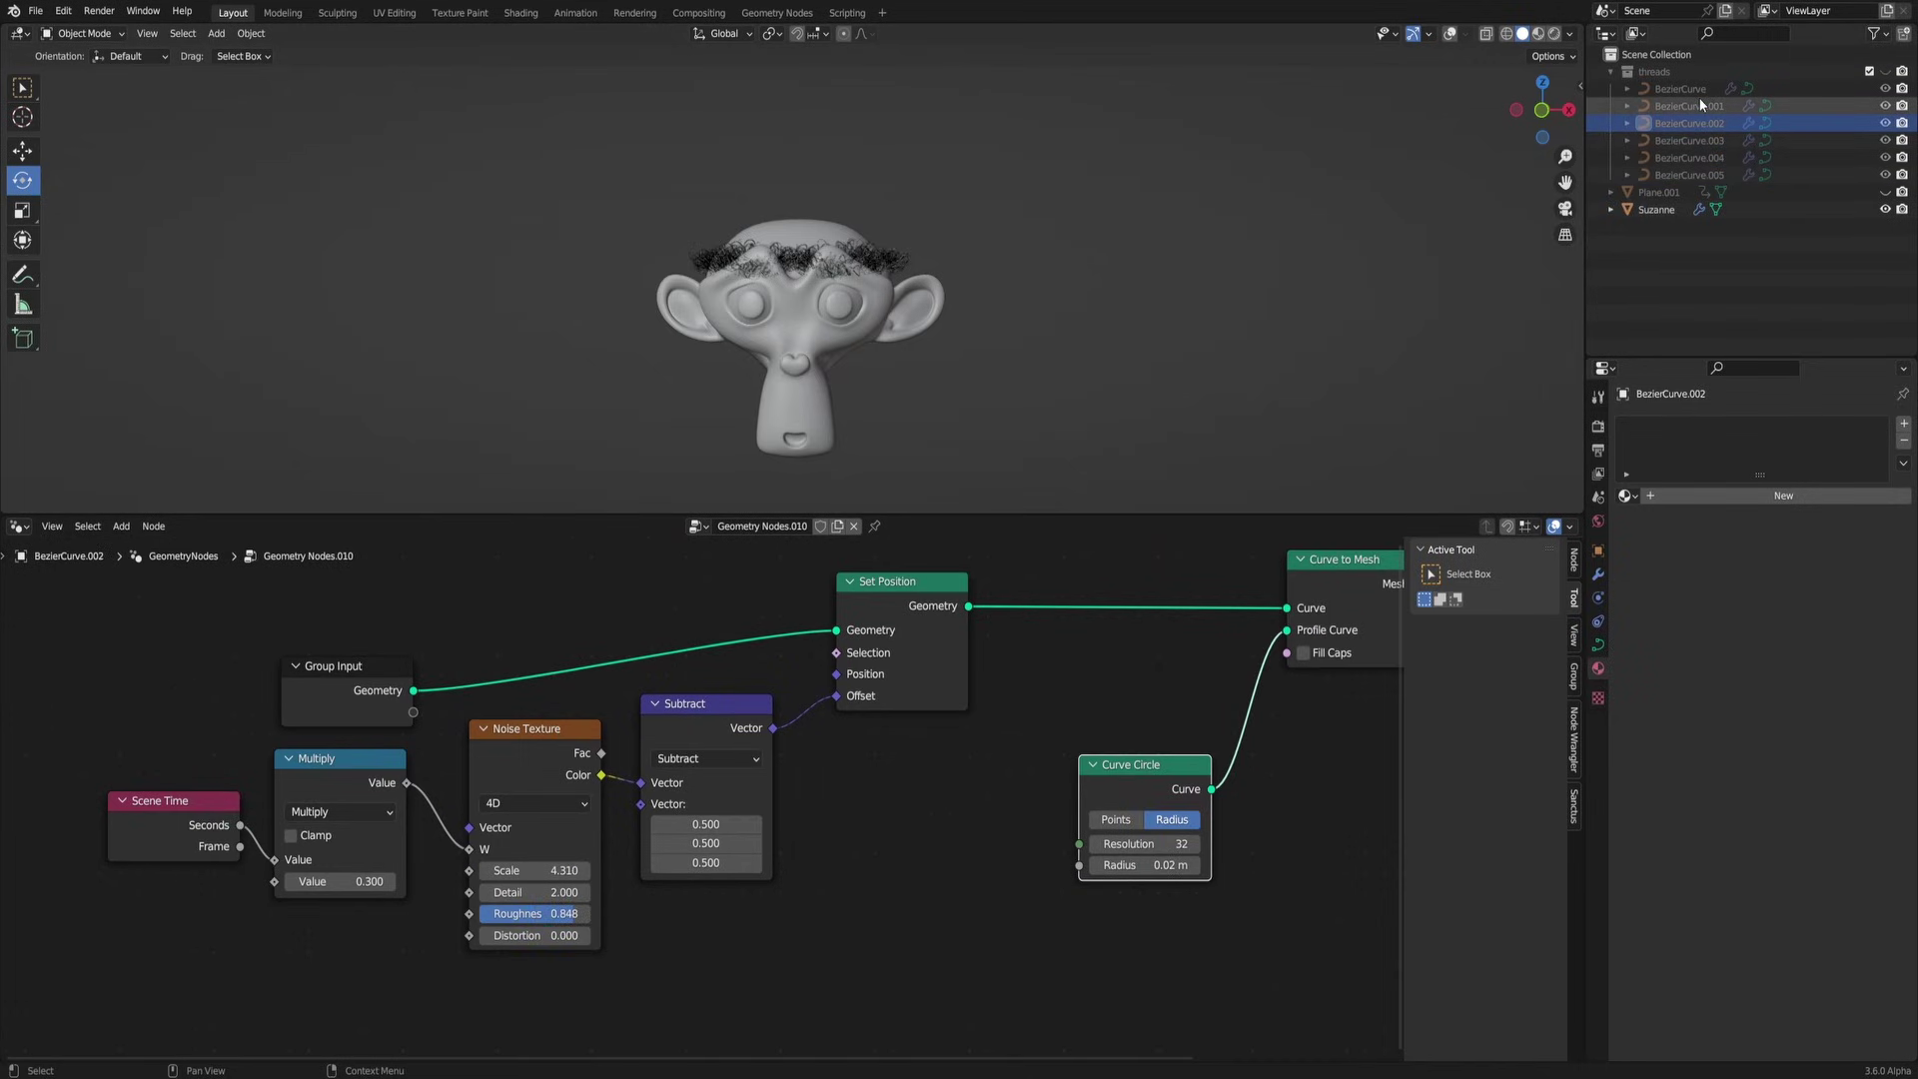
Step: Select the monkey and show its Fabric Caffe Frappe material in the Shader Editor
left_click(799, 325)
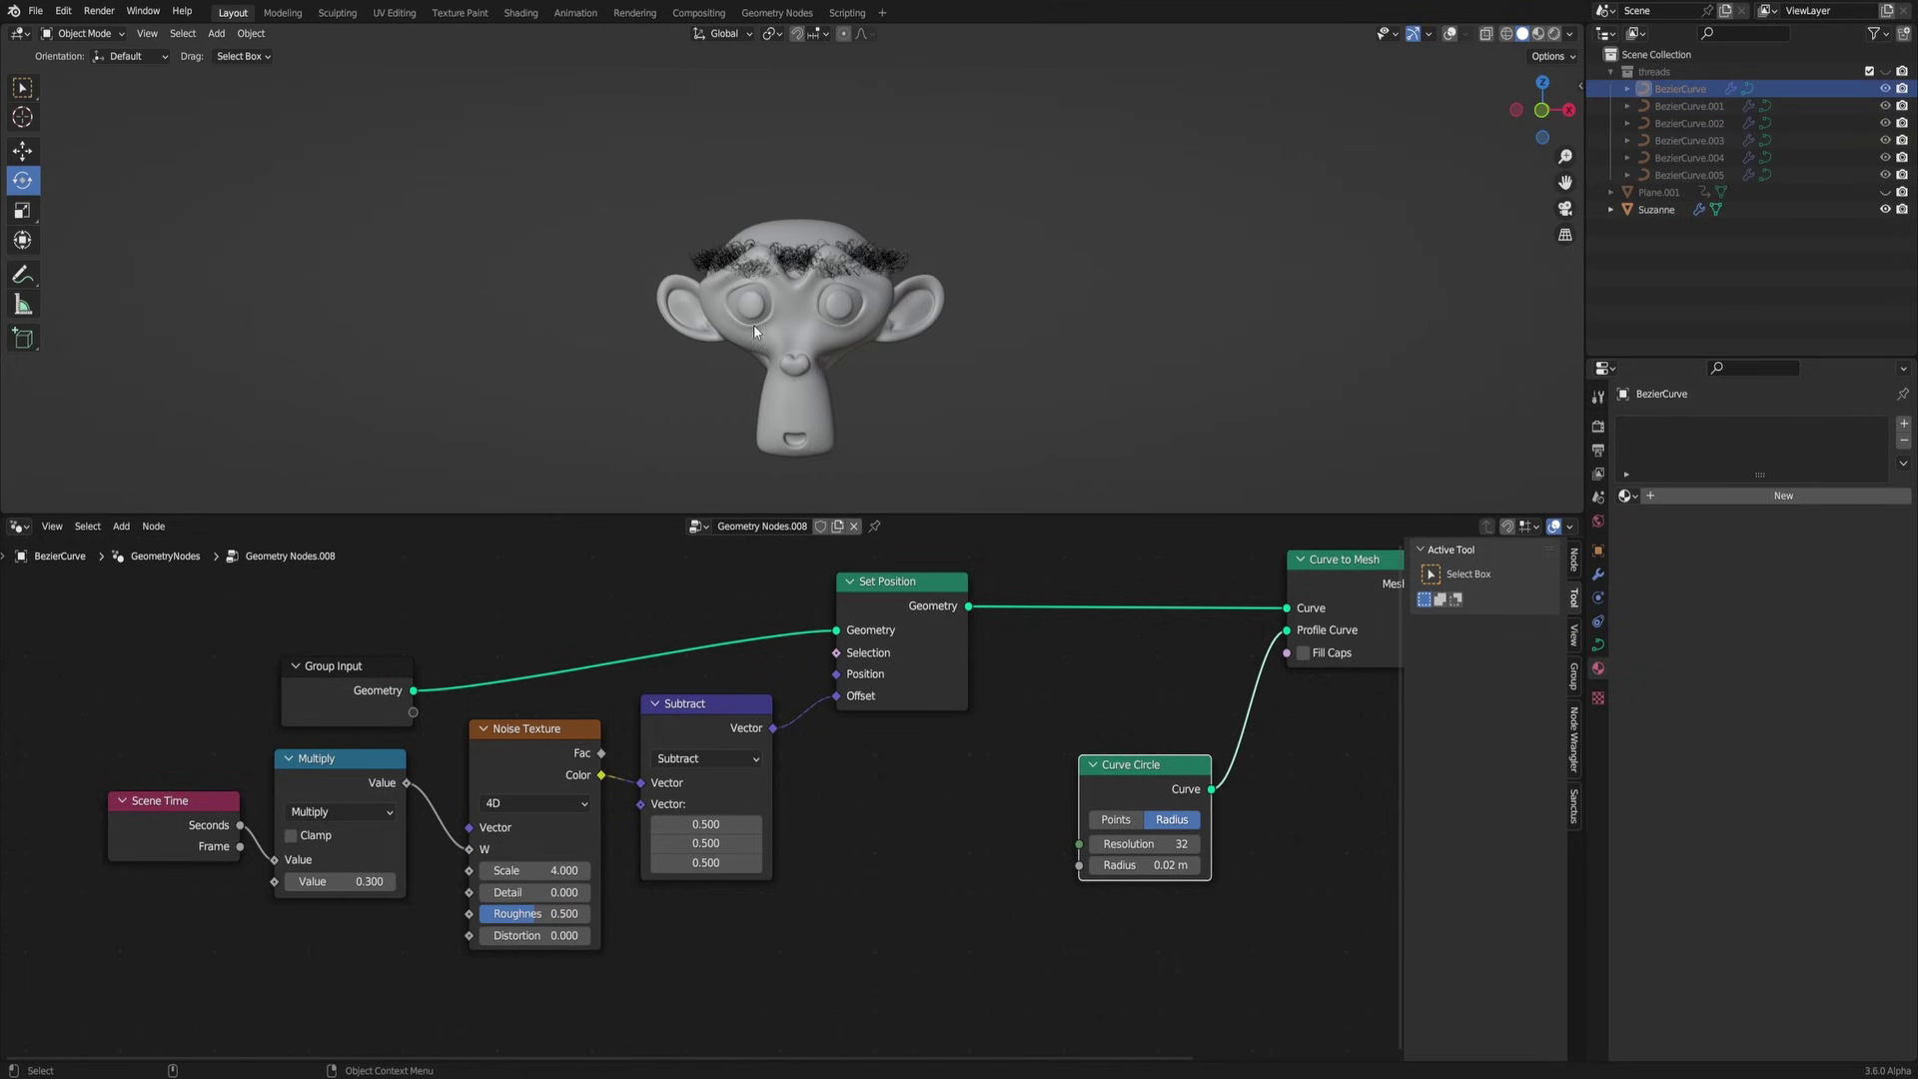
left_click(19, 526)
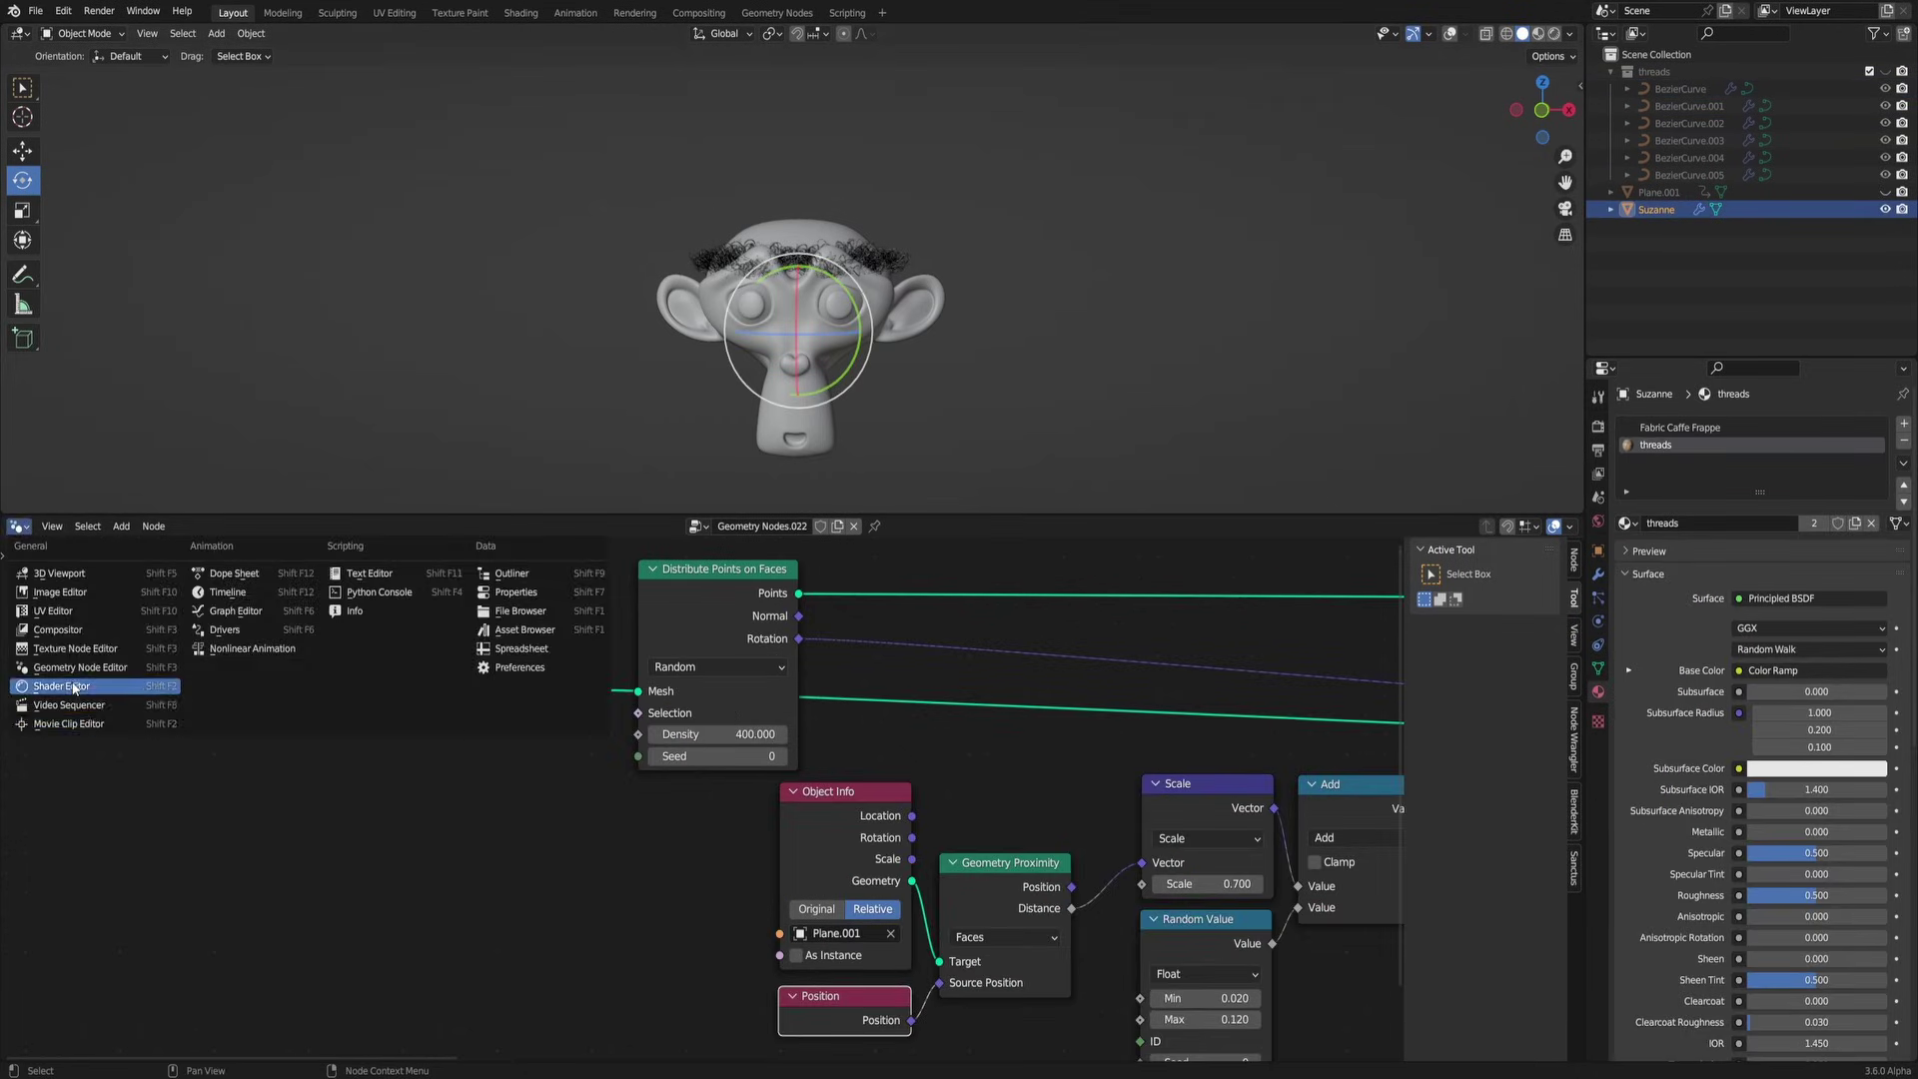
left_click(73, 688)
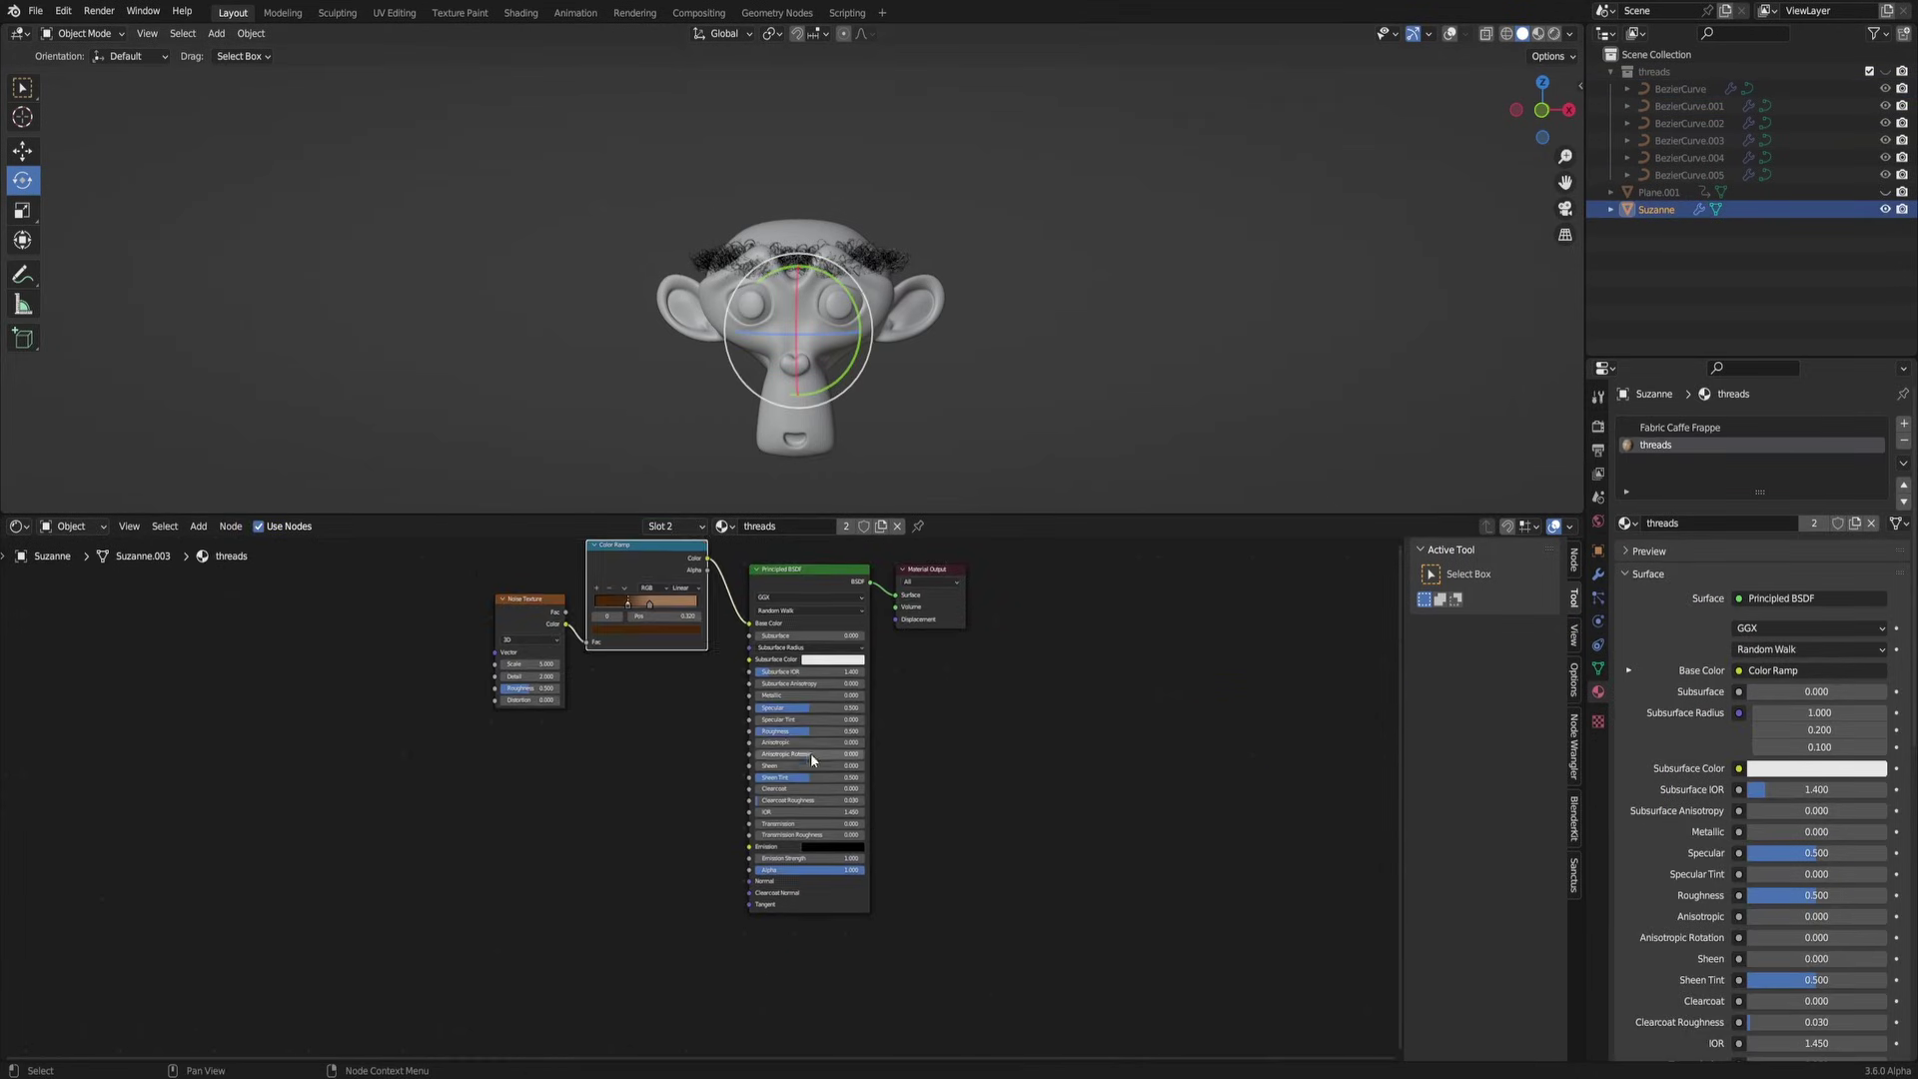
left_click(1650, 427)
Step: Reposition the pasted mask nodes below the fabric textures and review their noise, mapping and ramp settings
middle_click_drag(902, 867, 875, 429)
key("g")
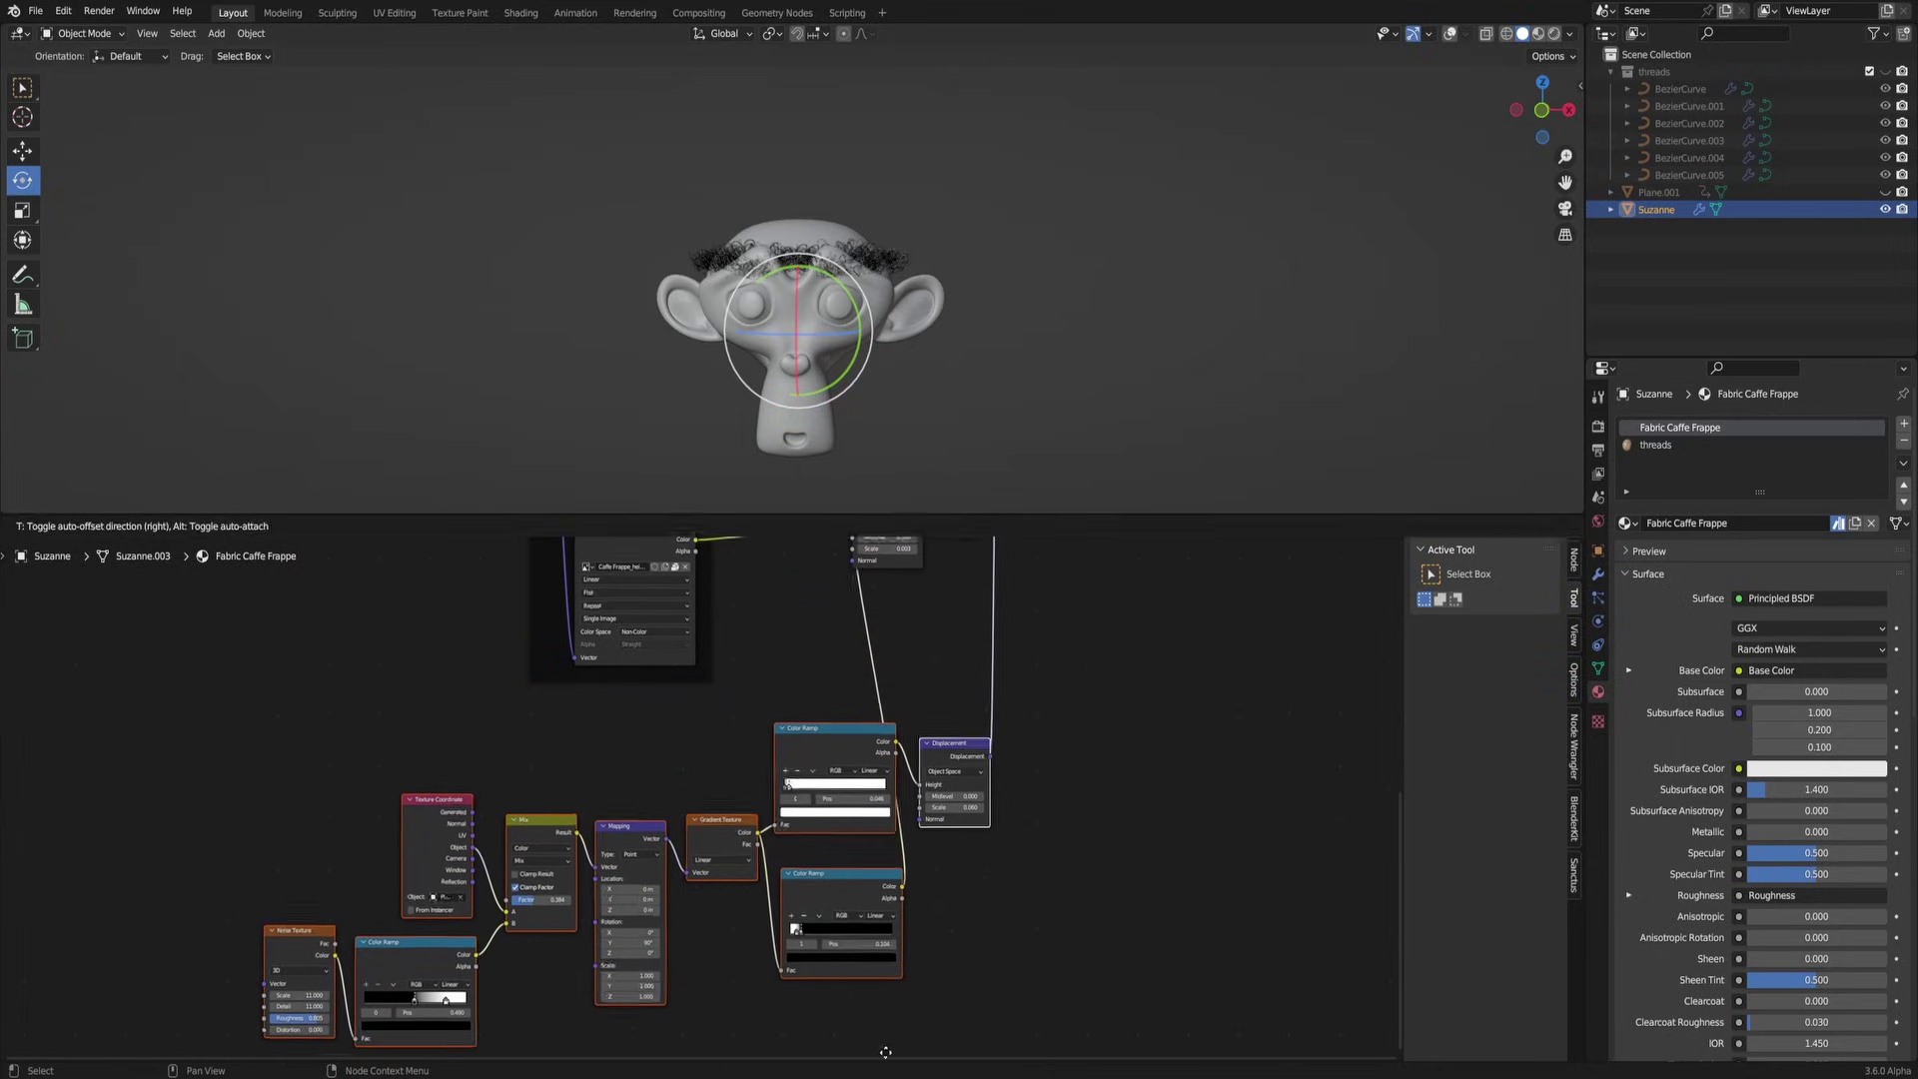
left_click_drag(885, 1052, 958, 811)
middle_click_drag(724, 825, 829, 813)
scroll(828, 813, "up", 2)
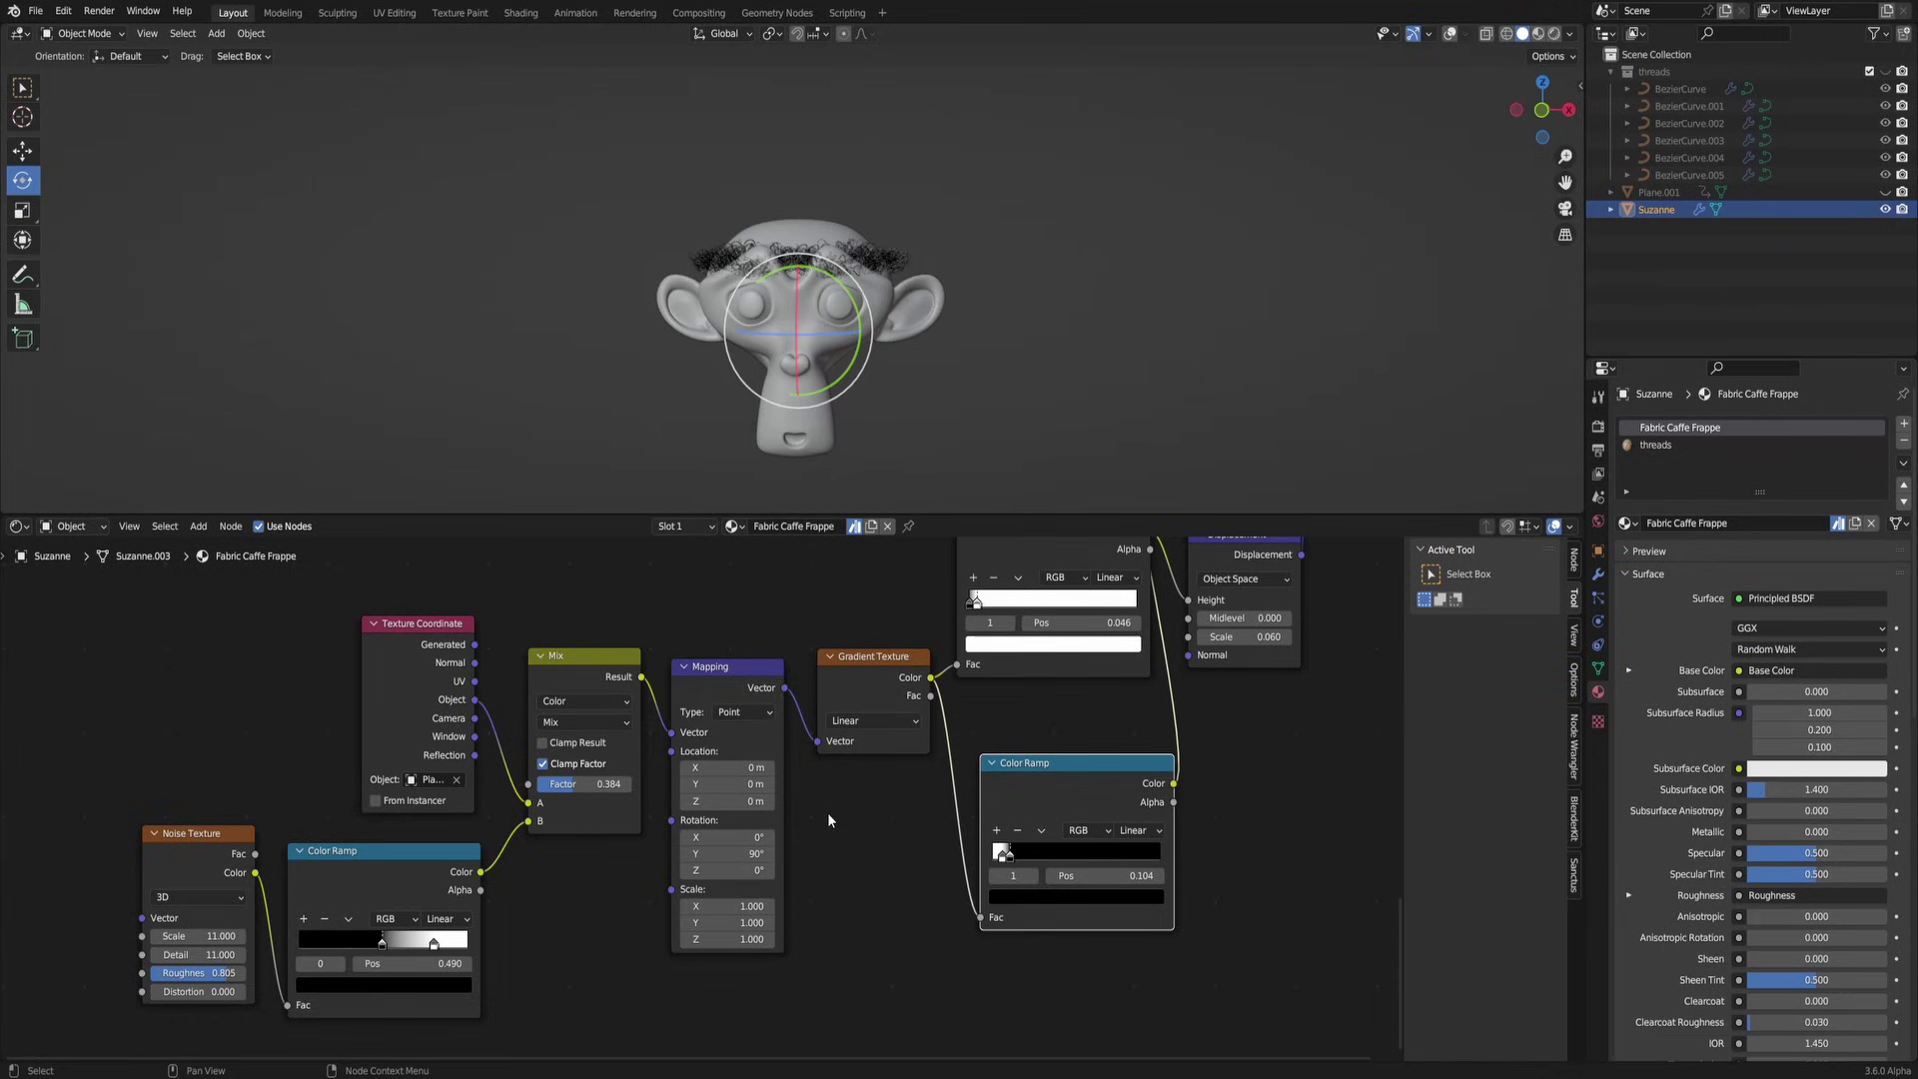
scroll(827, 812, "down", 2)
scroll(955, 452, "up", 3)
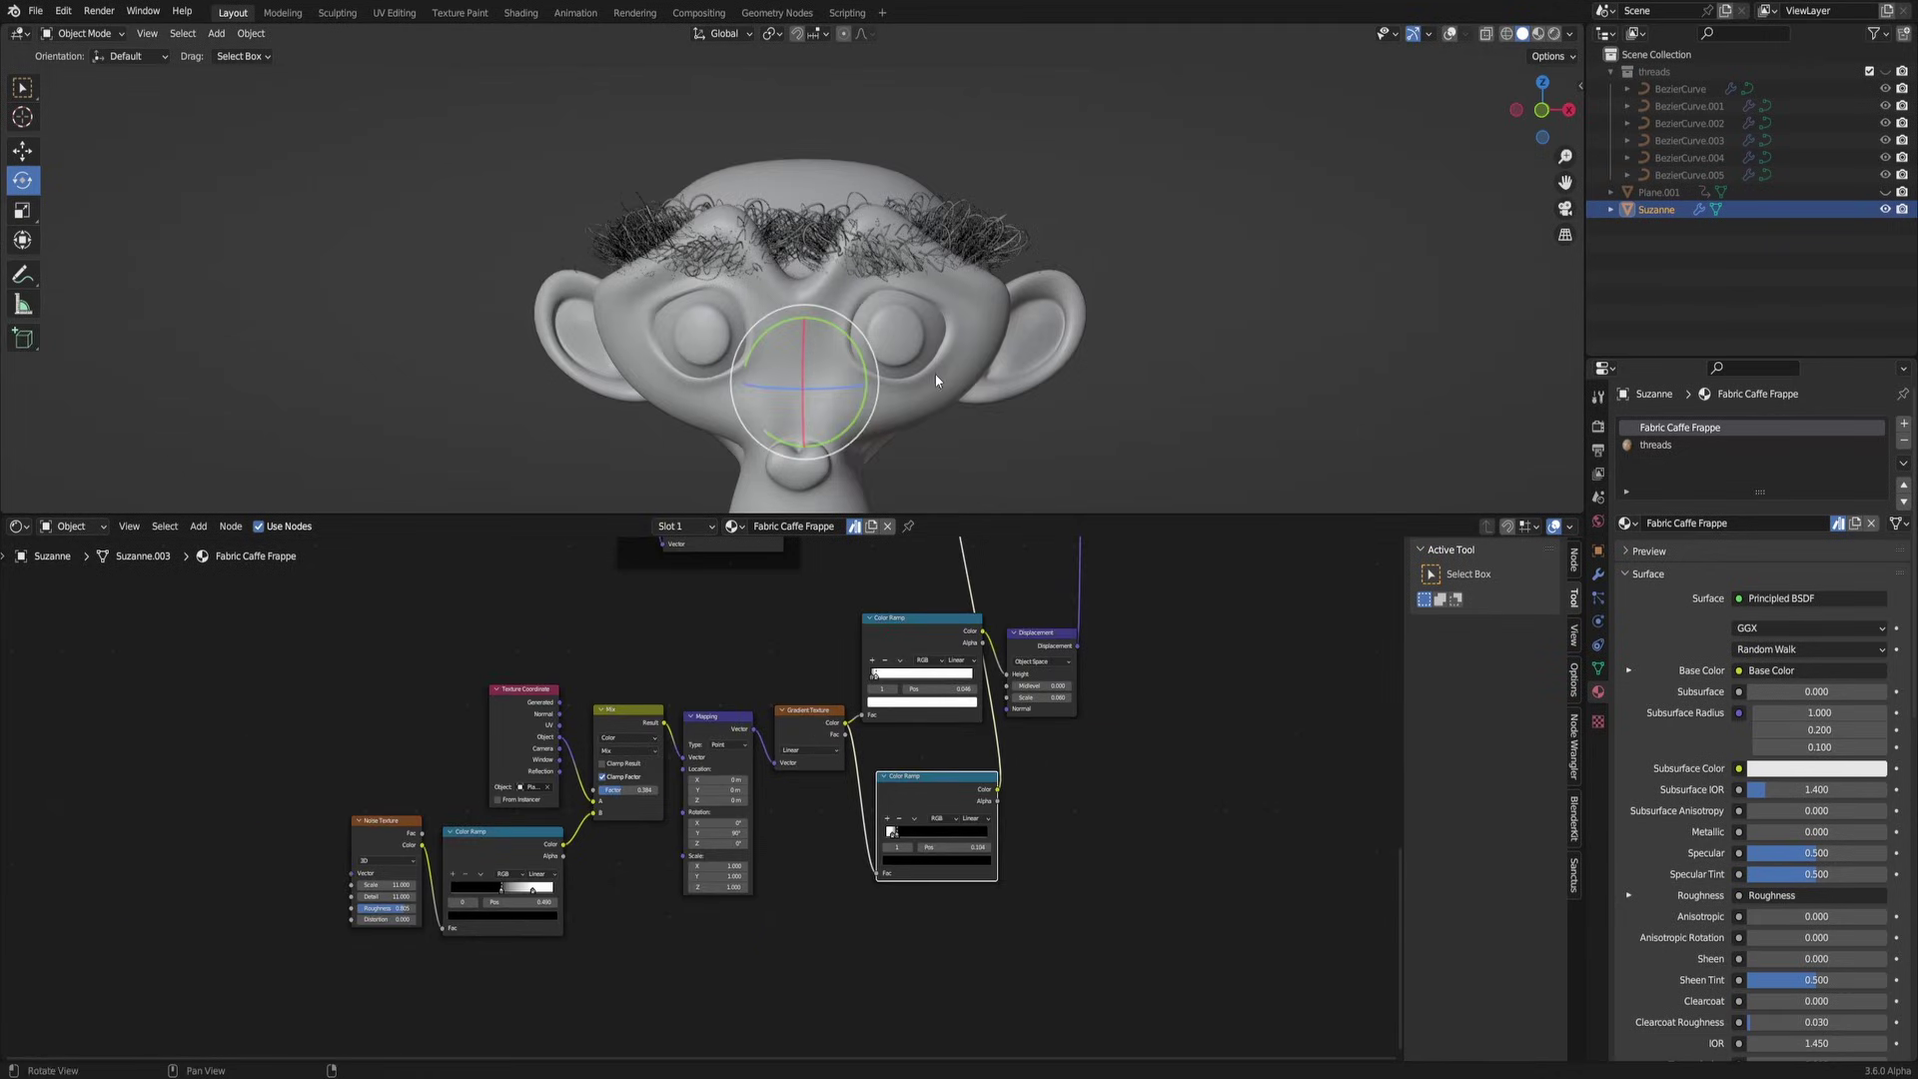